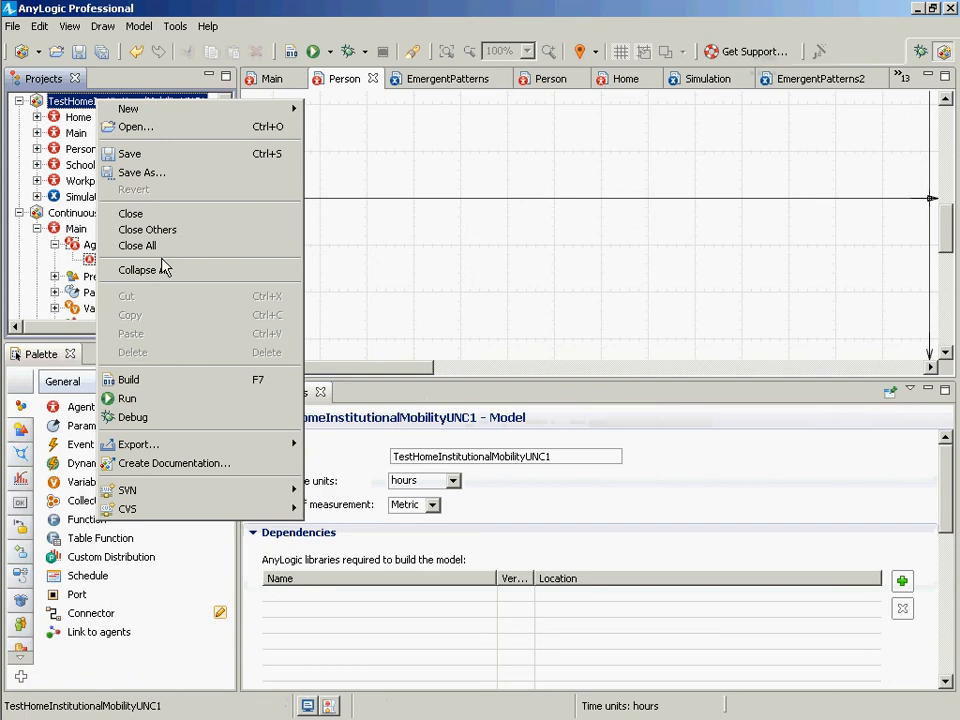
Step: Close the TestHomeInstitutionalMobilityUNC1 model, and save and close the ContinuousTimeSchellingSegregation model
{"action": "left_click", "coordinate": [172, 213]}
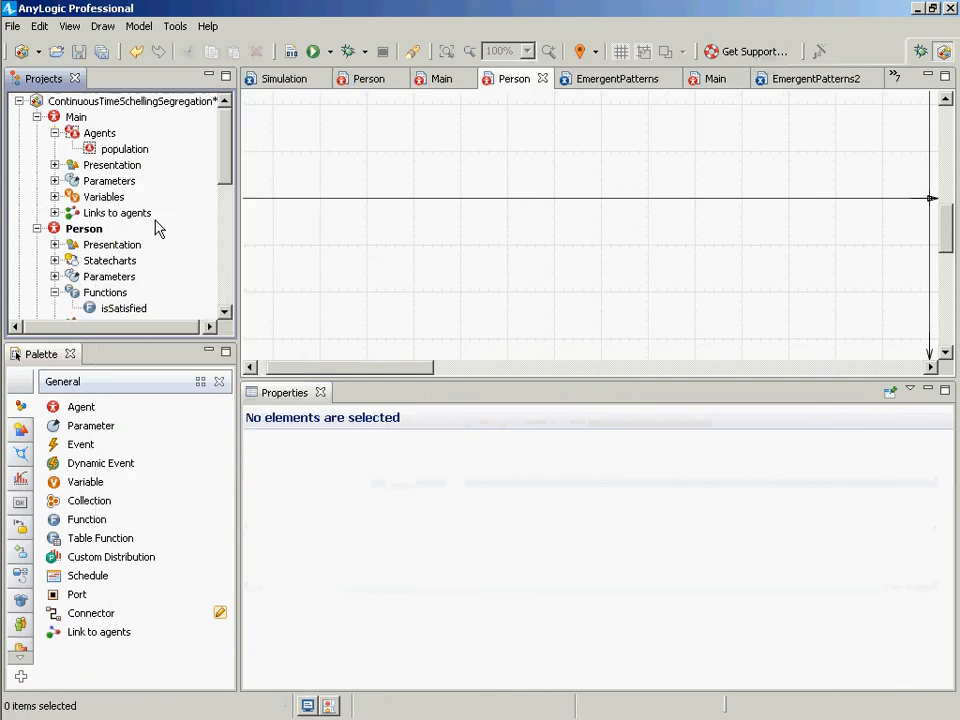
{"action": "right_click", "coordinate": [106, 101]}
{"action": "key", "text": "Escape"}
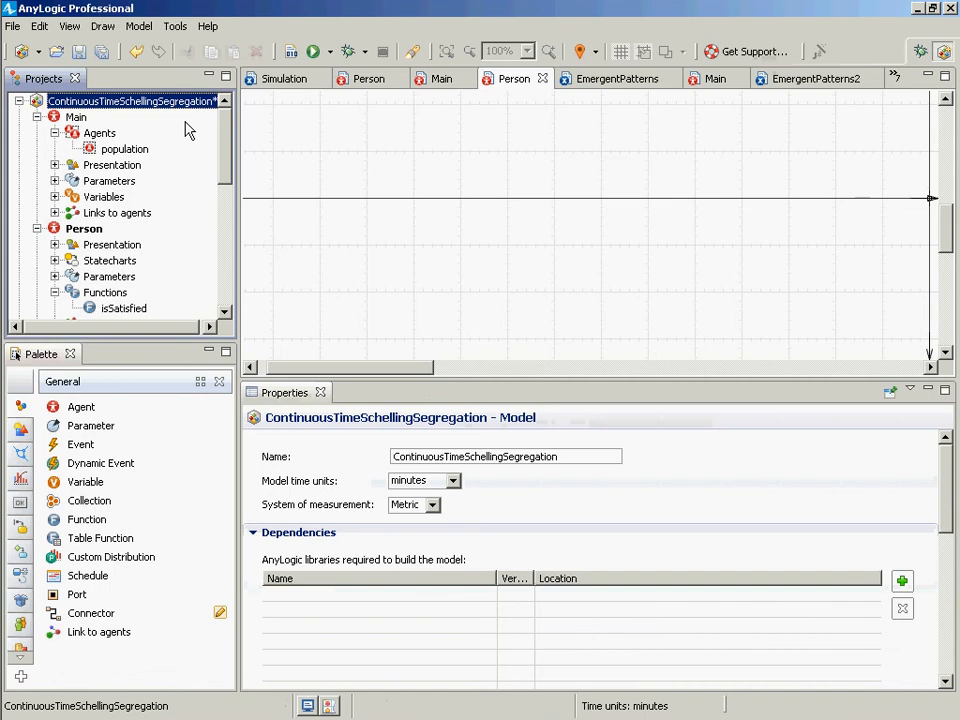
{"action": "left_click_drag", "start_coordinate": [240, 150], "coordinate": [377, 174]}
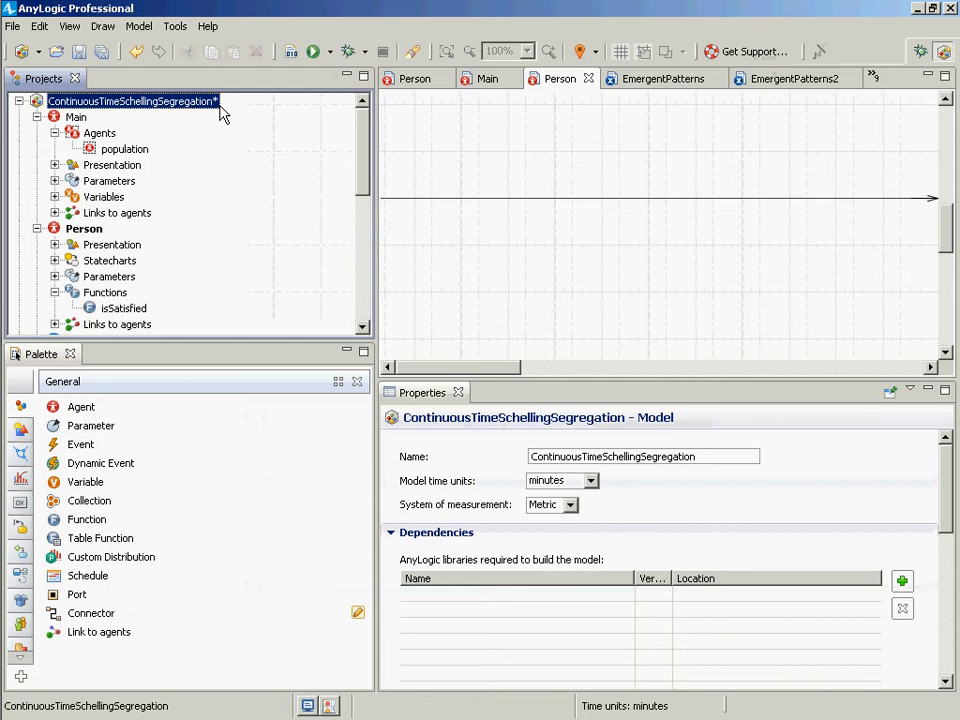
{"action": "key", "text": "ctrl+s"}
{"action": "right_click", "coordinate": [214, 112]}
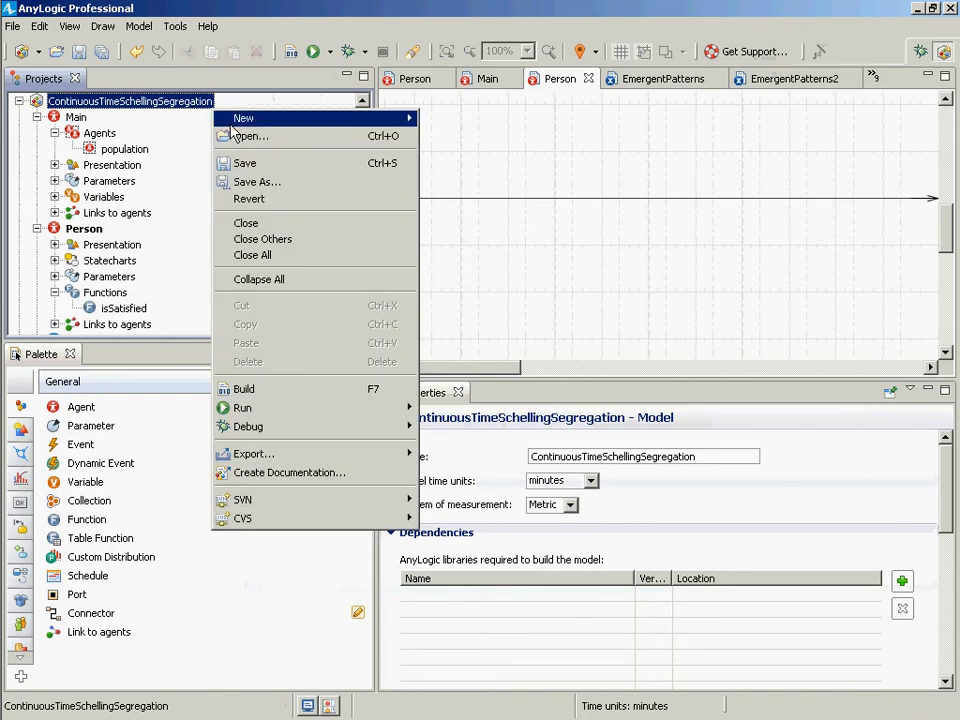
{"action": "left_click", "coordinate": [250, 222]}
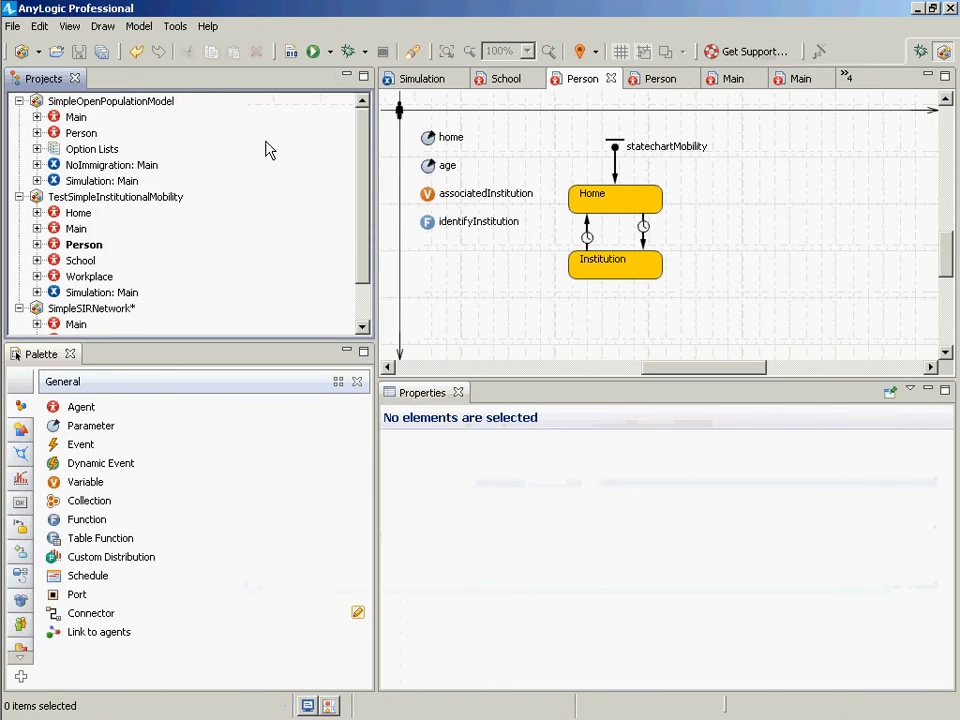
Step: Close the SimpleOpenPopulationModel and TestSimpleInstitutionalMobility models
{"action": "right_click", "coordinate": [206, 106]}
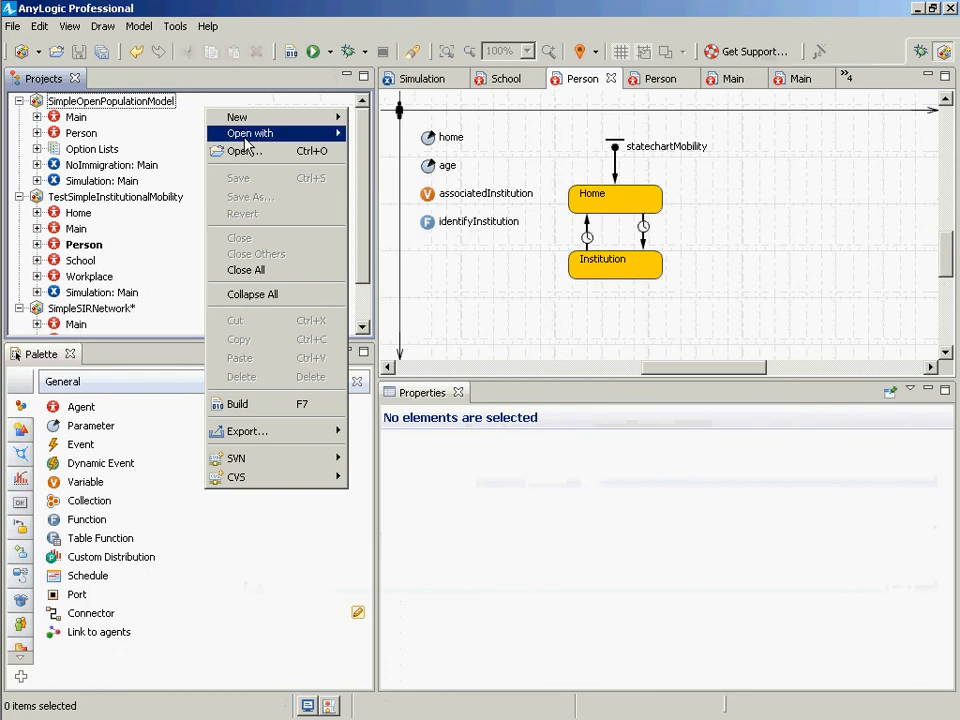
{"action": "left_click", "coordinate": [125, 111]}
{"action": "right_click", "coordinate": [128, 110]}
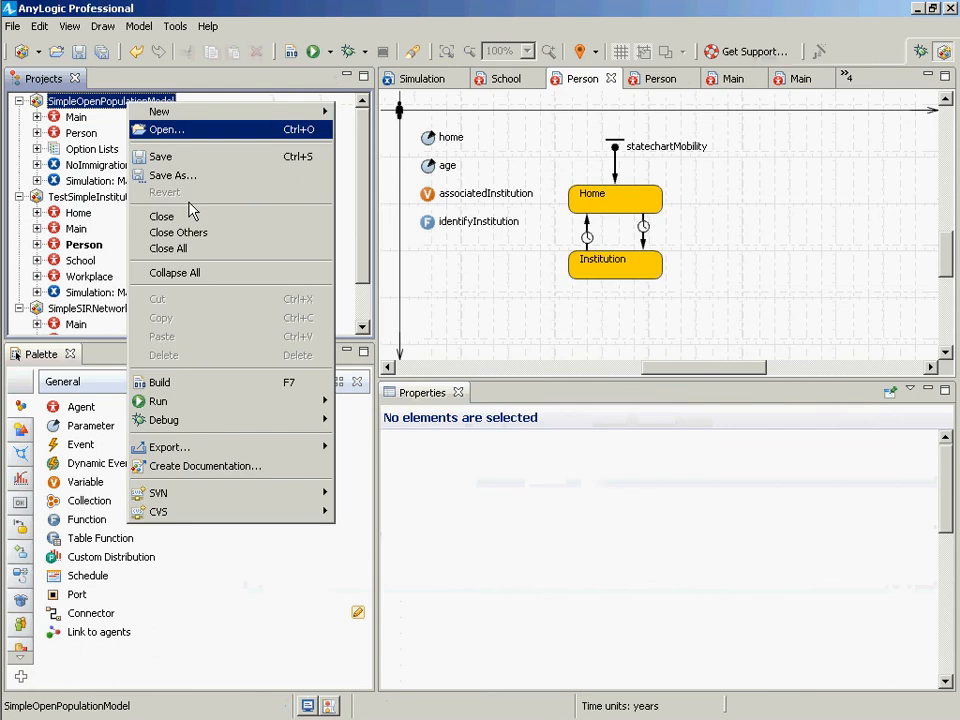
{"action": "left_click", "coordinate": [165, 216]}
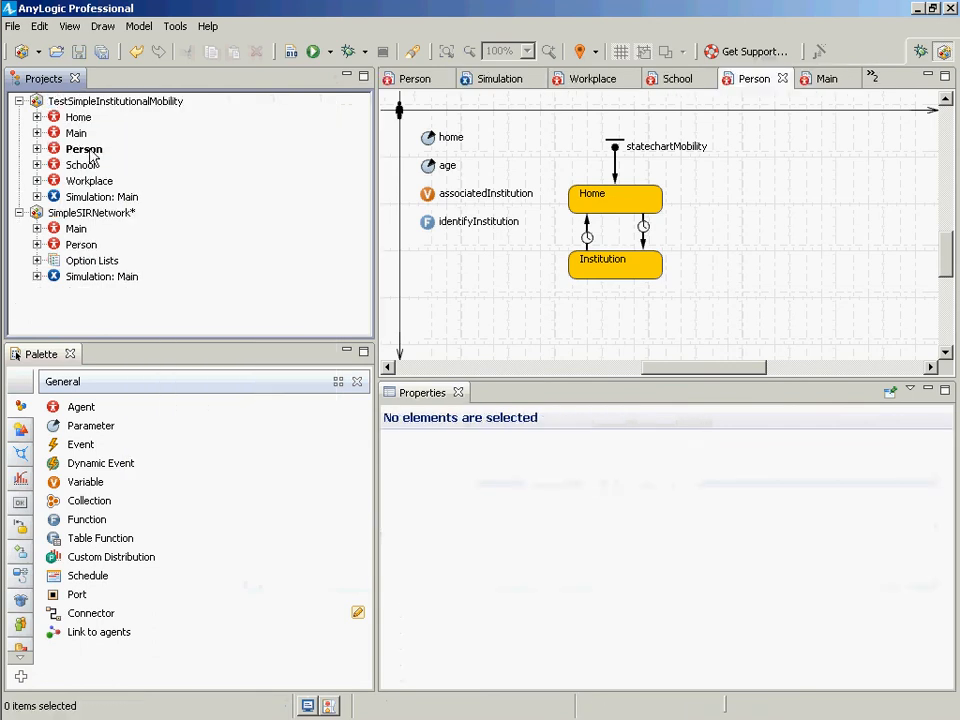
{"action": "left_click", "coordinate": [58, 104]}
{"action": "right_click", "coordinate": [58, 104]}
{"action": "left_click", "coordinate": [176, 216]}
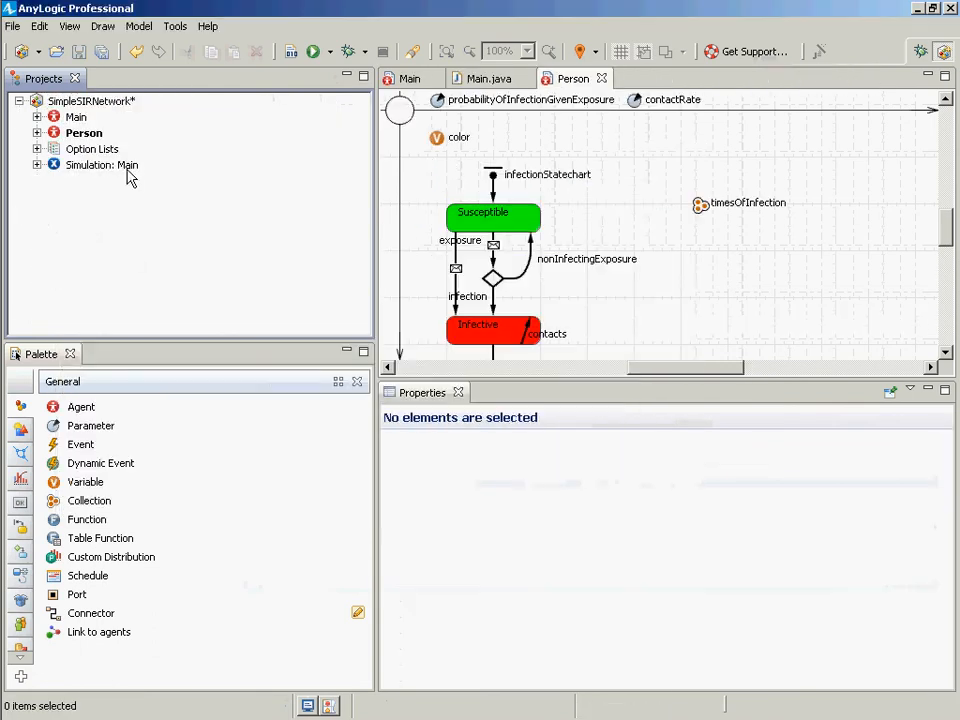
Step: Close the last remaining open model, SimpleSIRNetwork
{"action": "left_click", "coordinate": [90, 101]}
{"action": "right_click", "coordinate": [90, 101]}
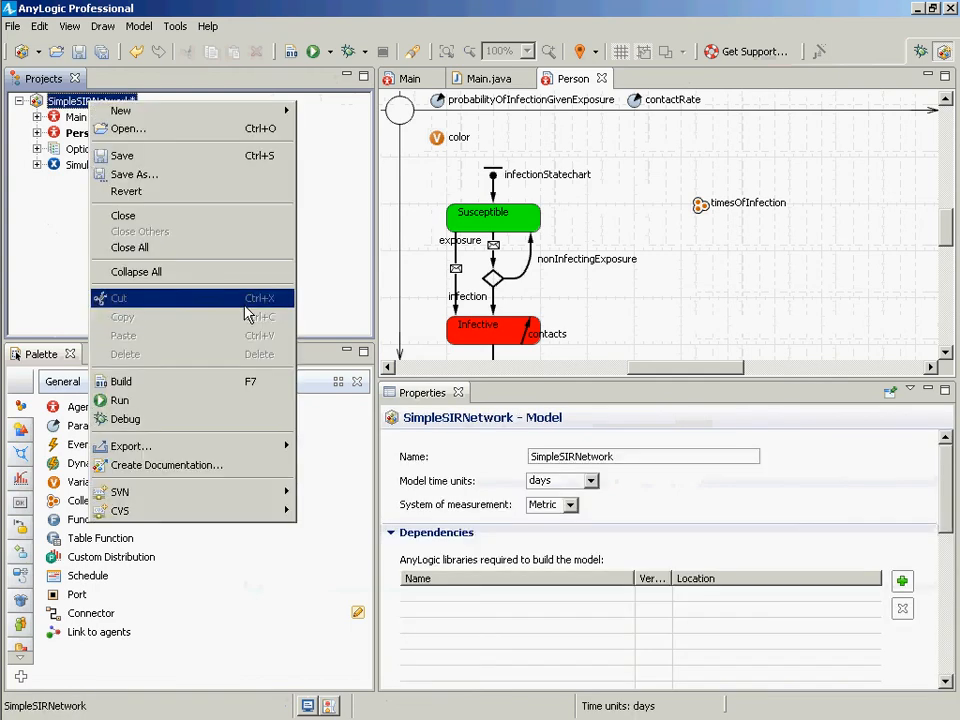
{"action": "left_click", "coordinate": [189, 215]}
{"action": "key", "text": "Return"}
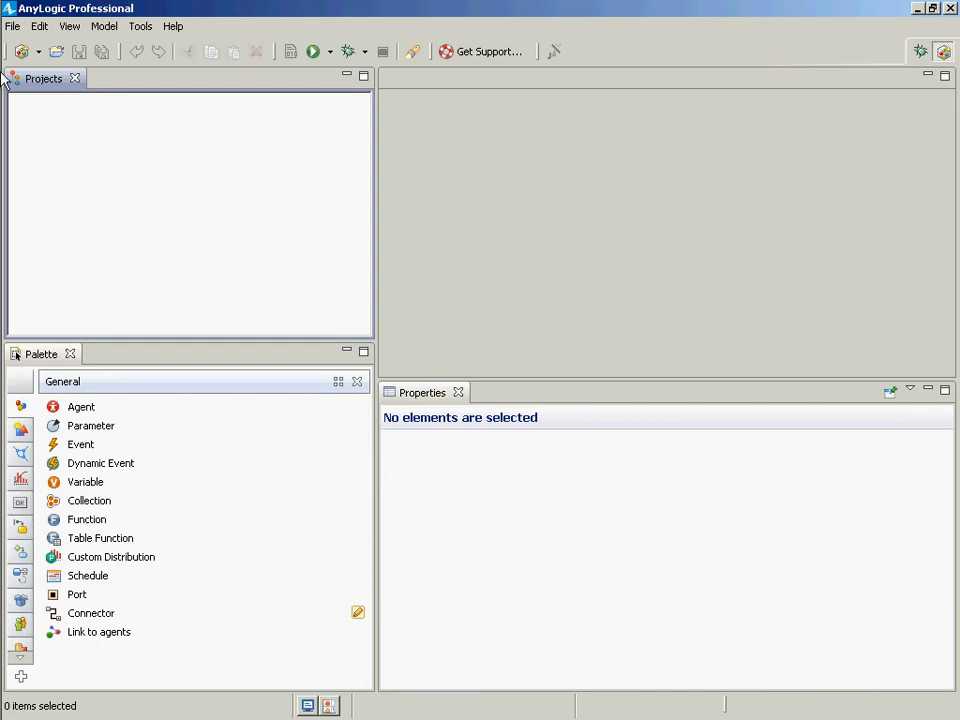
Step: Start creating a new model and enter SimpleOpenPopulationModel as its name
{"action": "left_click", "coordinate": [13, 26]}
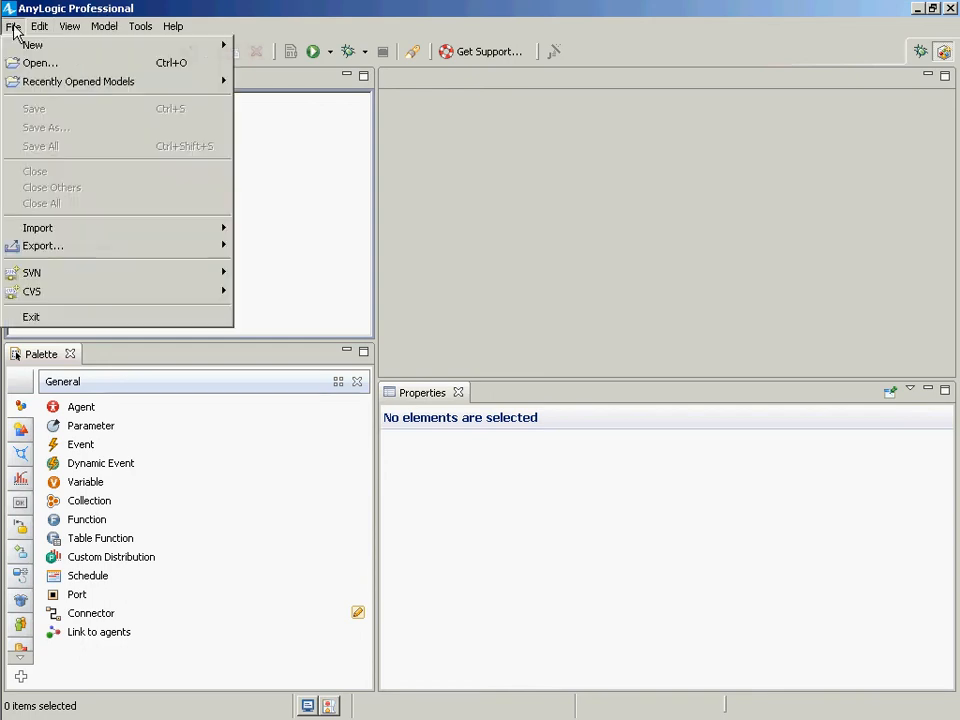
{"action": "mouse_move", "coordinate": [15, 55]}
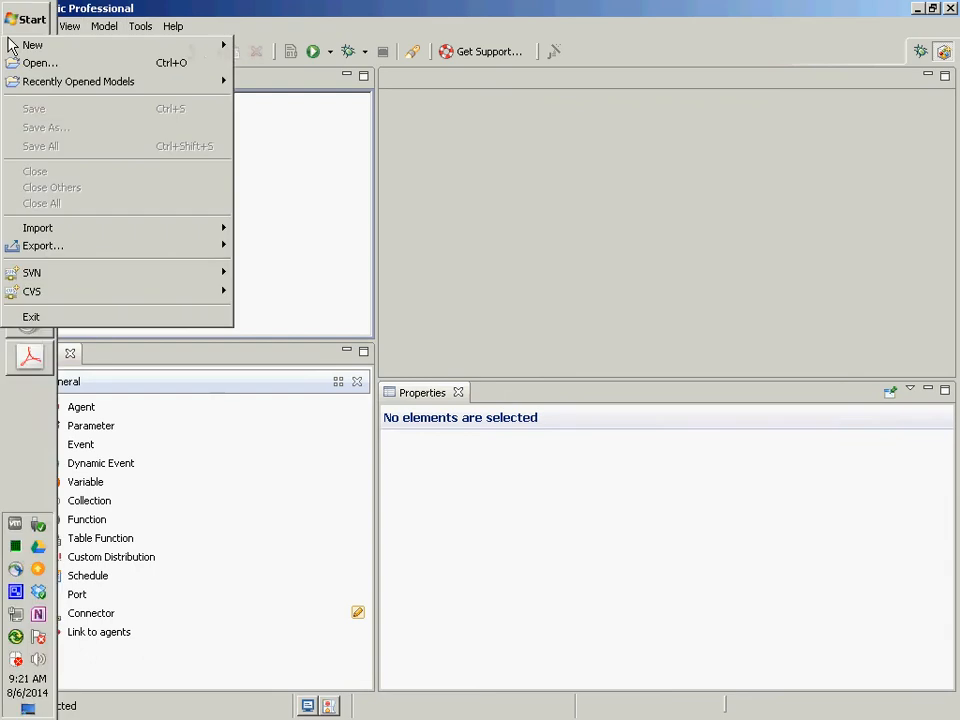
{"action": "mouse_move", "coordinate": [88, 50]}
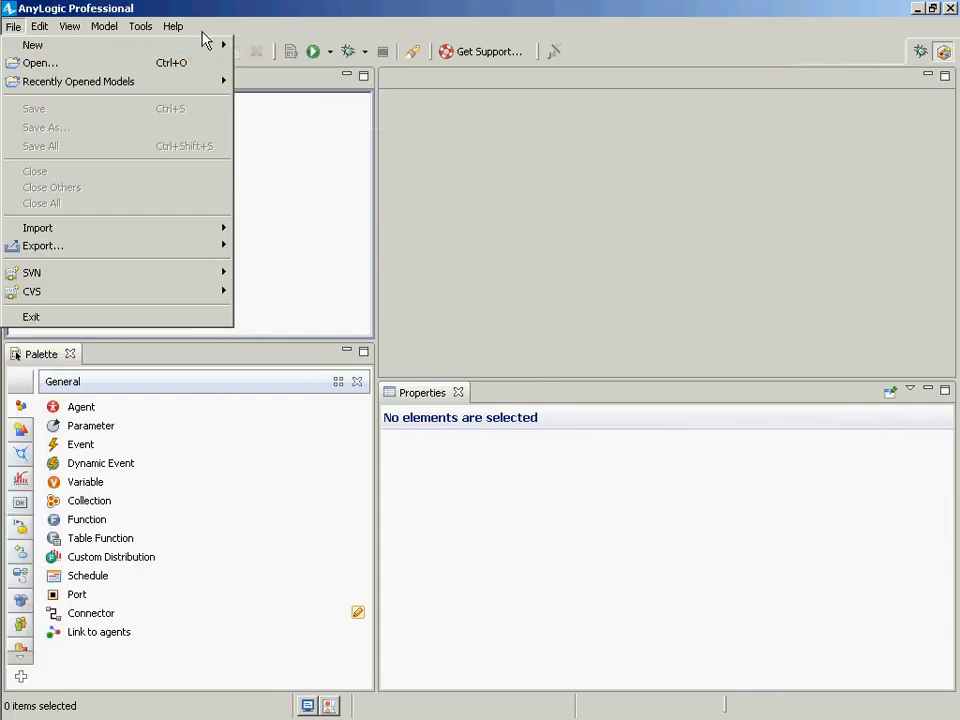
{"action": "mouse_move", "coordinate": [207, 47]}
{"action": "left_click", "coordinate": [302, 47]}
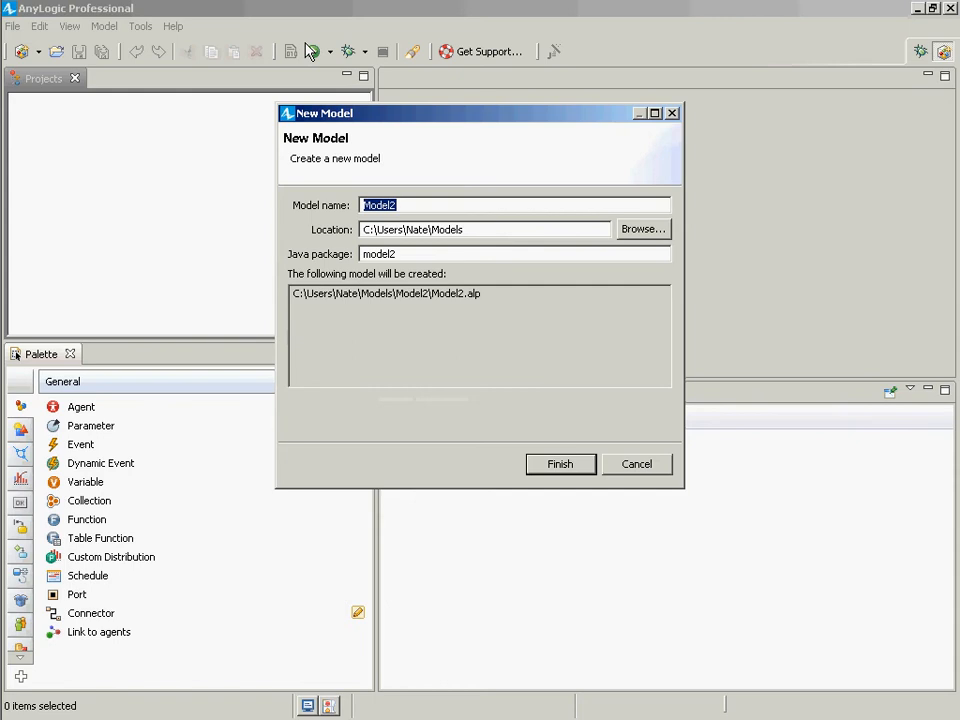
{"action": "type", "text": "OpenPopulat"}
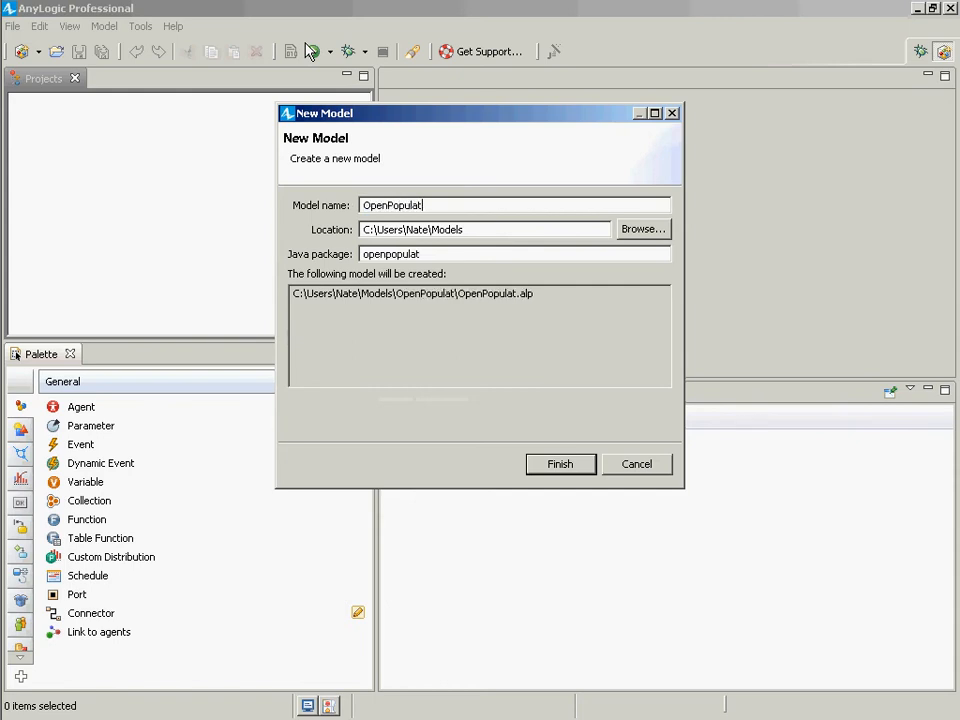
{"action": "type", "text": "ionMOdel"}
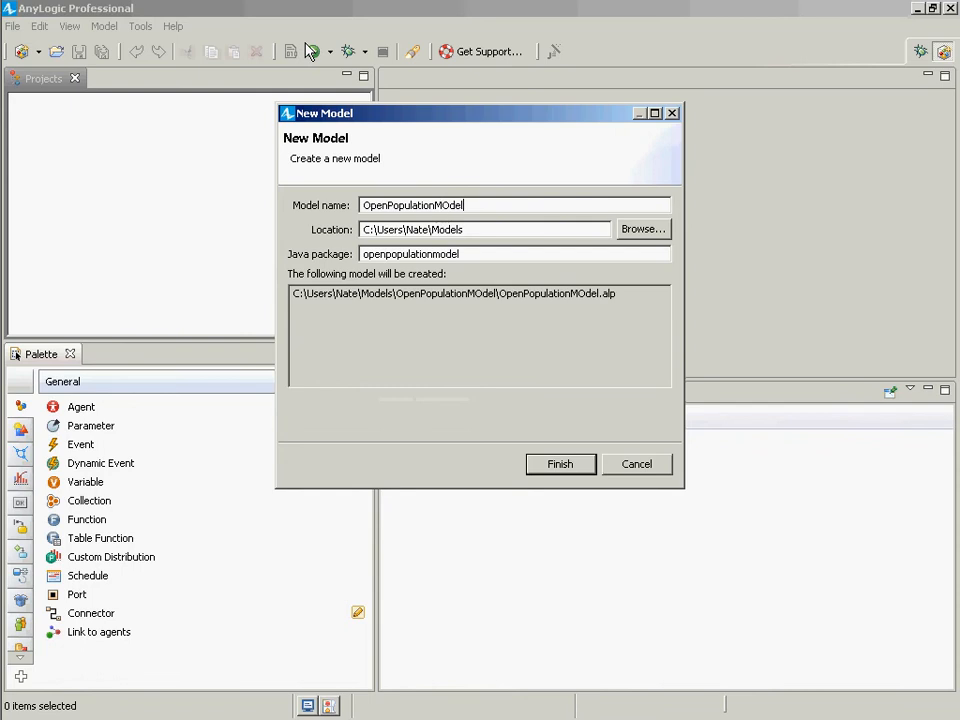
{"action": "key", "text": "BackSpace"}
{"action": "key", "text": "BackSpace"}
{"action": "key", "text": "BackSpace"}
{"action": "key", "text": "BackSpace"}
{"action": "key", "text": "BackSpace"}
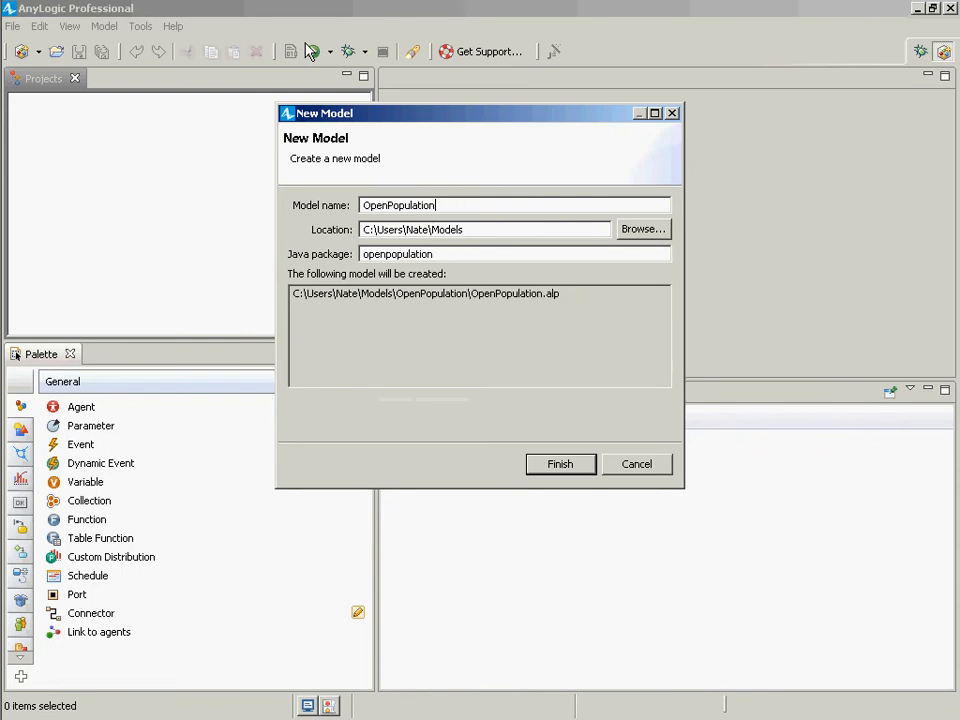
{"action": "type", "text": "Model"}
{"action": "key", "text": "Home"}
{"action": "type", "text": "Simple"}
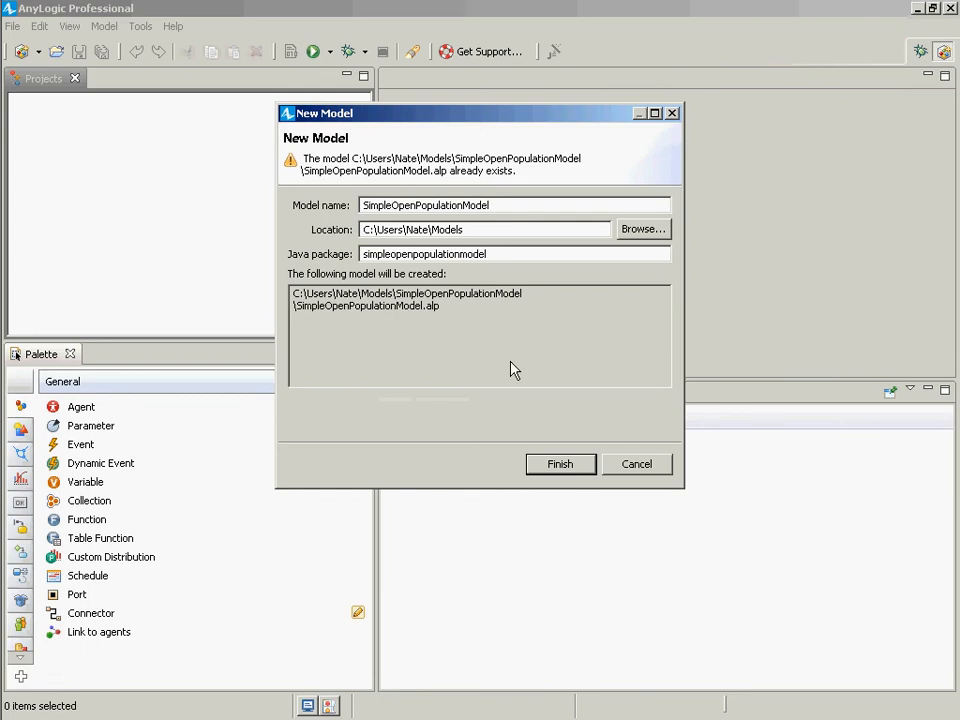
Step: Change the new model's name to OpenPopulationModelNC and finish creating it
{"action": "key", "text": "BackSpace"}
{"action": "key", "text": "BackSpace"}
{"action": "key", "text": "BackSpace"}
{"action": "key", "text": "BackSpace"}
{"action": "key", "text": "BackSpace"}
{"action": "key", "text": "BackSpace"}
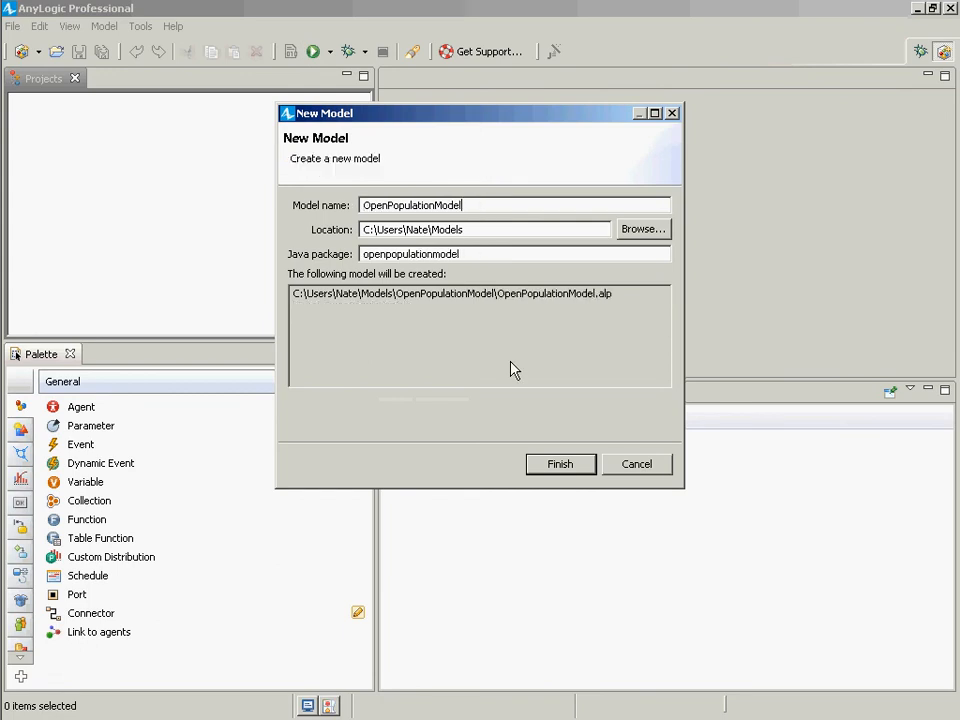
{"action": "type", "text": "NC"}
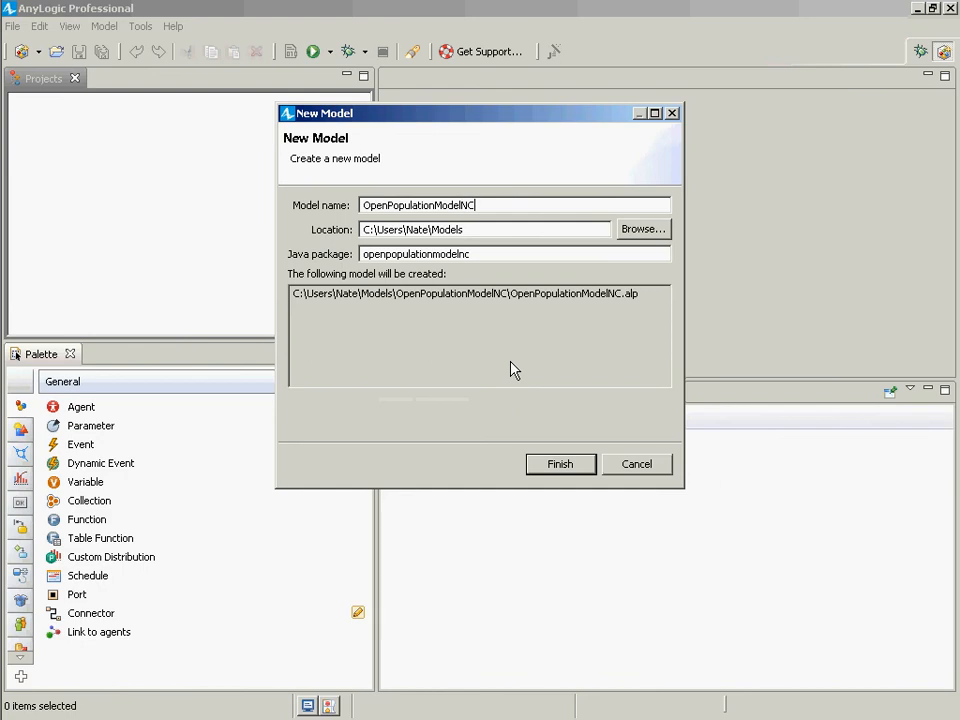
{"action": "left_click", "coordinate": [588, 469]}
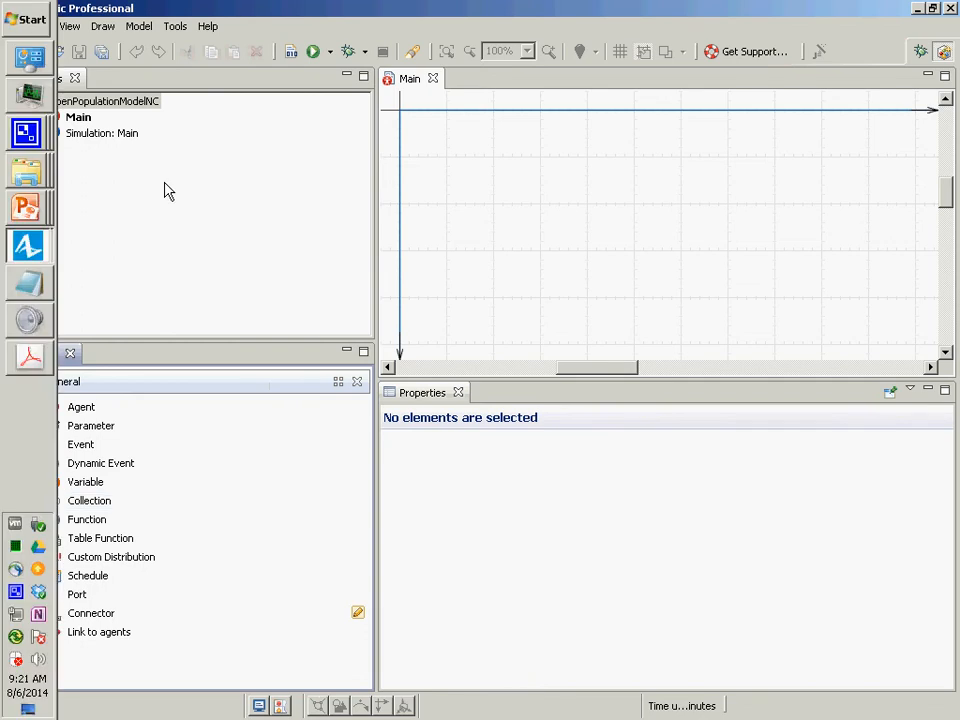
Step: Set the time units of the OpenPopulationModelNC model to years and save the model
{"action": "left_click", "coordinate": [128, 101]}
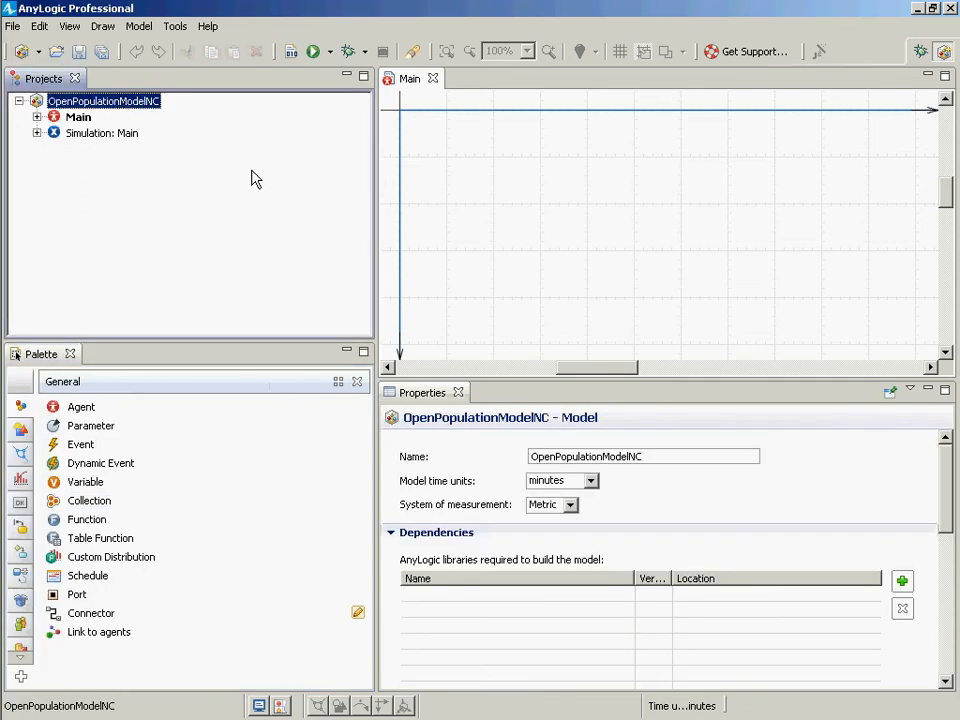
{"action": "left_click", "coordinate": [590, 481]}
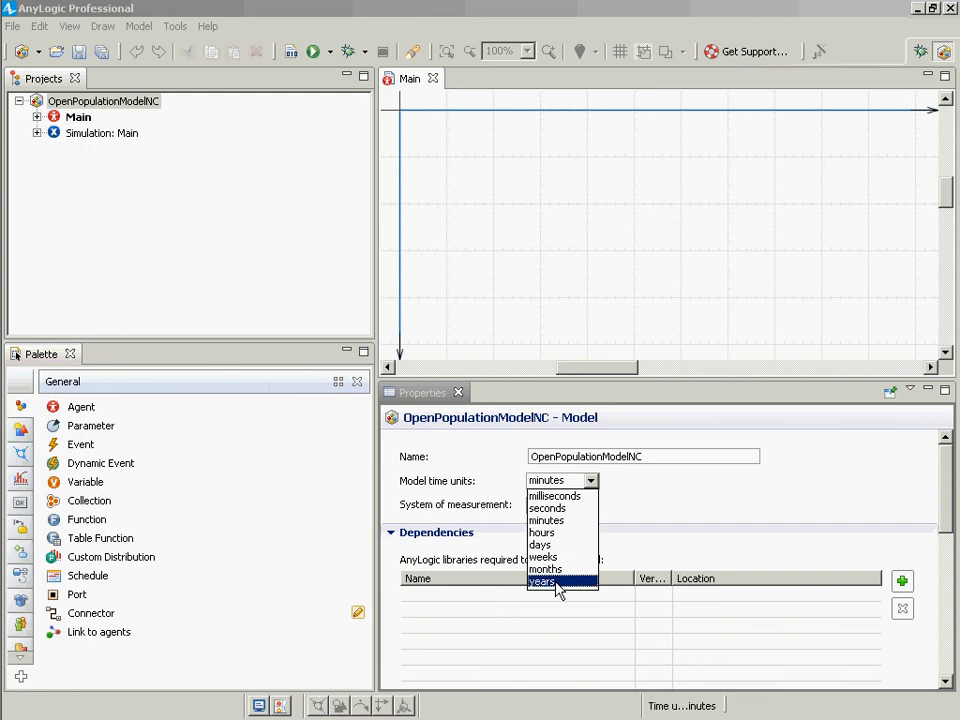
{"action": "left_click", "coordinate": [556, 584]}
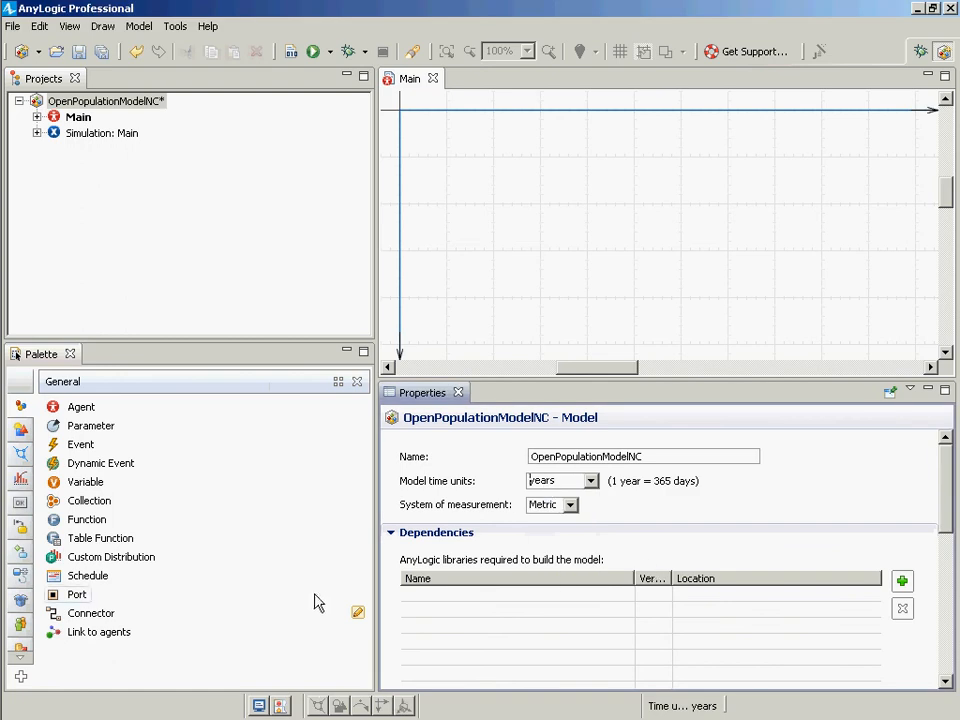
{"action": "key", "text": "ctrl+s"}
Step: Add a new agent type named Person to the model without using a template, and save the model
{"action": "right_click", "coordinate": [148, 106]}
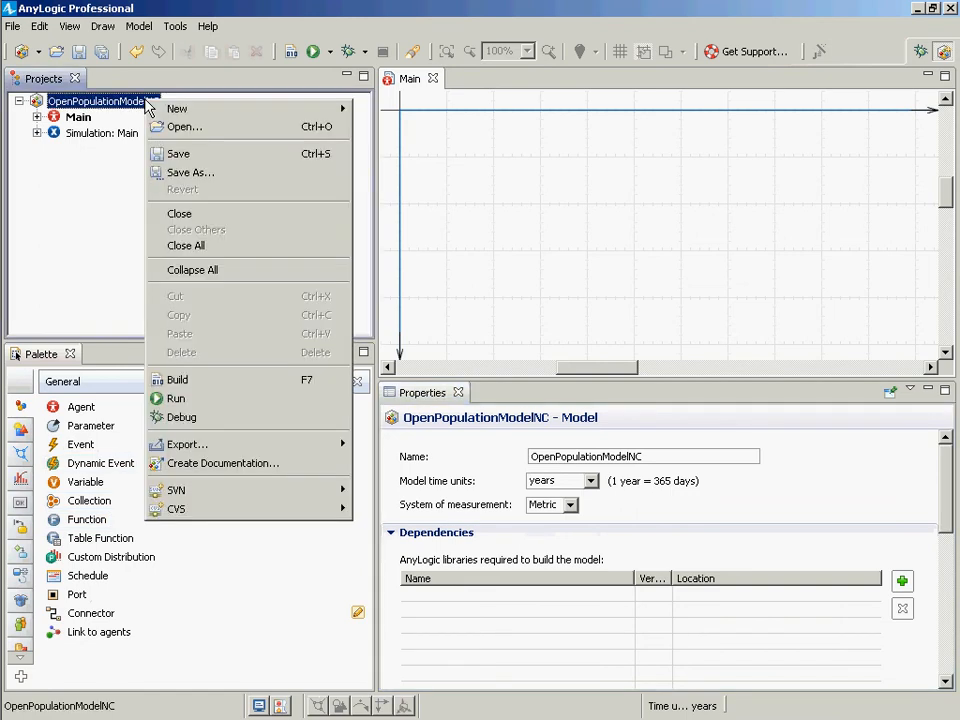
{"action": "left_click", "coordinate": [200, 108]}
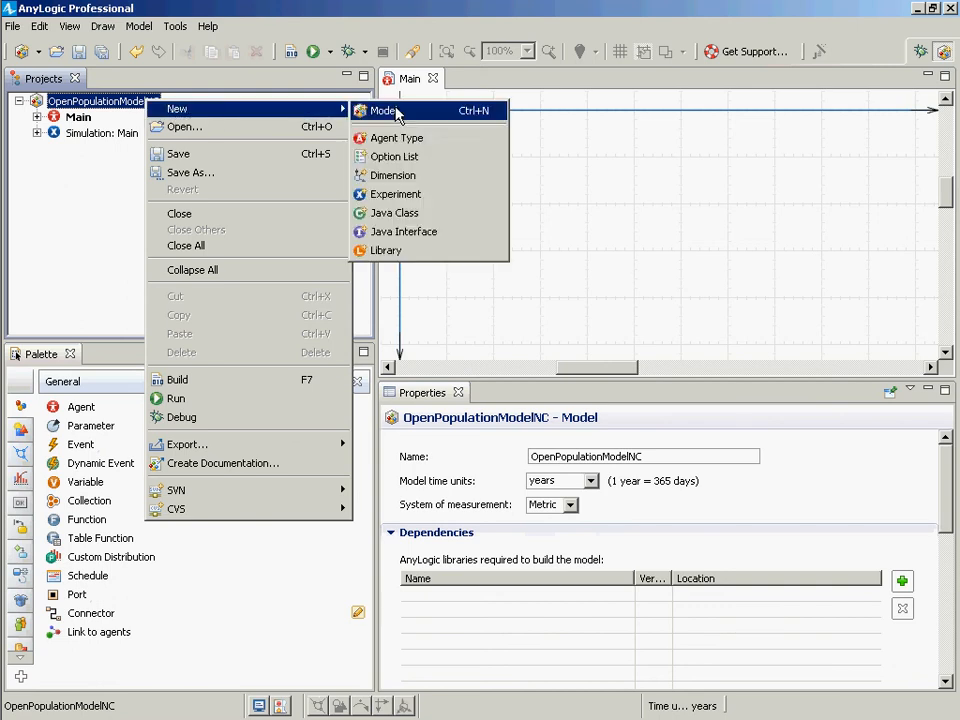
{"action": "left_click", "coordinate": [398, 139]}
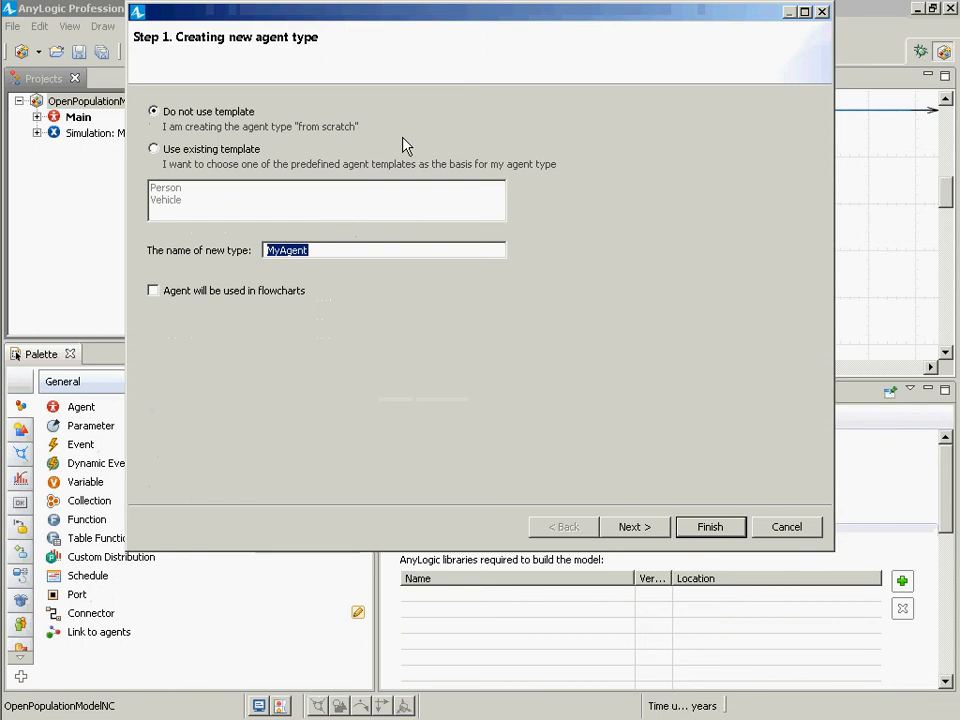
{"action": "type", "text": "Person"}
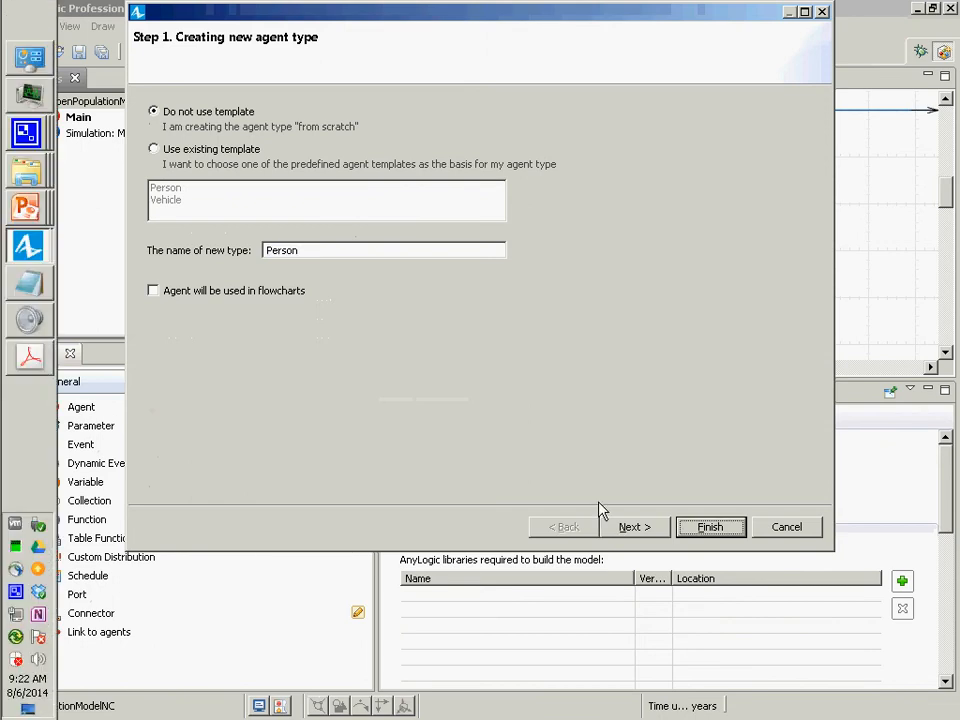
{"action": "left_click", "coordinate": [725, 528]}
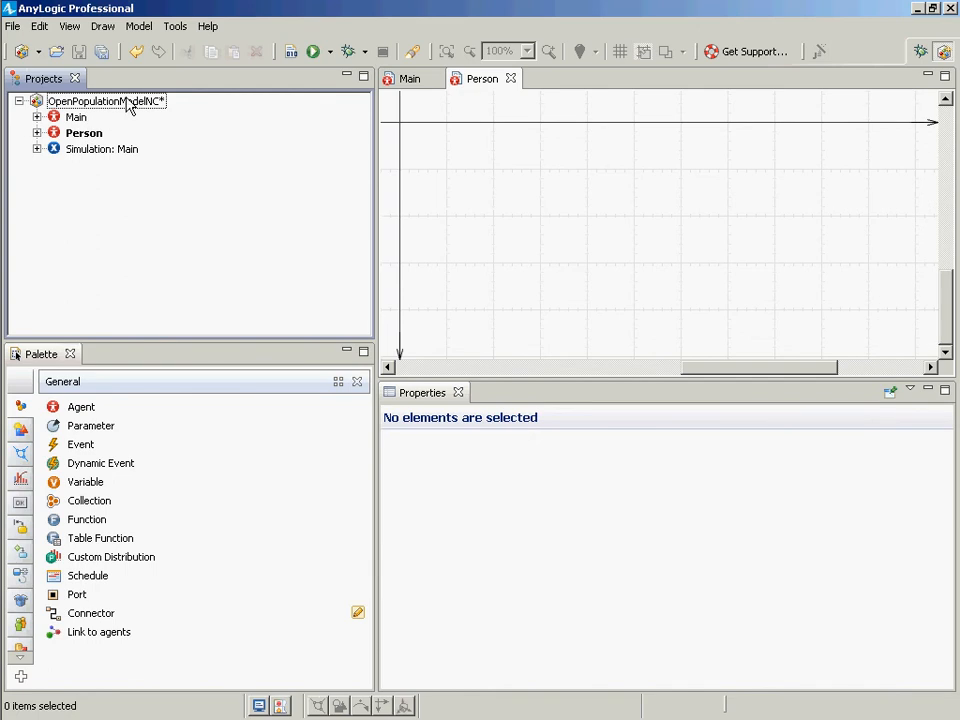
{"action": "left_click", "coordinate": [133, 104]}
{"action": "key", "text": "ctrl+s"}
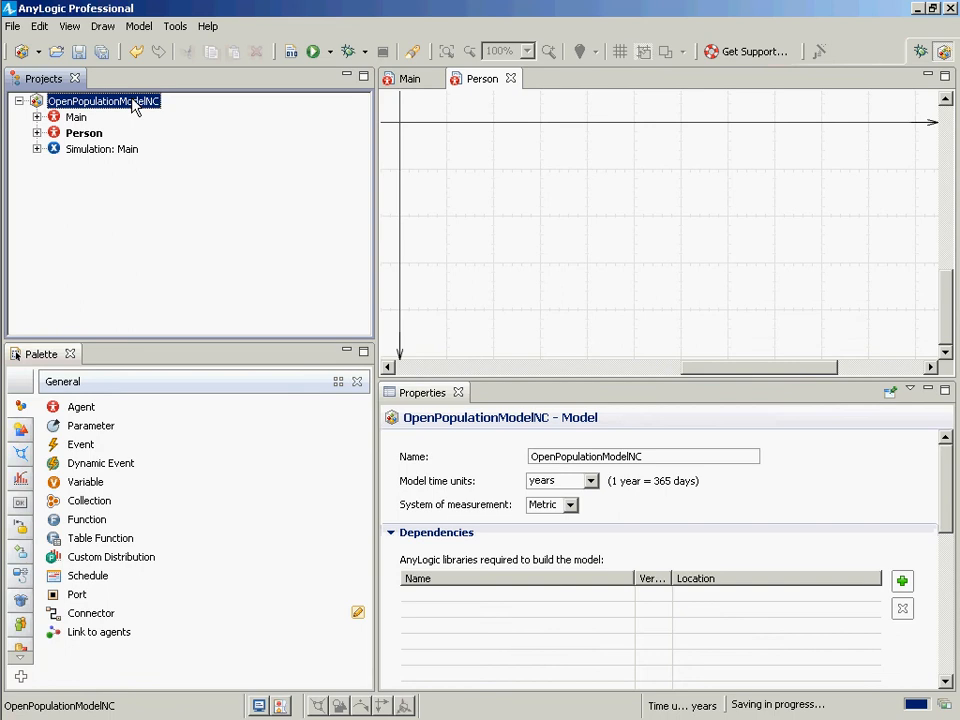
Step: Create an option list named Sex in the OpenPopulationModelNC model with the elements Female and Male
{"action": "right_click", "coordinate": [134, 105]}
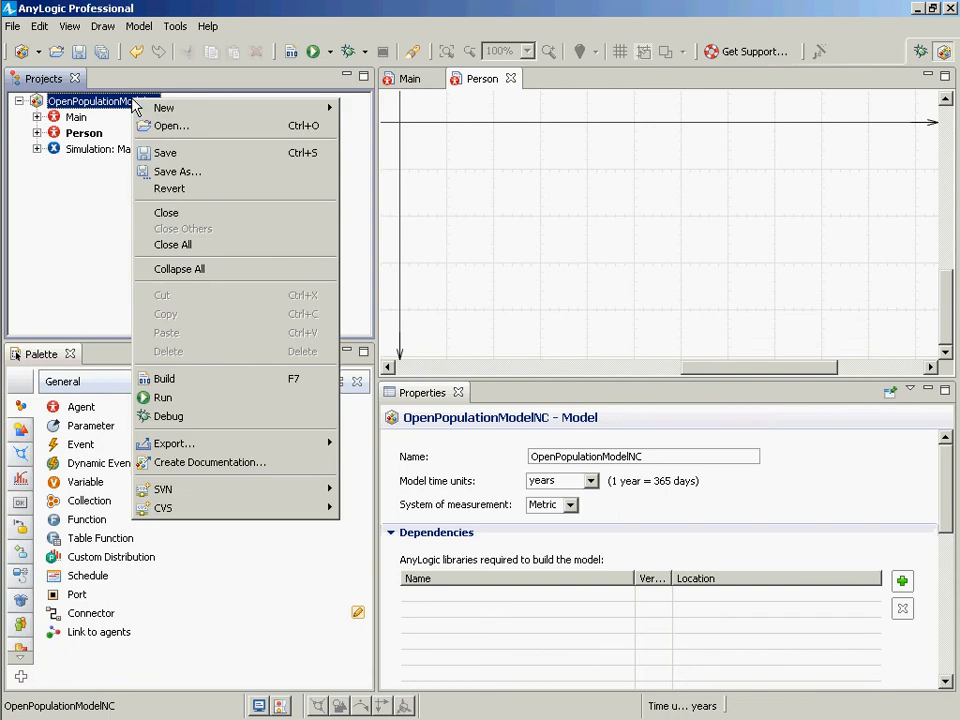
{"action": "key", "text": "Escape"}
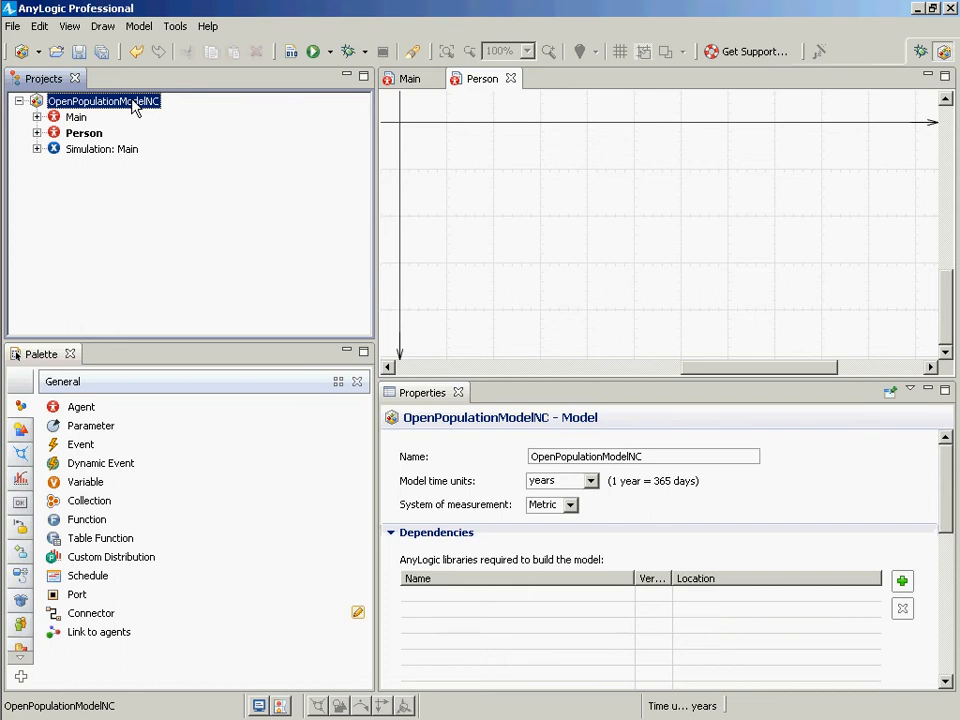
{"action": "right_click", "coordinate": [120, 102]}
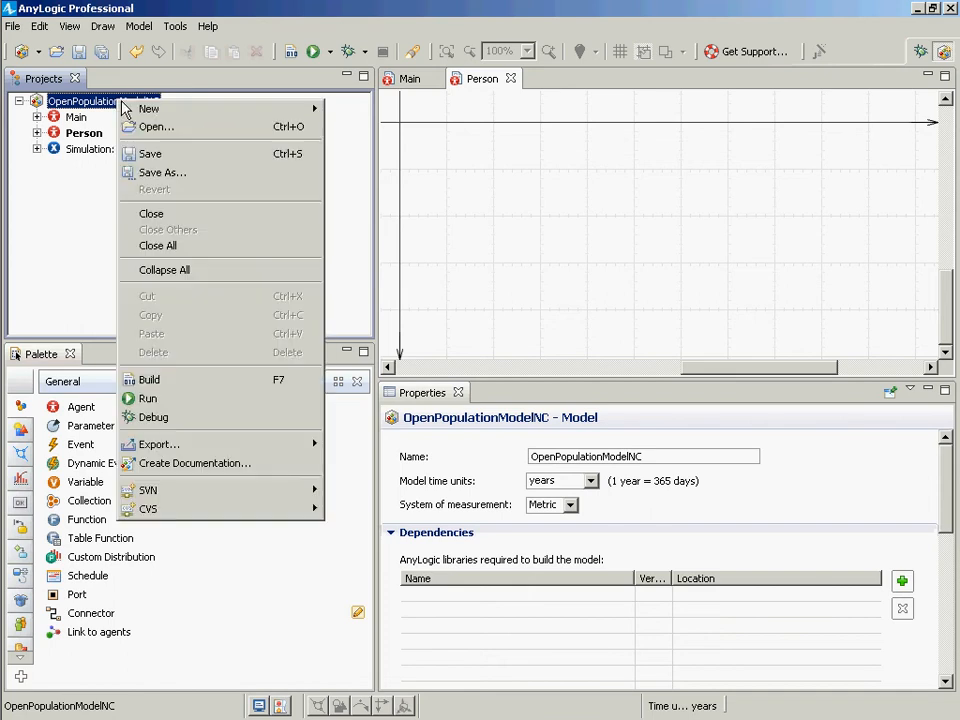
{"action": "mouse_move", "coordinate": [178, 116]}
{"action": "left_click", "coordinate": [366, 156]}
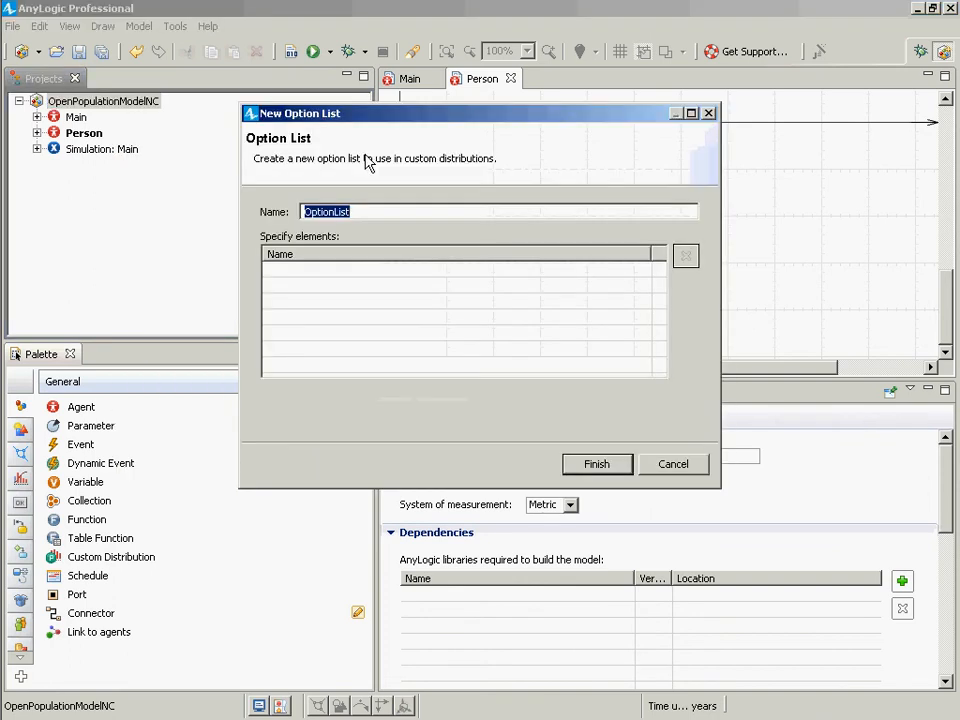
{"action": "type", "text": "Sex"}
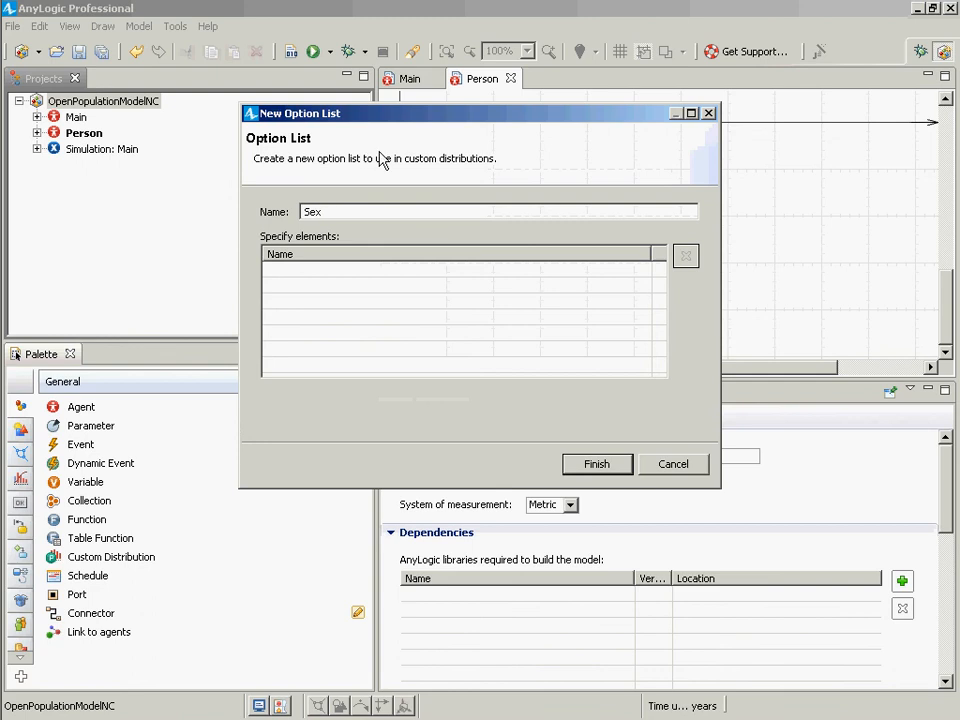
{"action": "left_click", "coordinate": [317, 269]}
{"action": "type", "text": "Female"}
{"action": "key", "text": "Return"}
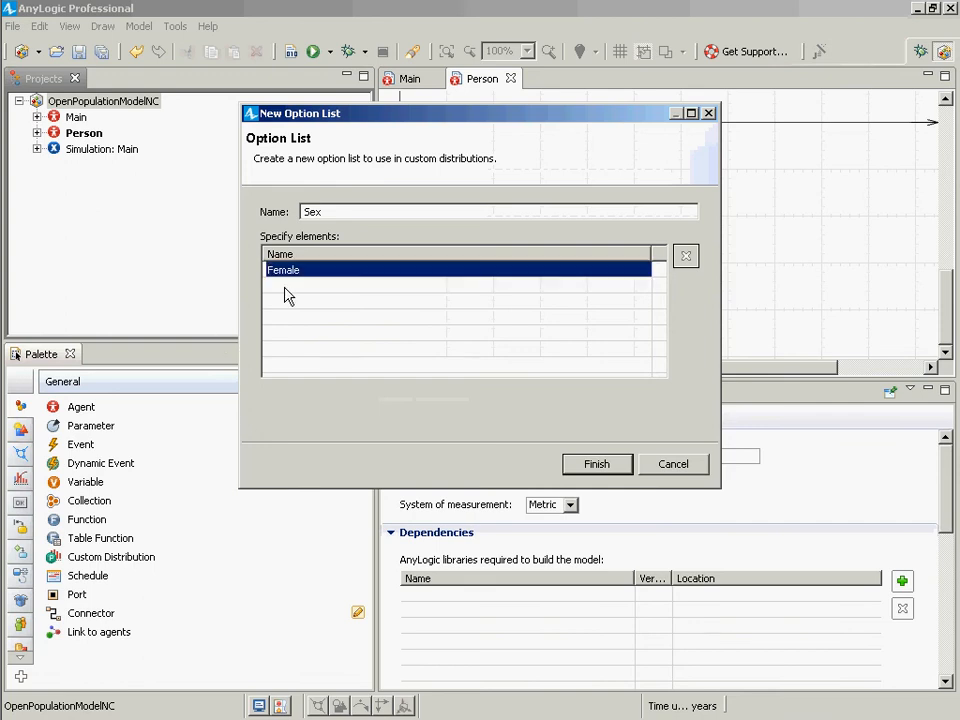
{"action": "left_click", "coordinate": [285, 286]}
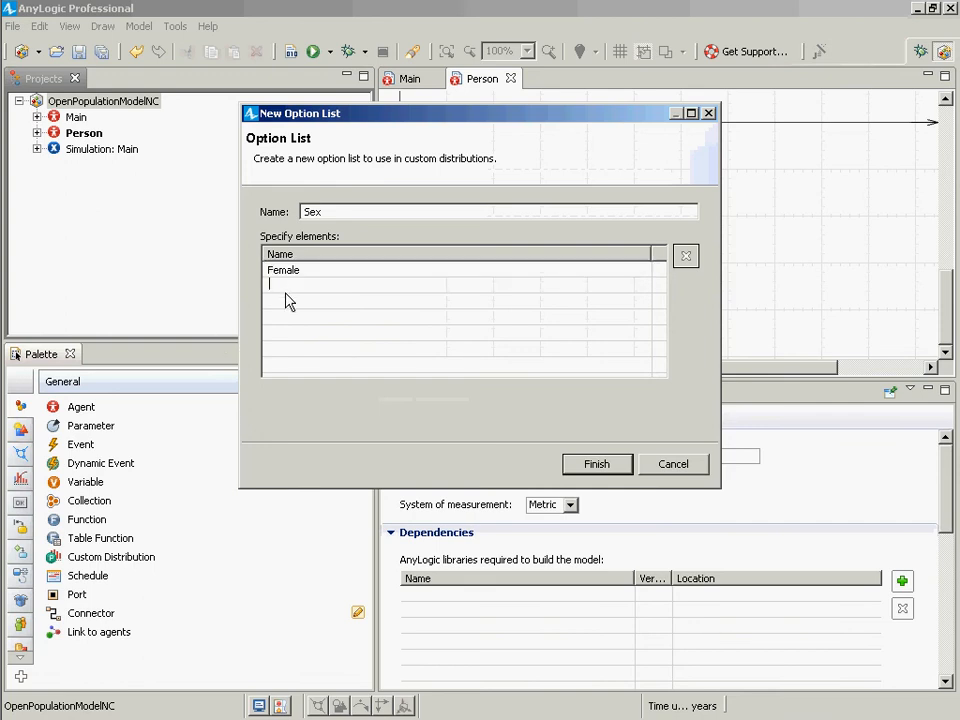
{"action": "type", "text": "Male"}
{"action": "left_click", "coordinate": [603, 467]}
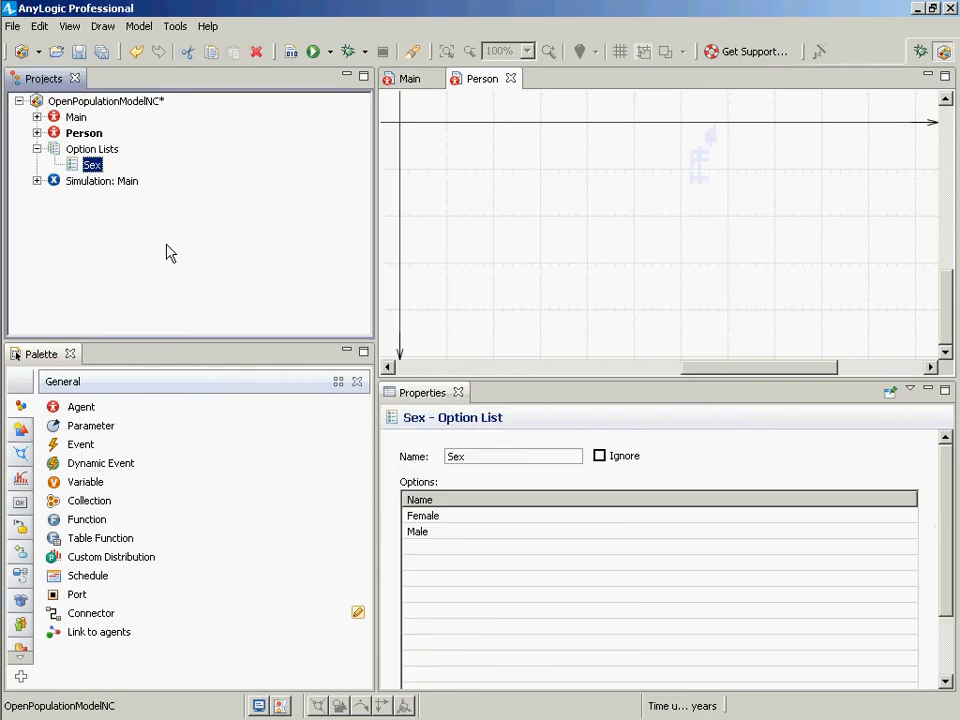
Step: Start a second option list named Ethnicity in the model and enter the elements AfricanAmerican and Caucasian
{"action": "mouse_move", "coordinate": [4, 257]}
{"action": "right_click", "coordinate": [125, 104]}
{"action": "mouse_move", "coordinate": [170, 112]}
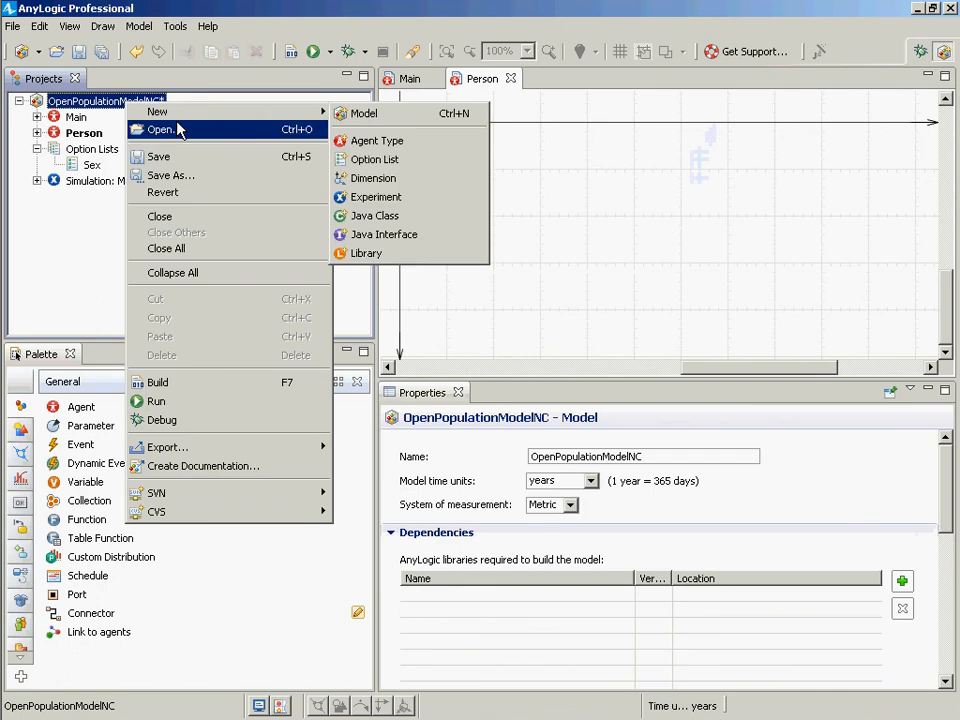
{"action": "left_click", "coordinate": [384, 160]}
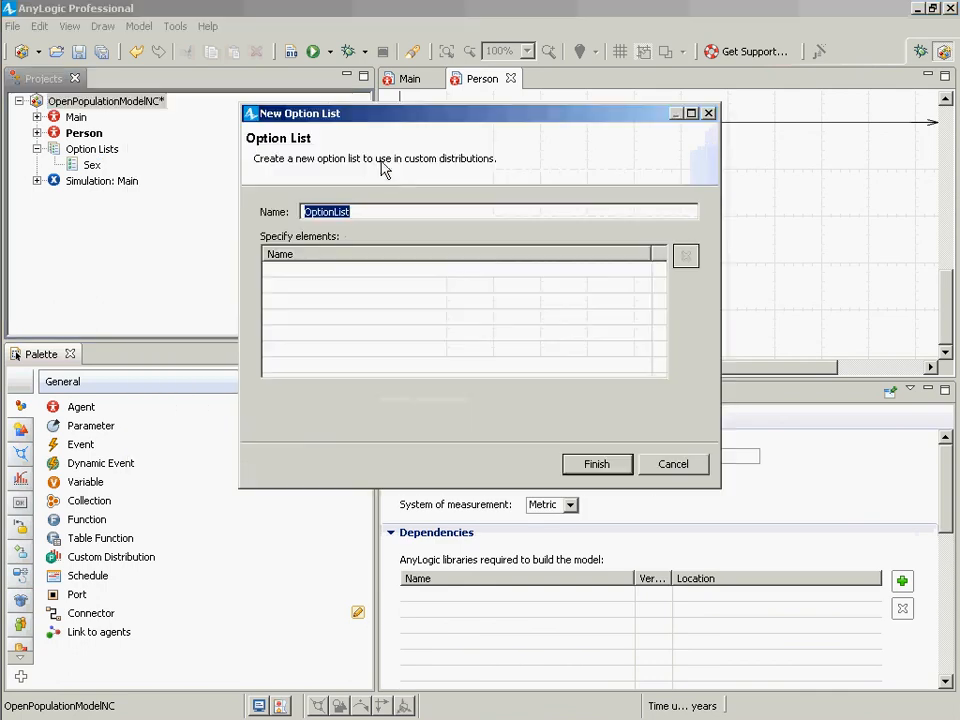
{"action": "type", "text": "Ethnicity"}
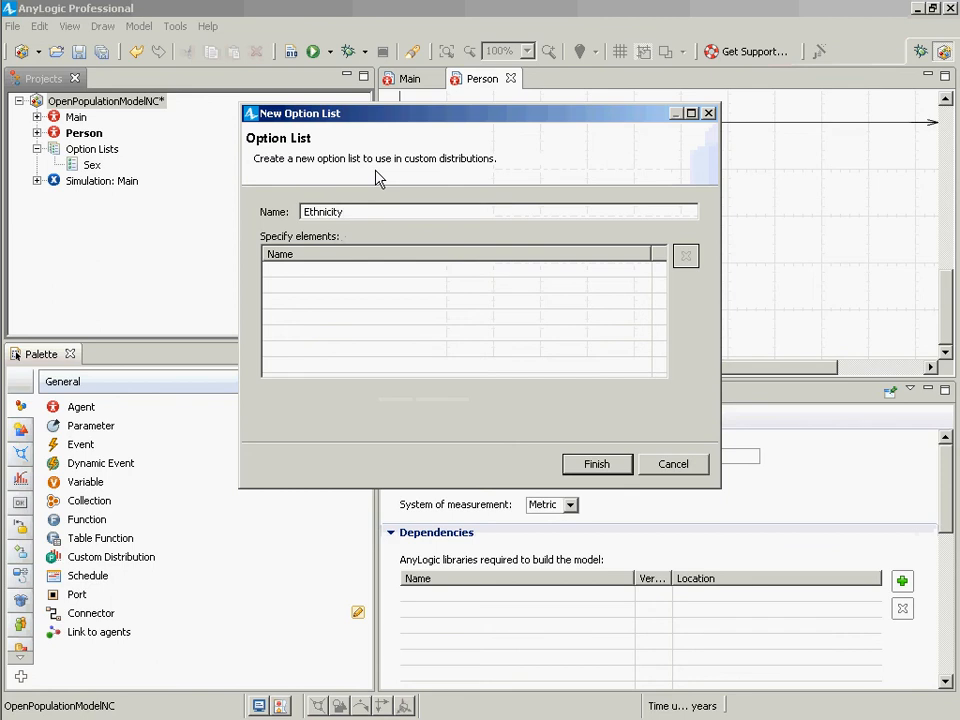
{"action": "left_click", "coordinate": [323, 277]}
{"action": "type", "text": "AfricanAmerican"}
{"action": "left_click", "coordinate": [280, 290]}
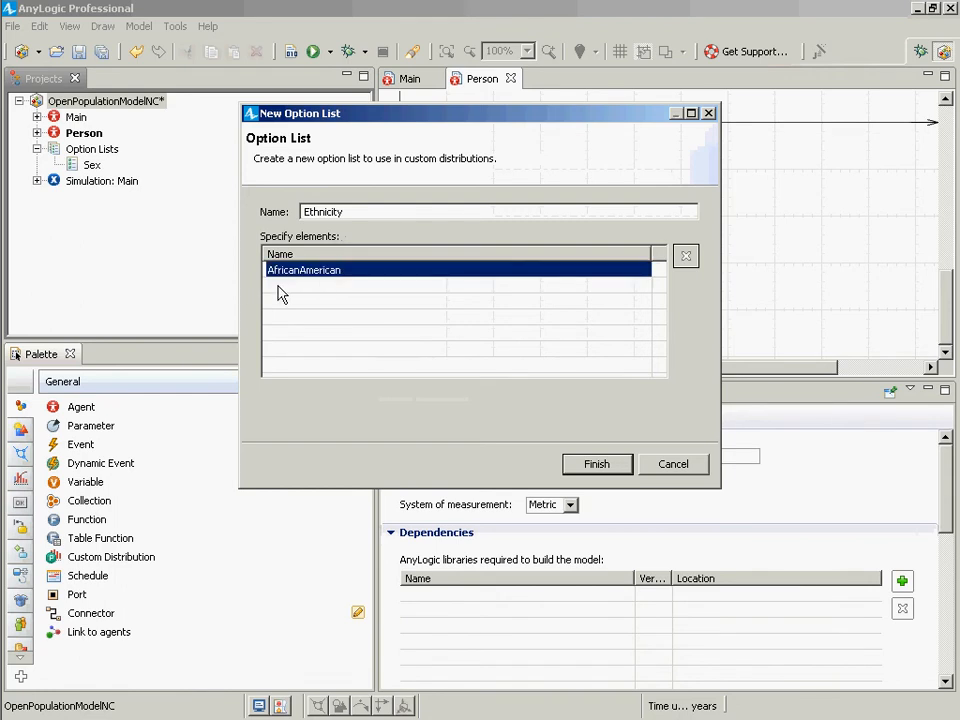
{"action": "left_click", "coordinate": [281, 292]}
{"action": "type", "text": "Cau"}
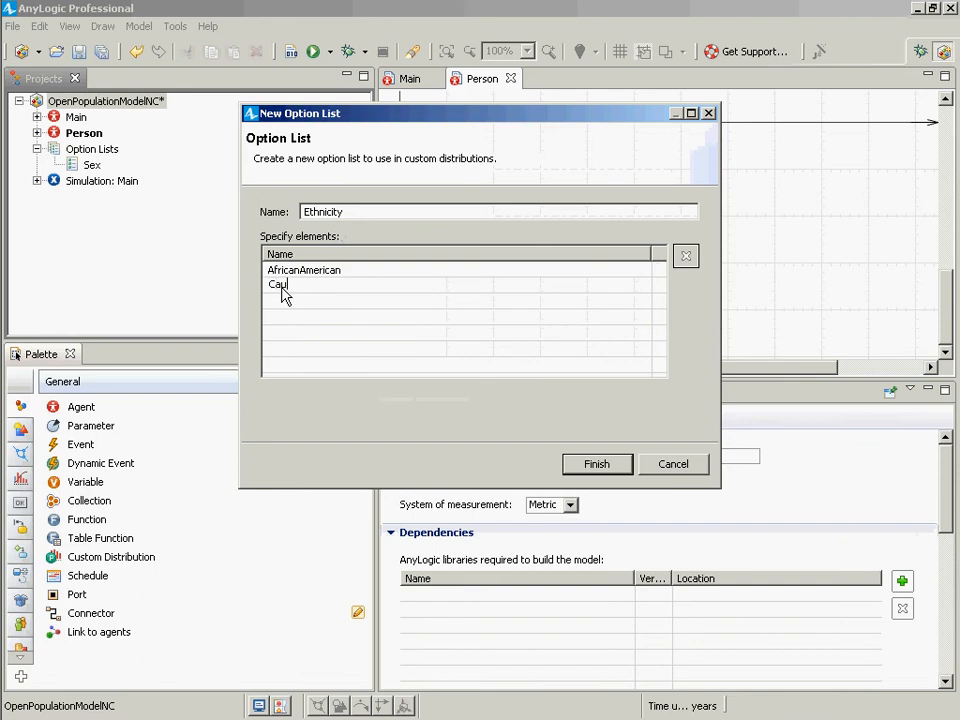
{"action": "type", "text": "casian"}
Step: Add the elements Hispanic and Asian to the Ethnicity option list and finish creating it
{"action": "left_click", "coordinate": [294, 311]}
{"action": "left_click", "coordinate": [293, 311]}
{"action": "type", "text": "Hispanic"}
{"action": "key", "text": "Return"}
{"action": "left_click", "coordinate": [294, 318]}
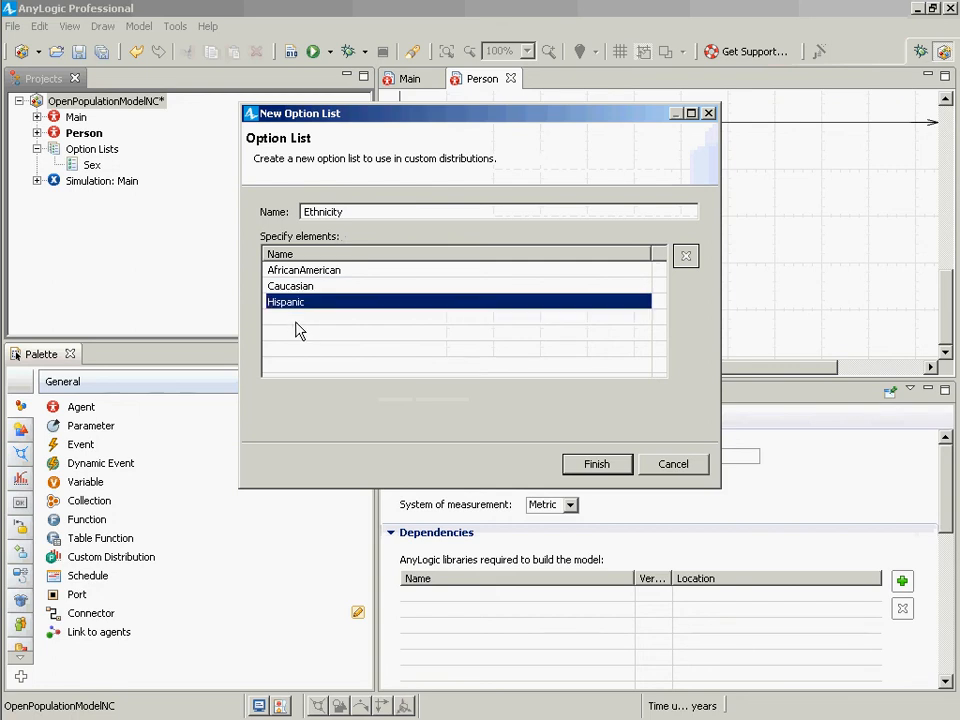
{"action": "left_click", "coordinate": [300, 330]}
{"action": "type", "text": "Asian"}
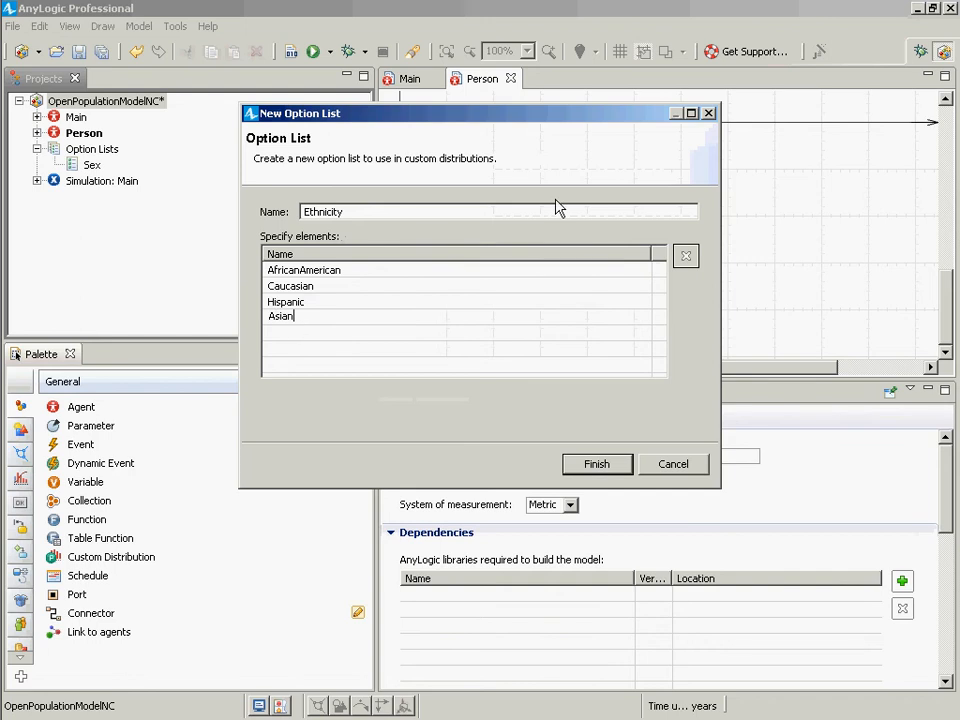
{"action": "key", "text": "Return"}
{"action": "left_click", "coordinate": [596, 464]}
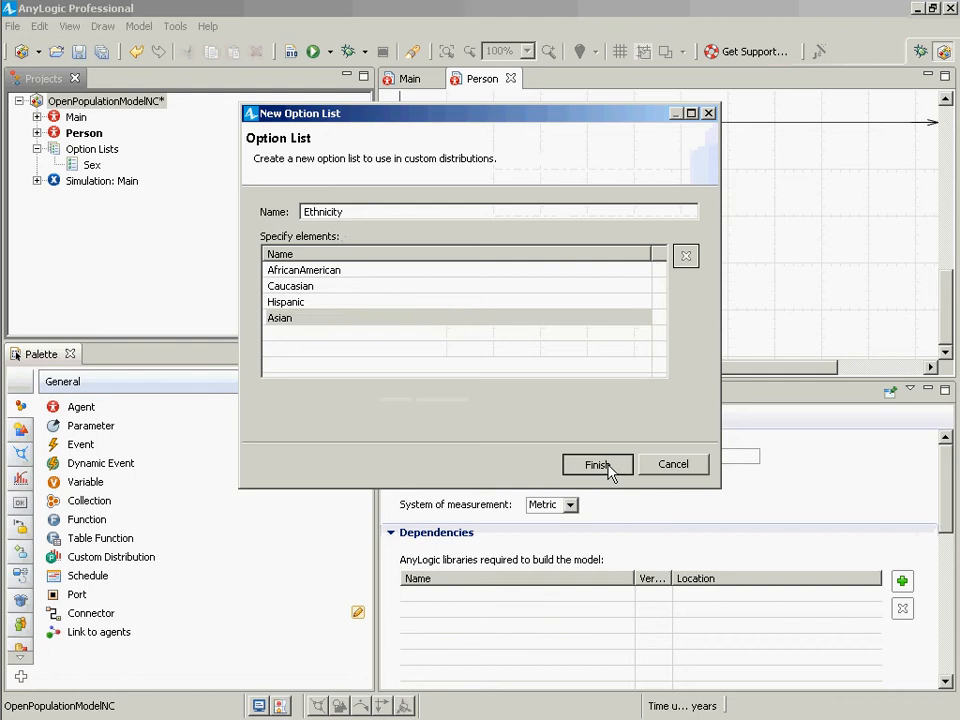
{"action": "left_click", "coordinate": [607, 466]}
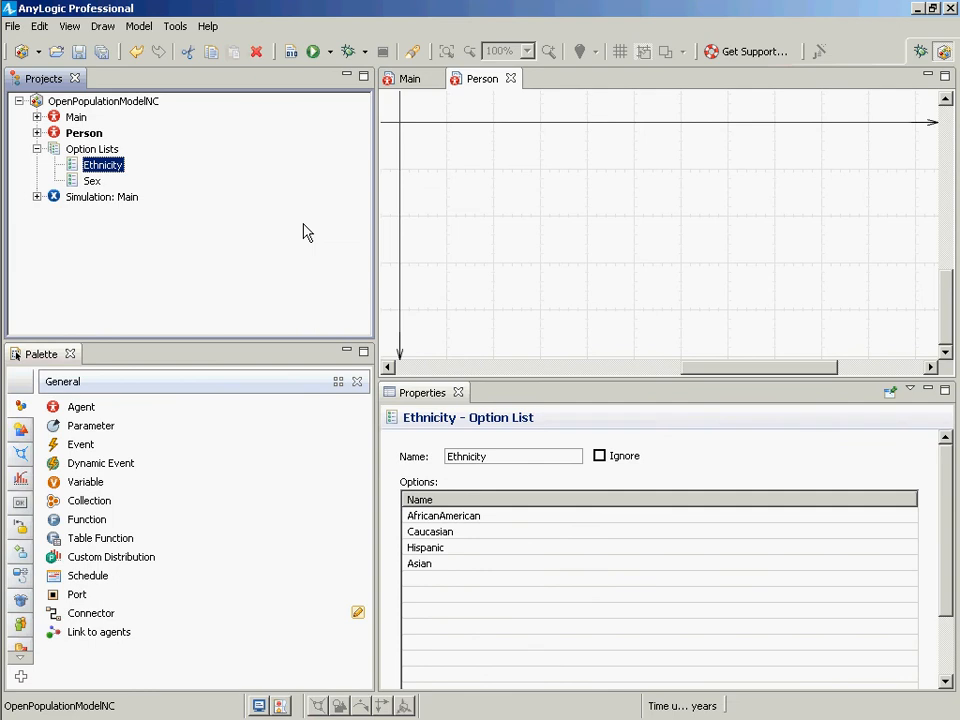
Step: Add a parameter named sex to the Person agent type and set its type to Sex
{"action": "left_click", "coordinate": [68, 136]}
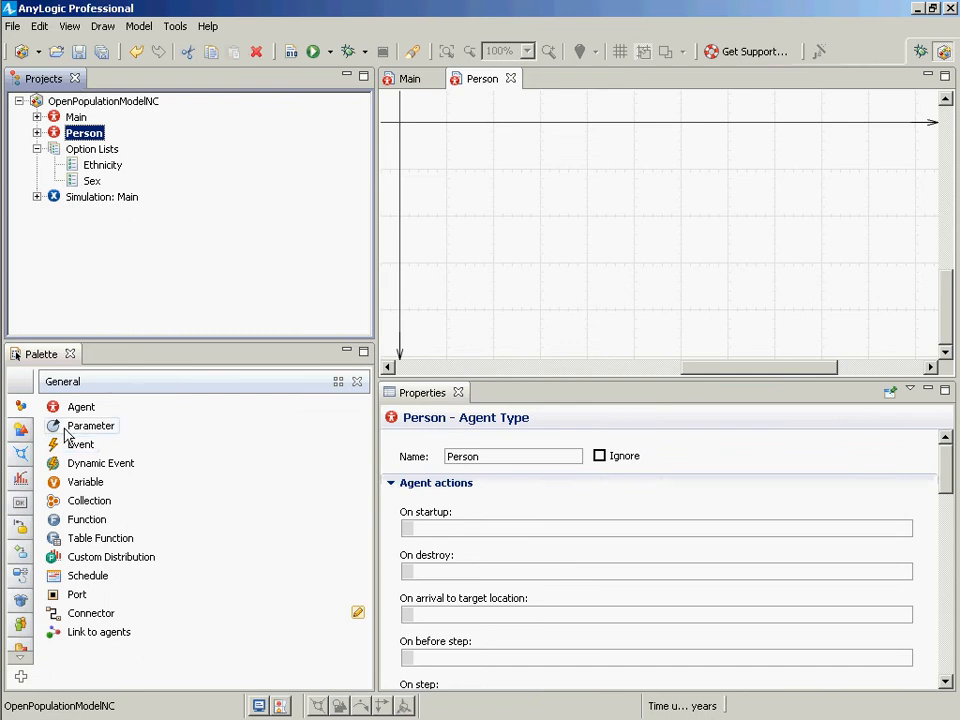
{"action": "left_click_drag", "start_coordinate": [70, 428], "coordinate": [476, 170]}
{"action": "type", "text": "sex"}
{"action": "key", "text": "Return"}
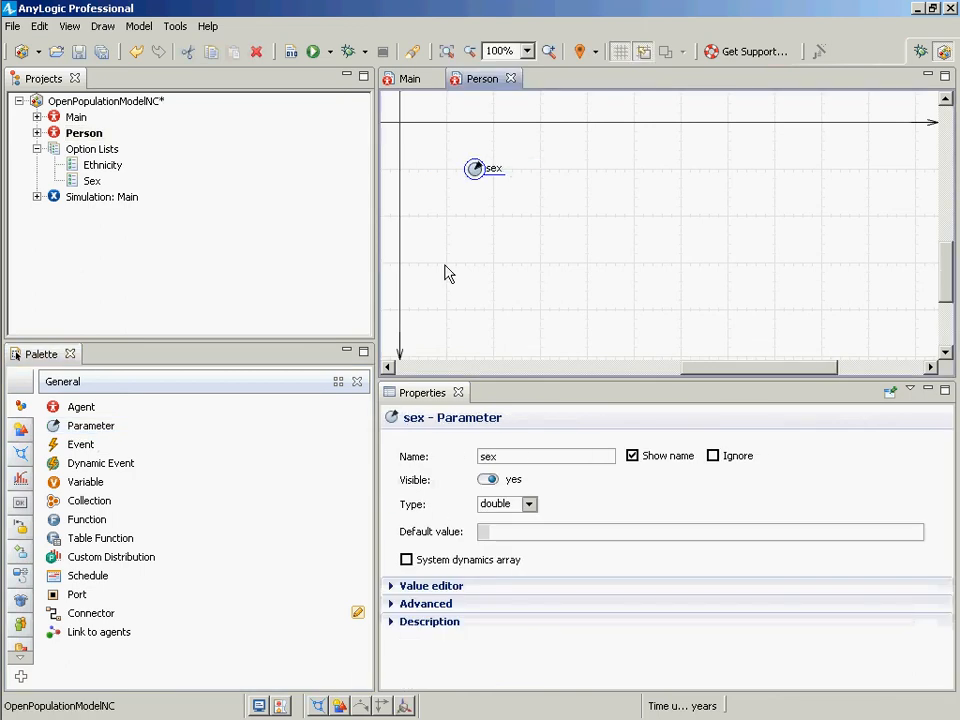
{"action": "left_click", "coordinate": [529, 505]}
{"action": "left_click", "coordinate": [529, 505]}
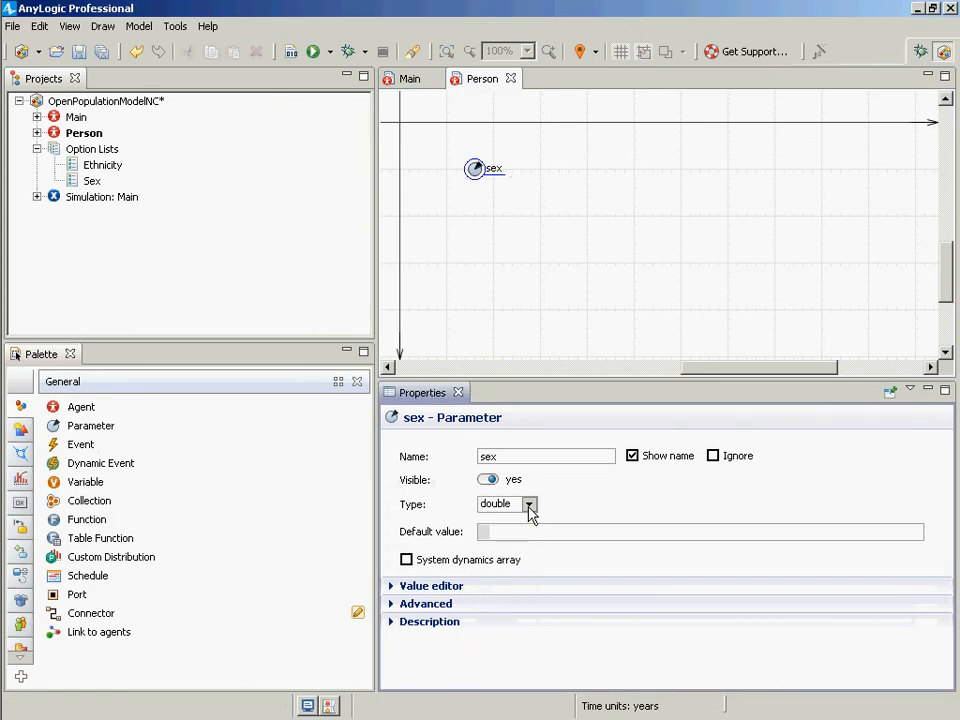
{"action": "left_click", "coordinate": [529, 505]}
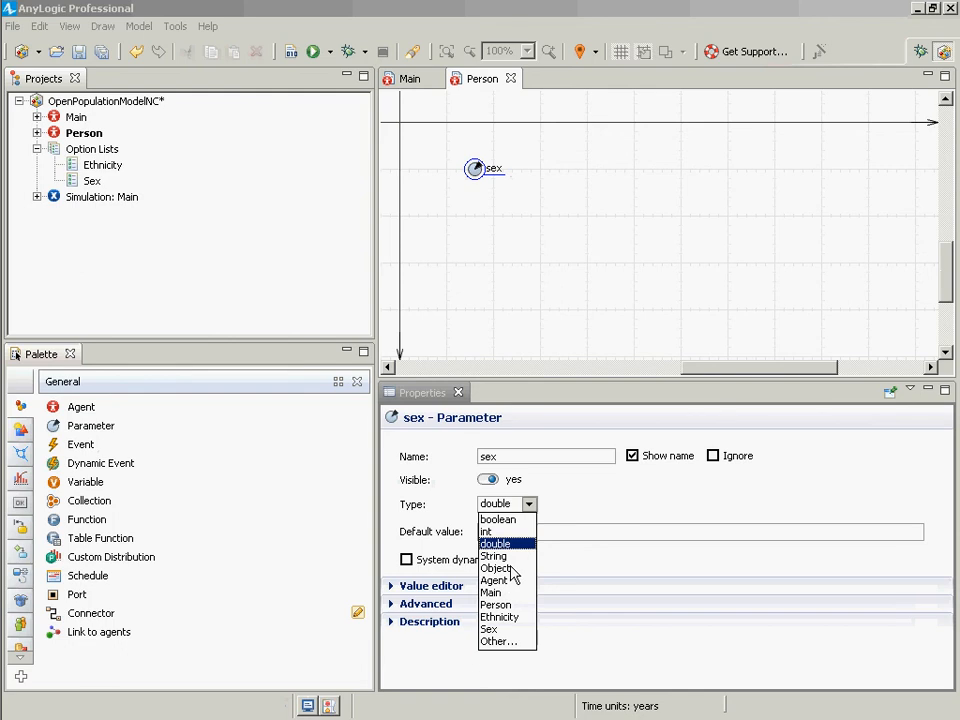
{"action": "left_click", "coordinate": [505, 629]}
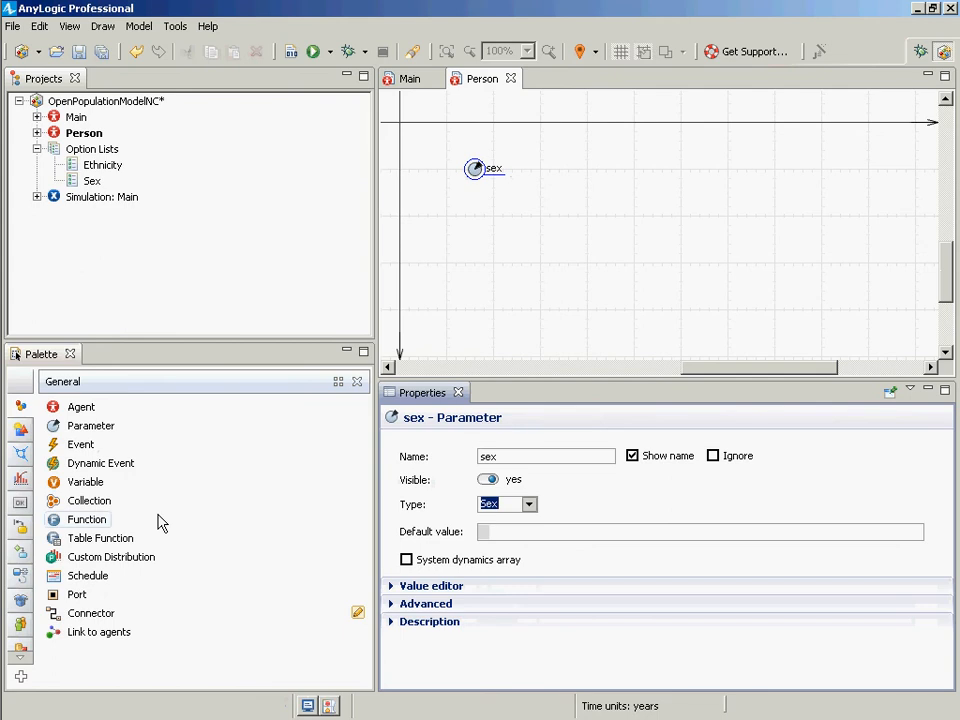
Step: Add a parameter named ethnicity below sex in Person, set its type to Ethnicity, and save the model
{"action": "left_click", "coordinate": [75, 426]}
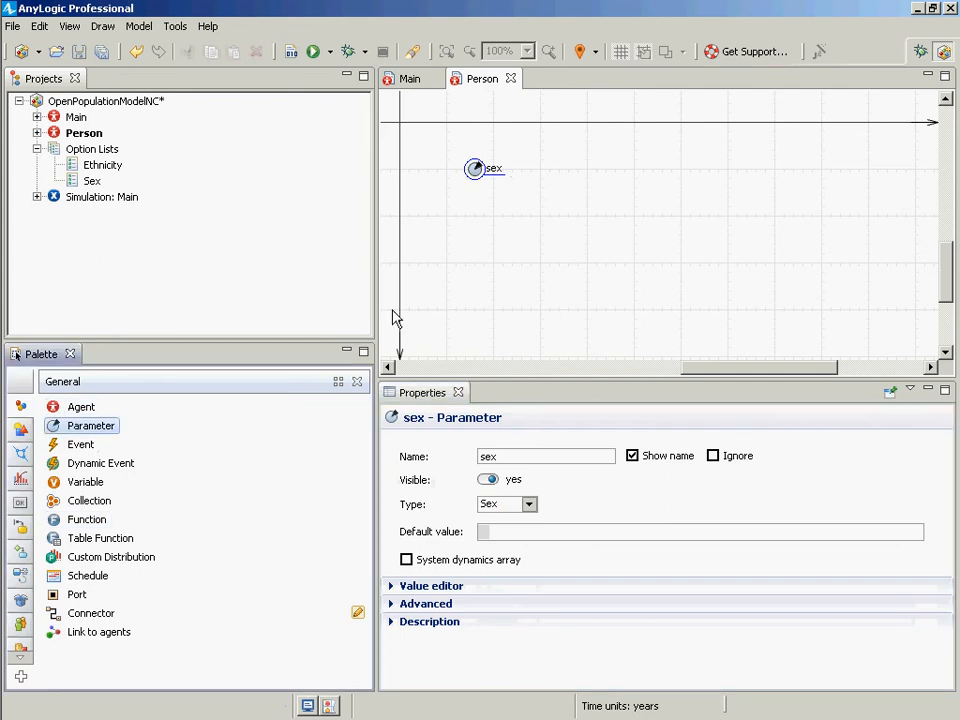
{"action": "left_click", "coordinate": [476, 201]}
{"action": "type", "text": "ethnicity"}
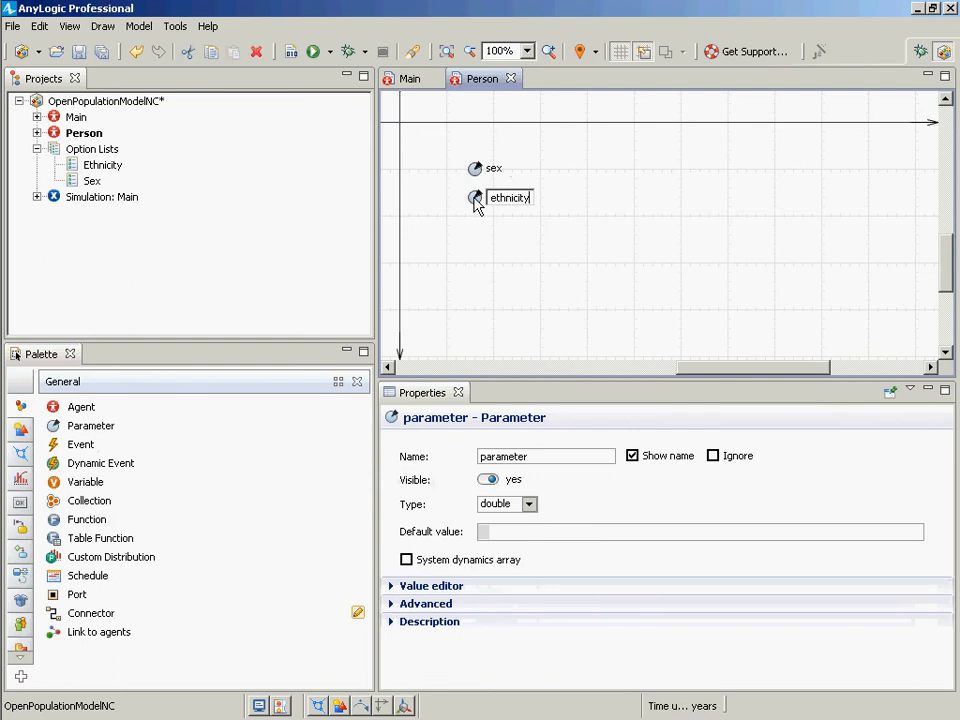
{"action": "key", "text": "Return"}
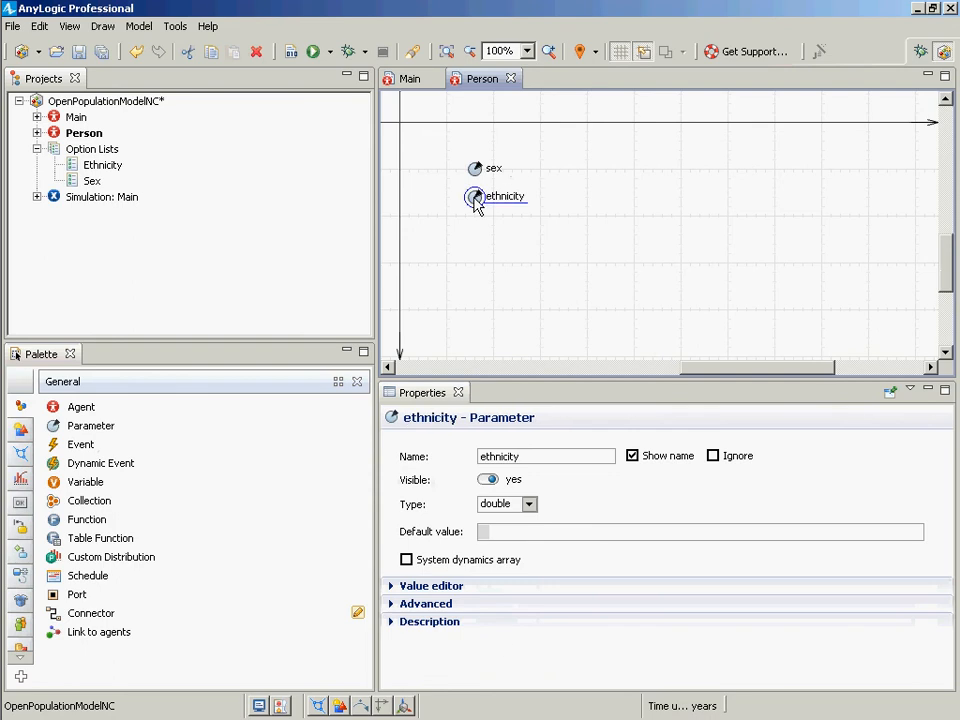
{"action": "left_click", "coordinate": [529, 504]}
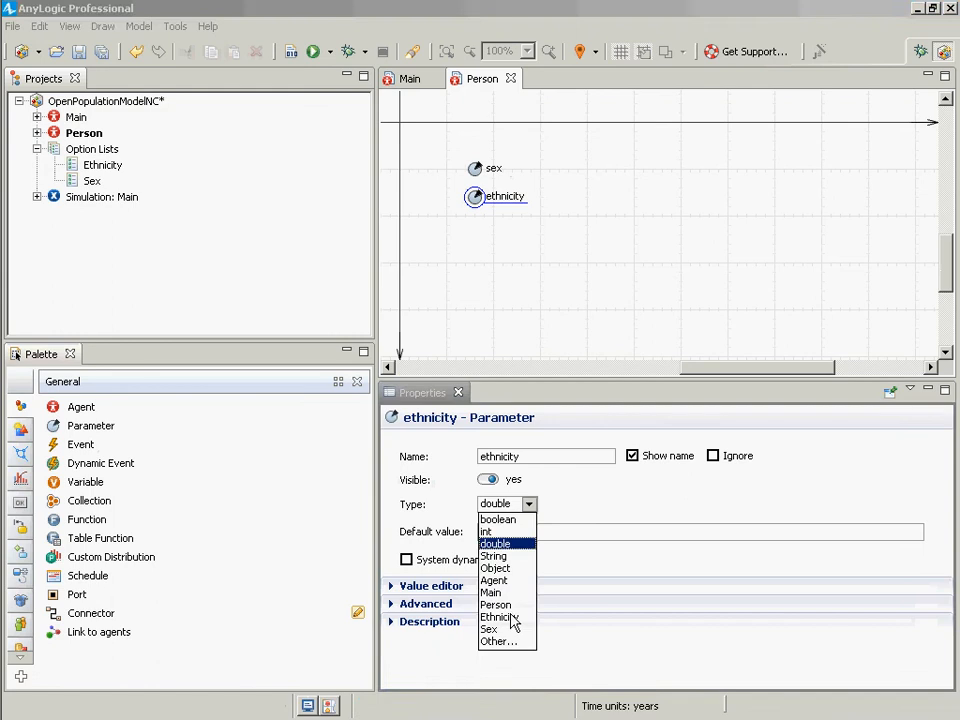
{"action": "left_click", "coordinate": [512, 620]}
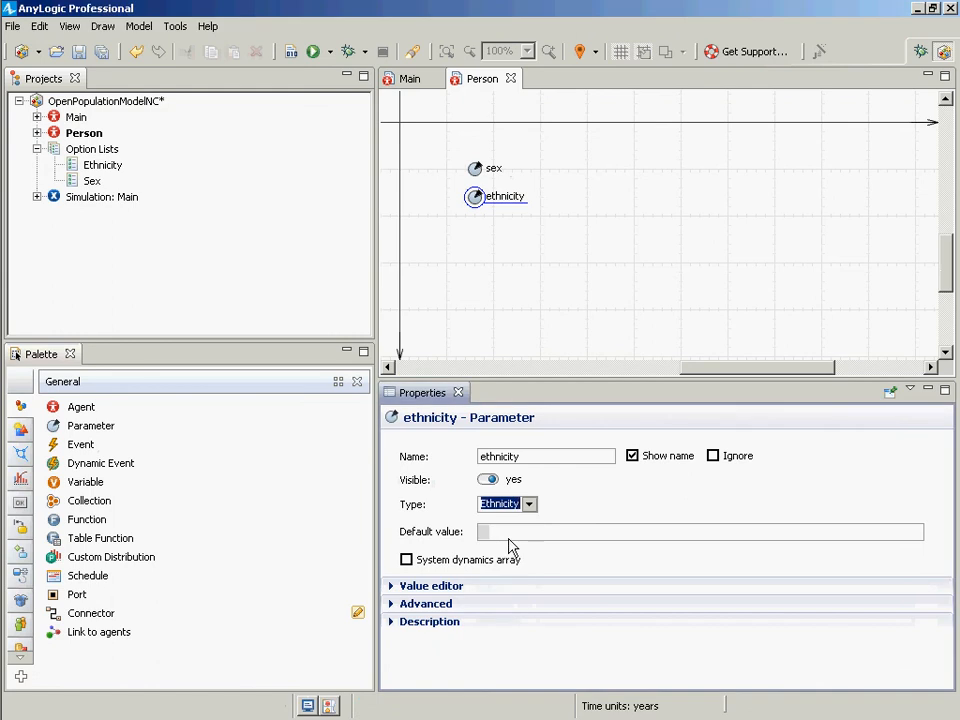
{"action": "key", "text": "ctrl+s"}
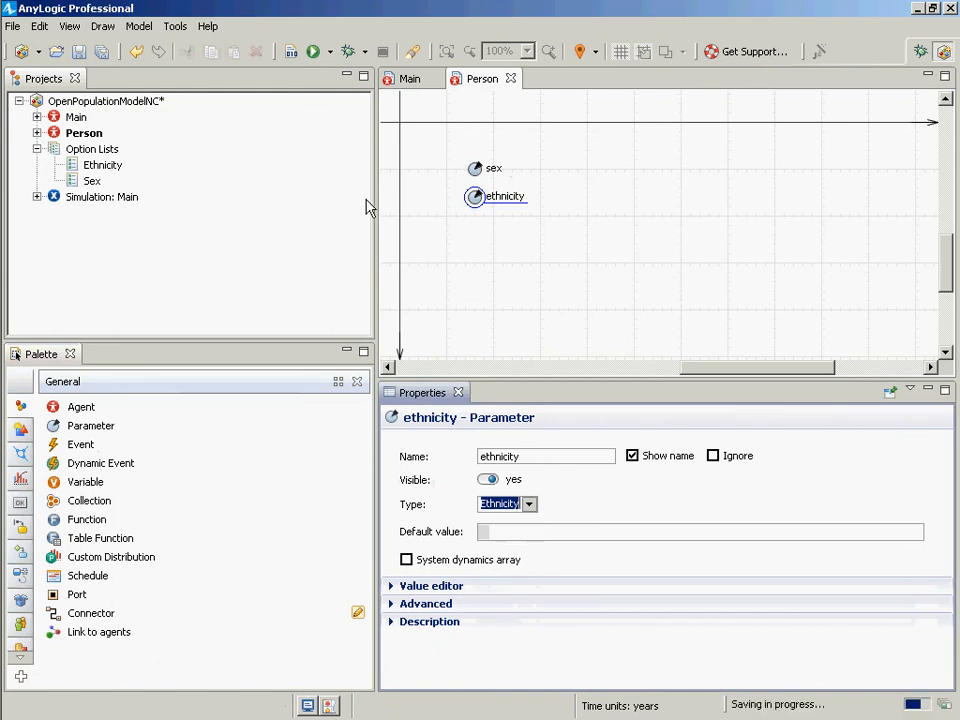
Step: Place the Person picture at the origin of the Person agent's diagram, then select the Person agent type in the project
{"action": "left_click", "coordinate": [22, 428]}
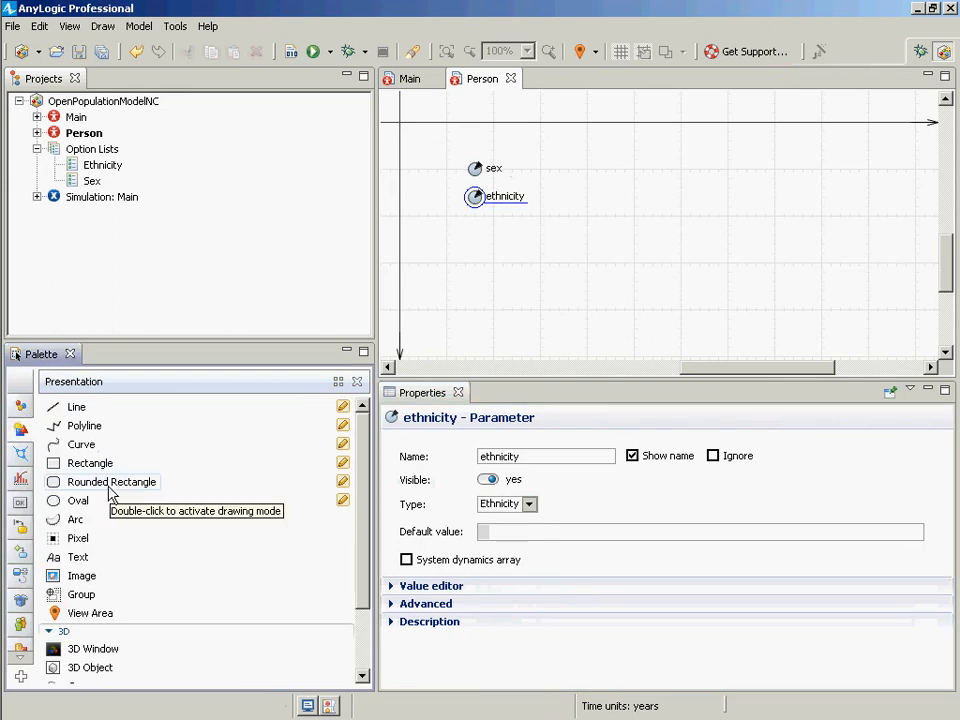
{"action": "mouse_move", "coordinate": [10, 565]}
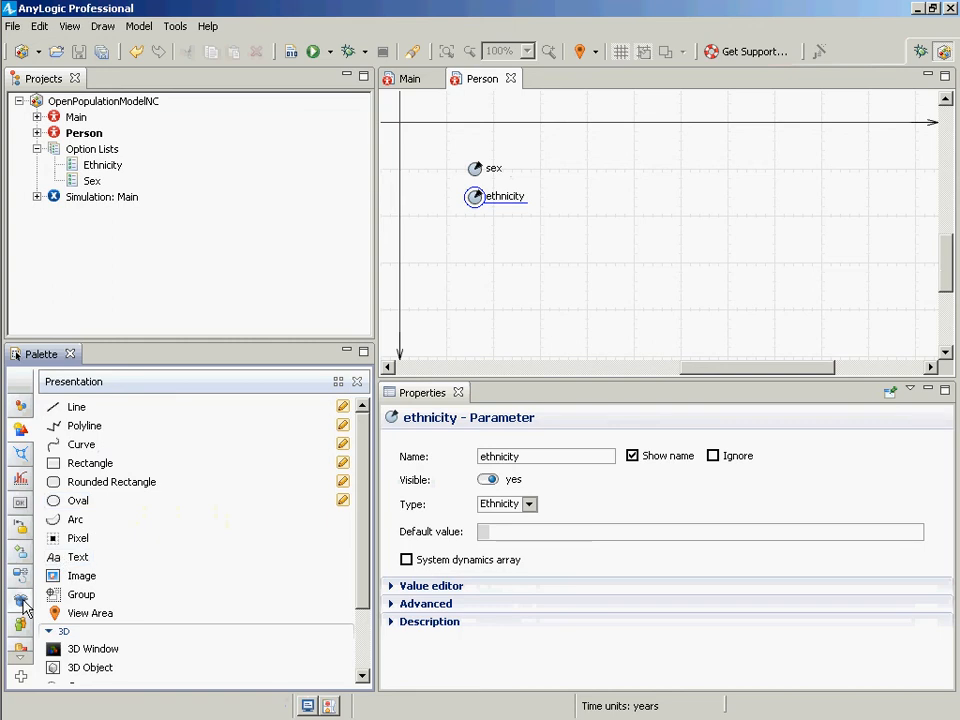
{"action": "left_click", "coordinate": [22, 659]}
{"action": "left_click", "coordinate": [22, 659]}
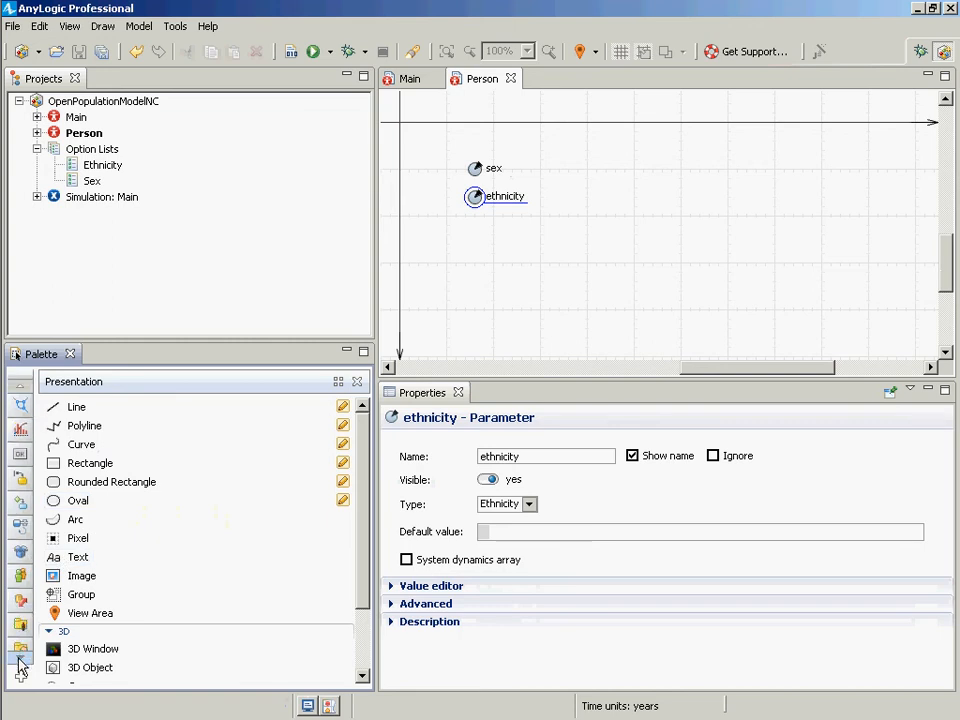
{"action": "left_click", "coordinate": [22, 659]}
{"action": "left_click", "coordinate": [21, 600]}
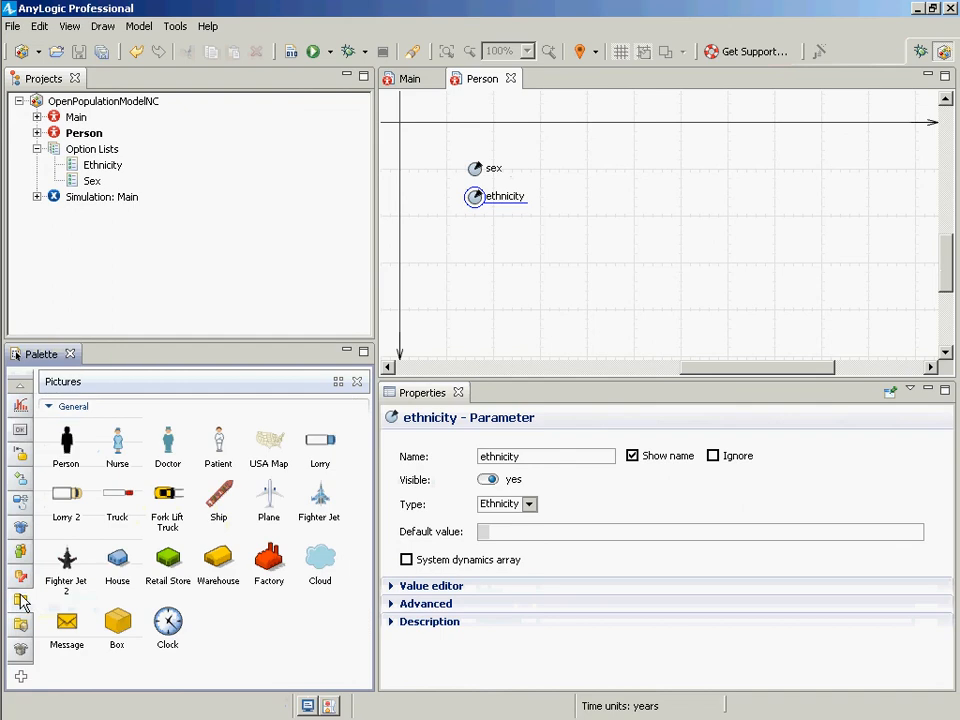
{"action": "left_click", "coordinate": [74, 453]}
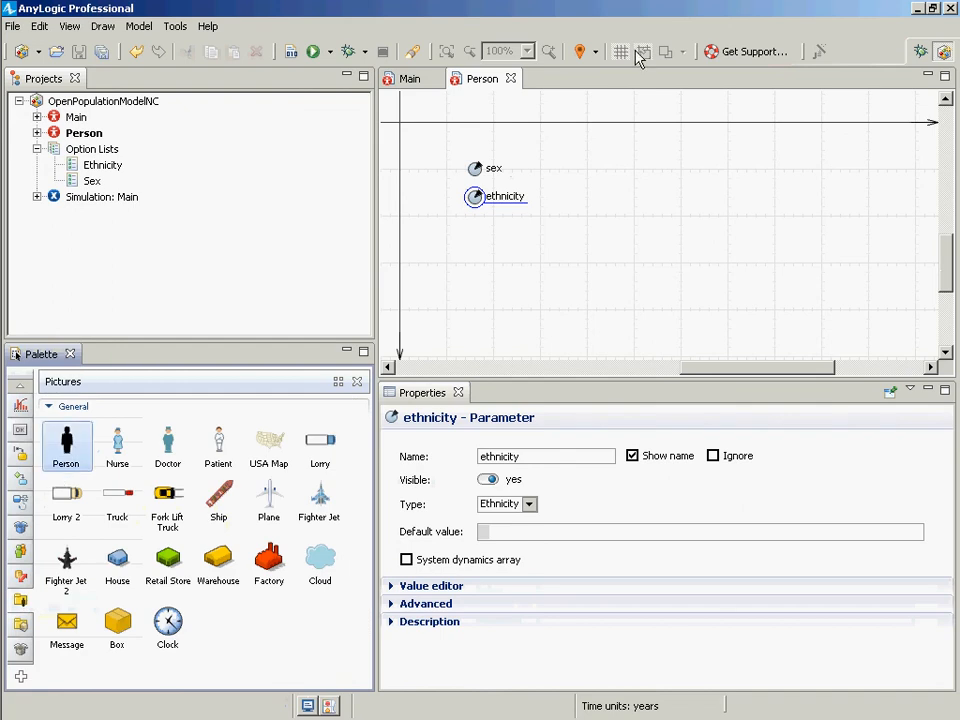
{"action": "left_click", "coordinate": [400, 123]}
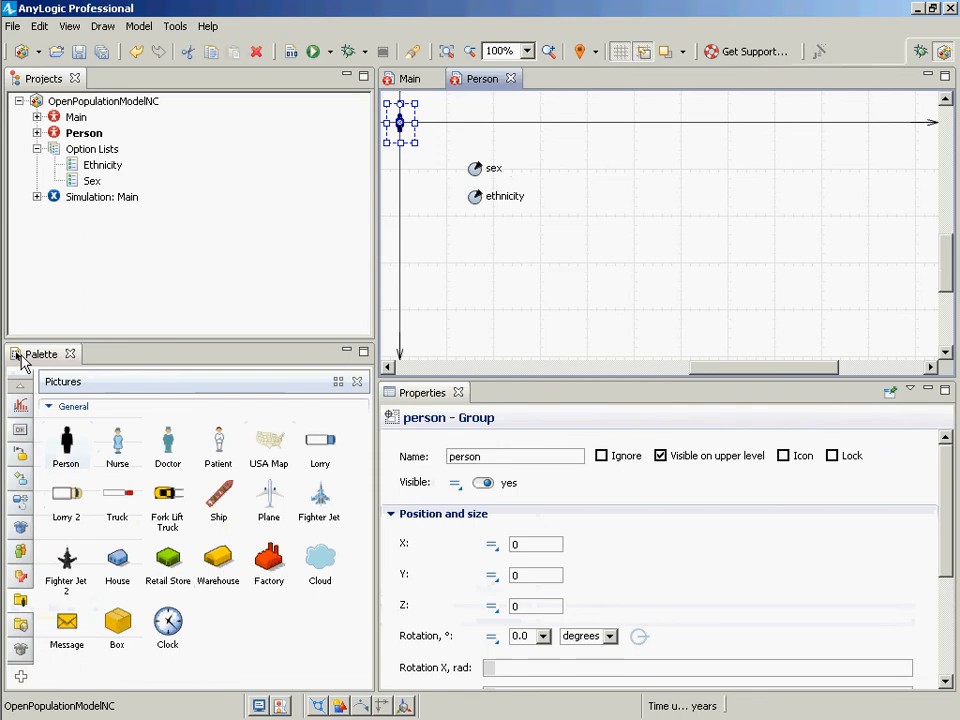
{"action": "left_click", "coordinate": [82, 132]}
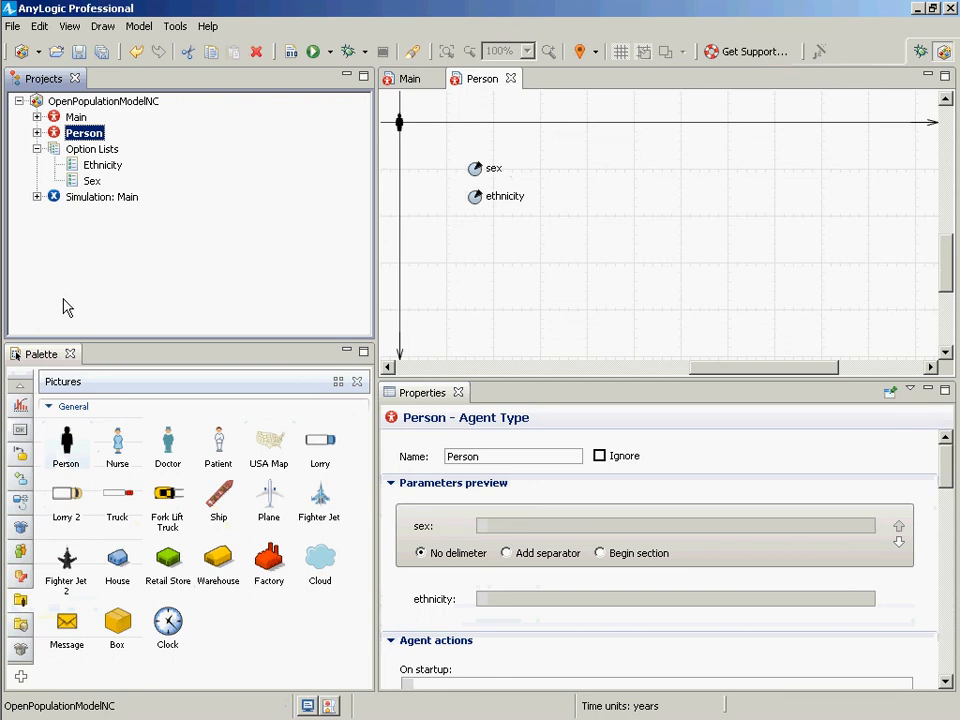
Step: Add a parameter named mother below ethnicity in the Person agent type, set its type to Person, and save the model
{"action": "left_click", "coordinate": [19, 389]}
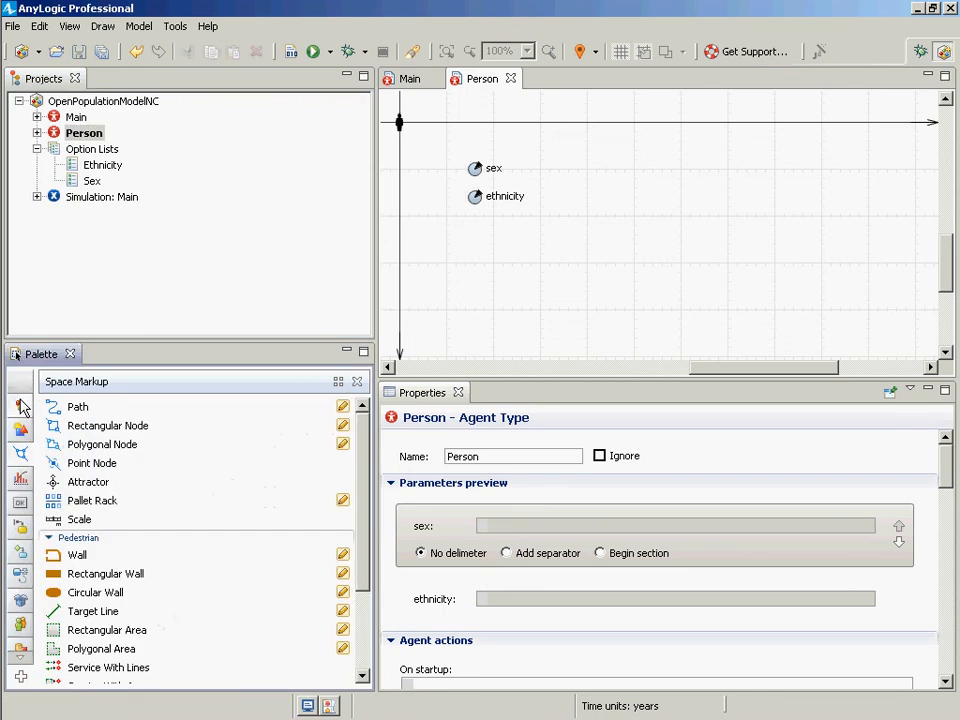
{"action": "left_click", "coordinate": [20, 403]}
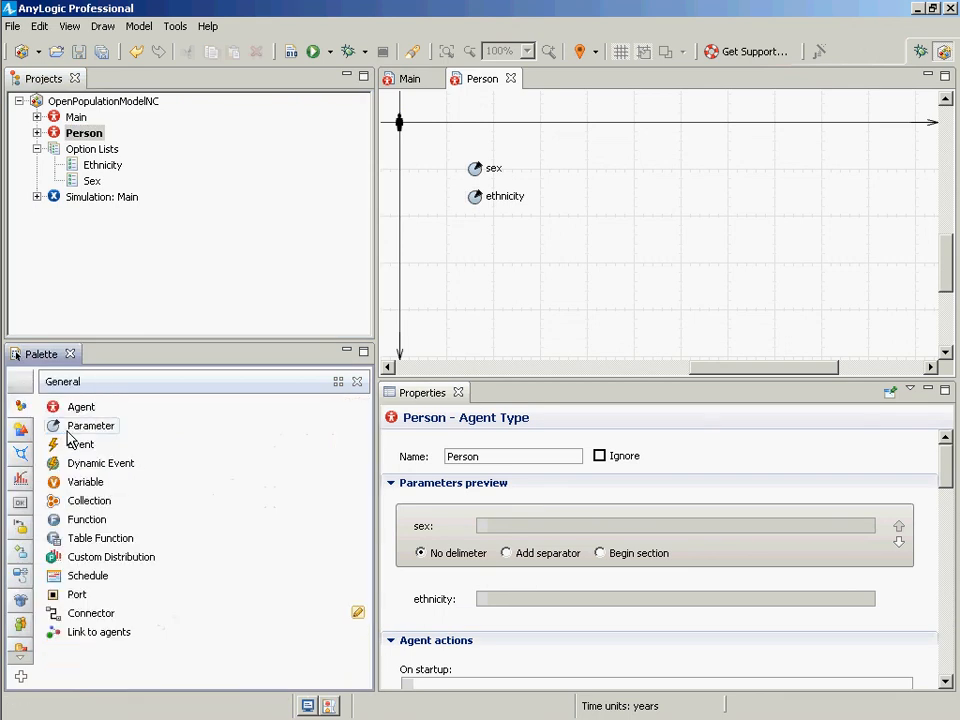
{"action": "left_click_drag", "start_coordinate": [66, 434], "coordinate": [476, 229]}
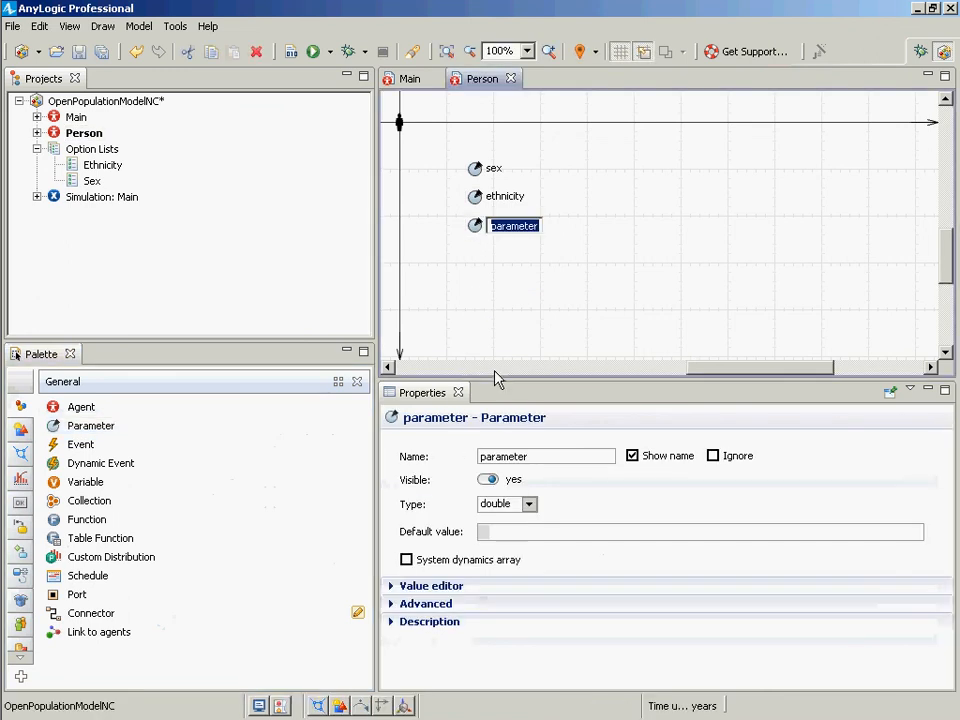
{"action": "type", "text": "mother"}
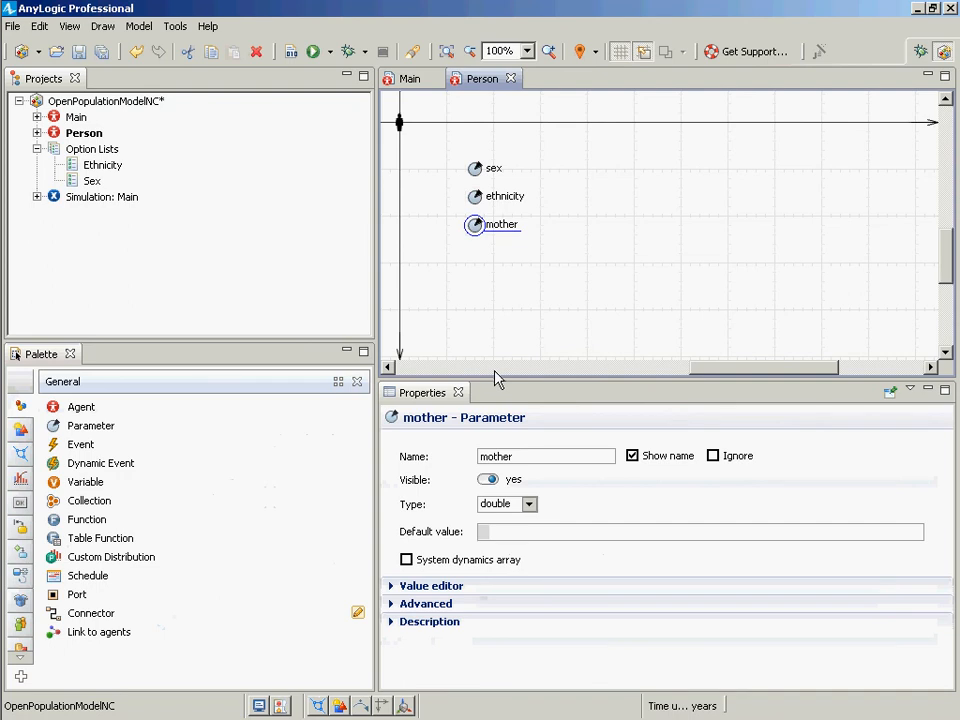
{"action": "left_click", "coordinate": [529, 504]}
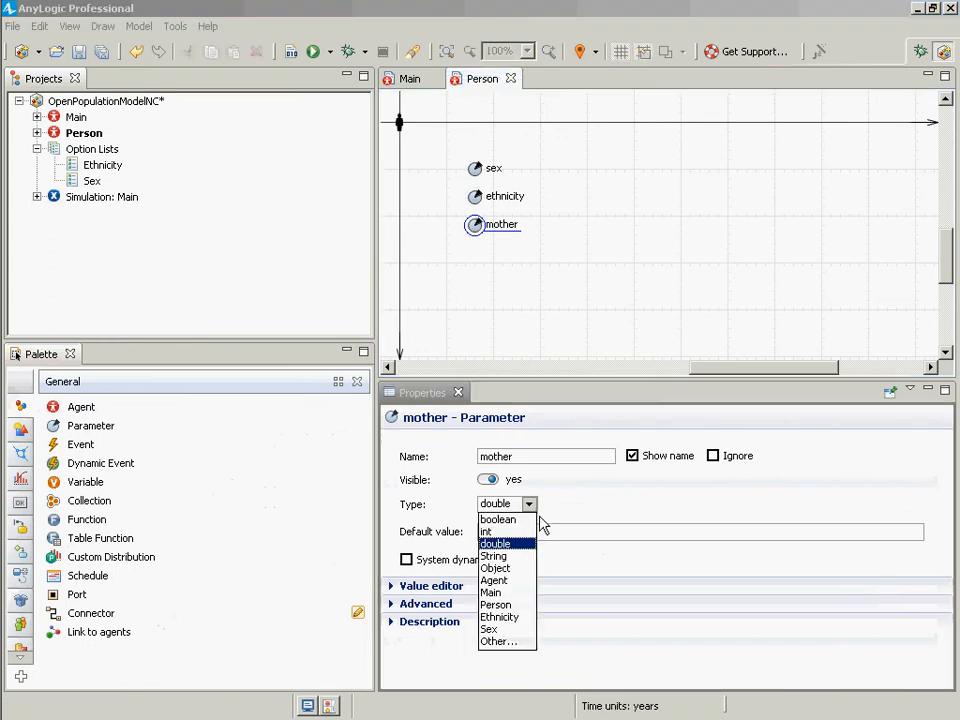
{"action": "left_click", "coordinate": [510, 605]}
{"action": "mouse_move", "coordinate": [12, 412]}
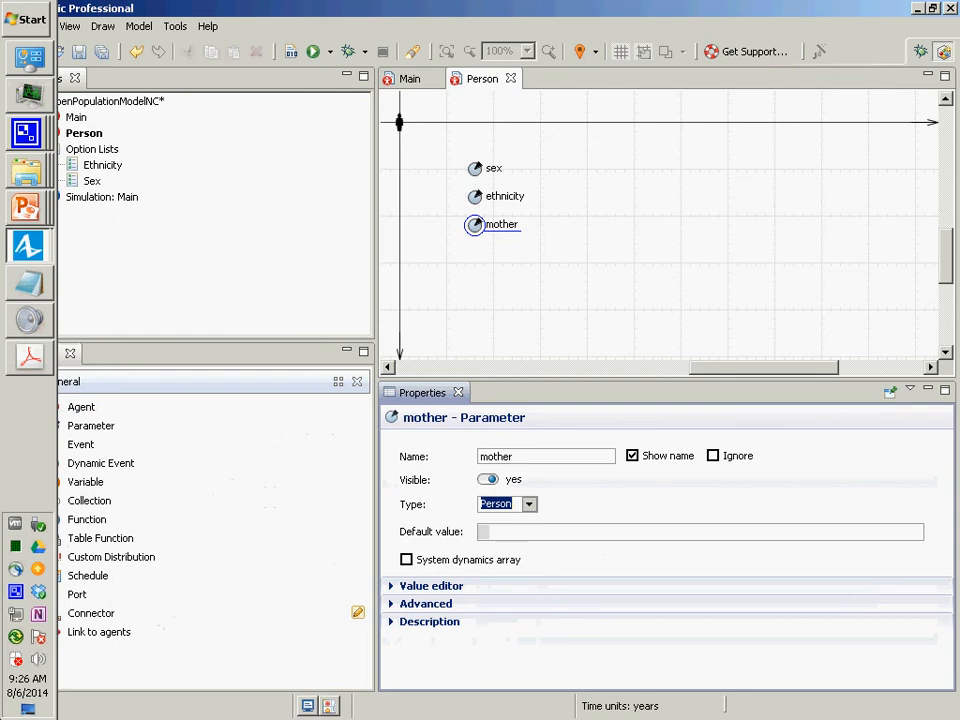
{"action": "key", "text": "ctrl+s"}
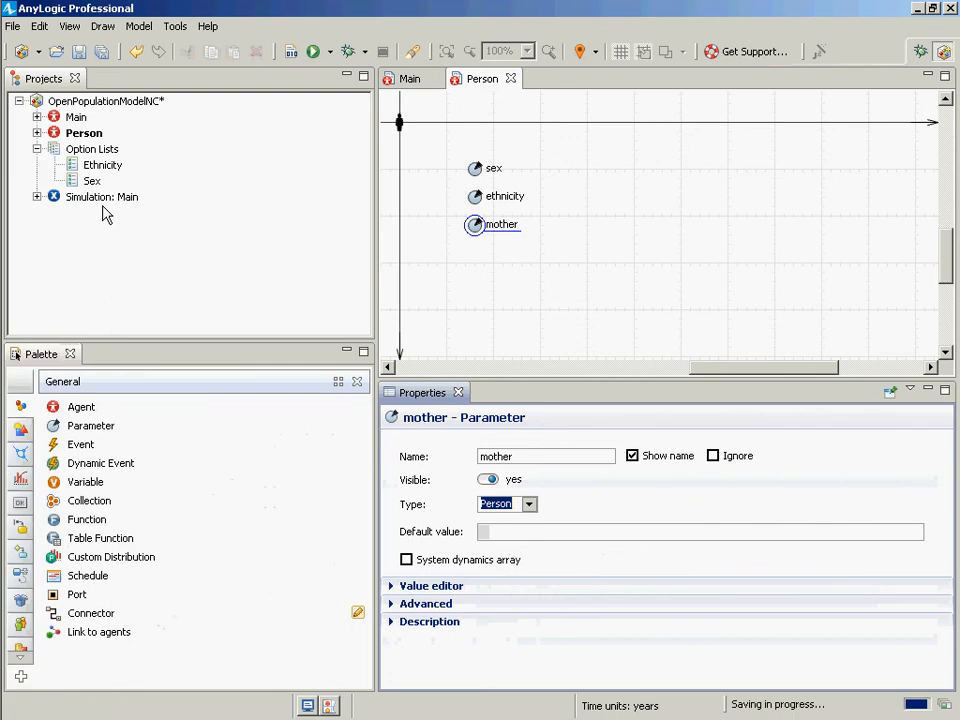
Step: Place the Person agent type in Main's diagram, name it population, and make it a population of agents
{"action": "left_click", "coordinate": [89, 134]}
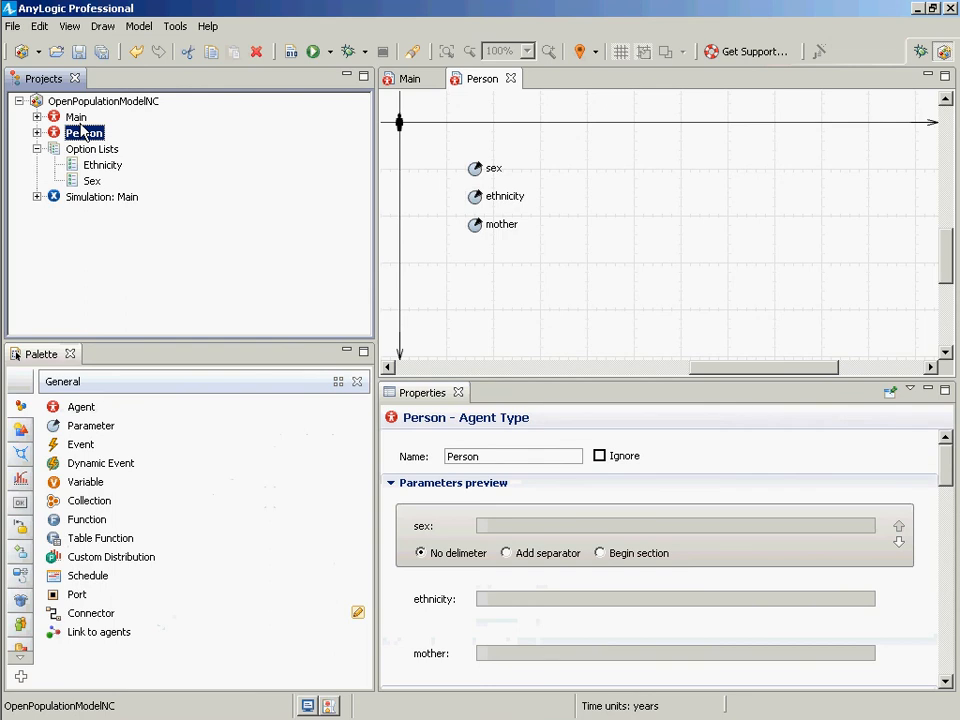
{"action": "double_click", "coordinate": [77, 117]}
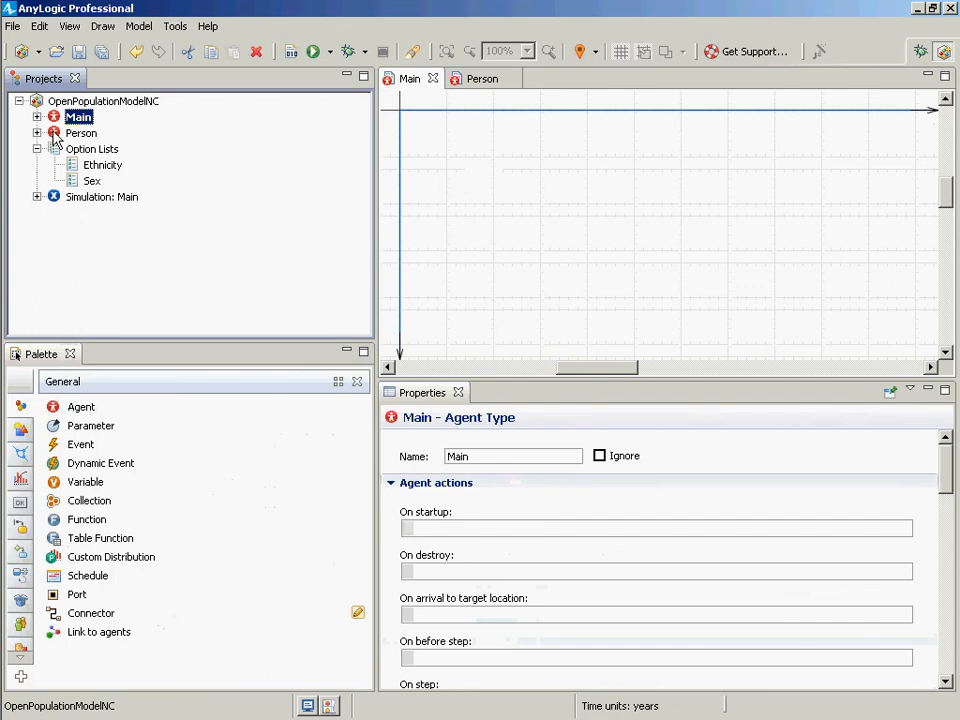
{"action": "left_click_drag", "start_coordinate": [55, 137], "coordinate": [456, 146]}
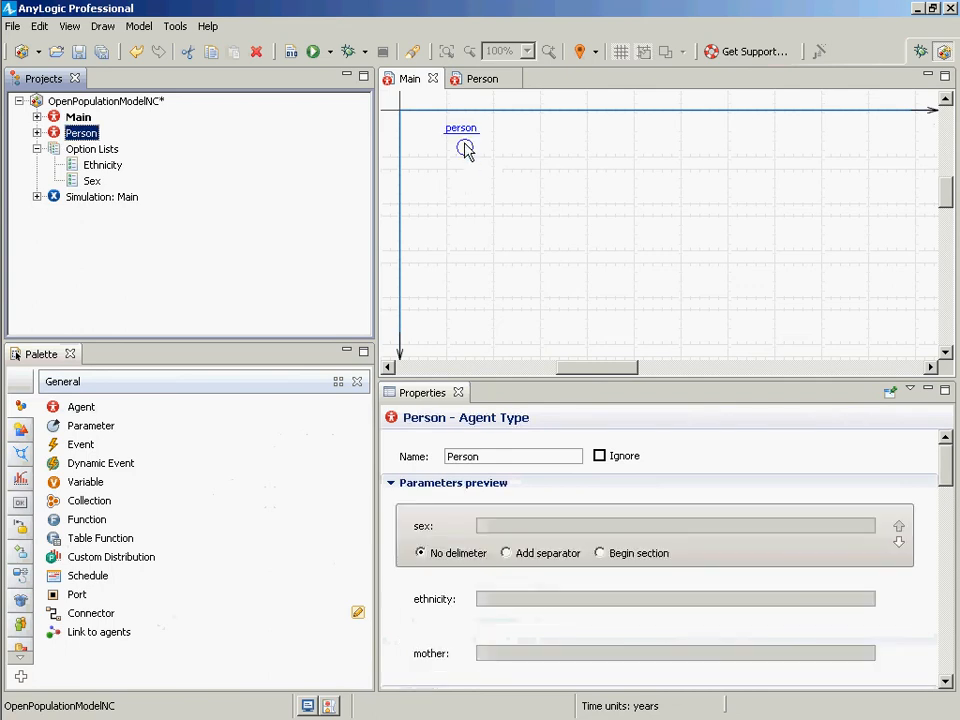
{"action": "type", "text": "p"}
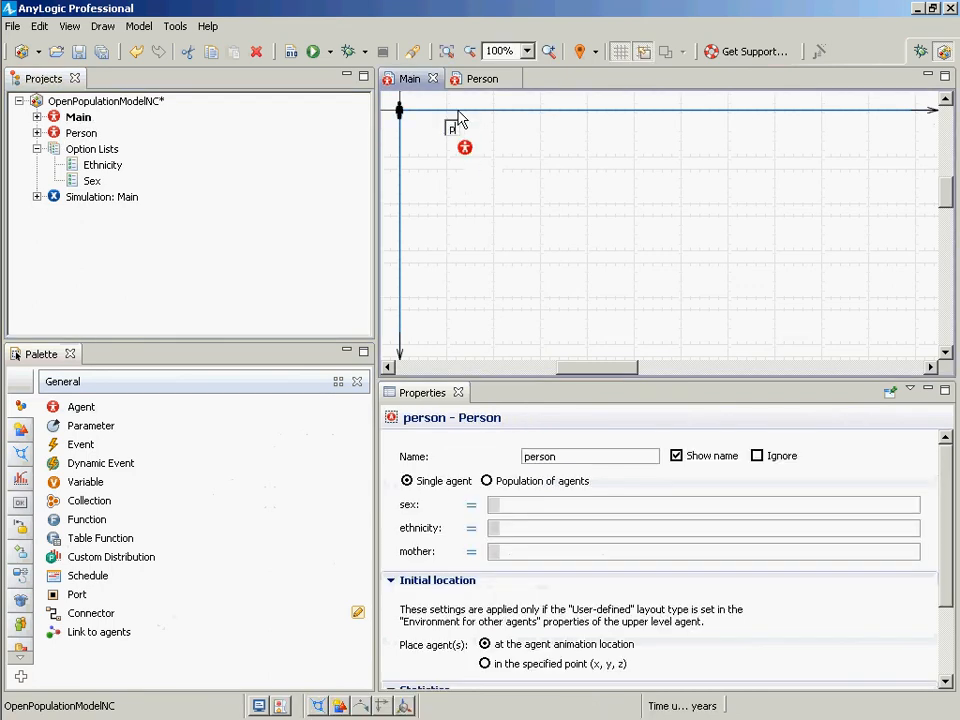
{"action": "type", "text": "opulation"}
{"action": "key", "text": "Return"}
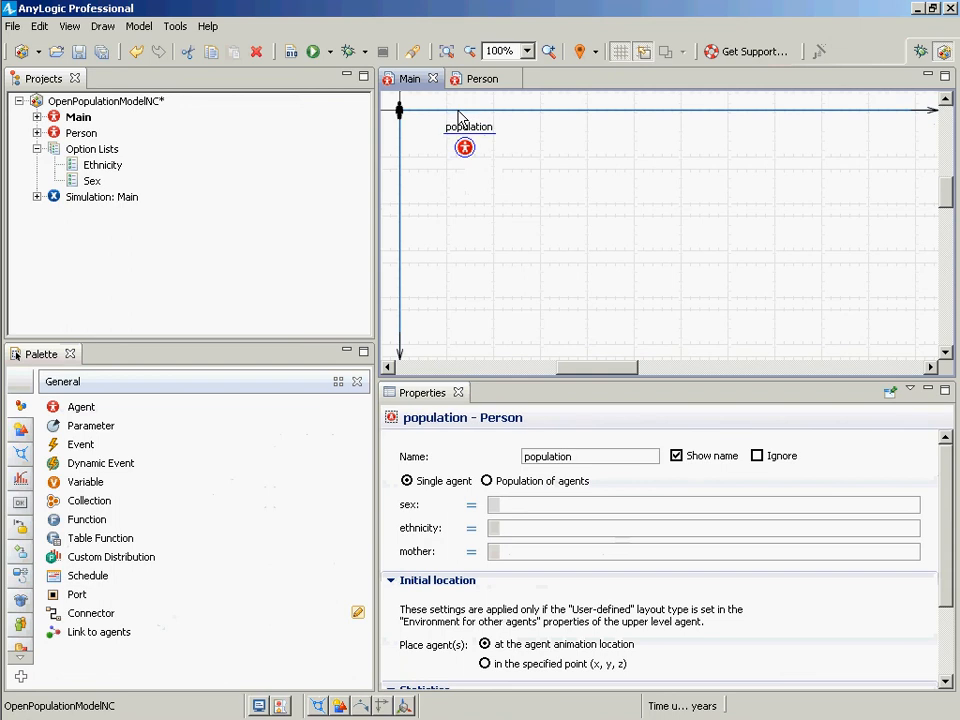
{"action": "left_click", "coordinate": [541, 481]}
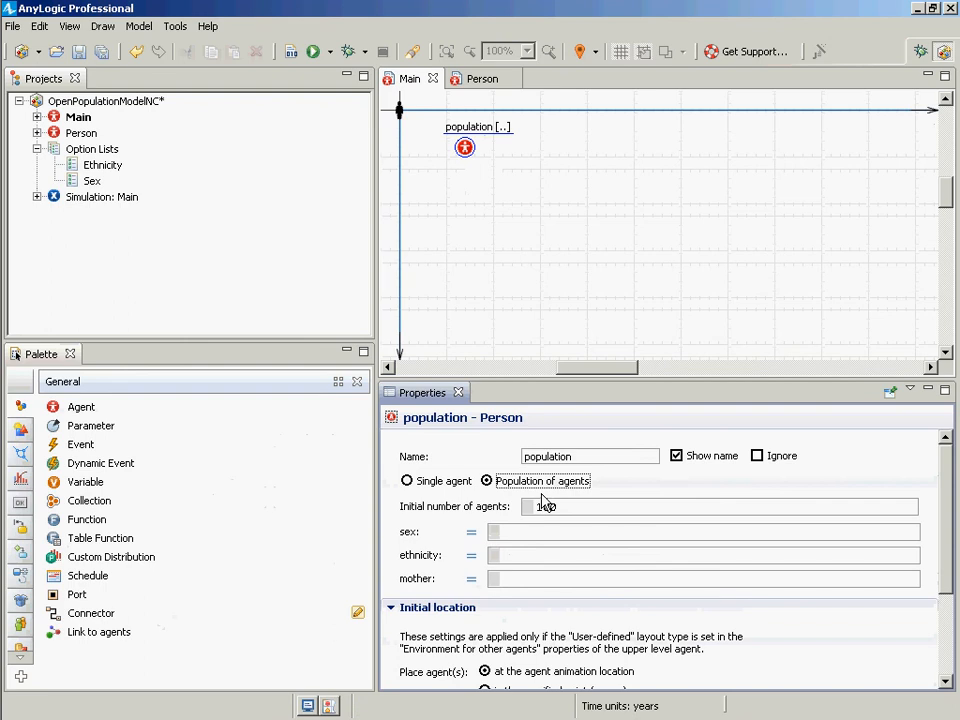
{"action": "left_click", "coordinate": [588, 508]}
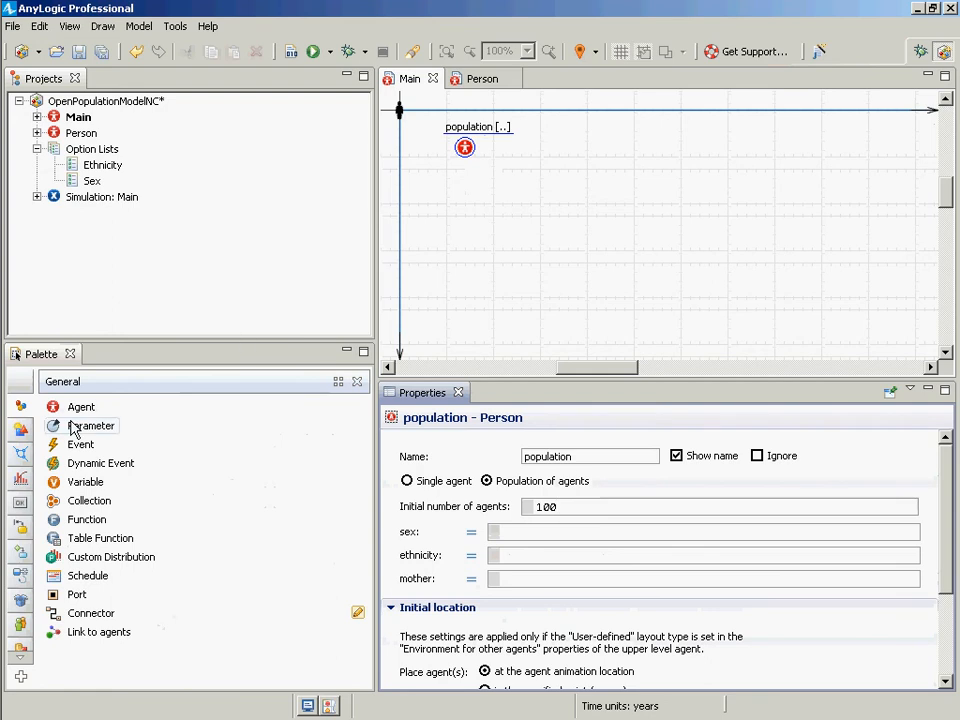
Step: Add a parameter named populationSize below the population object in Main
{"action": "left_click_drag", "start_coordinate": [90, 430], "coordinate": [467, 177]}
{"action": "type", "text": "population"}
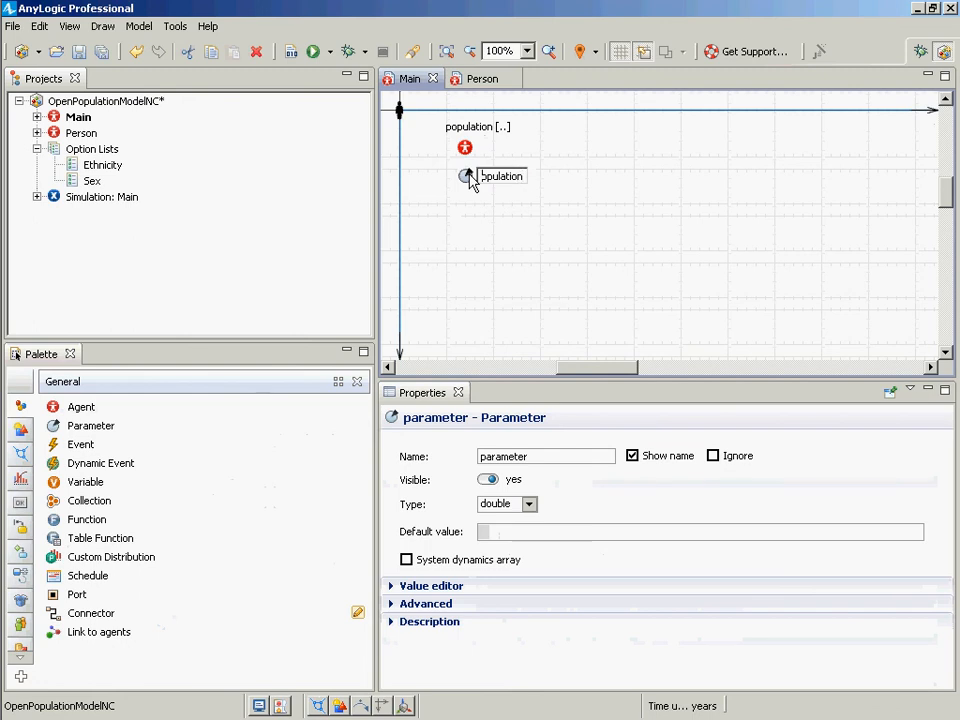
{"action": "type", "text": "Size"}
{"action": "key", "text": "Return"}
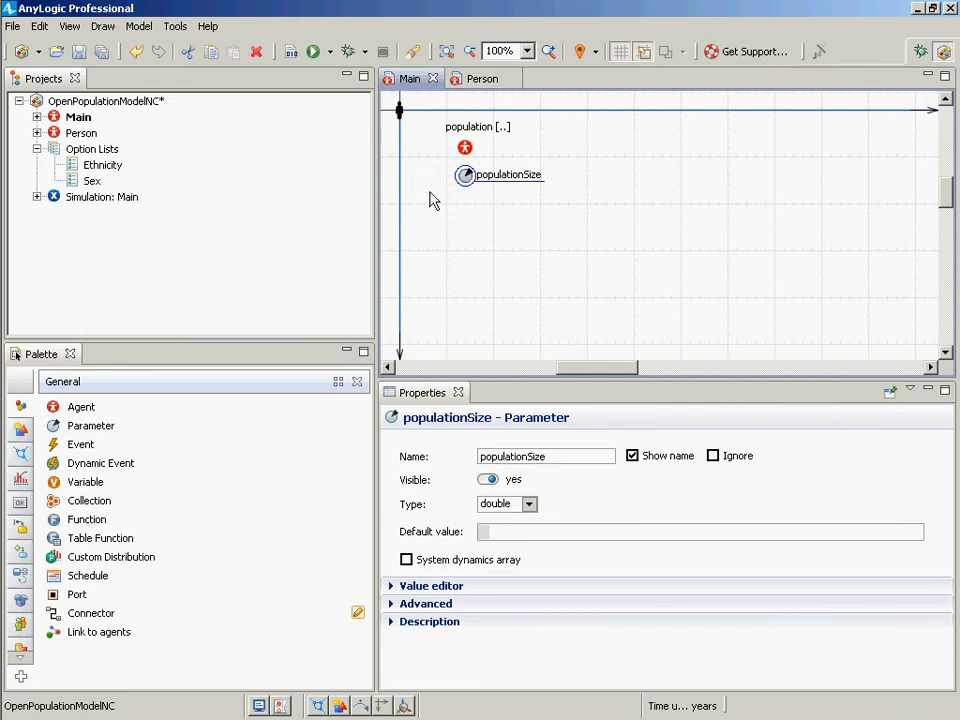
Step: Set populationSize's type to int and its default value to 100, and save the model
{"action": "left_click", "coordinate": [527, 512]}
{"action": "left_click", "coordinate": [540, 545]}
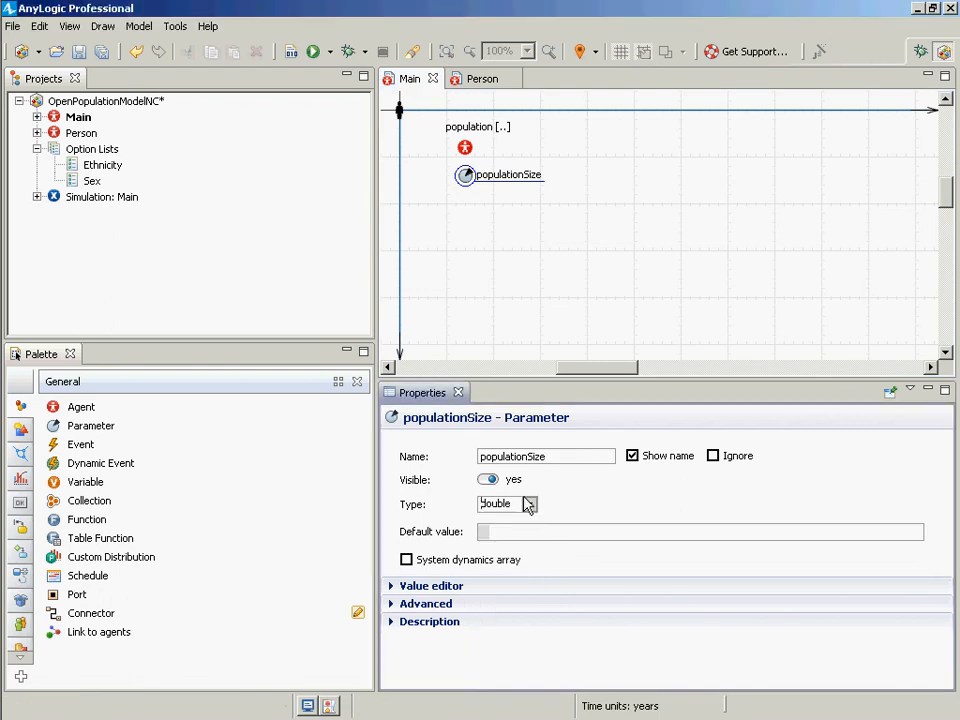
{"action": "left_click", "coordinate": [528, 506]}
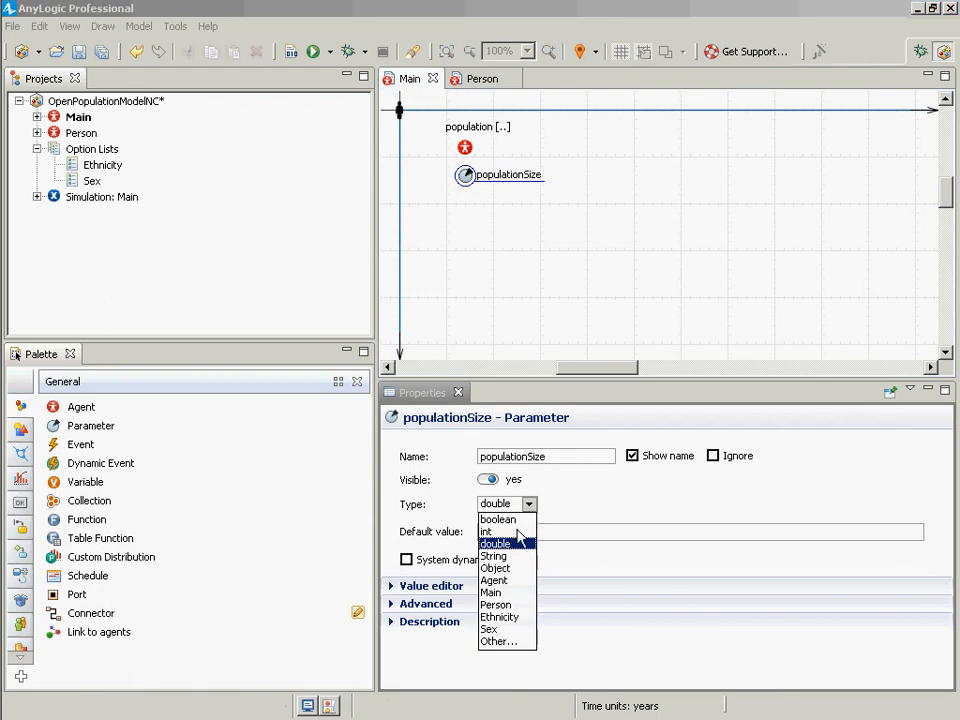
{"action": "left_click", "coordinate": [520, 531]}
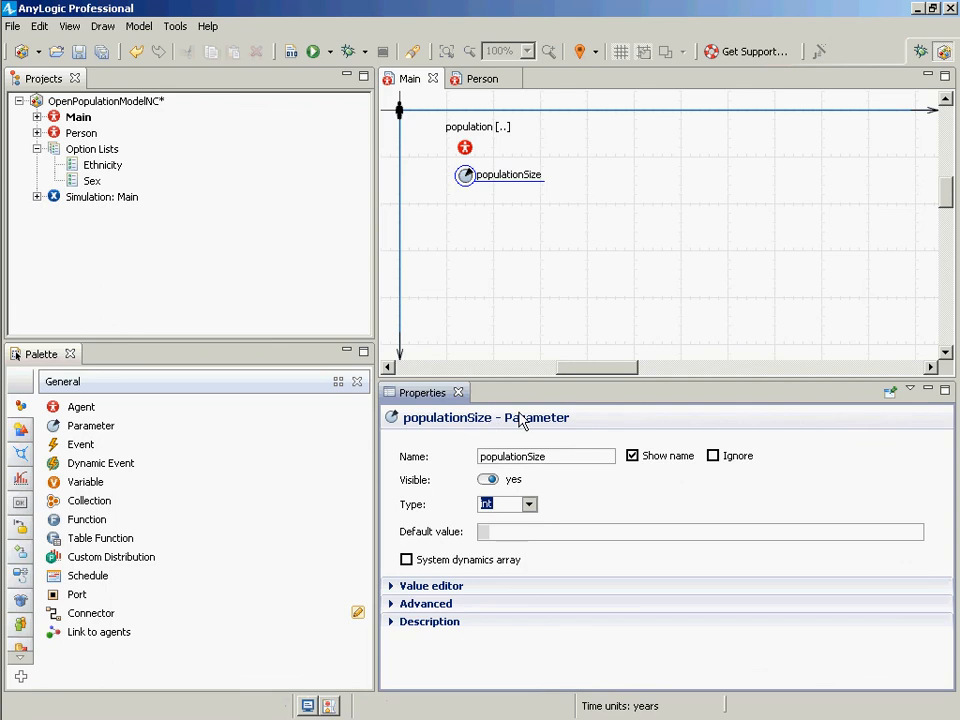
{"action": "left_click", "coordinate": [515, 537]}
{"action": "type", "text": "100"}
{"action": "key", "text": "ctrl+s"}
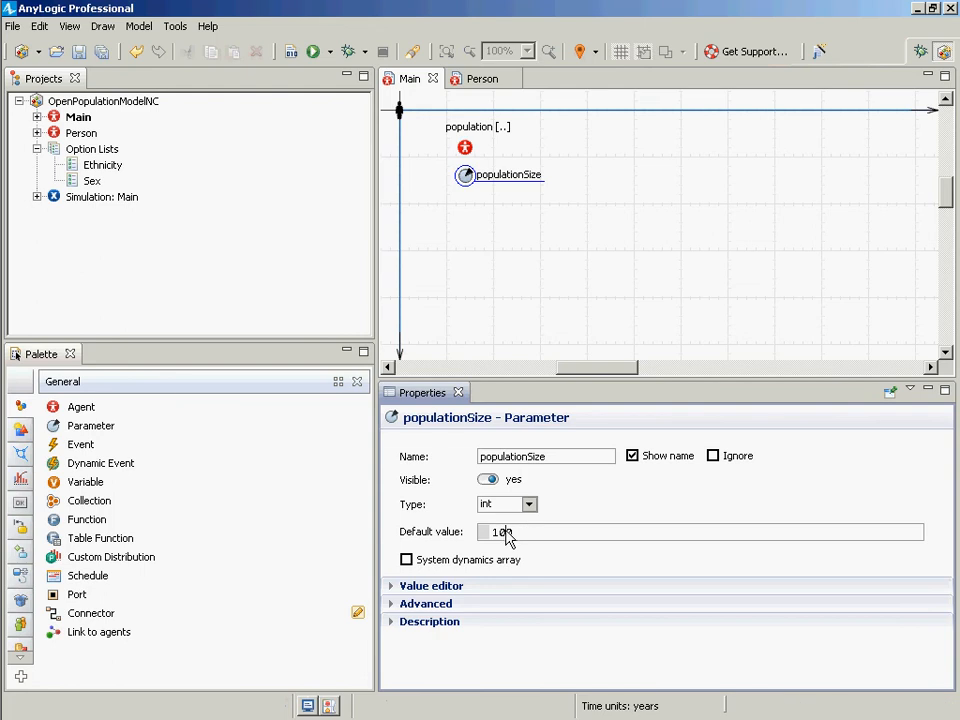
{"action": "left_click_drag", "start_coordinate": [514, 538], "coordinate": [471, 538]}
{"action": "key", "text": "ctrl+s"}
Step: Examine the population's properties and Main's environment settings, including the space type, space dimensions, layout type and network type
{"action": "left_click", "coordinate": [80, 118]}
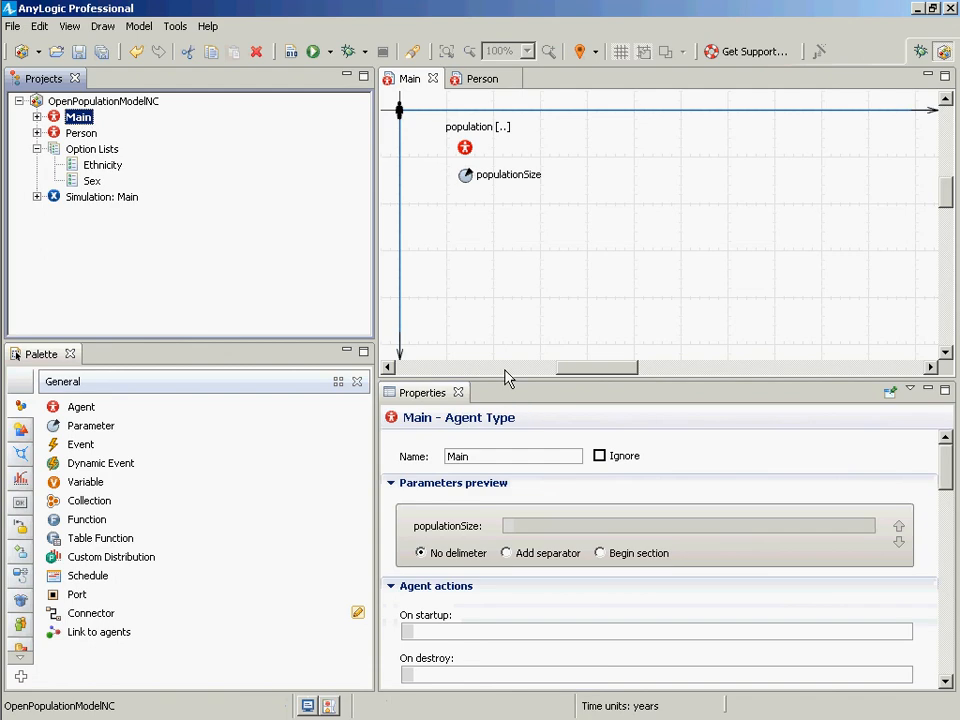
{"action": "left_click_drag", "start_coordinate": [504, 383], "coordinate": [500, 198]}
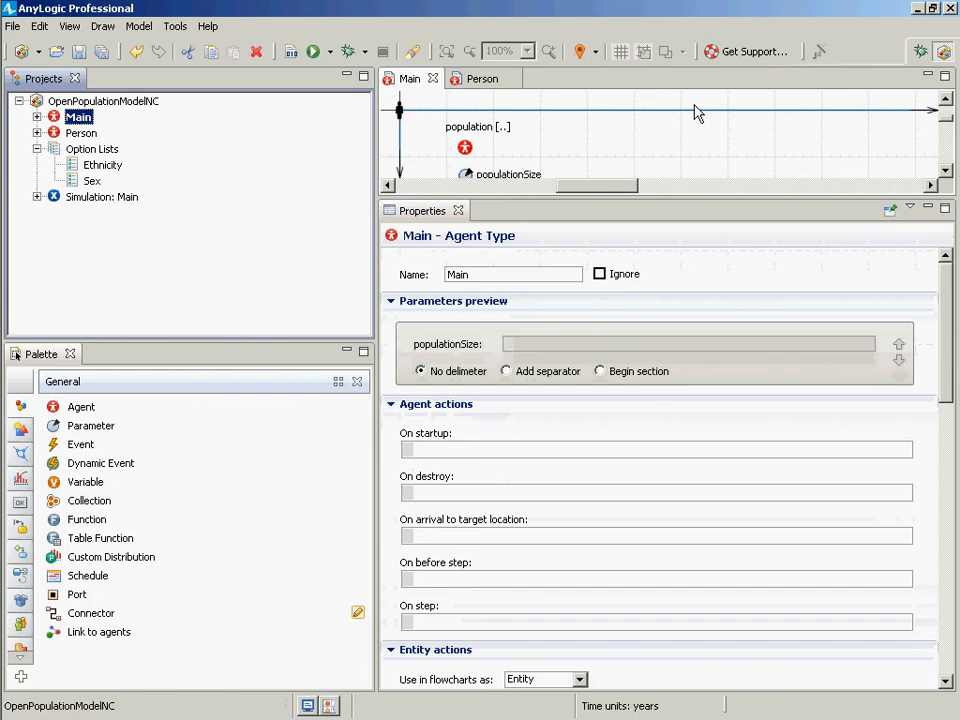
{"action": "left_click", "coordinate": [465, 147]}
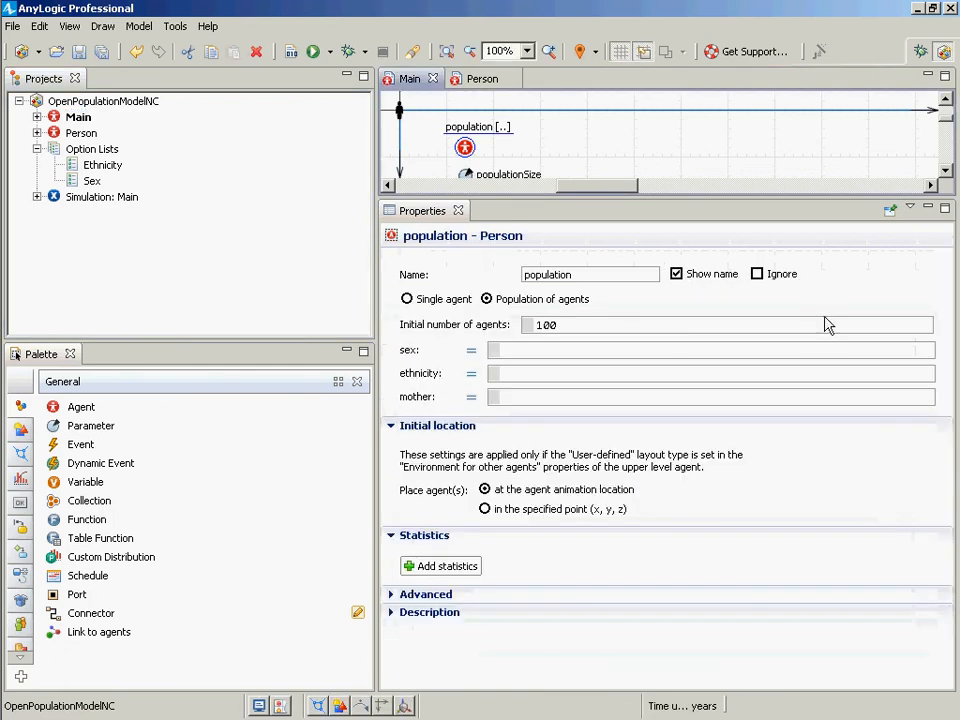
{"action": "left_click", "coordinate": [78, 117]}
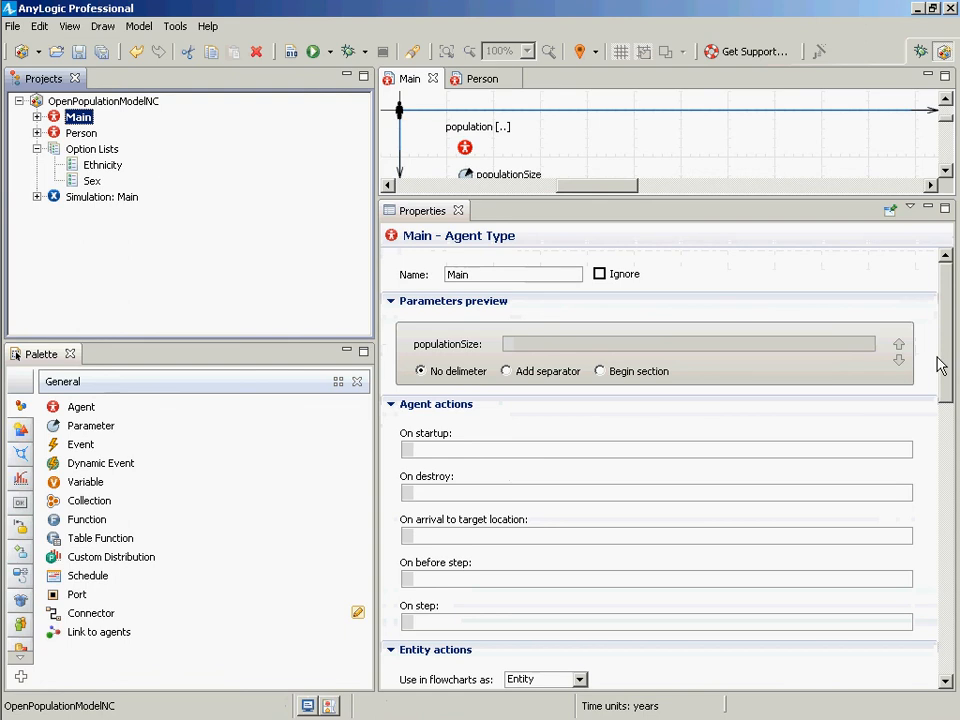
{"action": "left_click_drag", "start_coordinate": [939, 364], "coordinate": [950, 603]}
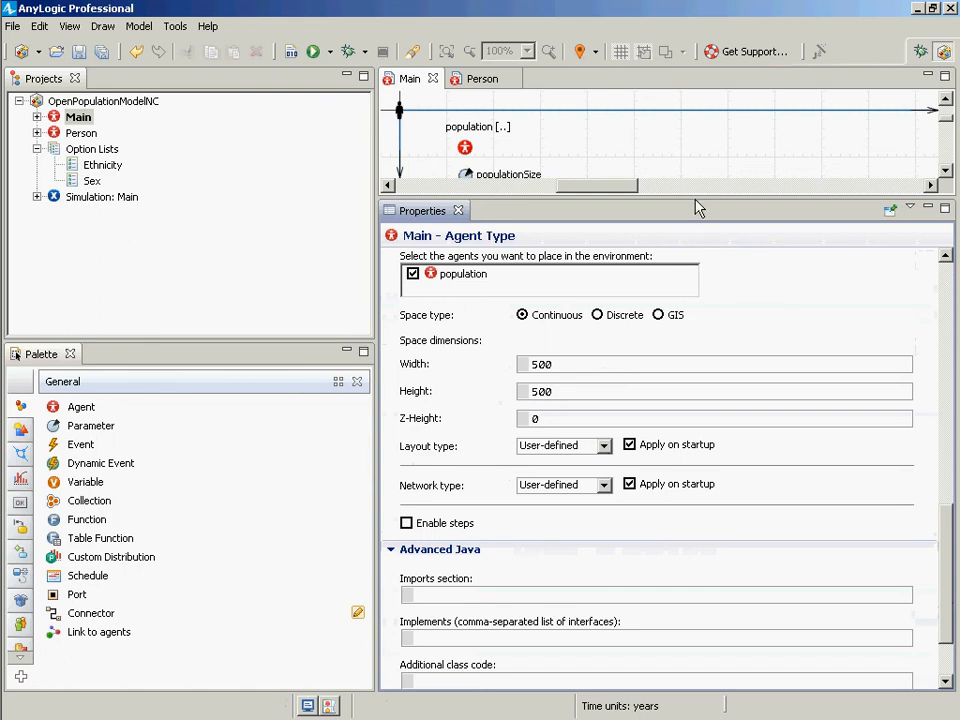
{"action": "left_click_drag", "start_coordinate": [692, 204], "coordinate": [686, 358]}
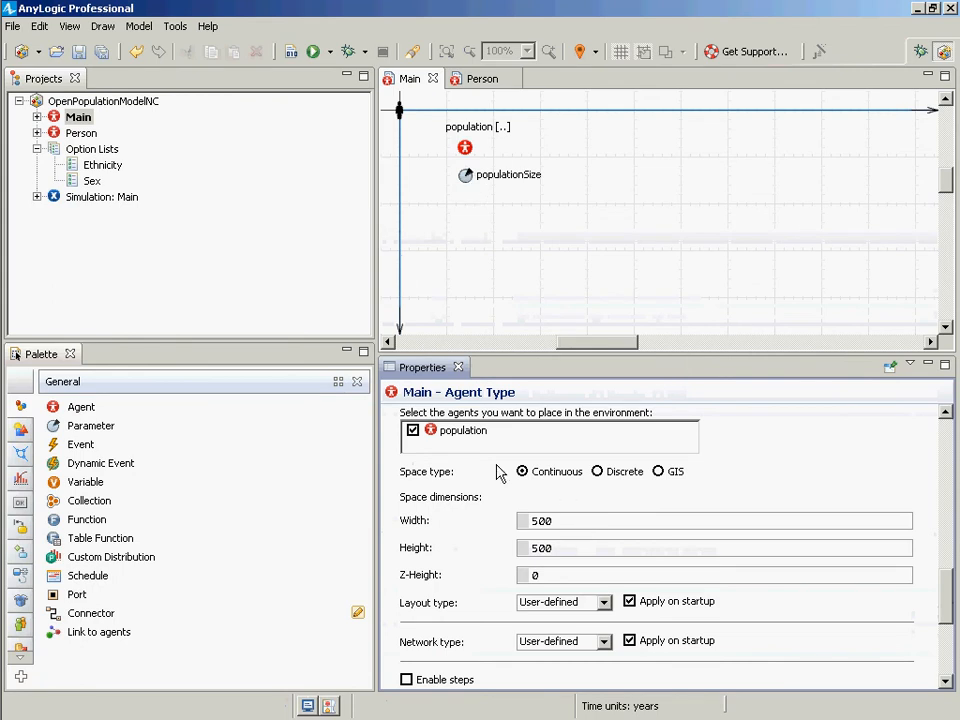
Step: Set the population's initial location to a specified point with the X coordinate uniform(0, 500)
{"action": "left_click", "coordinate": [465, 148]}
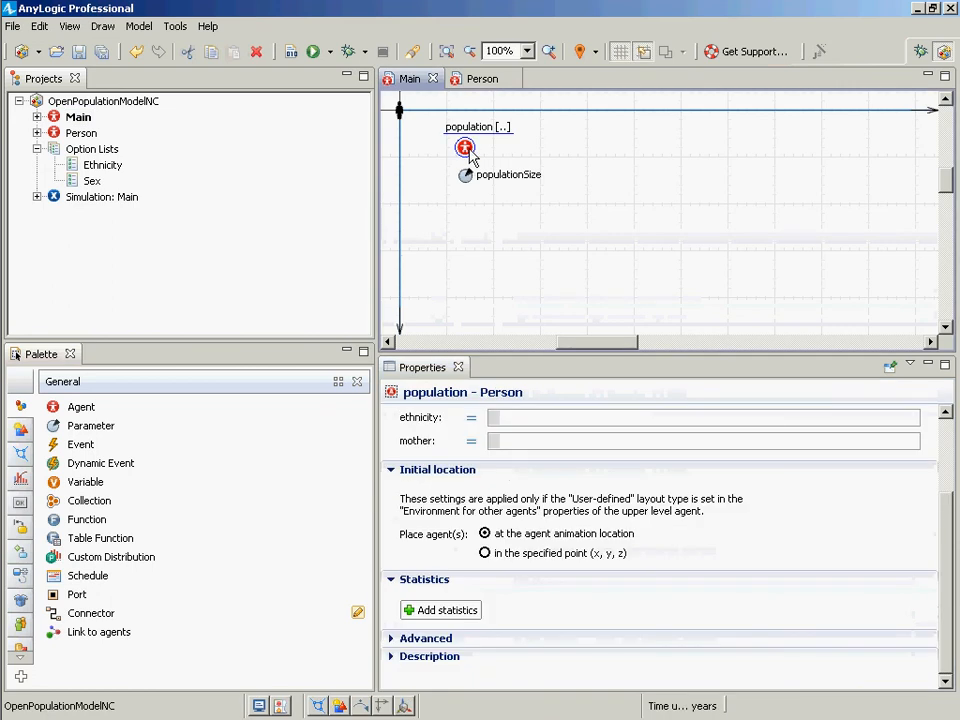
{"action": "left_click", "coordinate": [489, 553]}
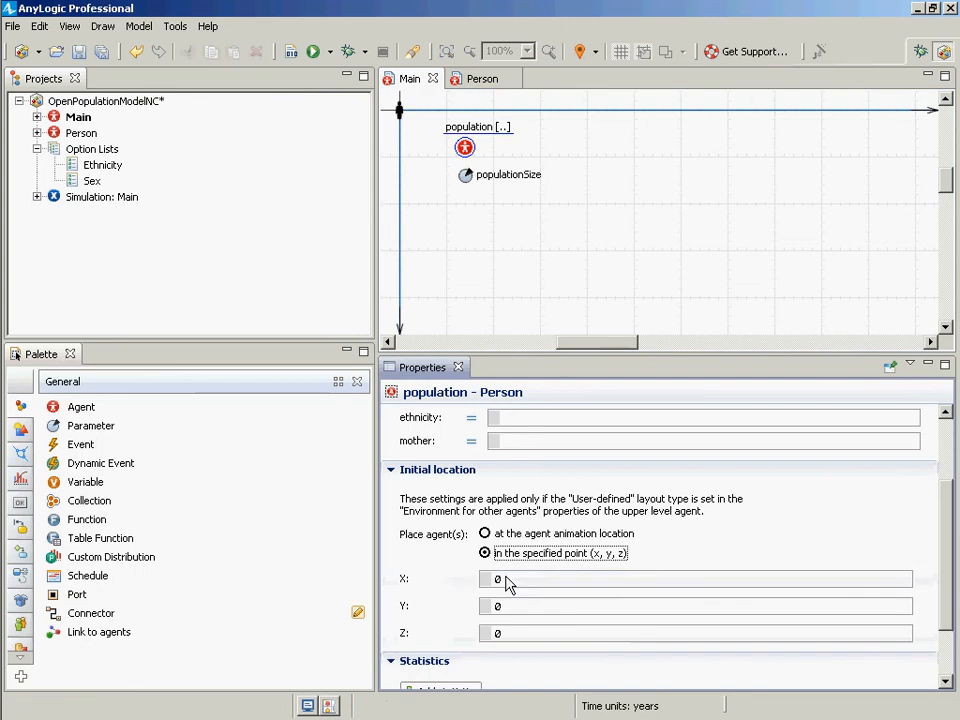
{"action": "double_click", "coordinate": [507, 584]}
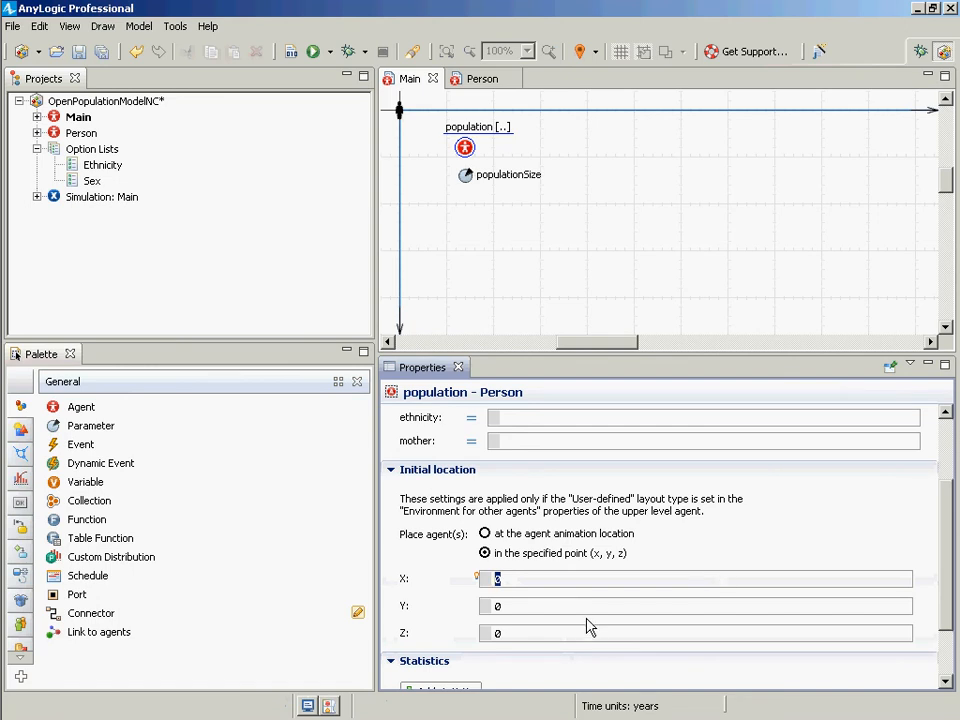
{"action": "type", "text": "uniform(0, 500)"}
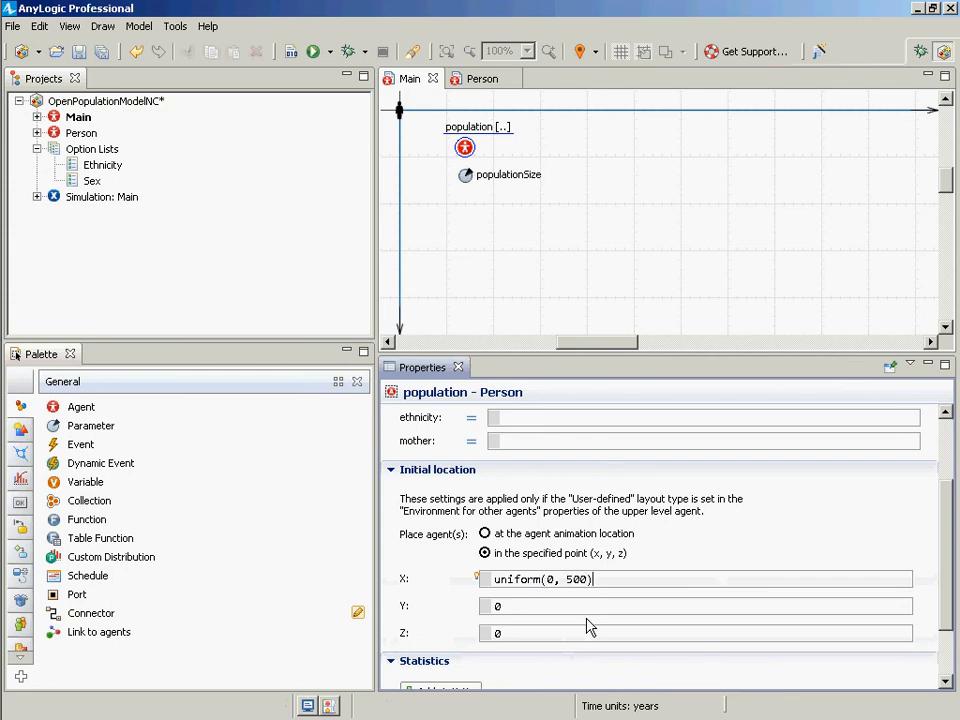
Step: Copy the X expression uniform(0, 500) into the population's Y coordinate and save the model
{"action": "key", "text": "shift+Left"}
{"action": "key", "text": "shift+Left"}
{"action": "key", "text": "shift+Left"}
{"action": "key", "text": "shift+Left"}
{"action": "key", "text": "shift+Left"}
{"action": "key", "text": "shift+Left"}
{"action": "key", "text": "shift+Left"}
{"action": "key", "text": "shift+Left"}
{"action": "key", "text": "shift+Left"}
{"action": "key", "text": "shift+Left"}
{"action": "key", "text": "shift+Left"}
{"action": "key", "text": "shift+Left"}
{"action": "key", "text": "shift+Left"}
{"action": "key", "text": "shift+Left"}
{"action": "key", "text": "shift+Left"}
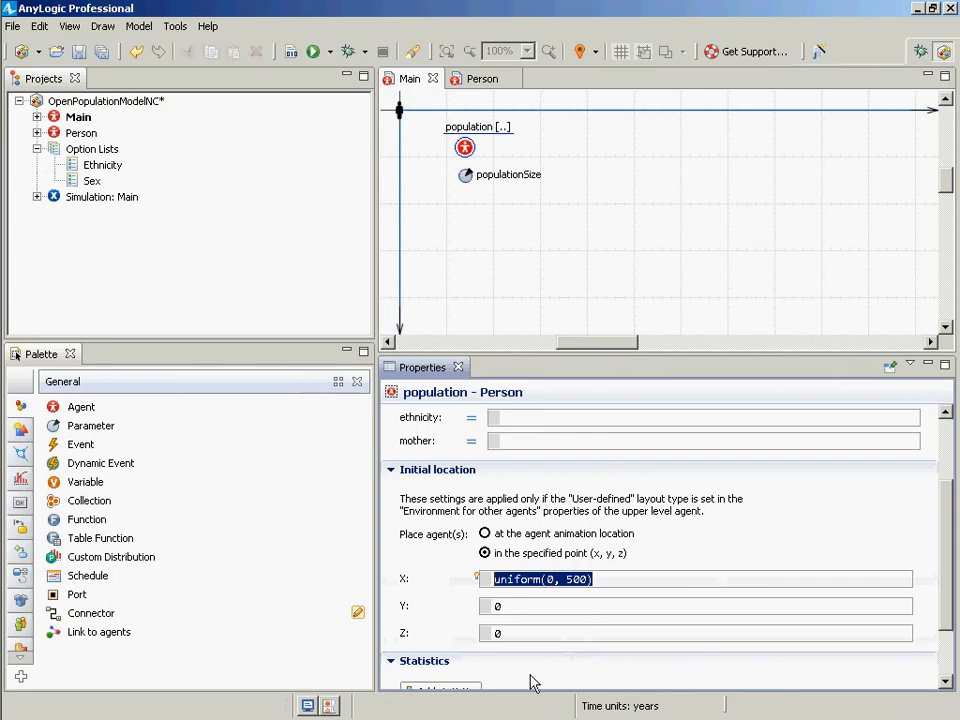
{"action": "key", "text": "ctrl+c"}
{"action": "left_click", "coordinate": [497, 606]}
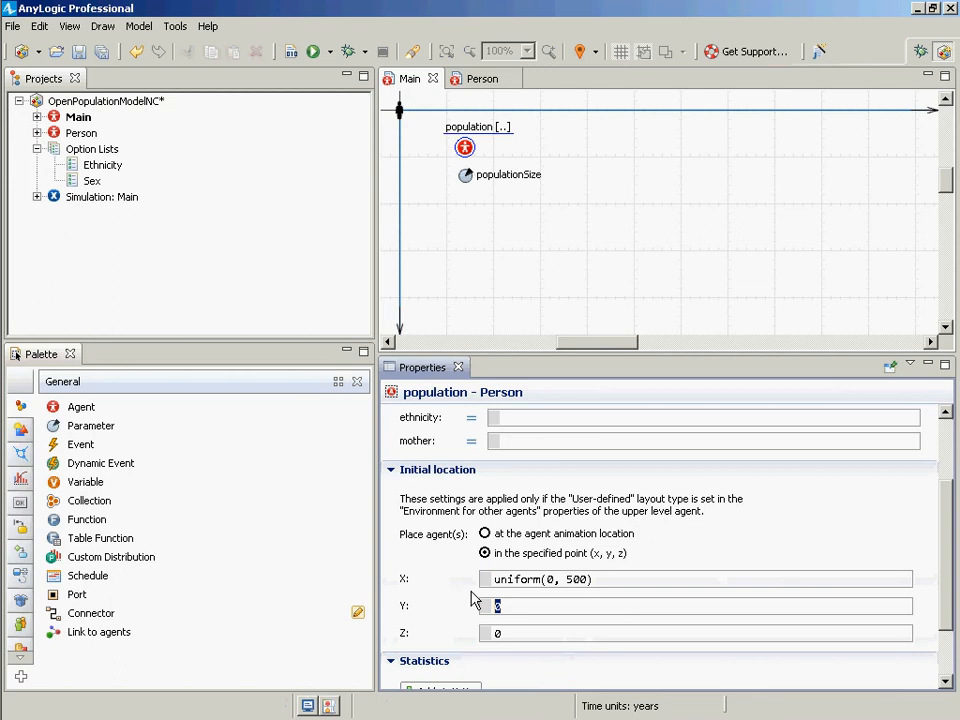
{"action": "key", "text": "ctrl+v"}
{"action": "key", "text": "ctrl+s"}
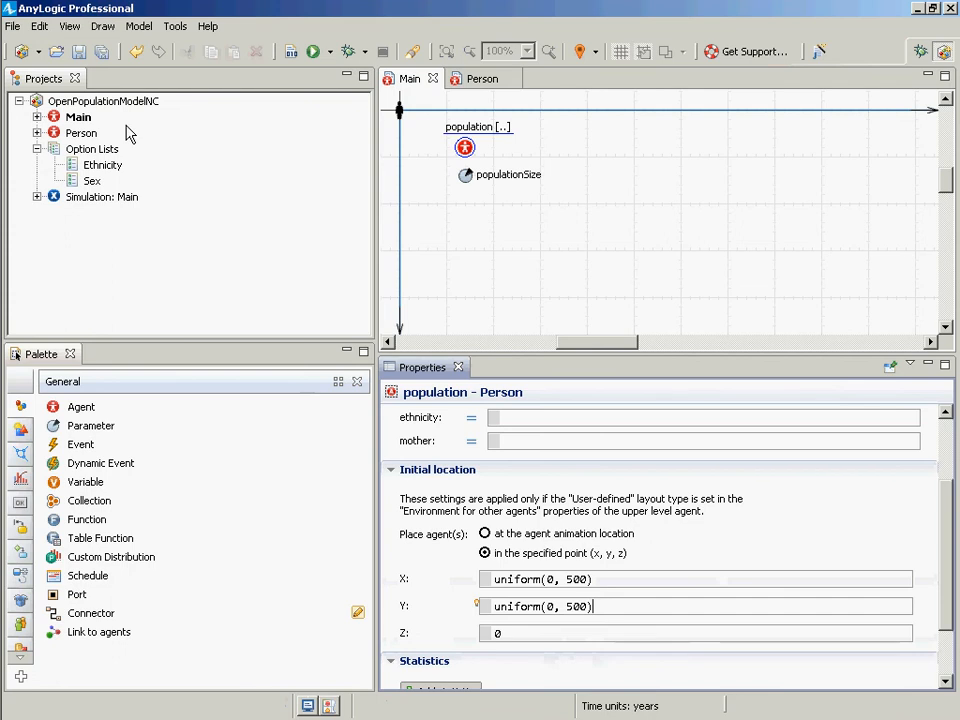
Step: Run the Simulation experiment of OpenPopulationModelNC
{"action": "right_click", "coordinate": [96, 203]}
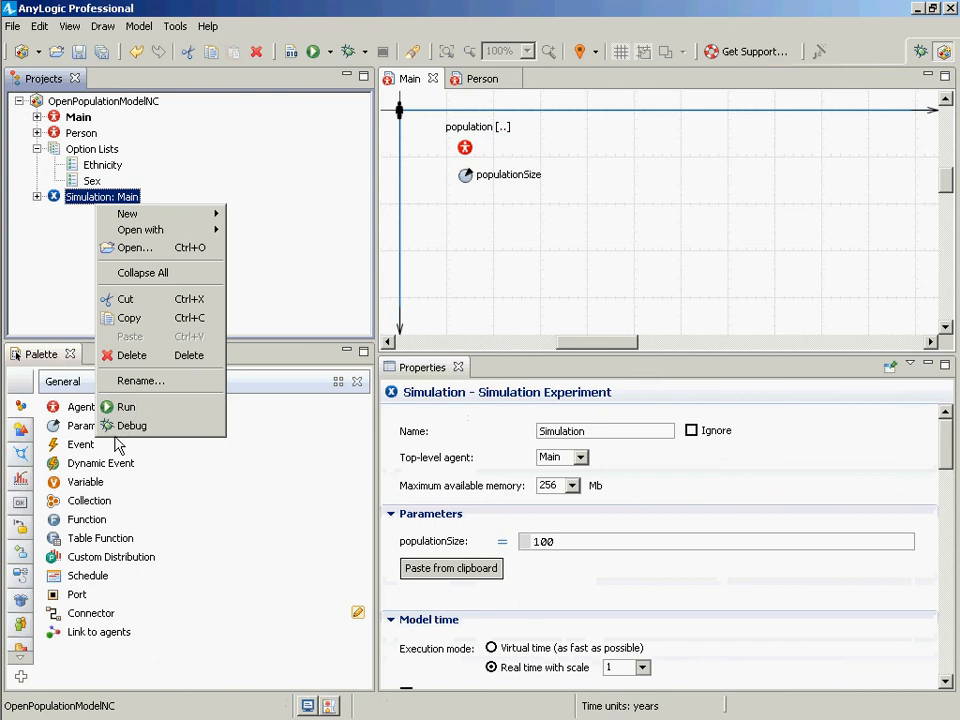
{"action": "left_click", "coordinate": [118, 407]}
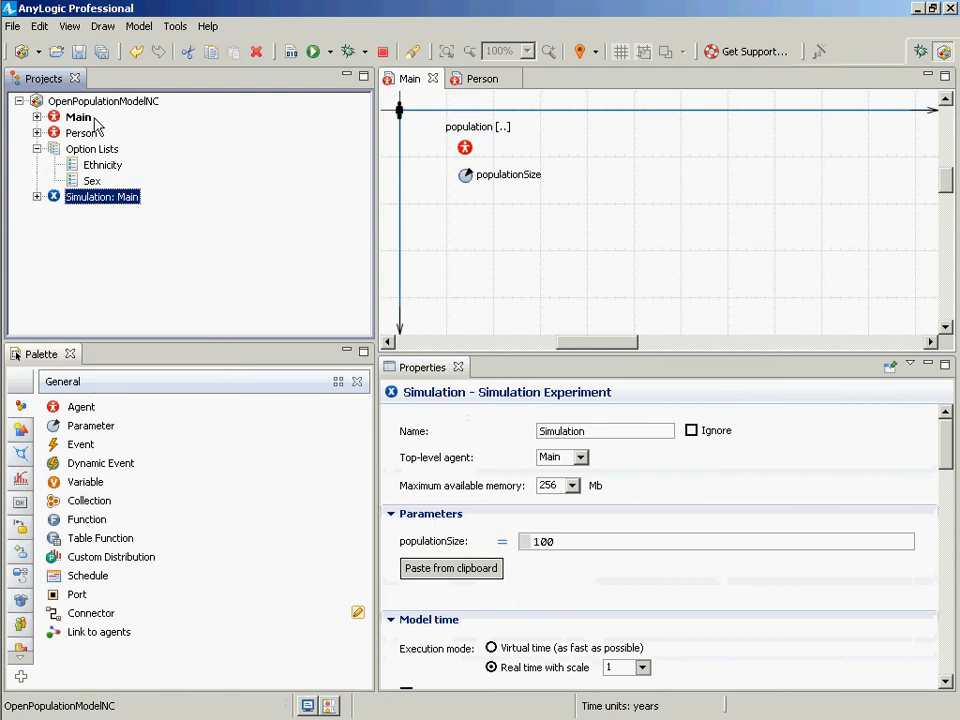
Step: Start the simulation to view the placement of the Person agents, and close the simulation window
{"action": "left_click", "coordinate": [87, 136]}
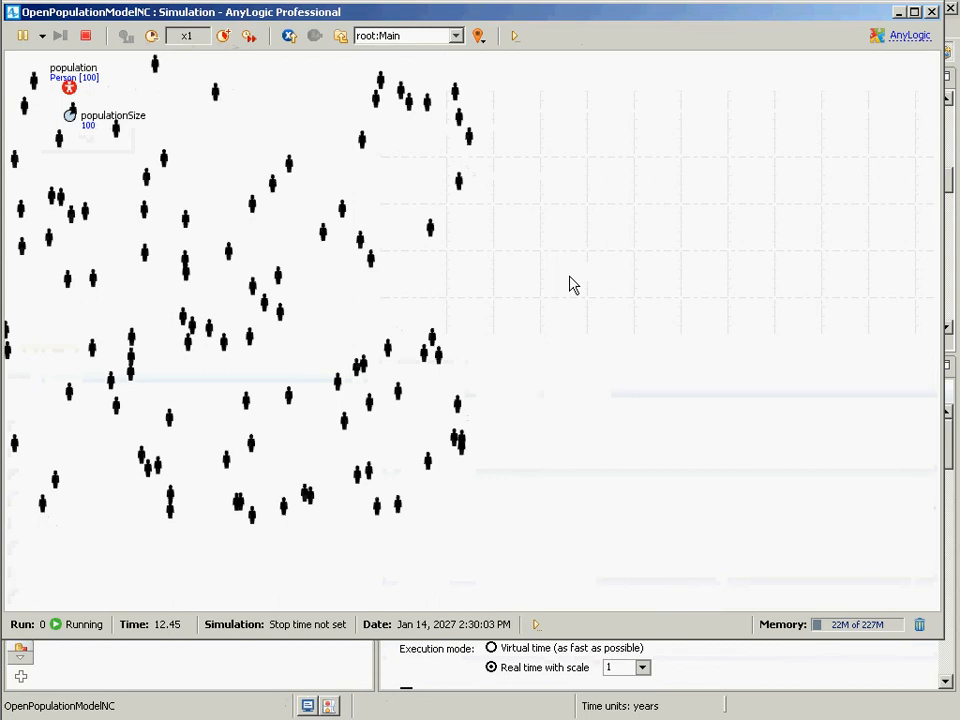
{"action": "left_click", "coordinate": [931, 11]}
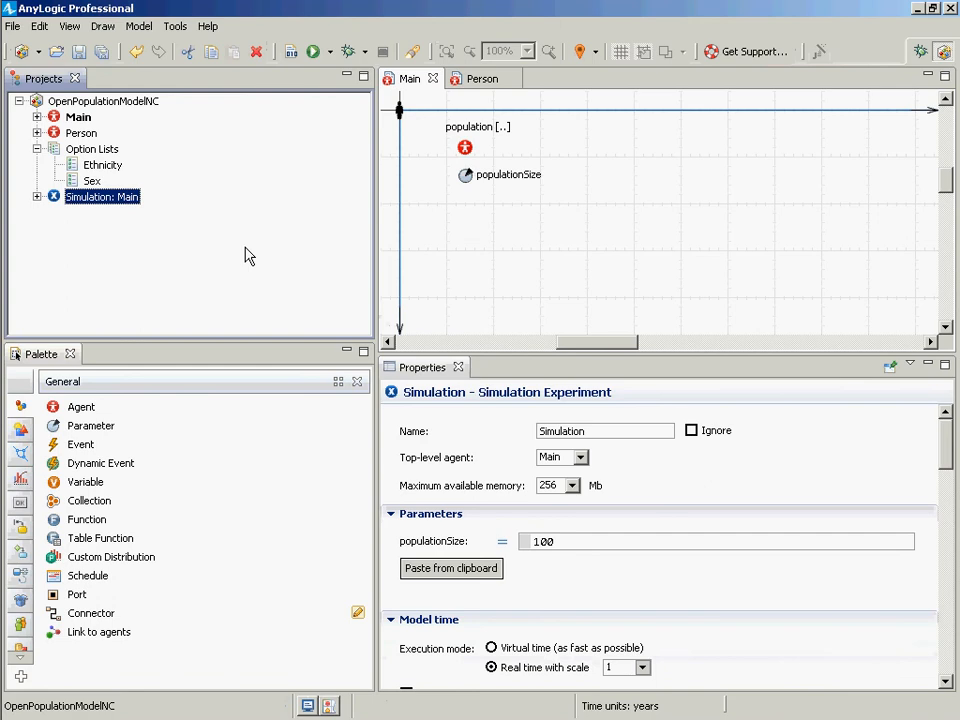
{"action": "left_click", "coordinate": [465, 148]}
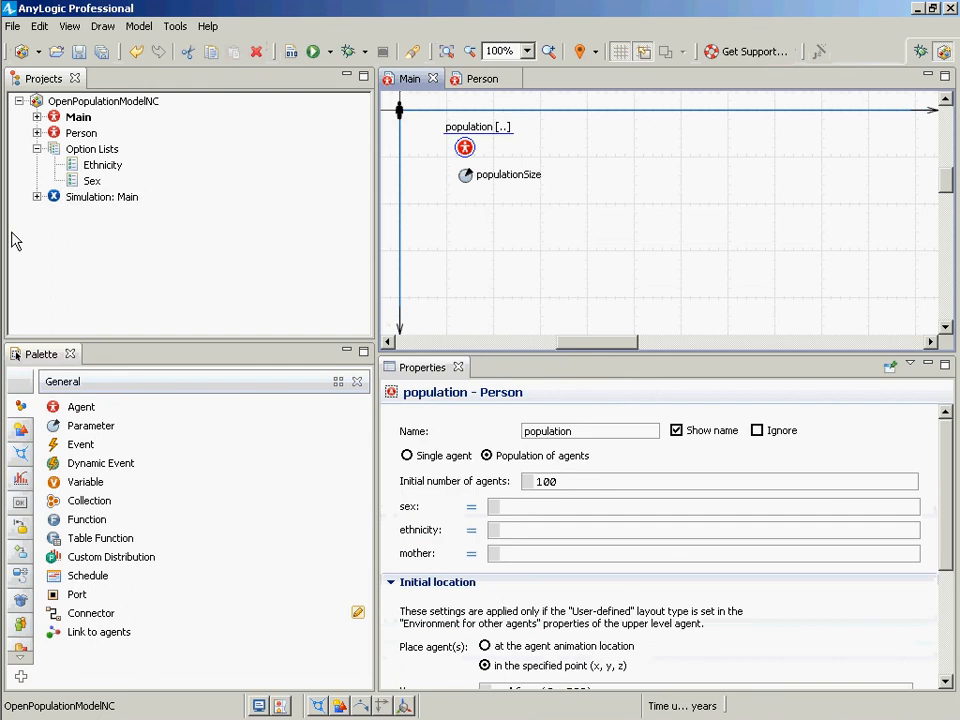
Step: Run the Simulation experiment again and navigate from root:Main to the individual agents of population
{"action": "left_click", "coordinate": [102, 197]}
{"action": "right_click", "coordinate": [102, 197]}
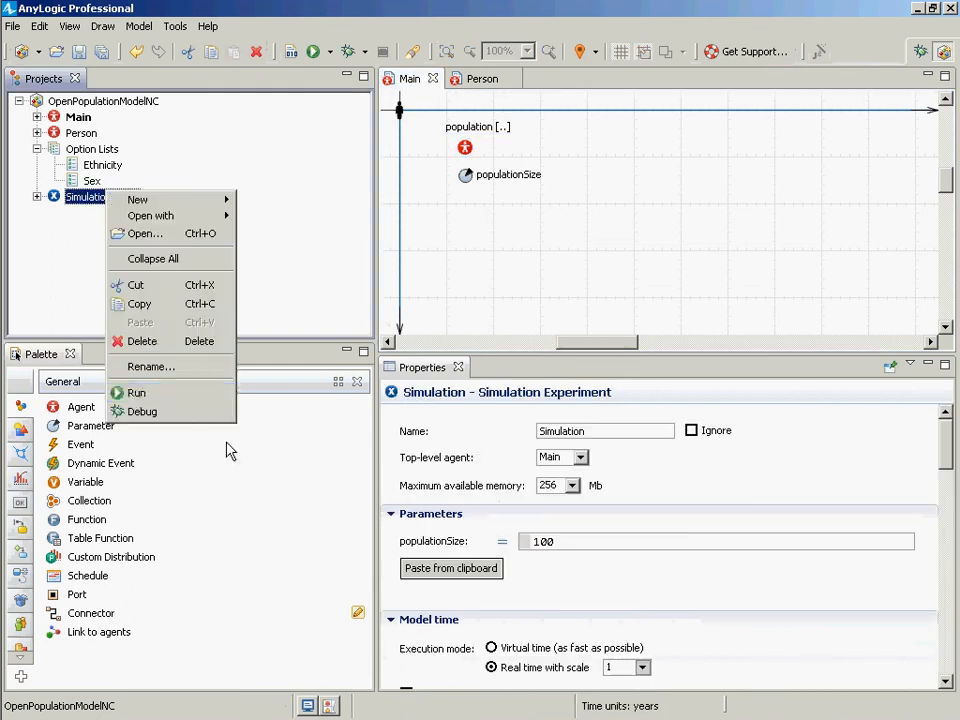
{"action": "left_click", "coordinate": [193, 397]}
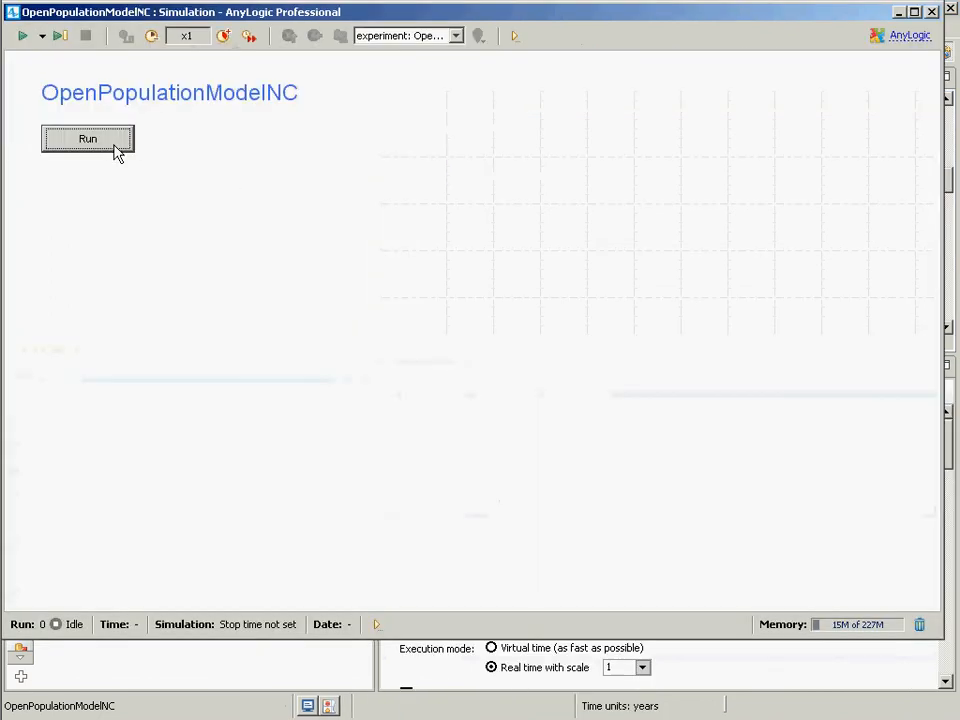
{"action": "left_click", "coordinate": [112, 145]}
{"action": "left_click", "coordinate": [430, 36]}
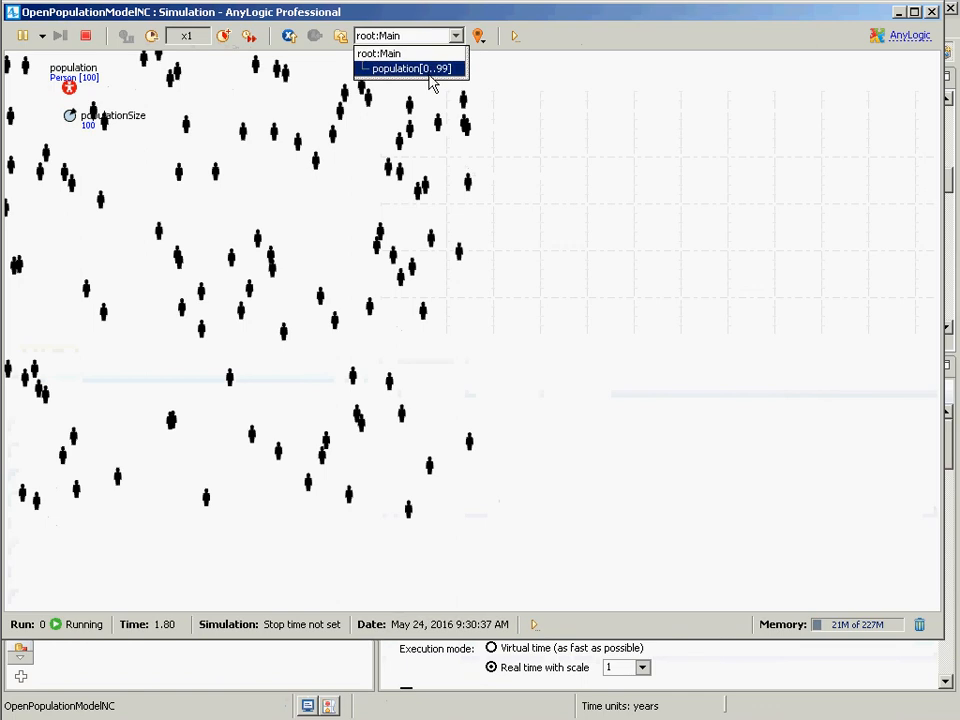
{"action": "left_click", "coordinate": [432, 68]}
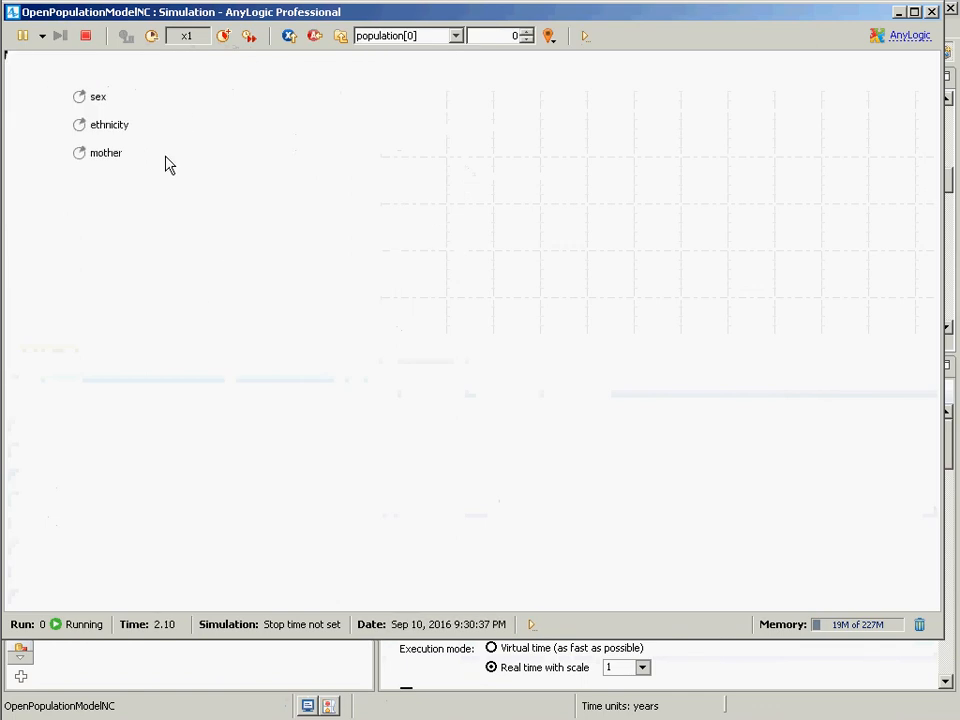
Step: Examine the sex, ethnicity and mother parameters of the agents up to population[3], and close the simulation window
{"action": "left_click", "coordinate": [525, 32]}
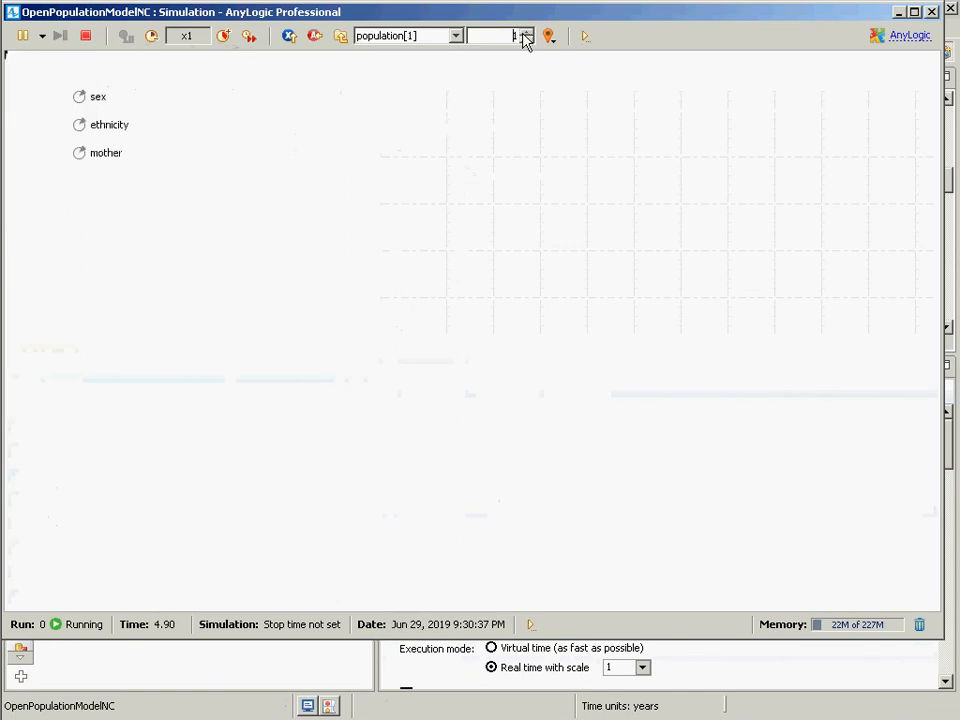
{"action": "left_click", "coordinate": [524, 32]}
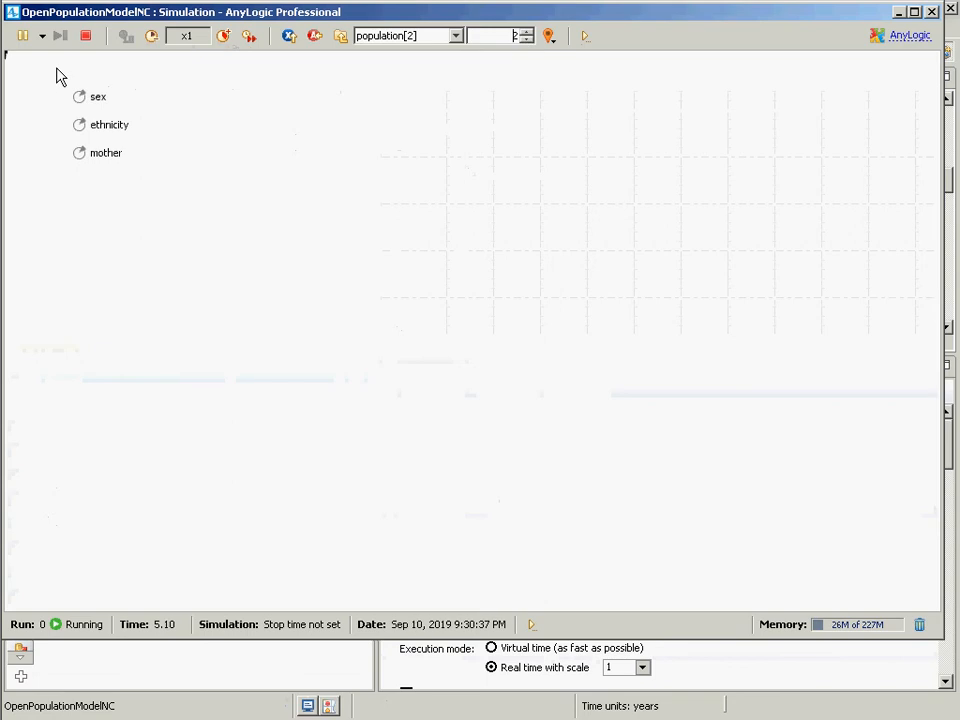
{"action": "key", "text": "Up"}
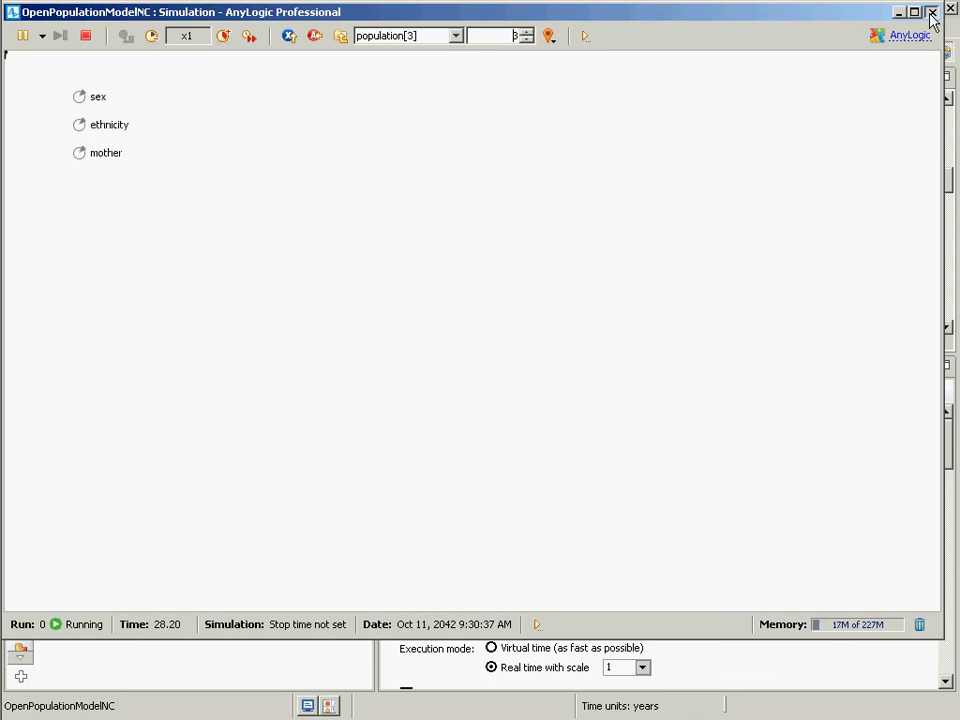
{"action": "left_click", "coordinate": [932, 14]}
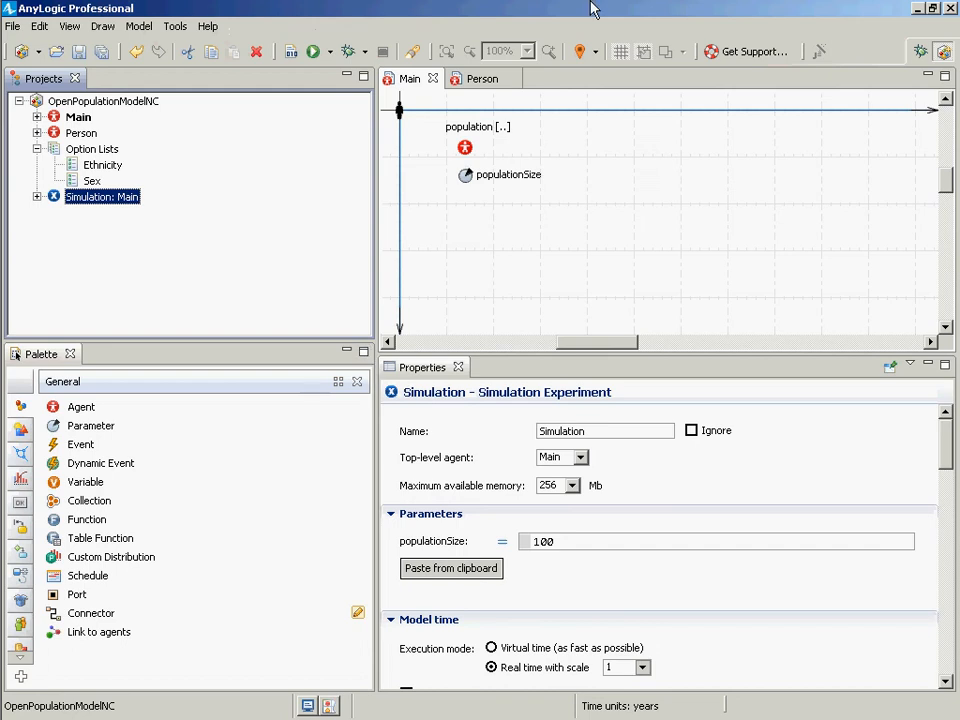
Step: Set the population's sex parameter to the expression randomFrom(Sex.values())
{"action": "left_click", "coordinate": [465, 150]}
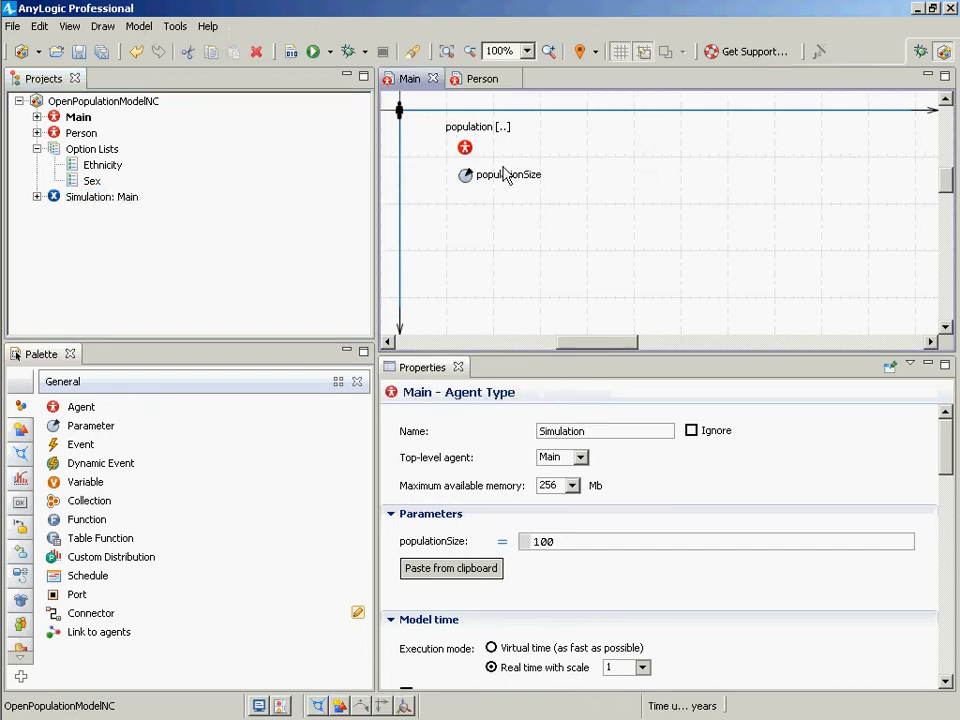
{"action": "left_click", "coordinate": [465, 148]}
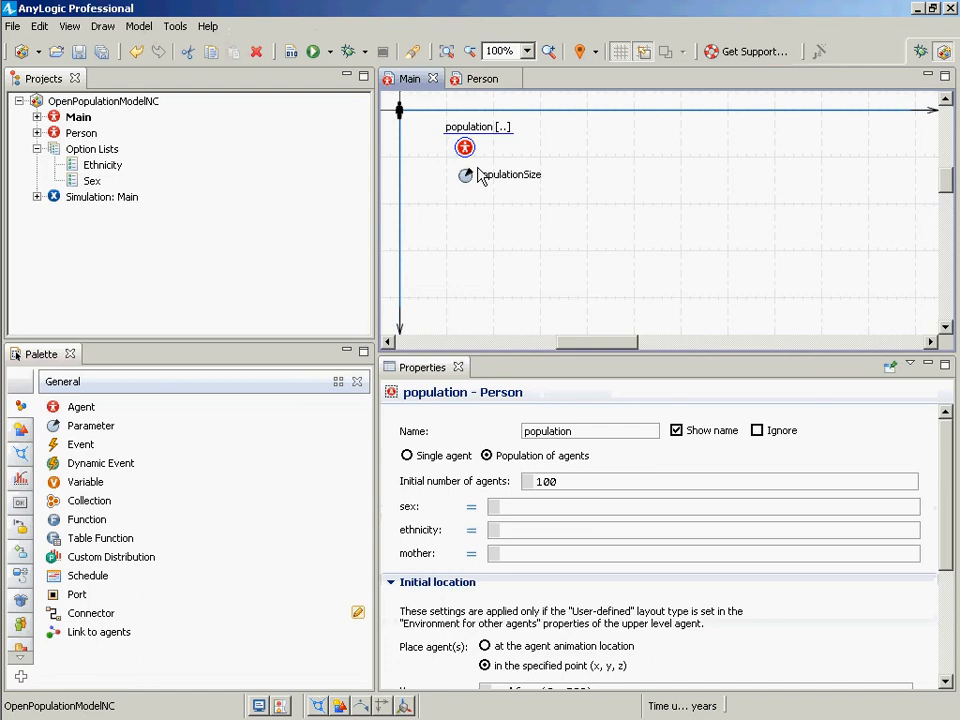
{"action": "left_click", "coordinate": [588, 507]}
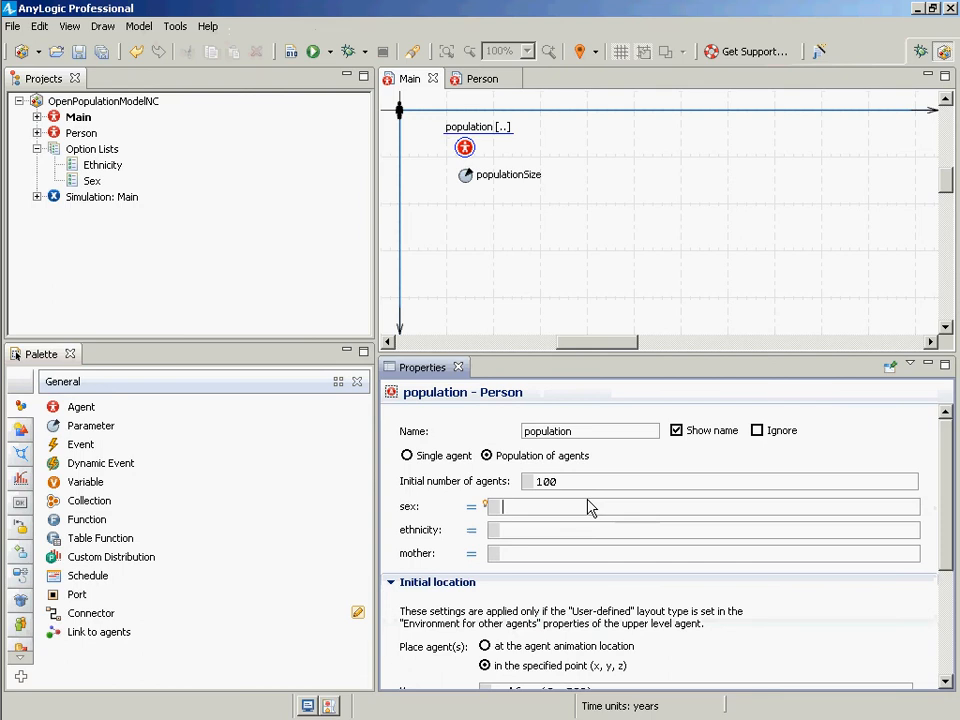
{"action": "type", "text": "ra"}
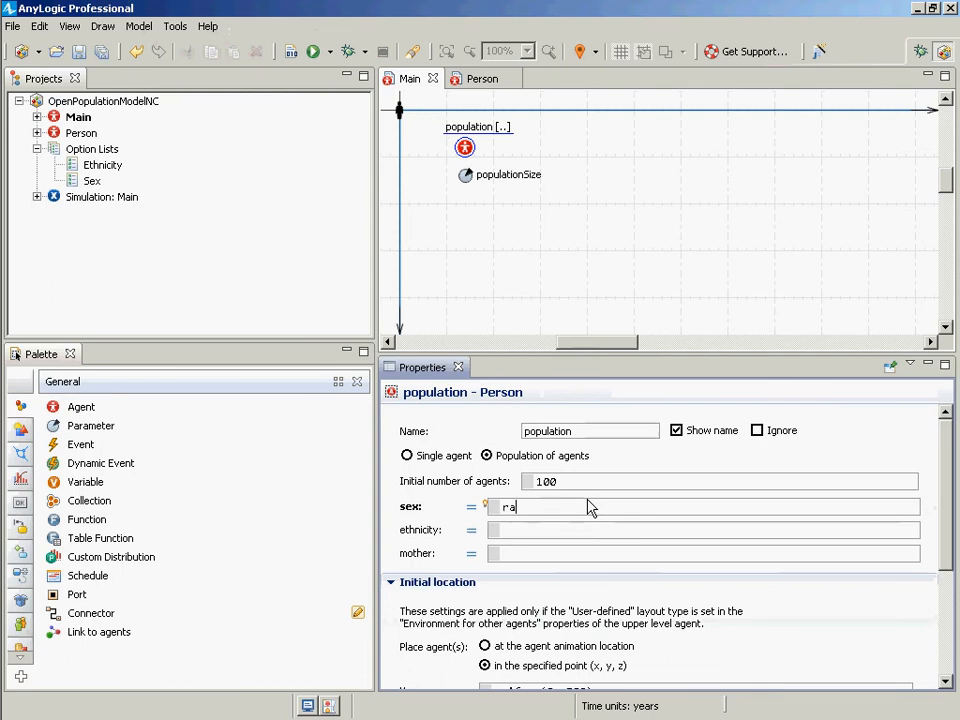
{"action": "type", "text": "ndomFrom"}
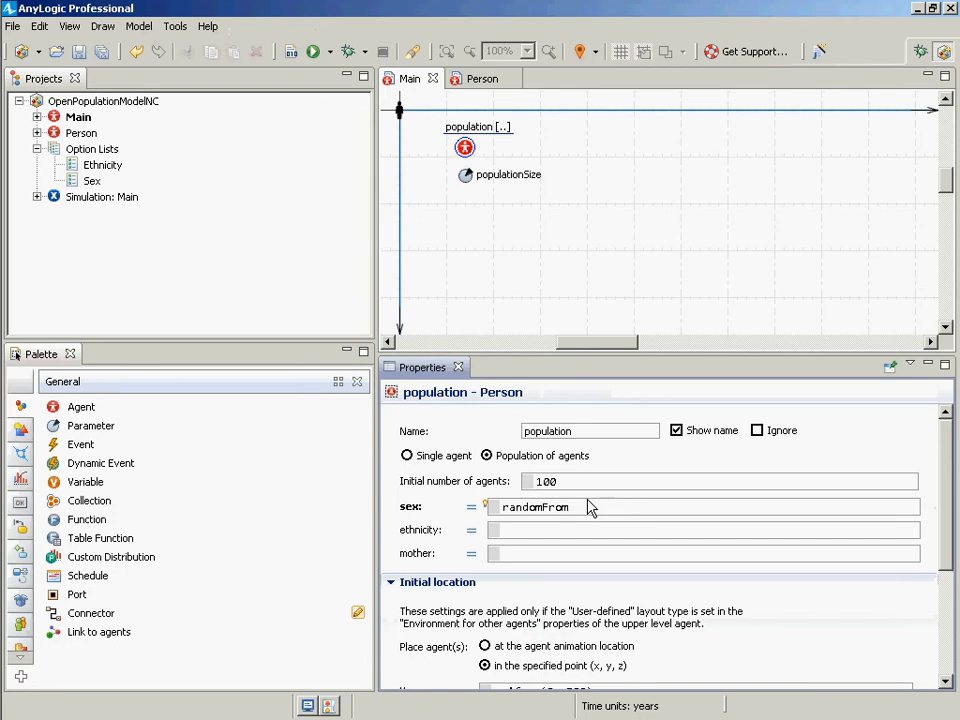
{"action": "type", "text": "()"}
{"action": "key", "text": "Left"}
{"action": "type", "text": "Sex.values(0)"}
{"action": "key", "text": "shift+Left"}
{"action": "key", "text": "shift+Left"}
{"action": "key", "text": "shift+Left"}
{"action": "key", "text": "End"}
{"action": "key", "text": "BackSpace"}
{"action": "key", "text": "BackSpace"}
{"action": "type", "text": "))"}
Step: Copy the population's sex expression into the Notepad document in place of its contents, and return to AnyLogic
{"action": "key", "text": "ctrl+a"}
{"action": "key", "text": "ctrl+c"}
{"action": "key", "text": "alt+Tab"}
{"action": "key", "text": "alt+Tab"}
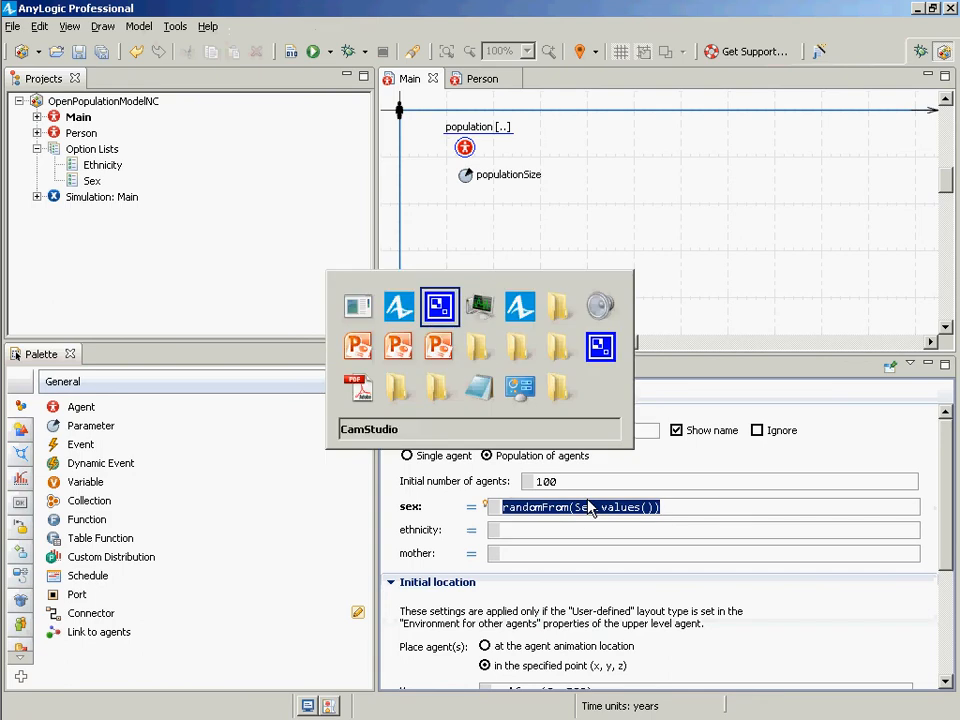
{"action": "key", "text": "alt+Tab"}
{"action": "key", "text": "alt+Tab"}
{"action": "key", "text": "alt+Tab"}
{"action": "key", "text": "alt+shift+Tab"}
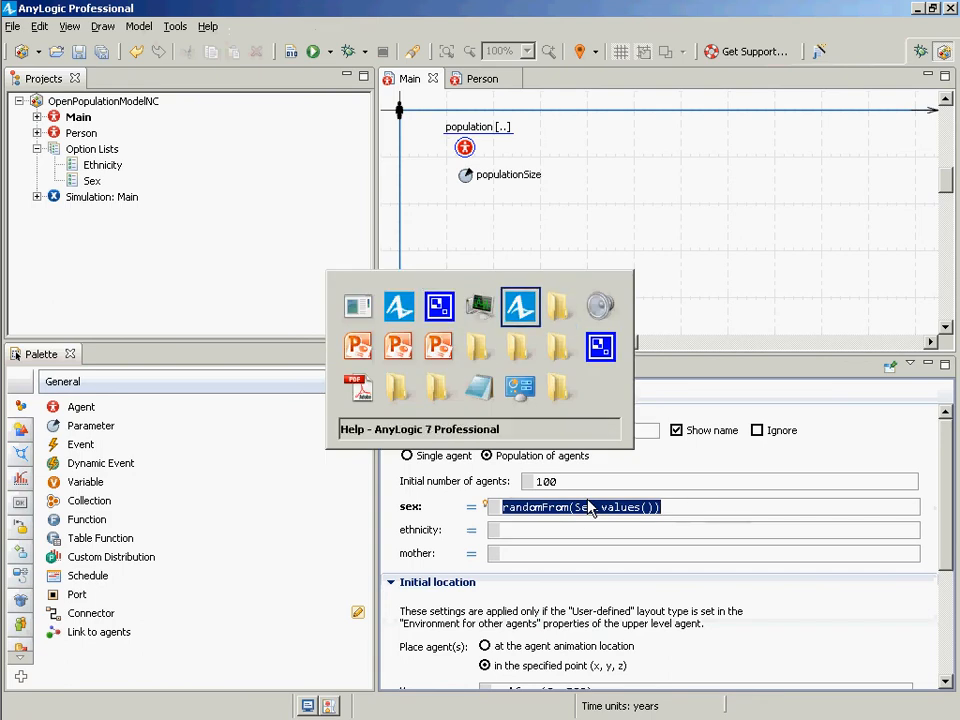
{"action": "key", "text": "alt+shift+Tab"}
{"action": "key", "text": "alt+shift+Tab"}
{"action": "key", "text": "alt+shift+Tab"}
{"action": "key", "text": "alt+shift+Tab"}
{"action": "key", "text": "alt+shift+Tab"}
{"action": "key", "text": "alt+shift+Tab"}
{"action": "key", "text": "alt+shift+Tab"}
{"action": "key", "text": "ctrl+a"}
{"action": "key", "text": "ctrl+v"}
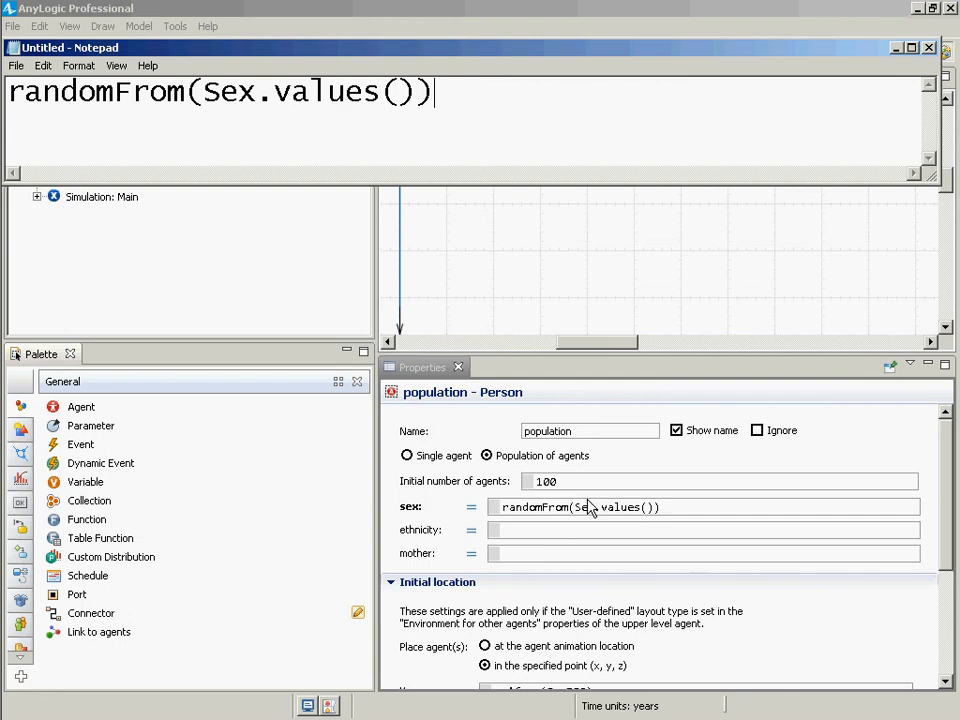
{"action": "key", "text": "alt+Tab"}
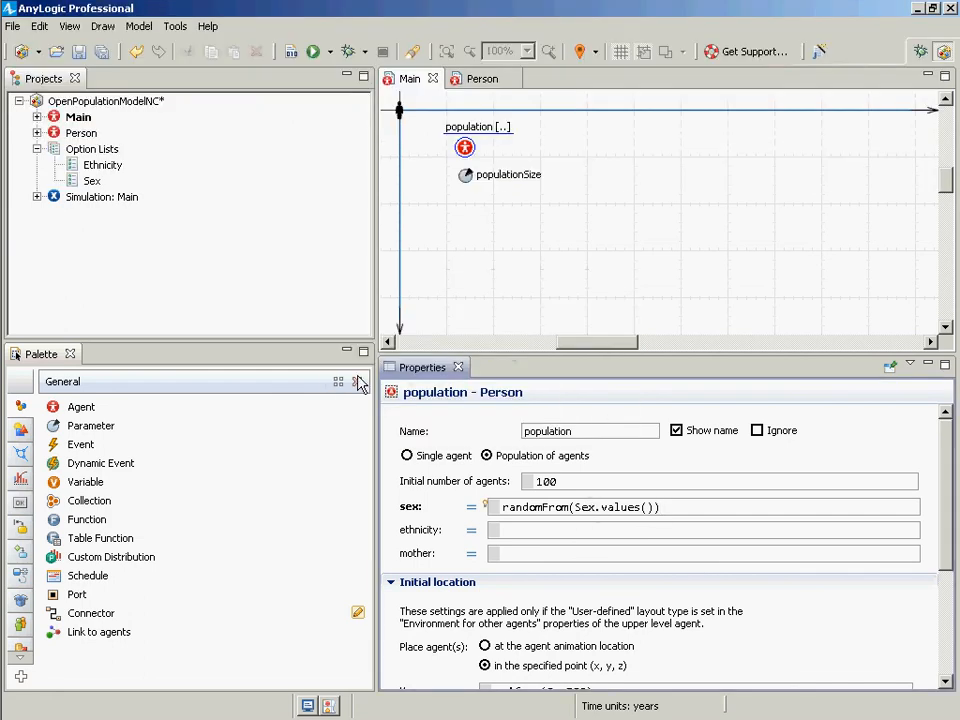
Step: Save the model and run the Simulation experiment with the randomized sex parameter
{"action": "key", "text": "ctrl+s"}
{"action": "left_click", "coordinate": [90, 197]}
{"action": "right_click", "coordinate": [84, 198]}
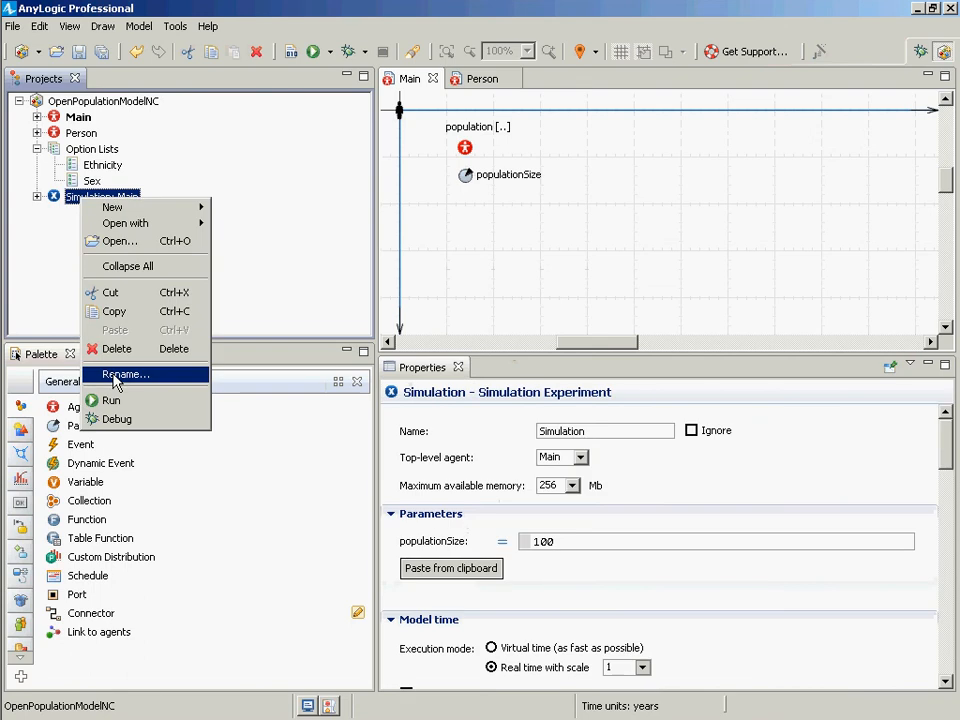
{"action": "left_click", "coordinate": [114, 401]}
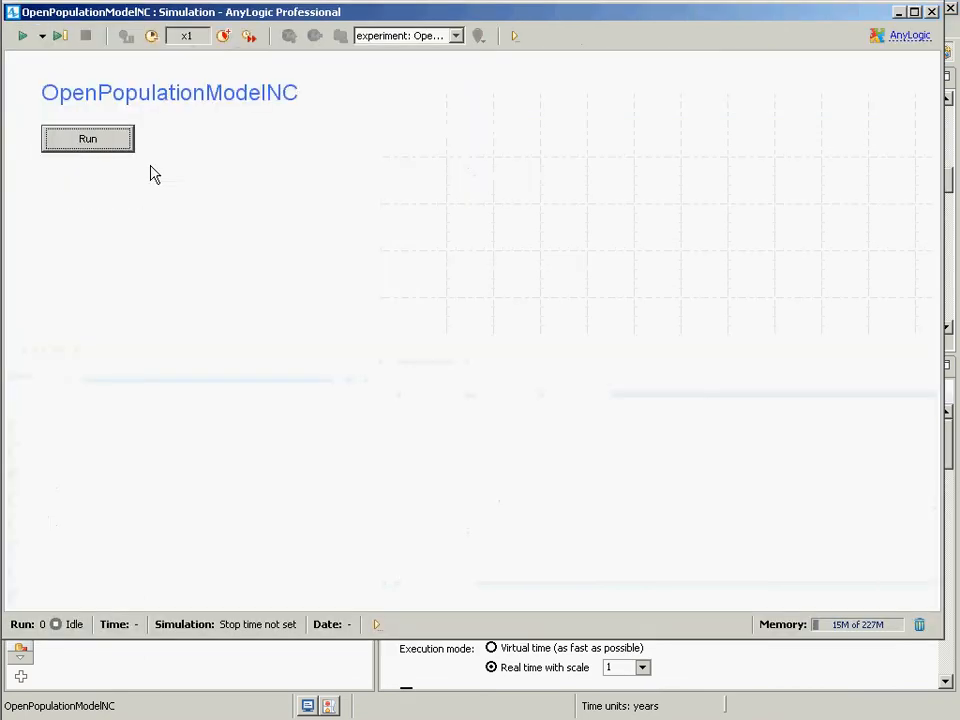
{"action": "left_click", "coordinate": [120, 139]}
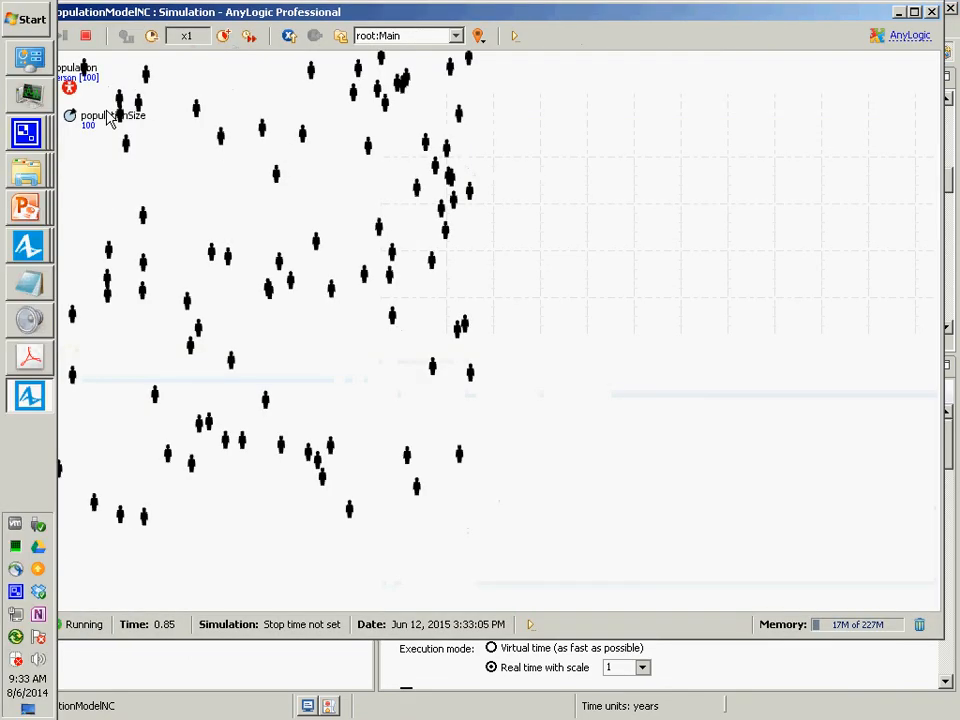
Step: Examine the sex values of the agents from population[0] to population[8], and close the simulation window
{"action": "left_click", "coordinate": [405, 35]}
{"action": "left_click", "coordinate": [395, 66]}
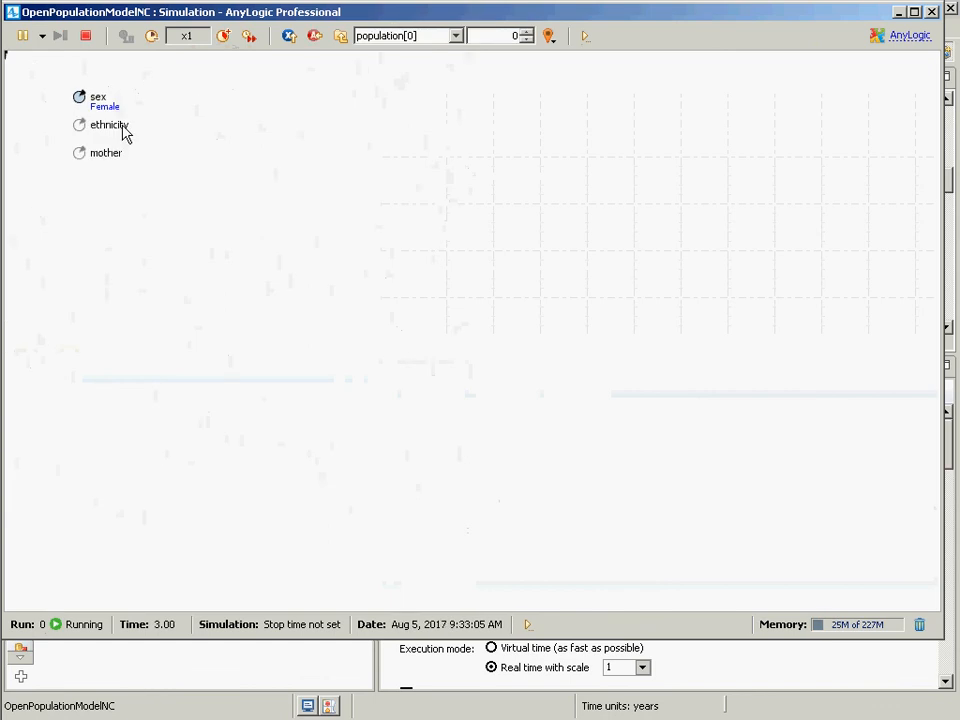
{"action": "left_click", "coordinate": [524, 32]}
{"action": "left_click", "coordinate": [524, 32]}
{"action": "left_click", "coordinate": [524, 32]}
{"action": "left_click", "coordinate": [524, 32]}
{"action": "left_click", "coordinate": [524, 32]}
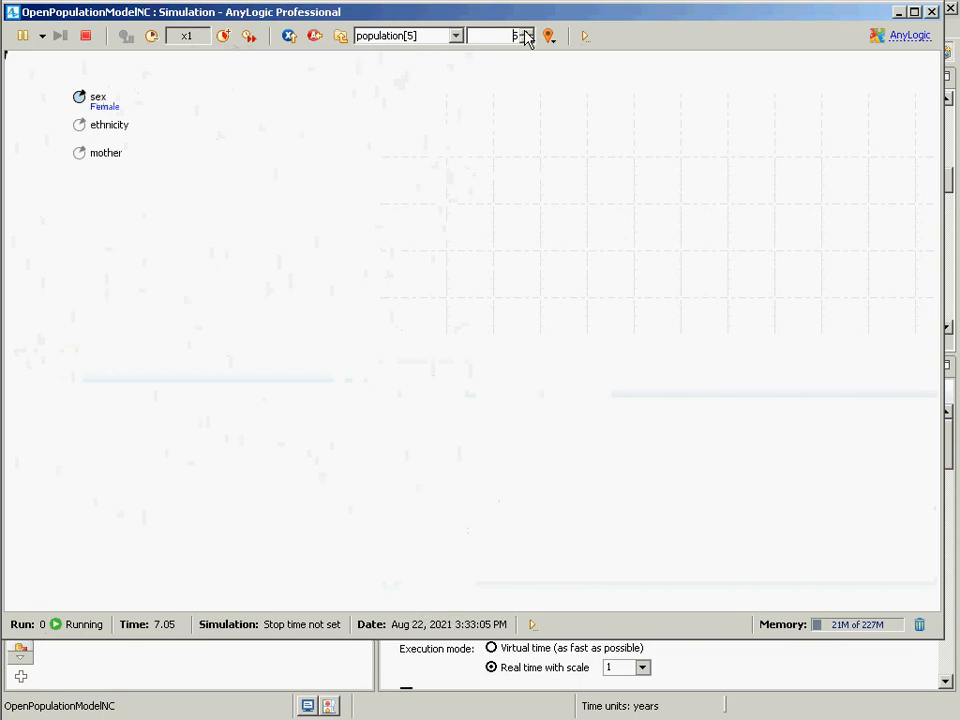
{"action": "left_click", "coordinate": [524, 32]}
{"action": "left_click", "coordinate": [524, 32]}
{"action": "left_click", "coordinate": [524, 32]}
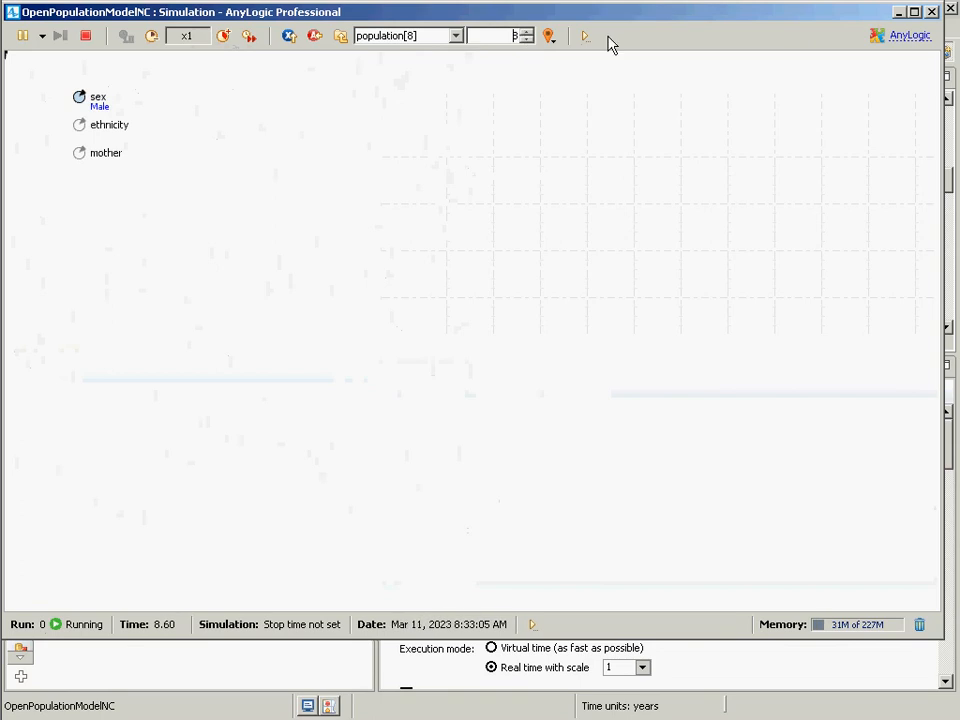
{"action": "left_click", "coordinate": [931, 12]}
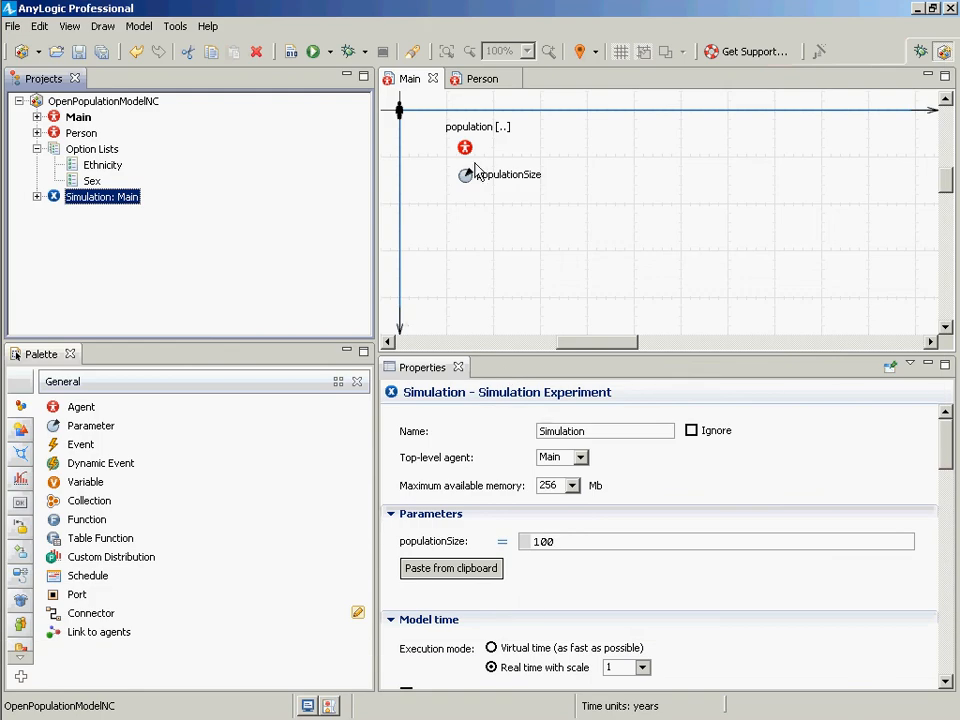
Step: Save the model and add a custom distribution named ethnicityDistribution below populationSize on Main
{"action": "key", "text": "ctrl+s"}
{"action": "left_click", "coordinate": [64, 561]}
{"action": "left_click", "coordinate": [466, 214]}
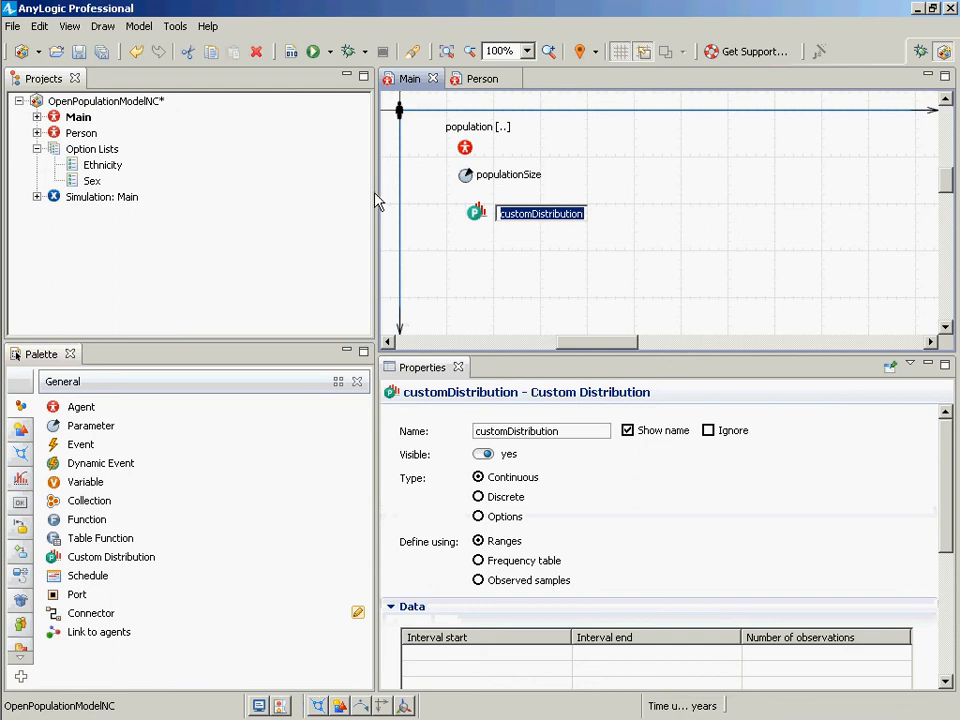
{"action": "type", "text": "ethnicityDistribution"}
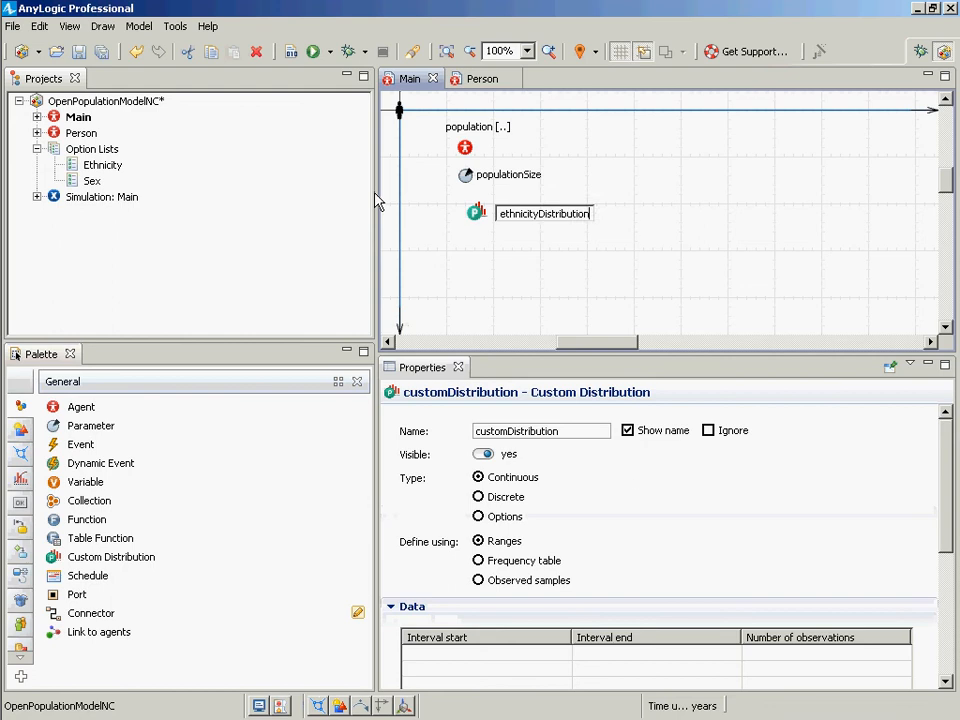
{"action": "key", "text": "Return"}
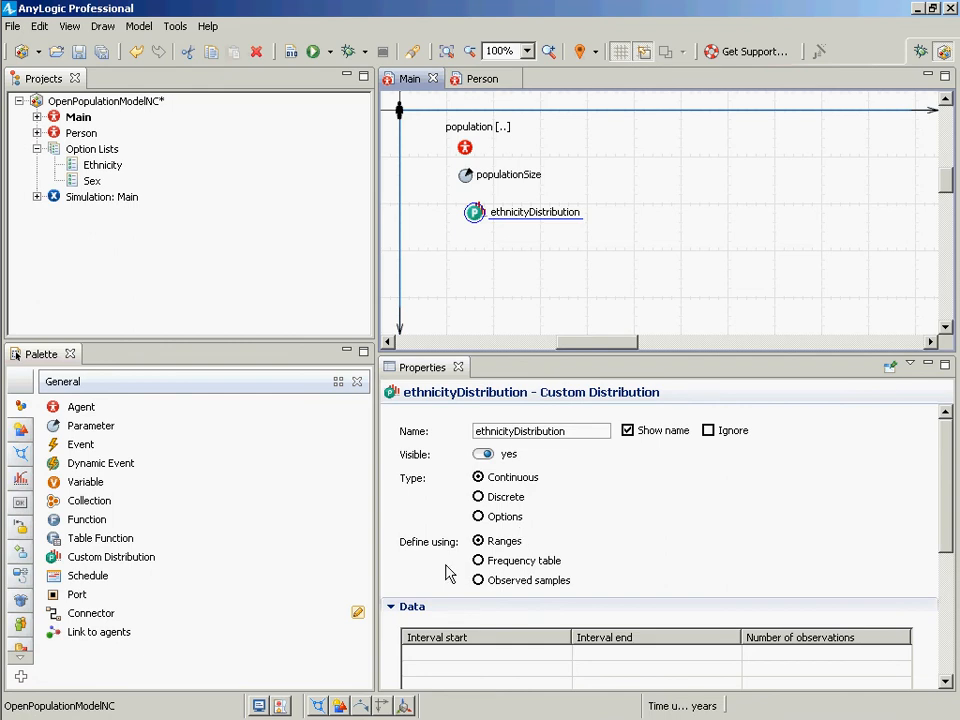
Step: Set ethnicityDistribution's type to Options and base it on the Ethnicity option list
{"action": "left_click", "coordinate": [521, 517]}
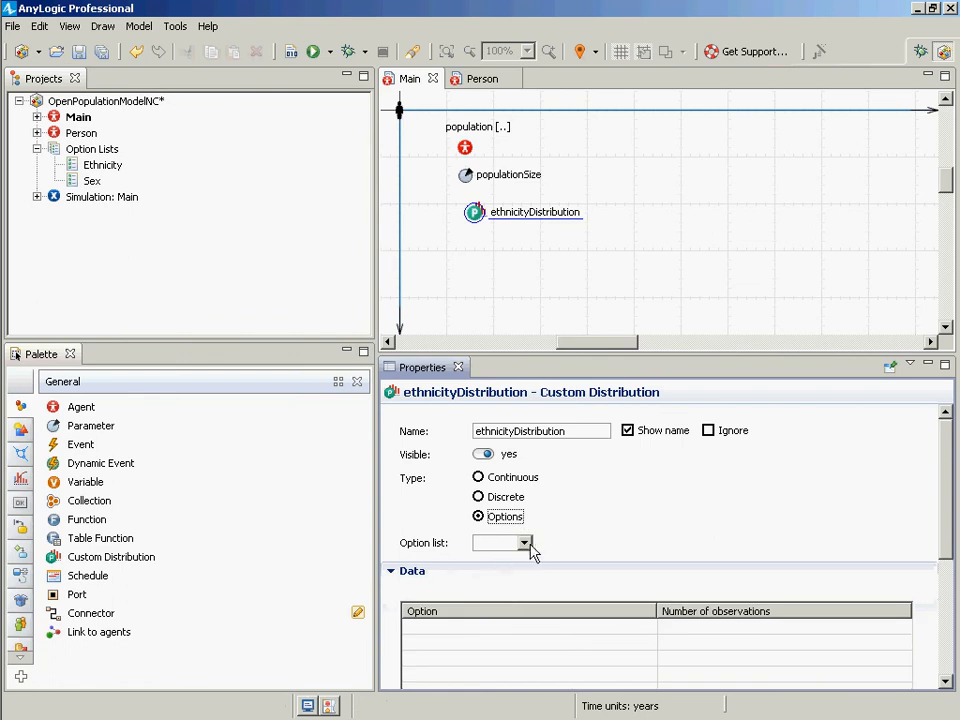
{"action": "left_click", "coordinate": [524, 544]}
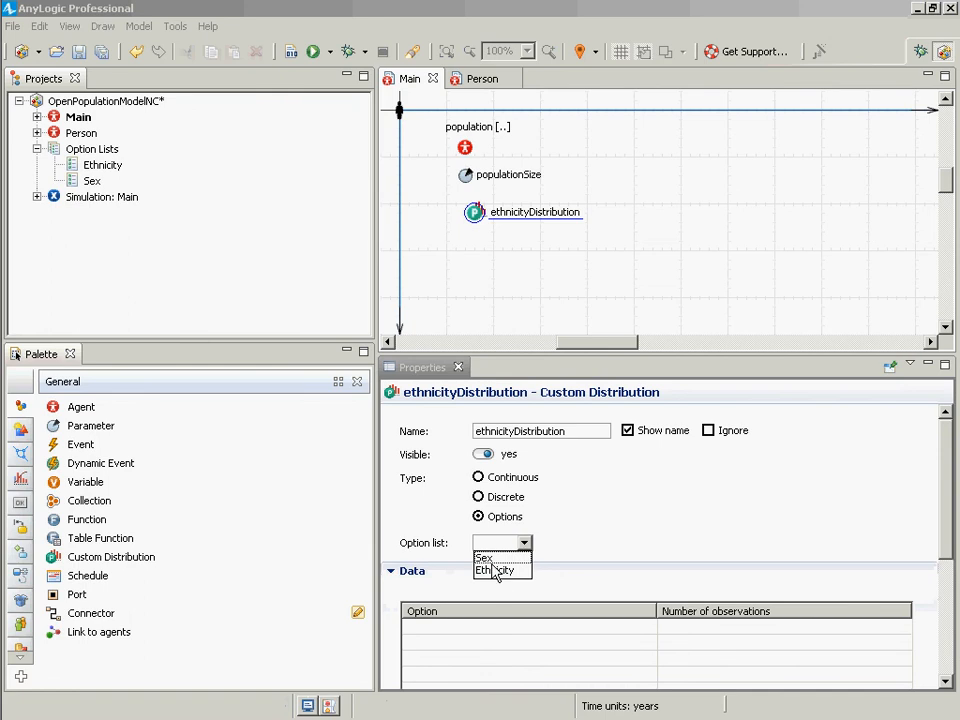
{"action": "left_click", "coordinate": [496, 571]}
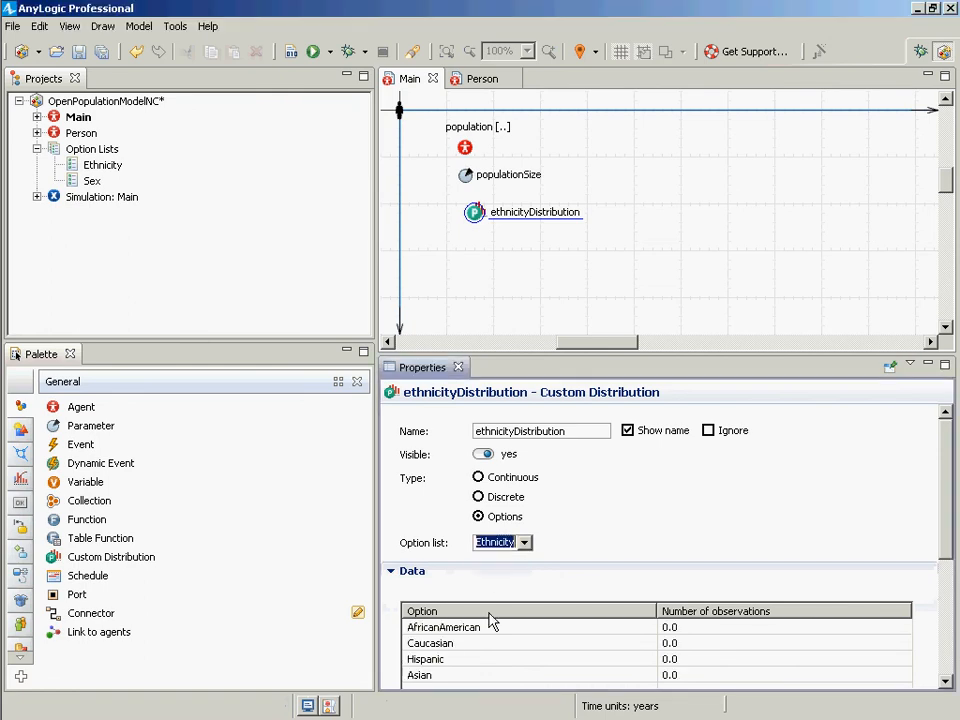
{"action": "scroll", "coordinate": [500, 615], "scroll_direction": "down", "scroll_amount": 3}
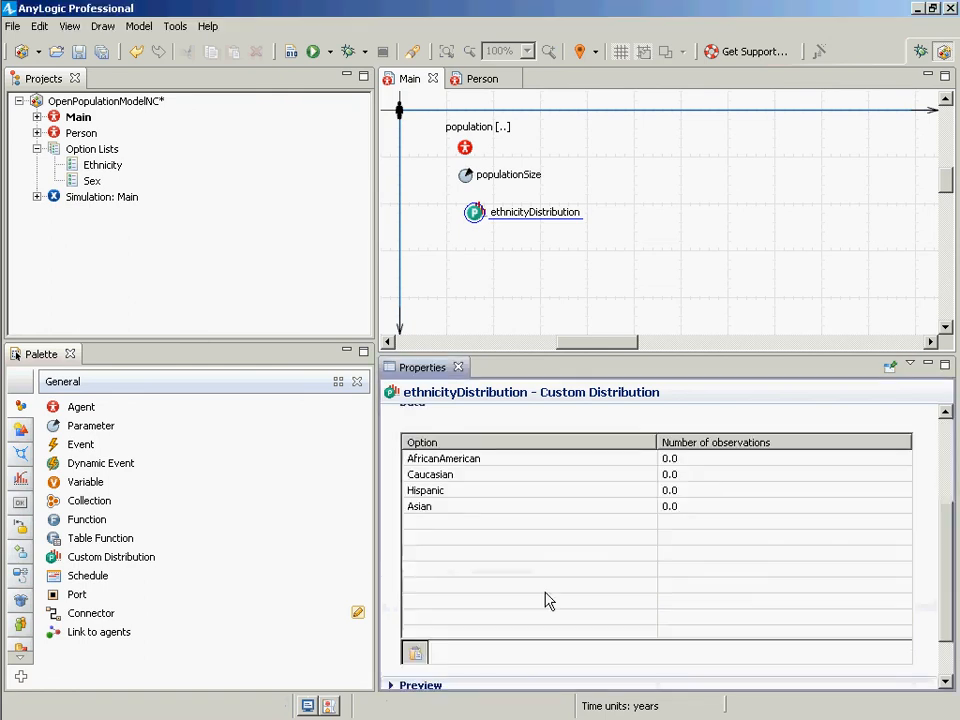
{"action": "left_click", "coordinate": [670, 458]}
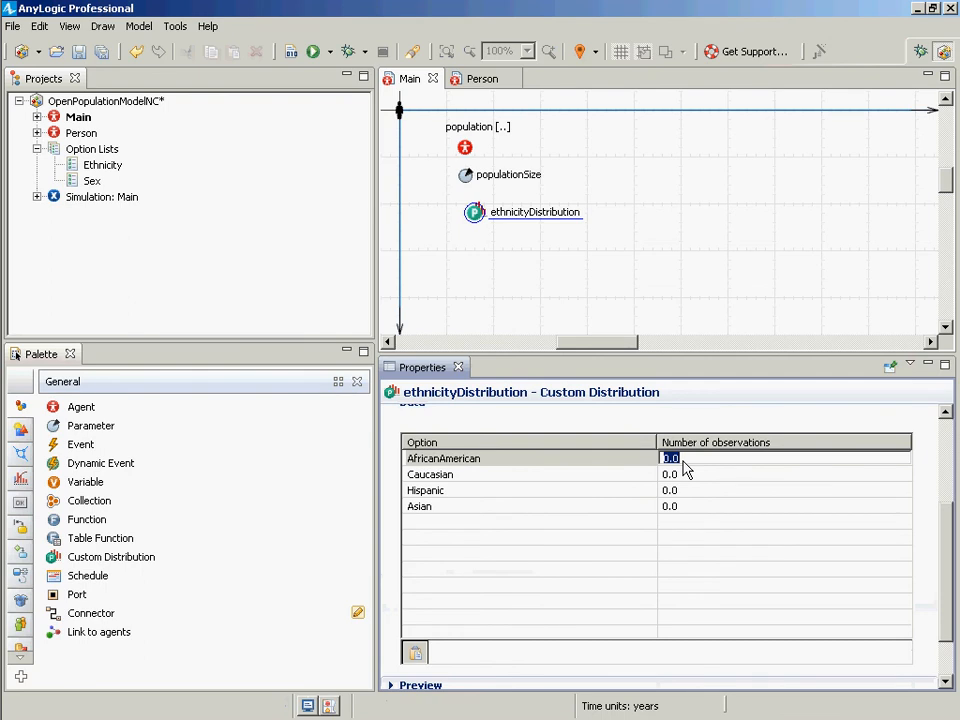
{"action": "scroll", "coordinate": [525, 410], "scroll_direction": "up", "scroll_amount": 3}
{"action": "scroll", "coordinate": [495, 460], "scroll_direction": "up", "scroll_amount": 2}
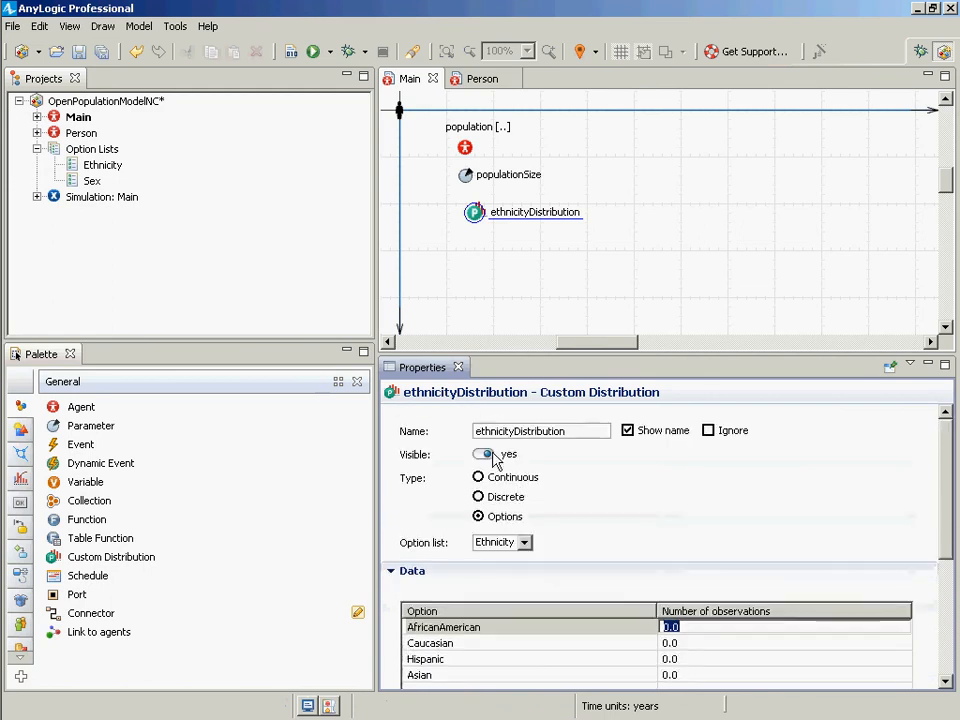
{"action": "left_click", "coordinate": [523, 543]}
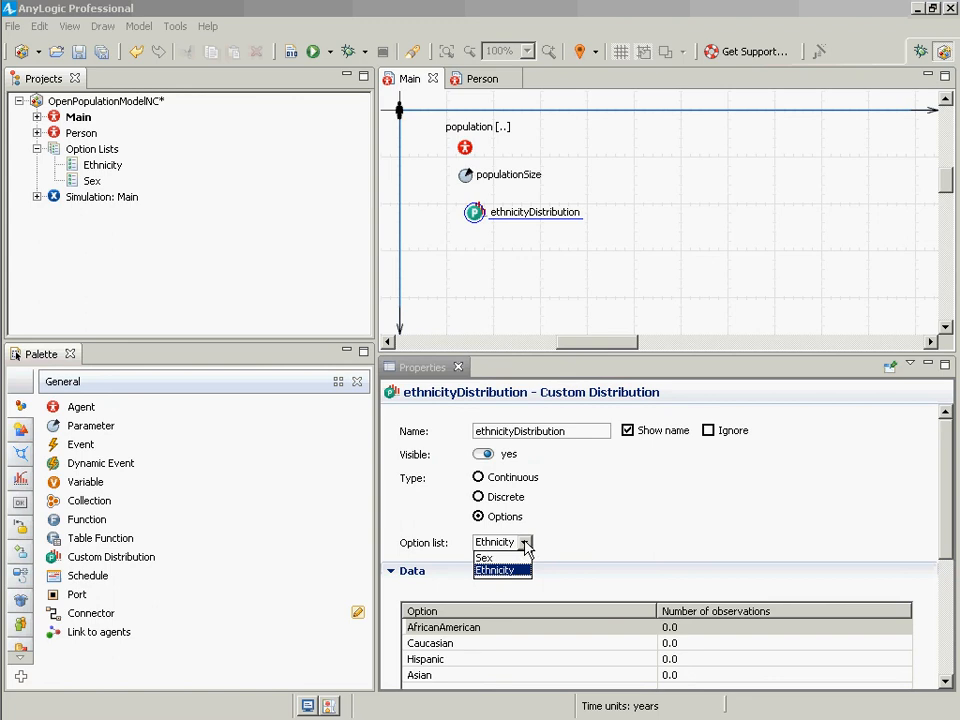
{"action": "left_click", "coordinate": [493, 571]}
{"action": "left_click", "coordinate": [664, 627]}
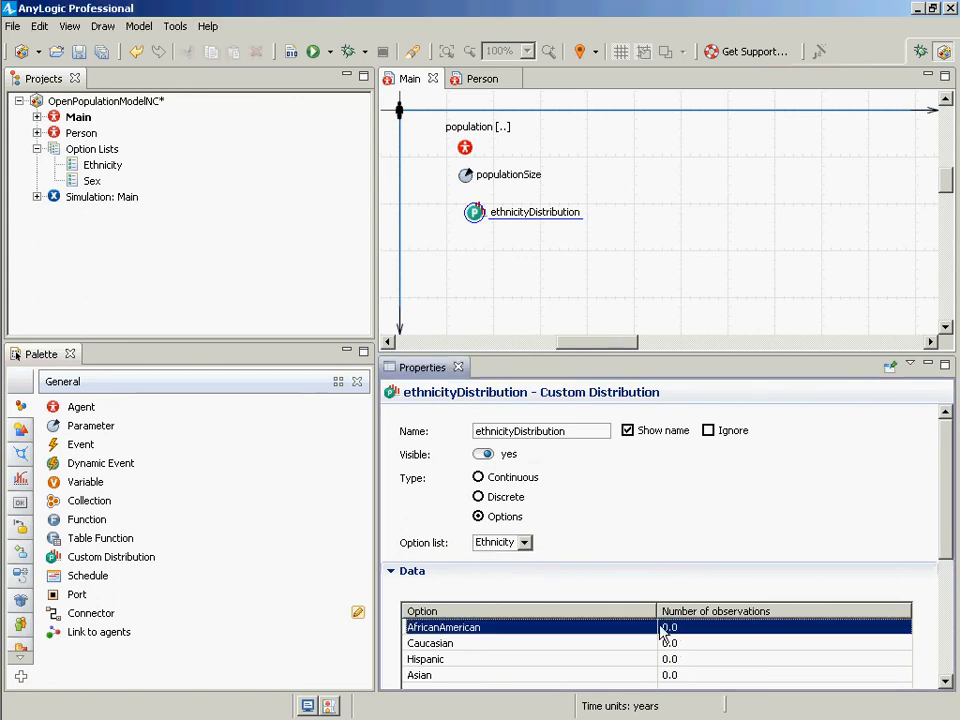
Step: Set the number of observations for AfricanAmerican to 0.25 in ethnicityDistribution's data
{"action": "scroll", "coordinate": [669, 657], "scroll_direction": "down", "scroll_amount": 2}
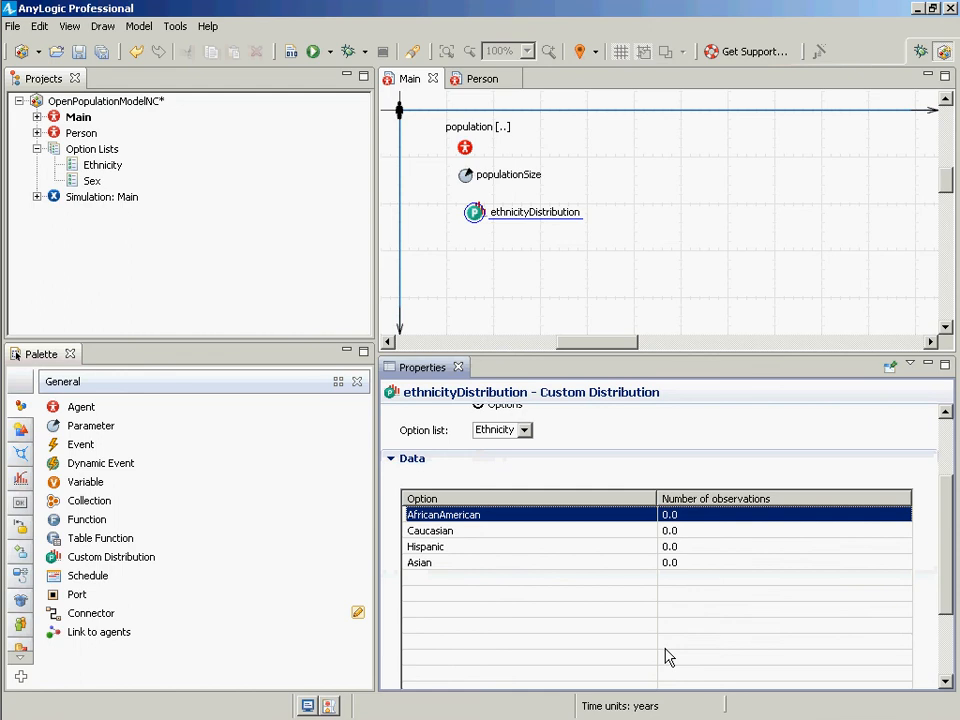
{"action": "left_click", "coordinate": [686, 516]}
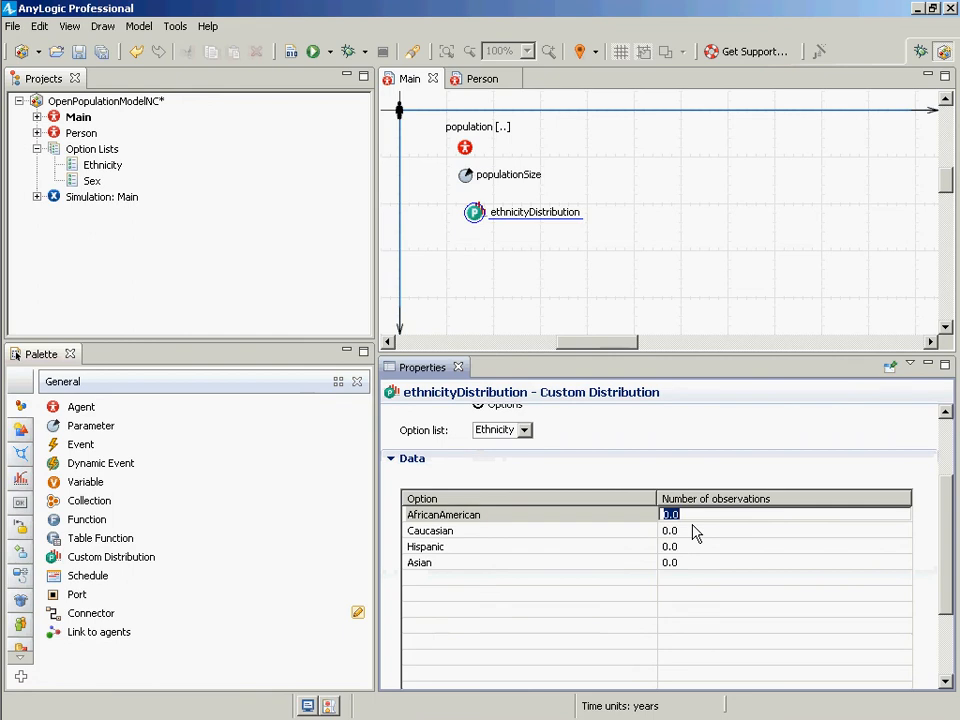
{"action": "type", "text": "25"}
{"action": "key", "text": "BackSpace"}
{"action": "key", "text": "BackSpace"}
{"action": "type", "text": "0.25"}
Step: Set the number of observations to 0.5 for Caucasian, 0.2 for Hispanic and 0.05 for Asian, and build the model
{"action": "left_click", "coordinate": [709, 533]}
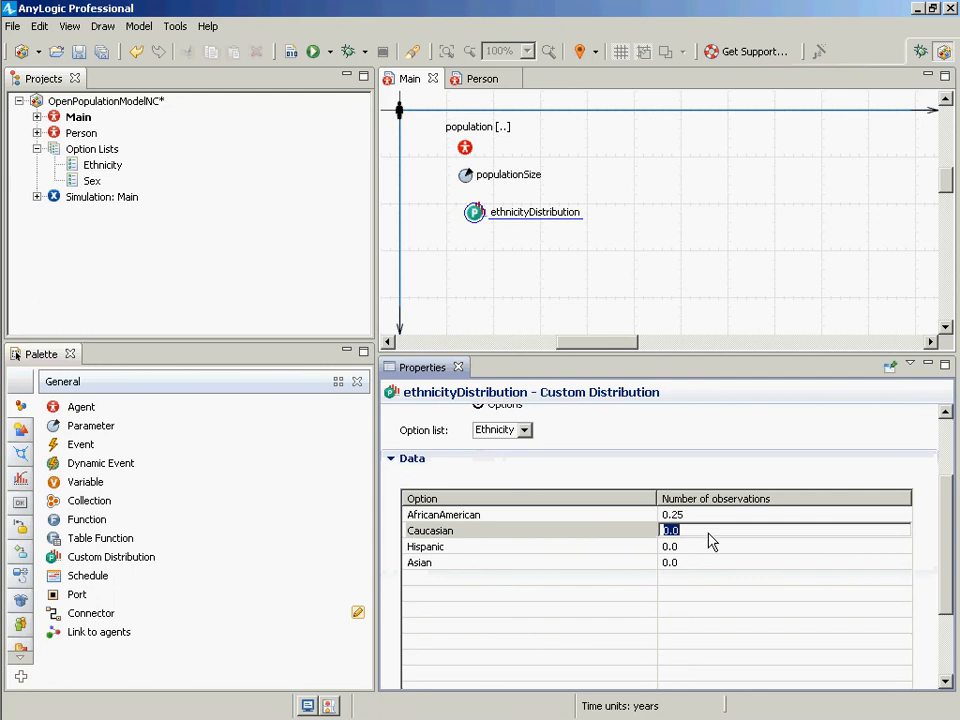
{"action": "type", "text": "0.5"}
{"action": "left_click", "coordinate": [685, 549]}
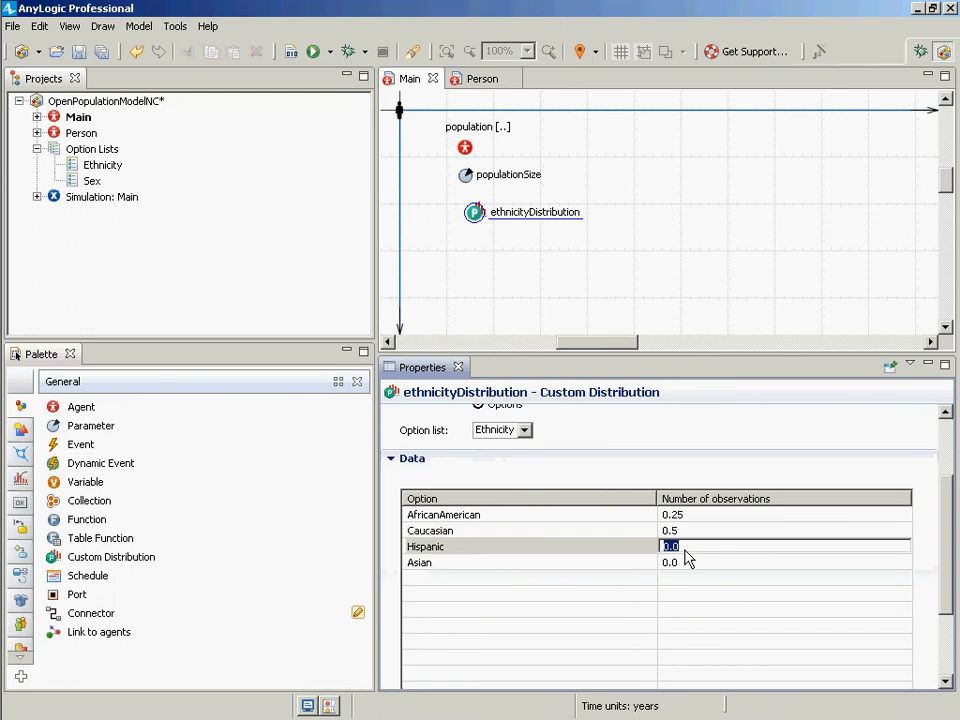
{"action": "type", "text": "0.2"}
{"action": "left_click", "coordinate": [681, 565]}
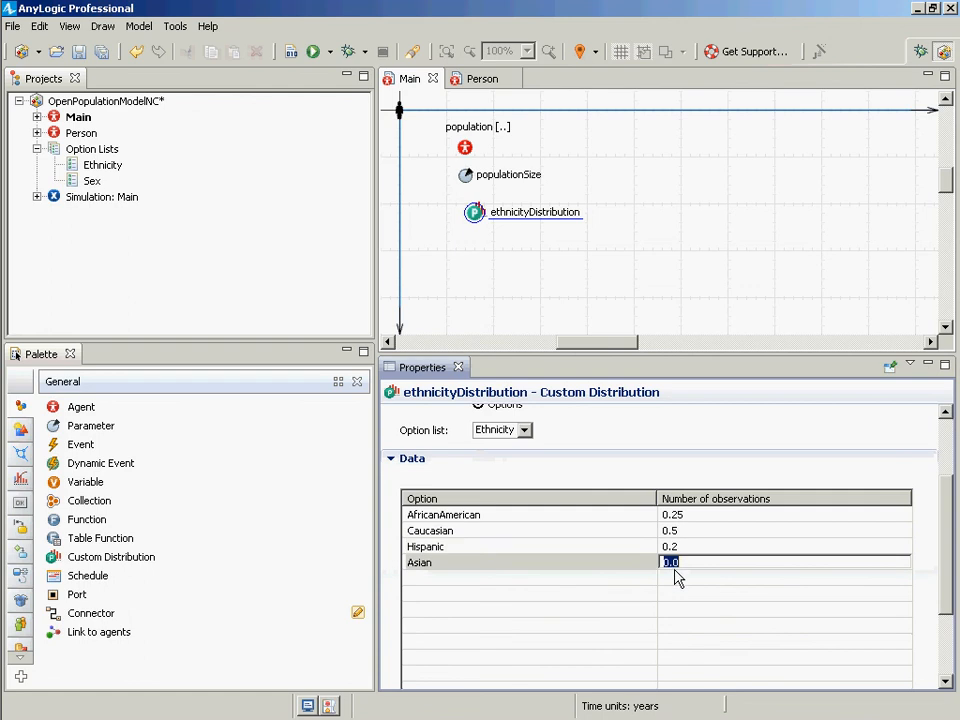
{"action": "type", "text": "0.05"}
{"action": "left_click", "coordinate": [665, 564]}
{"action": "left_click", "coordinate": [686, 548]}
{"action": "left_click", "coordinate": [690, 533]}
{"action": "left_click", "coordinate": [708, 440]}
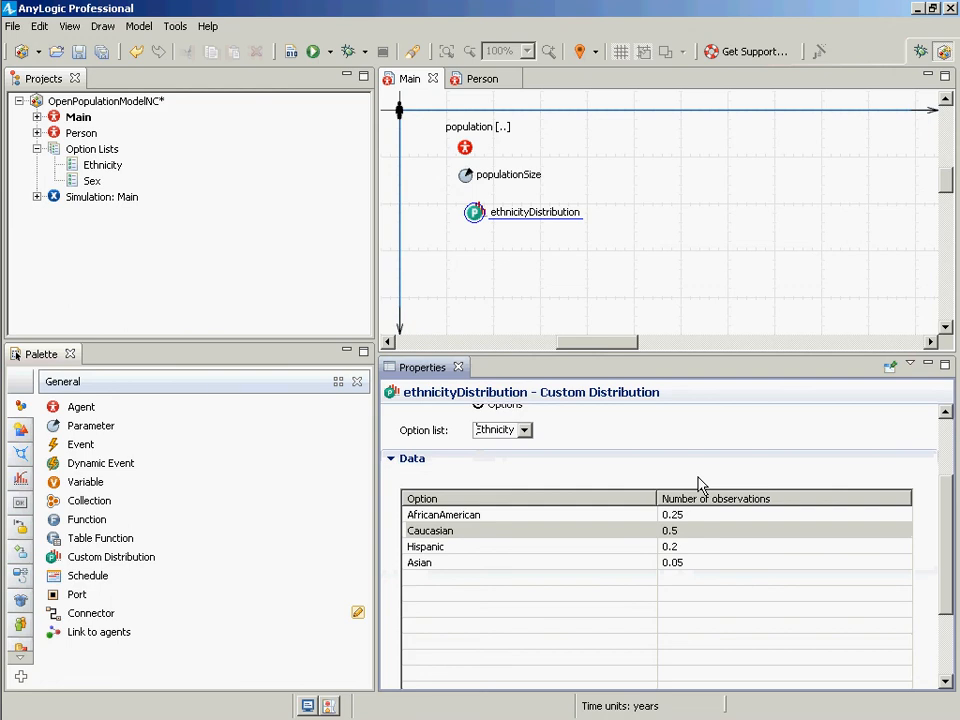
{"action": "left_click", "coordinate": [290, 62]}
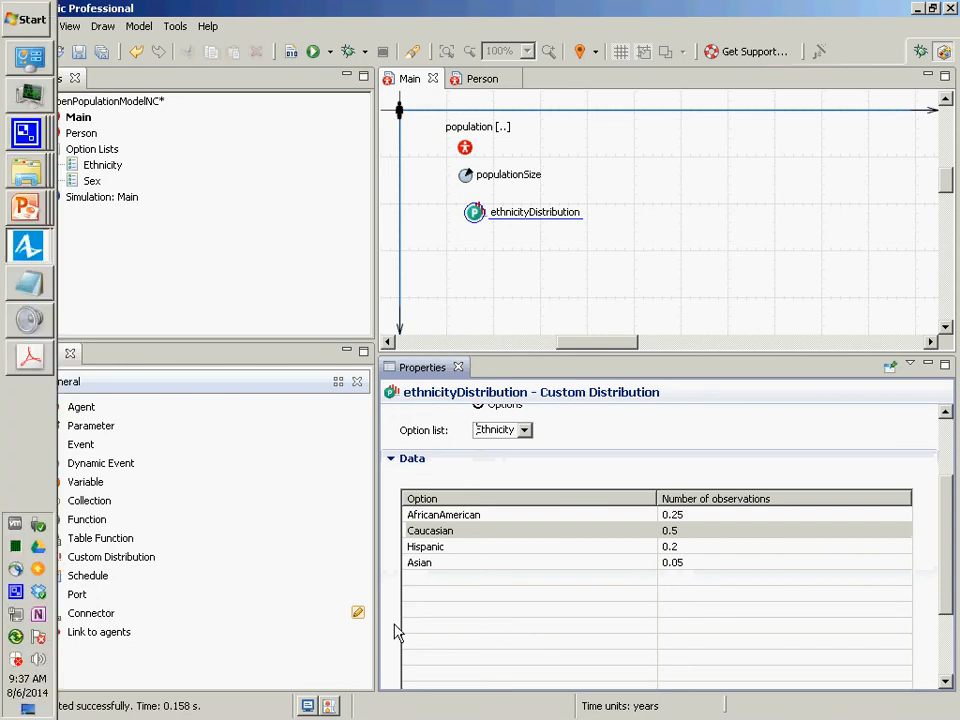
Step: Set the ethnicity parameter of the population agents to ethnicityDistribution() and build the model
{"action": "left_click", "coordinate": [464, 150]}
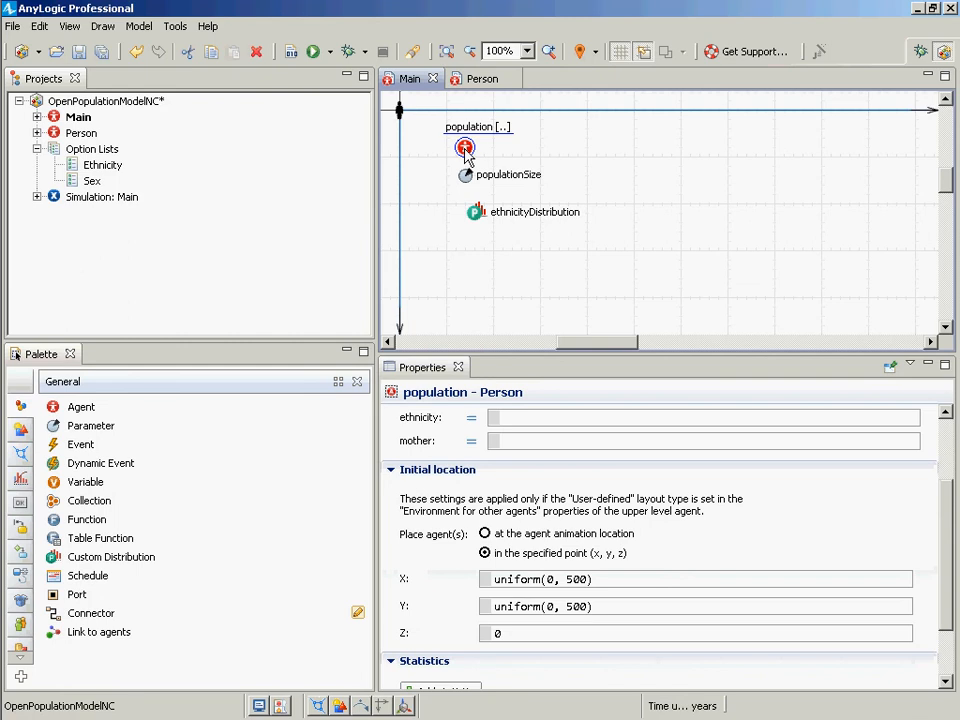
{"action": "left_click", "coordinate": [484, 214]}
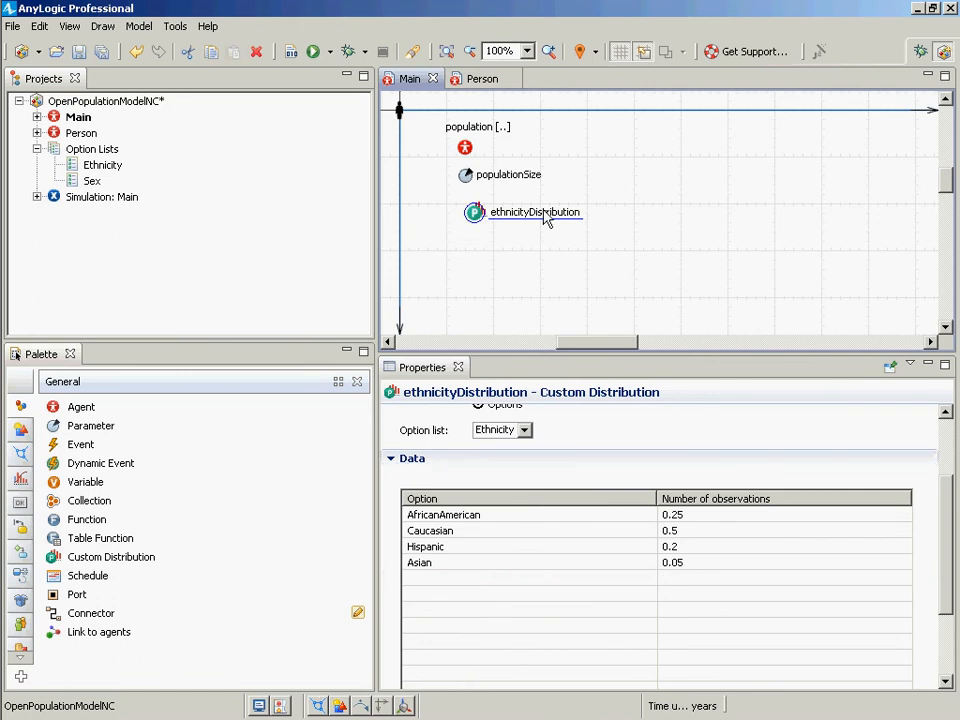
{"action": "left_click", "coordinate": [467, 149]}
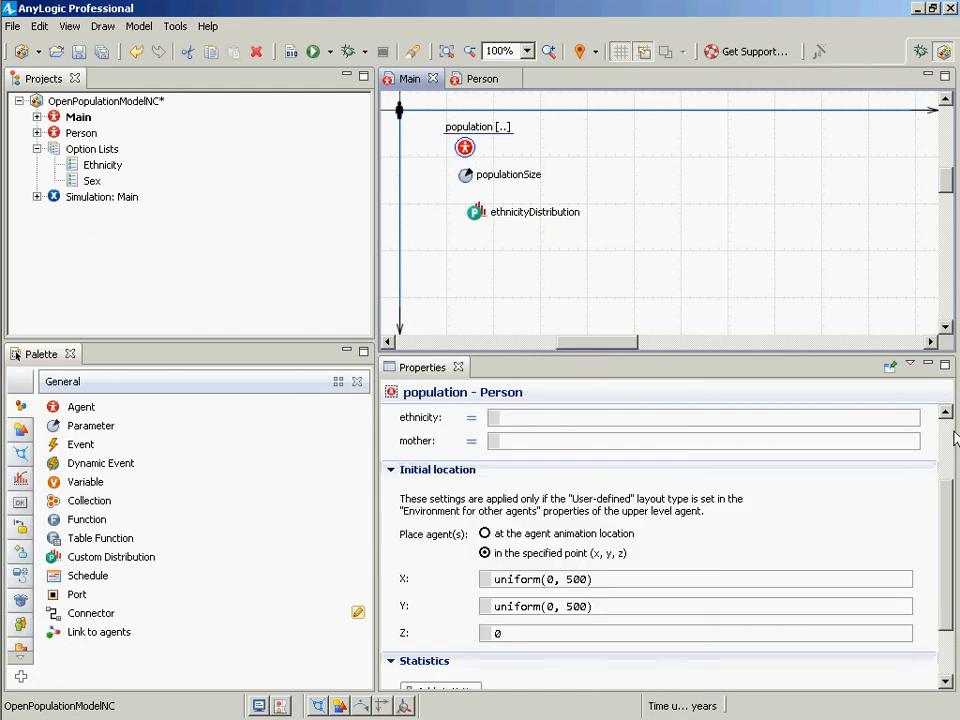
{"action": "scroll", "coordinate": [700, 520], "scroll_direction": "up", "scroll_amount": 3}
{"action": "left_click", "coordinate": [540, 533]}
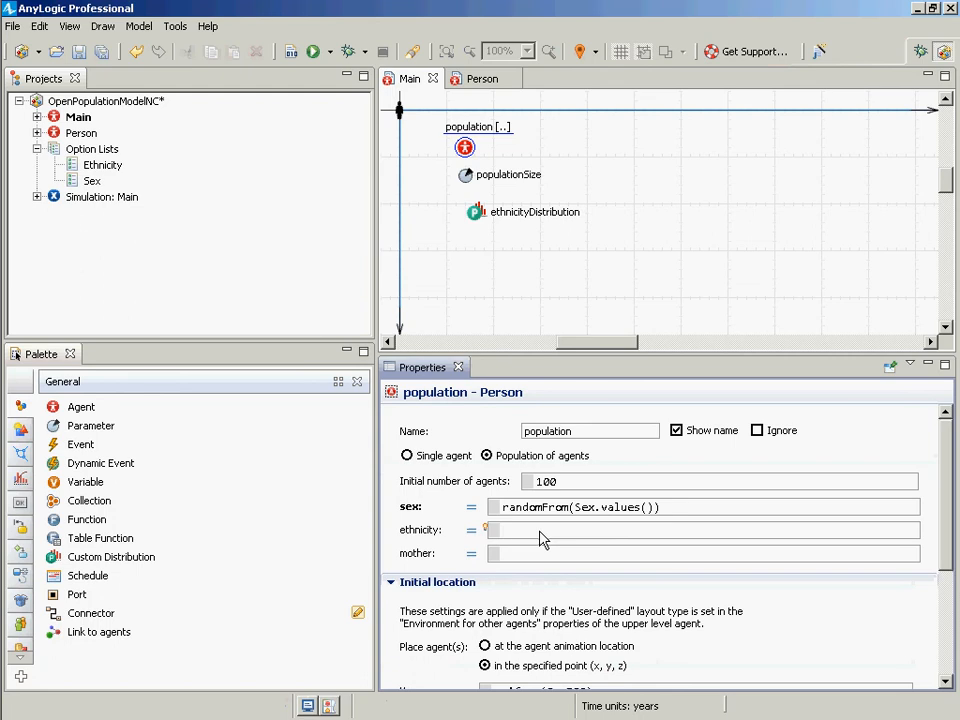
{"action": "type", "text": "ethnic"}
{"action": "key", "text": "ctrl+space"}
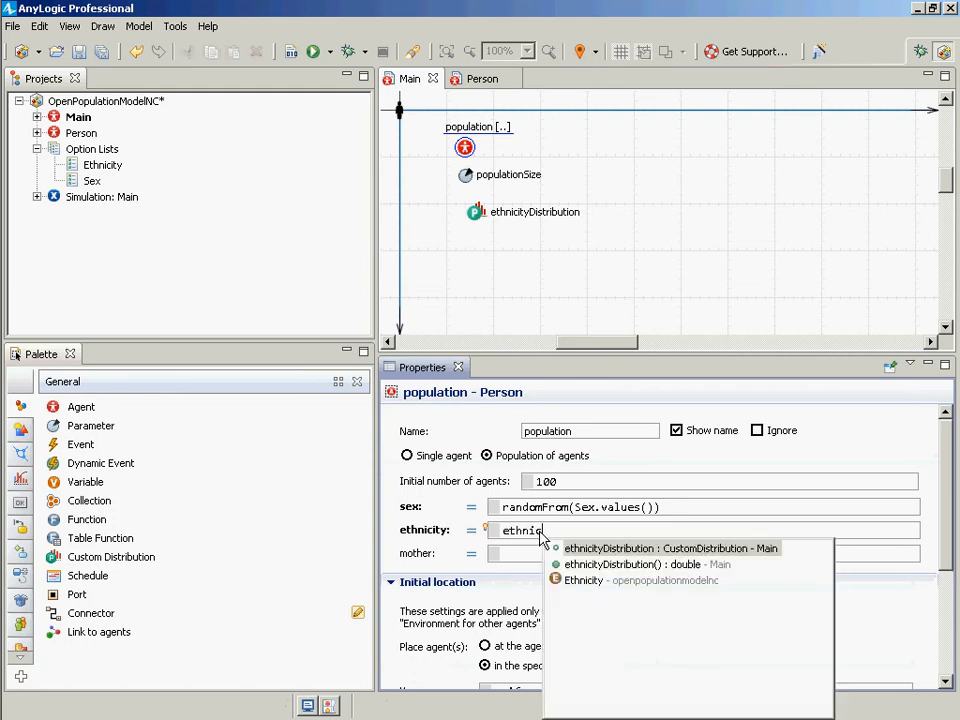
{"action": "key", "text": "Return"}
{"action": "type", "text": "("}
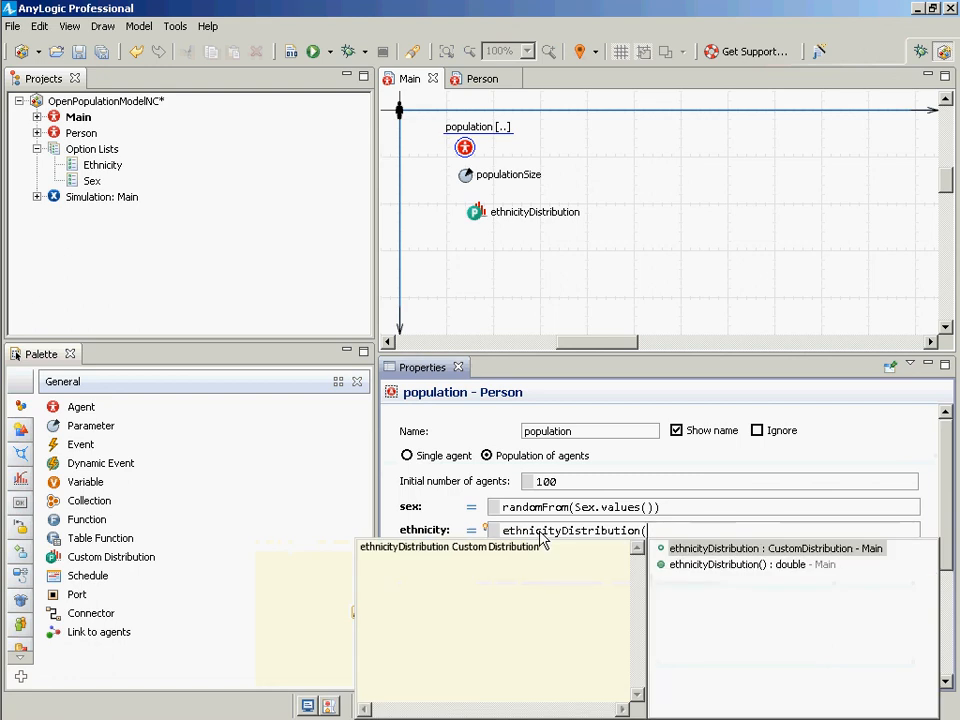
{"action": "type", "text": ")"}
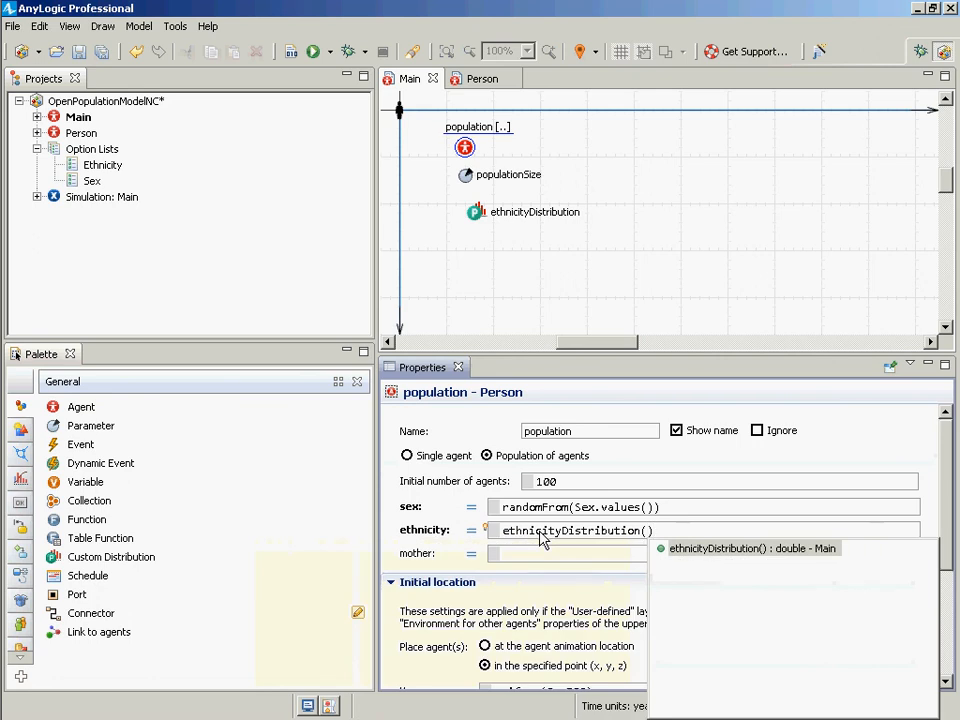
{"action": "left_click", "coordinate": [290, 52]}
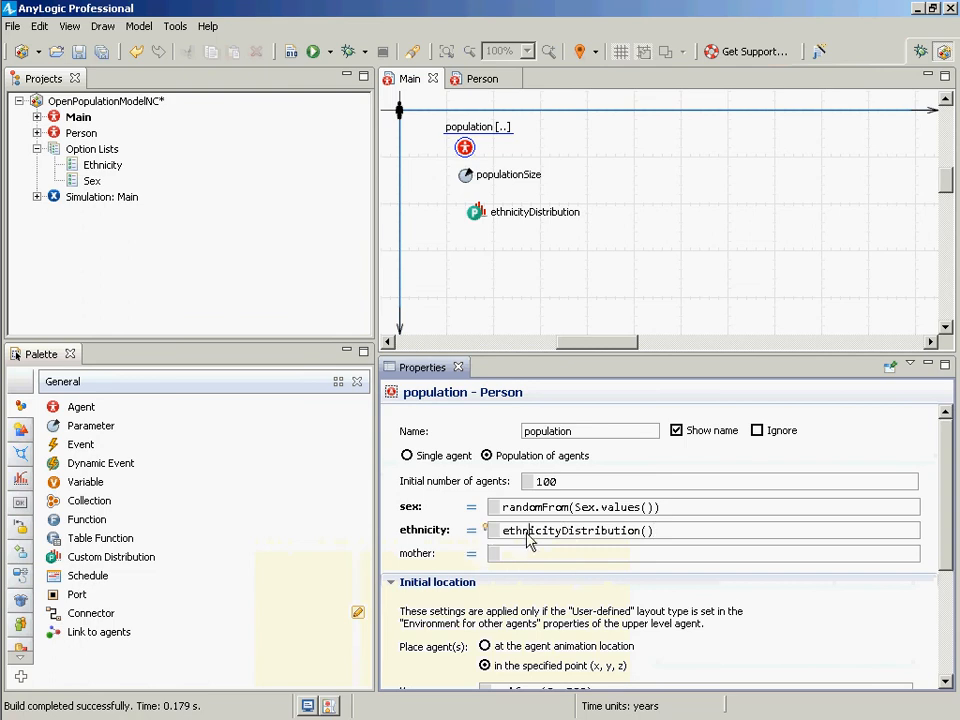
Step: Copy the ethnicityDistribution() expression from the population's ethnicity parameter and paste it into Notepad, replacing all existing text
{"action": "left_click", "coordinate": [514, 555]}
{"action": "left_click_drag", "start_coordinate": [688, 531], "coordinate": [542, 570]}
{"action": "key", "text": "ctrl+c"}
{"action": "key", "text": "alt+Tab"}
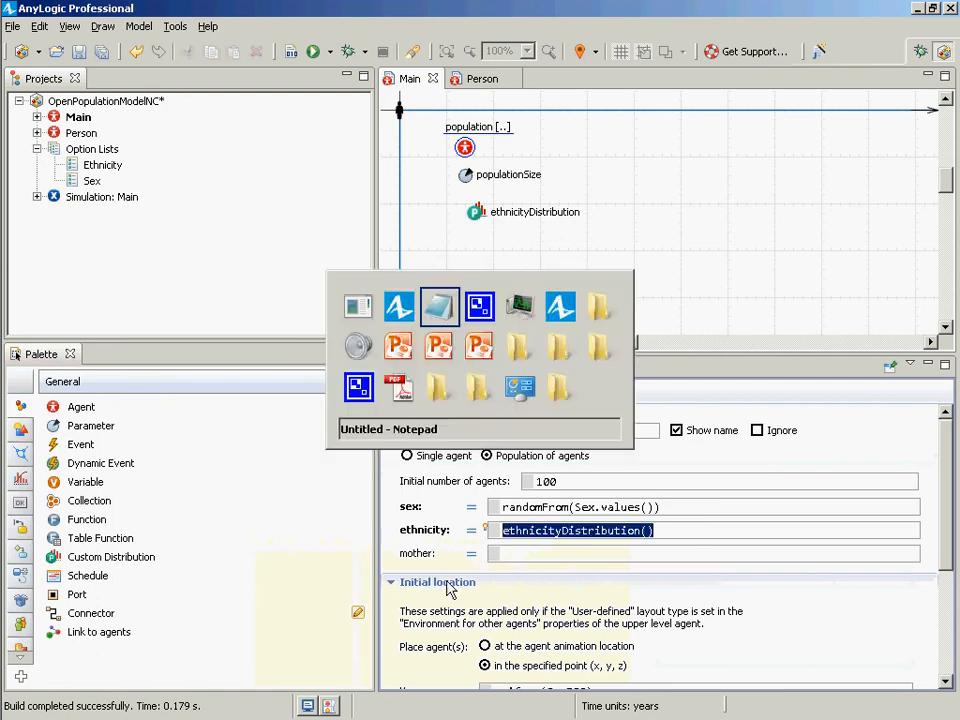
{"action": "key", "text": "ctrl+a"}
{"action": "key", "text": "ctrl+v"}
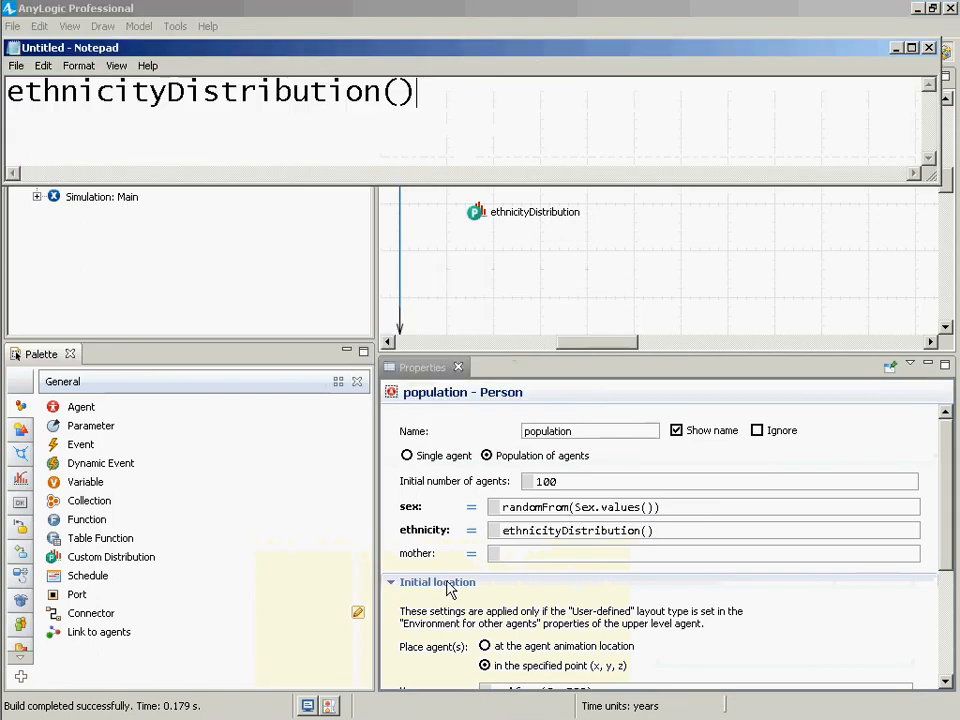
{"action": "key", "text": "Left"}
{"action": "key", "text": "Left"}
Step: Back in AnyLogic, set the population's mother parameter to null, then save and build the model
{"action": "left_click", "coordinate": [498, 555]}
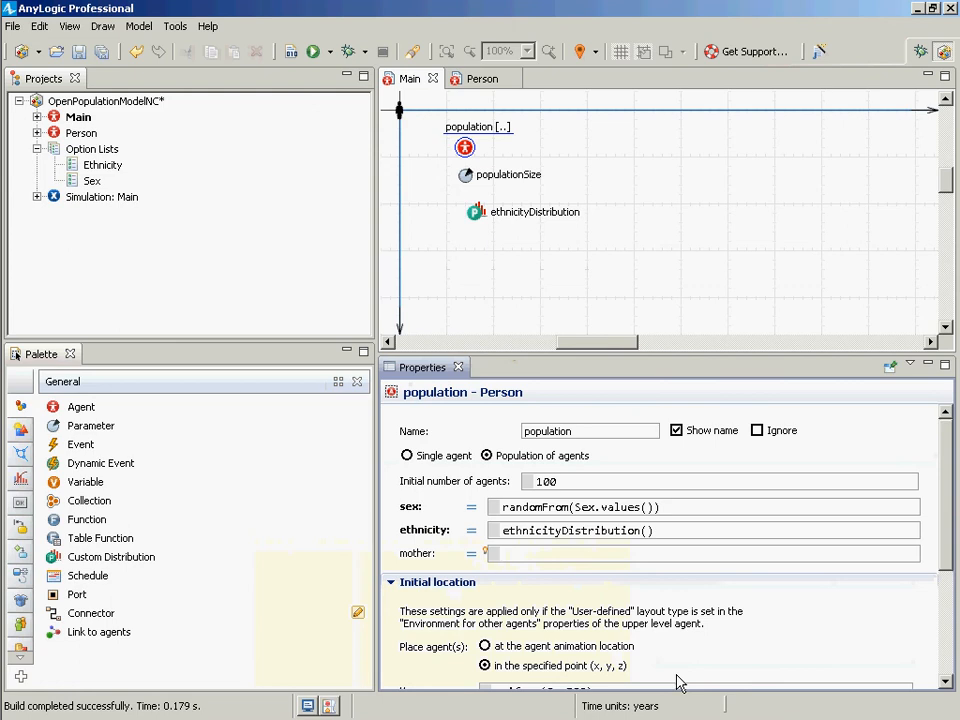
{"action": "type", "text": "null"}
{"action": "key", "text": "ctrl+s"}
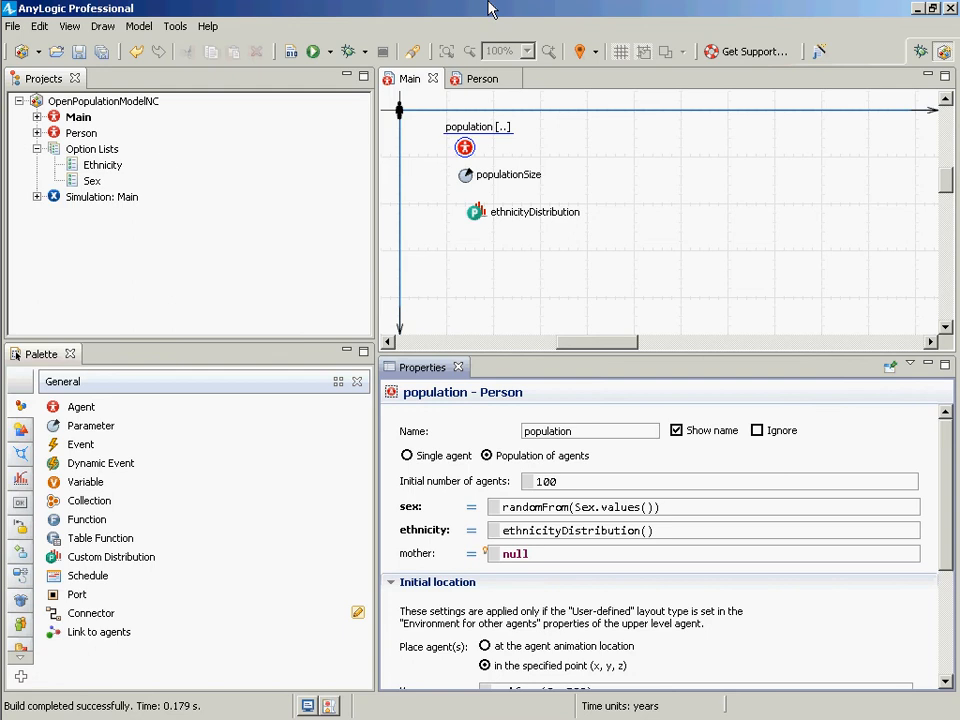
{"action": "left_click", "coordinate": [400, 123]}
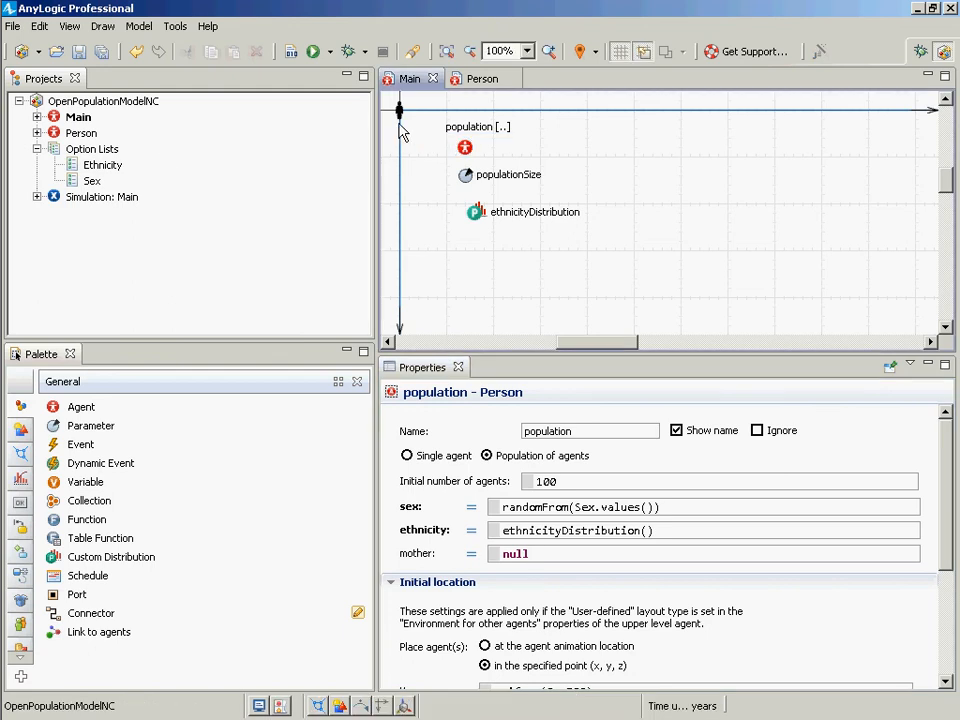
{"action": "left_click", "coordinate": [291, 52]}
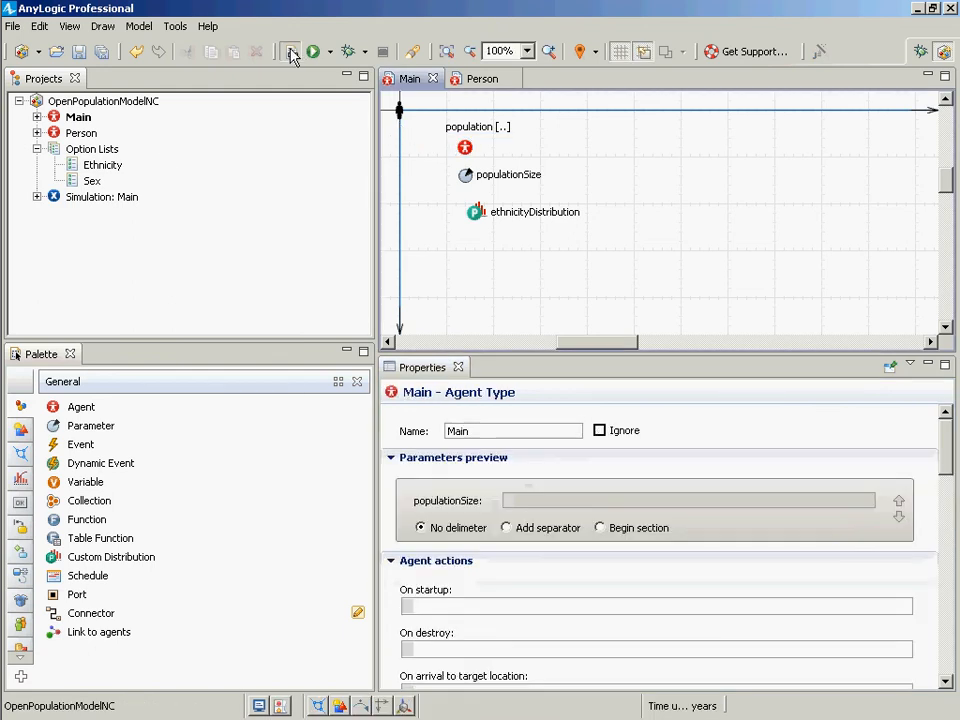
{"action": "left_click", "coordinate": [466, 150]}
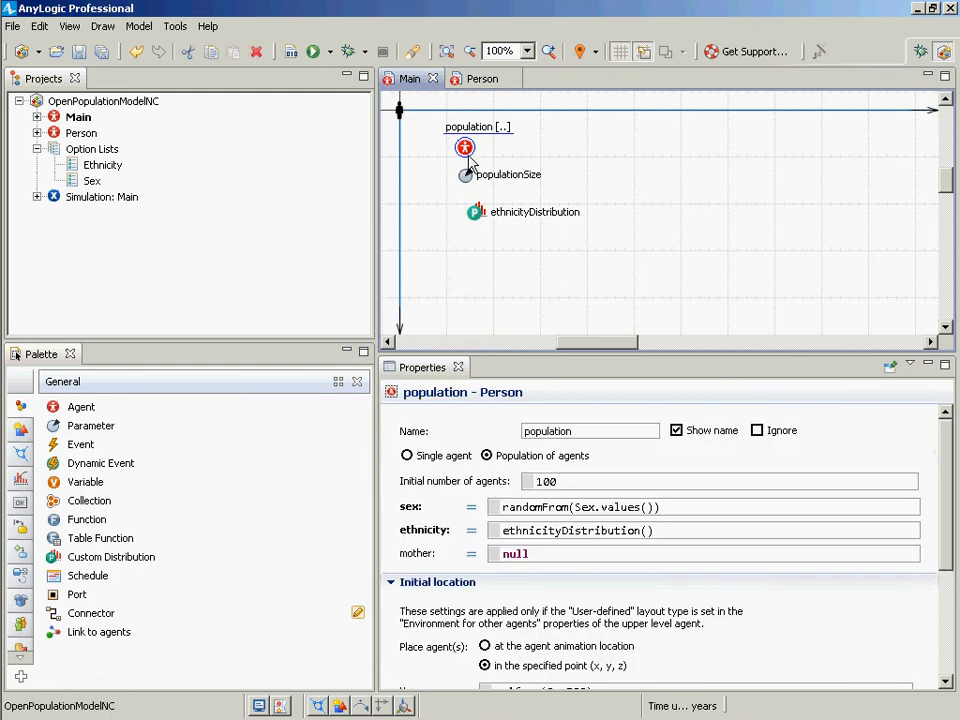
Step: Save the model again and run the Simulation experiment from the project tree
{"action": "key", "text": "ctrl+s"}
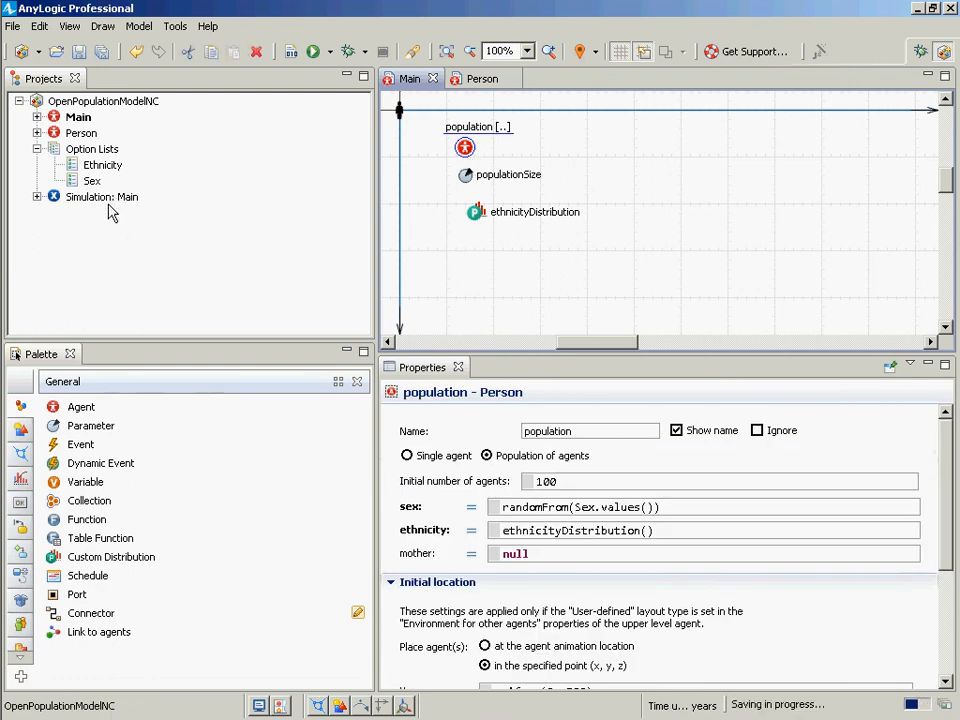
{"action": "right_click", "coordinate": [116, 197]}
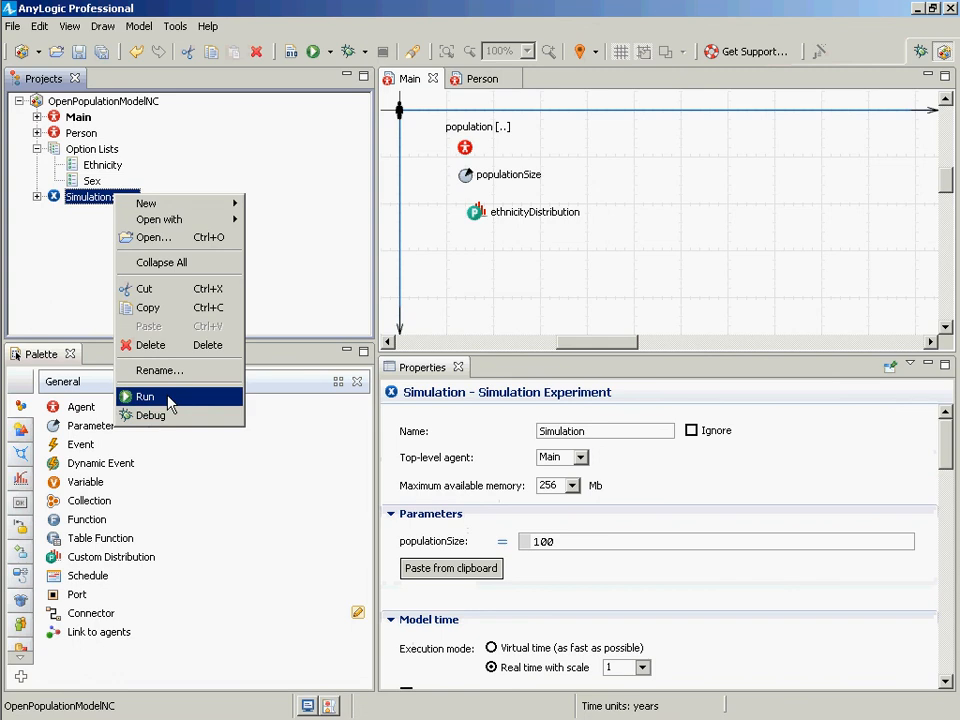
{"action": "left_click", "coordinate": [170, 399]}
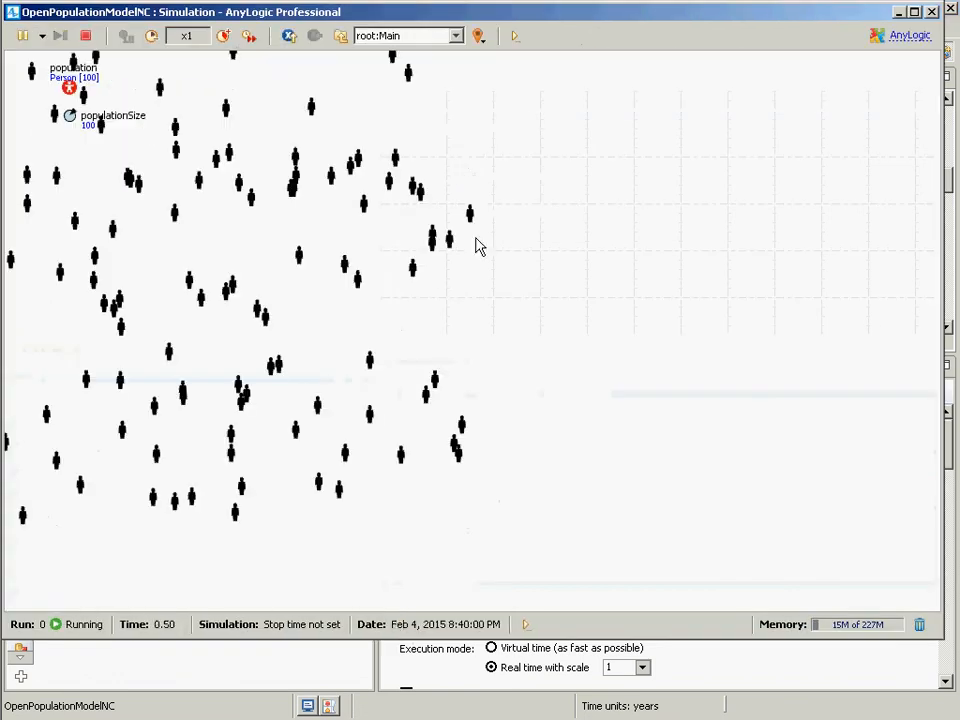
Step: Examine the sex, ethnicity and mother parameters of the agents from population[0] to population[6] in the running simulation
{"action": "left_click", "coordinate": [397, 40]}
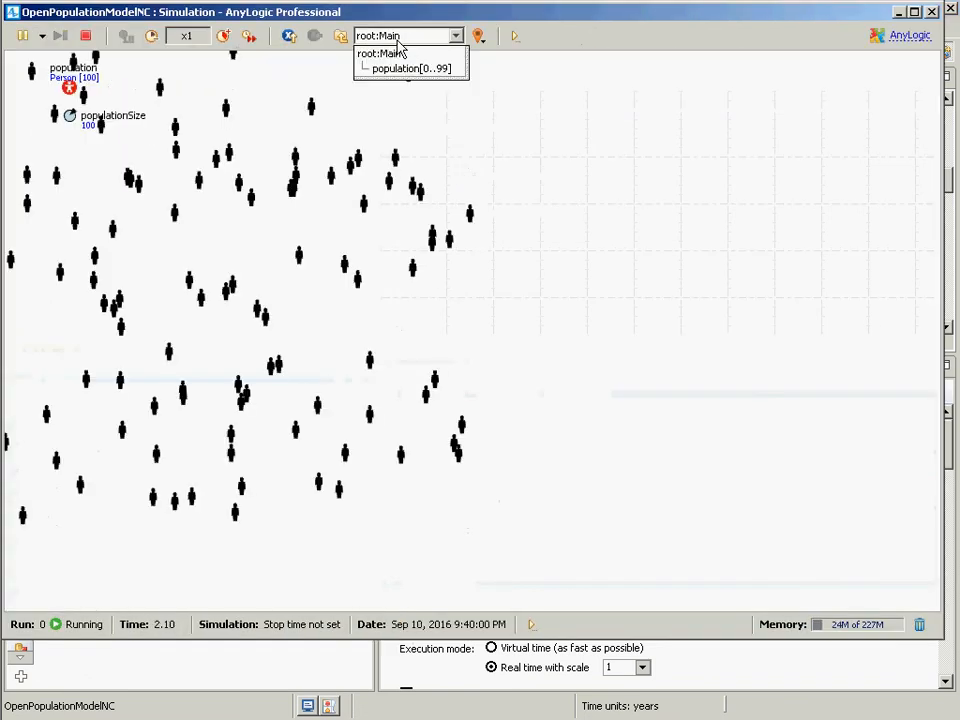
{"action": "left_click", "coordinate": [392, 71]}
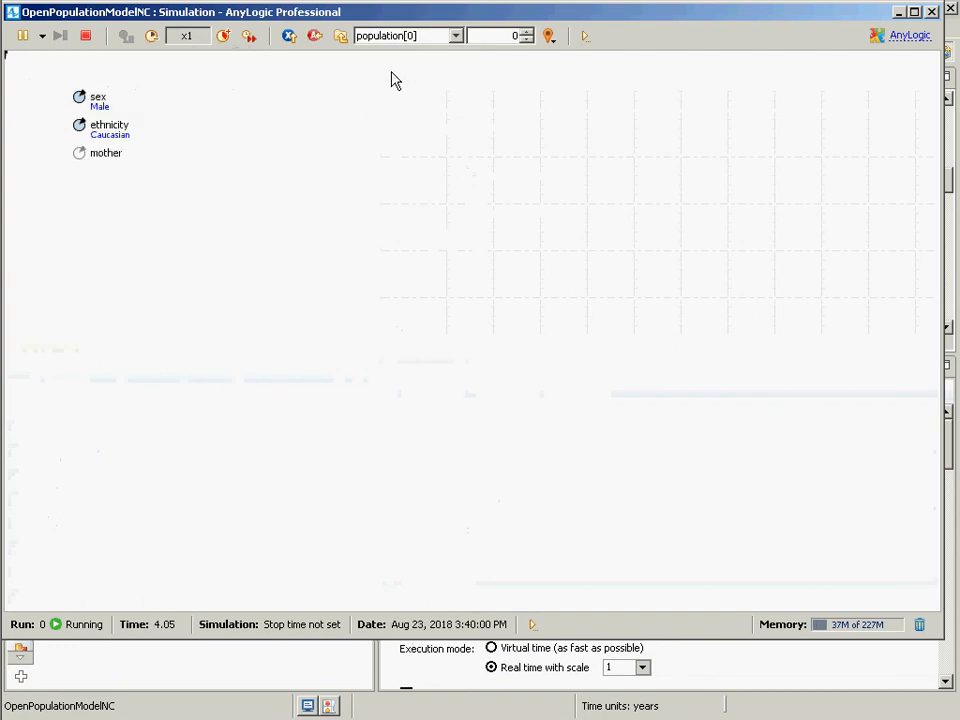
{"action": "left_click", "coordinate": [532, 34]}
{"action": "left_click", "coordinate": [532, 34]}
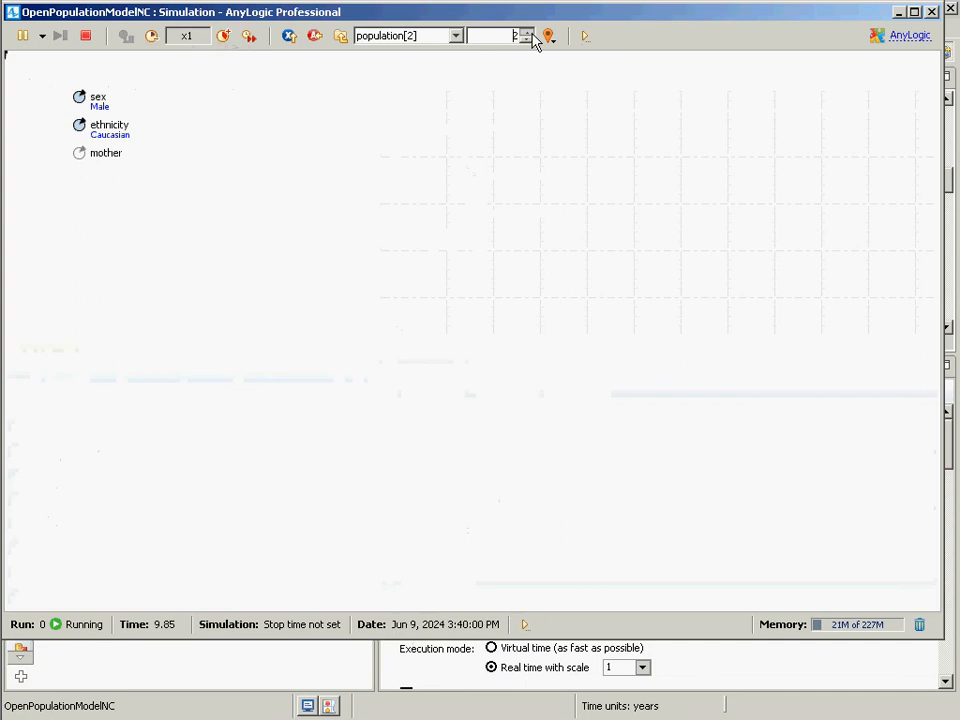
{"action": "left_click", "coordinate": [532, 34]}
{"action": "left_click", "coordinate": [532, 34]}
{"action": "left_click", "coordinate": [532, 34]}
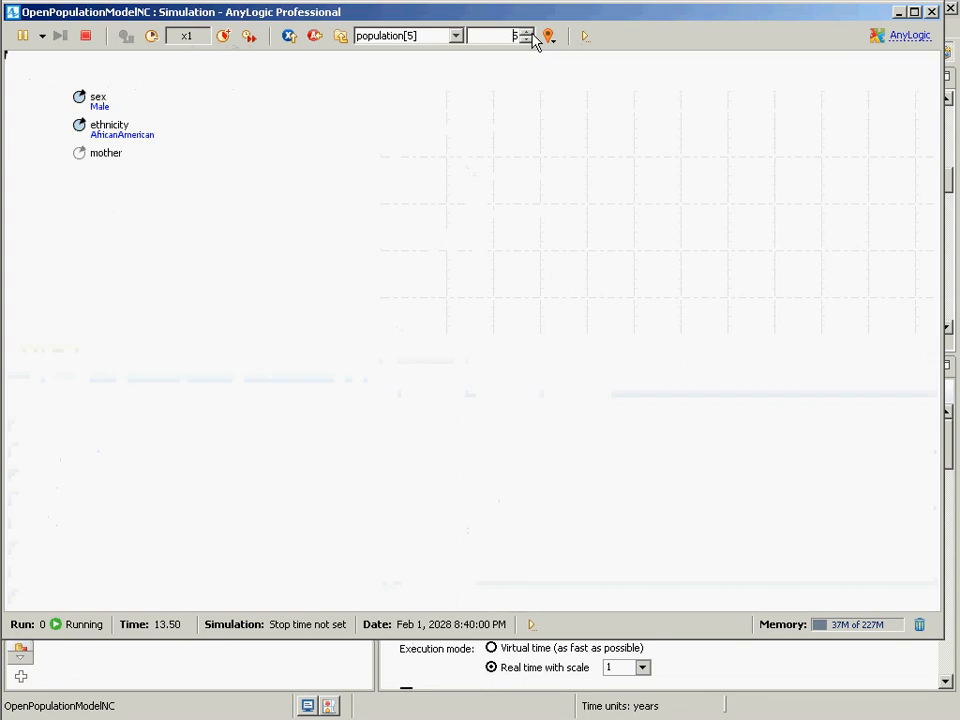
{"action": "left_click", "coordinate": [532, 34]}
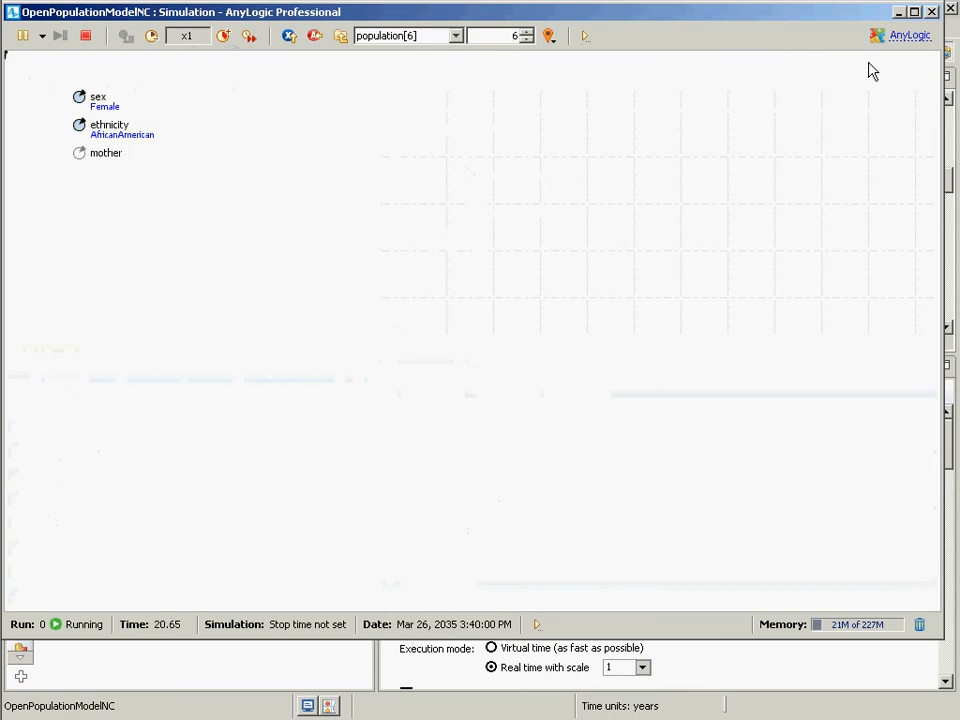
Step: Close the running simulation and review the parameter expressions of the population on Main
{"action": "left_click_drag", "start_coordinate": [943, 16], "coordinate": [935, 15]}
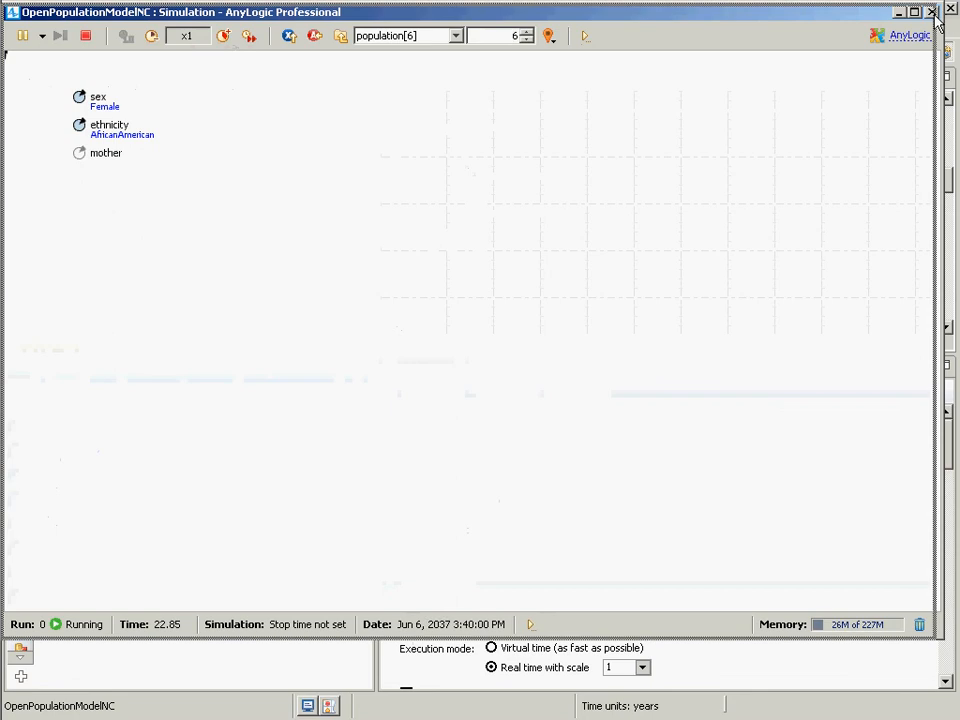
{"action": "left_click", "coordinate": [931, 12]}
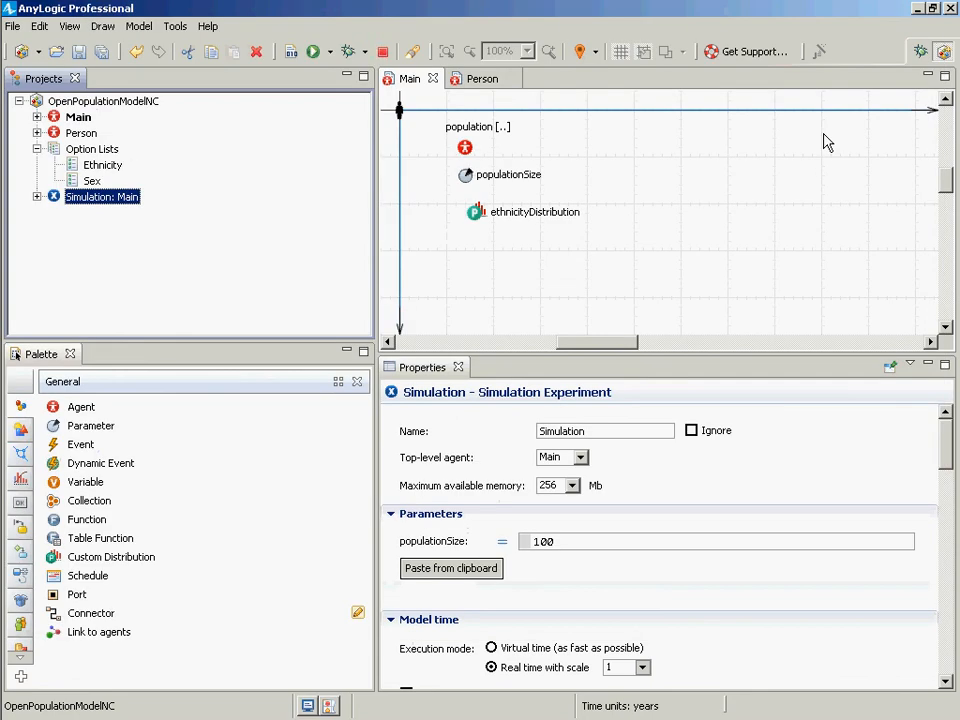
{"action": "left_click", "coordinate": [465, 149]}
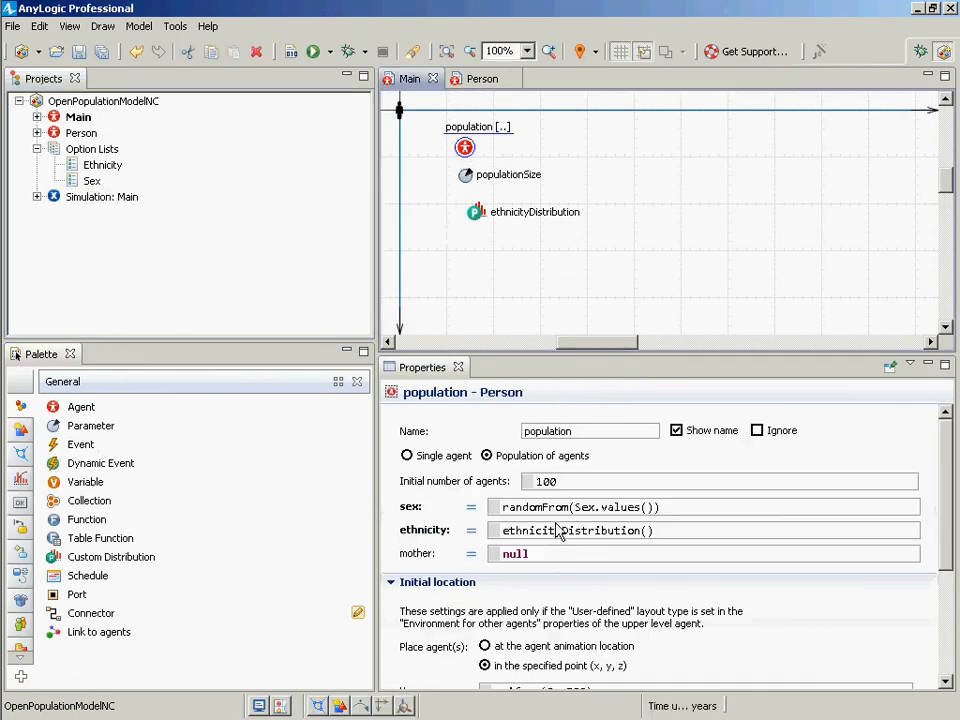
{"action": "left_click", "coordinate": [557, 532]}
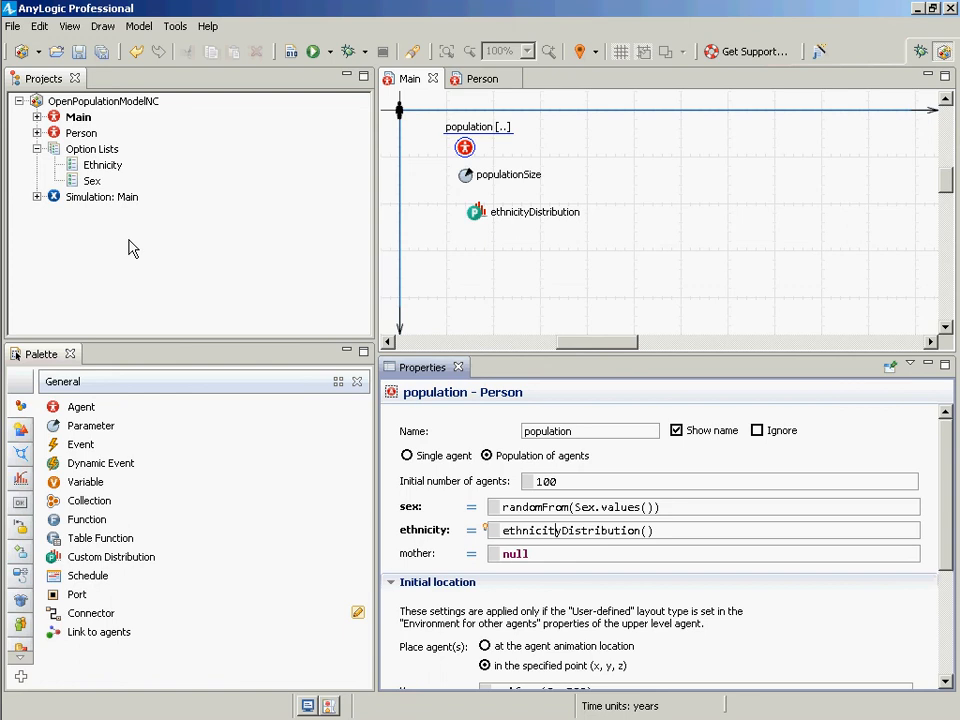
Step: Set Main's network type to Distance-based with a connection range of 75, and save the model
{"action": "left_click", "coordinate": [66, 119]}
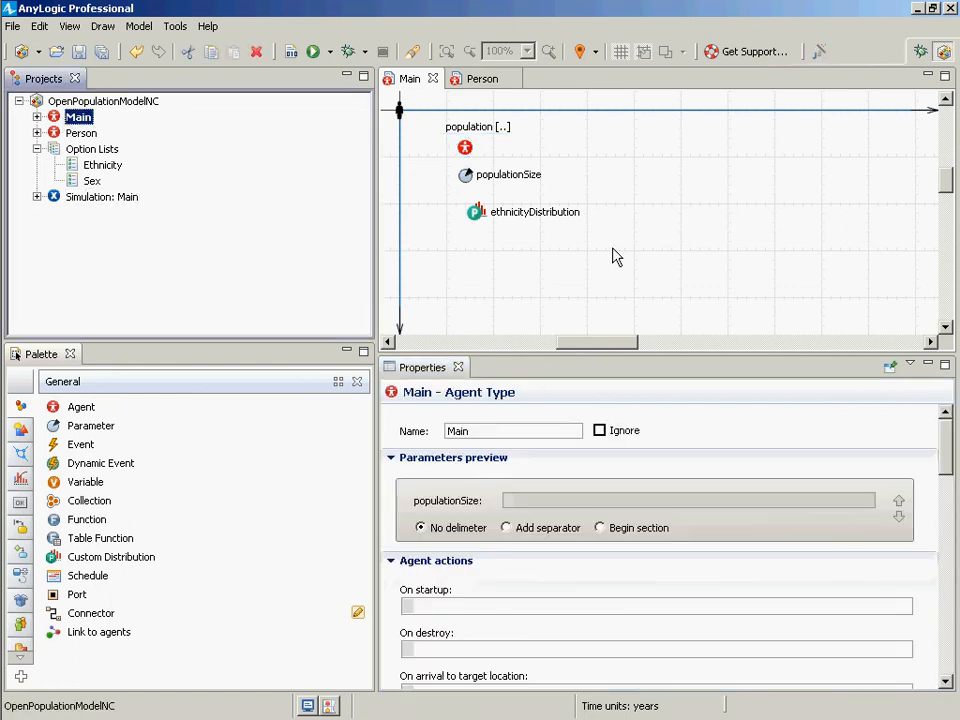
{"action": "left_click_drag", "start_coordinate": [950, 470], "coordinate": [936, 634]}
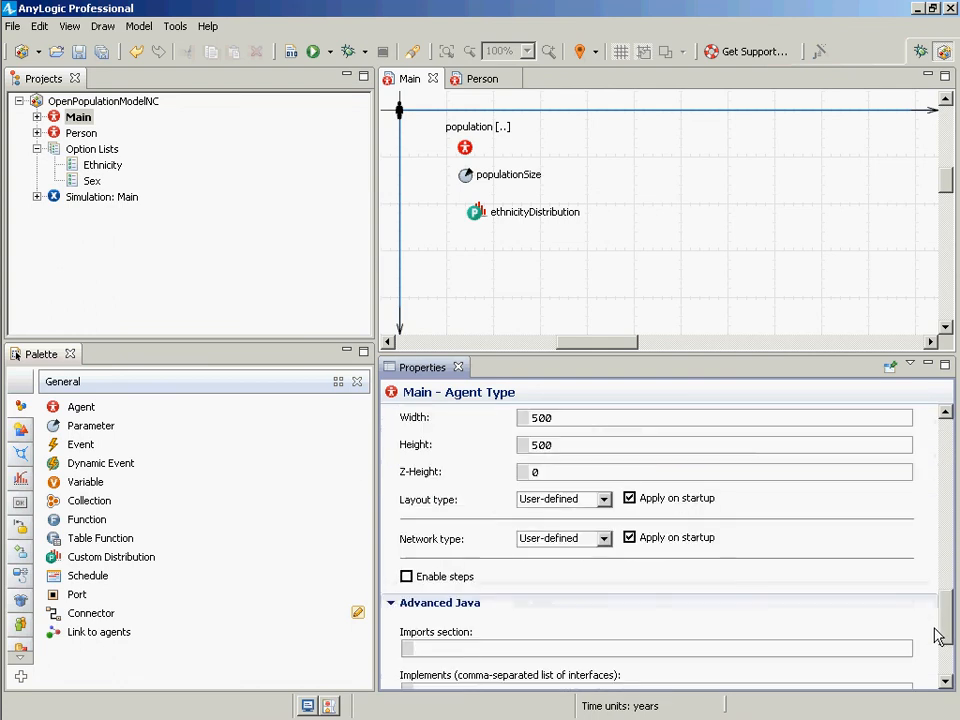
{"action": "left_click", "coordinate": [604, 538]}
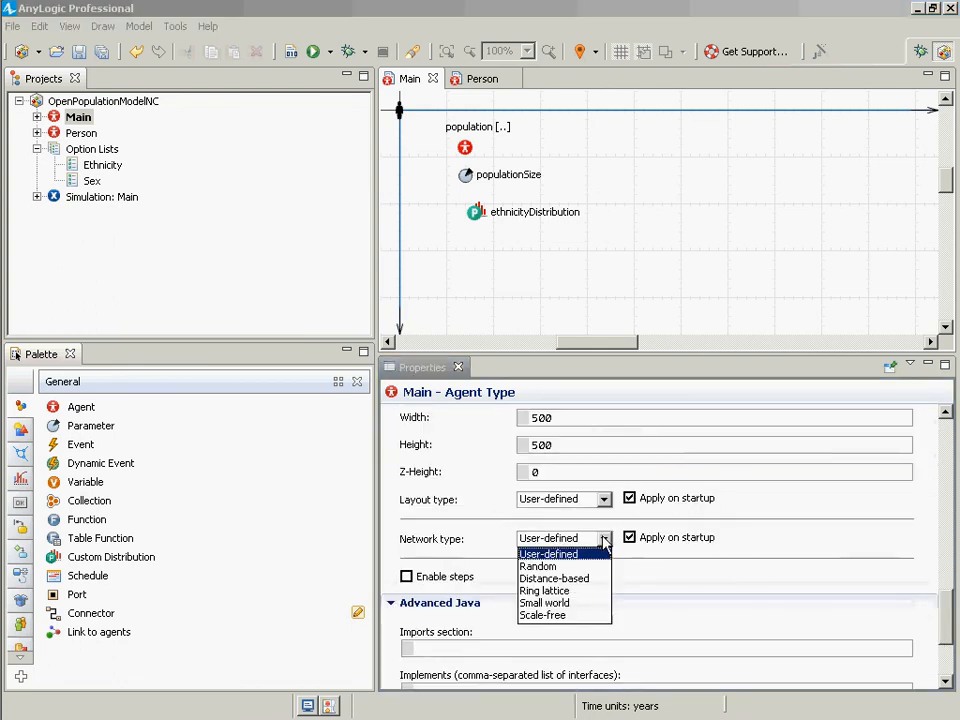
{"action": "left_click", "coordinate": [553, 578]}
{"action": "left_click_drag", "start_coordinate": [566, 568], "coordinate": [475, 567]}
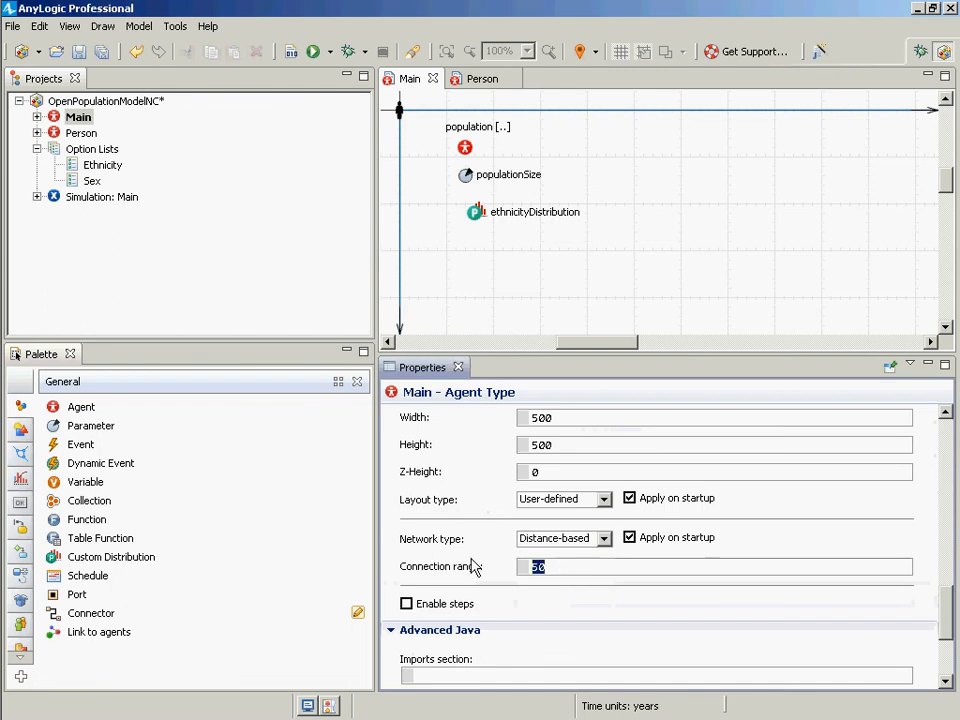
{"action": "type", "text": "75"}
{"action": "key", "text": "ctrl+s"}
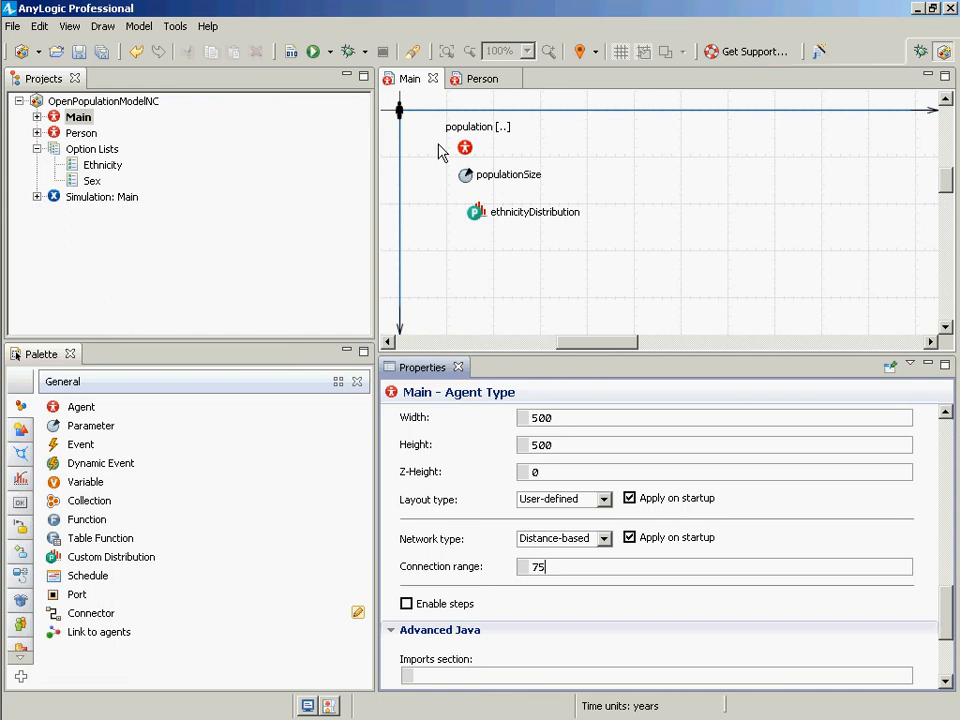
Step: In the Person agent type, enable drawing a line connecting agents for the connections link, and save the model
{"action": "double_click", "coordinate": [84, 133]}
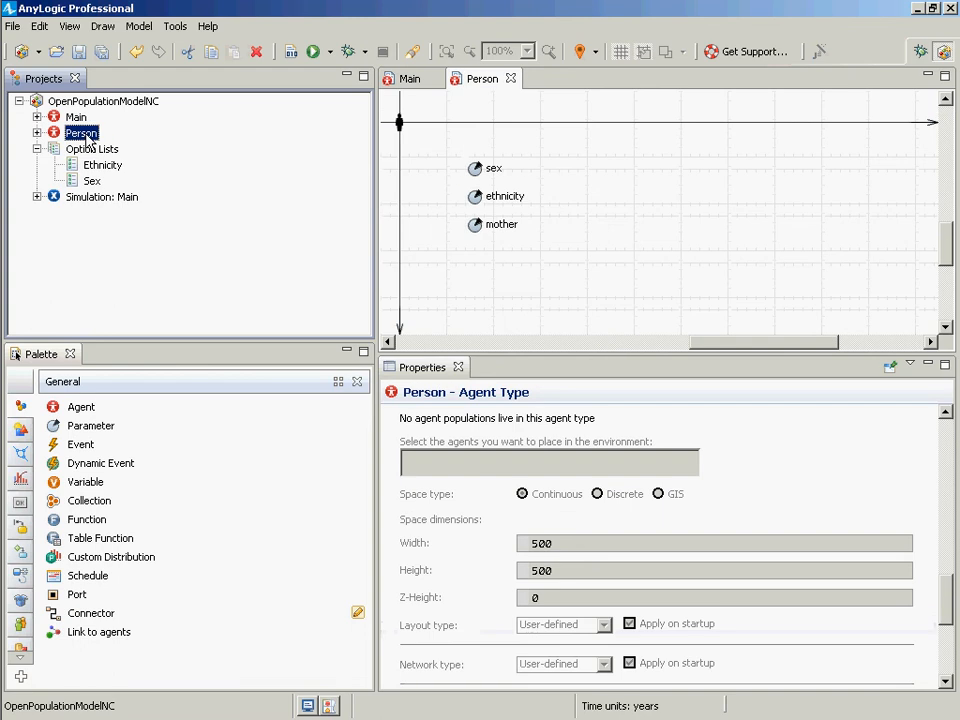
{"action": "left_click", "coordinate": [945, 98]}
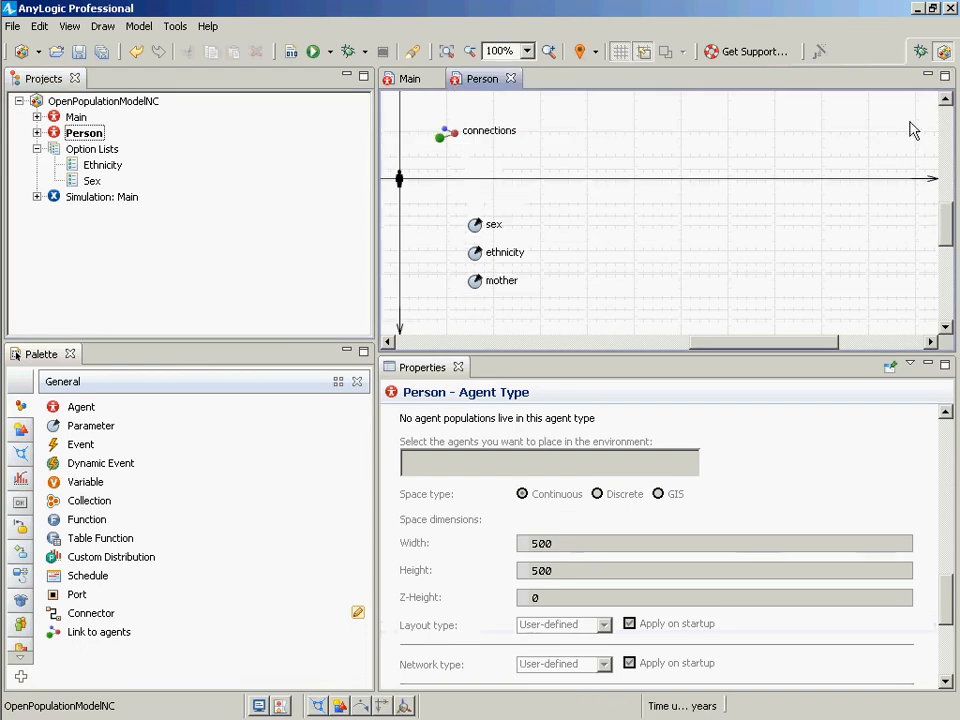
{"action": "left_click", "coordinate": [442, 137]}
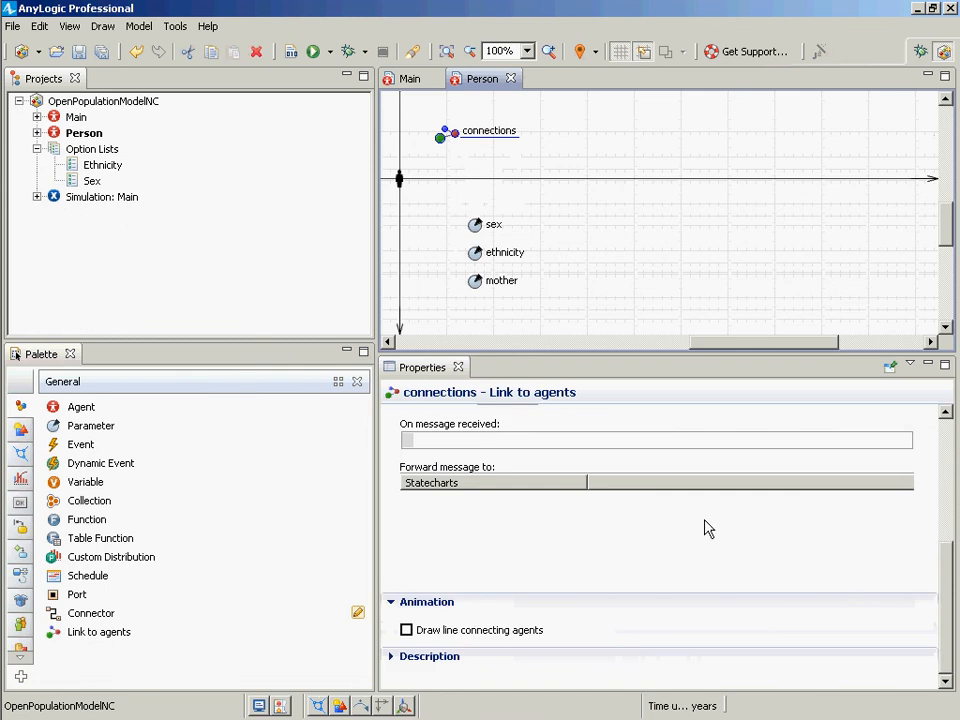
{"action": "left_click", "coordinate": [943, 491]}
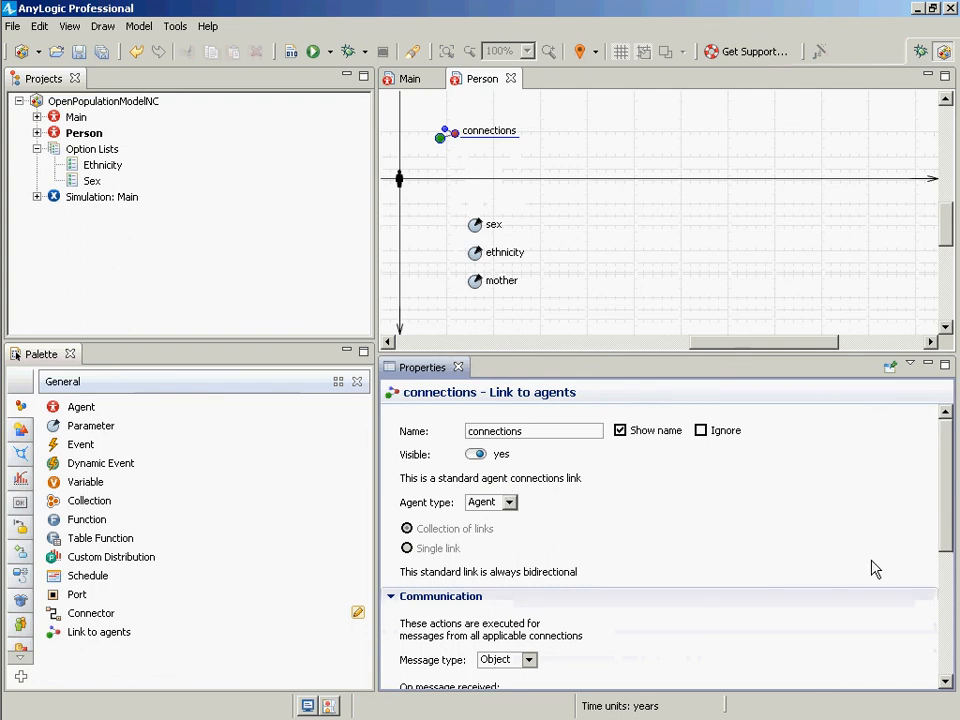
{"action": "left_click_drag", "start_coordinate": [946, 495], "coordinate": [958, 547]}
{"action": "scroll", "coordinate": [640, 530], "scroll_direction": "down", "scroll_amount": 2}
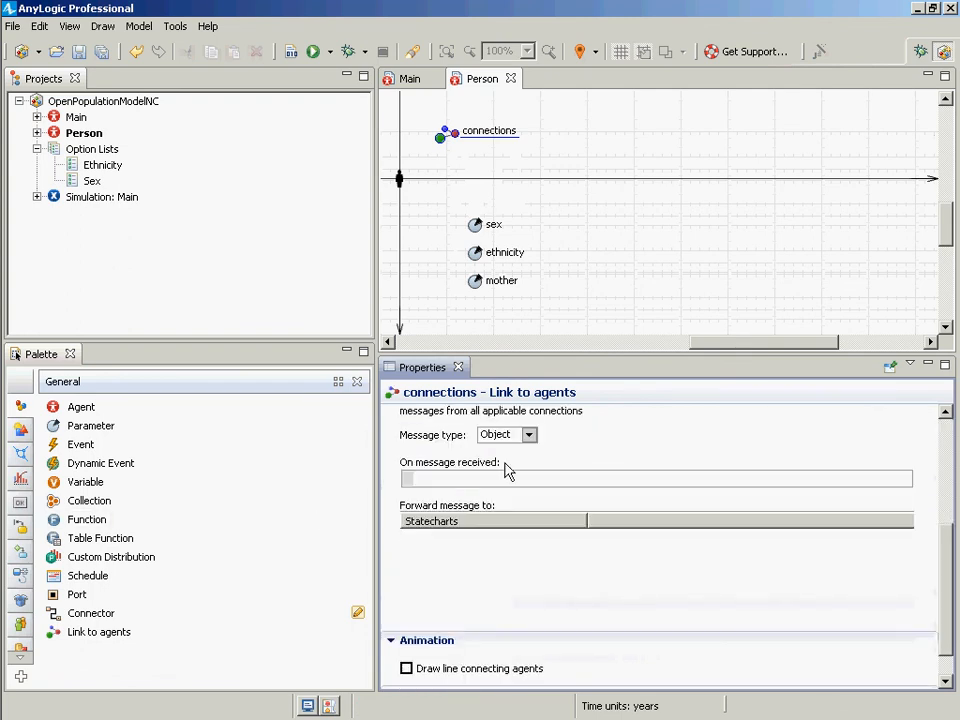
{"action": "scroll", "coordinate": [448, 536], "scroll_direction": "down", "scroll_amount": 1}
{"action": "left_click", "coordinate": [407, 631]}
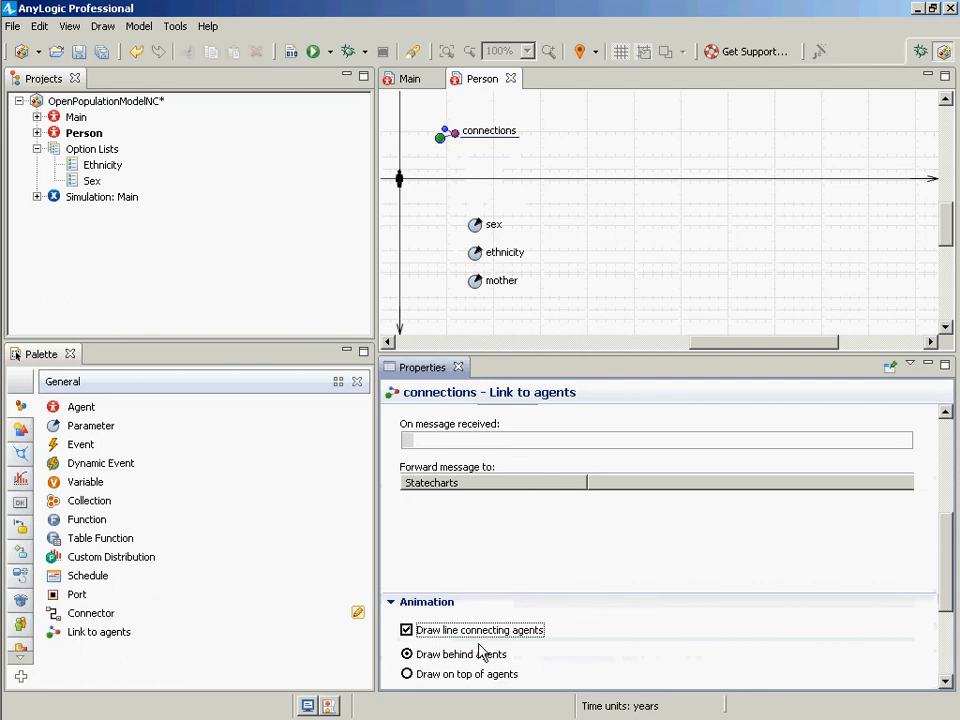
{"action": "key", "text": "ctrl+s"}
Step: Review Main's space and network settings and the line animation settings of Person's connections link
{"action": "left_click", "coordinate": [63, 121]}
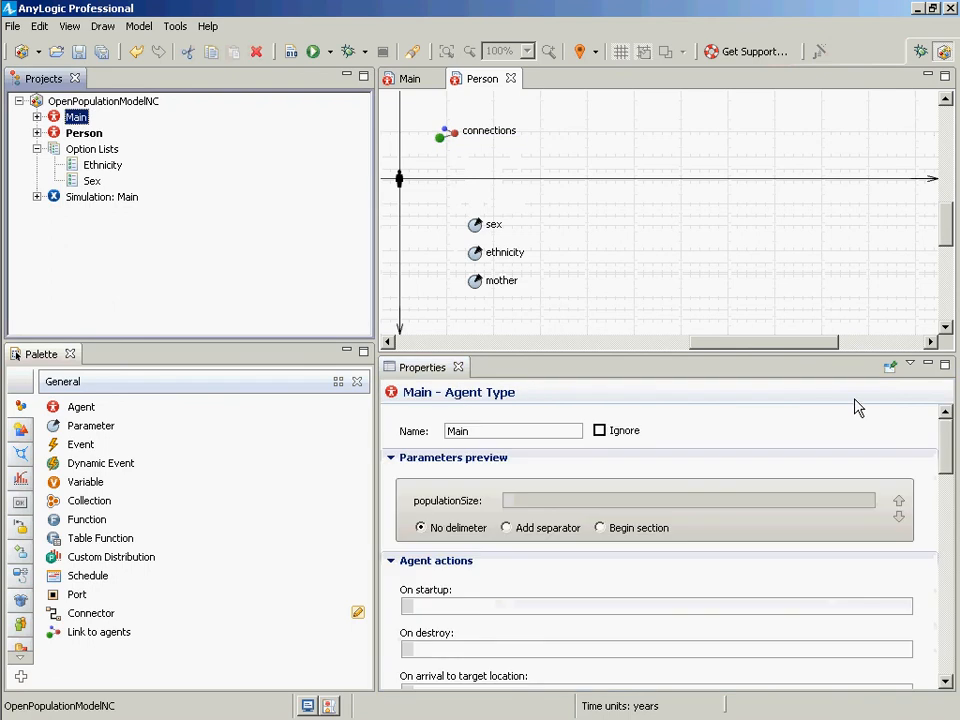
{"action": "scroll", "coordinate": [945, 441], "scroll_direction": "down", "scroll_amount": 10}
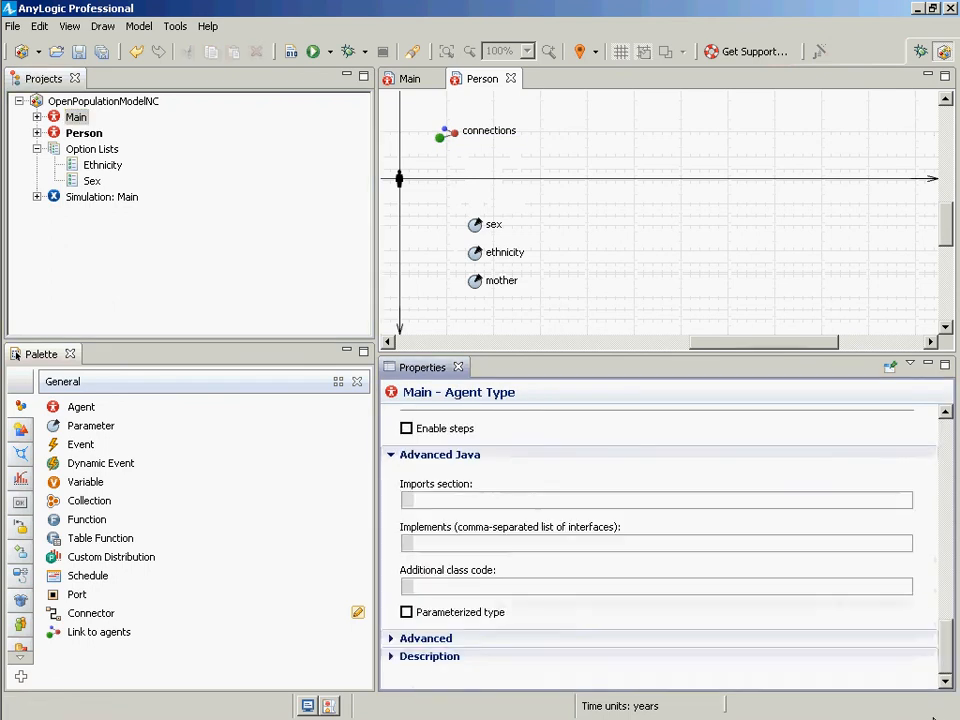
{"action": "scroll", "coordinate": [945, 441], "scroll_direction": "up", "scroll_amount": 10}
{"action": "left_click_drag", "start_coordinate": [957, 717], "coordinate": [955, 612]}
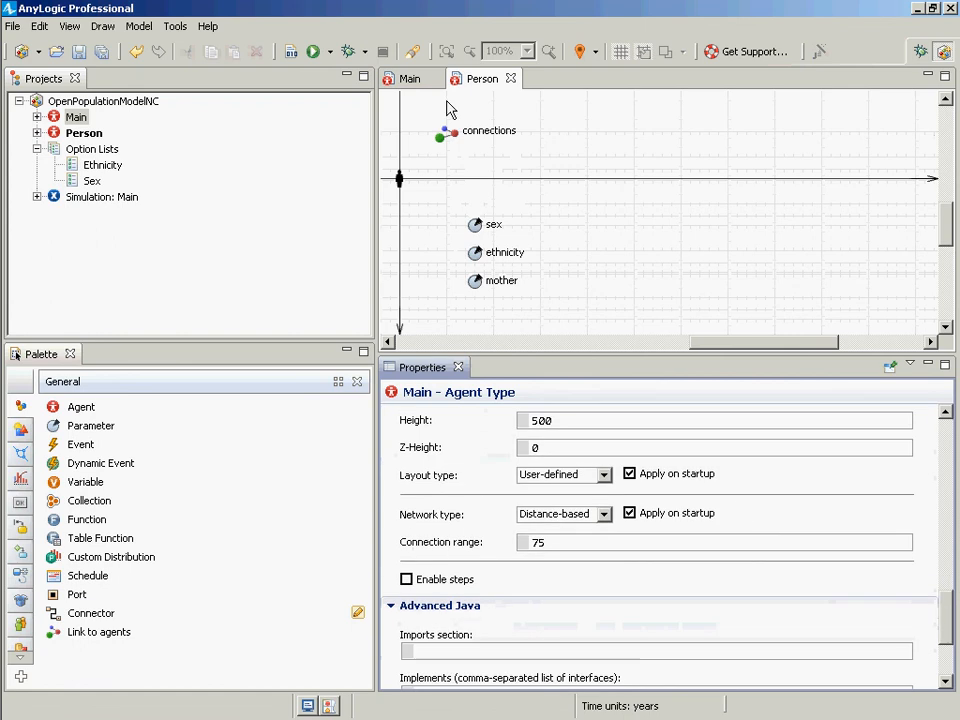
{"action": "left_click", "coordinate": [442, 142]}
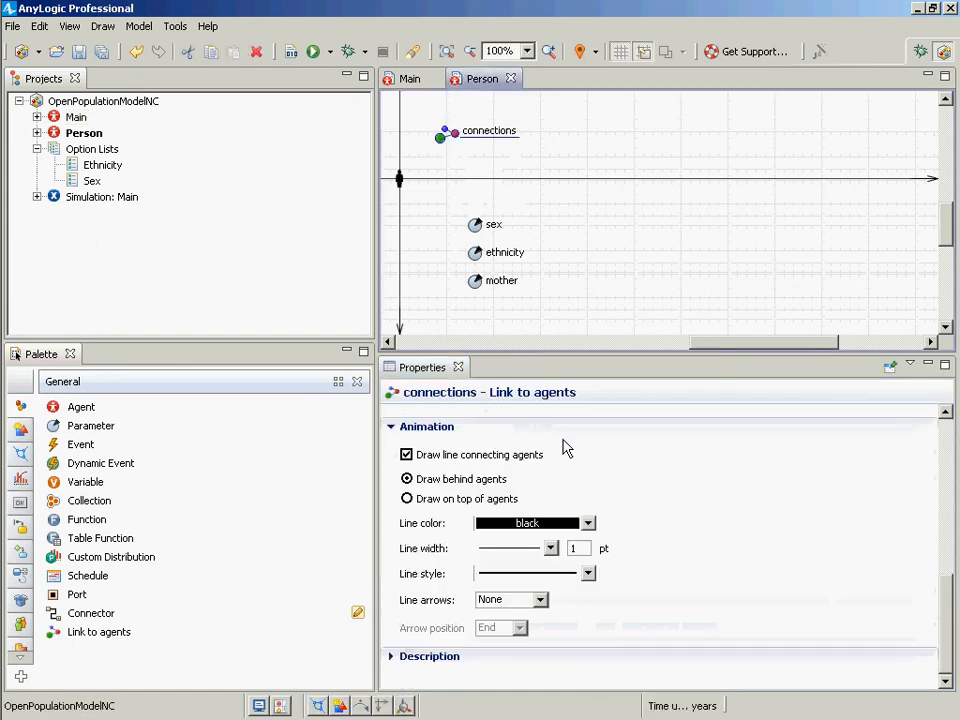
{"action": "left_click", "coordinate": [953, 606]}
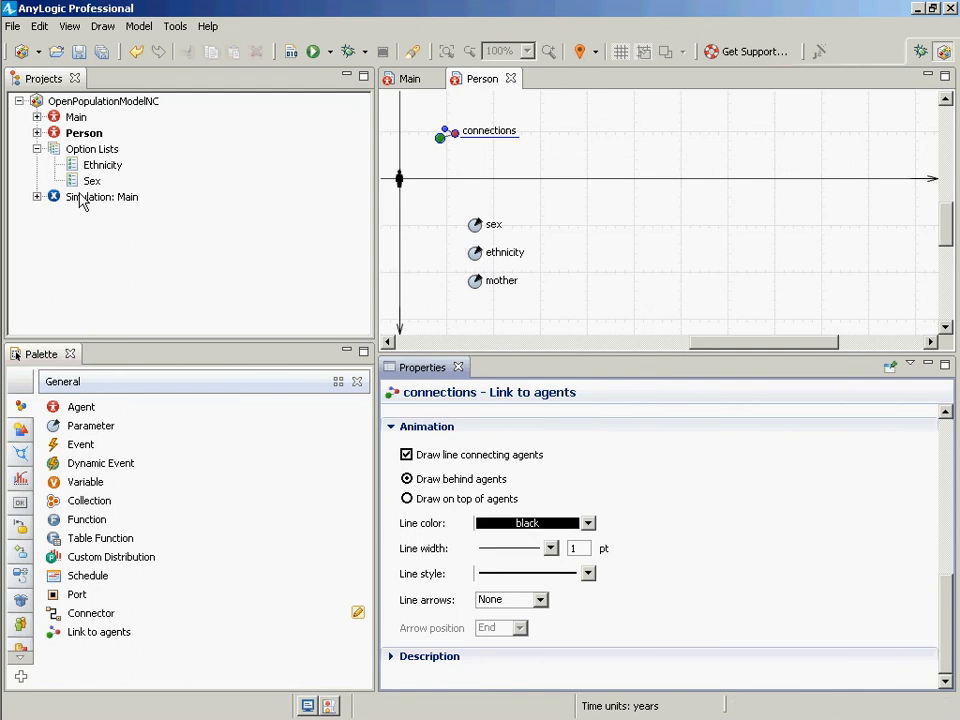
{"action": "left_click", "coordinate": [68, 132]}
{"action": "left_click", "coordinate": [72, 117]}
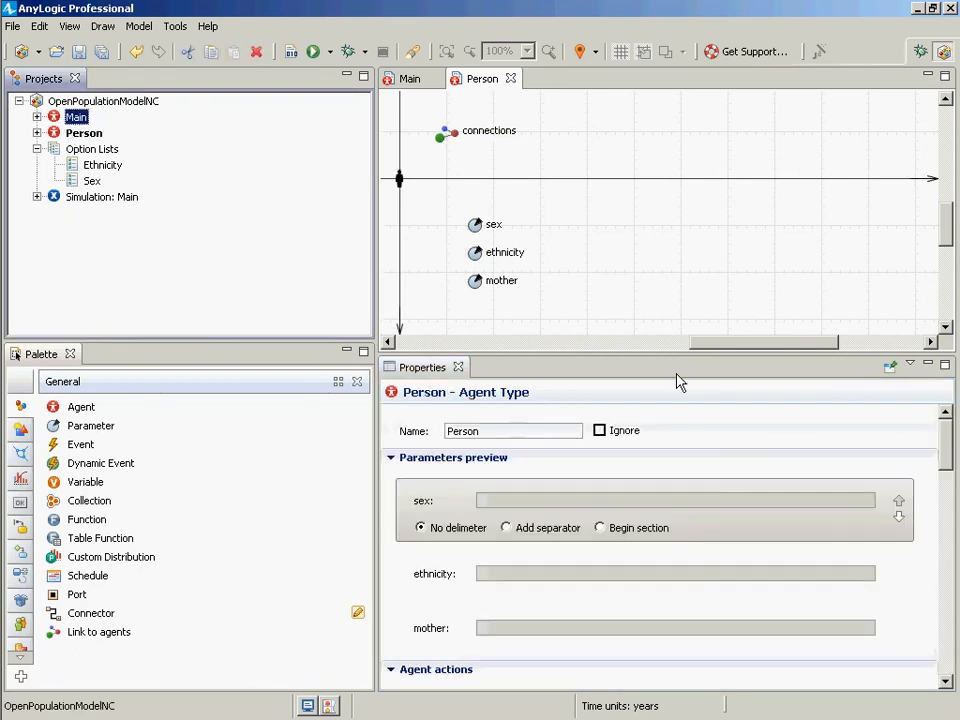
{"action": "left_click_drag", "start_coordinate": [943, 445], "coordinate": [930, 615]}
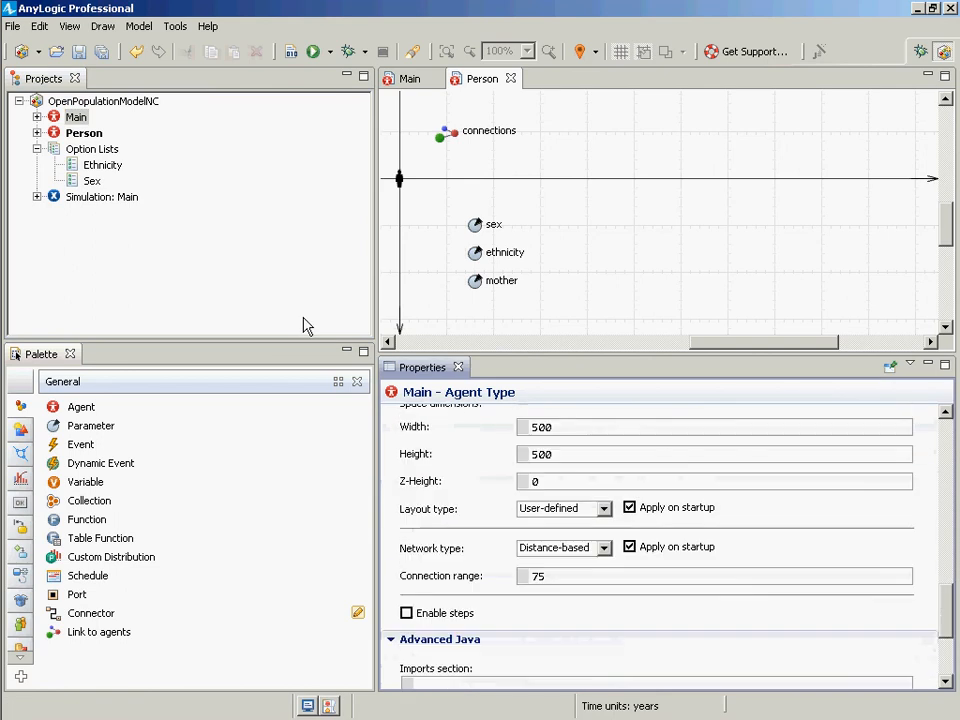
Step: Run the Simulation experiment, examine the connection lines between the agents, close the simulation window and save the model
{"action": "right_click", "coordinate": [124, 194]}
{"action": "left_click", "coordinate": [162, 399]}
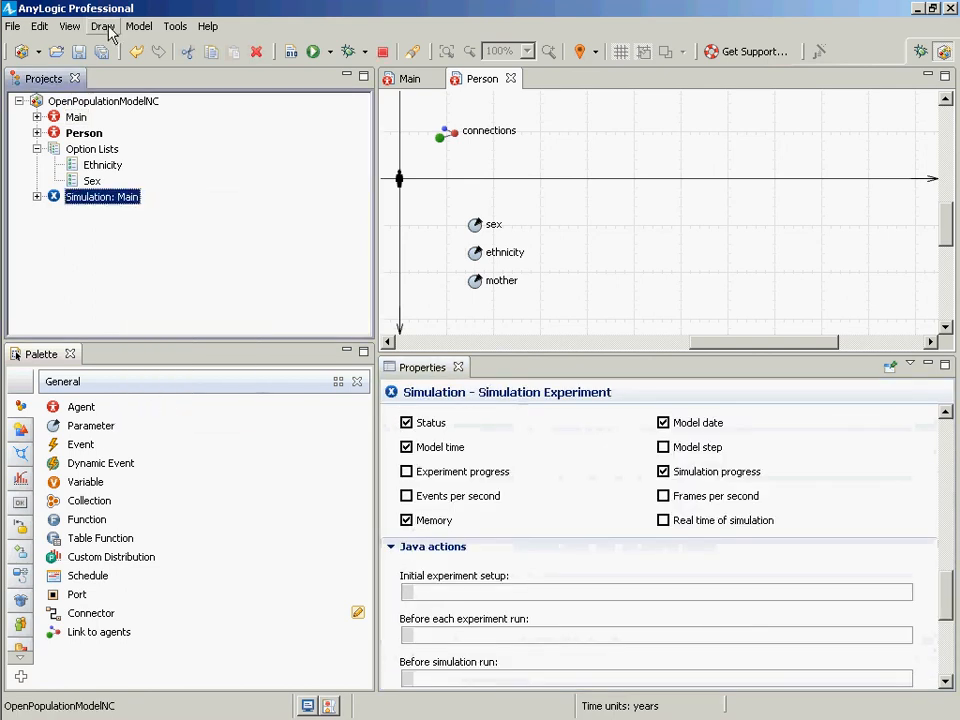
{"action": "left_click", "coordinate": [118, 143]}
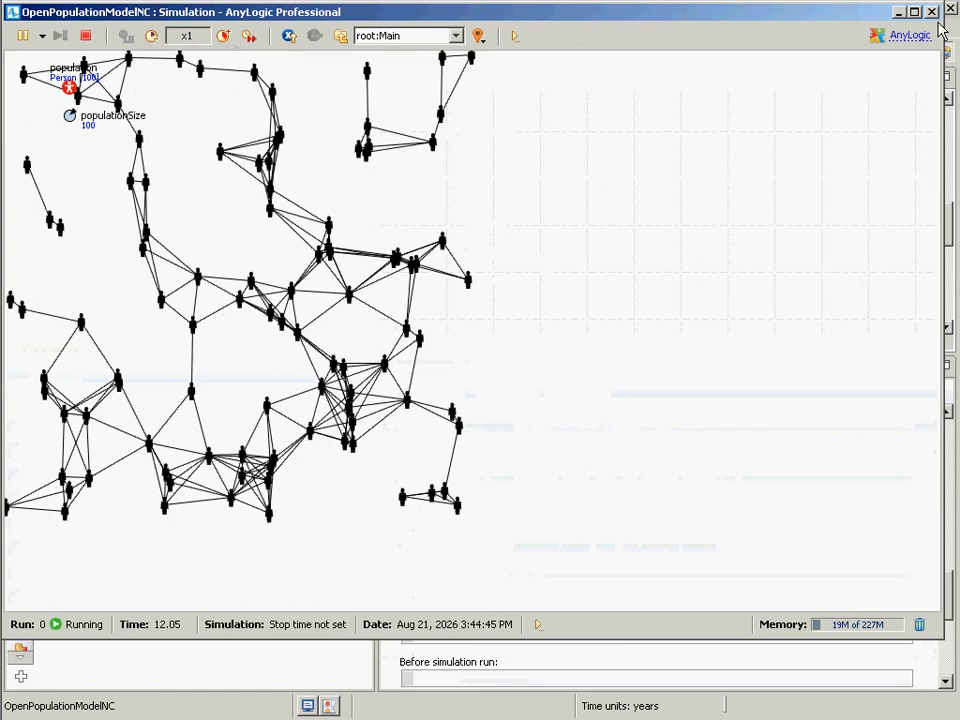
{"action": "left_click", "coordinate": [895, 11]}
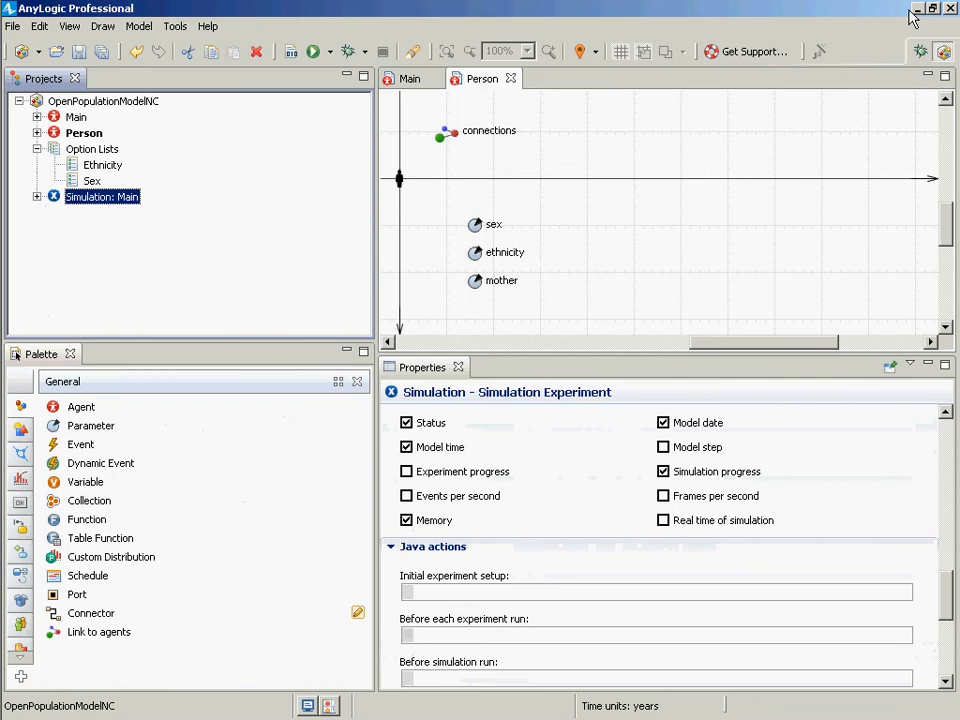
{"action": "key", "text": "ctrl+s"}
{"action": "left_click", "coordinate": [86, 428]}
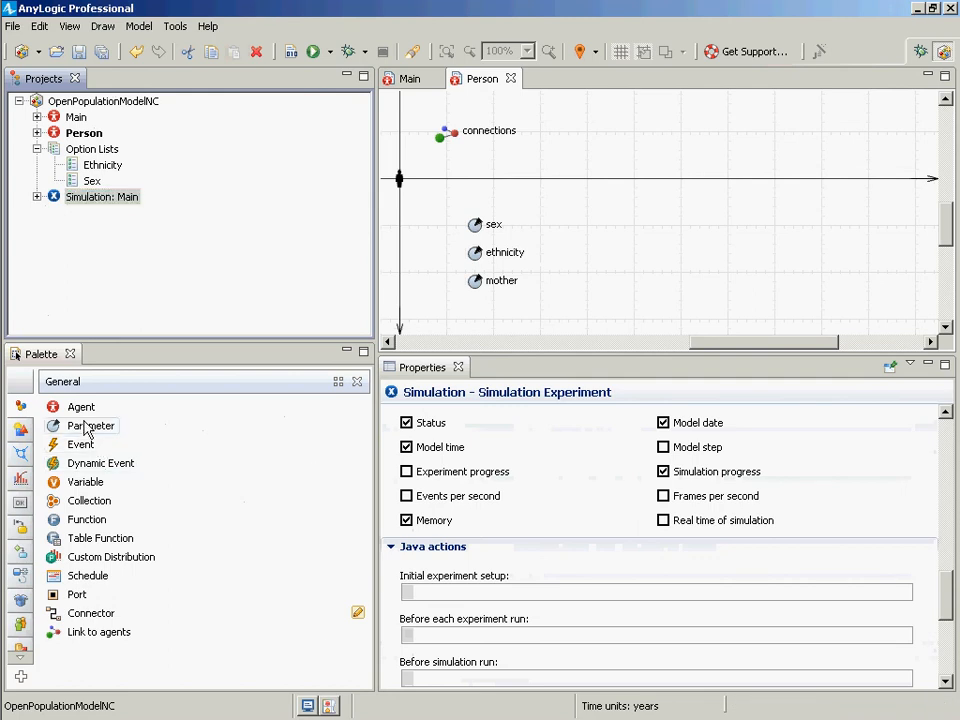
{"action": "left_click_drag", "start_coordinate": [86, 428], "coordinate": [477, 327]}
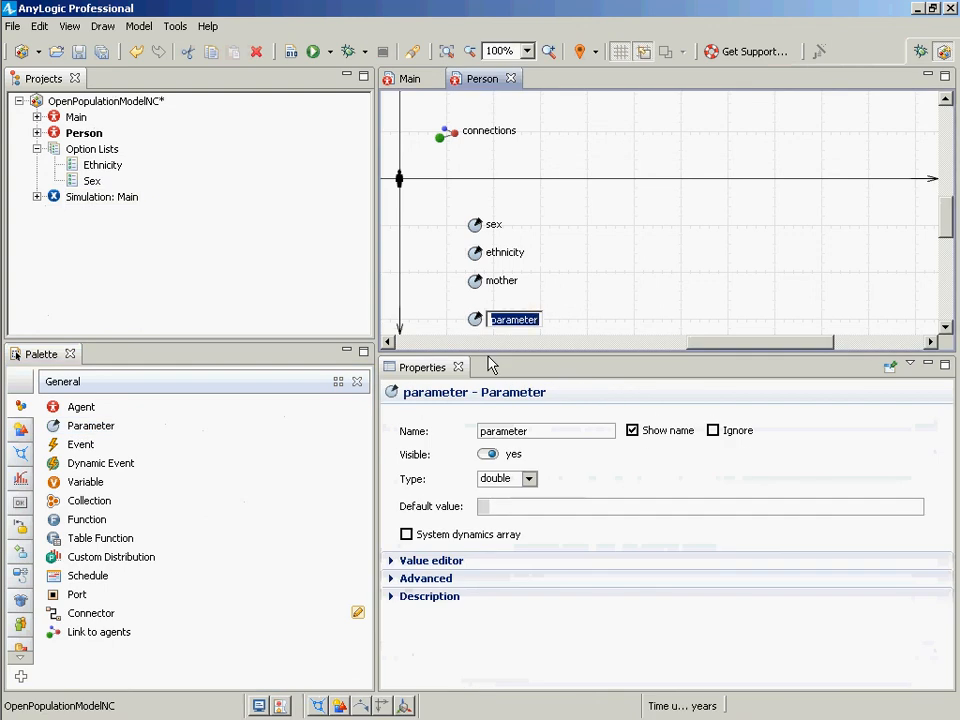
{"action": "key", "text": "Return"}
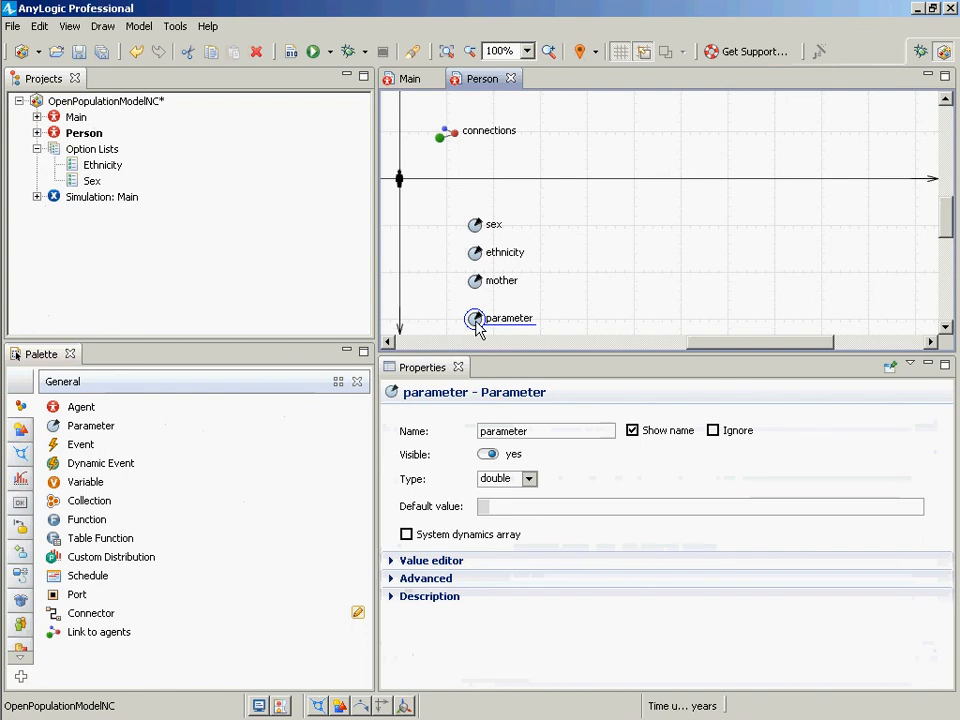
{"action": "key", "text": "Delete"}
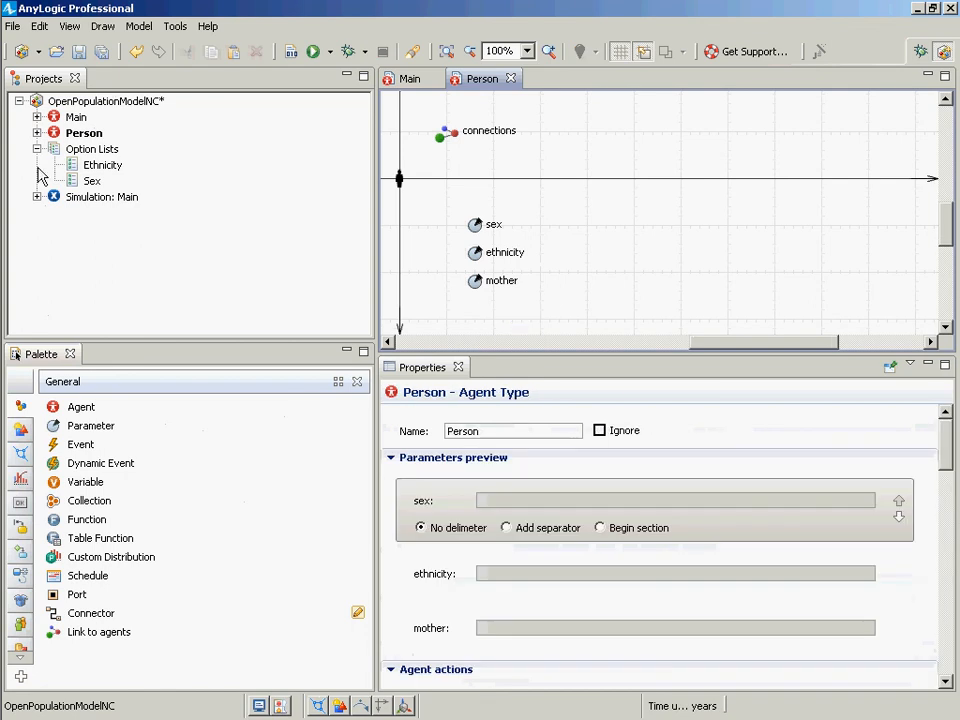
Step: Review the animation settings of Person's connections link and save the model
{"action": "left_click", "coordinate": [62, 133]}
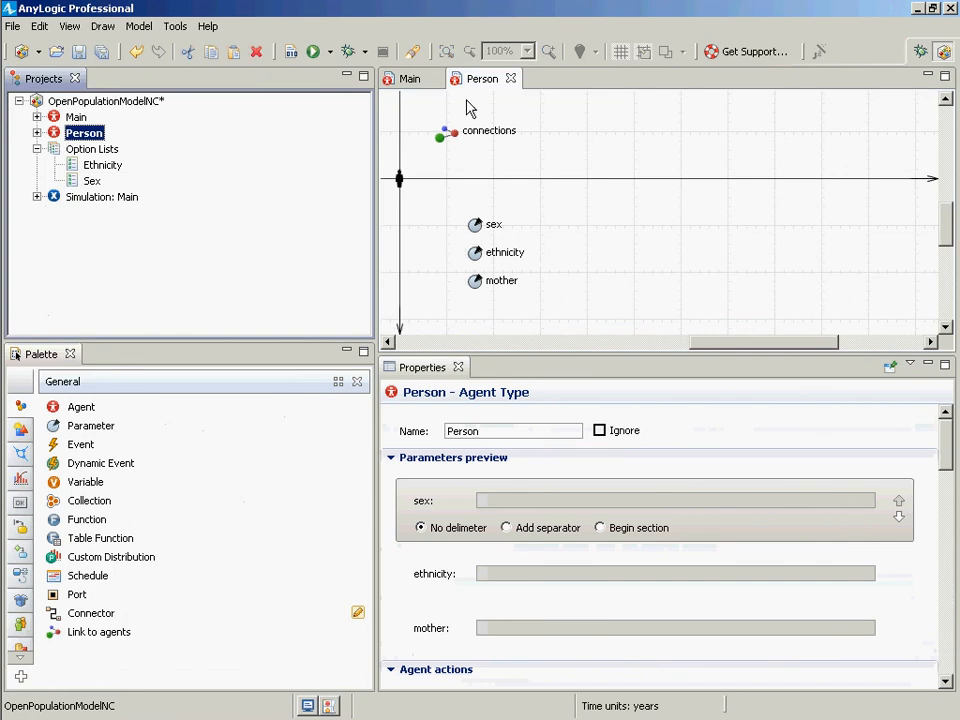
{"action": "left_click", "coordinate": [445, 148]}
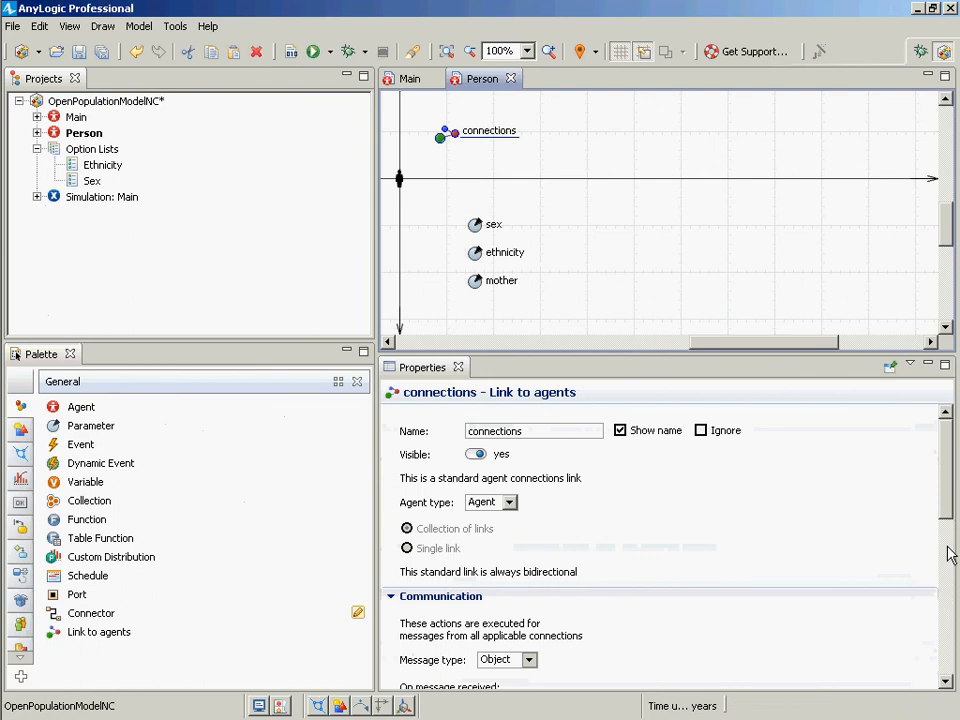
{"action": "scroll", "coordinate": [948, 558], "scroll_direction": "down", "scroll_amount": 5}
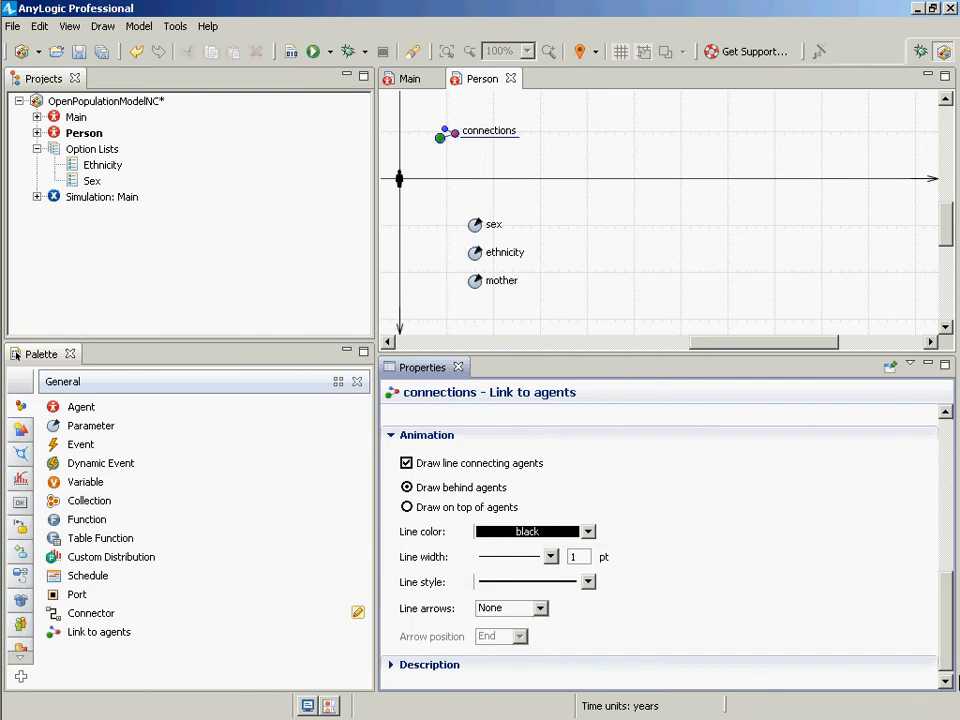
{"action": "mouse_move", "coordinate": [946, 600]}
{"action": "left_mouse_down"}
{"action": "mouse_move", "coordinate": [955, 380]}
{"action": "mouse_move", "coordinate": [923, 632]}
{"action": "left_mouse_up"}
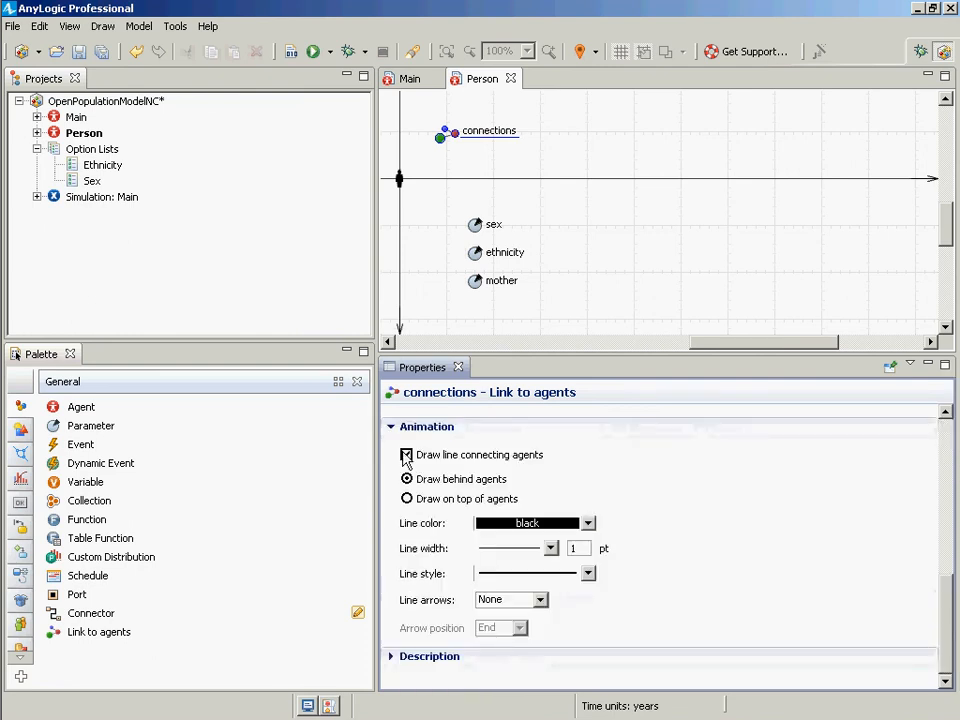
{"action": "key", "text": "ctrl+s"}
Step: Open the Main agent type and add a parameter named immigrationRate below ethnicityDistribution
{"action": "double_click", "coordinate": [72, 118]}
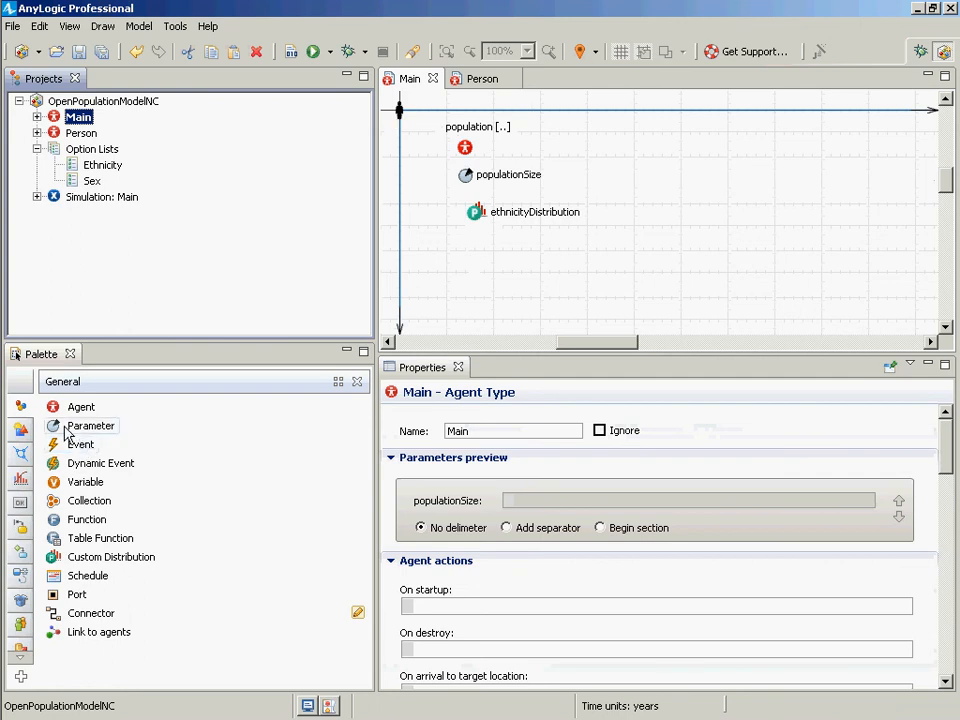
{"action": "left_click_drag", "start_coordinate": [62, 428], "coordinate": [469, 285]}
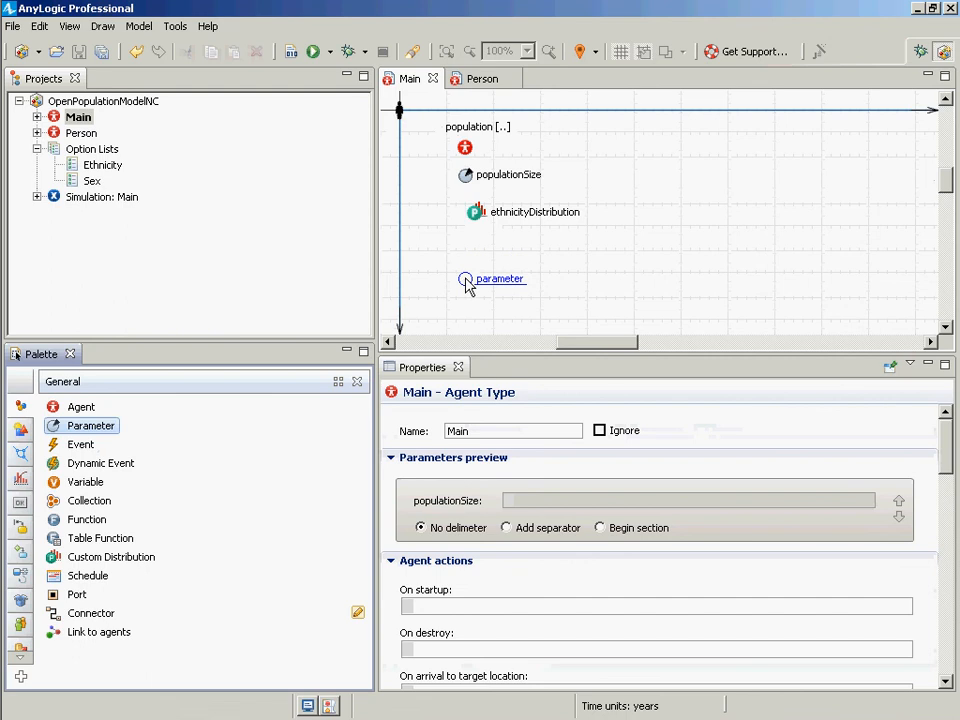
{"action": "type", "text": "imm"}
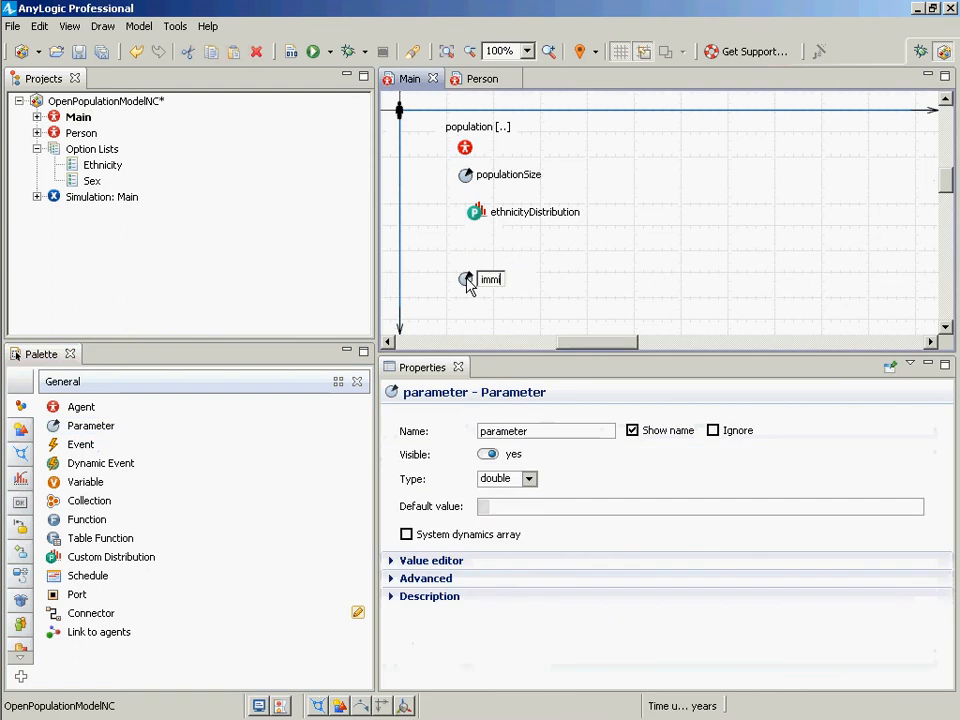
{"action": "type", "text": "igrationR"}
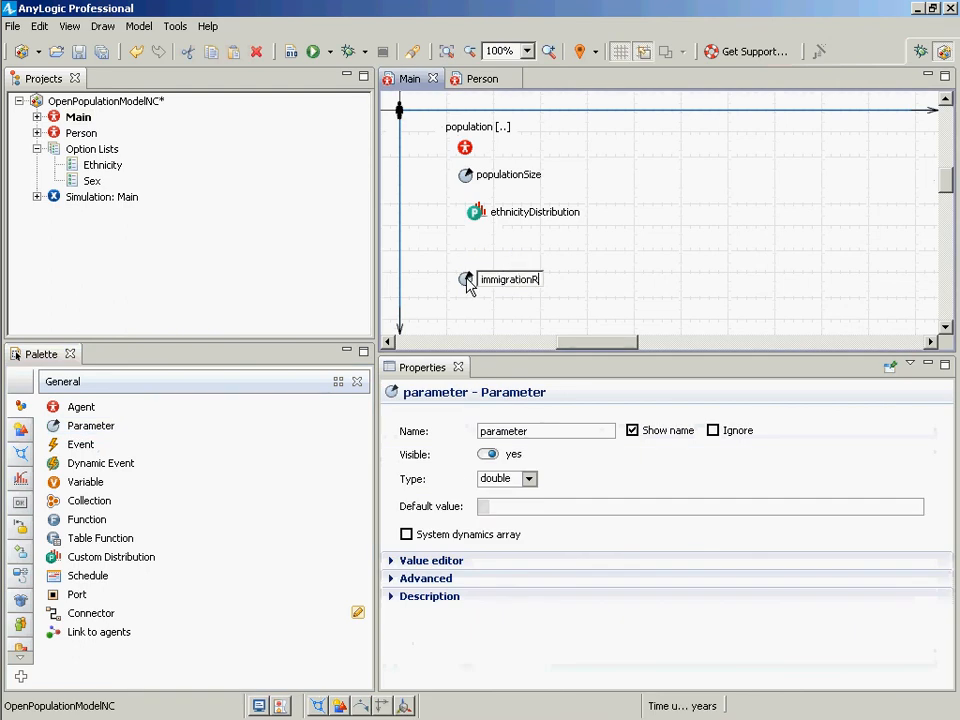
{"action": "type", "text": "ate"}
{"action": "key", "text": "Return"}
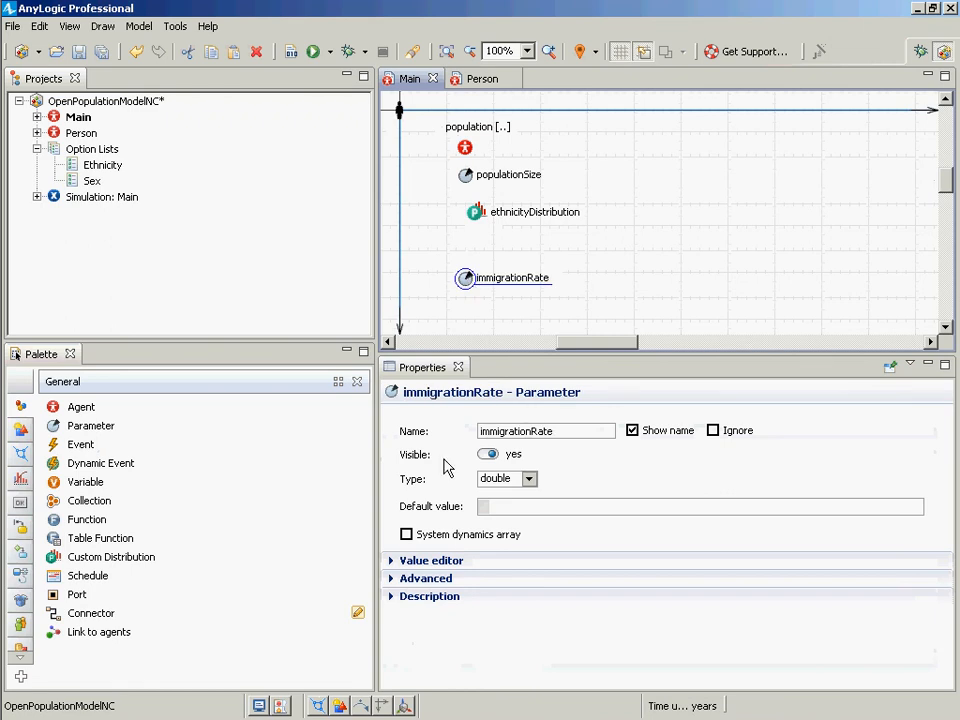
Step: Set the default value of immigrationRate to 10 / (1.0*month())
{"action": "left_click", "coordinate": [525, 511]}
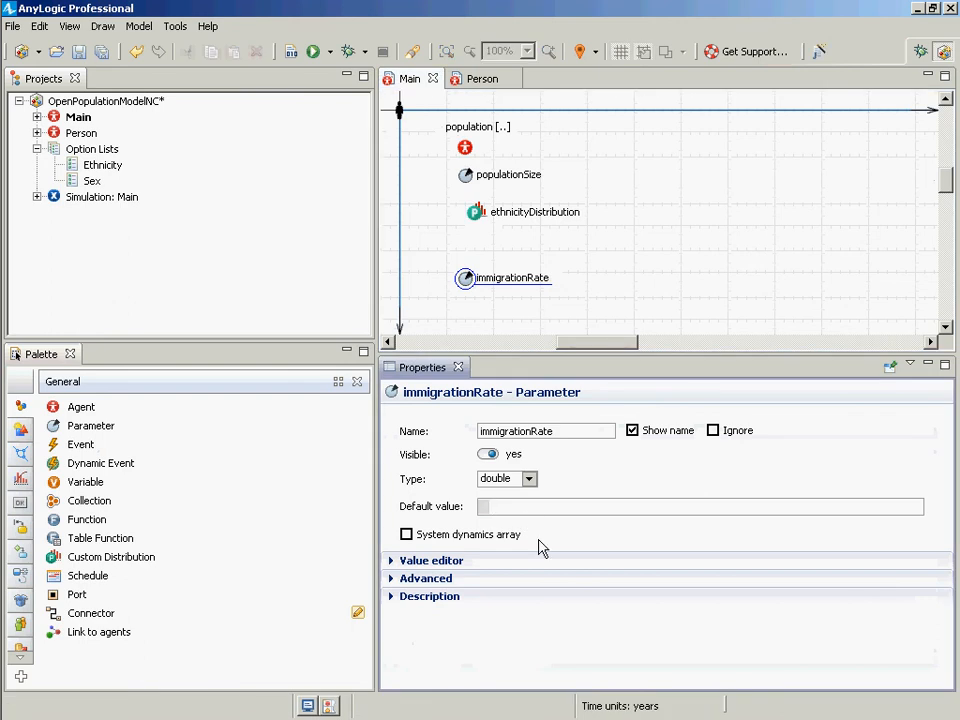
{"action": "type", "text": "10"}
{"action": "key", "text": "BackSpace"}
{"action": "key", "text": "BackSpace"}
{"action": "type", "text": "10 / (1.0*month(("}
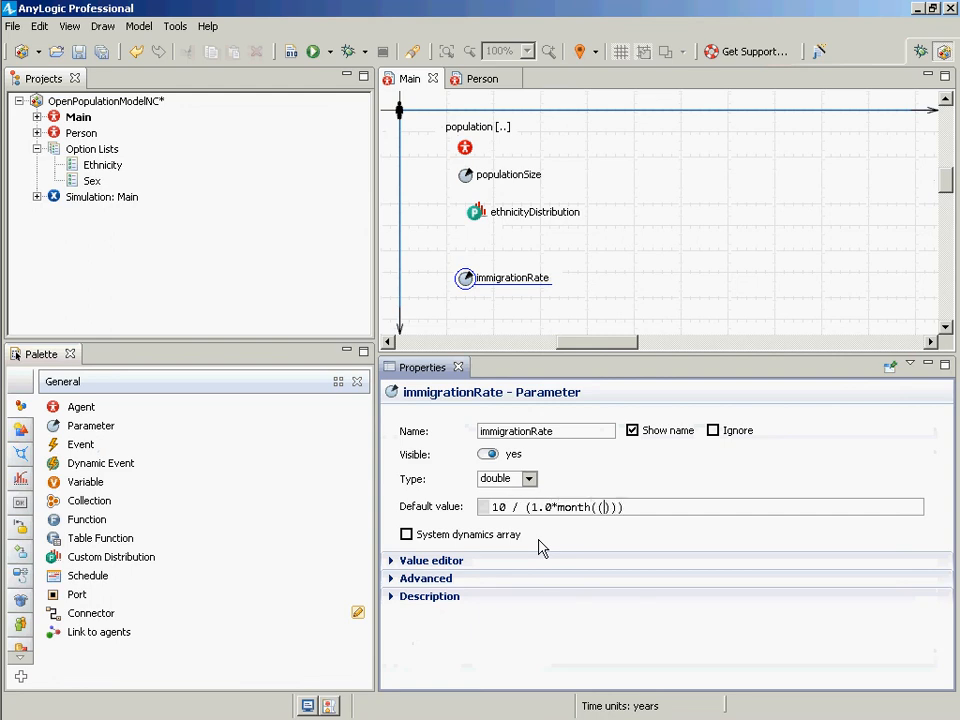
{"action": "key", "text": "BackSpace"}
{"action": "type", "text": ")"}
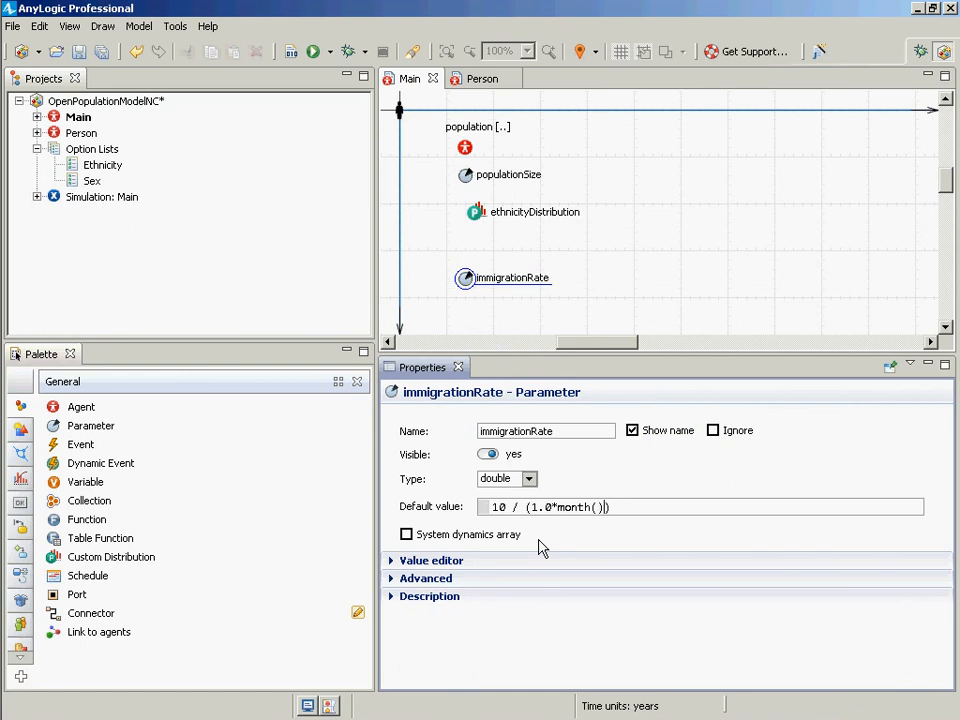
Step: Copy the default value expression of immigrationRate into Notepad, replacing the text there, and highlight it for inspection
{"action": "key", "text": "ctrl+a"}
{"action": "key", "text": "ctrl+c"}
{"action": "key", "text": "alt+Tab"}
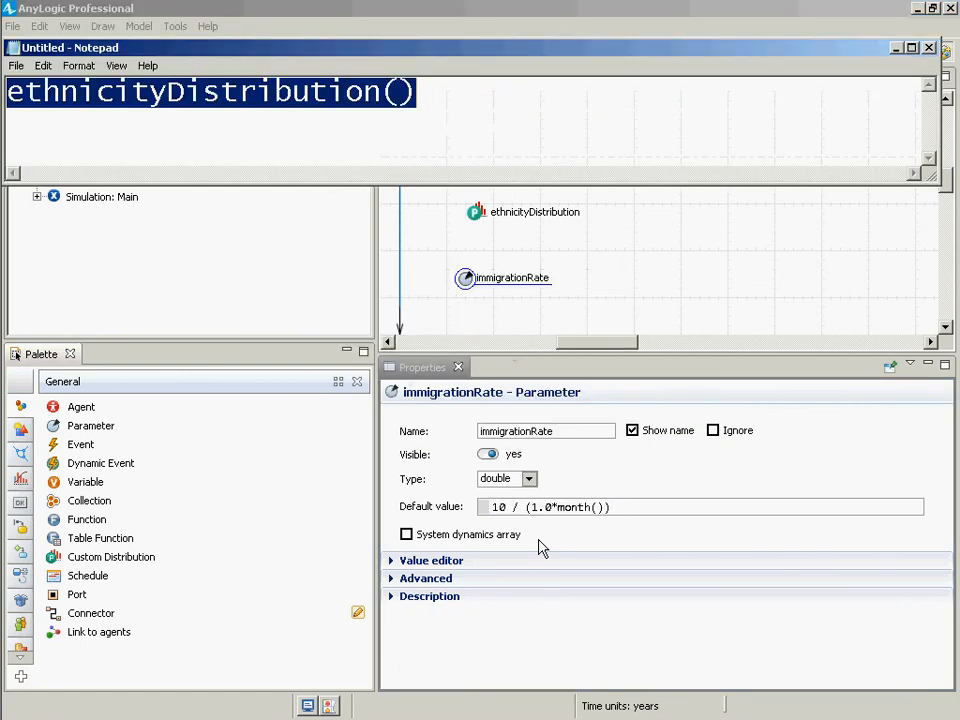
{"action": "key", "text": "ctrl+v"}
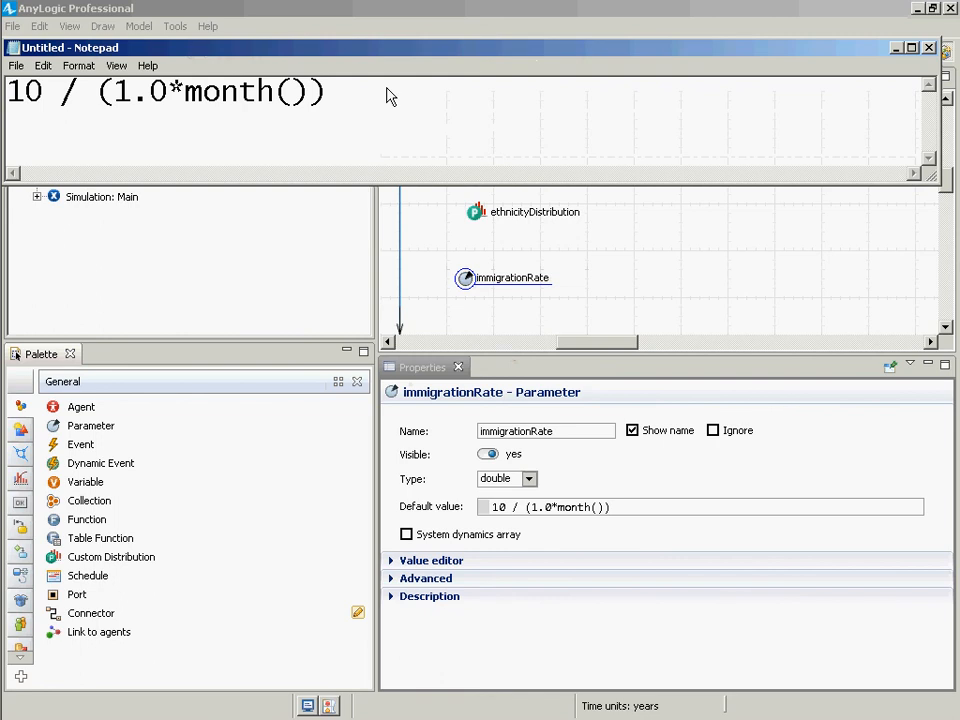
{"action": "left_click_drag", "start_coordinate": [390, 96], "coordinate": [58, 92]}
{"action": "mouse_move", "coordinate": [5, 15]}
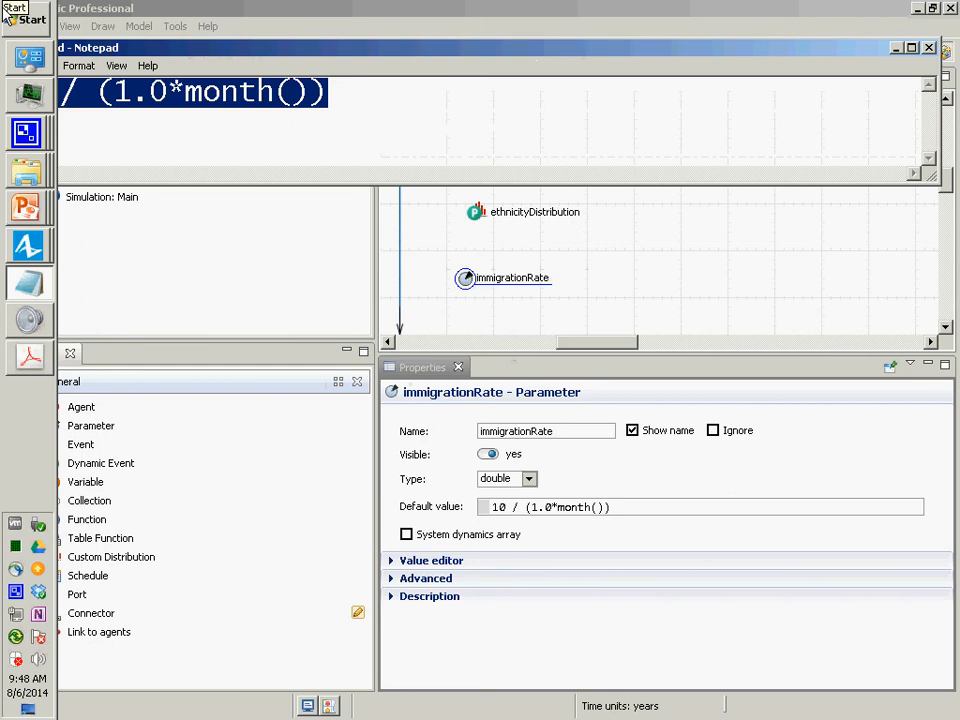
Step: Back in AnyLogic, try out a literature source note in the description of immigrationRate and clear it again
{"action": "left_click", "coordinate": [397, 600]}
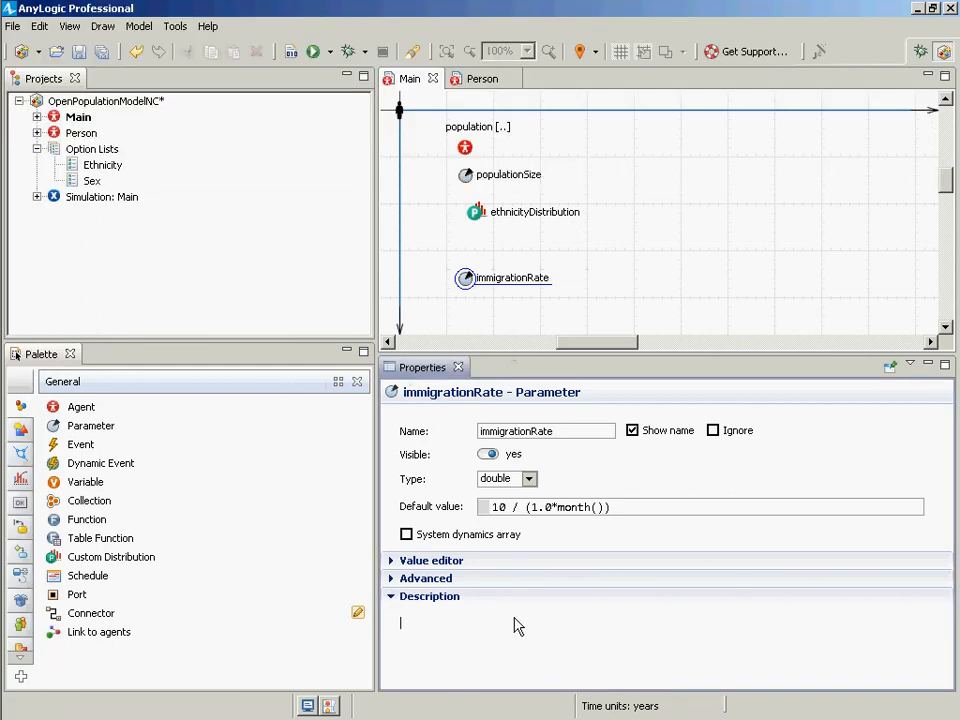
{"action": "type", "text": "From Smith et al. 2007"}
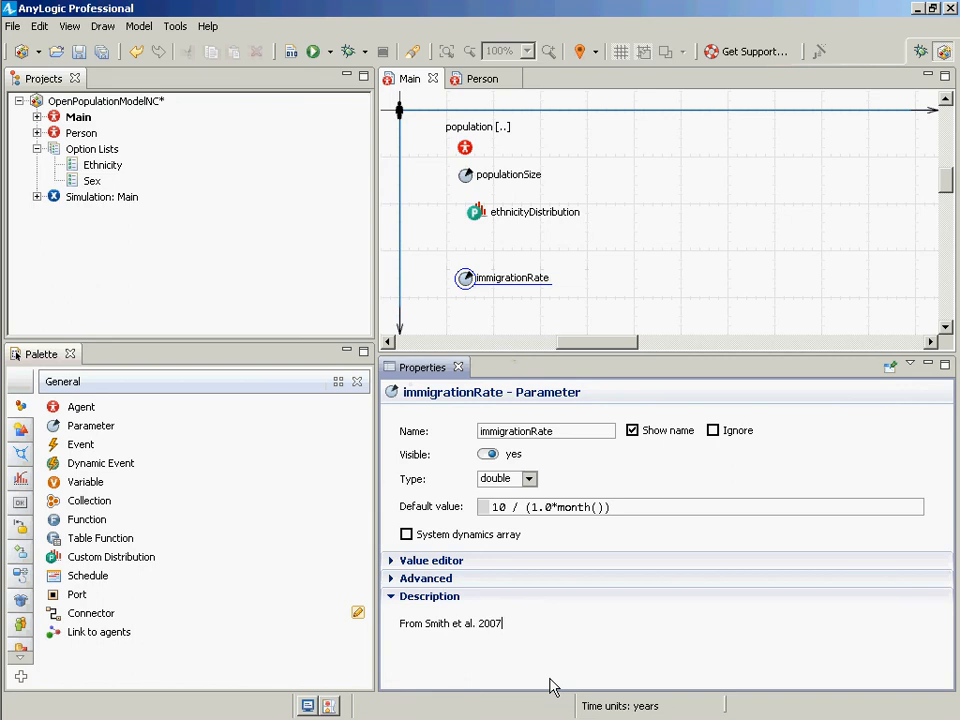
{"action": "key", "text": "ctrl+shift+Left"}
{"action": "key", "text": "ctrl+shift+Left"}
{"action": "key", "text": "ctrl+shift+Left"}
{"action": "key", "text": "ctrl+shift+Left"}
{"action": "key", "text": "ctrl+shift+Left"}
{"action": "key", "text": "Delete"}
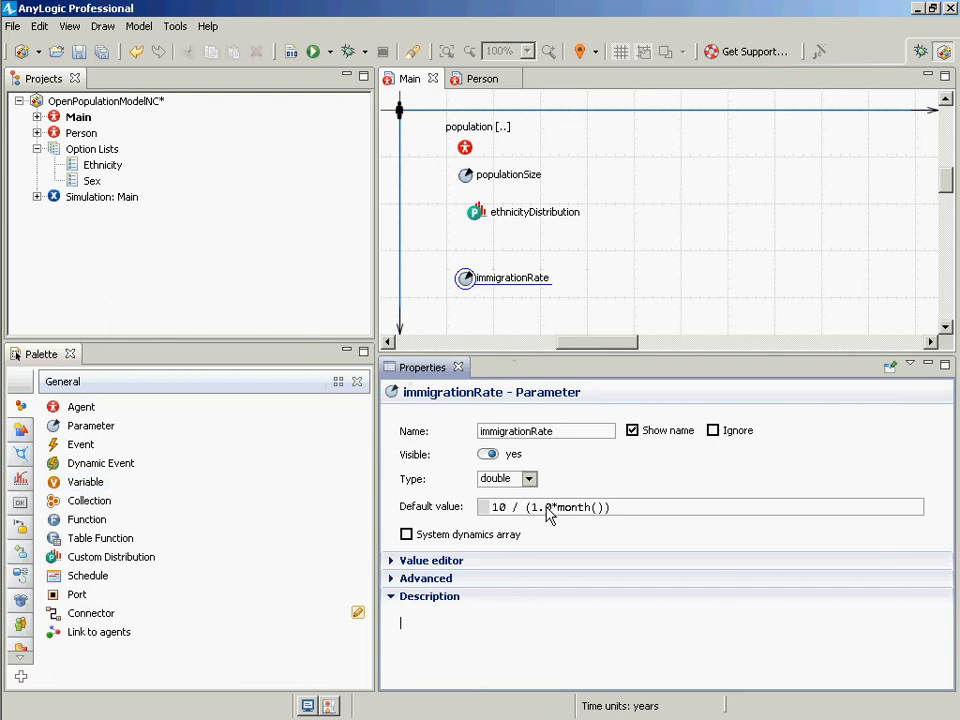
Step: Examine the default value expression of immigrationRate term by term, including its month() part
{"action": "left_click_drag", "start_coordinate": [611, 508], "coordinate": [338, 530]}
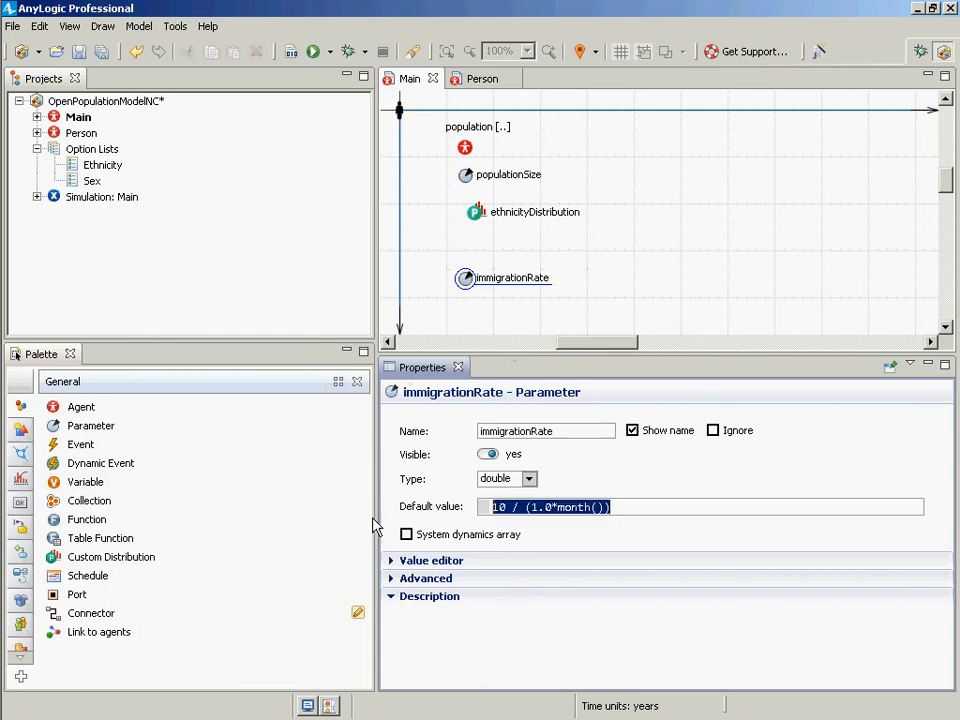
{"action": "key", "text": "alt+Tab"}
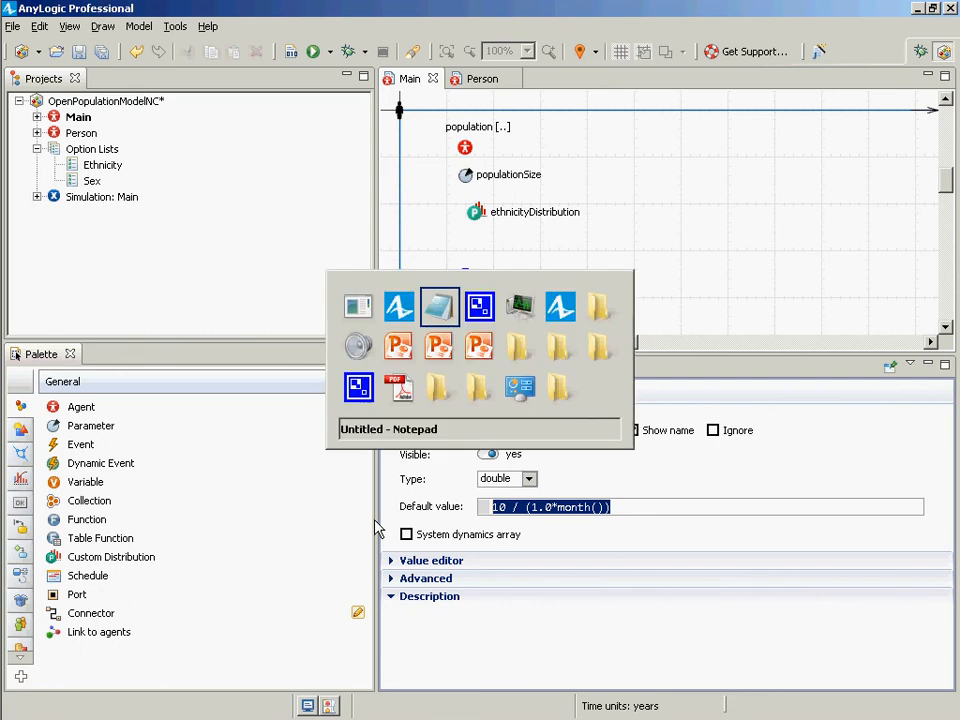
{"action": "key", "text": "alt+Tab"}
{"action": "left_click", "coordinate": [557, 507]}
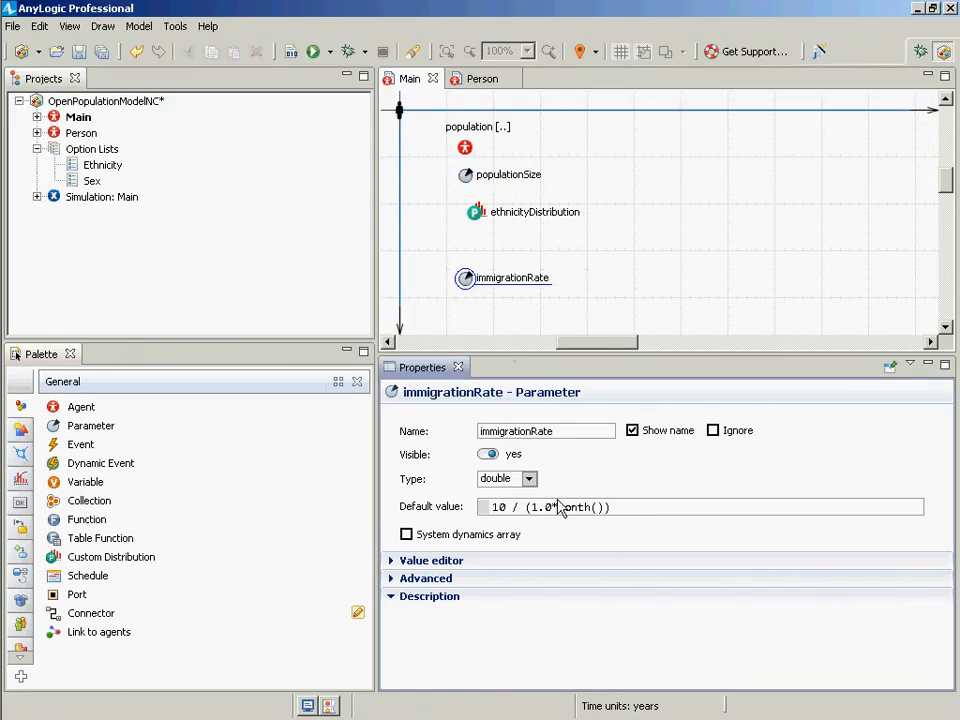
{"action": "key", "text": "Left"}
{"action": "key", "text": "Left"}
{"action": "key", "text": "Left"}
{"action": "key", "text": "Left"}
{"action": "key", "text": "Right"}
{"action": "key", "text": "Right"}
{"action": "key", "text": "Right"}
{"action": "key", "text": "Right"}
{"action": "key", "text": "shift+Right"}
{"action": "key", "text": "shift+Right"}
{"action": "key", "text": "shift+Right"}
{"action": "key", "text": "shift+Right"}
{"action": "key", "text": "shift+Right"}
{"action": "key", "text": "shift+Right"}
{"action": "key", "text": "shift+Right"}
Step: Build the model to check the immigrationRate expression, keeping the default value as 10 / (1.0*month())
{"action": "left_click", "coordinate": [292, 62]}
{"action": "mouse_move", "coordinate": [5, 528]}
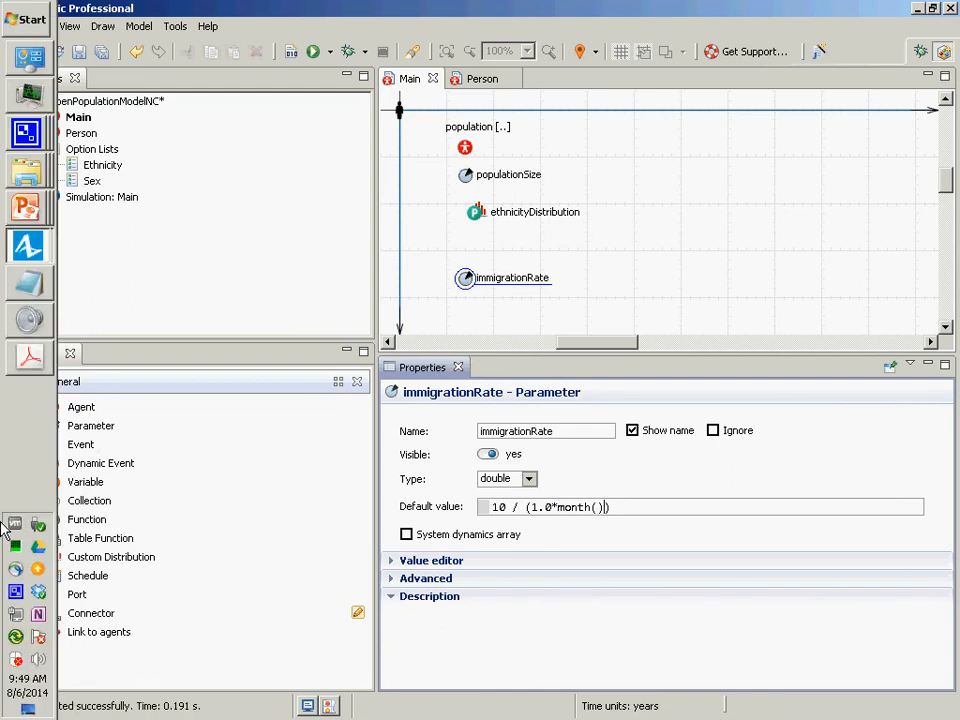
{"action": "mouse_move", "coordinate": [28, 420]}
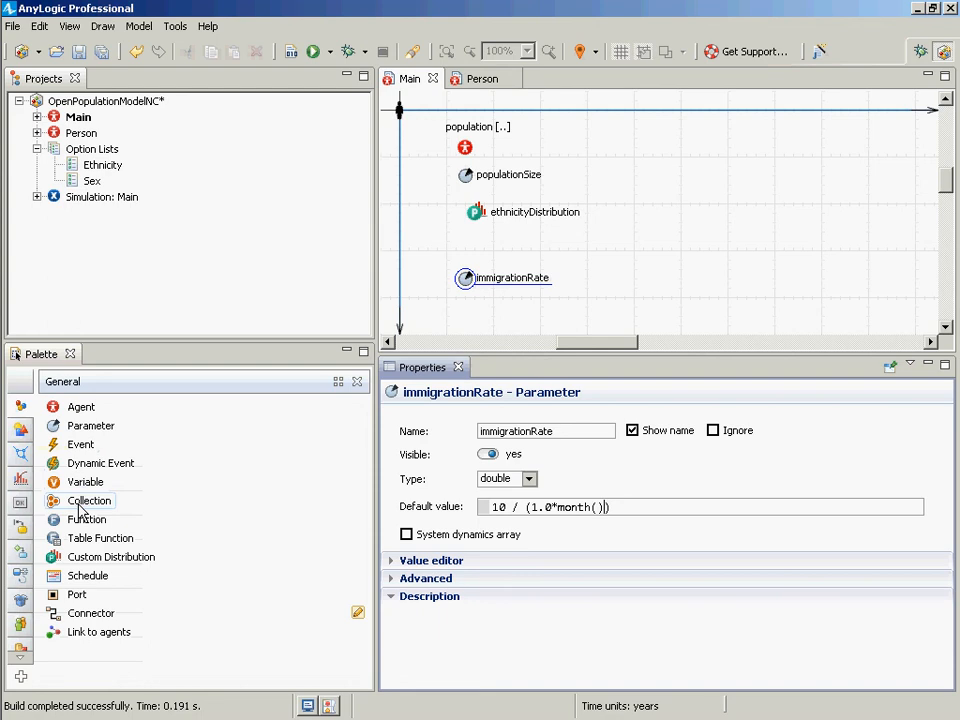
{"action": "type", "text": ")"}
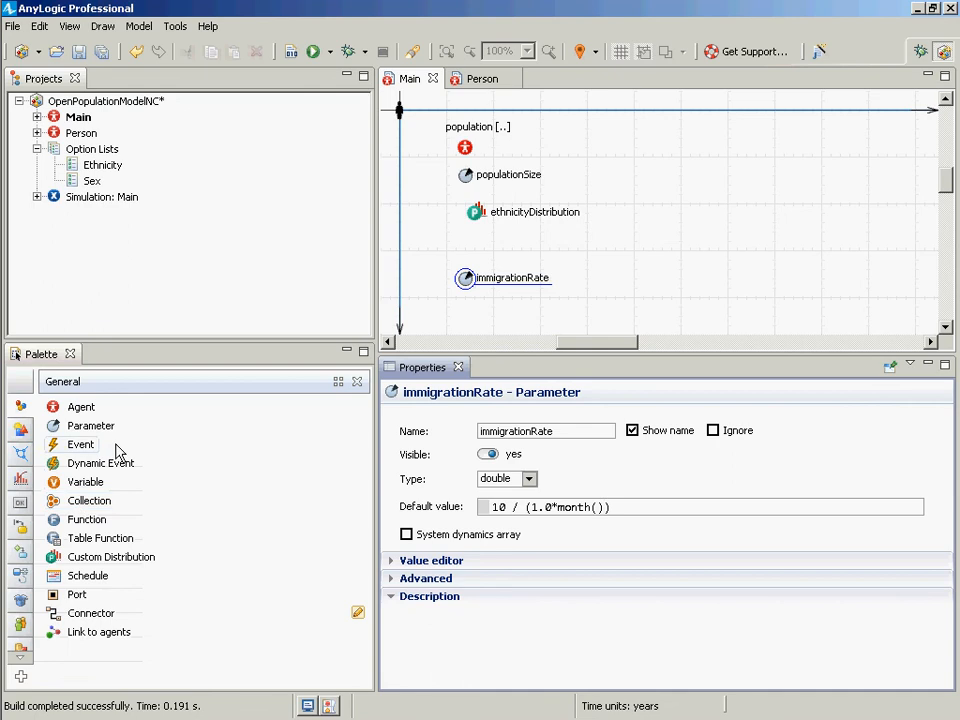
Step: Add an event named immigrationEvent to Main just above the immigrationRate parameter
{"action": "left_click_drag", "start_coordinate": [55, 444], "coordinate": [464, 264]}
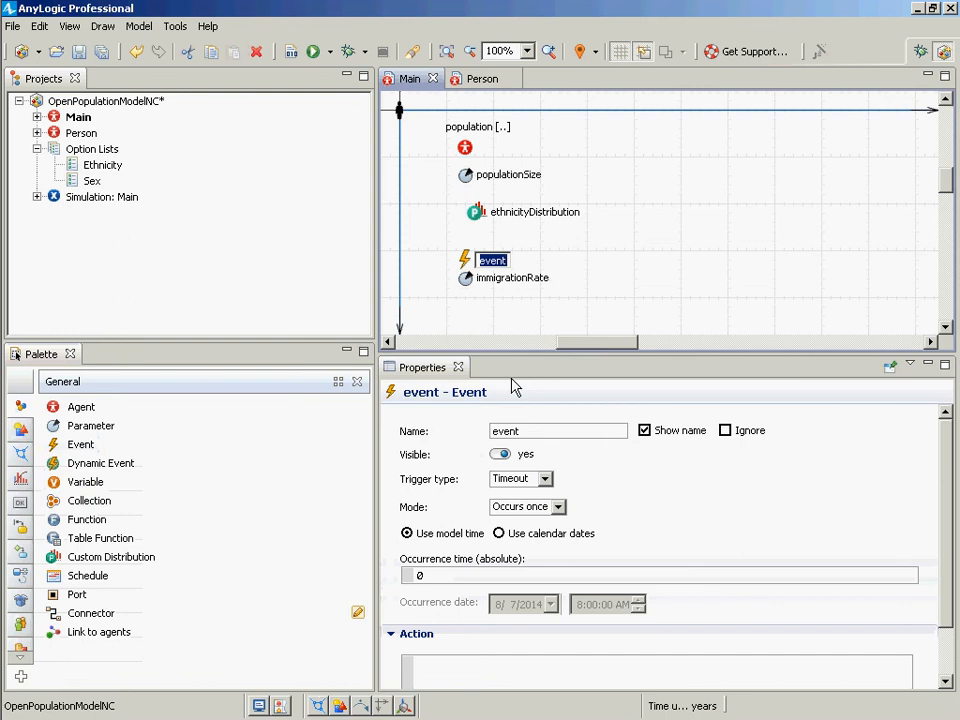
{"action": "type", "text": "immigrationEvent"}
{"action": "key", "text": "Return"}
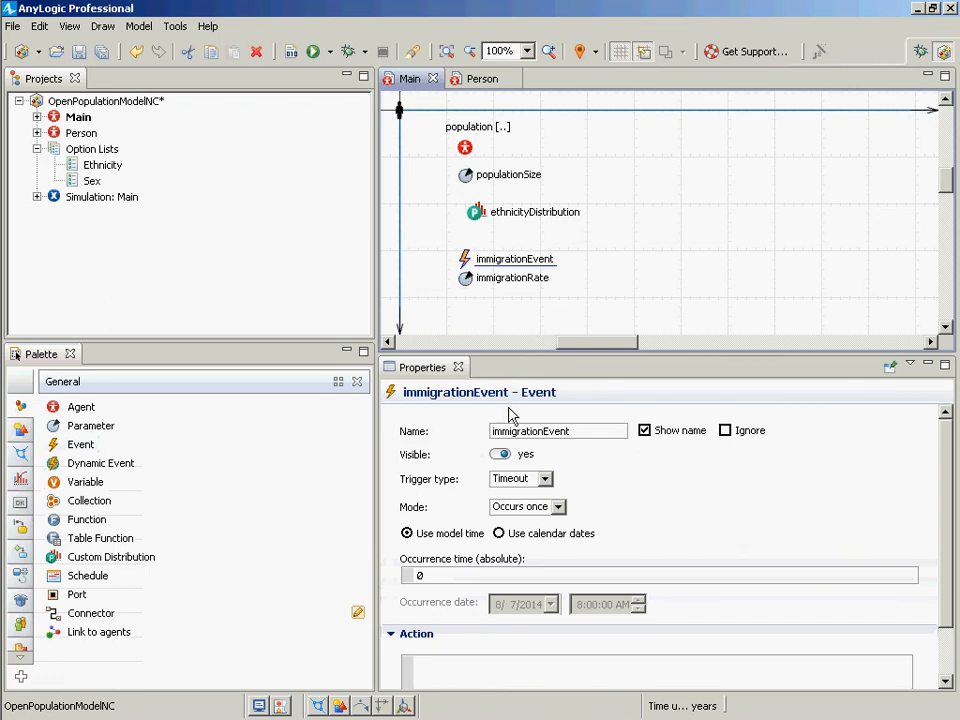
Step: Review the available trigger types for immigrationEvent and set its trigger type to Rate
{"action": "left_click", "coordinate": [546, 480]}
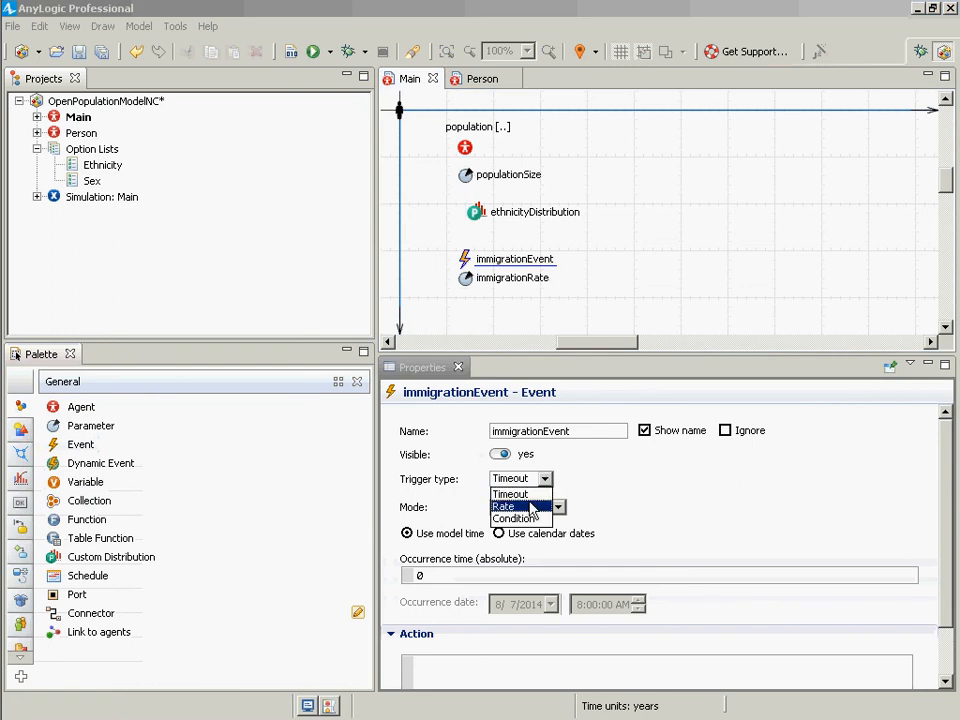
{"action": "left_click", "coordinate": [547, 481]}
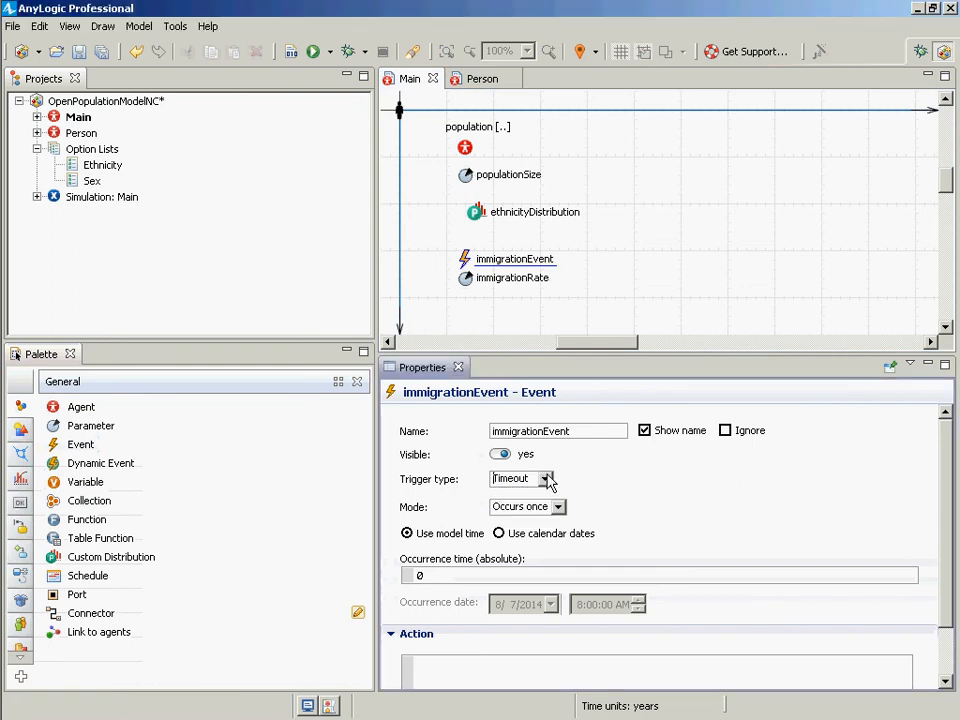
{"action": "left_click", "coordinate": [547, 481]}
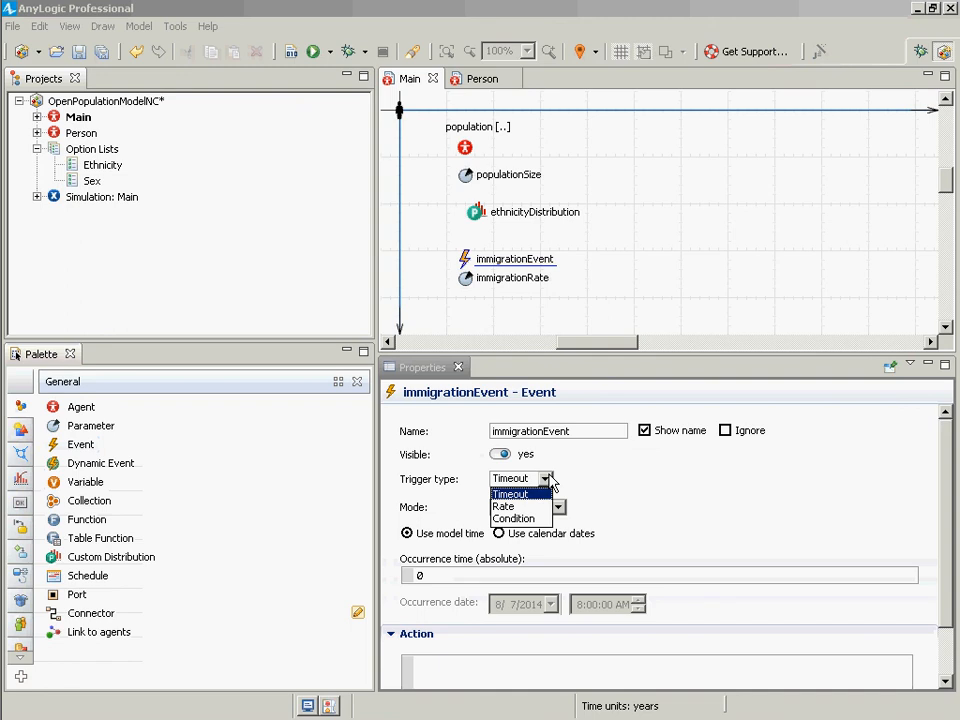
{"action": "left_click", "coordinate": [530, 507]}
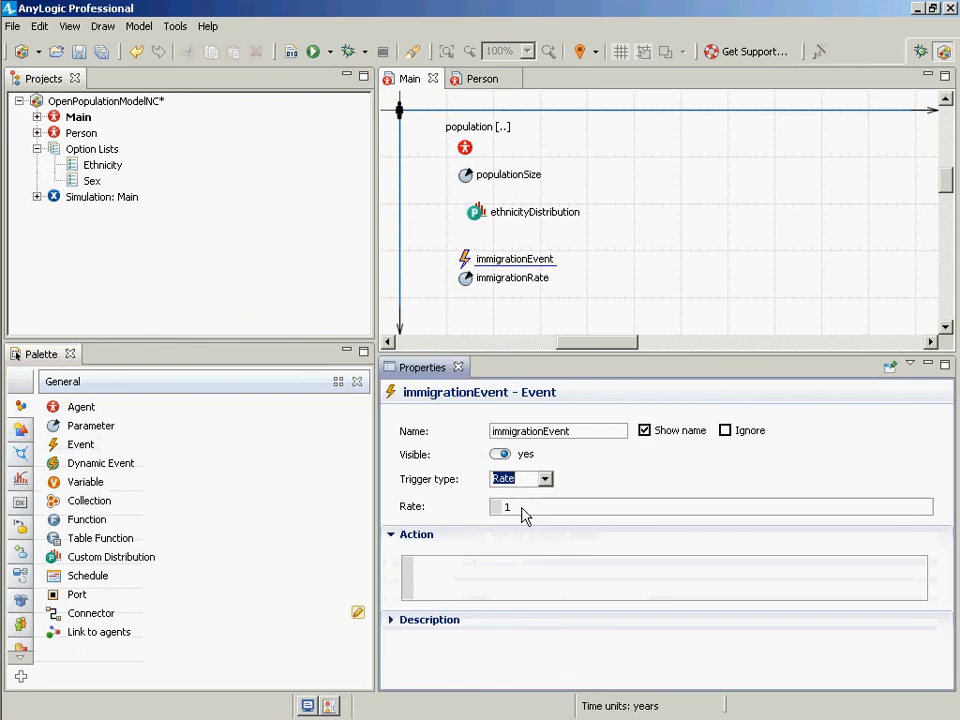
{"action": "left_click", "coordinate": [546, 481]}
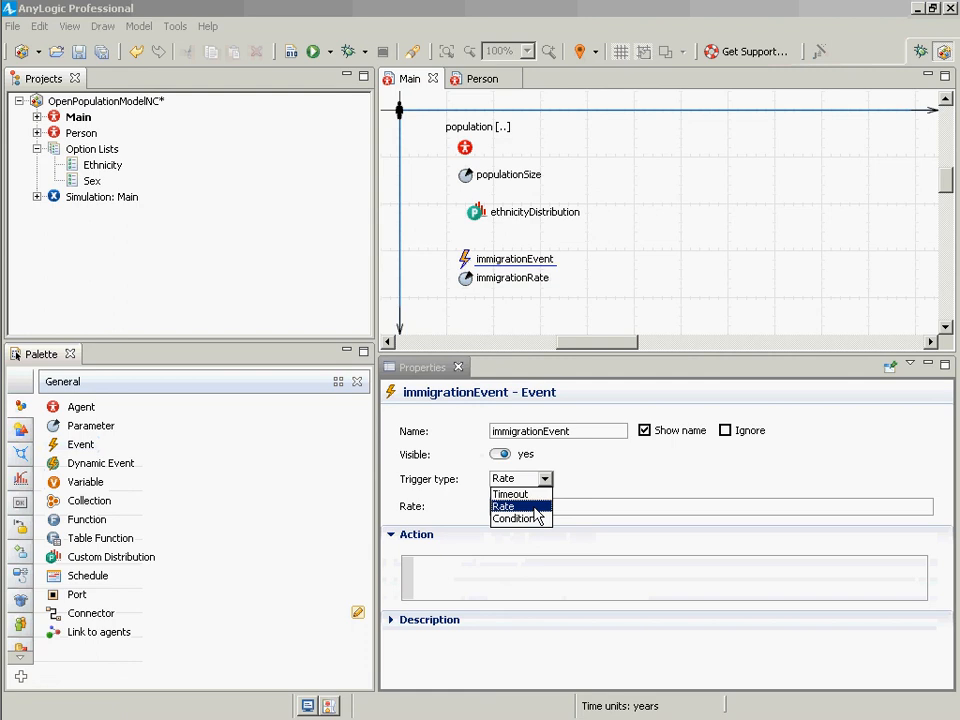
{"action": "left_click", "coordinate": [577, 466]}
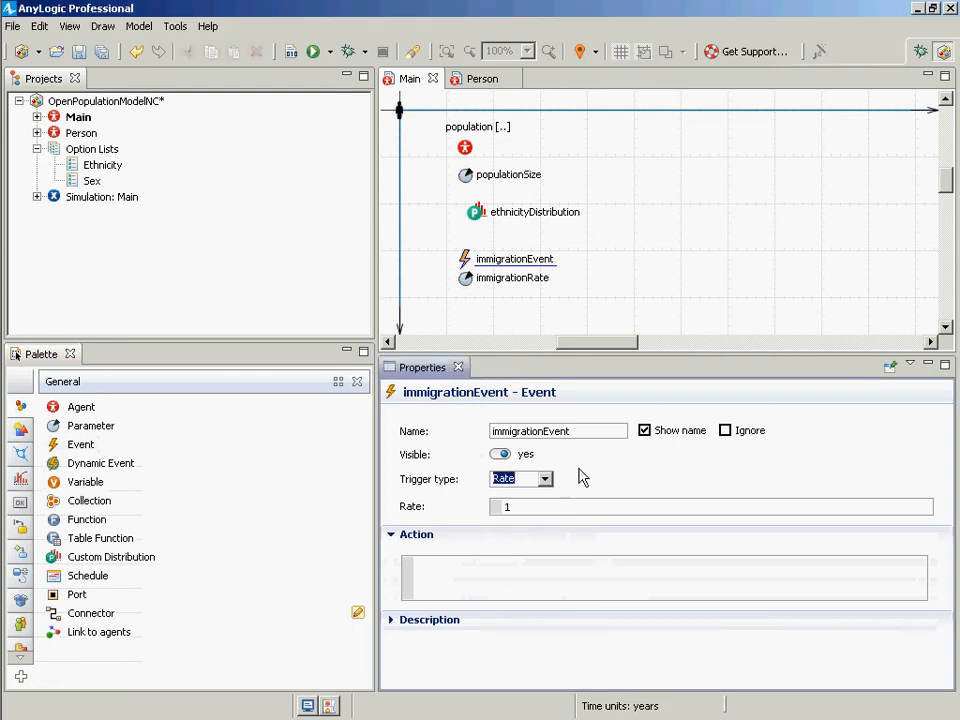
Step: Set the rate of immigrationEvent to the immigrationRate parameter and save the model
{"action": "left_click", "coordinate": [546, 511]}
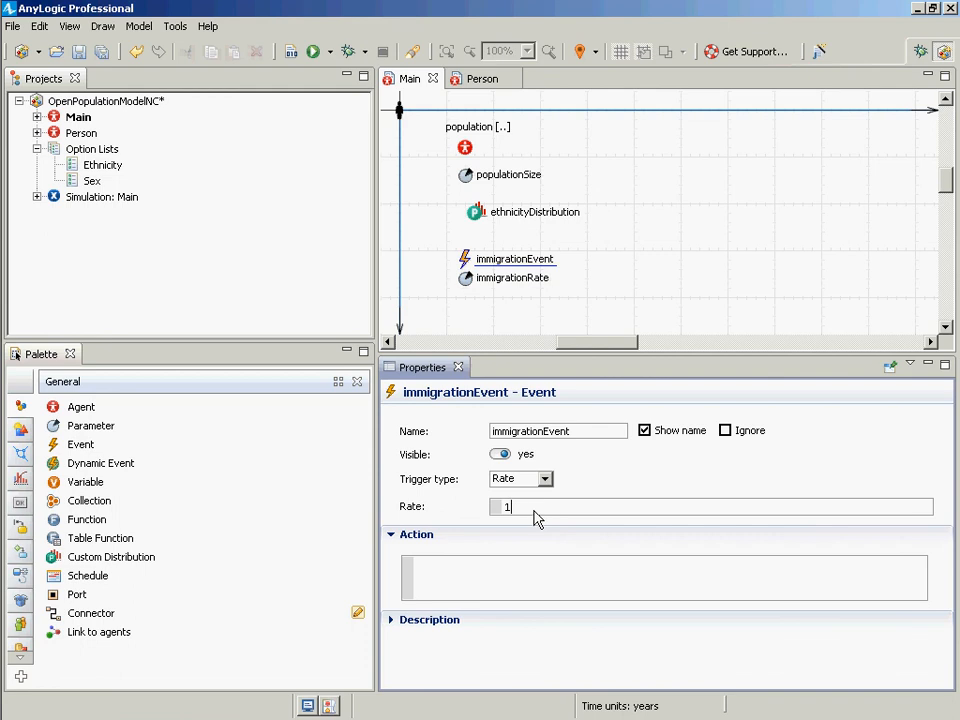
{"action": "key", "text": "BackSpace"}
{"action": "type", "text": "immigrationRate"}
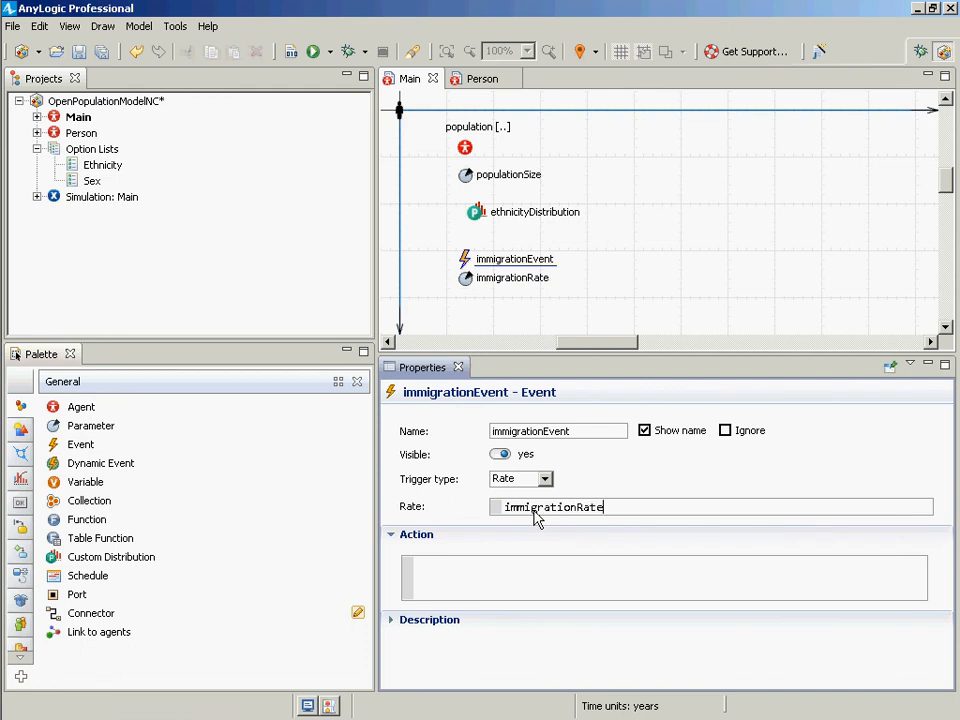
{"action": "key", "text": "ctrl+s"}
Step: Enter this.add_population(sex, ethnicity, mother) as the action of immigrationEvent, using the code completion variant with arguments
{"action": "left_click", "coordinate": [480, 588]}
{"action": "type", "text": "this"}
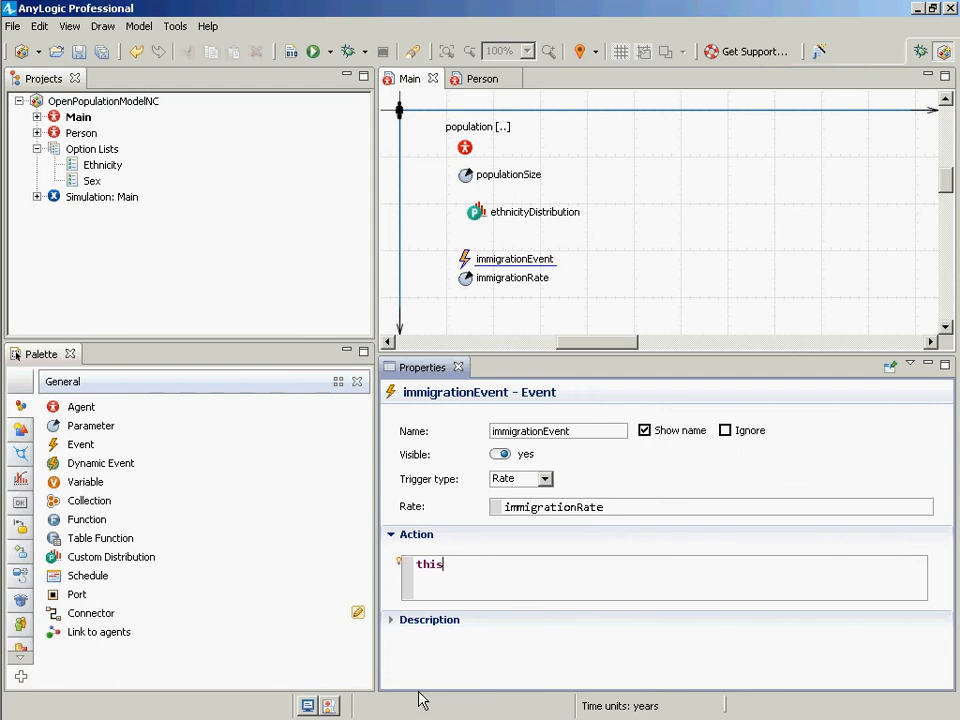
{"action": "type", "text": ".add"}
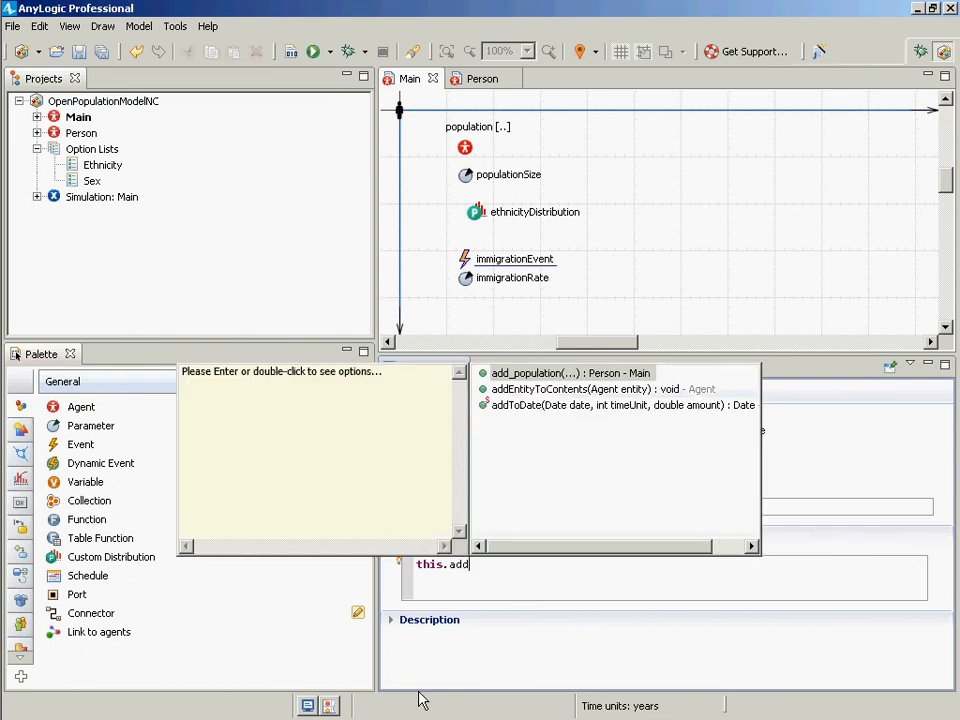
{"action": "key", "text": "Return"}
{"action": "key", "text": "Down"}
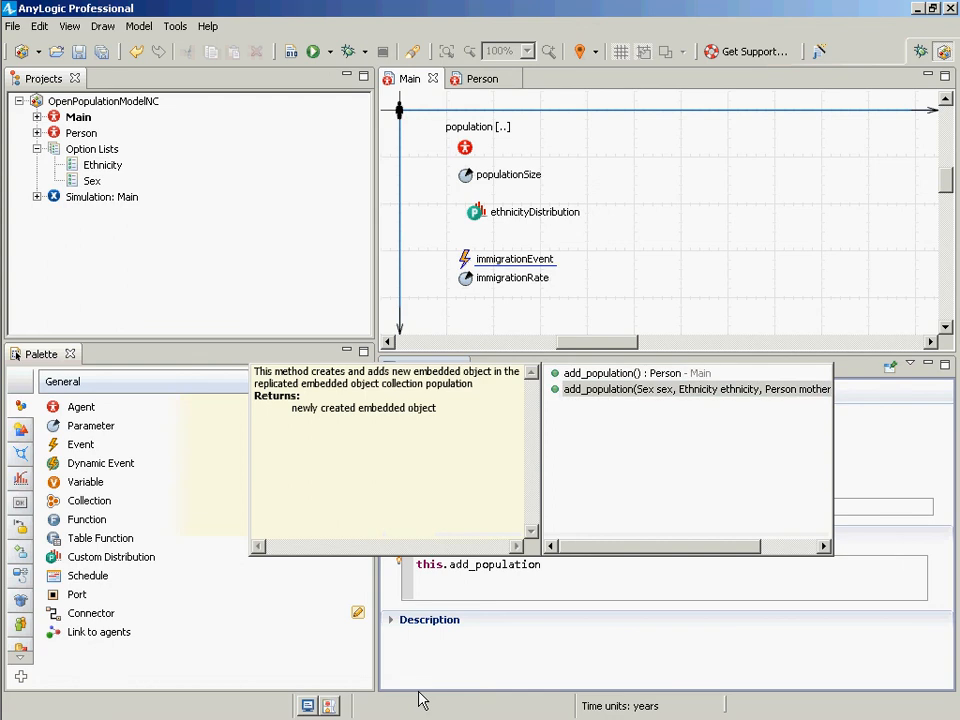
{"action": "key", "text": "Return"}
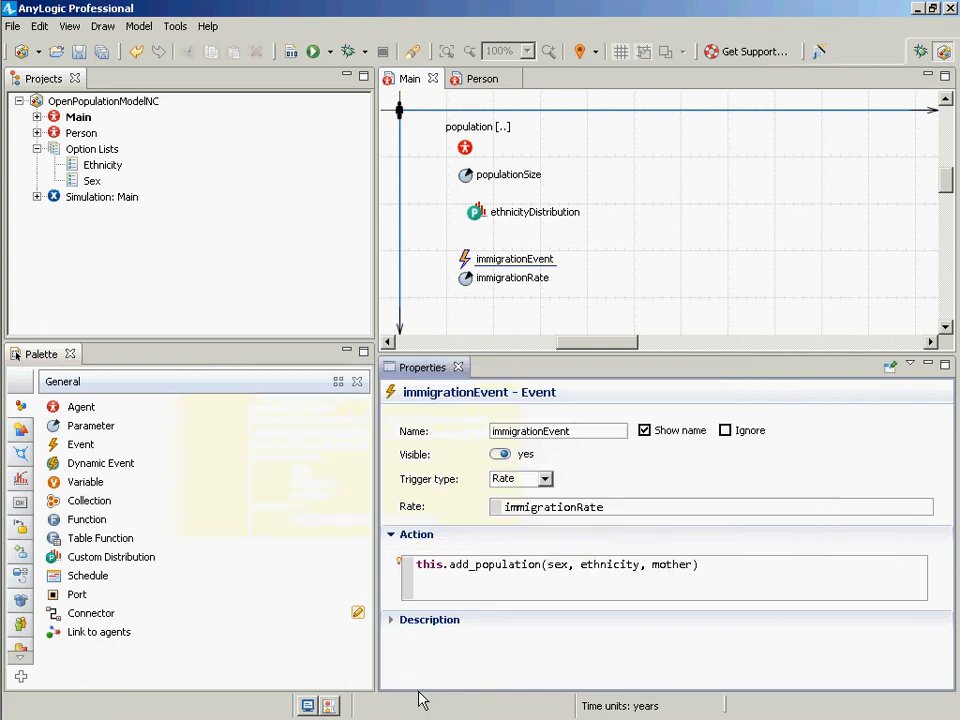
Step: Delete the add_population(sex, ethnicity, mother) call from the action of immigrationEvent, keeping only the leading this
{"action": "key", "text": "Home"}
{"action": "key", "text": "ctrl+shift+Right"}
{"action": "key", "text": "ctrl+shift+Right"}
{"action": "key", "text": "ctrl+shift+Right"}
{"action": "key", "text": "ctrl+shift+Right"}
{"action": "key", "text": "ctrl+shift+Right"}
{"action": "key", "text": "ctrl+shift+Right"}
{"action": "key", "text": "ctrl+shift+Right"}
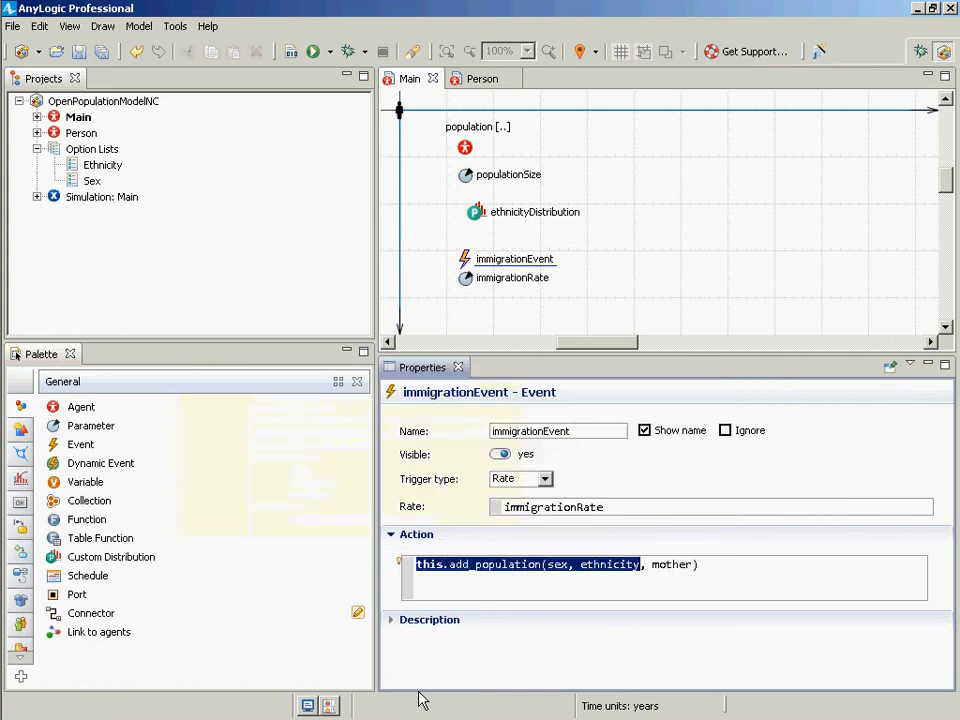
{"action": "key", "text": "ctrl+shift+Left"}
{"action": "key", "text": "ctrl+shift+Left"}
{"action": "key", "text": "ctrl+Right"}
{"action": "key", "text": "ctrl+Right"}
{"action": "key", "text": "ctrl+Right"}
{"action": "key", "text": "ctrl+Right"}
{"action": "key", "text": "ctrl+Right"}
{"action": "key", "text": "ctrl+shift+Left"}
{"action": "key", "text": "ctrl+shift+Left"}
{"action": "key", "text": "ctrl+shift+Left"}
{"action": "key", "text": "ctrl+shift+Left"}
{"action": "key", "text": "ctrl+shift+Left"}
{"action": "key", "text": "ctrl+shift+Left"}
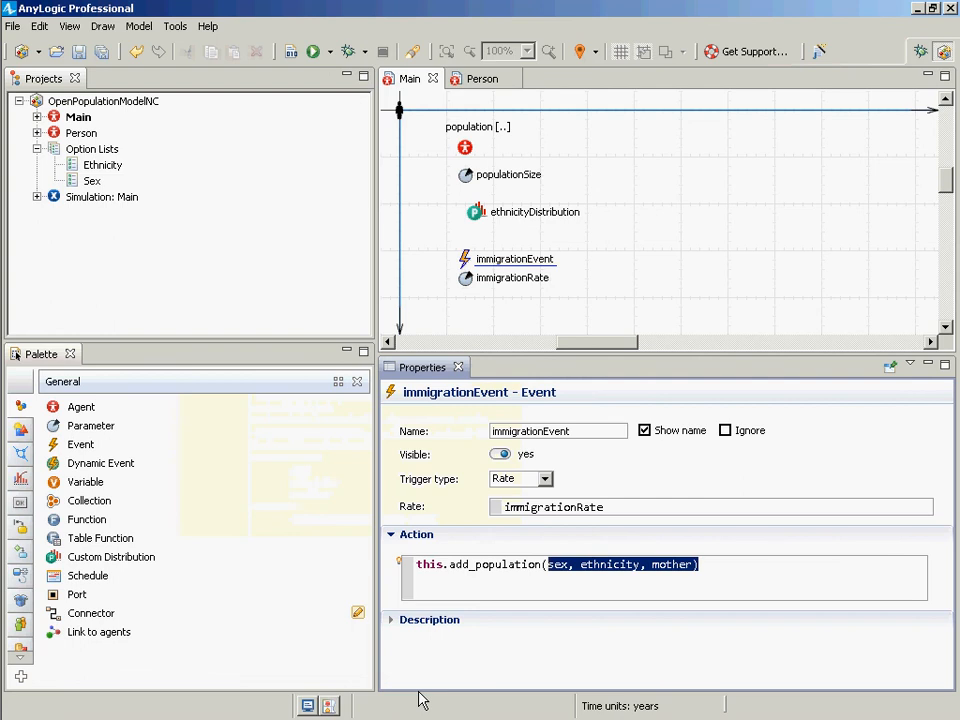
{"action": "key", "text": "ctrl+shift+Left"}
{"action": "key", "text": "ctrl+shift+Left"}
{"action": "key", "text": "Delete"}
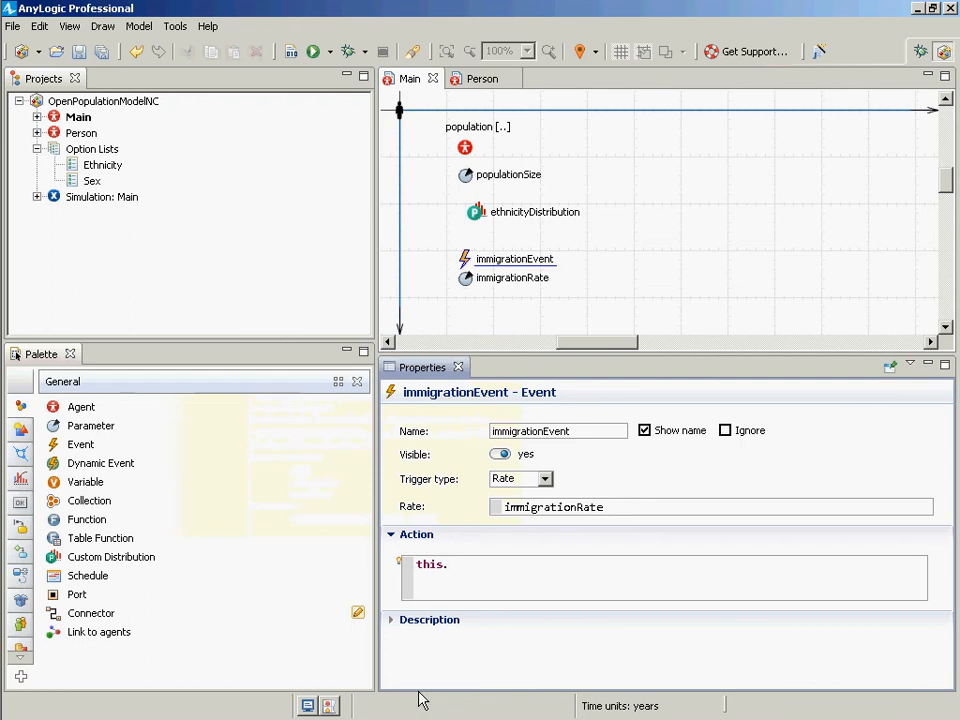
Step: Enter this.add_population() as the action using code completion, reviewing the variant that takes sex, ethnicity and mother
{"action": "key", "text": "ctrl+space"}
{"action": "key", "text": "Escape"}
{"action": "type", "text": "add_"}
{"action": "key", "text": "ctrl+space"}
{"action": "type", "text": "_"}
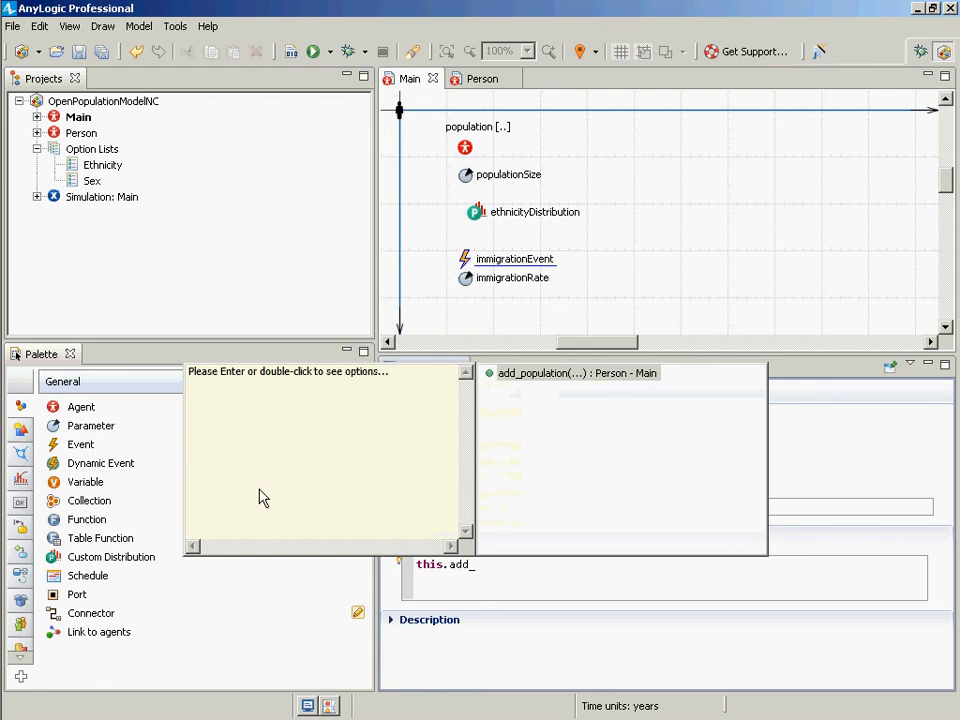
{"action": "double_click", "coordinate": [518, 381]}
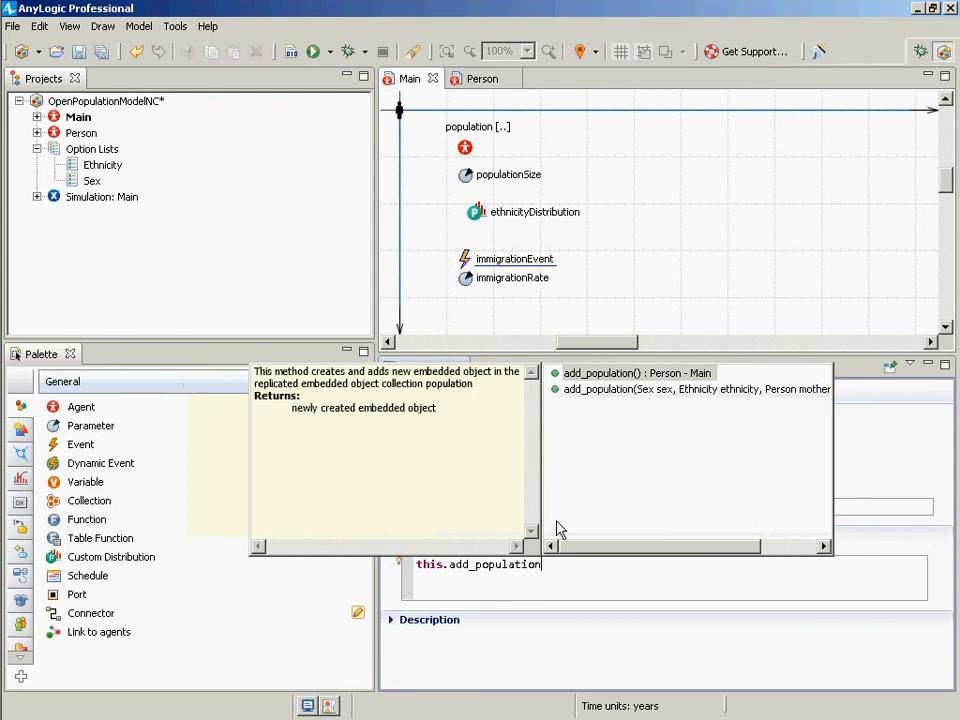
{"action": "mouse_move", "coordinate": [619, 557]}
{"action": "left_mouse_down"}
{"action": "mouse_move", "coordinate": [755, 557]}
{"action": "mouse_move", "coordinate": [604, 542]}
{"action": "mouse_move", "coordinate": [641, 539]}
{"action": "mouse_move", "coordinate": [612, 546]}
{"action": "left_mouse_up"}
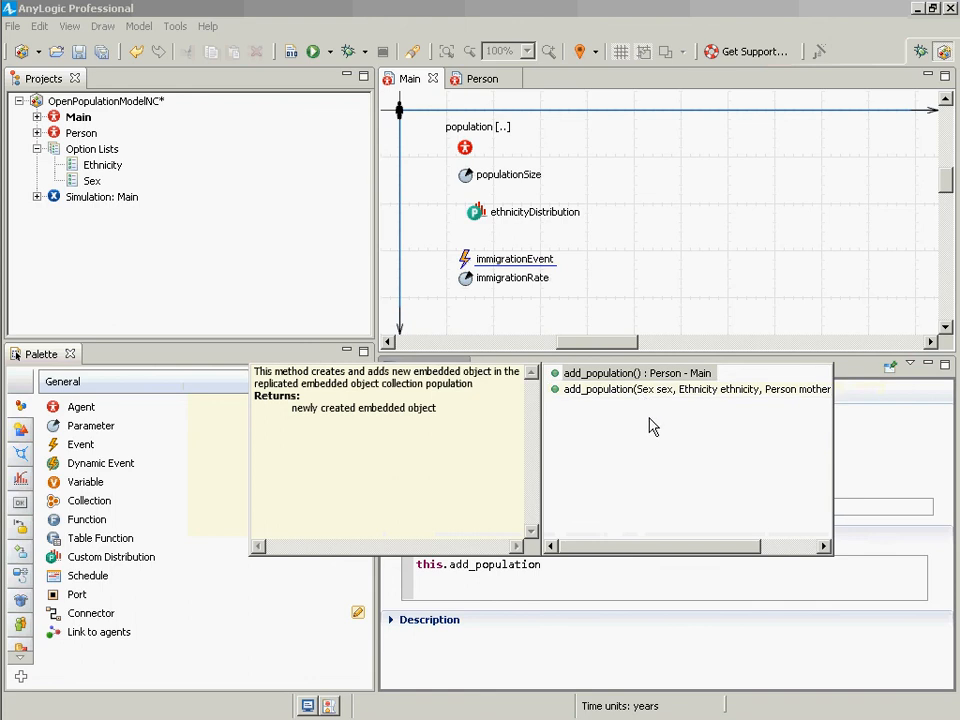
{"action": "left_click_drag", "start_coordinate": [648, 556], "coordinate": [707, 563]}
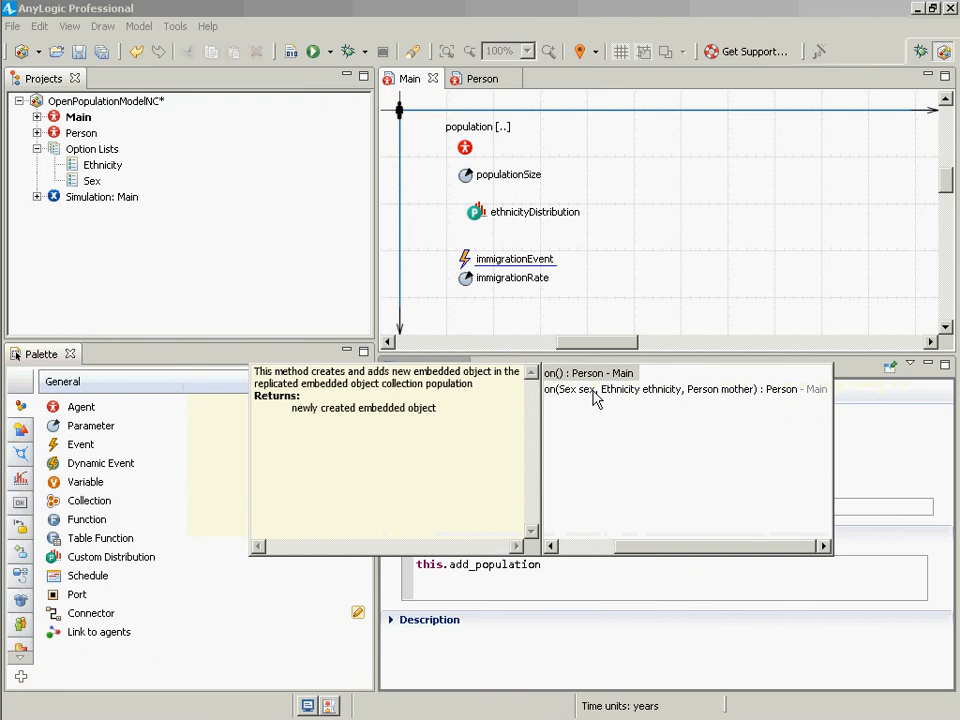
{"action": "key", "text": "Return"}
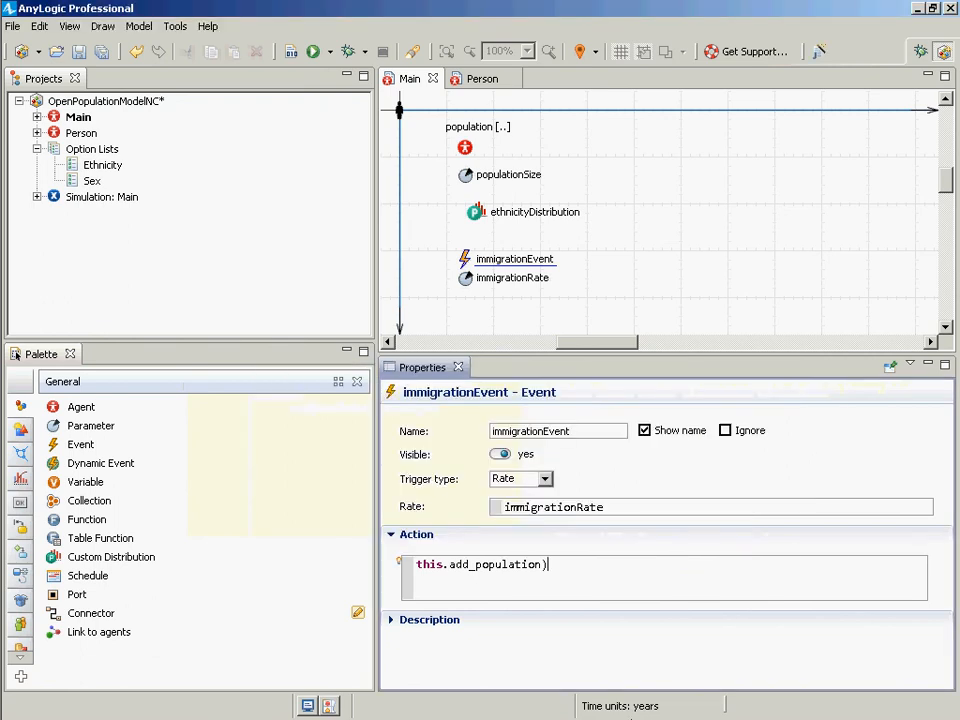
{"action": "key", "text": "Left"}
{"action": "type", "text": "("}
{"action": "key", "text": "shift+Right"}
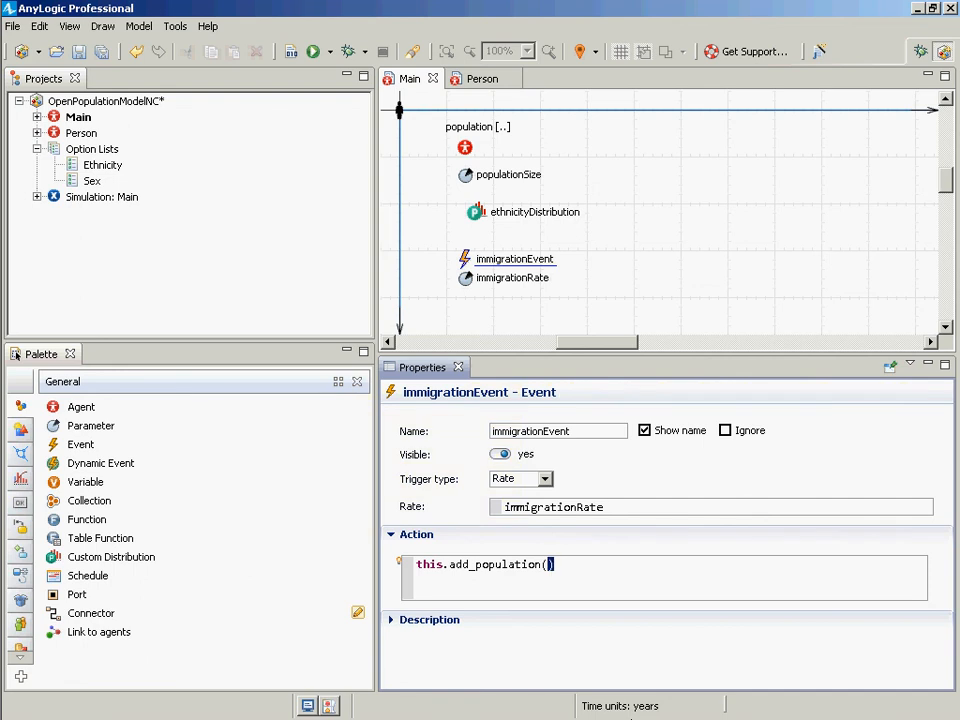
Step: Enter randomFrom(Sex.values()) as the first argument of add_population, followed by a comma
{"action": "key", "text": "Delete"}
{"action": "type", "text": "randomFrom("}
{"action": "key", "text": "alt+Tab"}
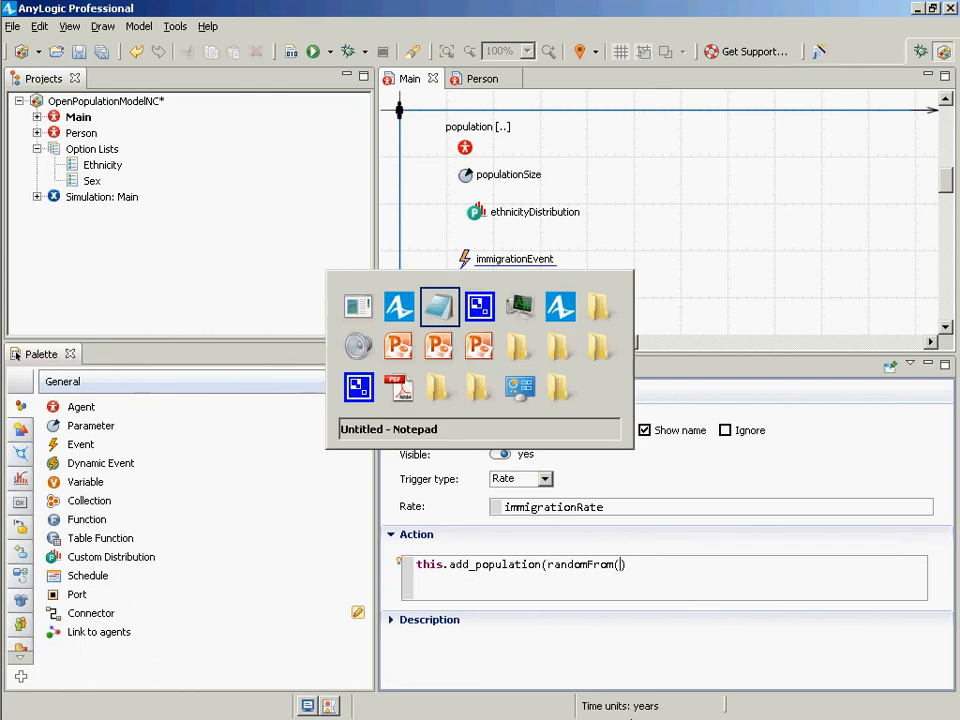
{"action": "key", "text": "ctrl+x"}
{"action": "key", "text": "alt+Tab"}
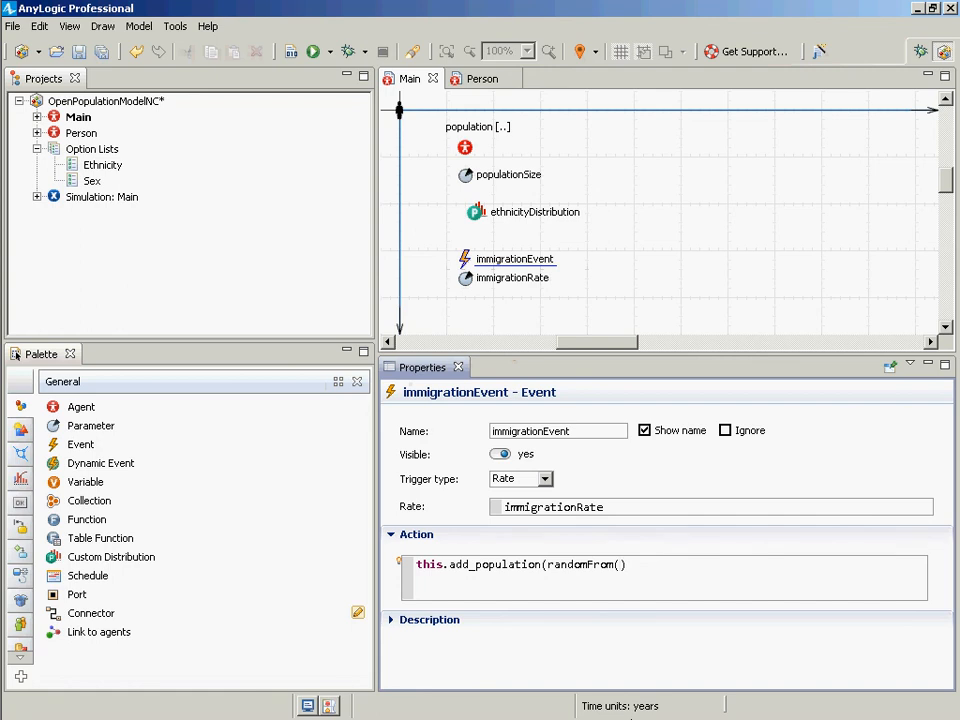
{"action": "type", "text": "Sex.values()"}
{"action": "key", "text": "Right"}
{"action": "type", "text": ","}
Step: Examine the Sex.values() expression and the whole randomFrom argument in the action code by highlighting each of them
{"action": "key", "text": "ctrl+Left"}
{"action": "key", "text": "ctrl+Left"}
{"action": "key", "text": "ctrl+Left"}
{"action": "key", "text": "ctrl+Left"}
{"action": "key", "text": "ctrl+Left"}
{"action": "key", "text": "ctrl+Left"}
{"action": "key", "text": "ctrl+shift+Right"}
{"action": "key", "text": "shift+Right"}
{"action": "key", "text": "shift+Right"}
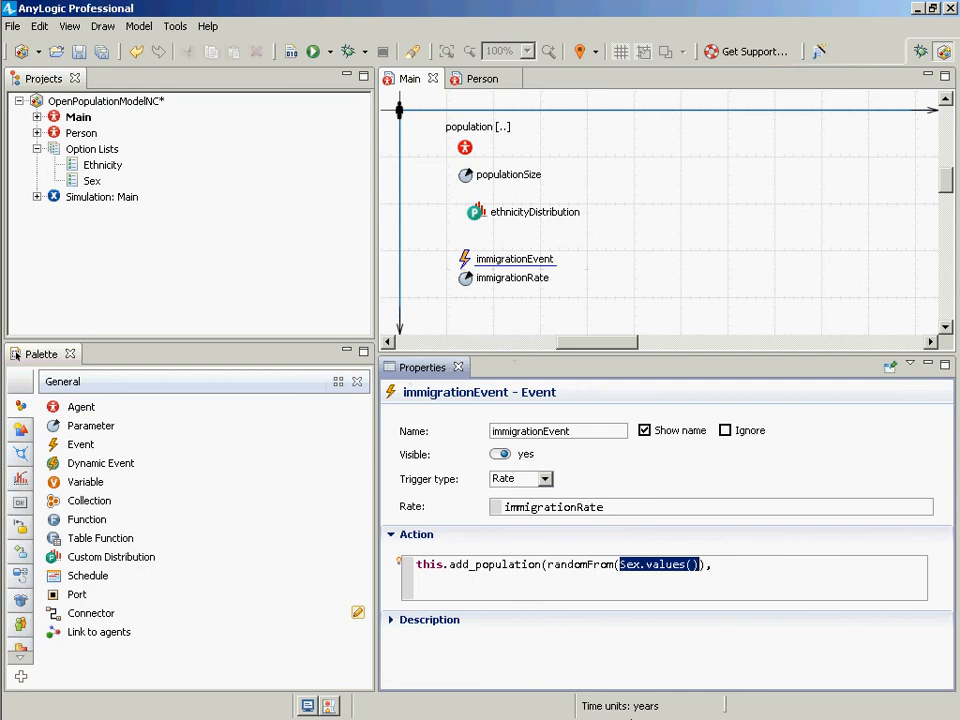
{"action": "key", "text": "Left"}
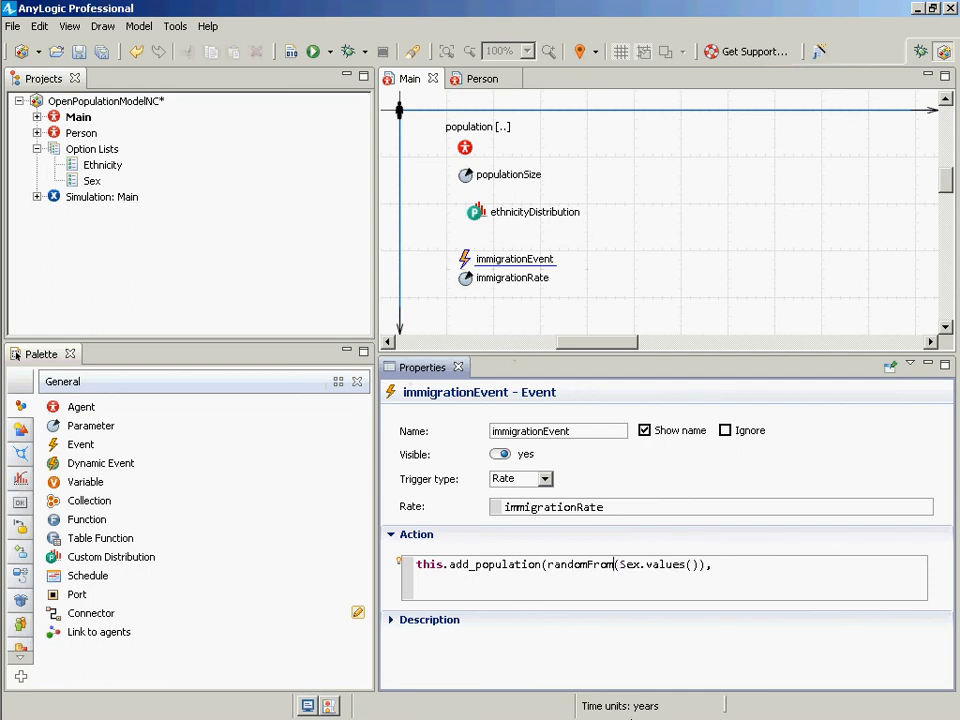
{"action": "key", "text": "ctrl+Left"}
{"action": "key", "text": "ctrl+shift+Right"}
{"action": "key", "text": "ctrl+shift+Right"}
{"action": "key", "text": "ctrl+shift+Right"}
{"action": "key", "text": "ctrl+shift+Right"}
{"action": "key", "text": "shift+Right"}
{"action": "key", "text": "shift+Right"}
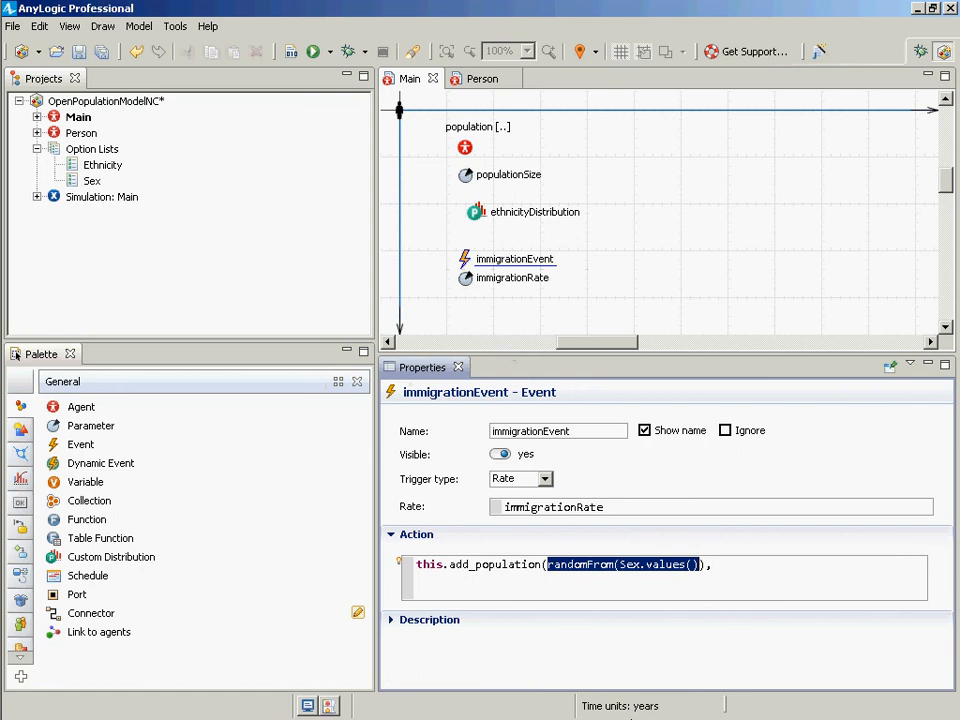
{"action": "key", "text": "shift+Right"}
{"action": "key", "text": "End"}
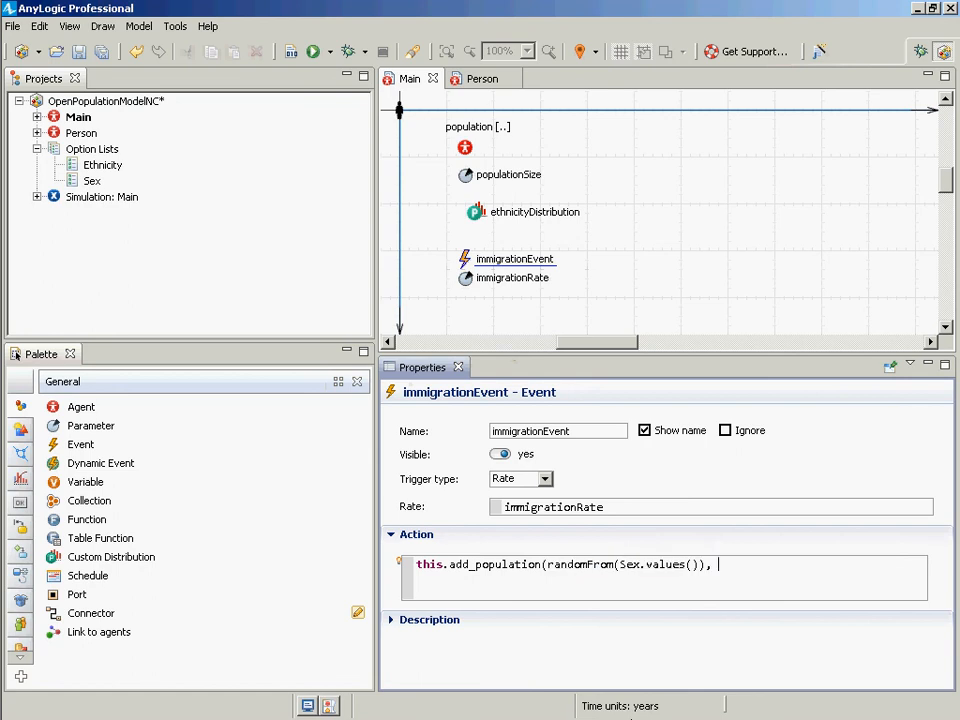
{"action": "key", "text": "Return"}
{"action": "key", "text": "Tab"}
{"action": "key", "text": "Tab"}
{"action": "key", "text": "Tab"}
{"action": "key", "text": "Tab"}
{"action": "key", "text": "Tab"}
{"action": "key", "text": "BackSpace"}
{"action": "key", "text": "BackSpace"}
{"action": "key", "text": "BackSpace"}
{"action": "key", "text": "BackSpace"}
{"action": "key", "text": "BackSpace"}
{"action": "key", "text": "BackSpace"}
Step: Add randomFrom(Ethnicity.values()) as the second argument of add_population on a new indented line, followed by a comma
{"action": "key", "text": "Return"}
{"action": "key", "text": "Tab"}
{"action": "key", "text": "Tab"}
{"action": "key", "text": "Tab"}
{"action": "key", "text": "Tab"}
{"action": "key", "text": "Tab"}
{"action": "type", "text": "randomFrom("}
{"action": "key", "text": "Delete"}
{"action": "type", "text": "Ethnic"}
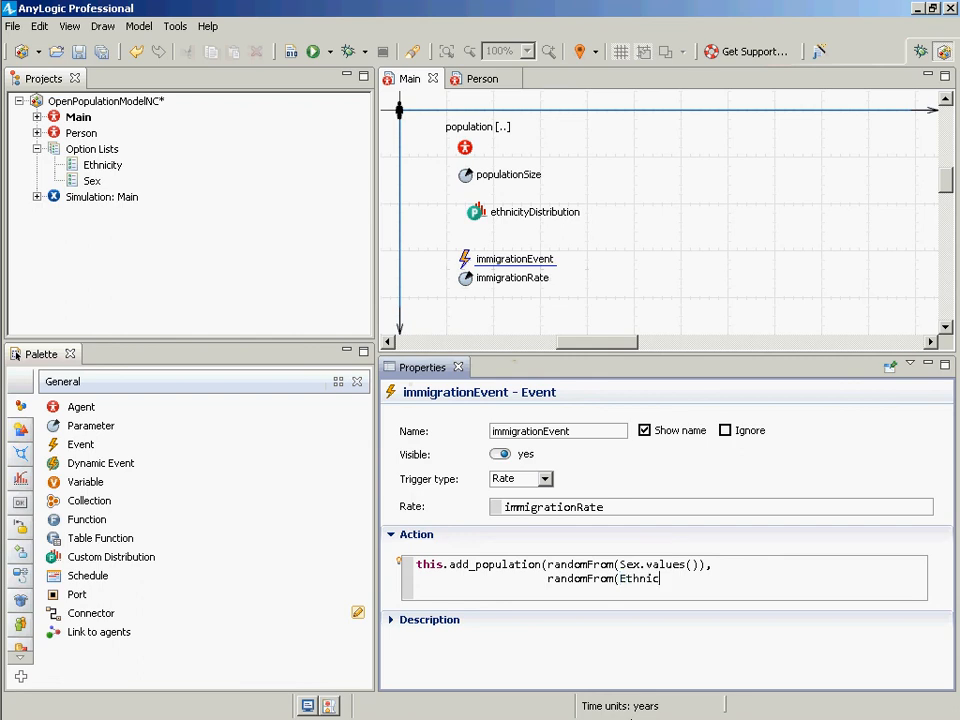
{"action": "type", "text": "ity.values()),"}
{"action": "key", "text": "Return"}
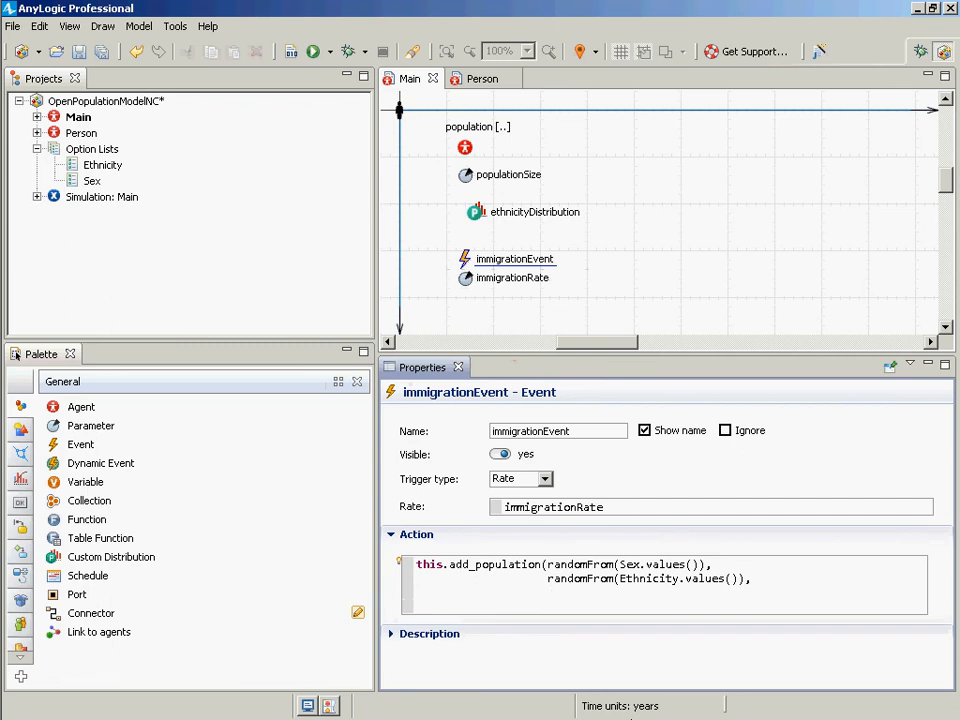
Step: Redo the line break and indentation before the Ethnicity argument so it aligns under the first argument, and start another aligned line
{"action": "key", "text": "Up"}
{"action": "key", "text": "Up"}
{"action": "key", "text": "Down"}
{"action": "key", "text": "shift+Left"}
{"action": "key", "text": "shift+Left"}
{"action": "key", "text": "shift+Left"}
{"action": "key", "text": "shift+Home"}
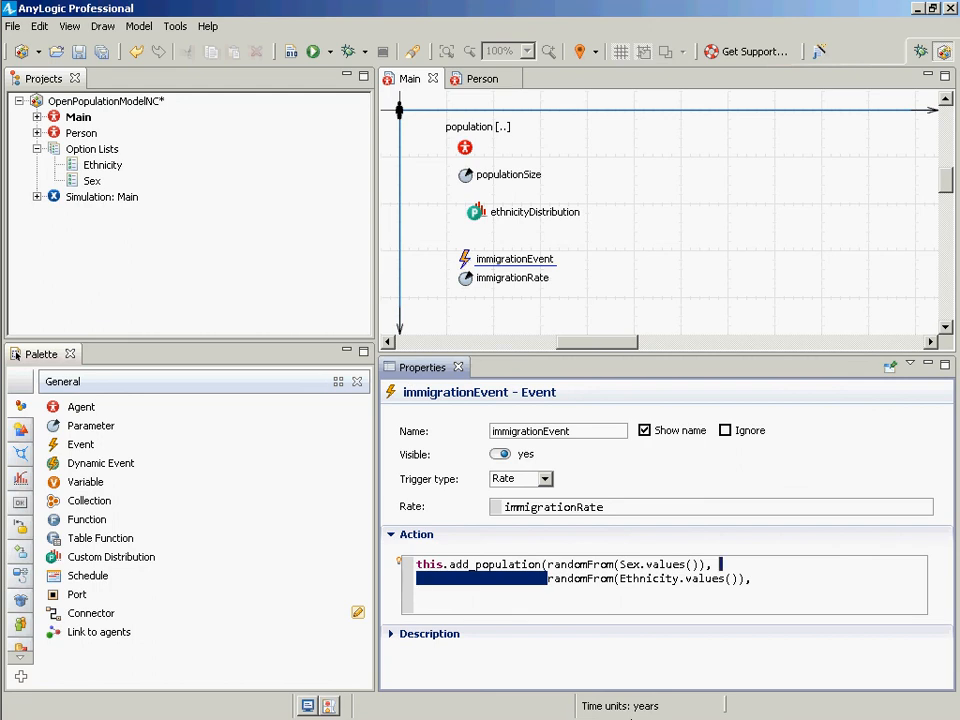
{"action": "key", "text": "shift+Left"}
{"action": "key", "text": "BackSpace"}
{"action": "key", "text": "Return"}
{"action": "key", "text": "Tab"}
{"action": "key", "text": "Tab"}
{"action": "key", "text": "Tab"}
{"action": "key", "text": "Tab"}
{"action": "key", "text": "Tab"}
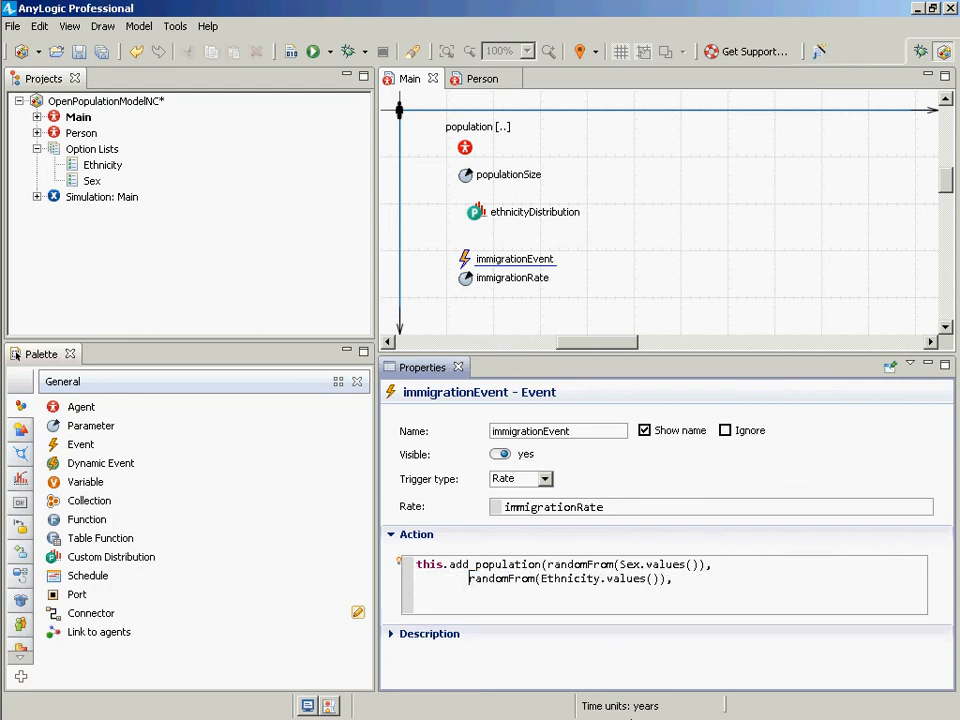
{"action": "key", "text": "End"}
{"action": "key", "text": "Return"}
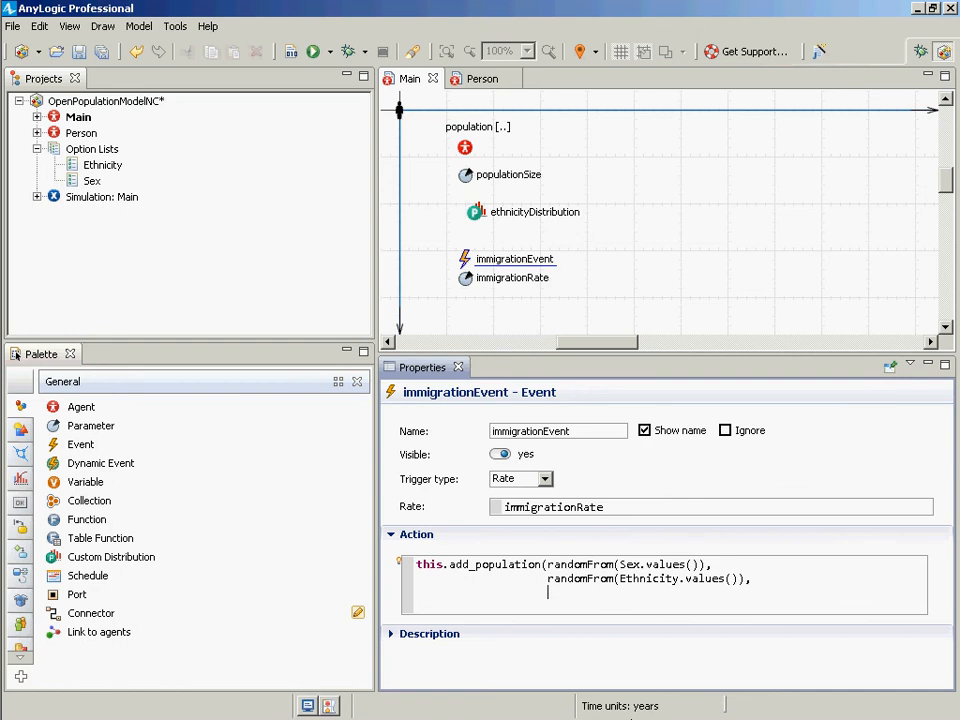
Step: Finish the add_population call with null as the third argument, start an unindented line below it, and build the model
{"action": "type", "text": "null);"}
{"action": "key", "text": "Return"}
{"action": "key", "text": "BackSpace"}
{"action": "key", "text": "BackSpace"}
{"action": "key", "text": "BackSpace"}
{"action": "key", "text": "BackSpace"}
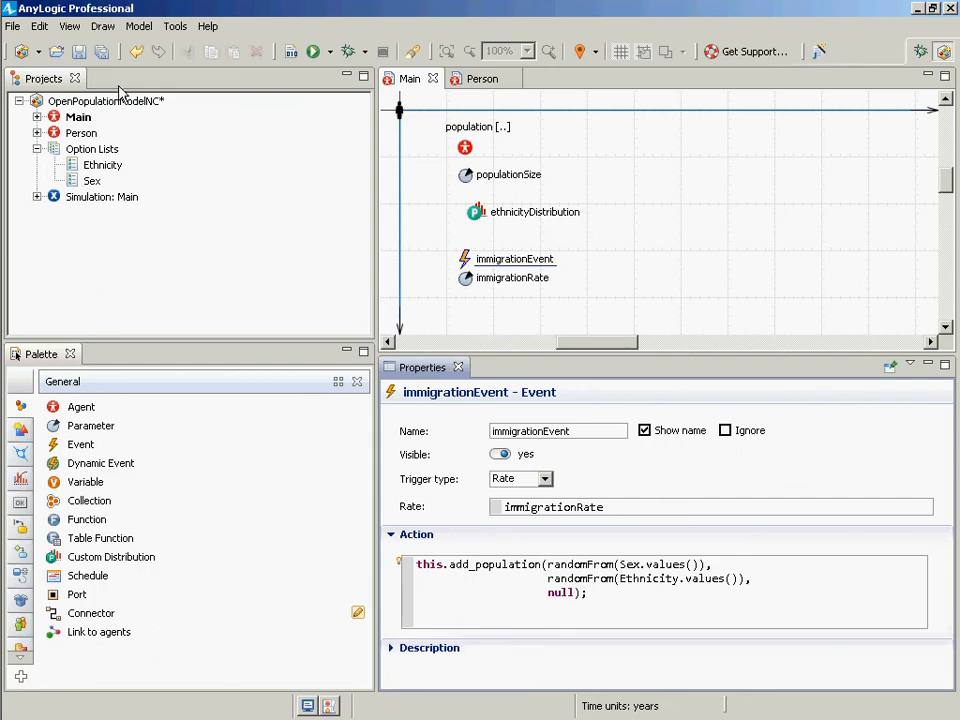
{"action": "left_click", "coordinate": [287, 54]}
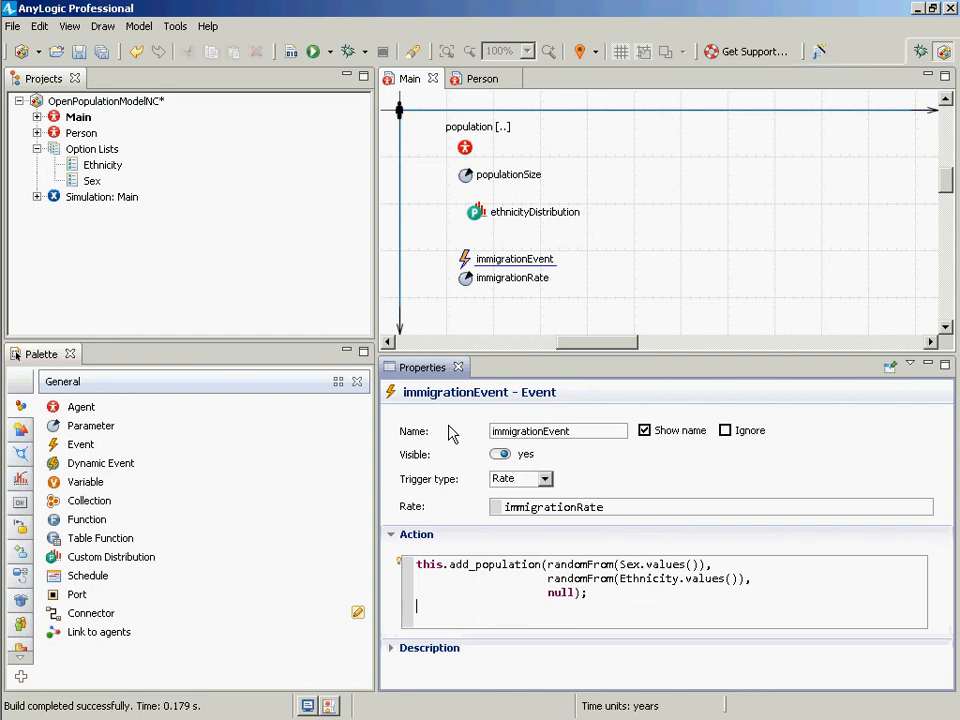
Step: Review the code completion variants of add_population to compare its arguments with those in the action code
{"action": "key", "text": "Up"}
{"action": "key", "text": "Up"}
{"action": "key", "text": "Up"}
{"action": "key", "text": "ctrl+Right"}
{"action": "key", "text": "ctrl+Right"}
{"action": "key", "text": "ctrl+Right"}
{"action": "key", "text": "ctrl+Right"}
{"action": "key", "text": "ctrl+space"}
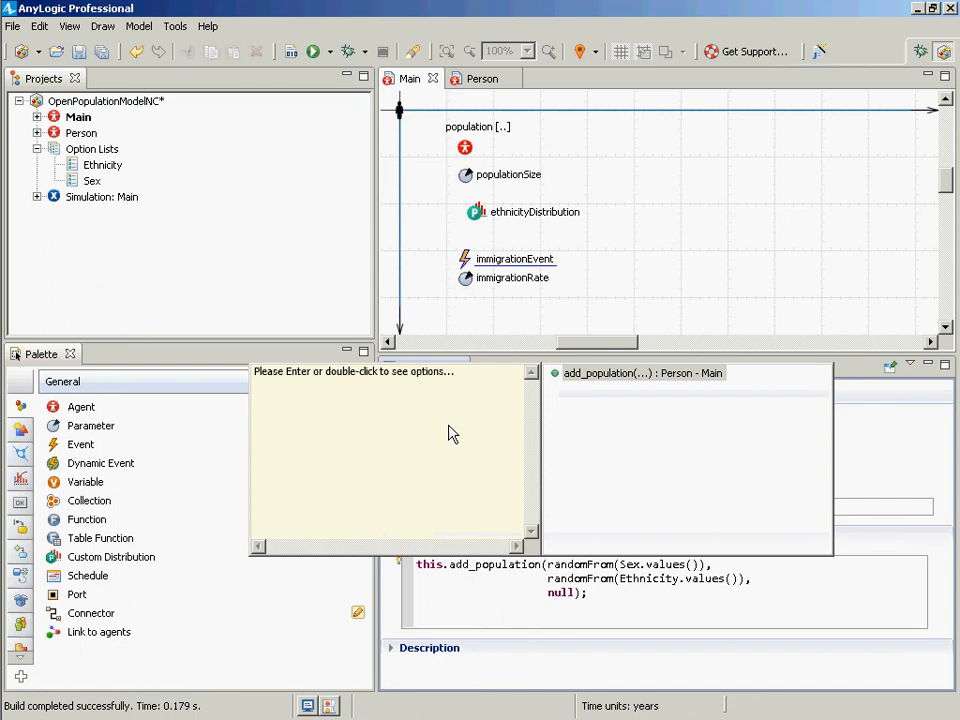
{"action": "double_click", "coordinate": [604, 380]}
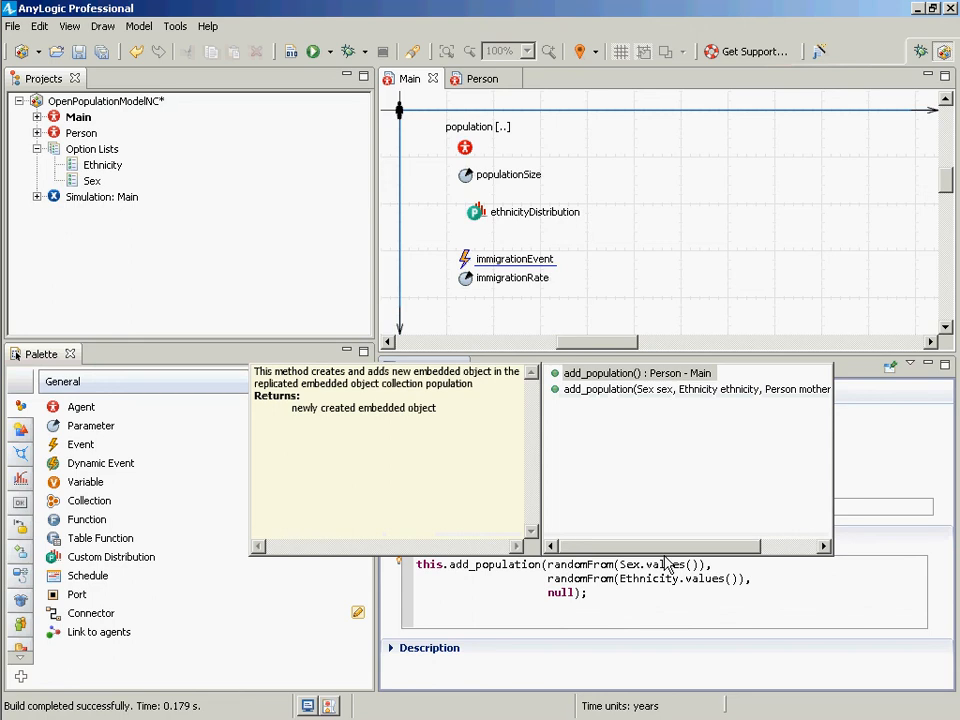
{"action": "key", "text": "Escape"}
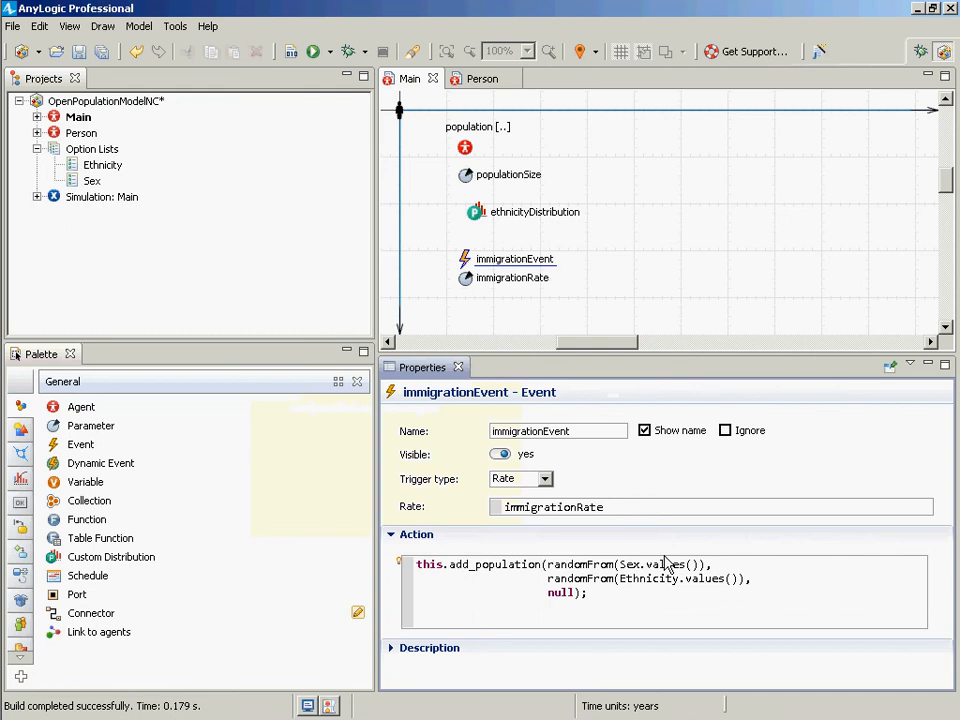
Step: Add the line this.applyNetwork(); after the add_population call in the immigrationEvent action, save the model and build it
{"action": "key", "text": "Down"}
{"action": "key", "text": "Down"}
{"action": "key", "text": "Down"}
{"action": "key", "text": "ctrl+s"}
{"action": "type", "text": "this.applyNetwork();"}
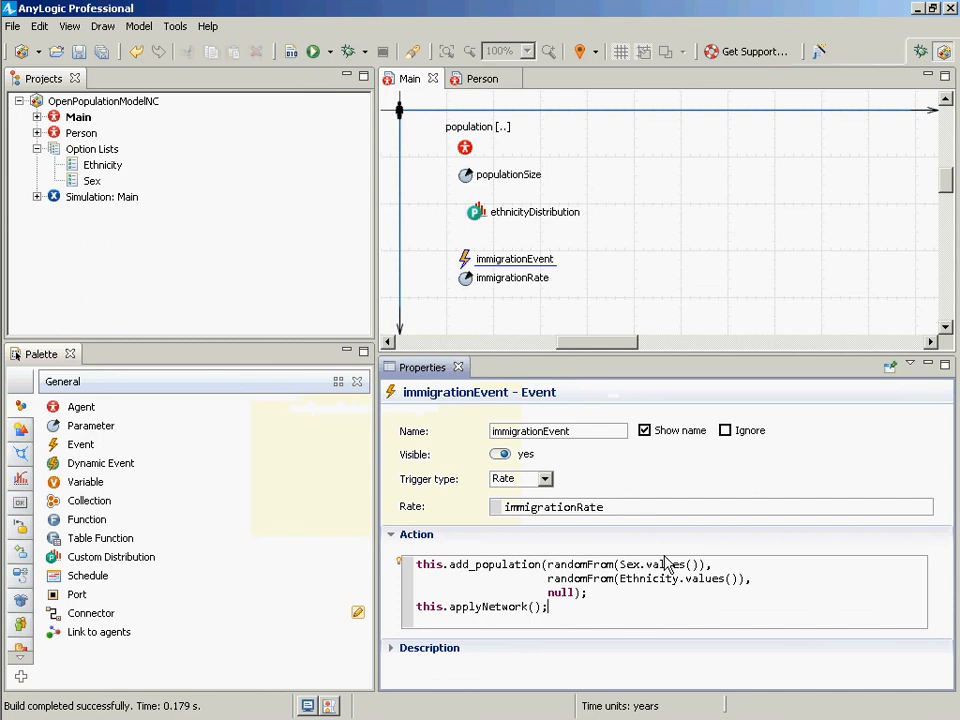
{"action": "key", "text": "Return"}
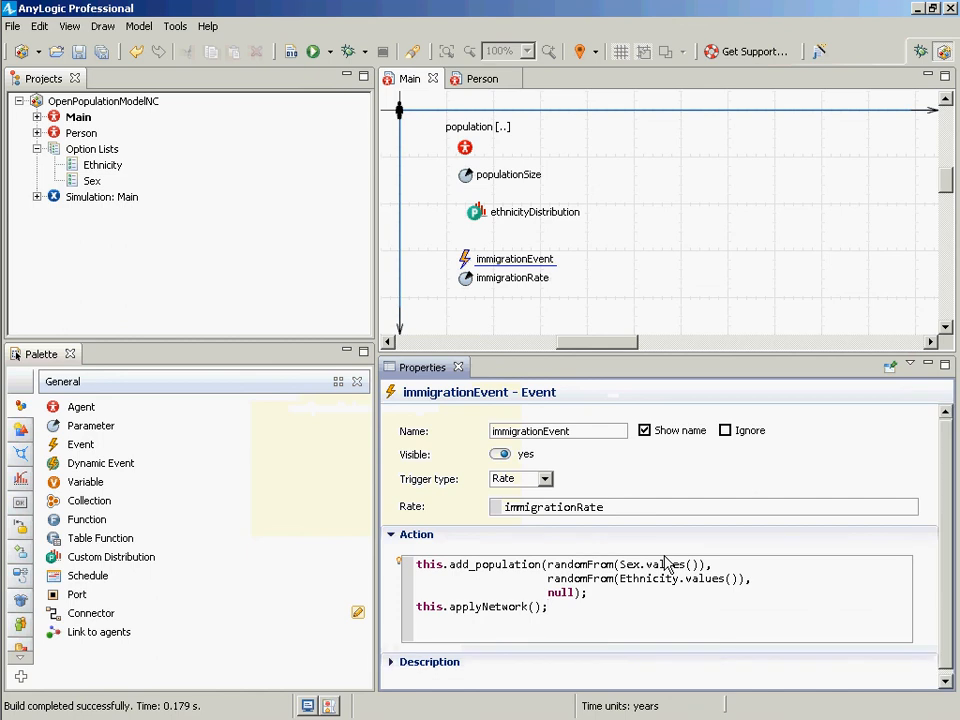
{"action": "key", "text": "ctrl+s"}
{"action": "left_click", "coordinate": [291, 51]}
Step: Copy the whole immigrationEvent action code into the untitled Notepad document and enlarge the Notepad window to show all lines
{"action": "key", "text": "shift+Up"}
{"action": "key", "text": "shift+Up"}
{"action": "key", "text": "shift+Up"}
{"action": "key", "text": "shift+Up"}
{"action": "key", "text": "shift+Up"}
{"action": "key", "text": "shift+Up"}
{"action": "key", "text": "shift+Up"}
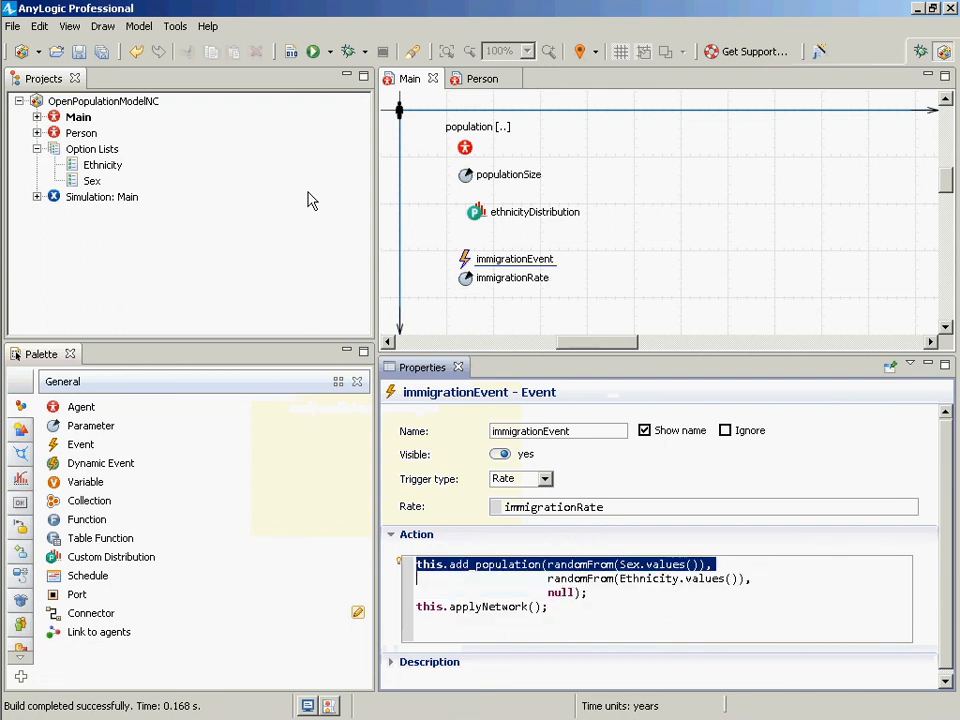
{"action": "key", "text": "shift+Down"}
{"action": "key", "text": "shift+Down"}
{"action": "key", "text": "shift+Down"}
{"action": "key", "text": "ctrl+c"}
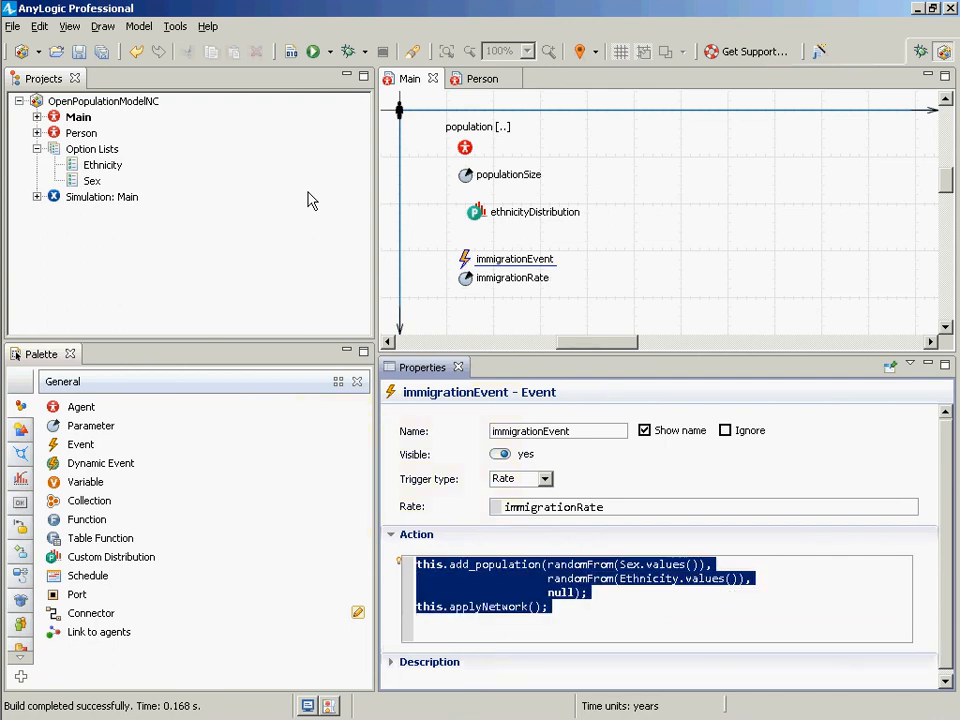
{"action": "key", "text": "alt+Tab"}
{"action": "key", "text": "ctrl+v"}
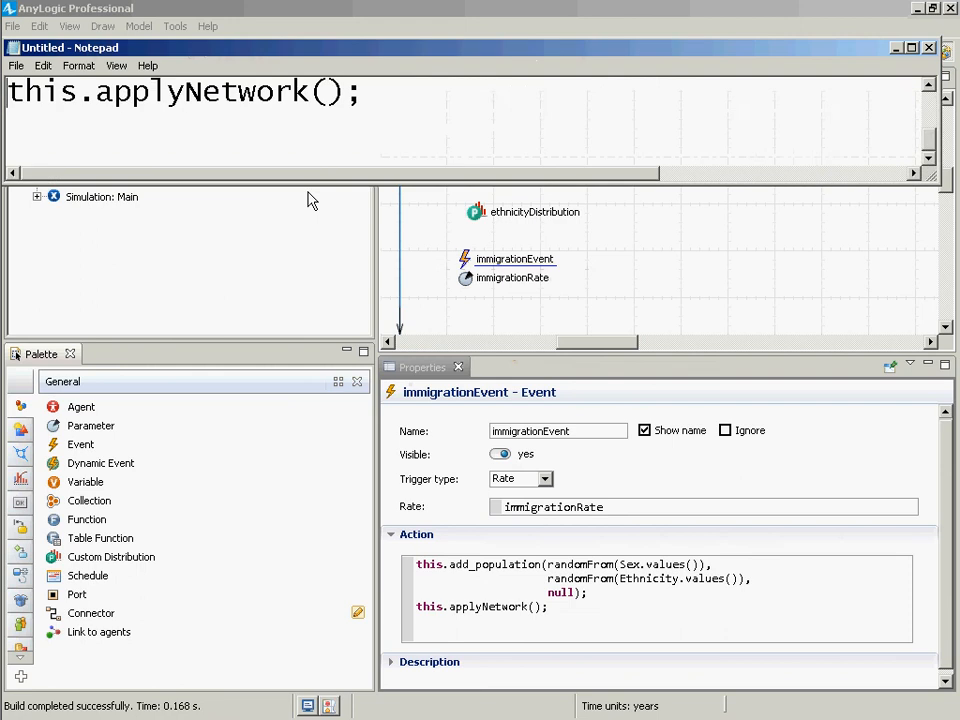
{"action": "key", "text": "ctrl+Home"}
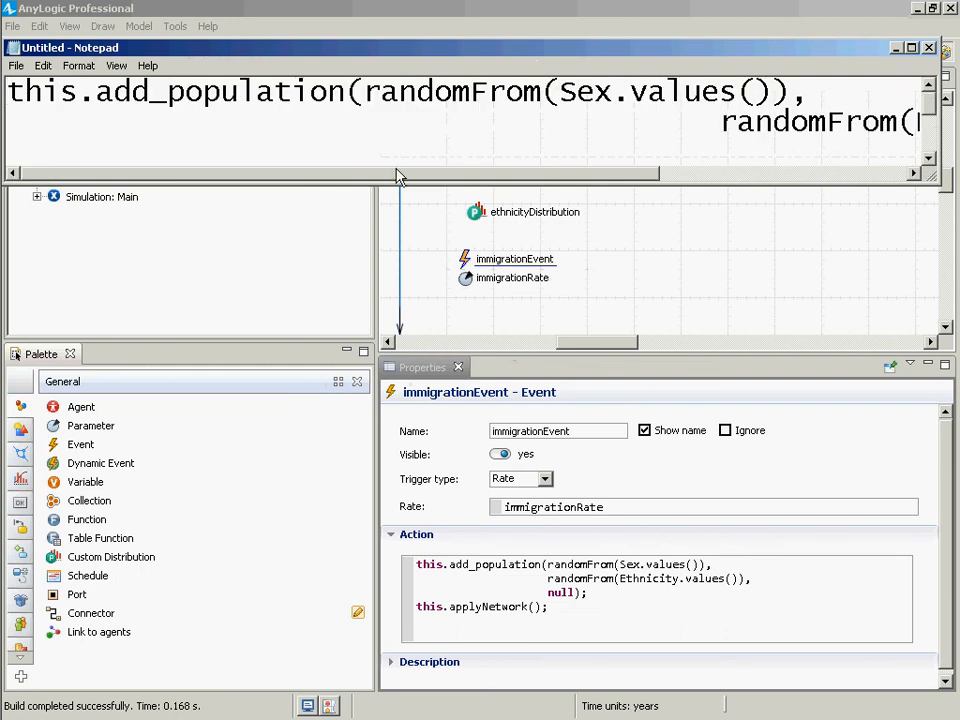
{"action": "left_click_drag", "start_coordinate": [300, 186], "coordinate": [420, 610]}
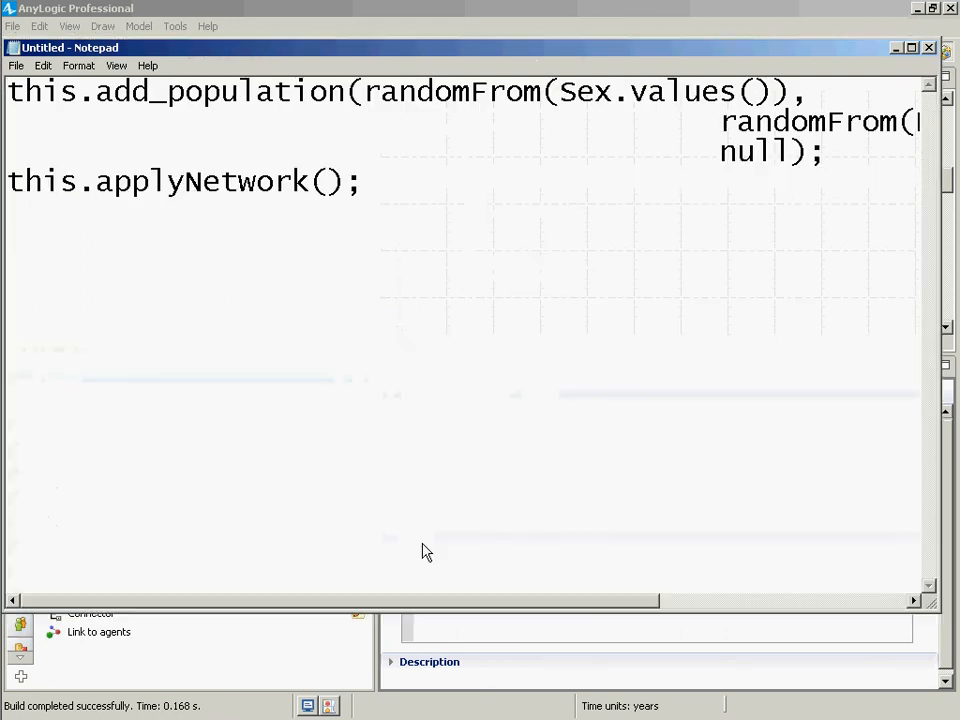
Step: Reduce the indentation of the randomFrom(Ethnicity.values()) line so it aligns under the first argument of the add_population call
{"action": "key", "text": "Right"}
{"action": "key", "text": "Down"}
{"action": "key", "text": "End"}
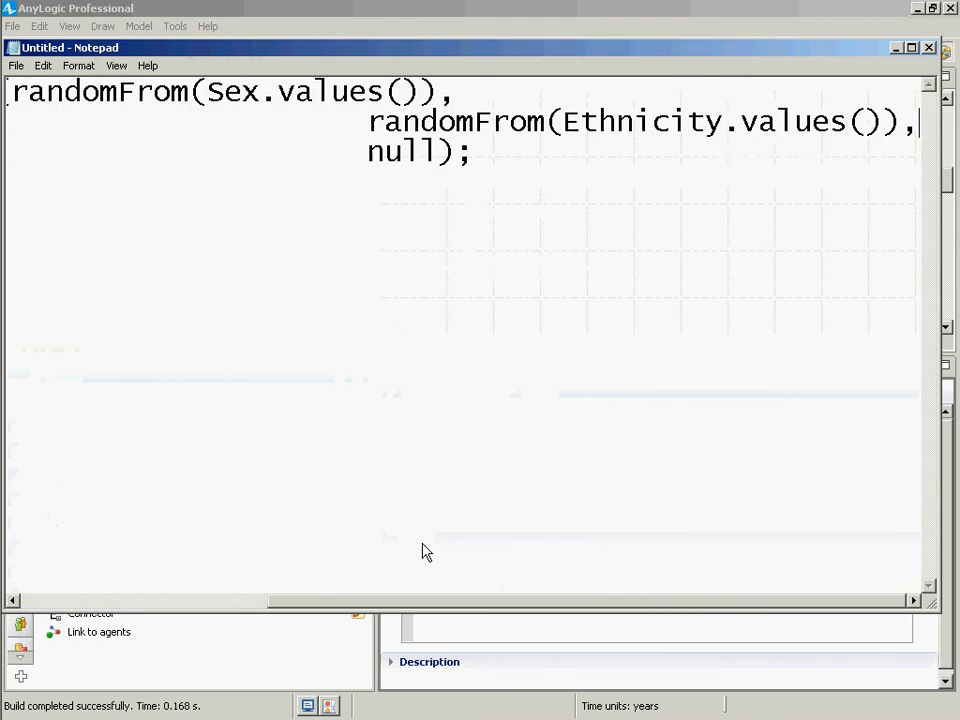
{"action": "key", "text": "ctrl+Left"}
{"action": "key", "text": "ctrl+Left"}
{"action": "key", "text": "ctrl+Left"}
{"action": "key", "text": "BackSpace"}
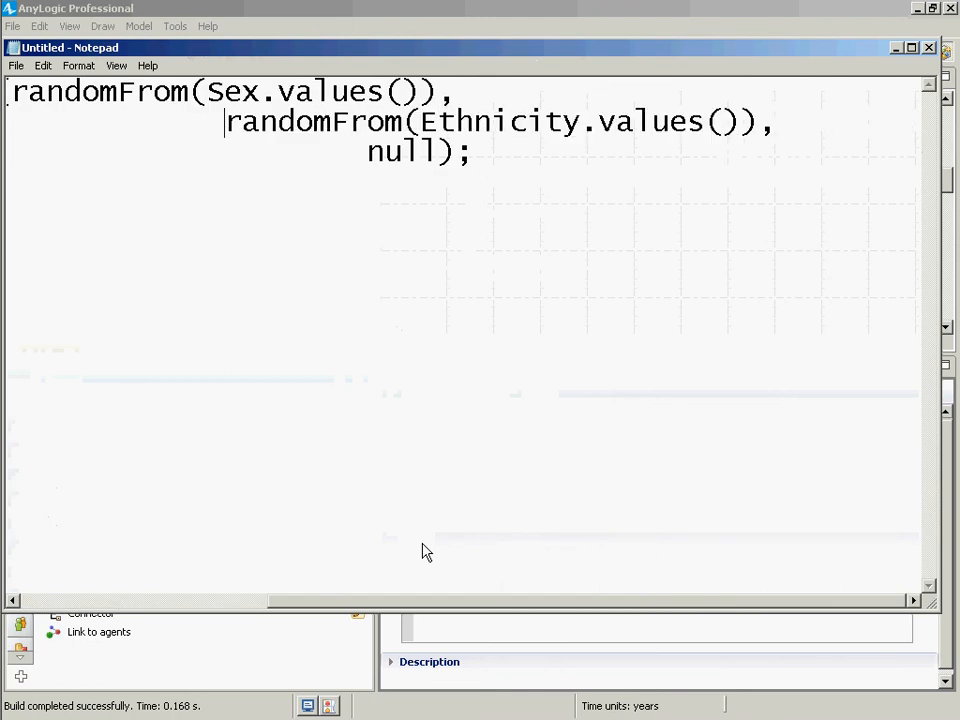
{"action": "key", "text": "Down"}
{"action": "key", "text": "Up"}
{"action": "key", "text": "BackSpace"}
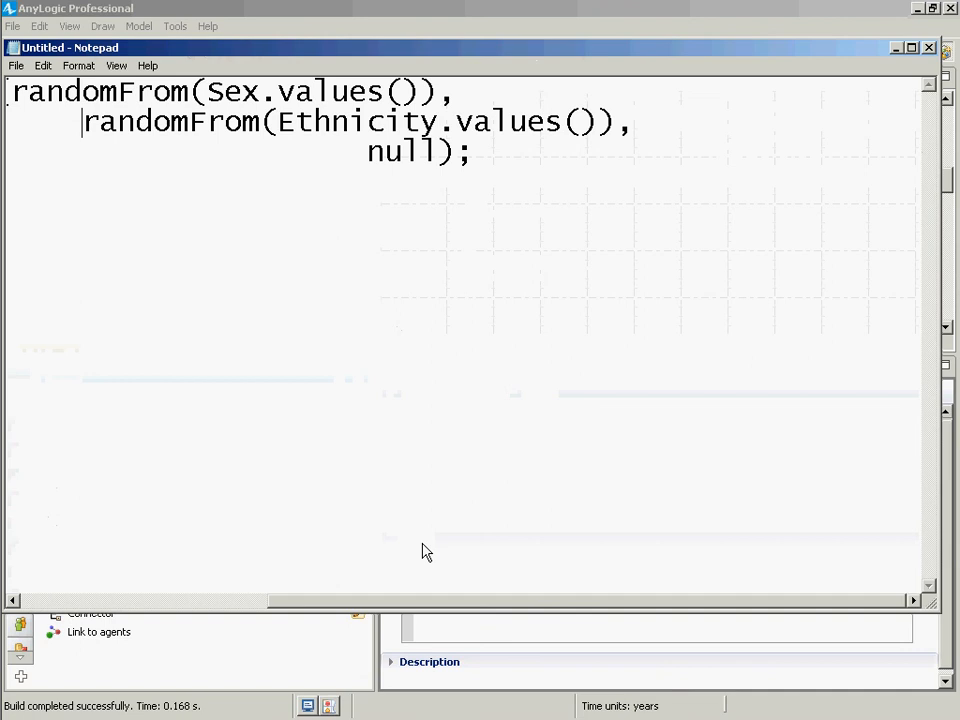
{"action": "key", "text": "BackSpace"}
{"action": "key", "text": "BackSpace"}
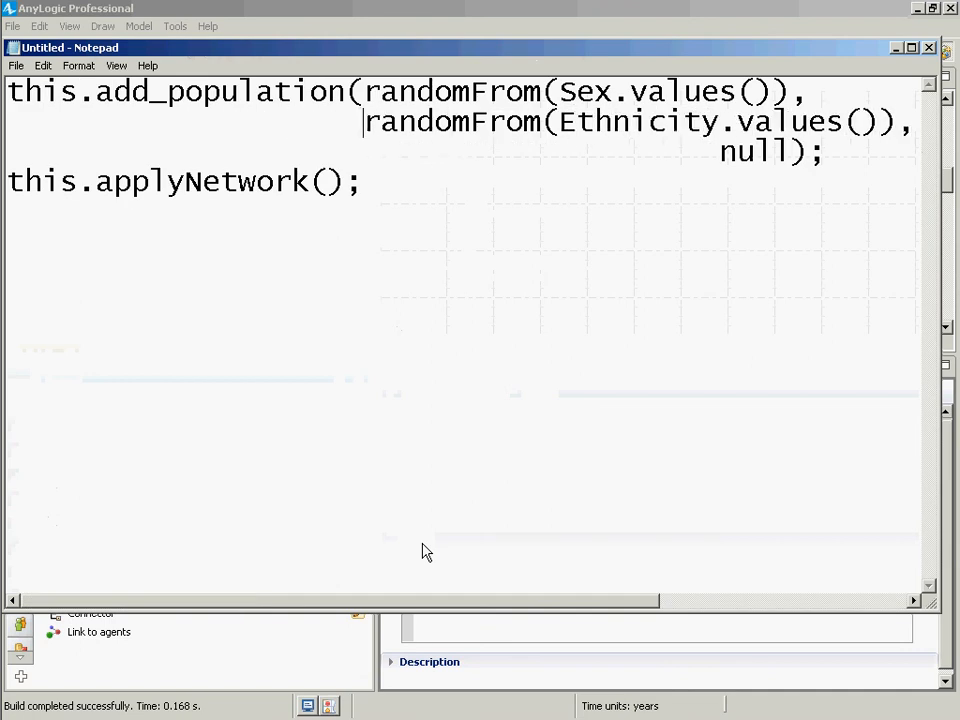
Step: Remove the extra indentation before null); so it lines up with the randomFrom arguments above
{"action": "key", "text": "Down"}
{"action": "key", "text": "shift+End"}
{"action": "key", "text": "shift+Left"}
{"action": "key", "text": "shift+Left"}
{"action": "key", "text": "shift+Left"}
{"action": "key", "text": "shift+Left"}
{"action": "key", "text": "shift+Left"}
{"action": "key", "text": "shift+Left"}
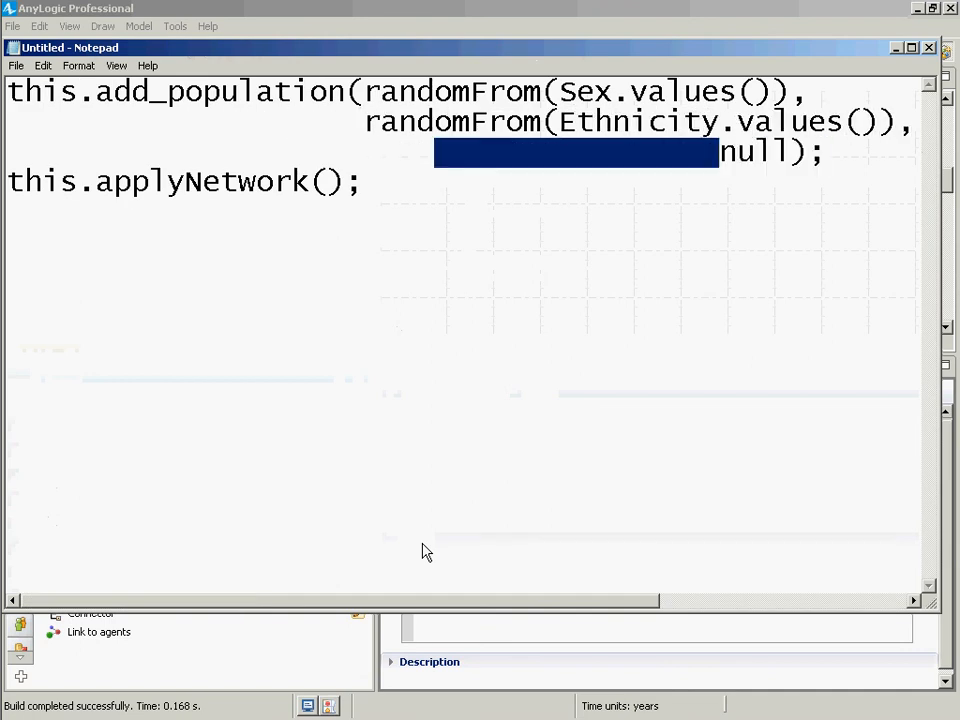
{"action": "key", "text": "BackSpace"}
{"action": "key", "text": "BackSpace"}
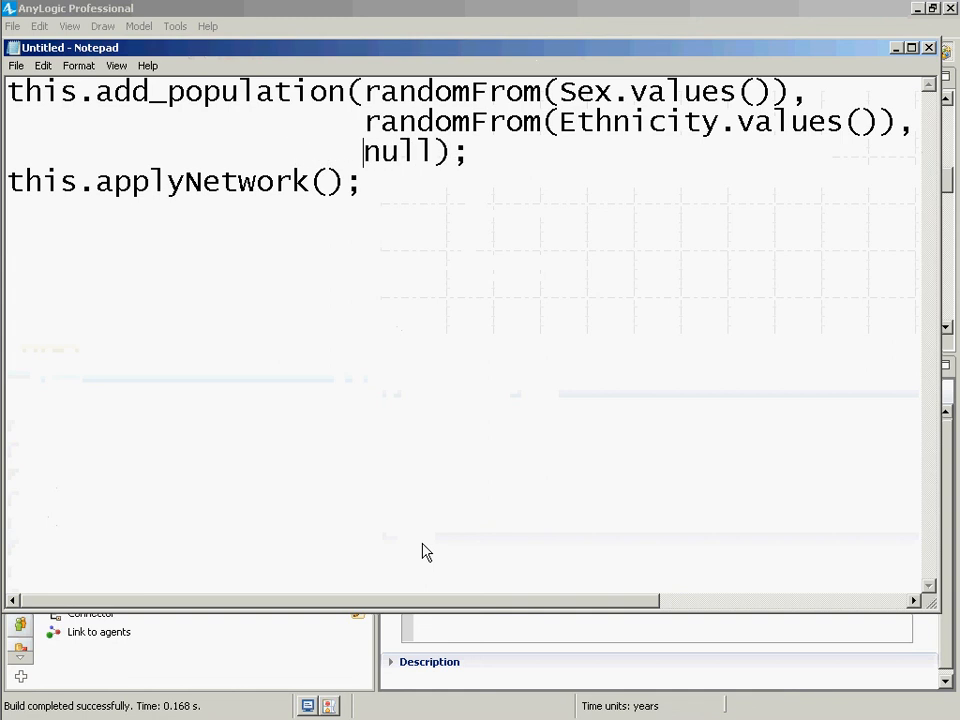
Step: Examine the first two arguments of the add_population call by highlighting the Sex and Ethnicity randomFrom expressions
{"action": "key", "text": "Down"}
{"action": "key", "text": "Home"}
{"action": "key", "text": "Up"}
{"action": "key", "text": "Up"}
{"action": "key", "text": "Up"}
{"action": "key", "text": "End"}
{"action": "key", "text": "ctrl+shift+Right"}
{"action": "key", "text": "ctrl+shift+Left"}
{"action": "key", "text": "ctrl+Right"}
{"action": "key", "text": "Home"}
{"action": "key", "text": "ctrl+shift+Right"}
{"action": "key", "text": "ctrl+shift+Left"}
{"action": "key", "text": "Left"}
{"action": "key", "text": "Left"}
{"action": "key", "text": "Left"}
{"action": "key", "text": "ctrl+shift+Left"}
{"action": "key", "text": "ctrl+shift+Left"}
{"action": "key", "text": "ctrl+shift+Left"}
{"action": "key", "text": "ctrl+shift+Right"}
{"action": "key", "text": "ctrl+shift+Right"}
{"action": "key", "text": "ctrl+shift+Left"}
{"action": "key", "text": "ctrl+shift+Left"}
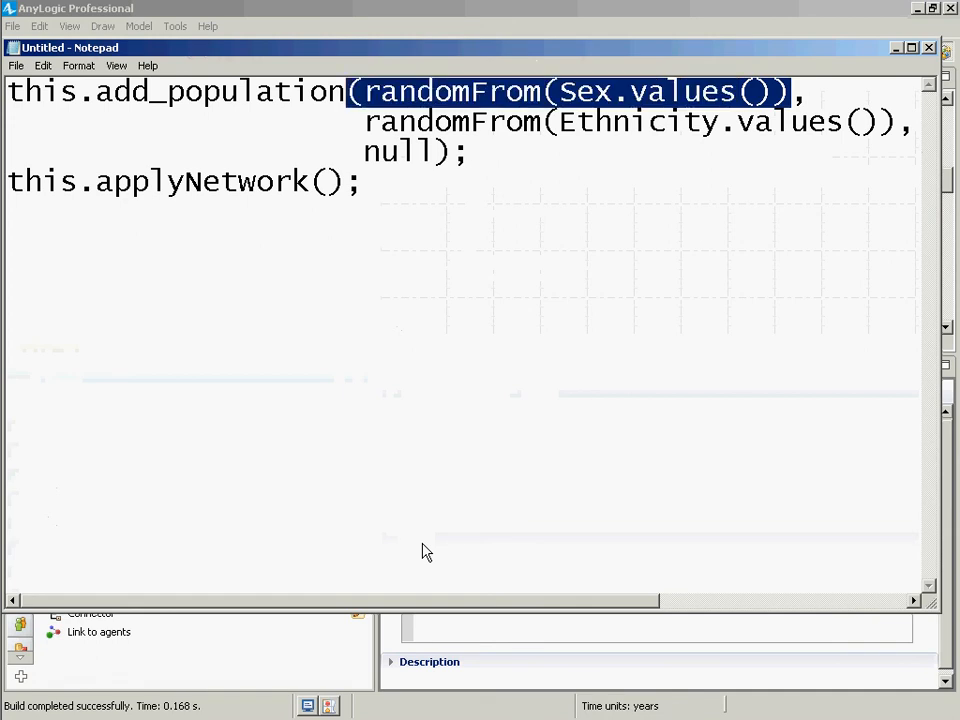
{"action": "key", "text": "shift+Right"}
{"action": "key", "text": "Left"}
{"action": "key", "text": "Down"}
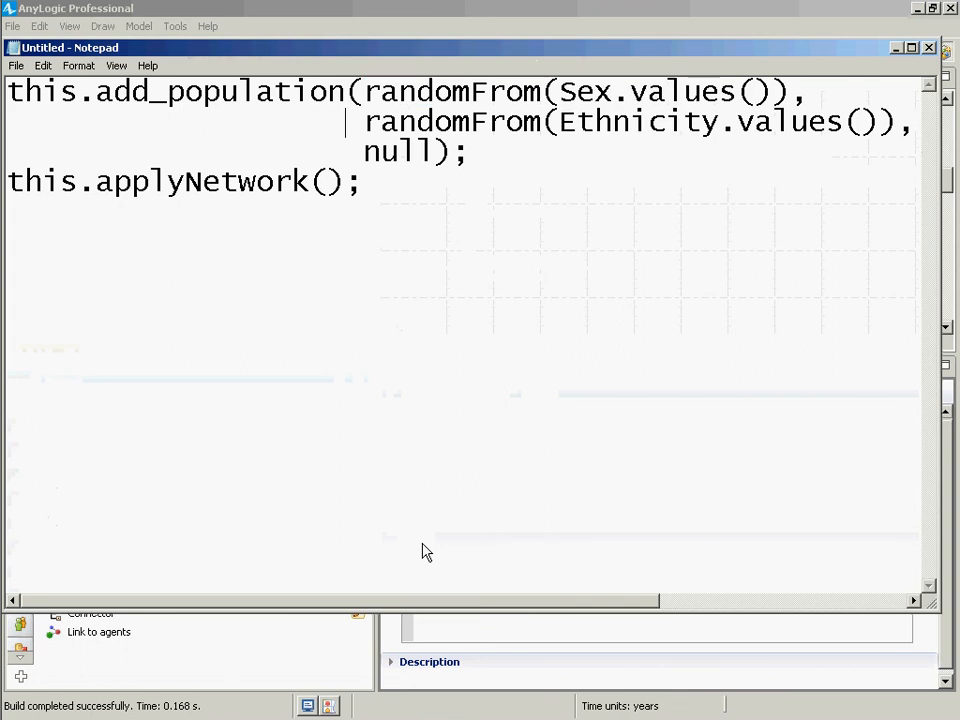
{"action": "key", "text": "shift+End"}
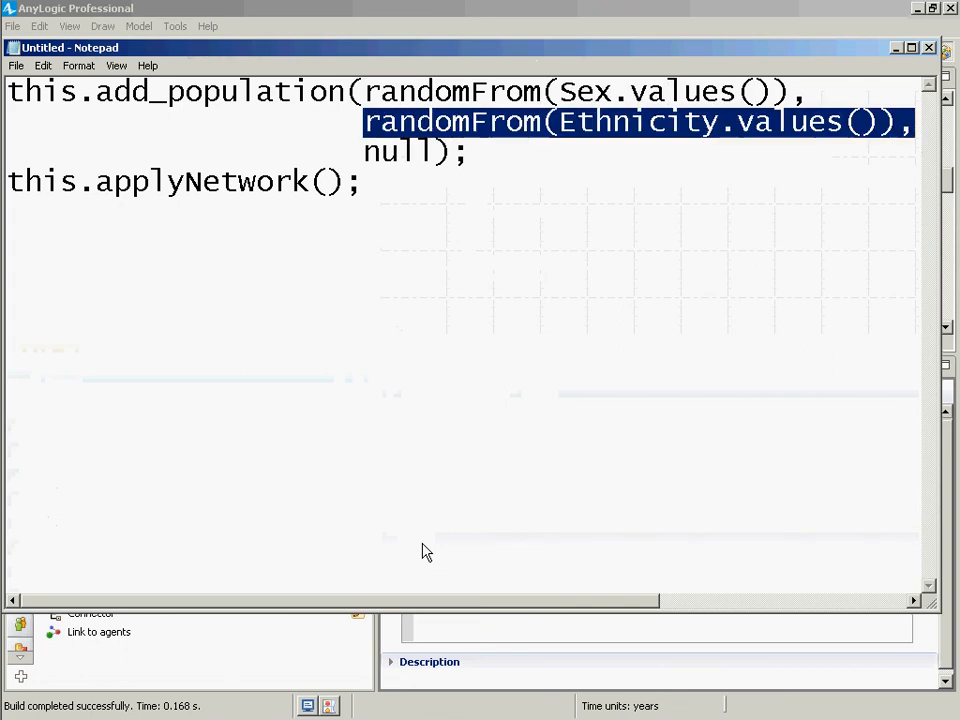
Step: Review all three add_population arguments line by line, from randomFrom(Sex.values()) through to null
{"action": "key", "text": "Up"}
{"action": "key", "text": "shift+Left"}
{"action": "key", "text": "shift+Left"}
{"action": "key", "text": "shift+Left"}
{"action": "key", "text": "shift+Left"}
{"action": "key", "text": "shift+Left"}
{"action": "key", "text": "shift+Left"}
{"action": "key", "text": "shift+Left"}
{"action": "key", "text": "shift+Left"}
{"action": "key", "text": "shift+Left"}
{"action": "key", "text": "shift+Left"}
{"action": "key", "text": "shift+Left"}
{"action": "key", "text": "shift+Left"}
{"action": "key", "text": "shift+Left"}
{"action": "key", "text": "shift+Left"}
{"action": "key", "text": "shift+Left"}
{"action": "key", "text": "shift+Left"}
{"action": "key", "text": "shift+Left"}
{"action": "key", "text": "shift+Left"}
{"action": "key", "text": "shift+Left"}
{"action": "key", "text": "shift+Left"}
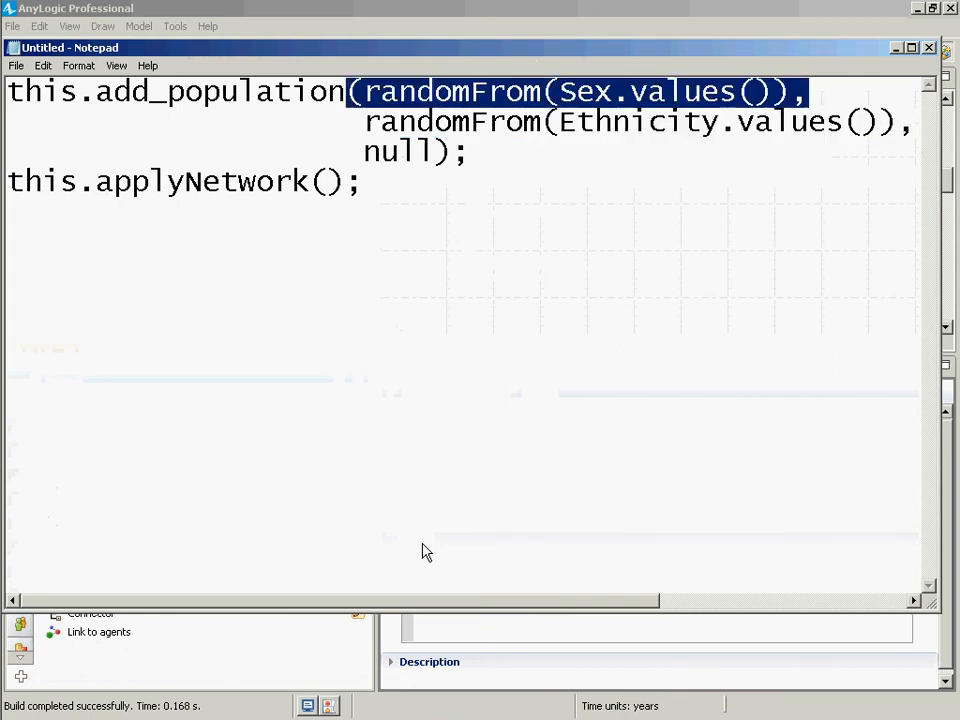
{"action": "key", "text": "Down"}
{"action": "key", "text": "shift+Right"}
{"action": "key", "text": "shift+Right"}
{"action": "key", "text": "shift+Right"}
{"action": "key", "text": "shift+Right"}
{"action": "key", "text": "shift+Right"}
{"action": "key", "text": "shift+Right"}
{"action": "key", "text": "shift+Right"}
{"action": "key", "text": "shift+Right"}
{"action": "key", "text": "shift+Right"}
{"action": "key", "text": "shift+Right"}
{"action": "key", "text": "shift+Right"}
{"action": "key", "text": "shift+Right"}
{"action": "key", "text": "shift+Right"}
{"action": "key", "text": "shift+Right"}
{"action": "key", "text": "shift+Right"}
{"action": "key", "text": "shift+Right"}
{"action": "key", "text": "shift+Right"}
{"action": "key", "text": "shift+Right"}
{"action": "key", "text": "shift+Right"}
{"action": "key", "text": "shift+Right"}
{"action": "key", "text": "Down"}
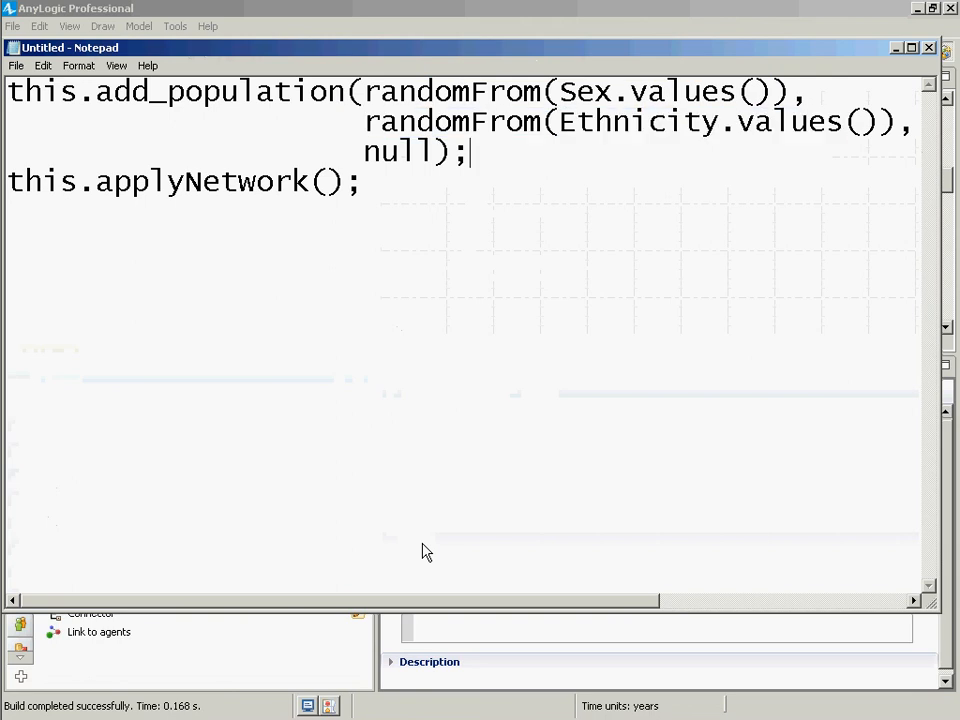
{"action": "key", "text": "Left"}
{"action": "key", "text": "Left"}
{"action": "key", "text": "Left"}
{"action": "key", "text": "Left"}
{"action": "key", "text": "Left"}
{"action": "key", "text": "Left"}
{"action": "key", "text": "shift+End"}
{"action": "key", "text": "shift+Left"}
{"action": "key", "text": "shift+Left"}
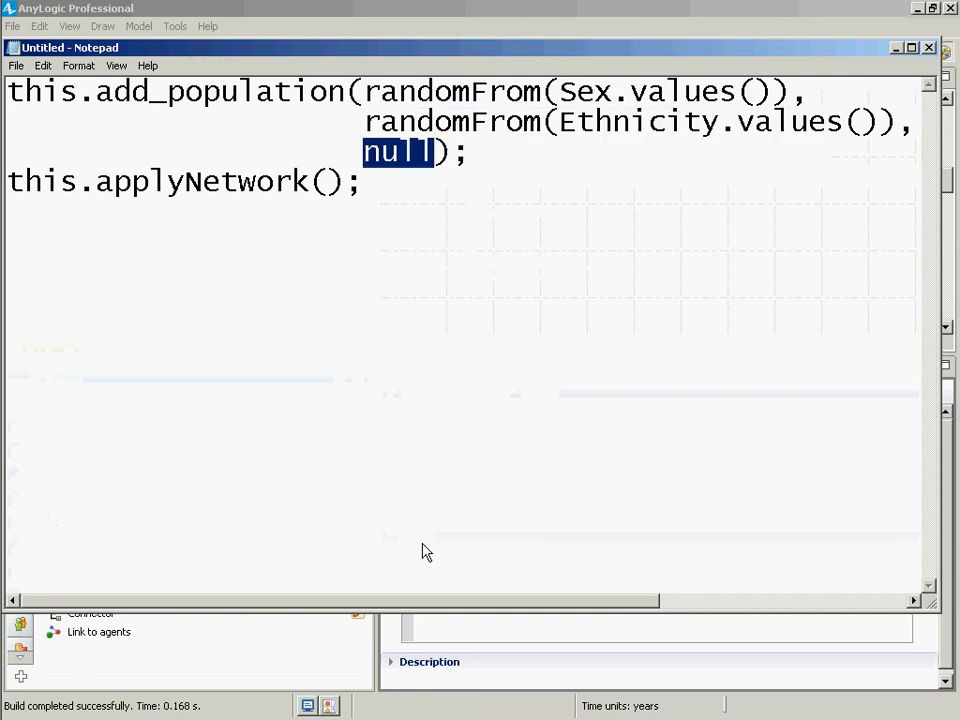
Step: Examine the this.applyNetwork(); line that follows the add_population call
{"action": "key", "text": "Down"}
{"action": "key", "text": "shift+Left"}
{"action": "key", "text": "shift+Left"}
{"action": "key", "text": "shift+Left"}
{"action": "key", "text": "shift+Left"}
{"action": "key", "text": "shift+Left"}
{"action": "key", "text": "shift+Left"}
{"action": "key", "text": "shift+Left"}
{"action": "key", "text": "shift+Left"}
{"action": "key", "text": "shift+Left"}
{"action": "key", "text": "shift+Left"}
{"action": "key", "text": "shift+Left"}
{"action": "key", "text": "shift+Left"}
{"action": "key", "text": "shift+Left"}
{"action": "key", "text": "shift+Left"}
{"action": "key", "text": "shift+Left"}
{"action": "key", "text": "shift+Left"}
{"action": "key", "text": "shift+Left"}
{"action": "key", "text": "shift+Left"}
{"action": "key", "text": "shift+Left"}
{"action": "key", "text": "shift+Left"}
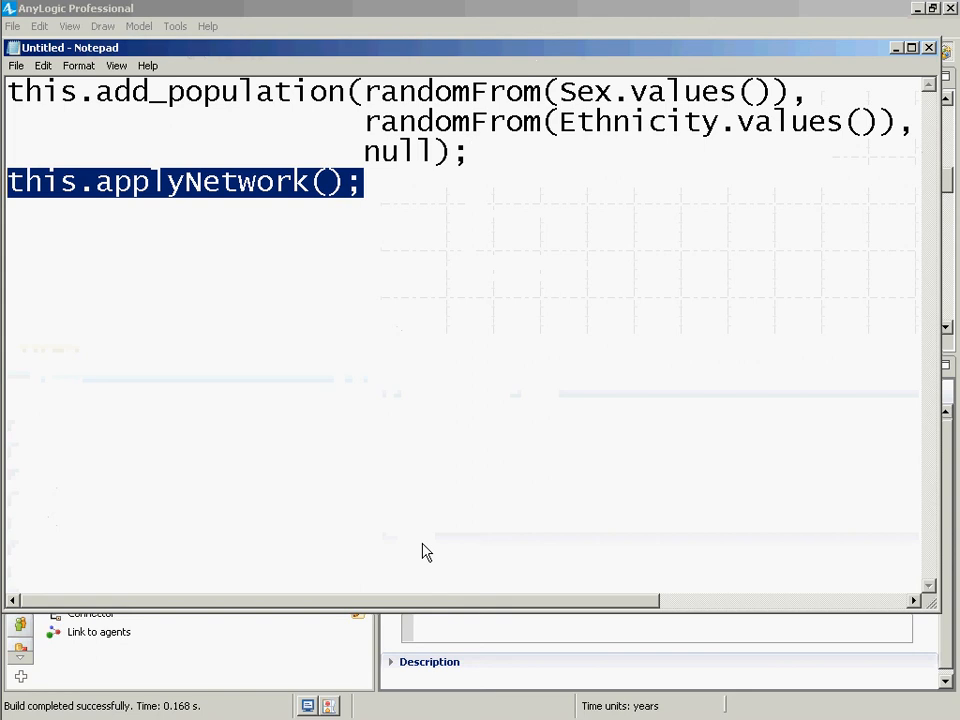
{"action": "key", "text": "Left"}
{"action": "key", "text": "shift+Left"}
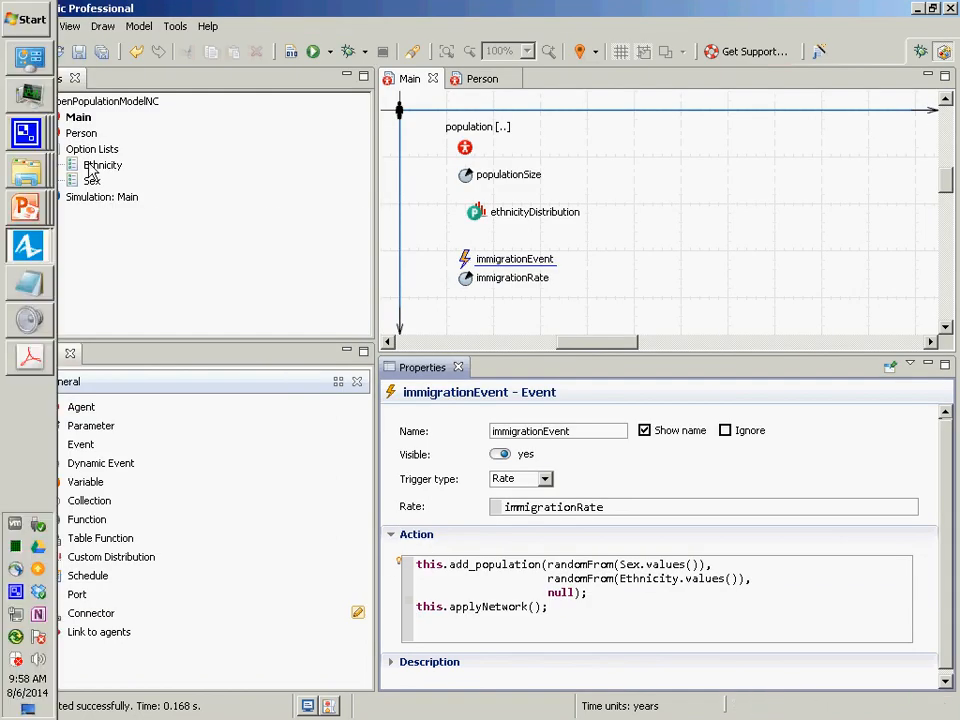
Step: Switch back to AnyLogic, build the model, and launch and start the Simulation: Main experiment
{"action": "left_click", "coordinate": [288, 51]}
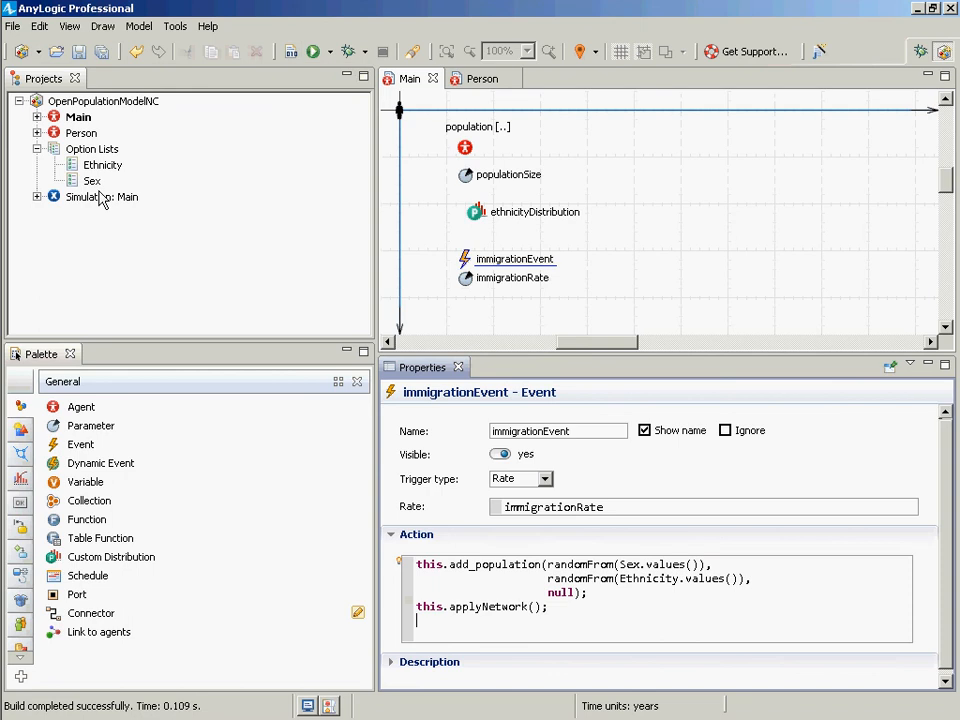
{"action": "right_click", "coordinate": [100, 198]}
{"action": "left_click", "coordinate": [158, 404]}
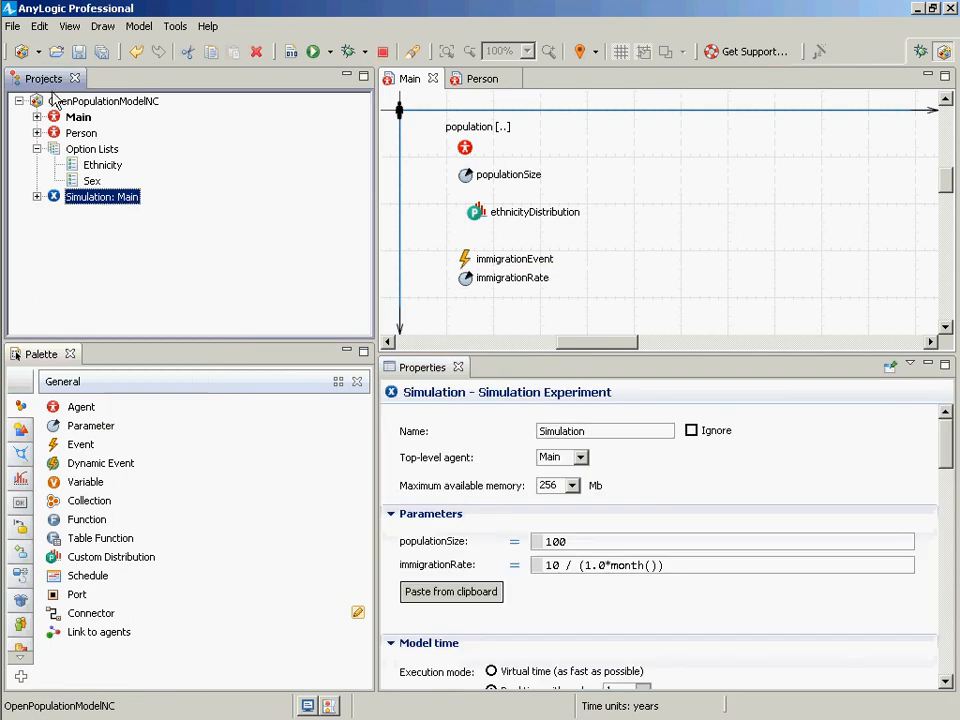
{"action": "left_click", "coordinate": [103, 137]}
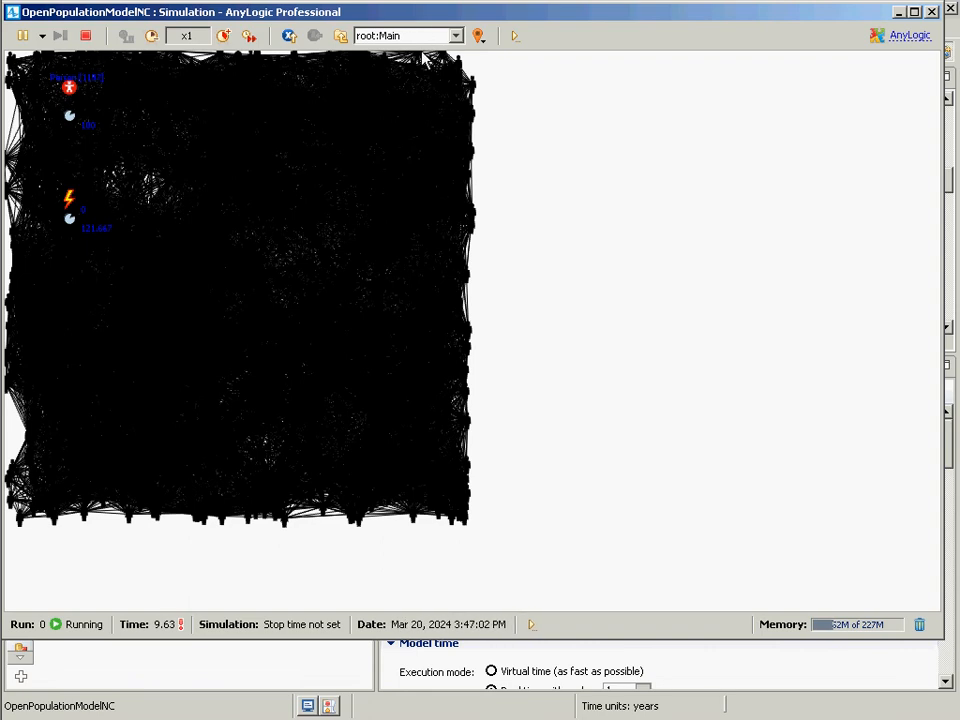
Step: Inspect the population's agents and the list of navigable objects in the running simulation, and close the simulation window
{"action": "left_click", "coordinate": [69, 87]}
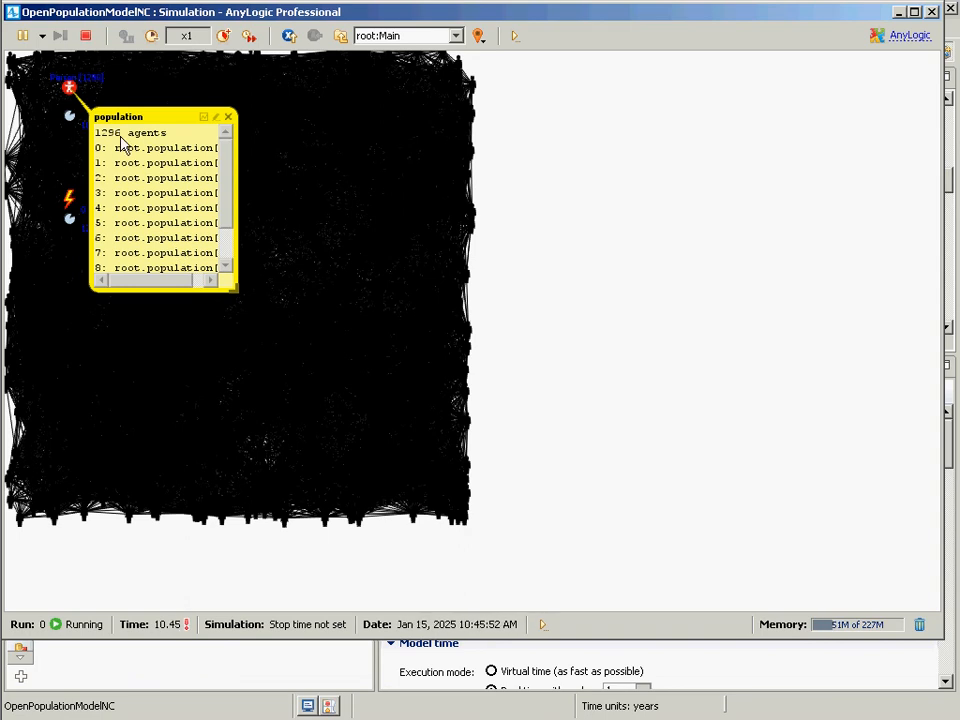
{"action": "left_click", "coordinate": [229, 117]}
{"action": "left_click", "coordinate": [381, 37]}
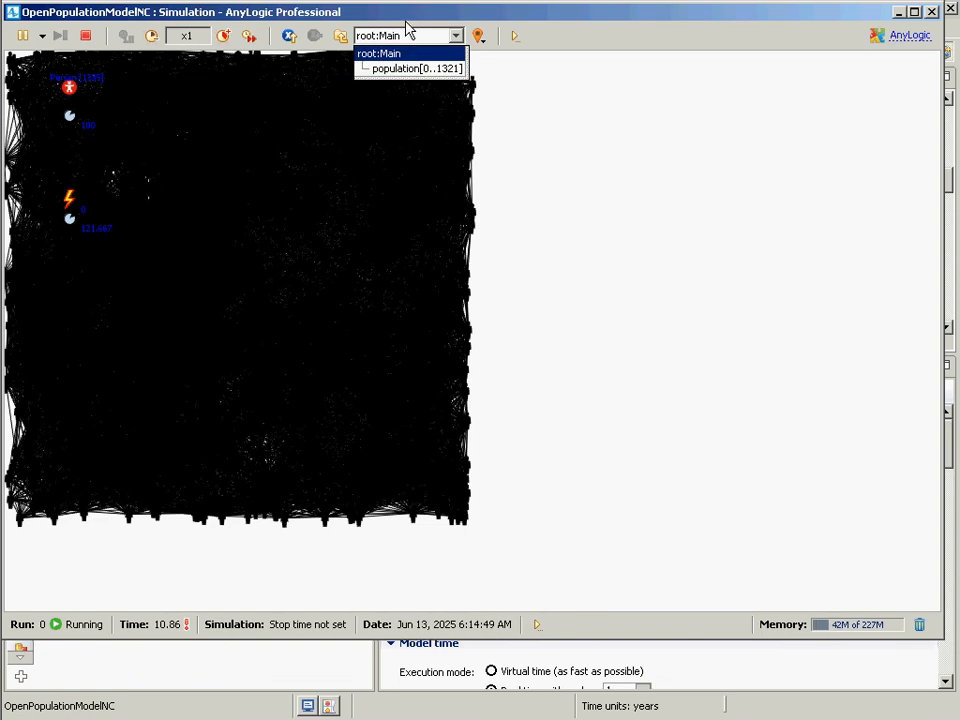
{"action": "left_click", "coordinate": [407, 35]}
{"action": "left_click", "coordinate": [407, 35]}
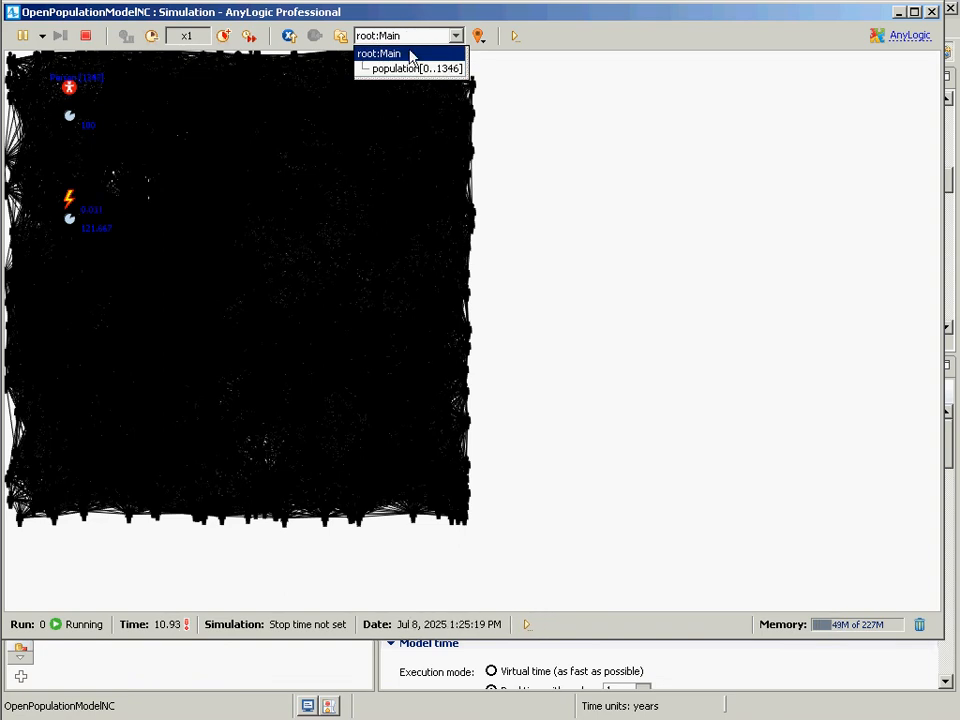
{"action": "left_click", "coordinate": [325, 240]}
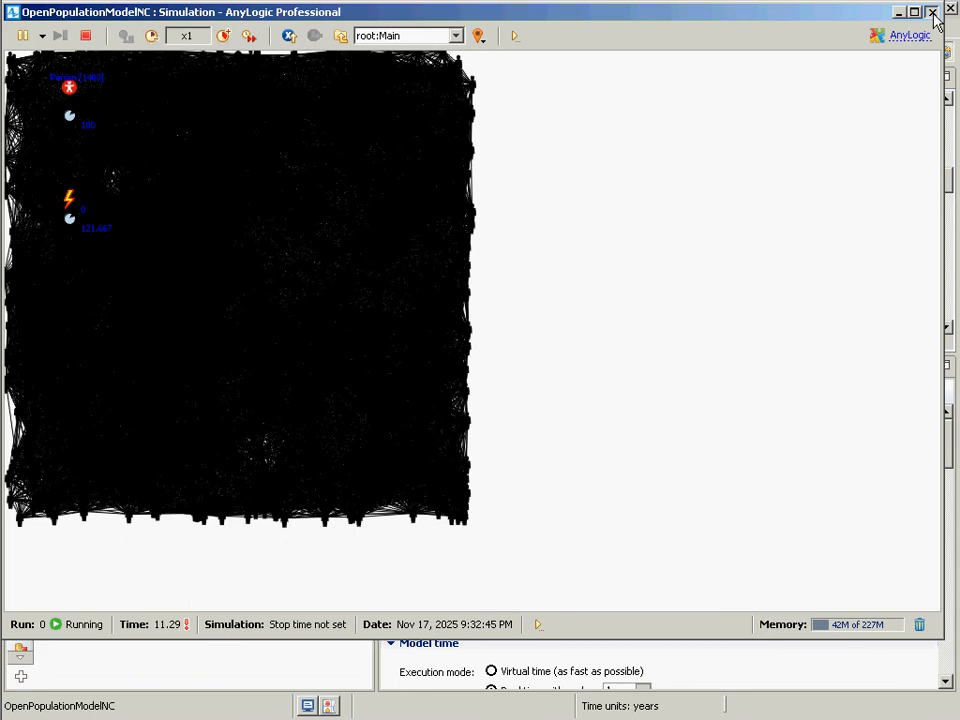
{"action": "left_click", "coordinate": [933, 13]}
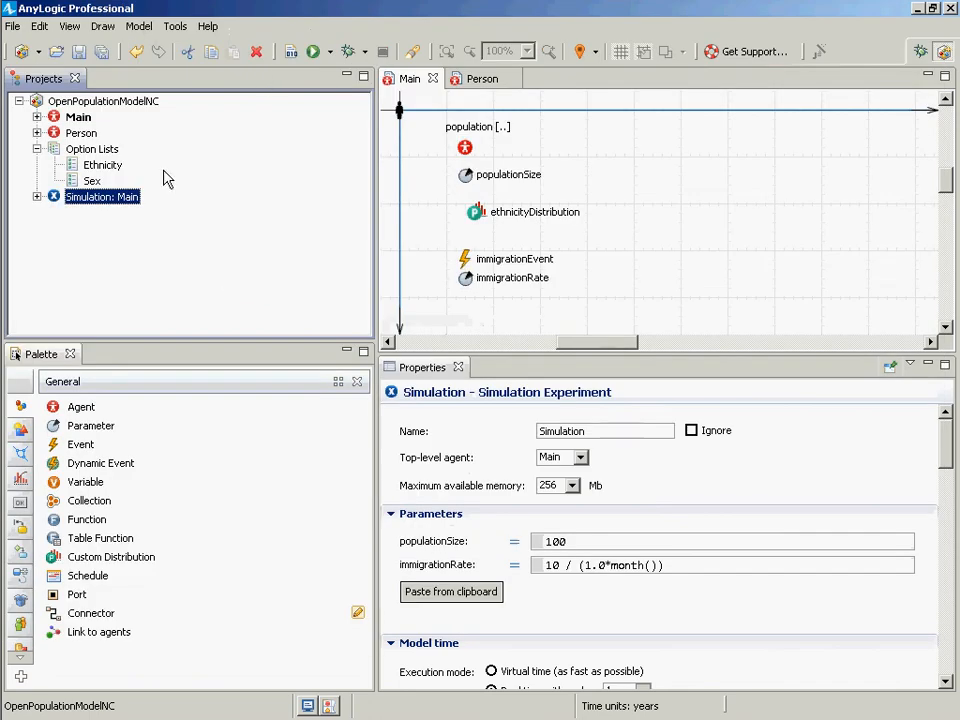
Step: Run the Simulation: Main experiment again, speed it up to x2 to watch the network grow, and close its window
{"action": "right_click", "coordinate": [112, 208]}
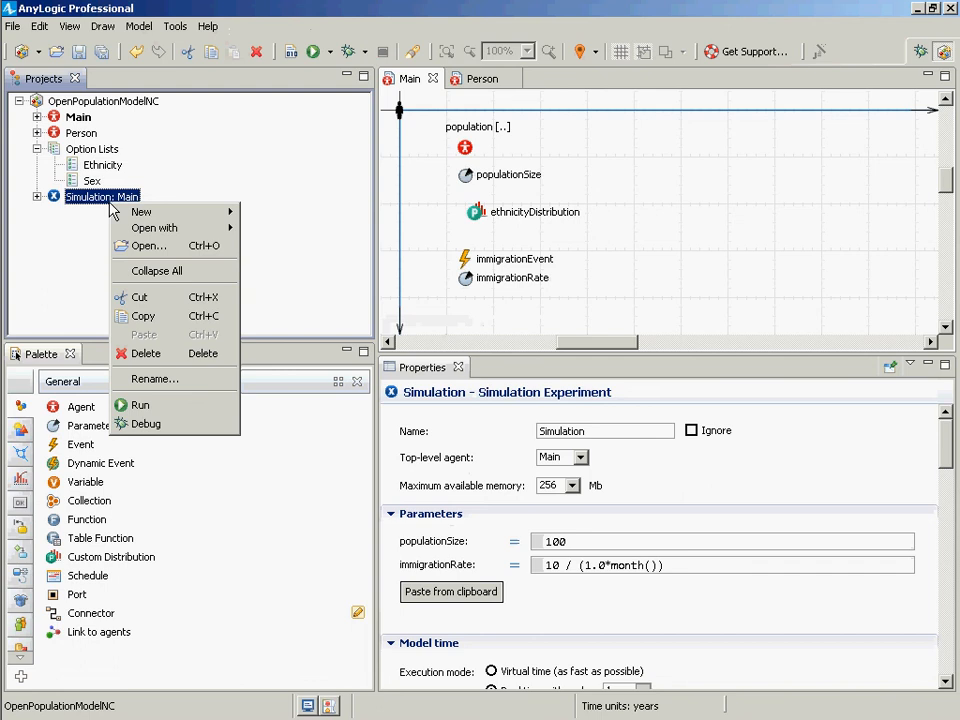
{"action": "left_click", "coordinate": [170, 402]}
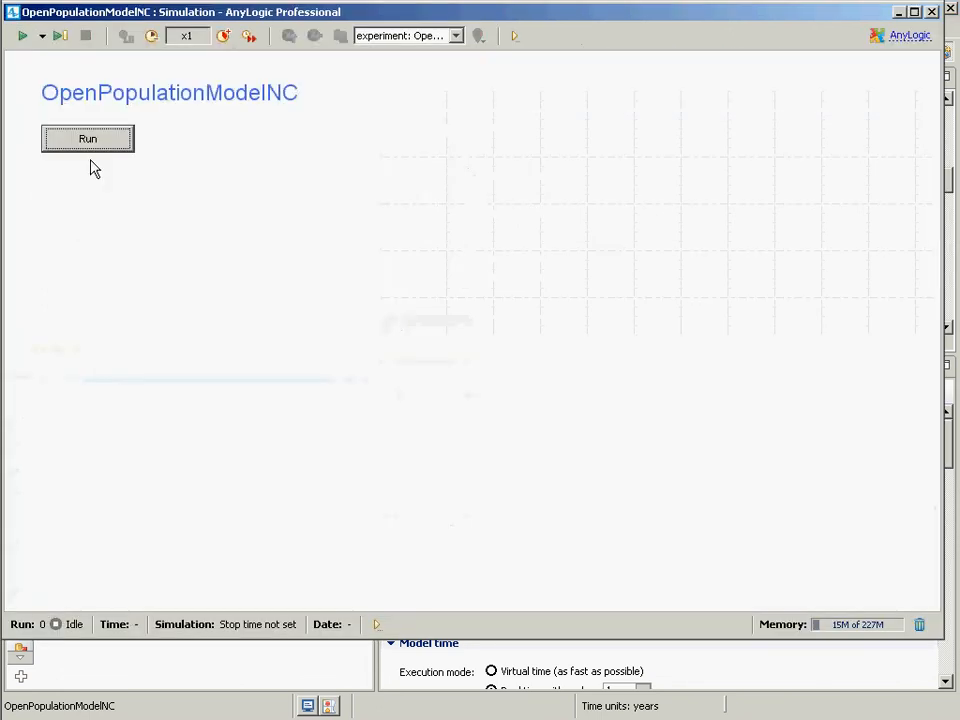
{"action": "left_click", "coordinate": [88, 139]}
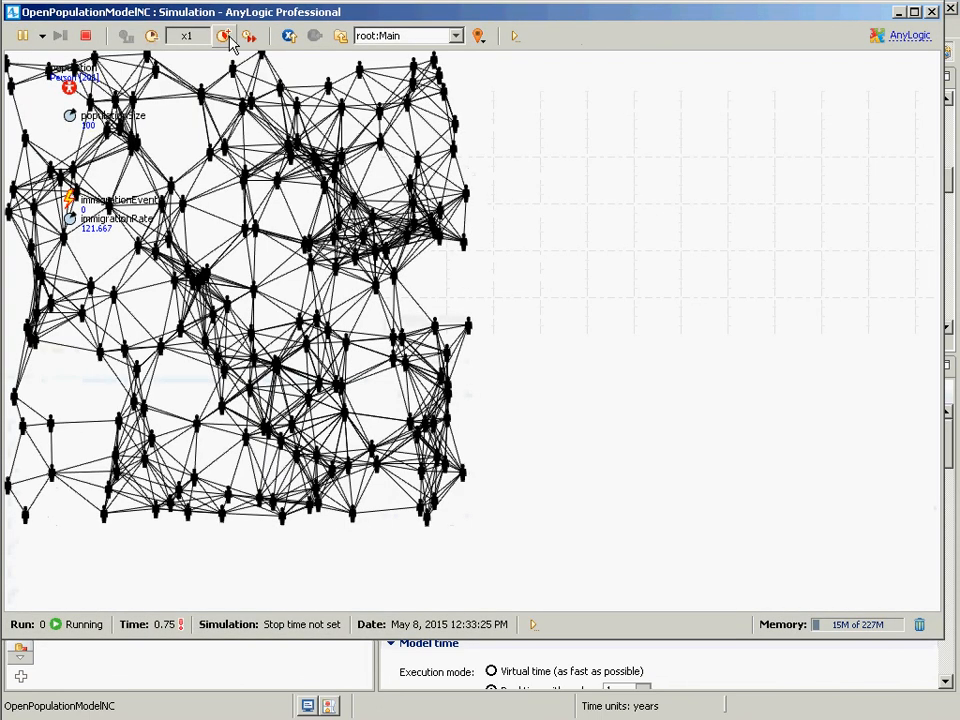
{"action": "left_click", "coordinate": [223, 36]}
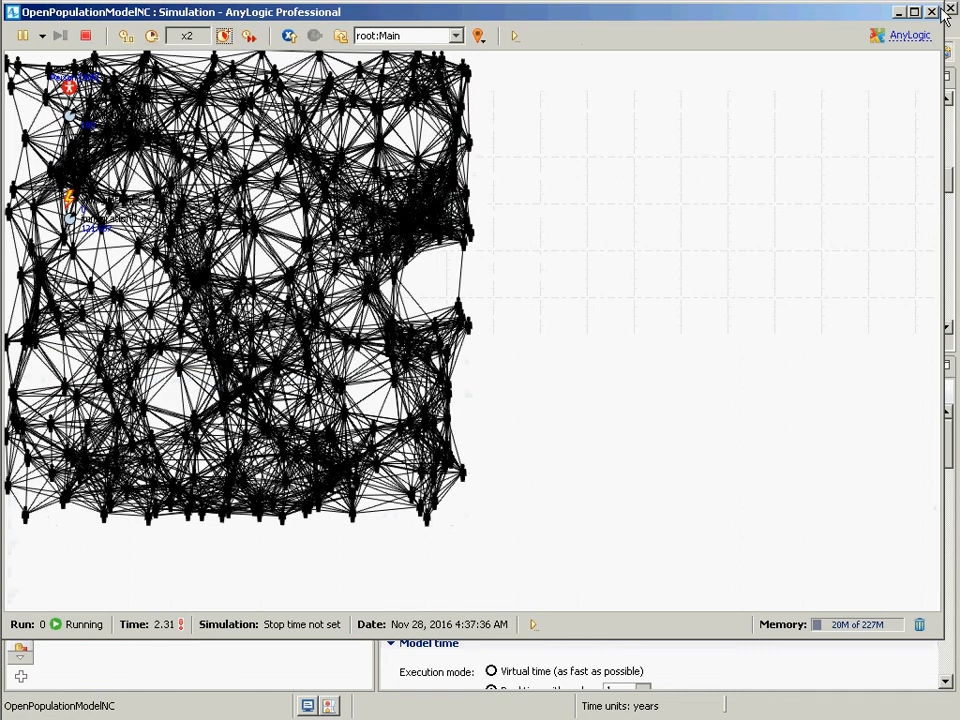
{"action": "left_click", "coordinate": [933, 12]}
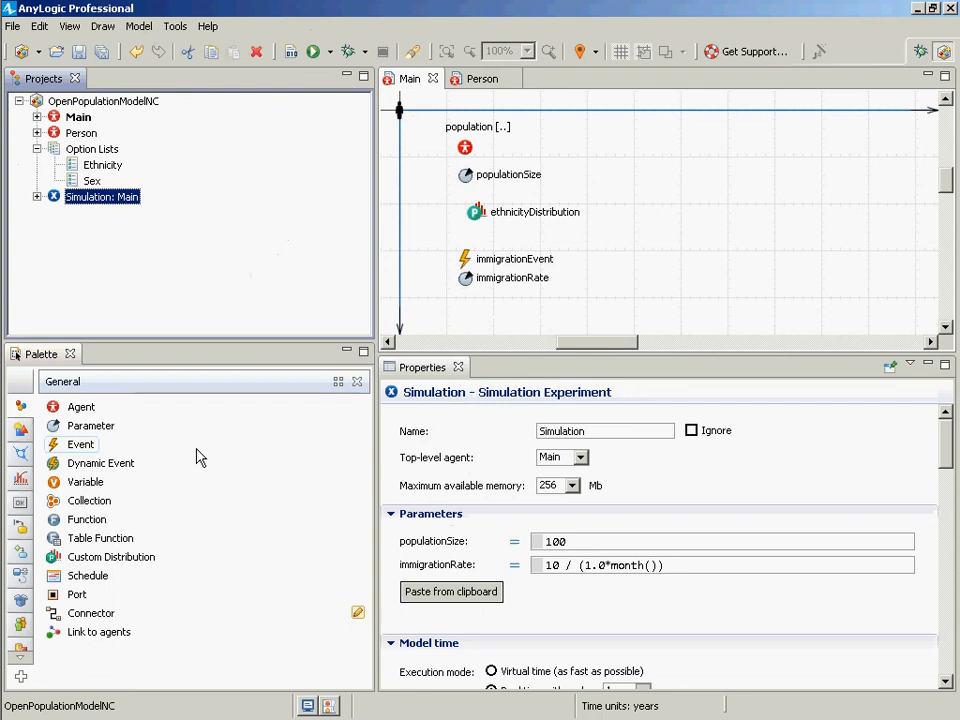
Step: Open the Person agent type's diagram at the free area around its parameters and save the model
{"action": "left_click", "coordinate": [80, 136]}
{"action": "double_click", "coordinate": [80, 142]}
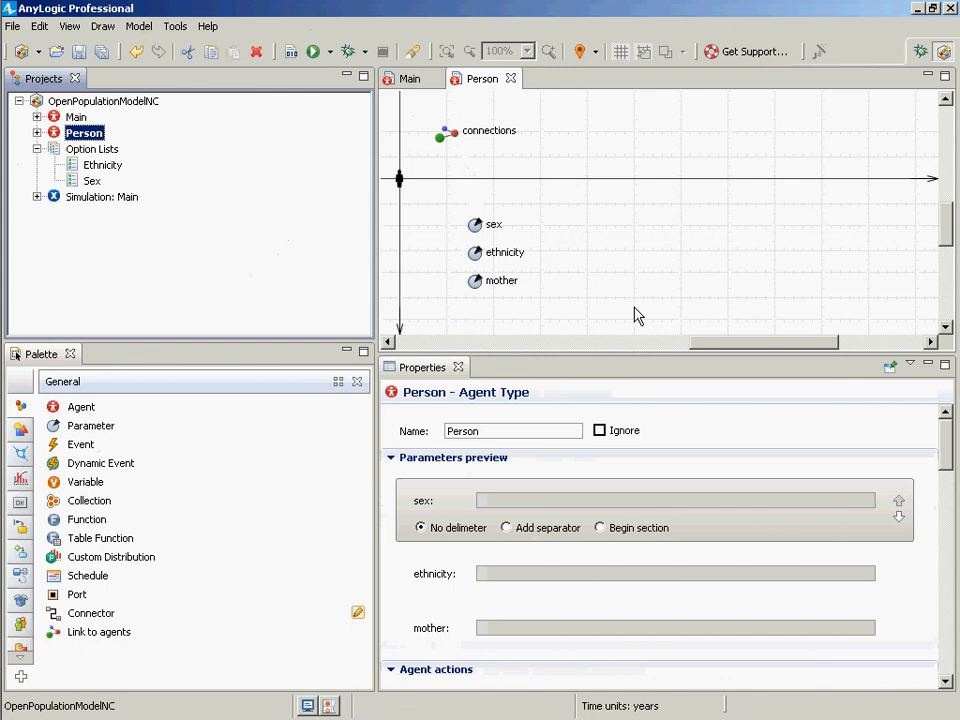
{"action": "left_click_drag", "start_coordinate": [947, 228], "coordinate": [940, 266]}
{"action": "left_click", "coordinate": [79, 53]}
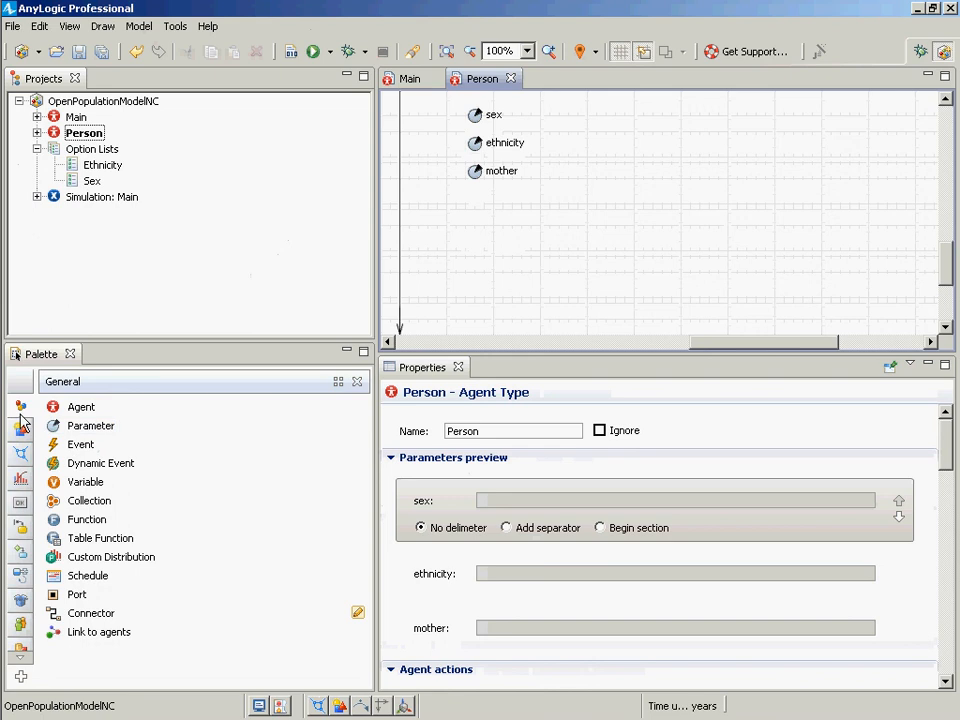
Step: Add a Statechart Entry Point to the Person diagram, beside the ethnicity parameter and pointing downward
{"action": "left_click", "coordinate": [20, 527]}
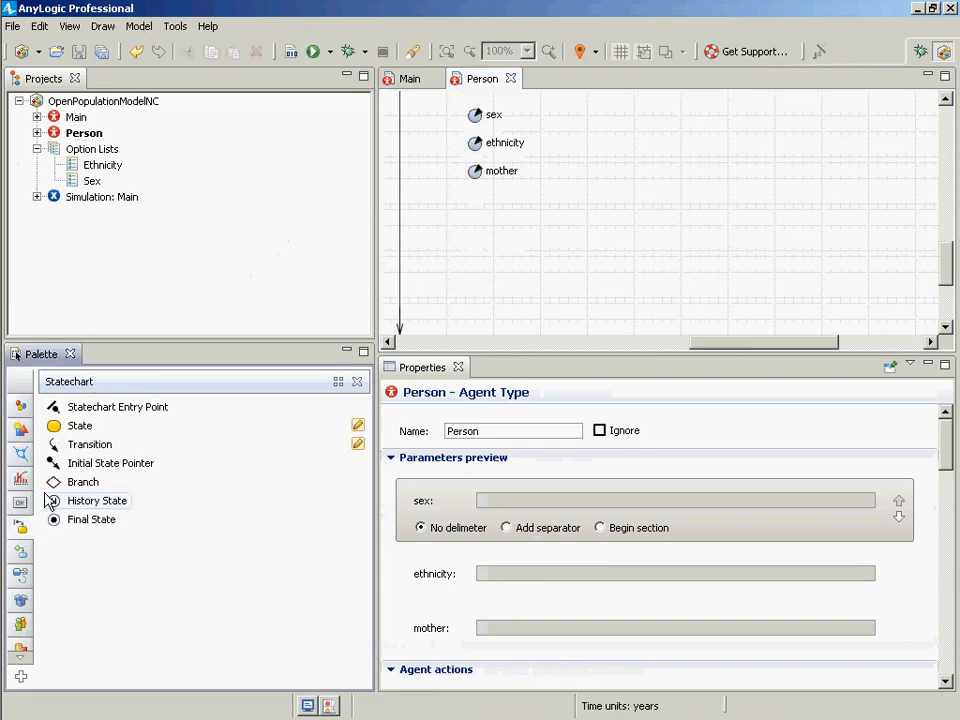
{"action": "left_click", "coordinate": [117, 407]}
{"action": "left_click", "coordinate": [630, 178]}
{"action": "left_click_drag", "start_coordinate": [631, 182], "coordinate": [635, 153]}
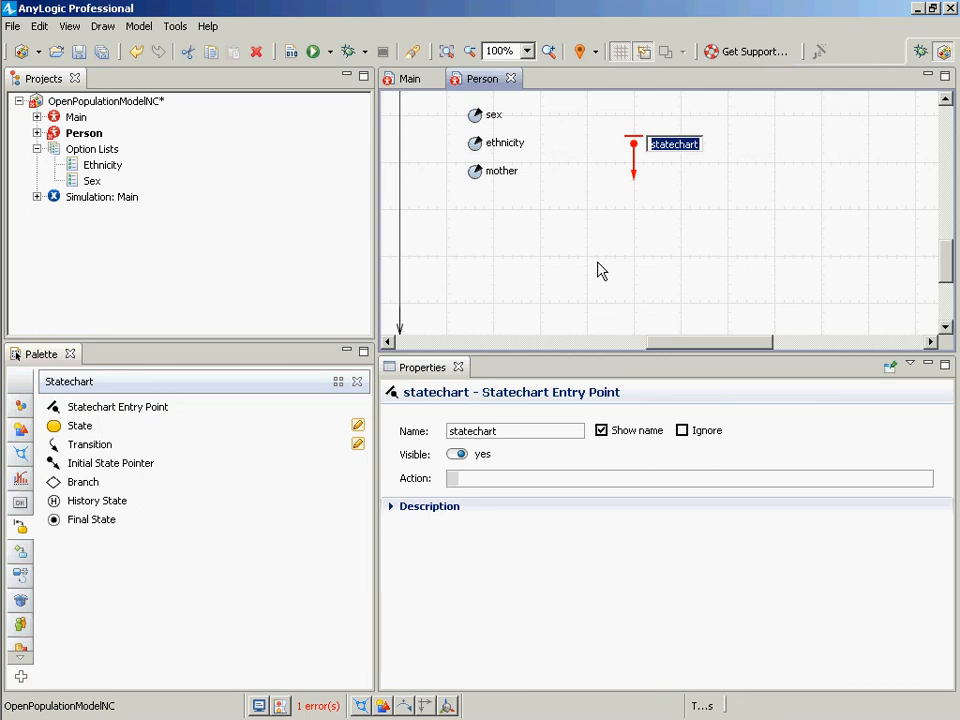
Step: Name the new statechart entry point fertilityStatechart
{"action": "type", "text": "statecha"}
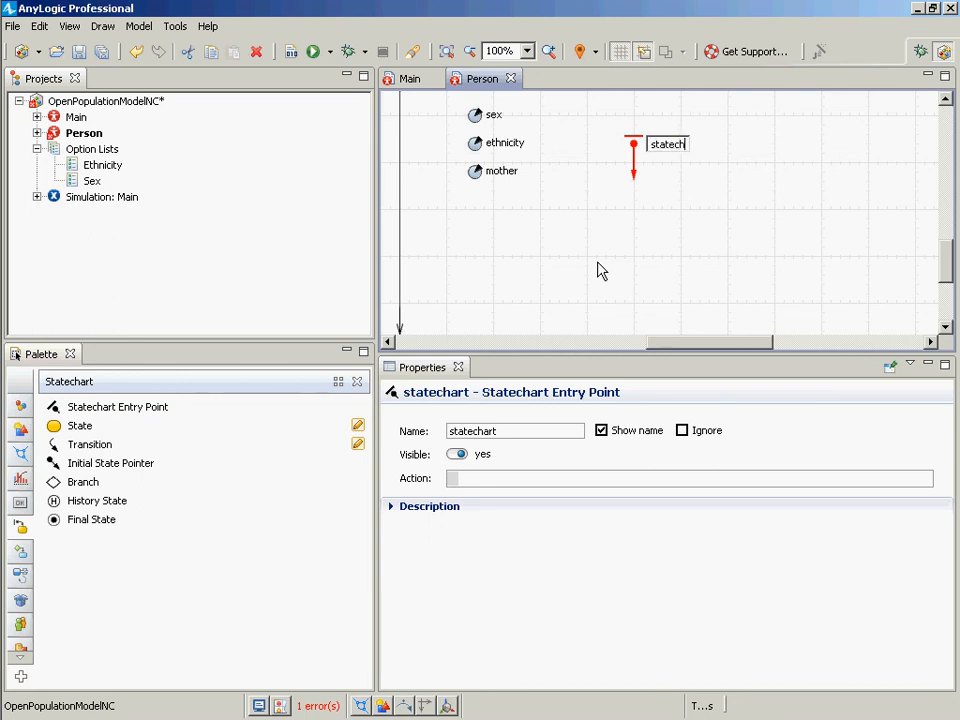
{"action": "key", "text": "BackSpace"}
{"action": "key", "text": "BackSpace"}
{"action": "key", "text": "BackSpace"}
{"action": "key", "text": "BackSpace"}
{"action": "key", "text": "BackSpace"}
{"action": "key", "text": "BackSpace"}
{"action": "key", "text": "BackSpace"}
{"action": "key", "text": "BackSpace"}
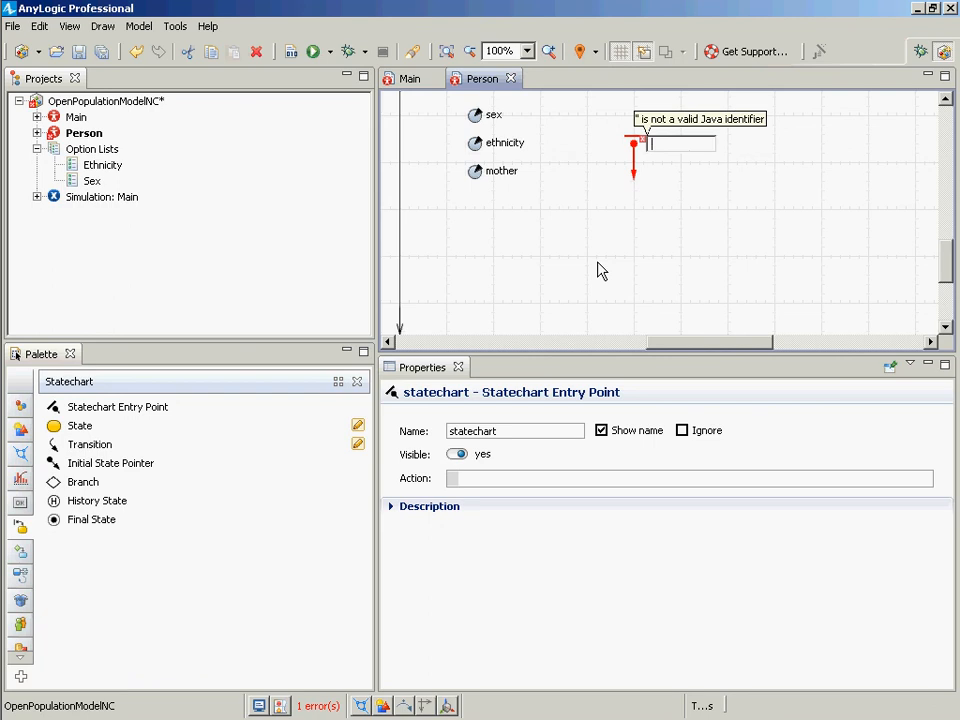
{"action": "type", "text": "fee"}
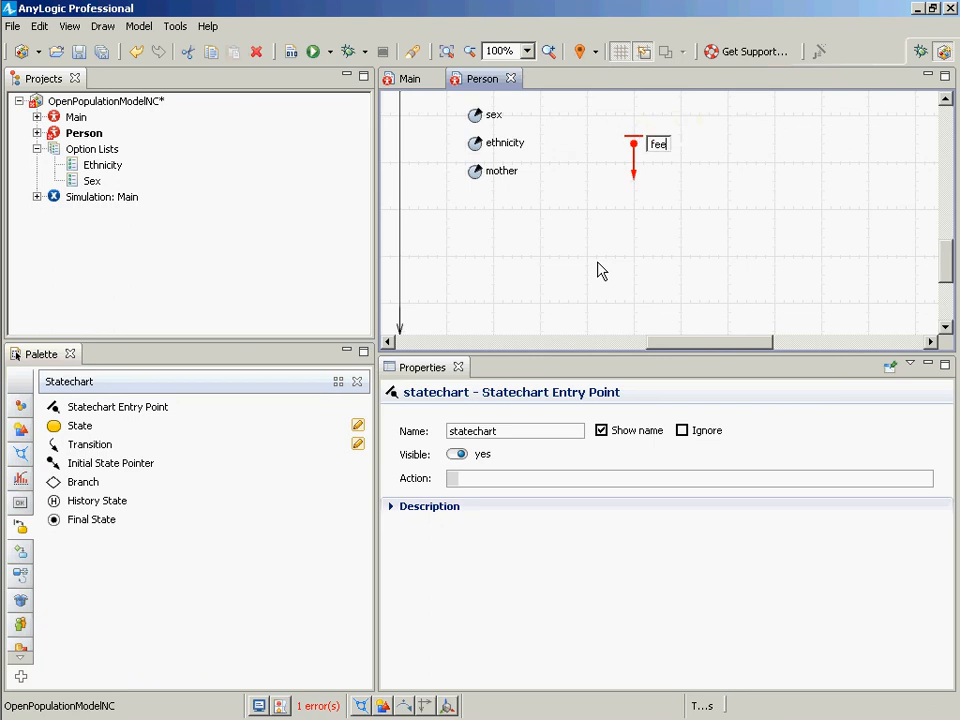
{"action": "key", "text": "BackSpace"}
{"action": "key", "text": "BackSpace"}
{"action": "key", "text": "BackSpace"}
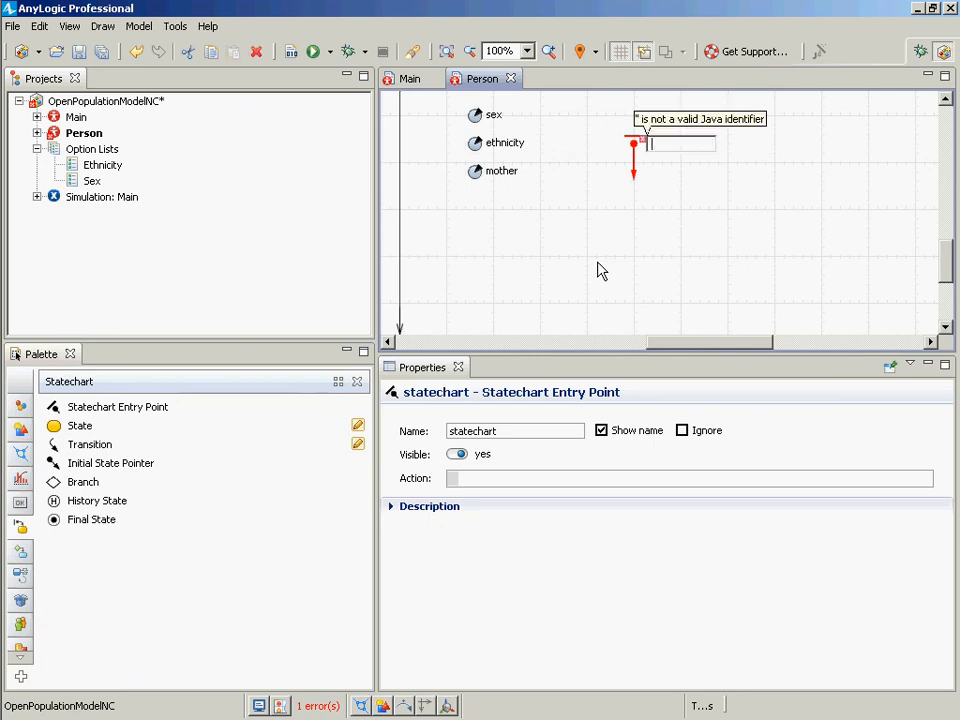
{"action": "type", "text": "f"}
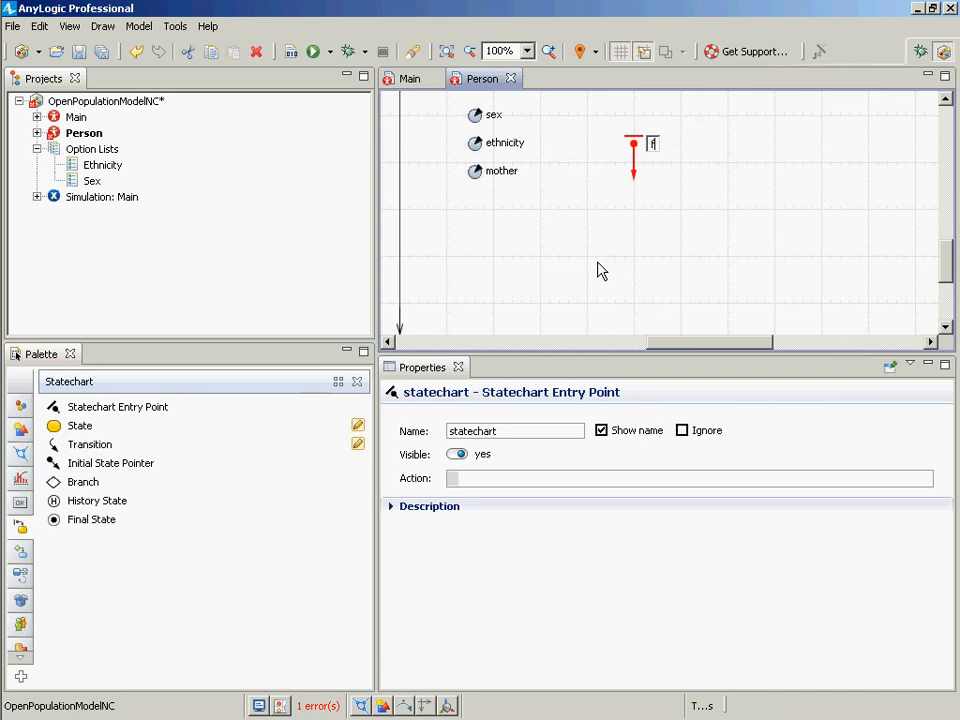
{"action": "type", "text": "ertilityStatechar"}
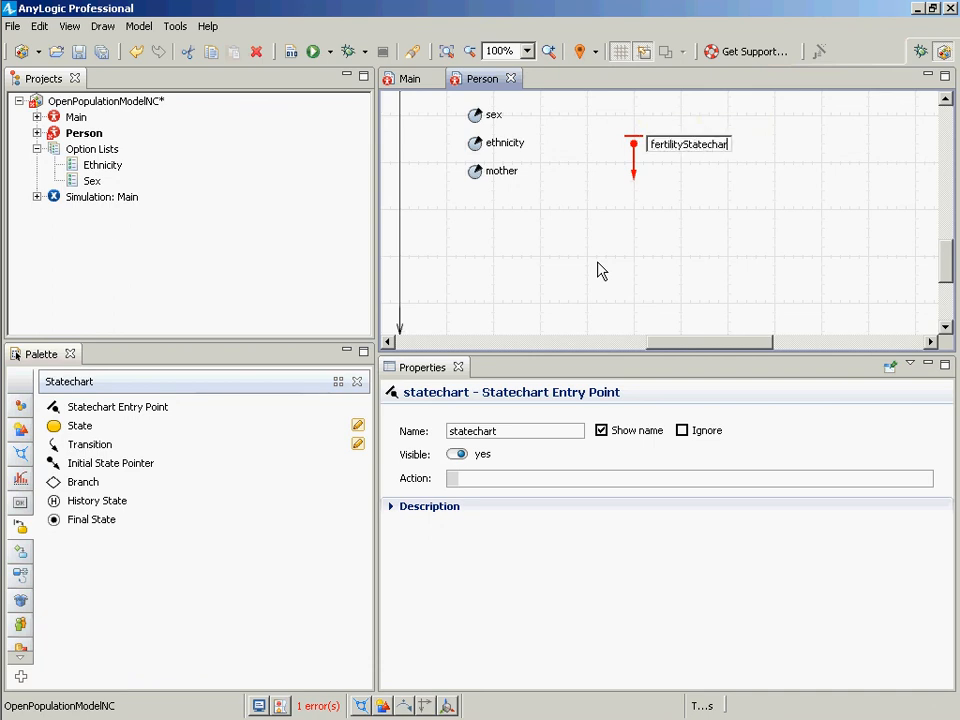
{"action": "type", "text": "t"}
{"action": "key", "text": "Return"}
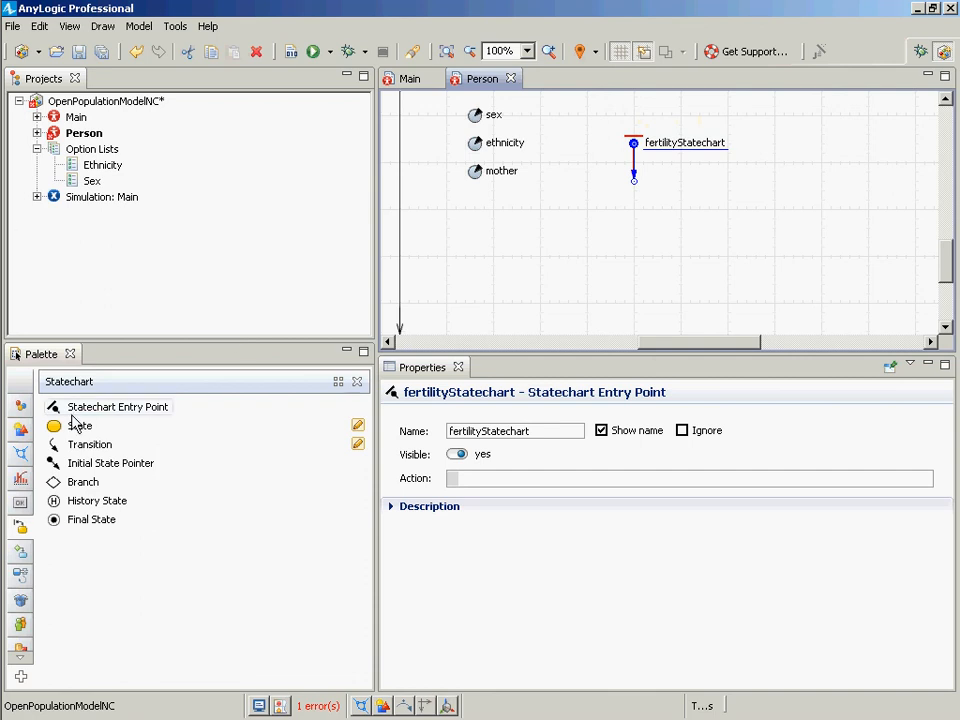
Step: Add a state named NonPregnant directly under the fertilityStatechart entry point so the entry arrow connects to it
{"action": "left_click_drag", "start_coordinate": [73, 420], "coordinate": [600, 190]}
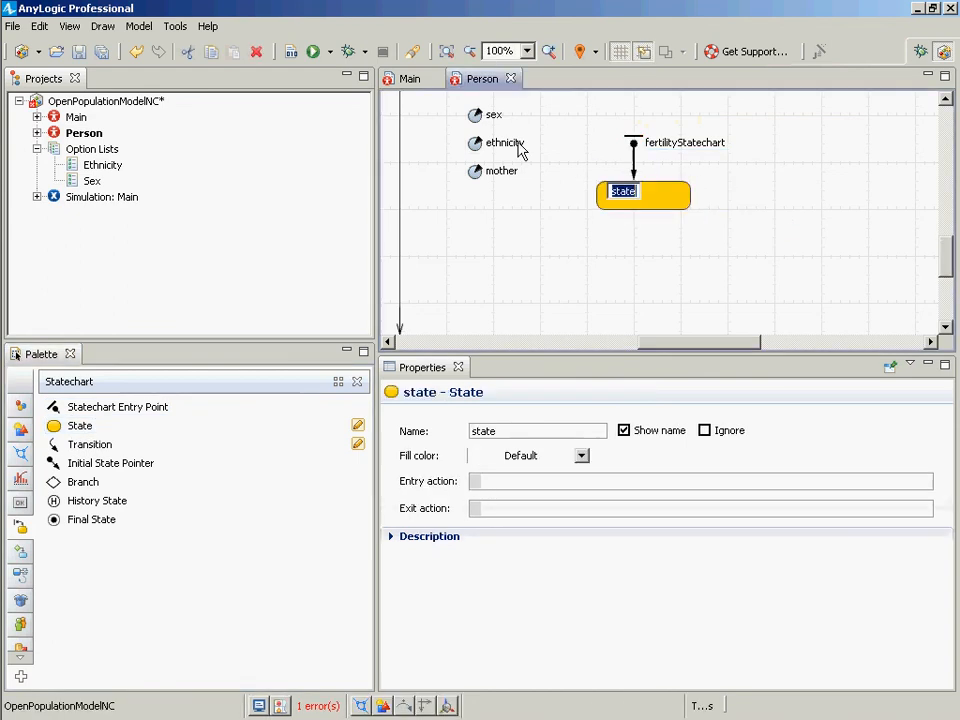
{"action": "type", "text": "NonPregnant"}
{"action": "key", "text": "Return"}
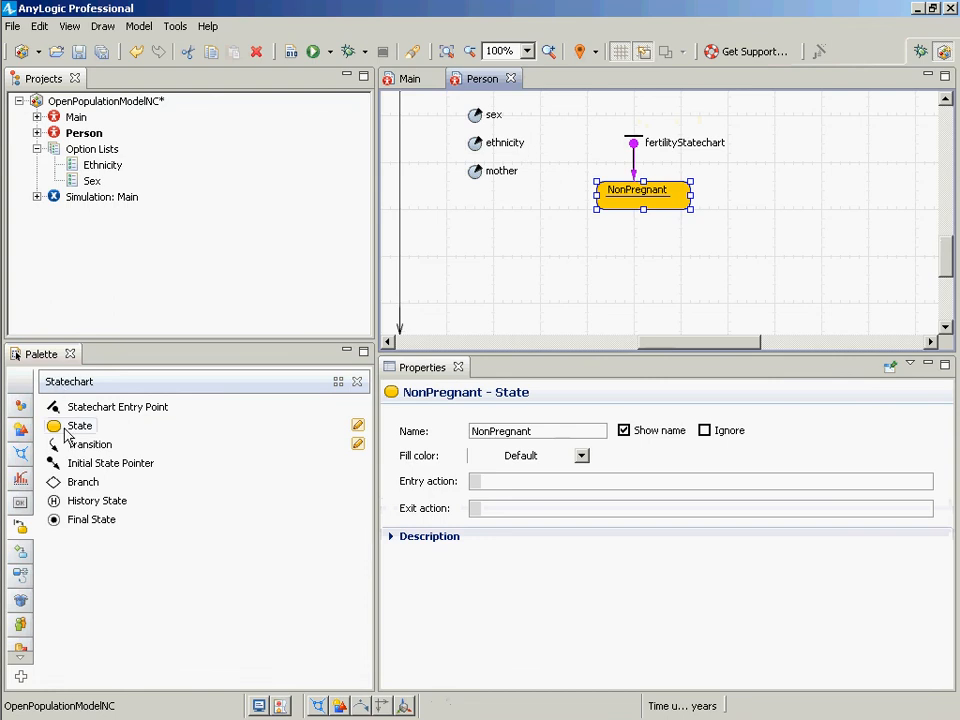
Step: Add a second state below NonPregnant, with a gap for transitions, and name it Pregnant
{"action": "left_click_drag", "start_coordinate": [68, 430], "coordinate": [596, 274]}
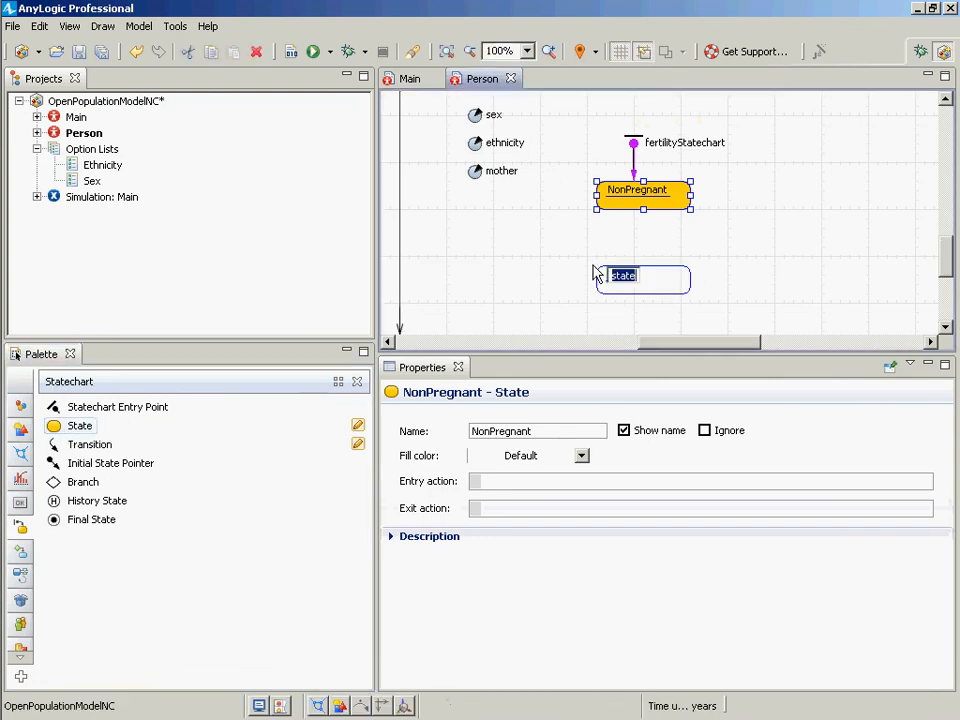
{"action": "type", "text": "P"}
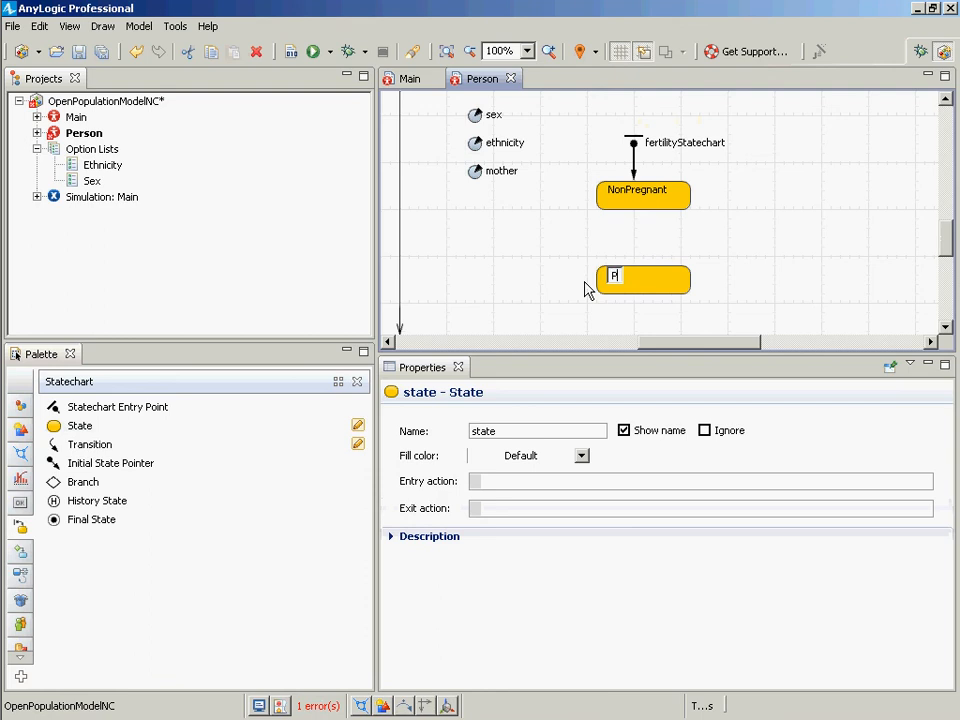
{"action": "type", "text": "regannt"}
{"action": "key", "text": "Return"}
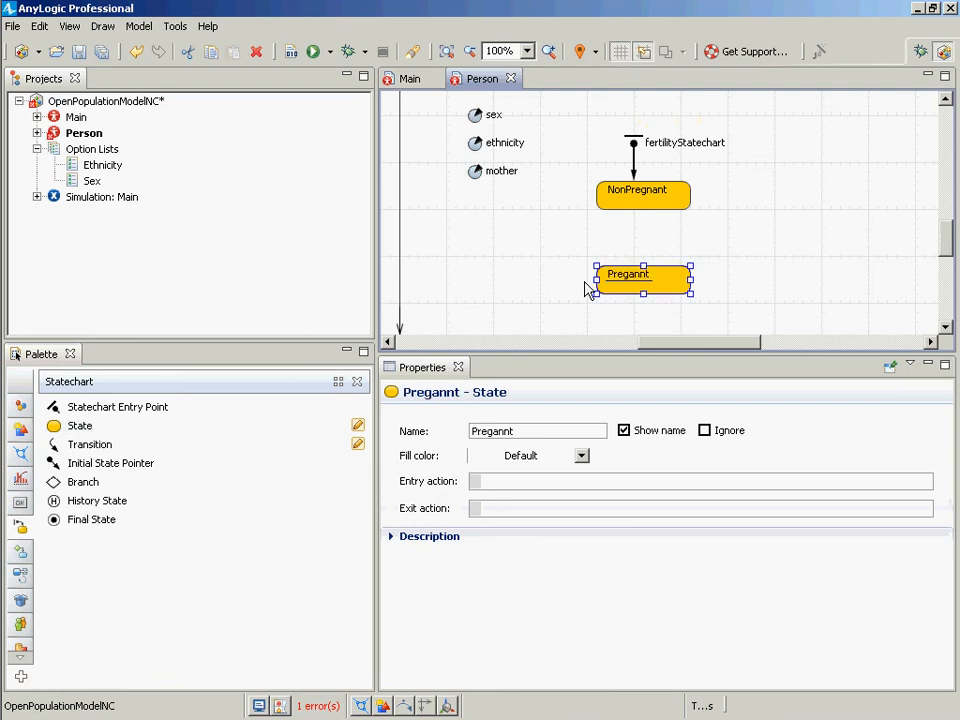
{"action": "left_click", "coordinate": [521, 434]}
{"action": "key", "text": "BackSpace"}
{"action": "key", "text": "BackSpace"}
{"action": "key", "text": "BackSpace"}
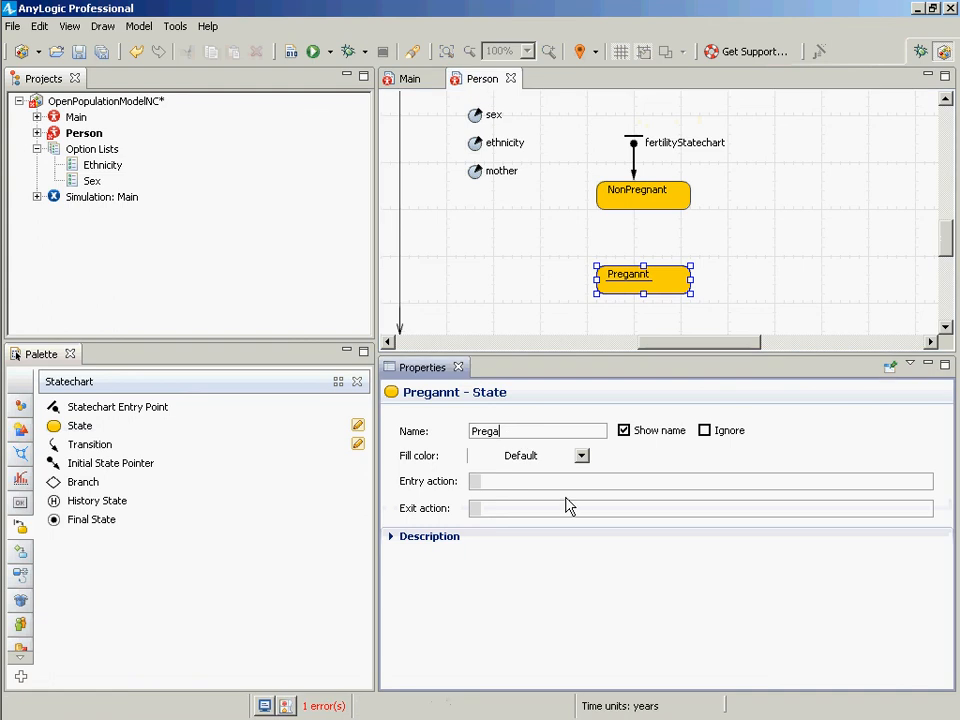
{"action": "type", "text": "nant"}
{"action": "key", "text": "Return"}
Step: Draw a transition from the NonPregnant state down to the Pregnant state, on the right side of both states
{"action": "double_click", "coordinate": [89, 444]}
{"action": "left_click", "coordinate": [662, 265]}
{"action": "mouse_move", "coordinate": [661, 226]}
{"action": "left_mouse_down"}
{"action": "mouse_move", "coordinate": [680, 195]}
{"action": "mouse_move", "coordinate": [671, 209]}
{"action": "left_mouse_up"}
{"action": "left_click_drag", "start_coordinate": [676, 257], "coordinate": [677, 281]}
Step: Name the downward transition conception, show its name on the diagram, and place the label beside the arrow
{"action": "double_click", "coordinate": [567, 437]}
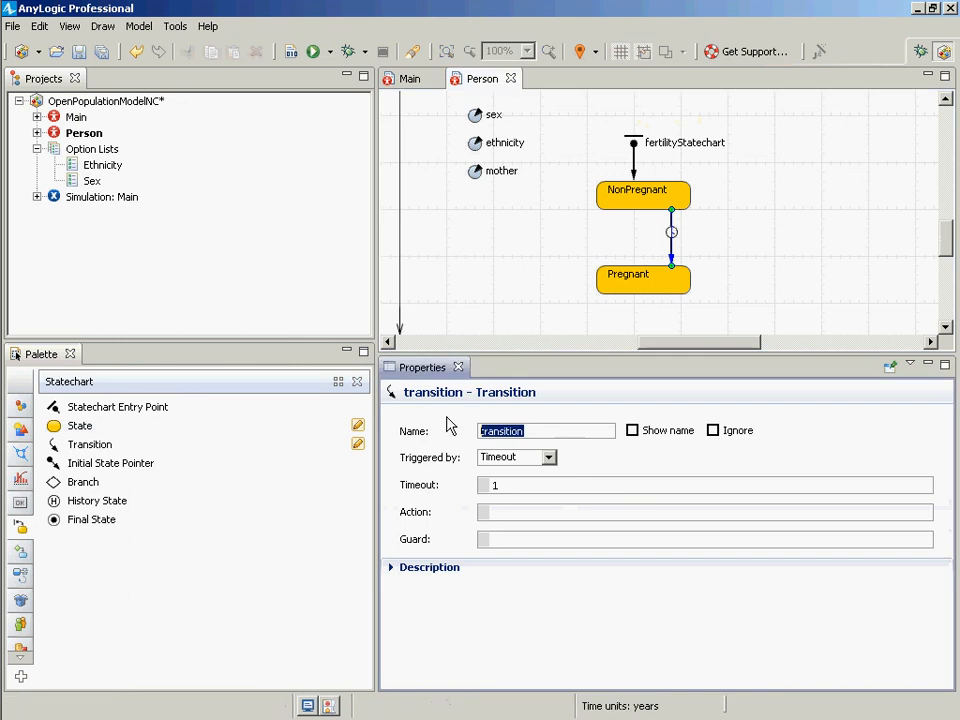
{"action": "type", "text": "conception"}
{"action": "key", "text": "Return"}
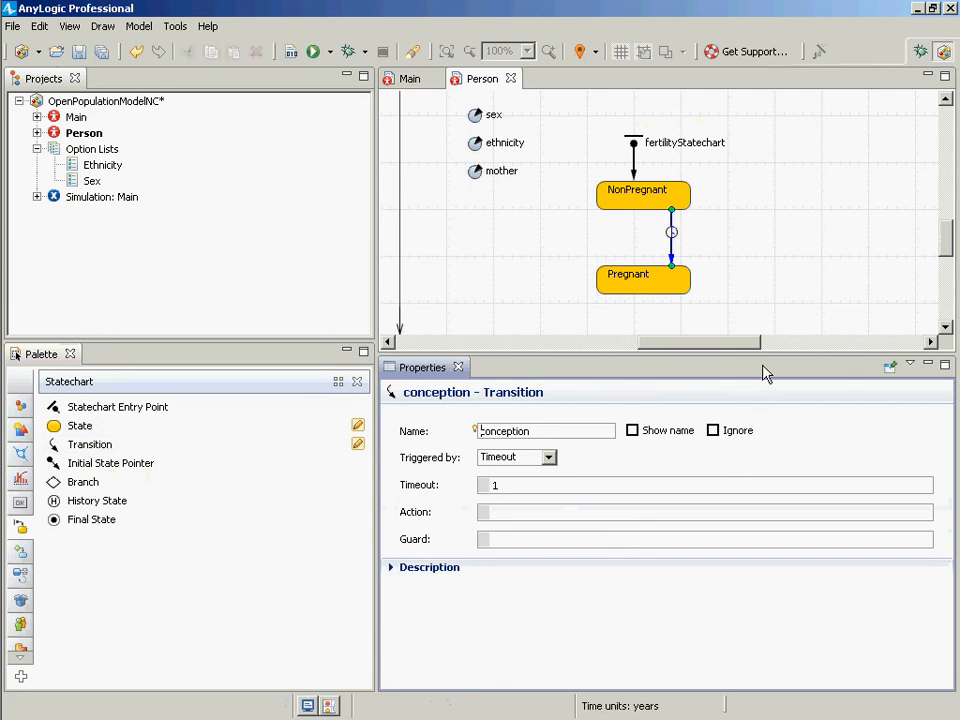
{"action": "left_click", "coordinate": [632, 430]}
{"action": "left_click_drag", "start_coordinate": [711, 214], "coordinate": [711, 240]}
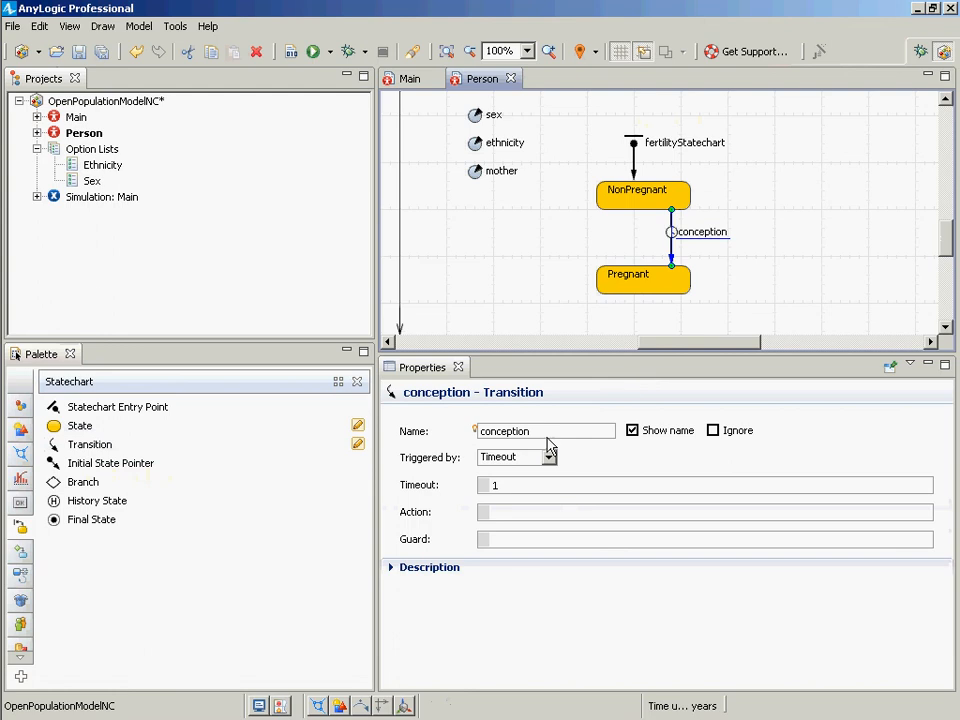
Step: Add a transition from Pregnant back up to NonPregnant, named delivery, with its name shown to the left of the arrow
{"action": "double_click", "coordinate": [82, 450]}
{"action": "left_click", "coordinate": [625, 288]}
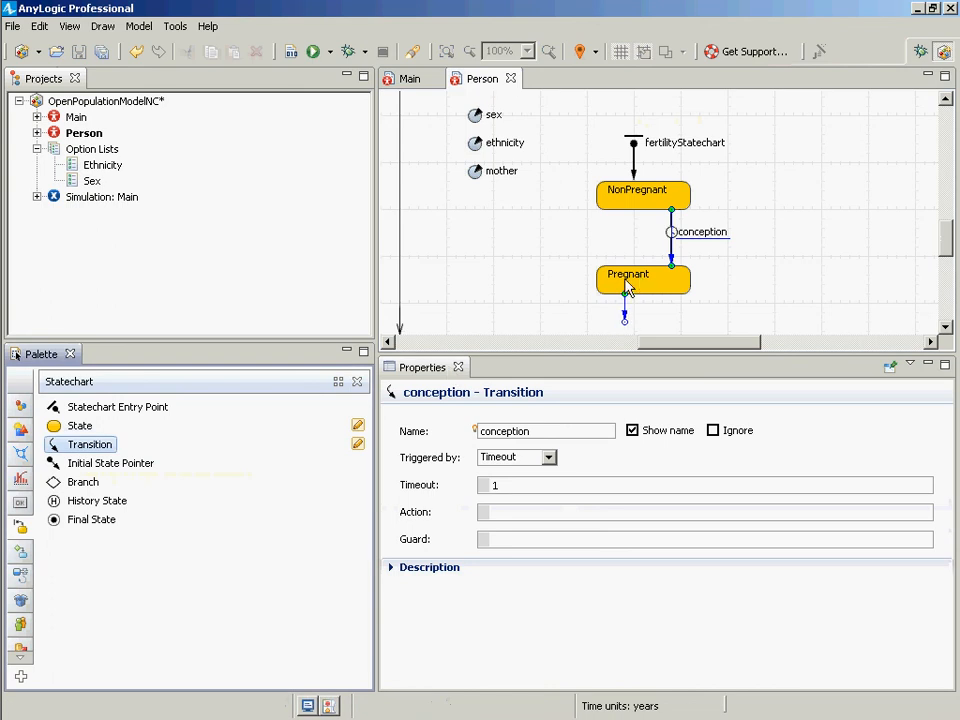
{"action": "left_click_drag", "start_coordinate": [627, 320], "coordinate": [628, 213]}
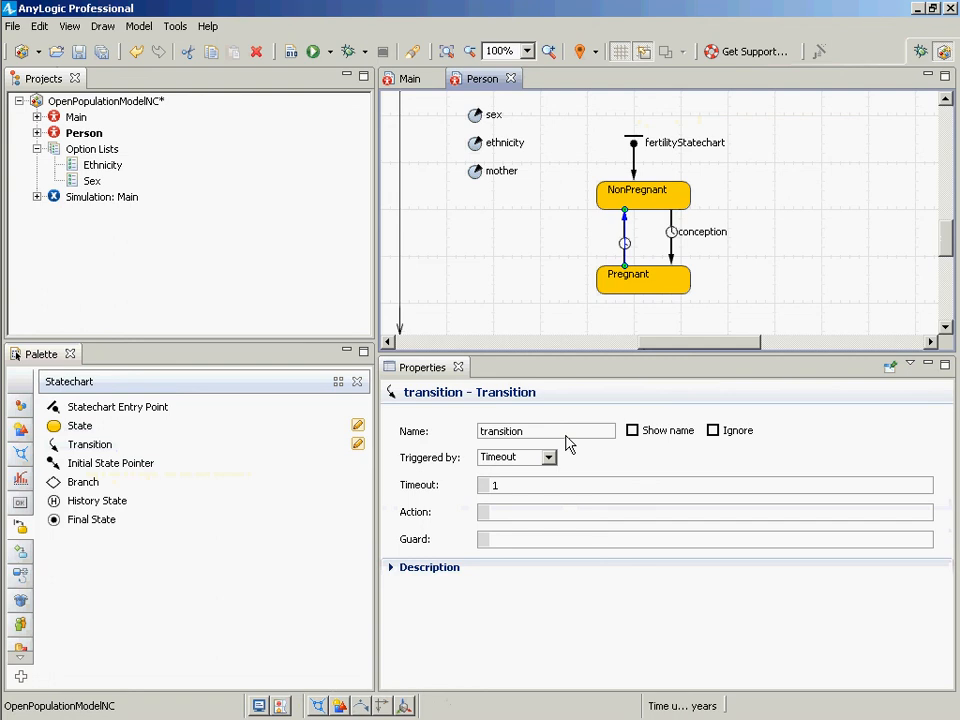
{"action": "type", "text": "delivery"}
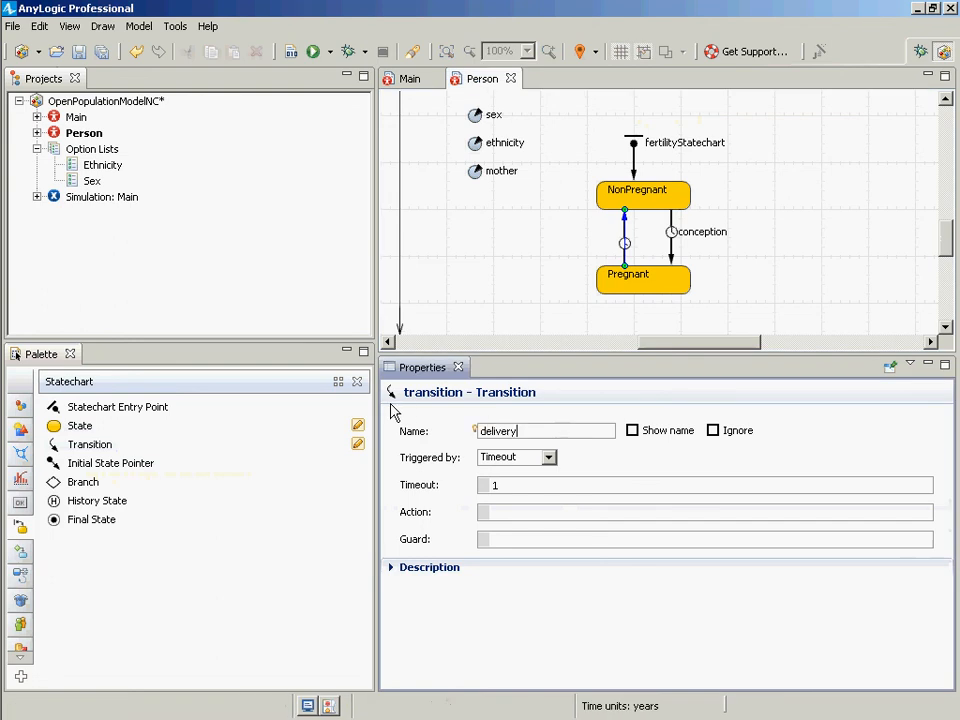
{"action": "left_click", "coordinate": [670, 431]}
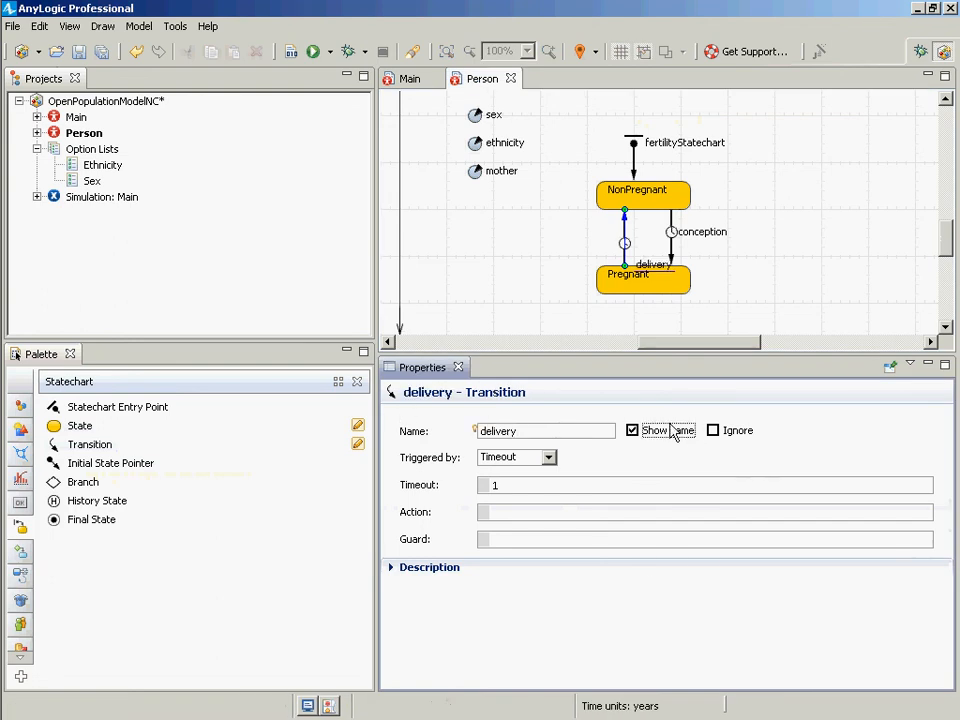
{"action": "left_click_drag", "start_coordinate": [664, 270], "coordinate": [609, 250]}
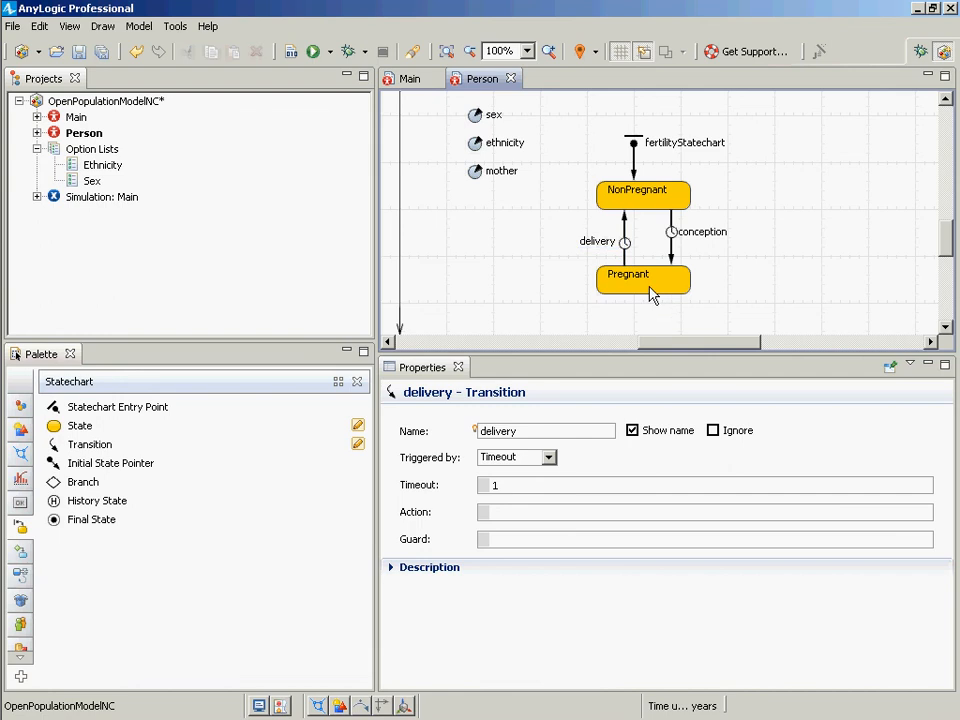
Step: Reposition the Pregnant state slightly farther below NonPregnant, select the conception transition, and save the model
{"action": "left_click_drag", "start_coordinate": [651, 294], "coordinate": [660, 262]}
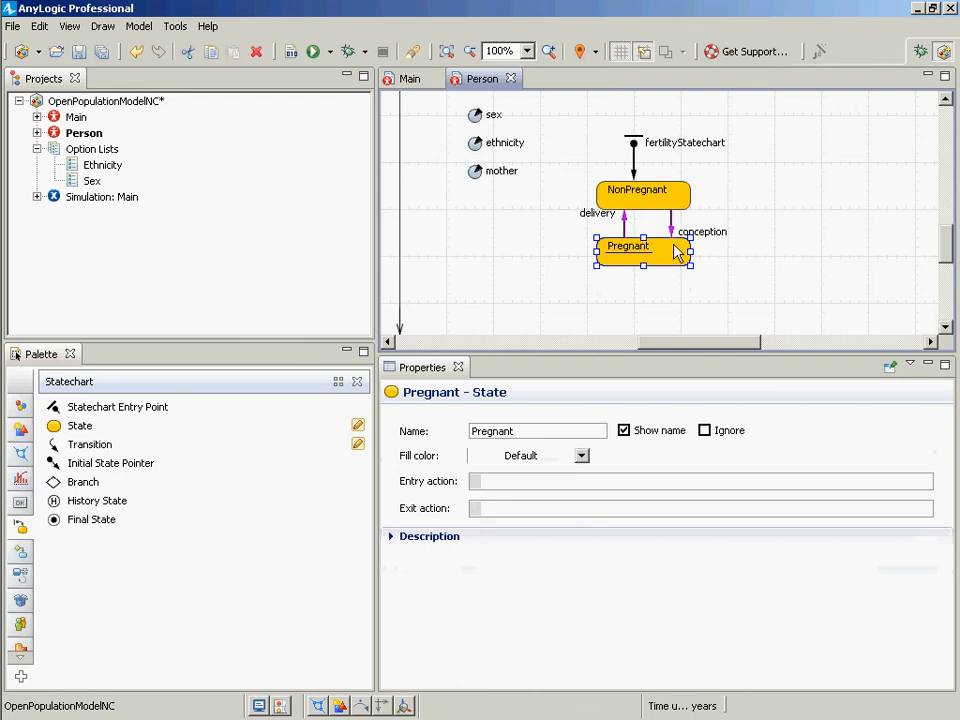
{"action": "left_click_drag", "start_coordinate": [671, 253], "coordinate": [666, 293]}
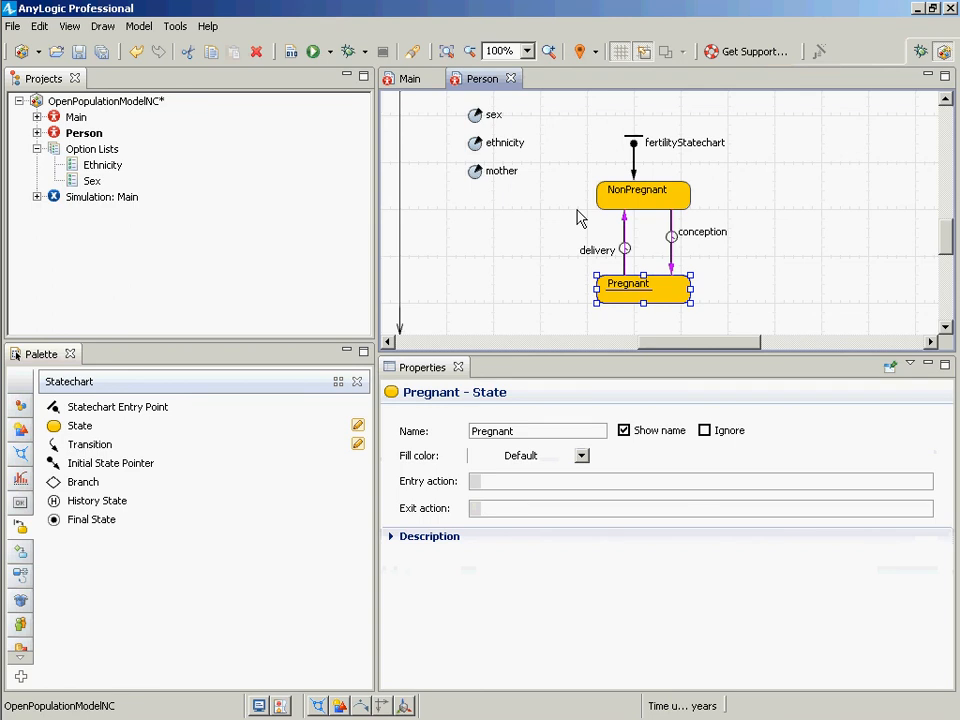
{"action": "left_click", "coordinate": [672, 243]}
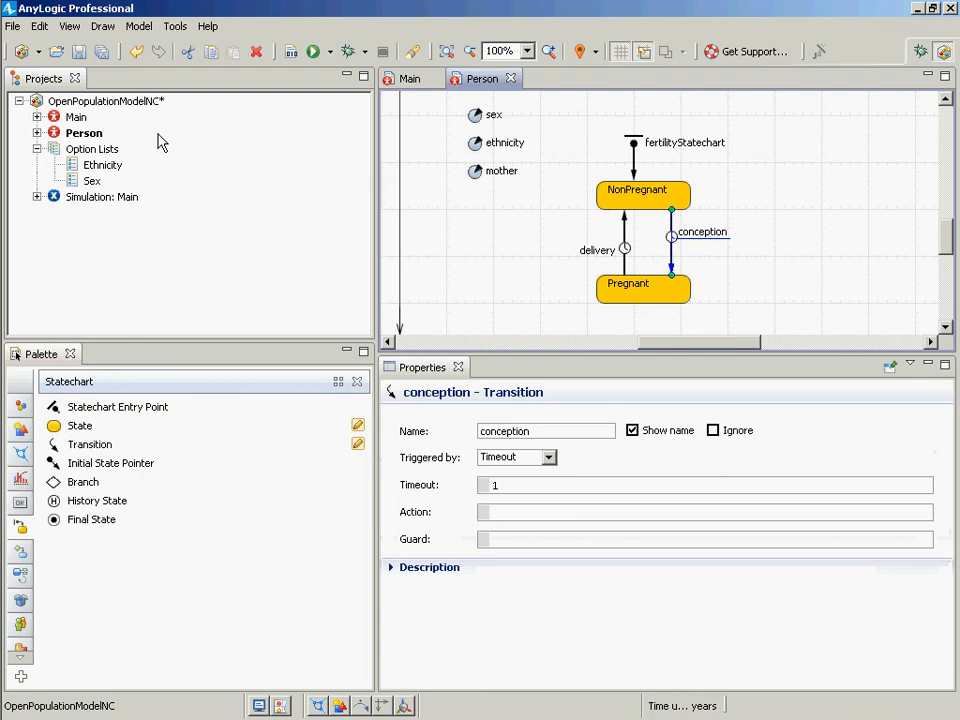
{"action": "key", "text": "ctrl+s"}
Step: Add a parameter named fertilityRate to the Main agent type, below immigrationRate
{"action": "double_click", "coordinate": [76, 118]}
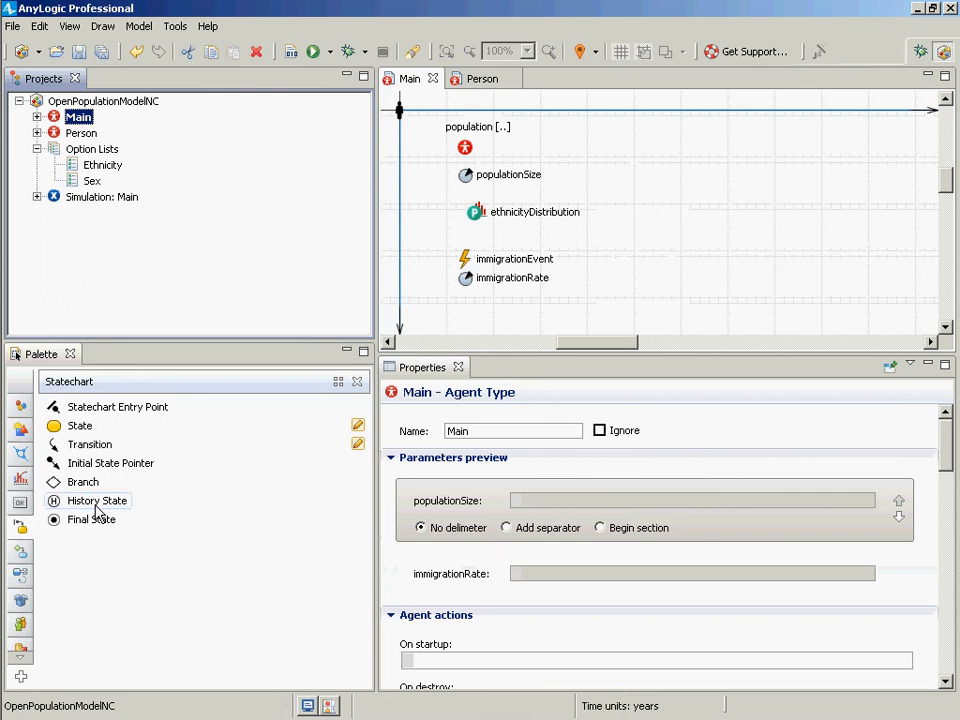
{"action": "left_click", "coordinate": [20, 405]}
{"action": "left_click_drag", "start_coordinate": [66, 428], "coordinate": [467, 320]}
{"action": "type", "text": "fertilityR"}
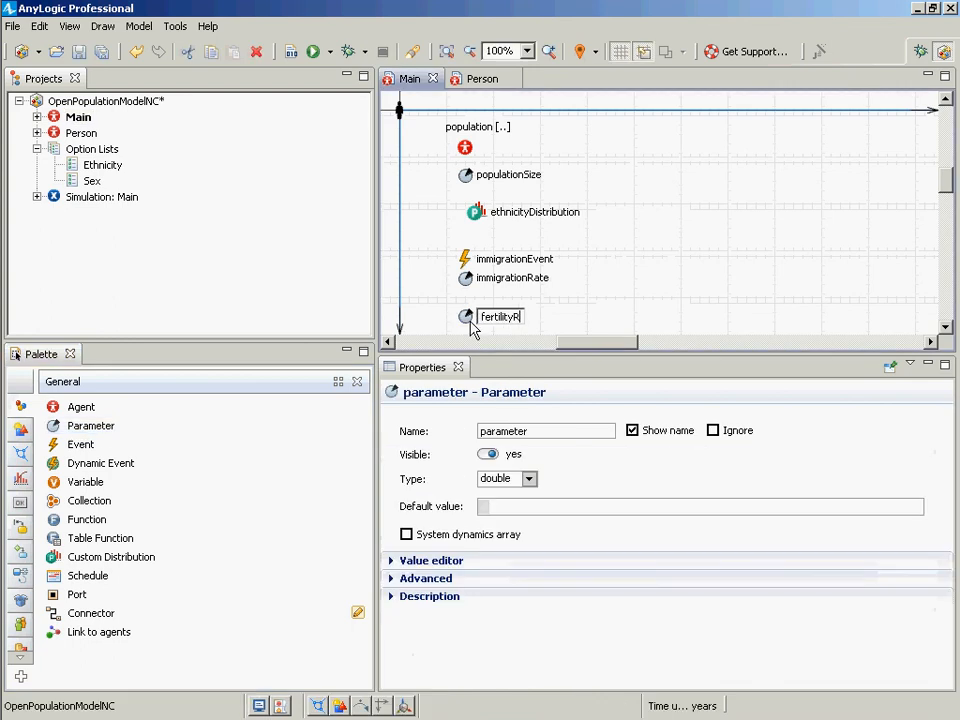
{"action": "type", "text": "ate"}
{"action": "key", "text": "Return"}
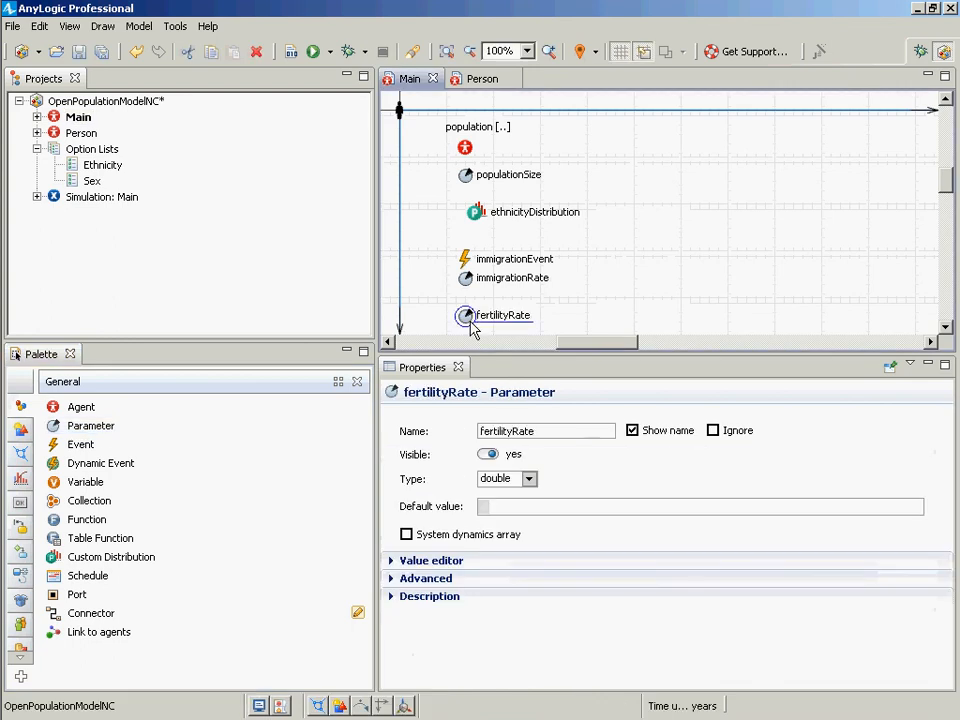
Step: Add a parameter named mortalityRate to Main, directly below fertilityRate
{"action": "left_click", "coordinate": [945, 327]}
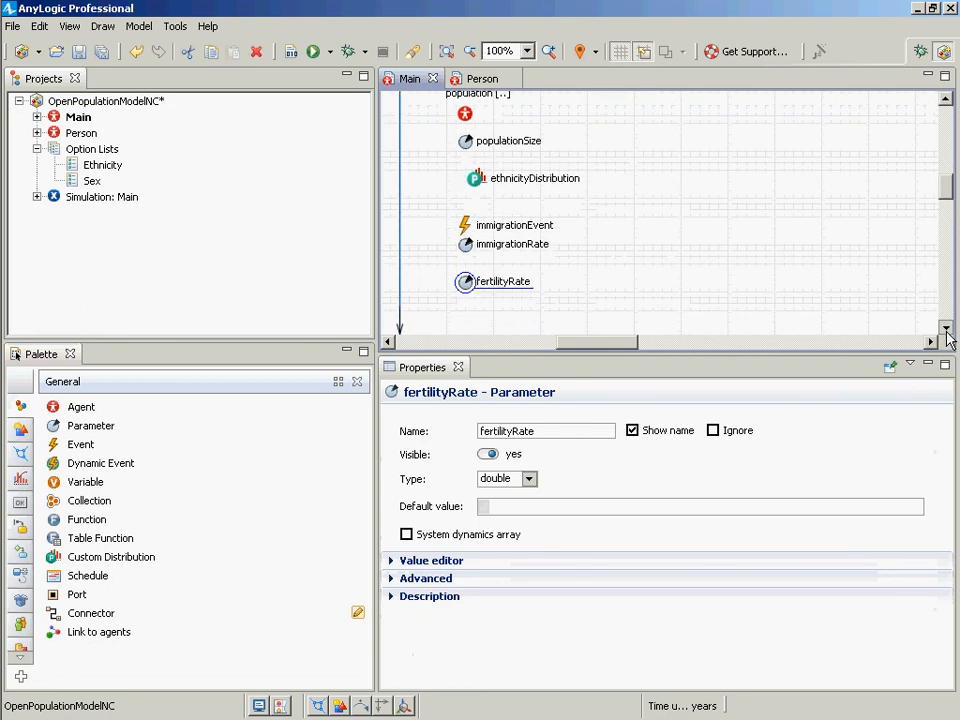
{"action": "left_click_drag", "start_coordinate": [91, 425], "coordinate": [470, 254]}
{"action": "type", "text": "mortalit"}
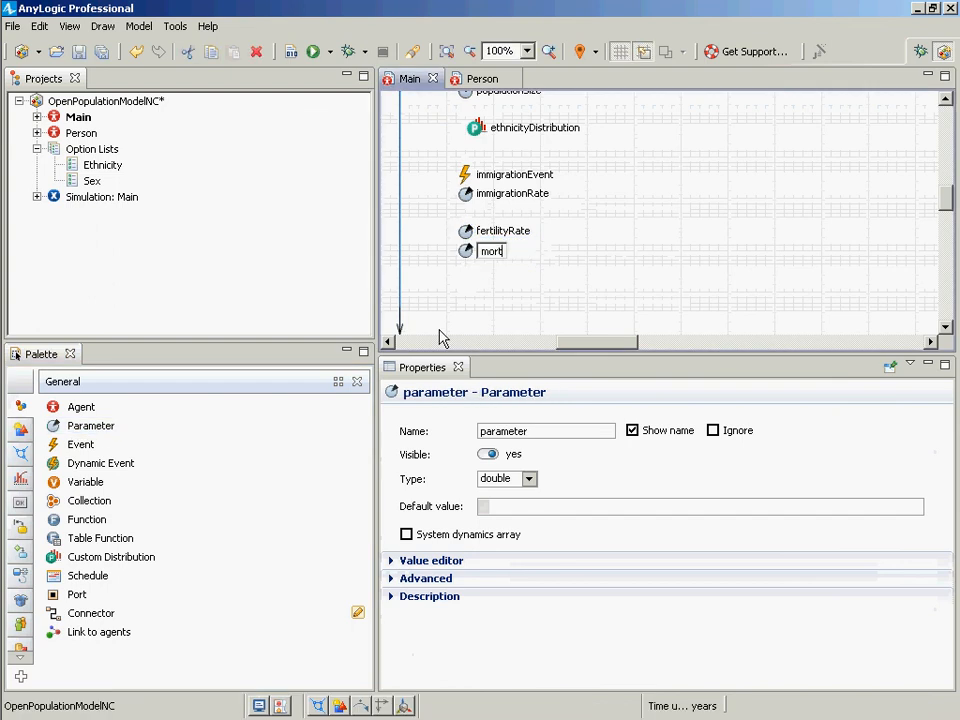
{"action": "key", "text": "BackSpace"}
{"action": "key", "text": "BackSpace"}
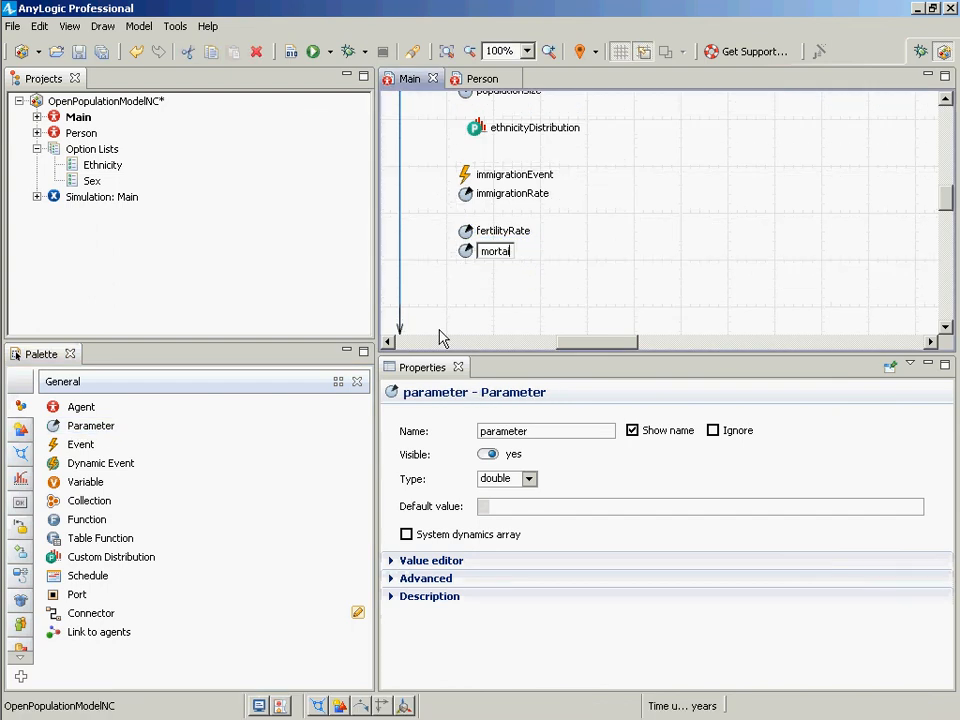
{"action": "type", "text": "ityRate"}
{"action": "key", "text": "Return"}
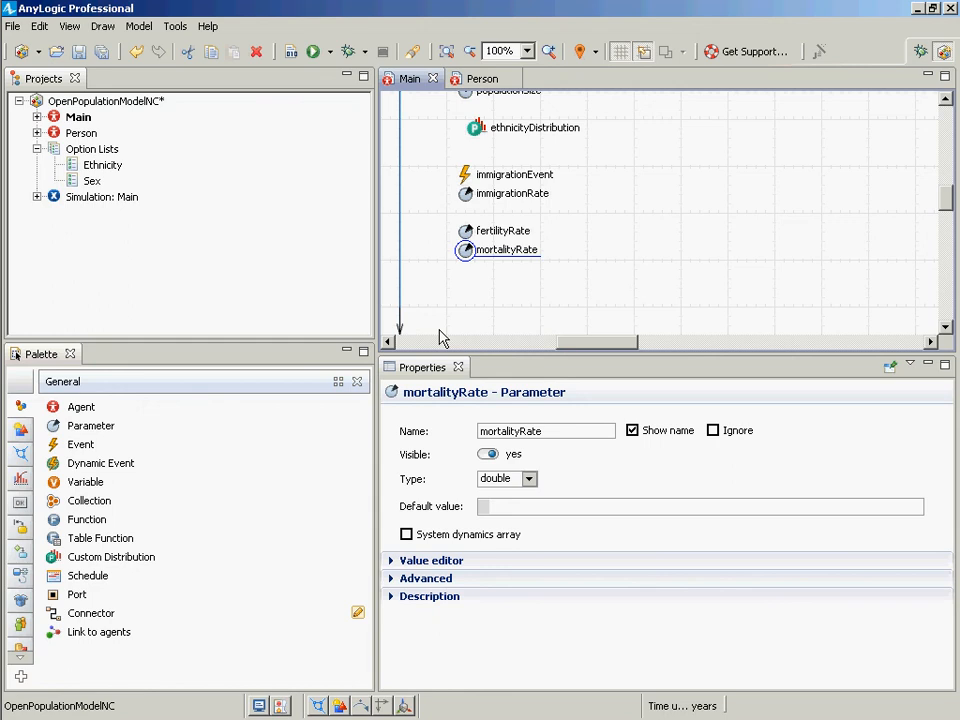
Step: Set the default value of the fertilityRate parameter to 0.03
{"action": "left_click", "coordinate": [466, 231]}
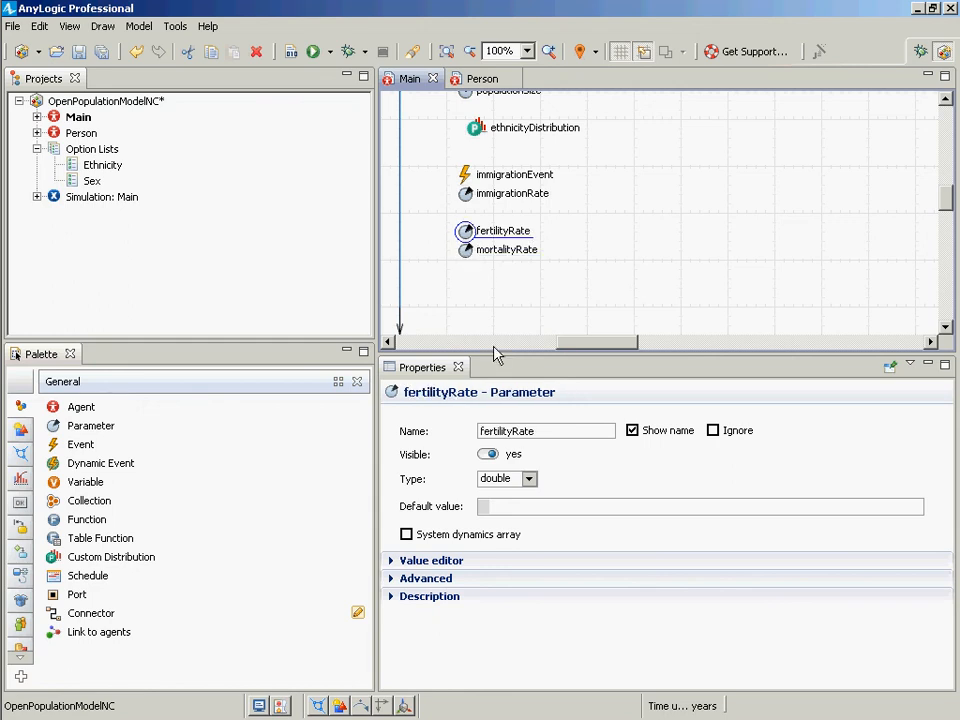
{"action": "left_click", "coordinate": [507, 512]}
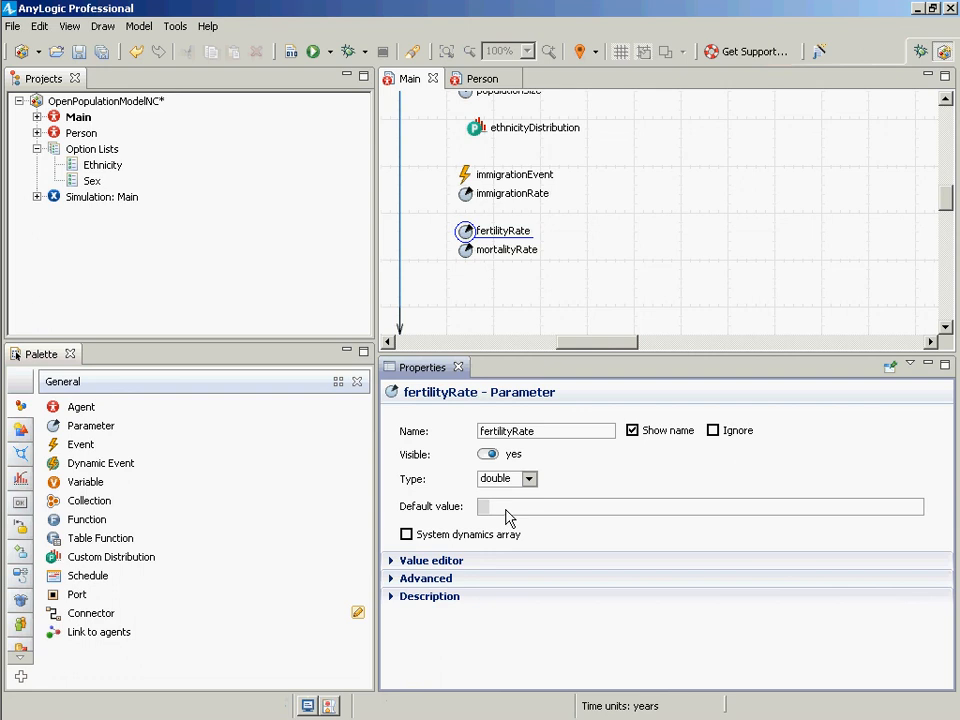
{"action": "type", "text": "0.03"}
Step: Set the default value of the mortalityRate parameter to 0.0125, check both rate parameters, and save the model
{"action": "left_click", "coordinate": [467, 254]}
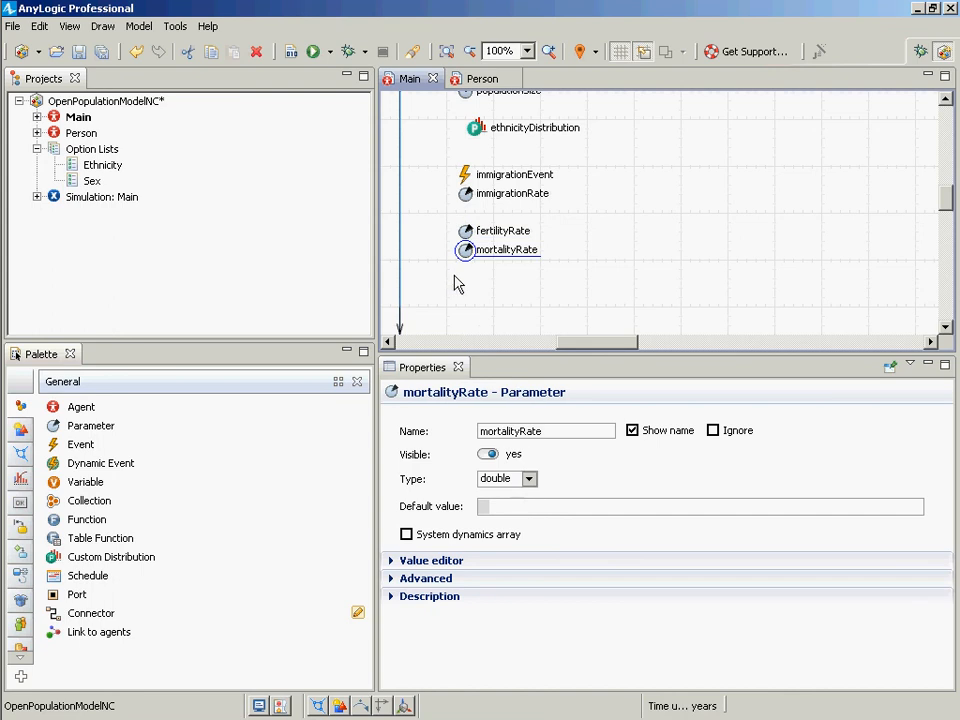
{"action": "left_click", "coordinate": [505, 507]}
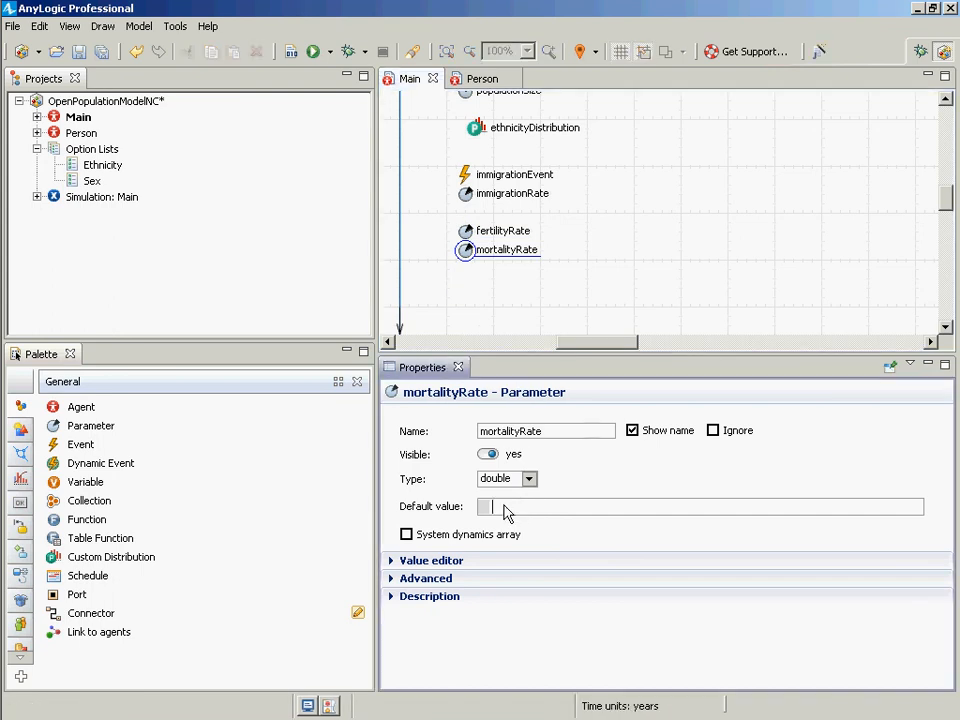
{"action": "type", "text": "0.0125"}
{"action": "left_click", "coordinate": [463, 230]}
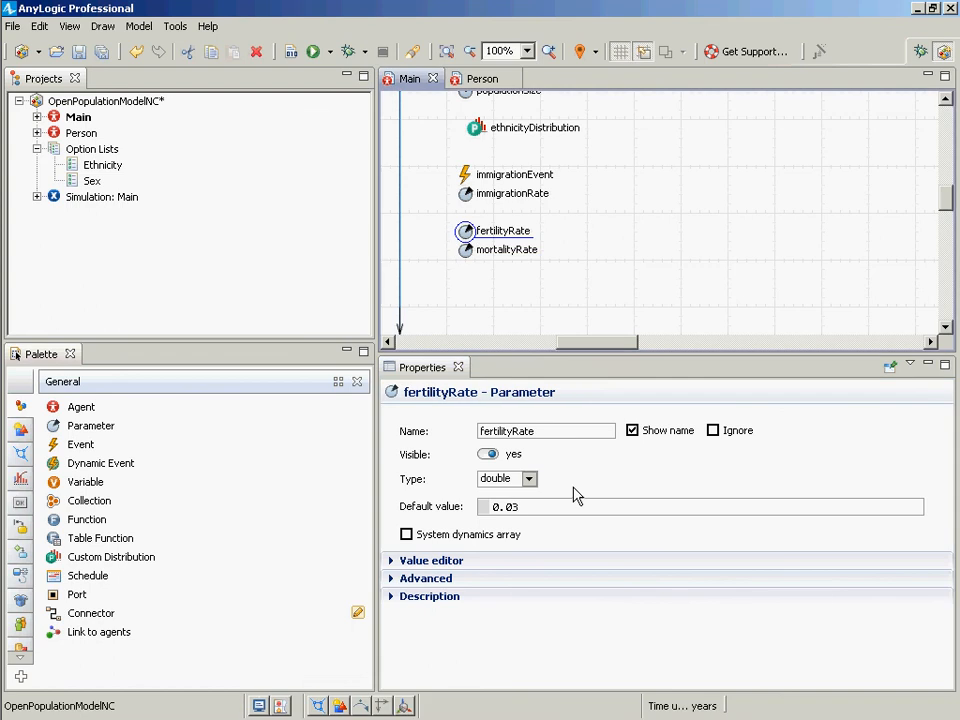
{"action": "left_click", "coordinate": [465, 250]}
{"action": "left_click", "coordinate": [465, 231]}
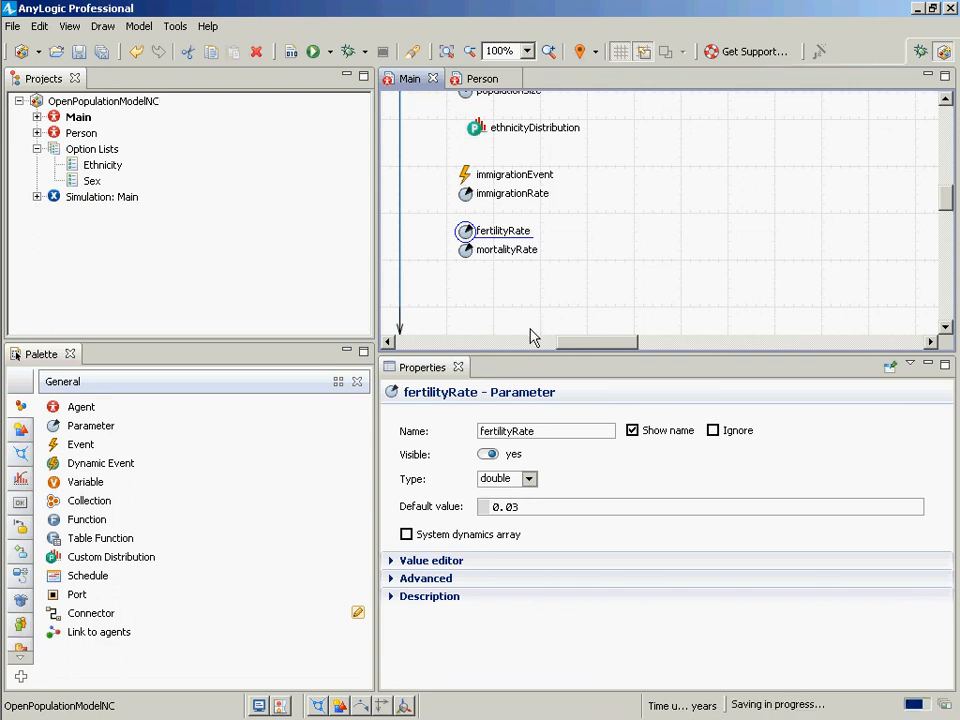
{"action": "left_click", "coordinate": [468, 252]}
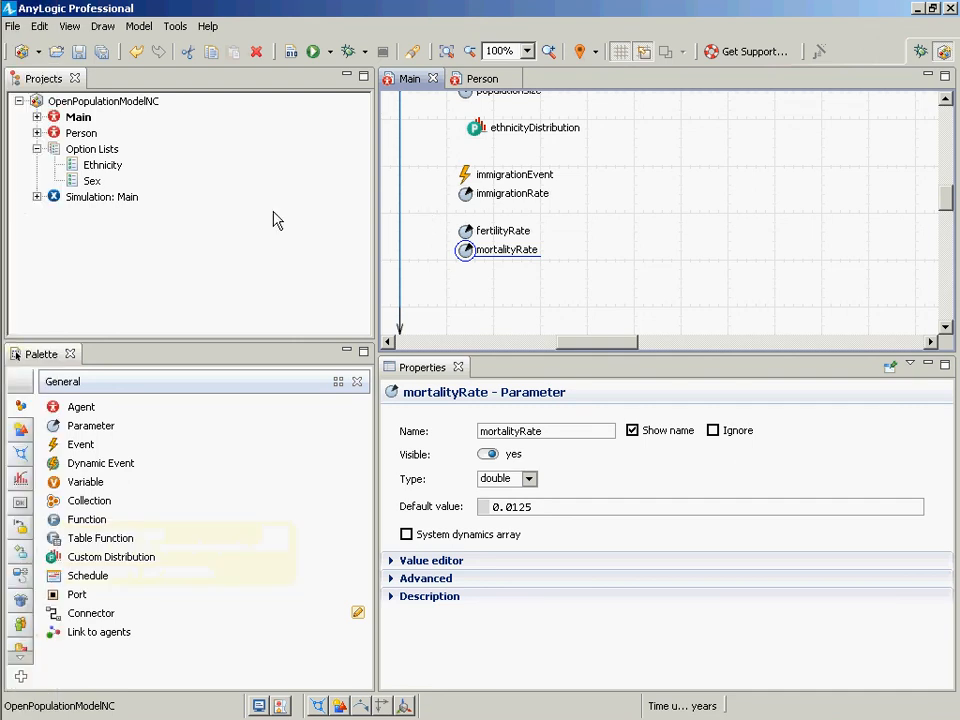
Step: In the Person agent type, make the conception transition triggered by Rate with the rate main.fertilityRate
{"action": "left_click", "coordinate": [83, 135]}
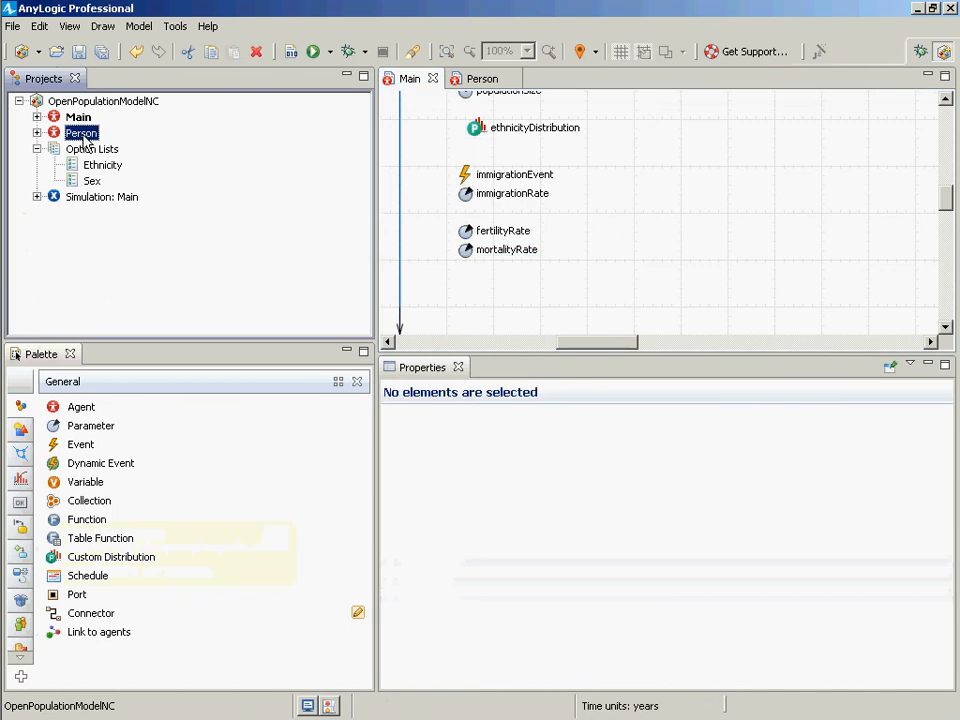
{"action": "double_click", "coordinate": [83, 135]}
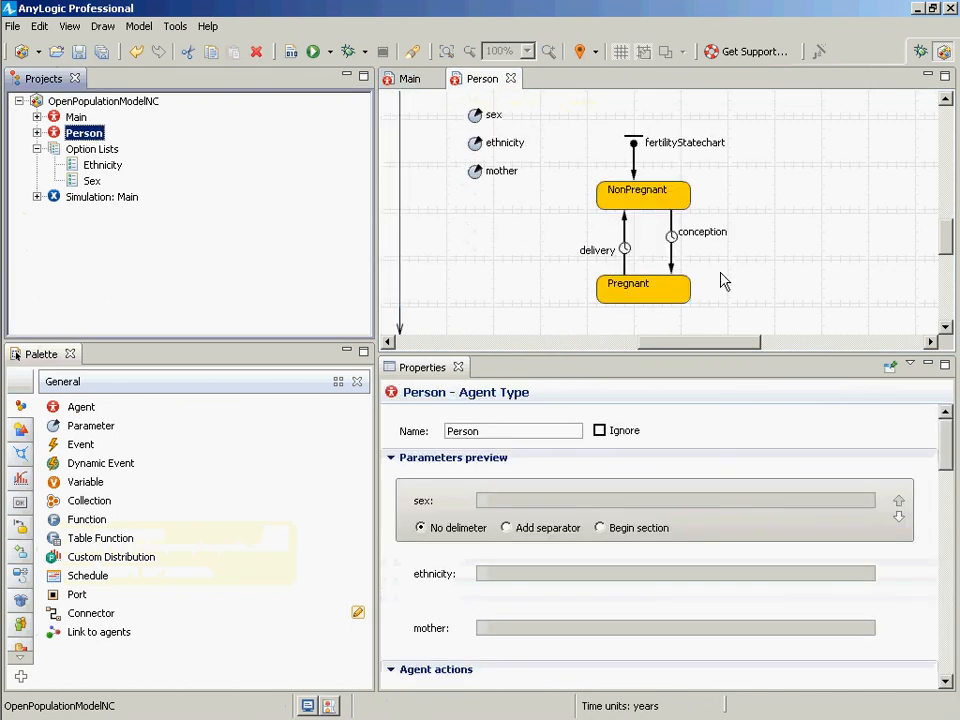
{"action": "left_click", "coordinate": [673, 251]}
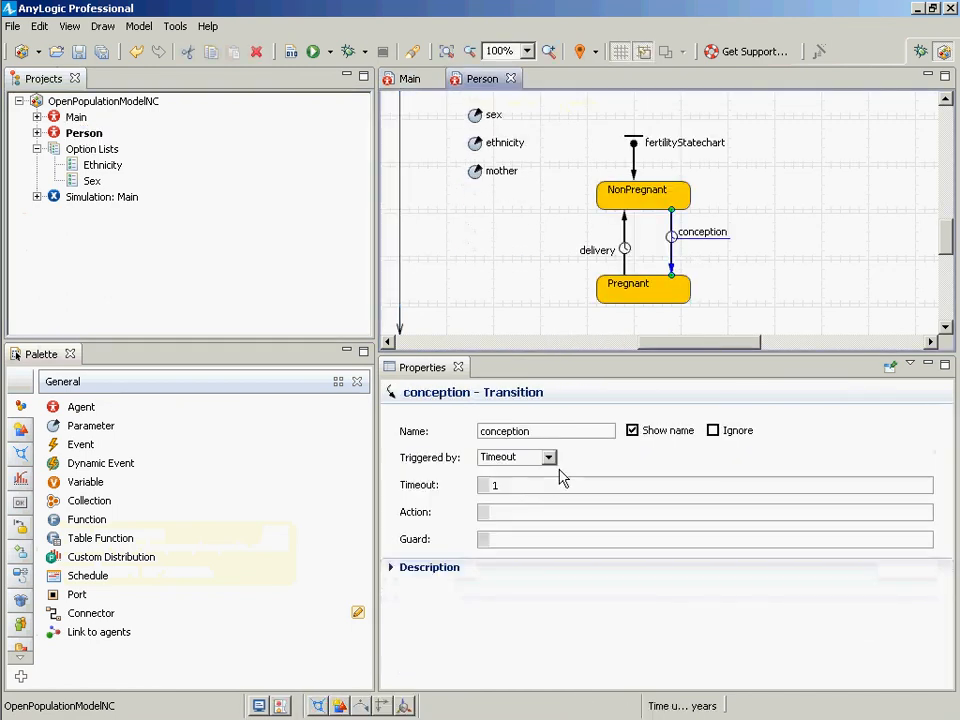
{"action": "left_click", "coordinate": [495, 486]}
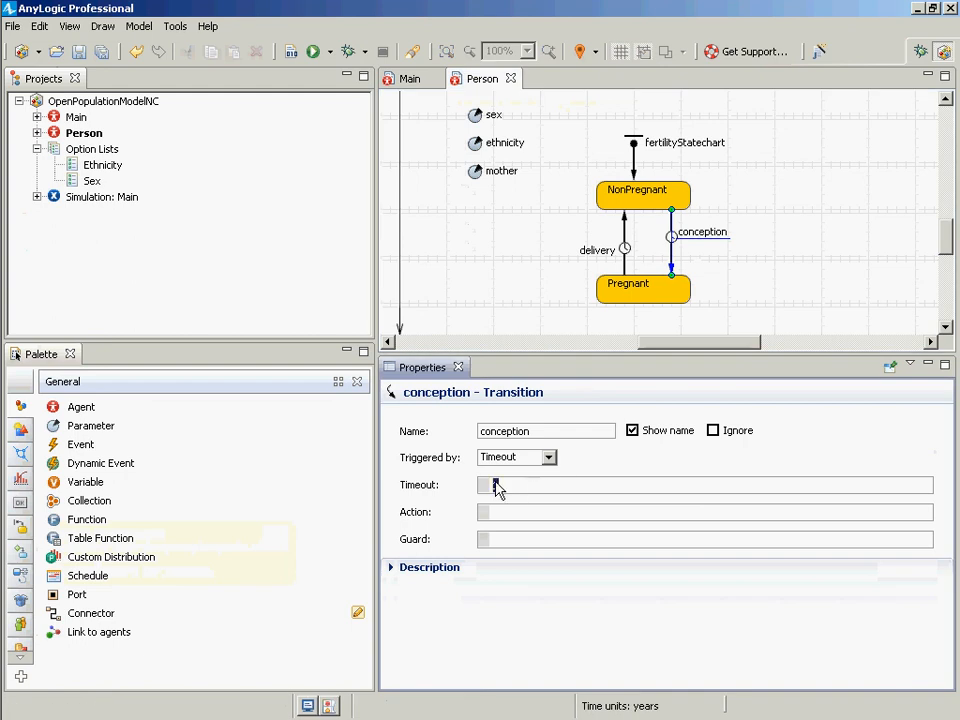
{"action": "left_click", "coordinate": [553, 460]}
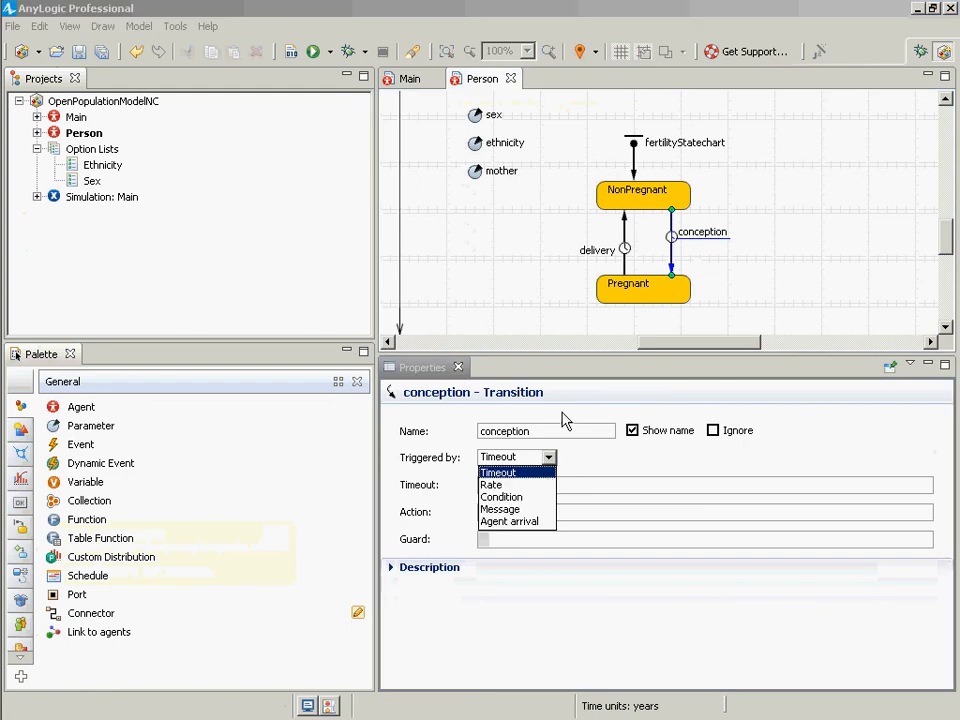
{"action": "left_click", "coordinate": [511, 486]}
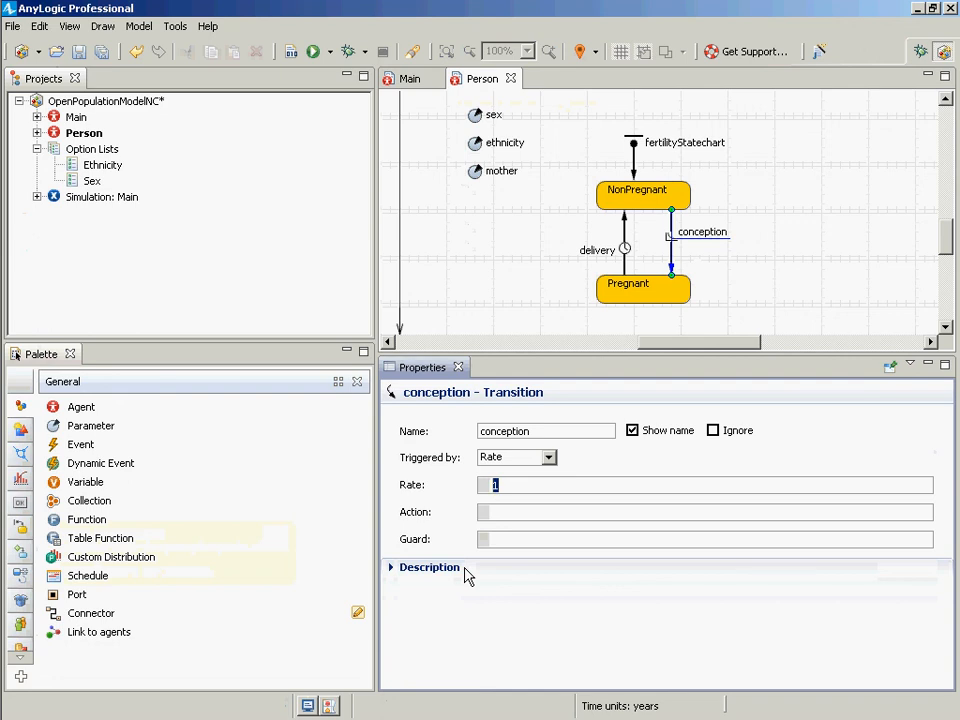
{"action": "type", "text": "main.fertilityRate"}
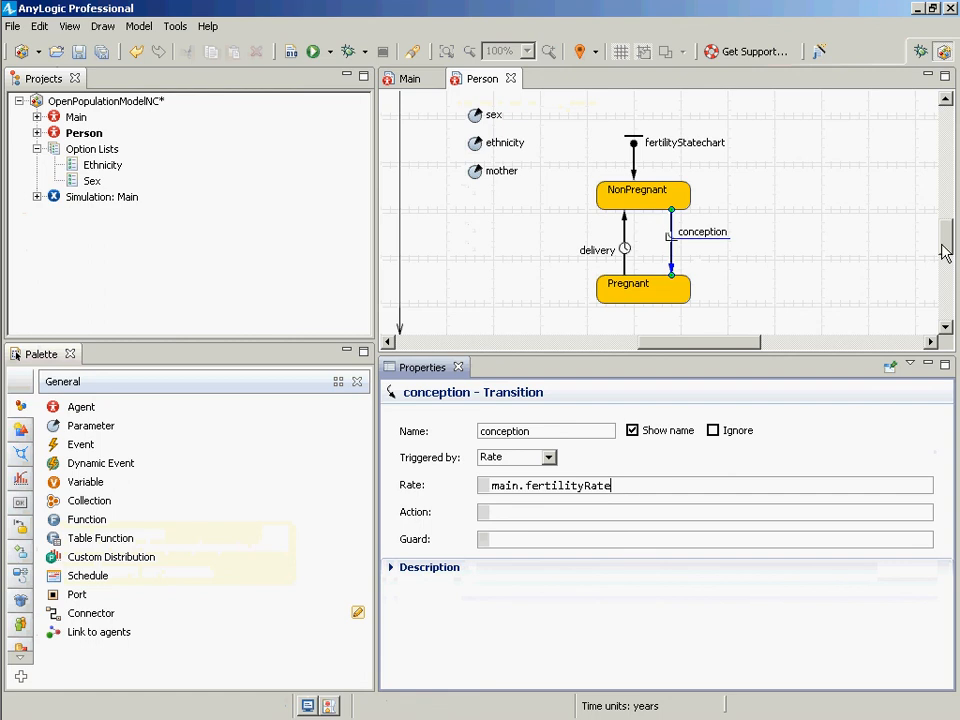
{"action": "left_click_drag", "start_coordinate": [942, 246], "coordinate": [949, 190]}
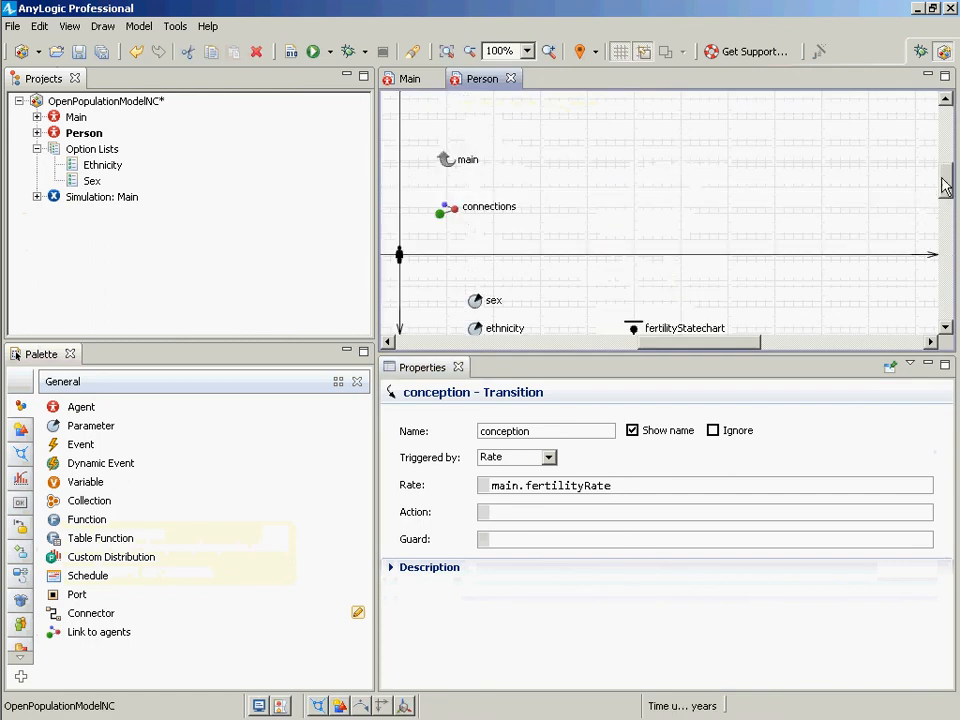
{"action": "left_click_drag", "start_coordinate": [945, 185], "coordinate": [945, 231]}
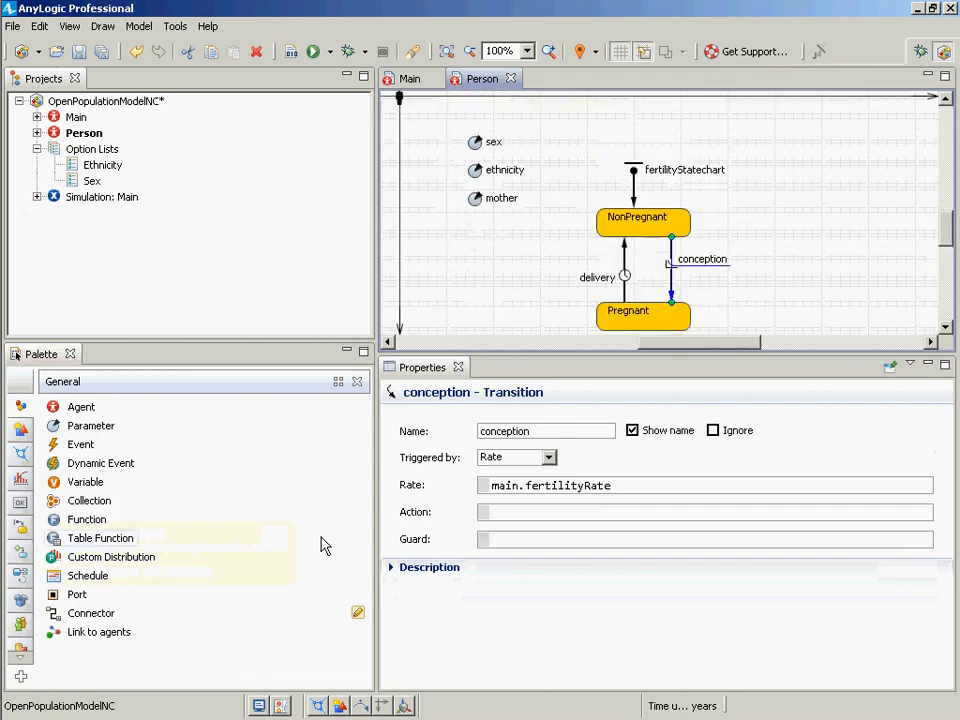
{"action": "left_click", "coordinate": [549, 486]}
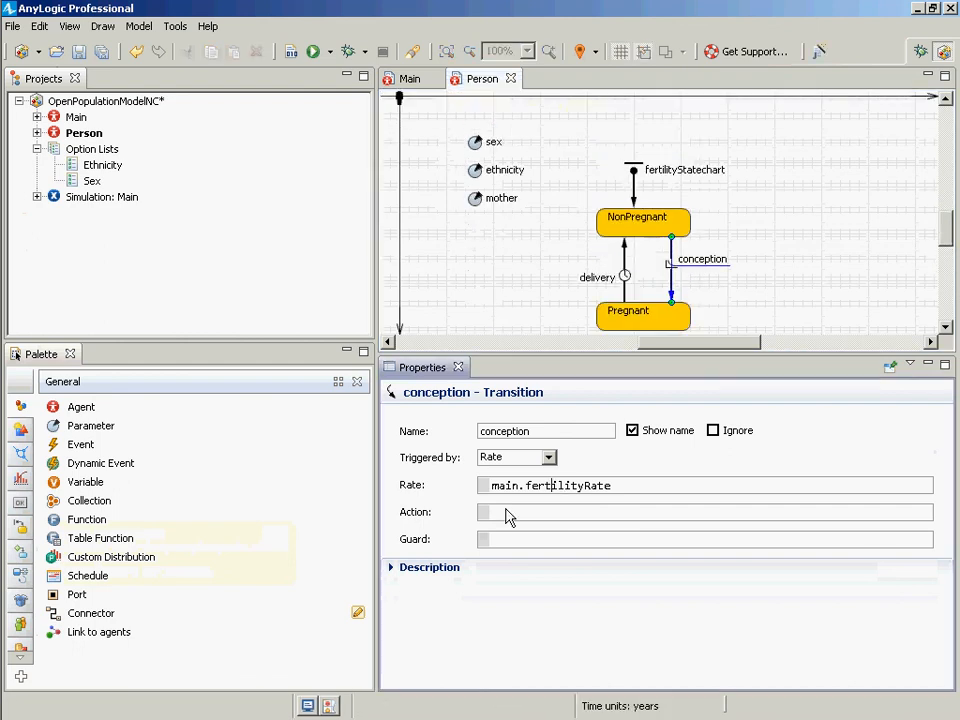
Step: Change the conception transition's rate expression to this.get_Main().fertilityRate
{"action": "key", "text": "shift+Home"}
{"action": "type", "text": "get_Ma"}
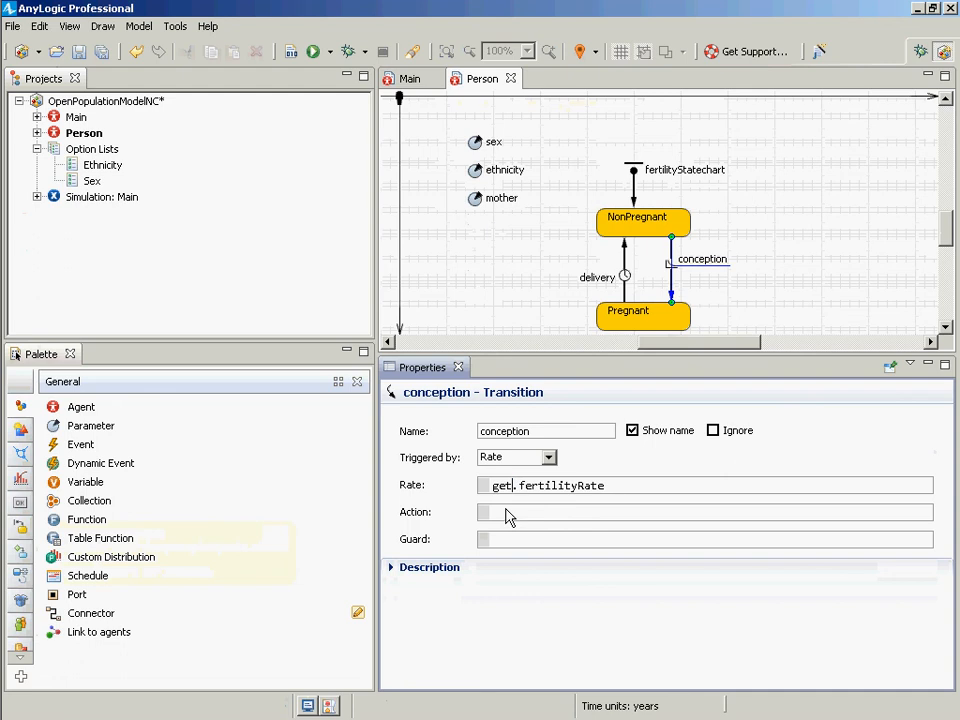
{"action": "type", "text": "in()"}
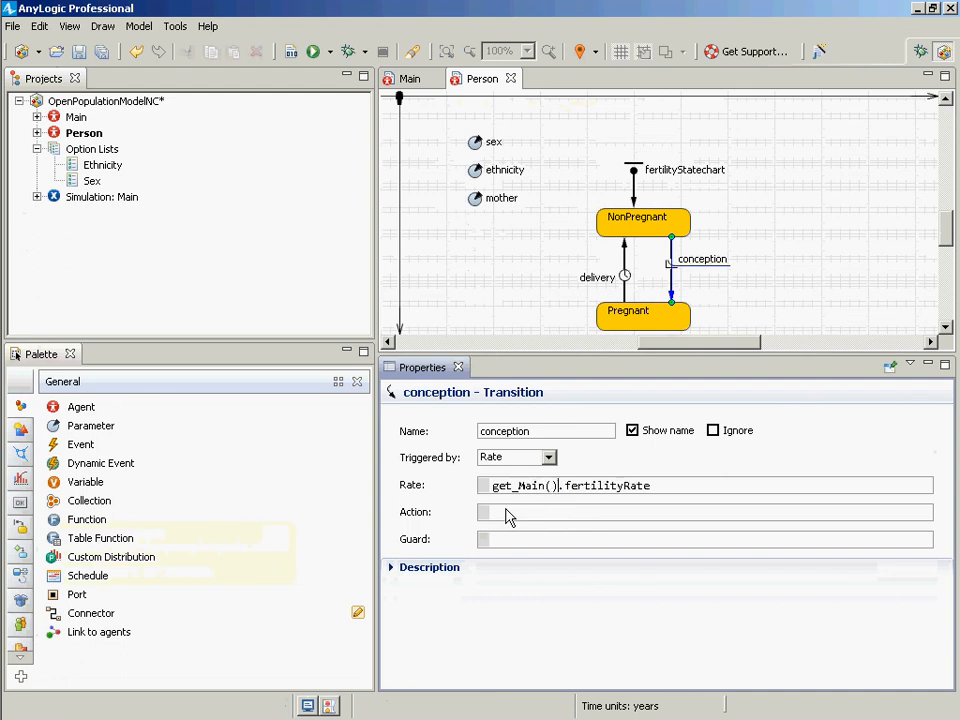
{"action": "key", "text": "Home"}
{"action": "type", "text": "this."}
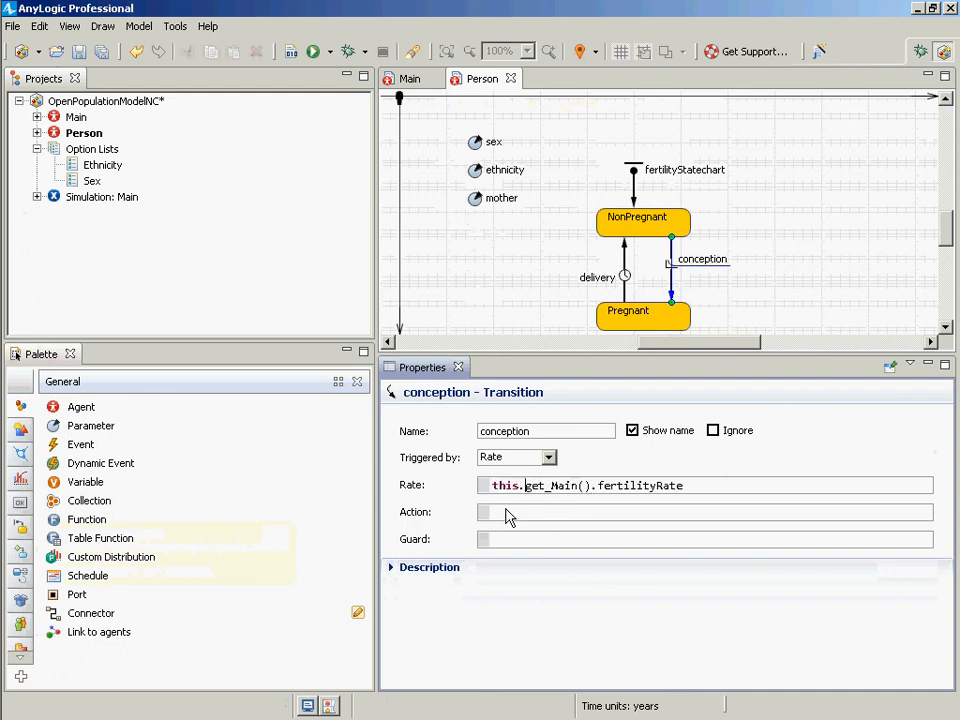
Step: Replace this.get_Main() with main in the conception rate so it reads main.fertilityRate, and save the model
{"action": "key", "text": "Home"}
{"action": "key", "text": "shift+Right"}
{"action": "key", "text": "shift+Right"}
{"action": "key", "text": "shift+Right"}
{"action": "key", "text": "shift+Right"}
{"action": "key", "text": "shift+Right"}
{"action": "key", "text": "shift+Right"}
{"action": "key", "text": "shift+Right"}
{"action": "key", "text": "shift+Right"}
{"action": "key", "text": "shift+Right"}
{"action": "key", "text": "shift+Right"}
{"action": "key", "text": "shift+Right"}
{"action": "key", "text": "shift+Right"}
{"action": "key", "text": "shift+Right"}
{"action": "key", "text": "shift+Right"}
{"action": "key", "text": "shift+Right"}
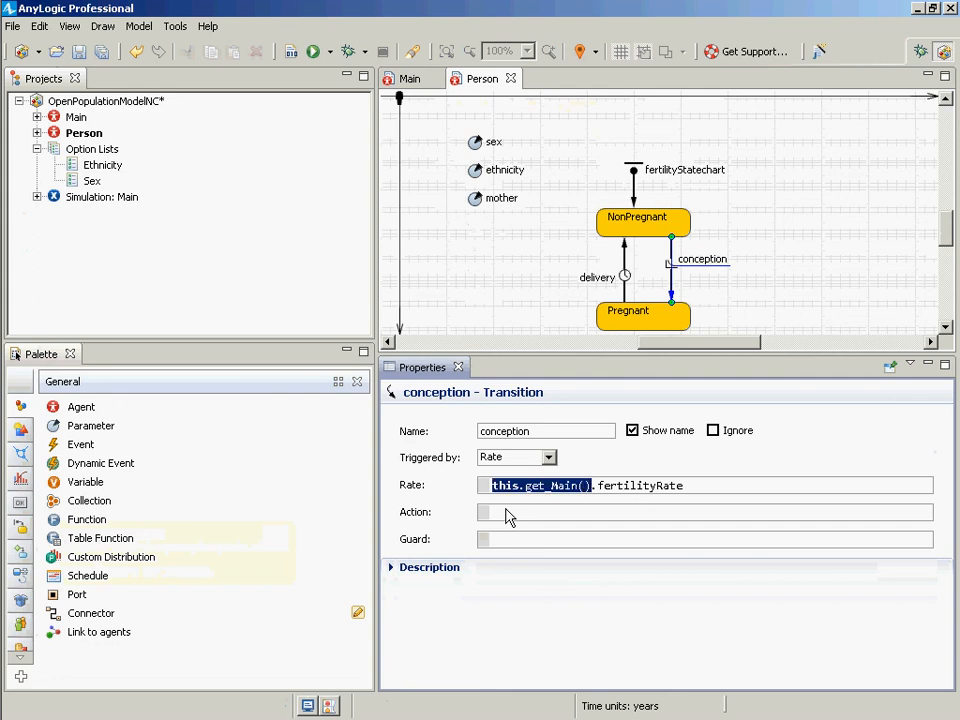
{"action": "type", "text": ";"}
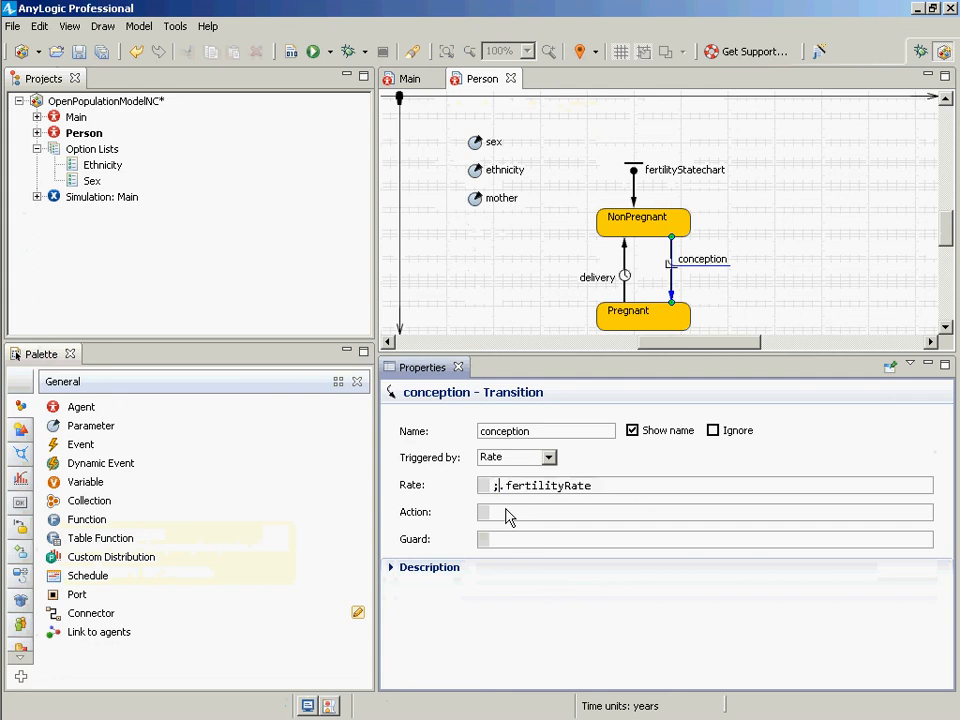
{"action": "key", "text": "BackSpace"}
{"action": "type", "text": "main"}
{"action": "key", "text": "ctrl+s"}
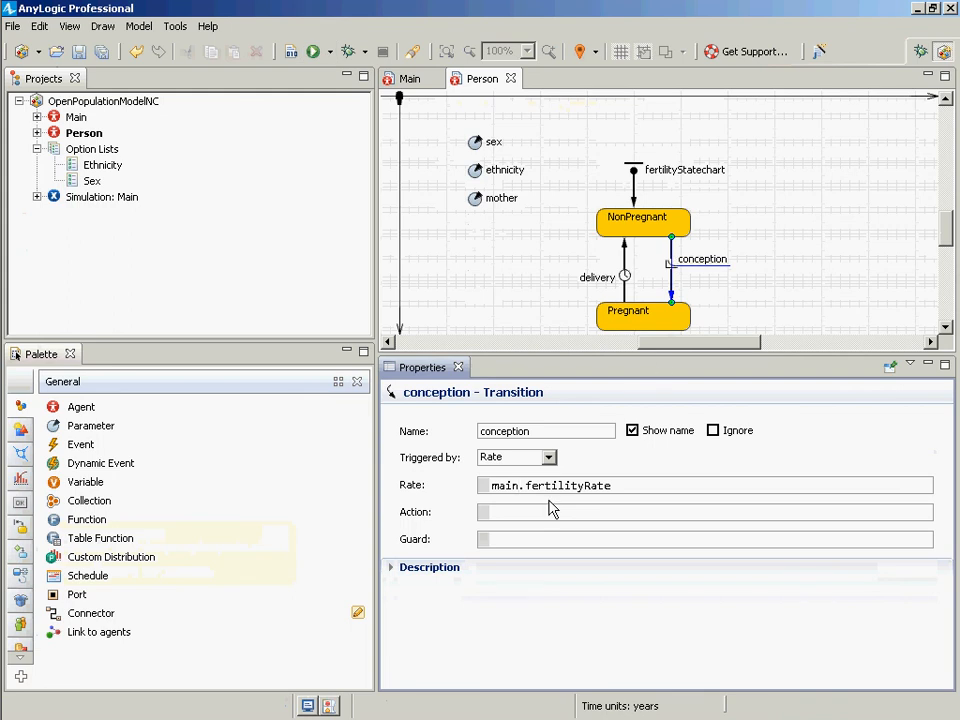
{"action": "left_click_drag", "start_coordinate": [606, 485], "coordinate": [407, 512]}
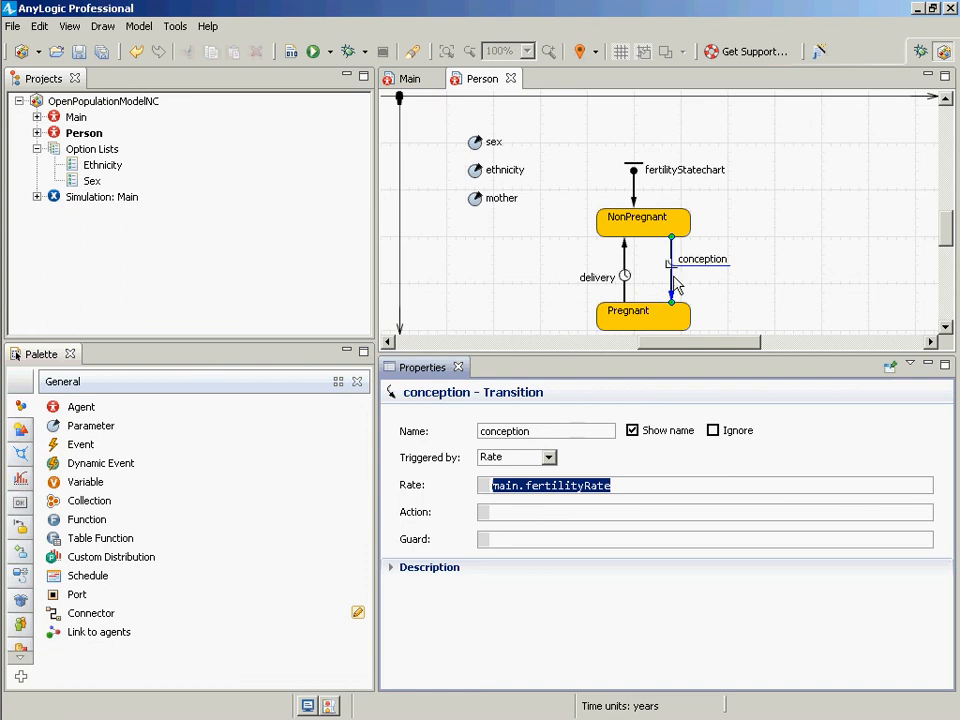
Step: Try the expression 9/12 as the delivery transition's timeout
{"action": "left_click", "coordinate": [625, 268]}
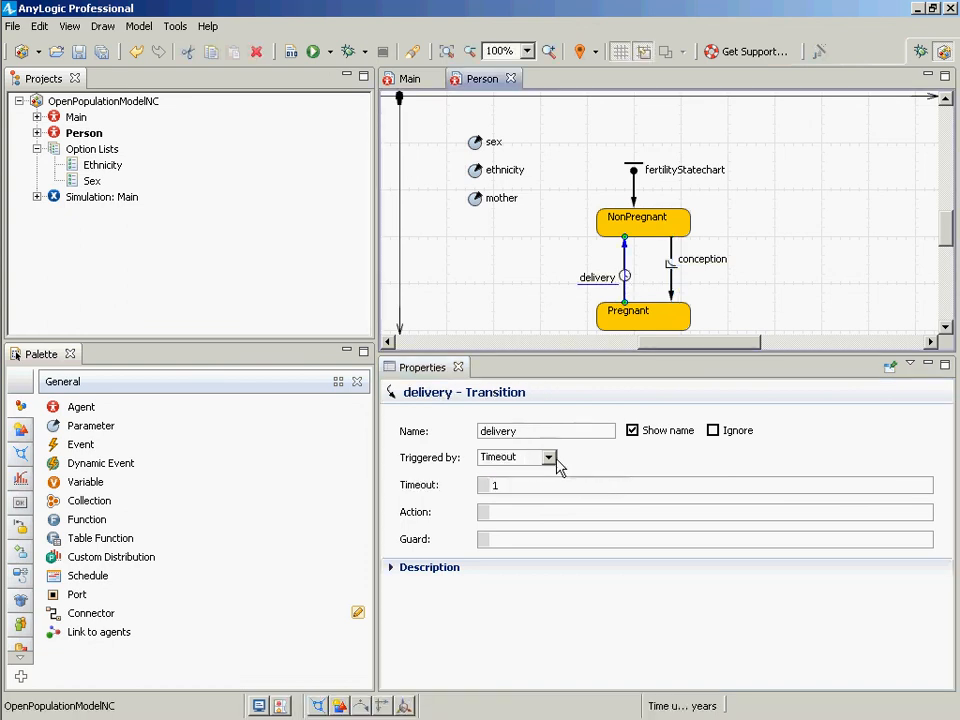
{"action": "left_click", "coordinate": [484, 486]}
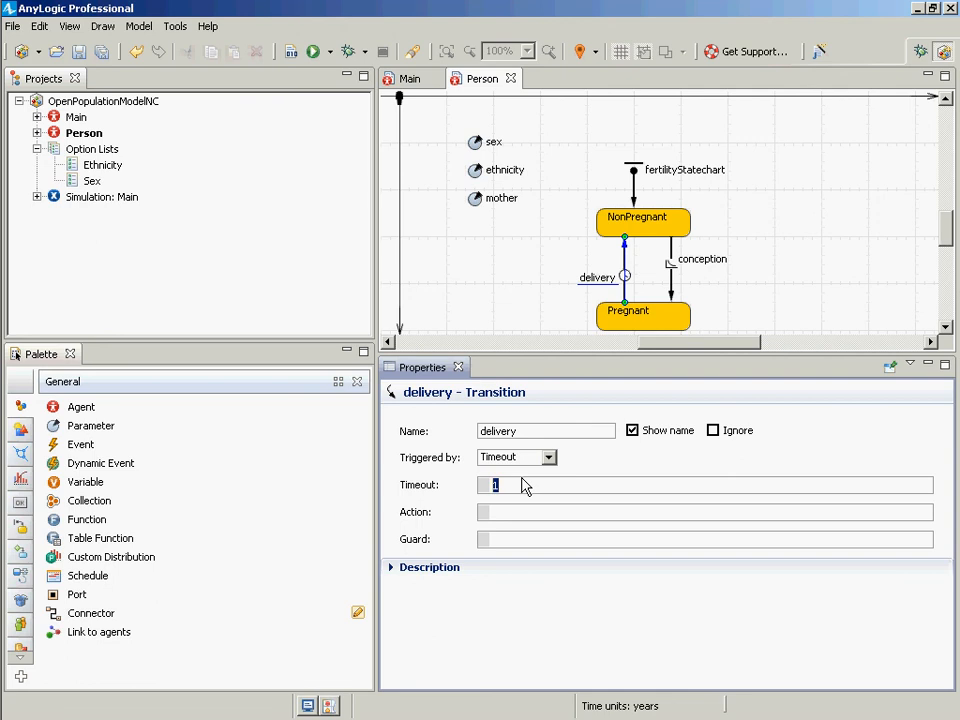
{"action": "type", "text": "9"}
{"action": "key", "text": "BackSpace"}
{"action": "type", "text": "0.7"}
{"action": "key", "text": "BackSpace"}
{"action": "key", "text": "BackSpace"}
{"action": "key", "text": "BackSpace"}
{"action": "type", "text": "9/12"}
{"action": "key", "text": "ctrl+a"}
{"action": "key", "text": "shift+Right"}
{"action": "key", "text": "shift+Right"}
Step: Add .0 to the numerator of the delivery timeout and remove it again
{"action": "left_click", "coordinate": [522, 480]}
{"action": "key", "text": "Left"}
{"action": "key", "text": "Left"}
{"action": "key", "text": "Left"}
{"action": "type", "text": ".0"}
{"action": "key", "text": "shift+Left"}
{"action": "key", "text": "shift+Left"}
{"action": "key", "text": "BackSpace"}
Step: Set the delivery transition's timeout to 9 * month()
{"action": "key", "text": "ctrl+a"}
{"action": "type", "text": "9 * month()"}
Step: Set the conception transition's guard to sex == Sex.Female
{"action": "left_click", "coordinate": [673, 295]}
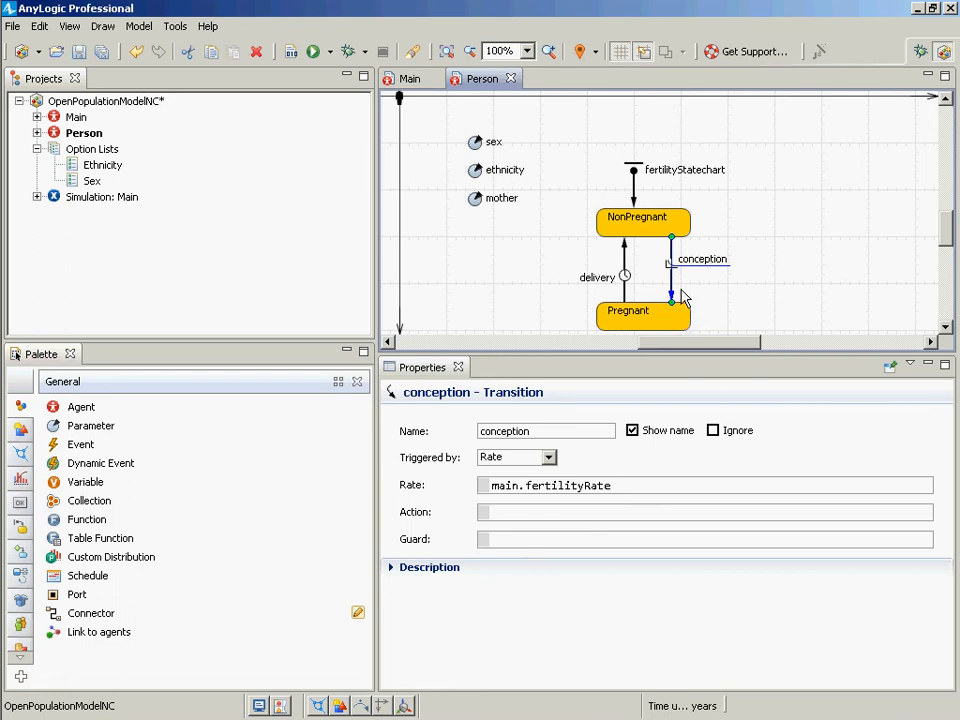
{"action": "left_click", "coordinate": [521, 540]}
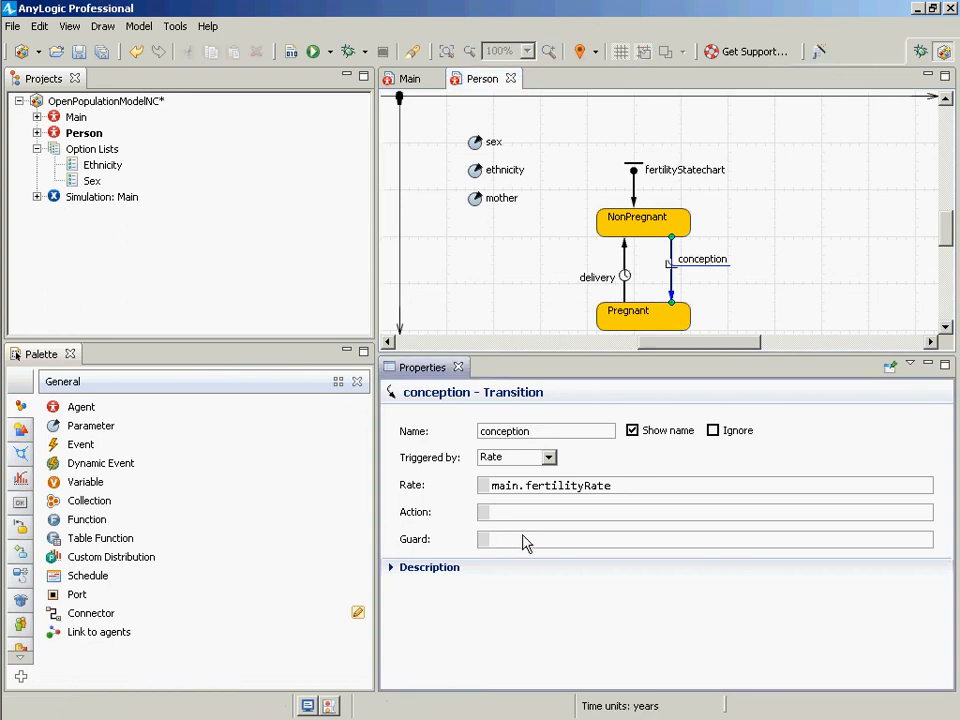
{"action": "type", "text": "sex == Sex.Female"}
Step: Highlight the parts of the conception guard to examine both sides of its comparison
{"action": "key", "text": "ctrl+shift+Left"}
{"action": "key", "text": "ctrl+shift+Left"}
{"action": "key", "text": "Left"}
{"action": "key", "text": "Right"}
{"action": "key", "text": "ctrl+shift+Left"}
{"action": "key", "text": "Left"}
{"action": "key", "text": "shift+End"}
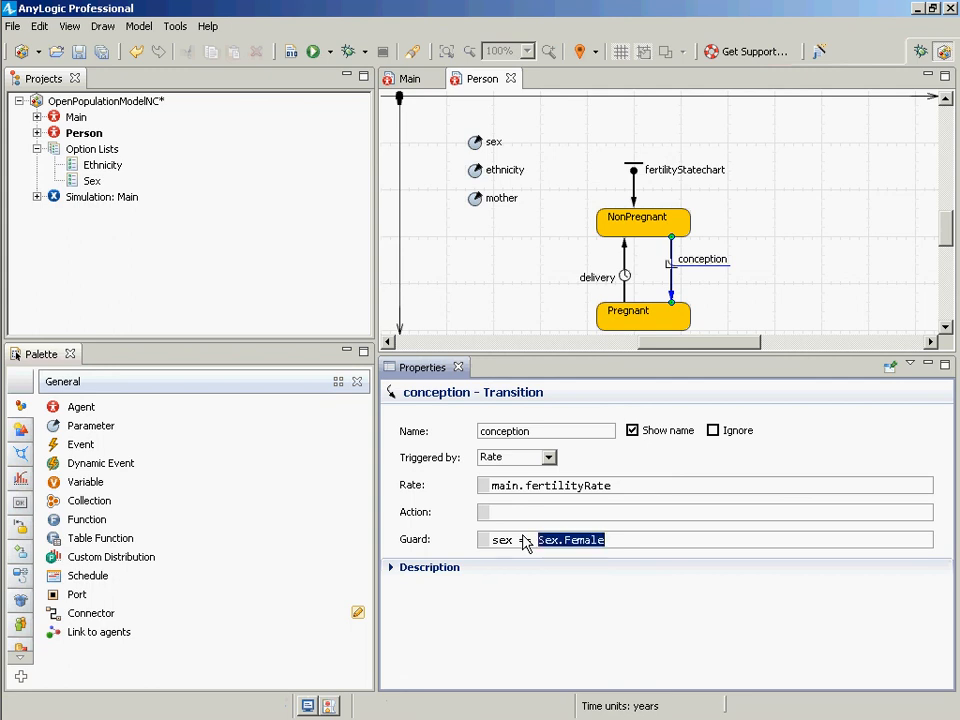
{"action": "key", "text": "Left"}
{"action": "key", "text": "shift+Home"}
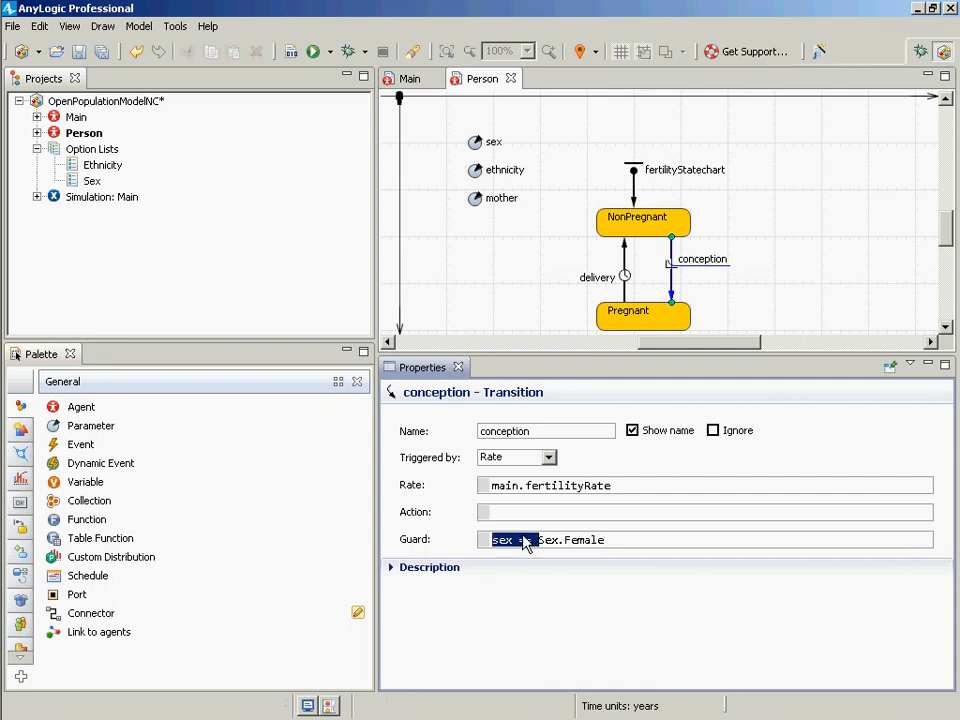
{"action": "key", "text": "Left"}
{"action": "double_click", "coordinate": [524, 540]}
{"action": "key", "text": "Home"}
{"action": "key", "text": "ctrl+shift+Right"}
{"action": "key", "text": "Left"}
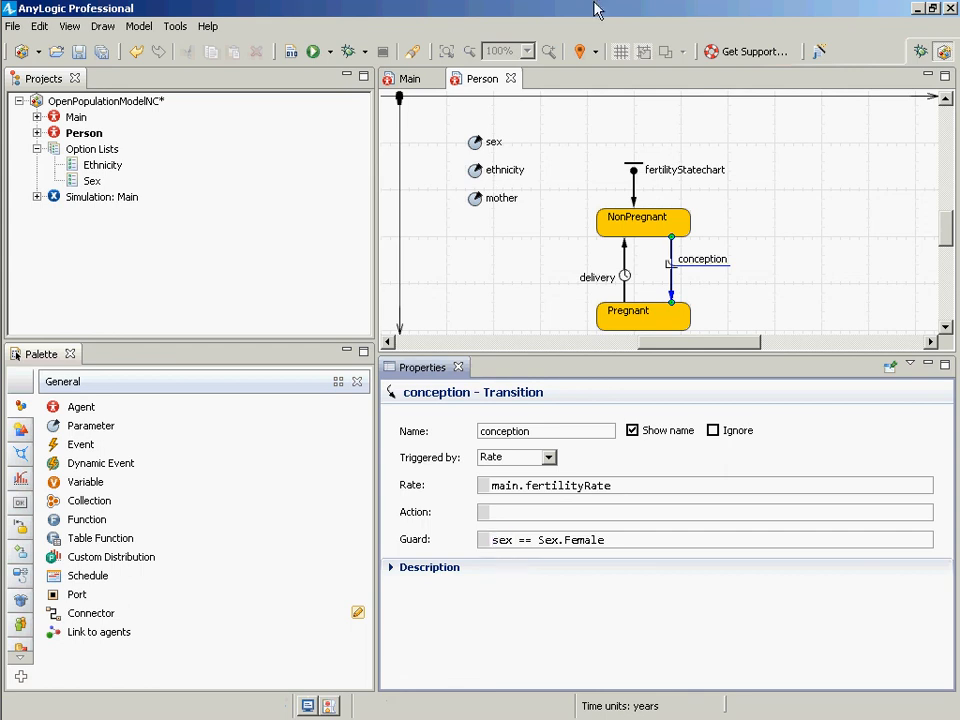
Step: Build the model to check for errors and save it
{"action": "left_click", "coordinate": [291, 58]}
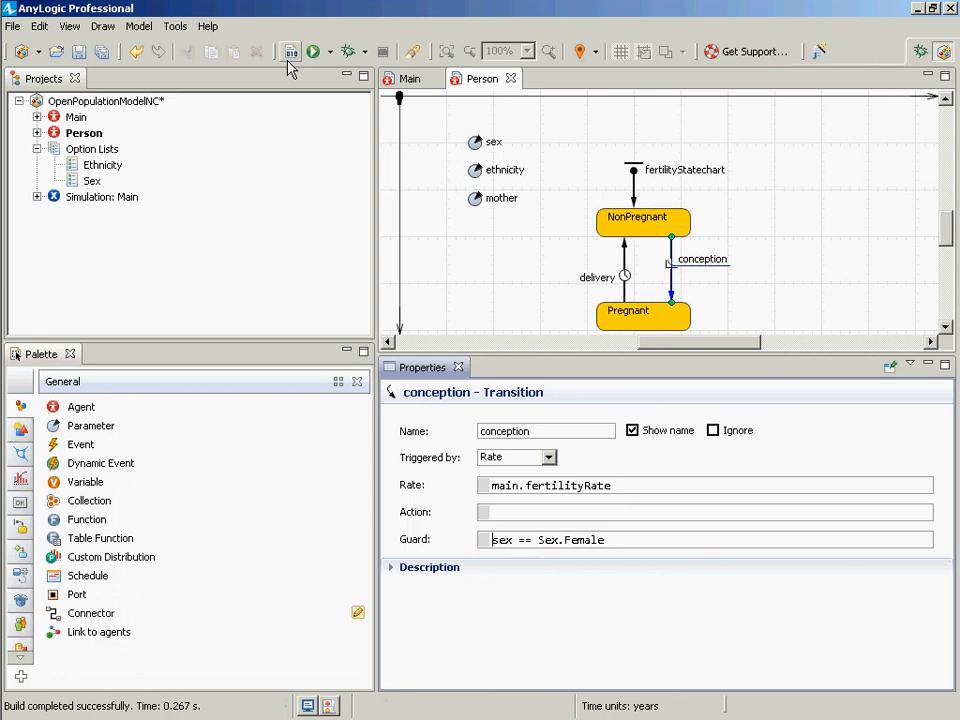
{"action": "key", "text": "ctrl+s"}
Step: Show the Simulation: Main experiment's properties to examine its parameters, and enlarge the diagram area
{"action": "left_click", "coordinate": [115, 197]}
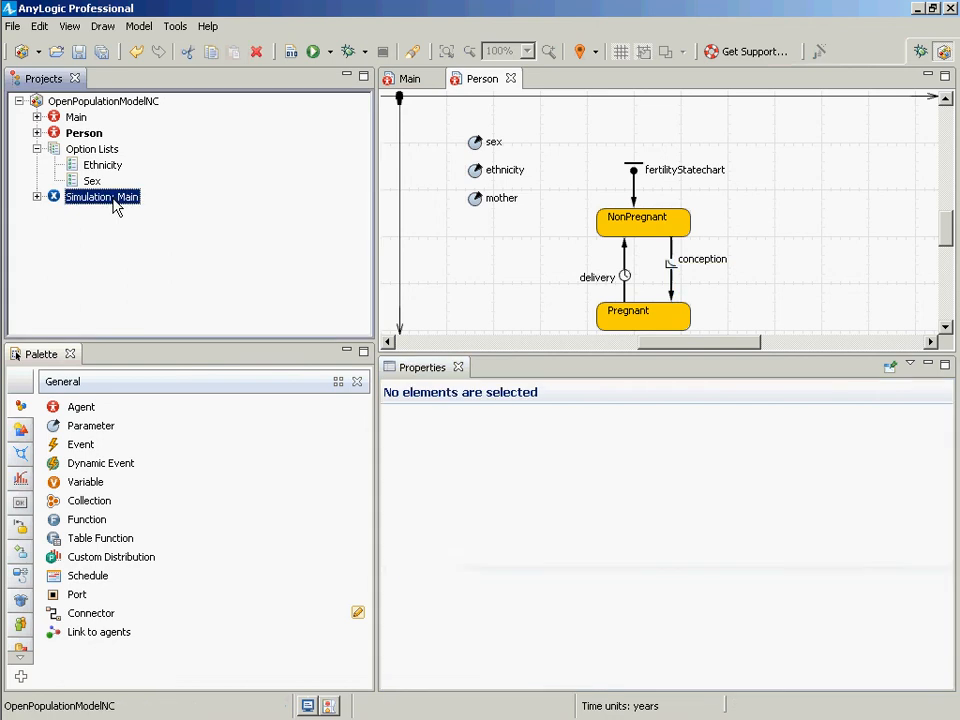
{"action": "right_click", "coordinate": [115, 197]}
{"action": "left_click", "coordinate": [300, 236]}
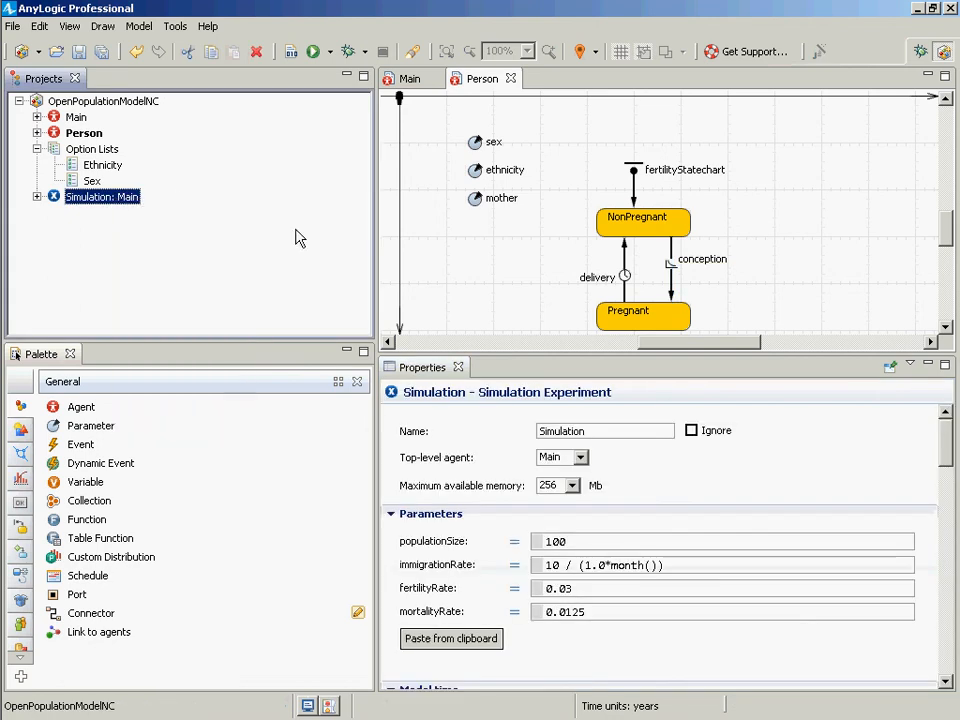
{"action": "left_click_drag", "start_coordinate": [651, 359], "coordinate": [639, 385]}
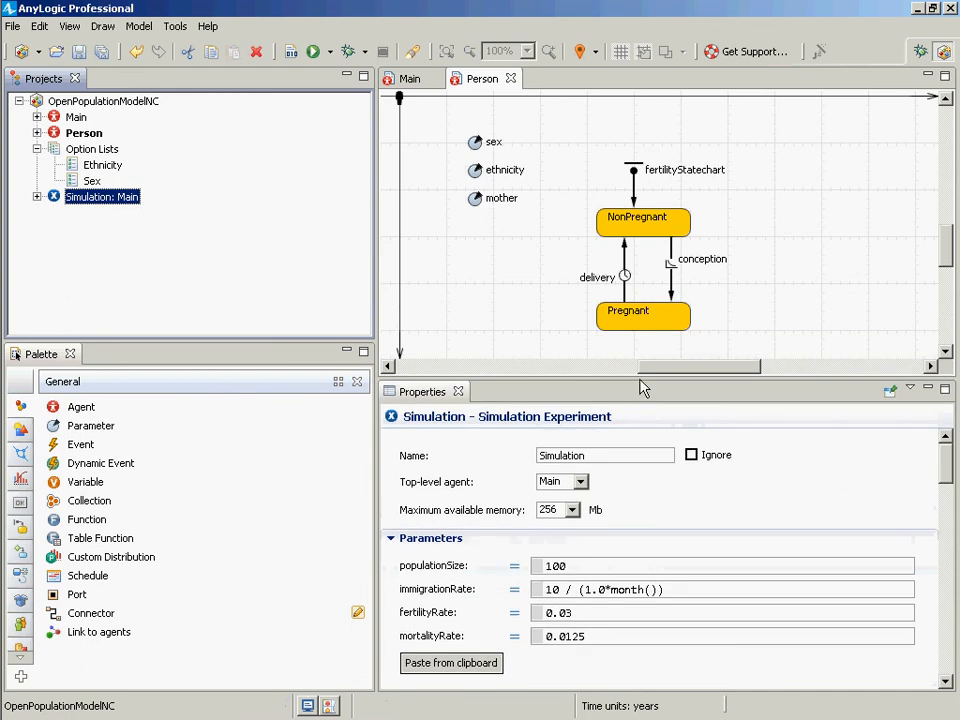
Step: Open the Pregnant state's entry action in the fertility statechart
{"action": "left_click", "coordinate": [658, 334]}
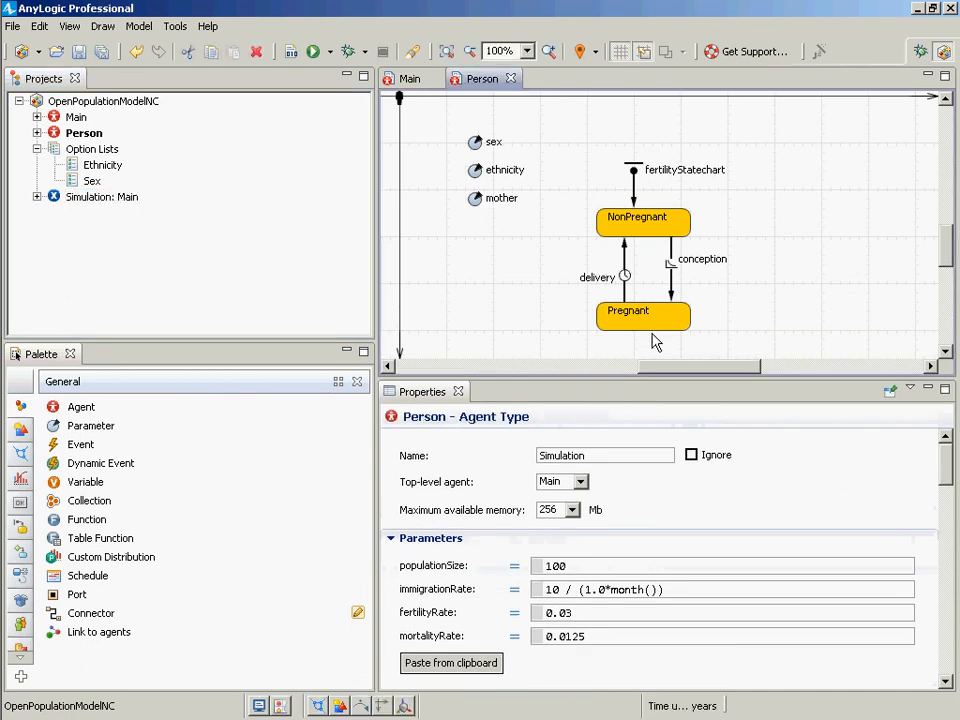
{"action": "left_click", "coordinate": [630, 318]}
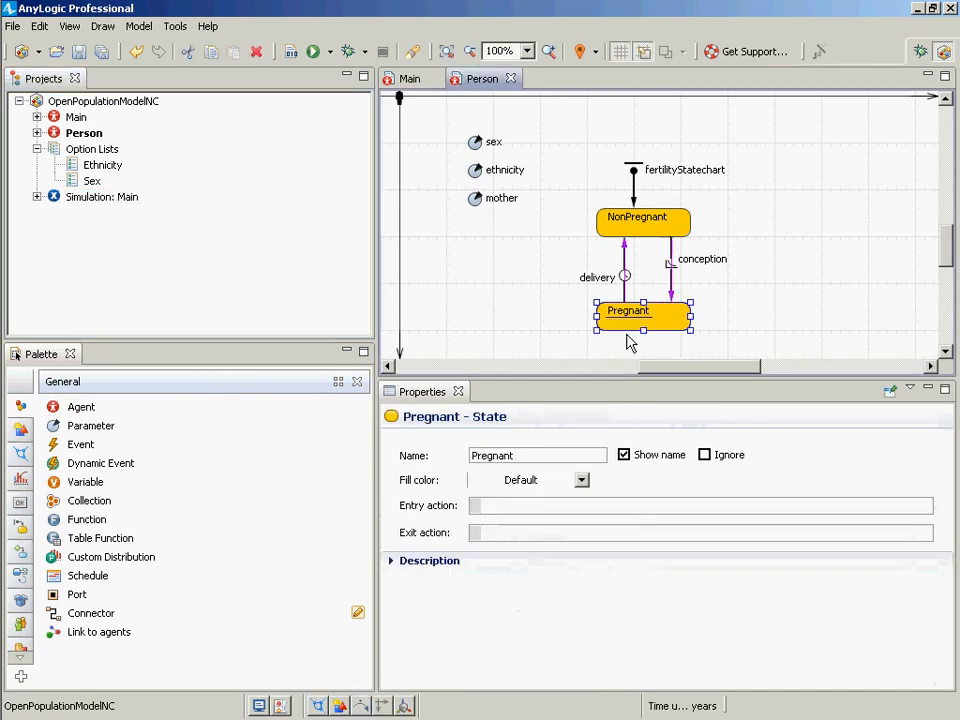
{"action": "left_click", "coordinate": [490, 506]}
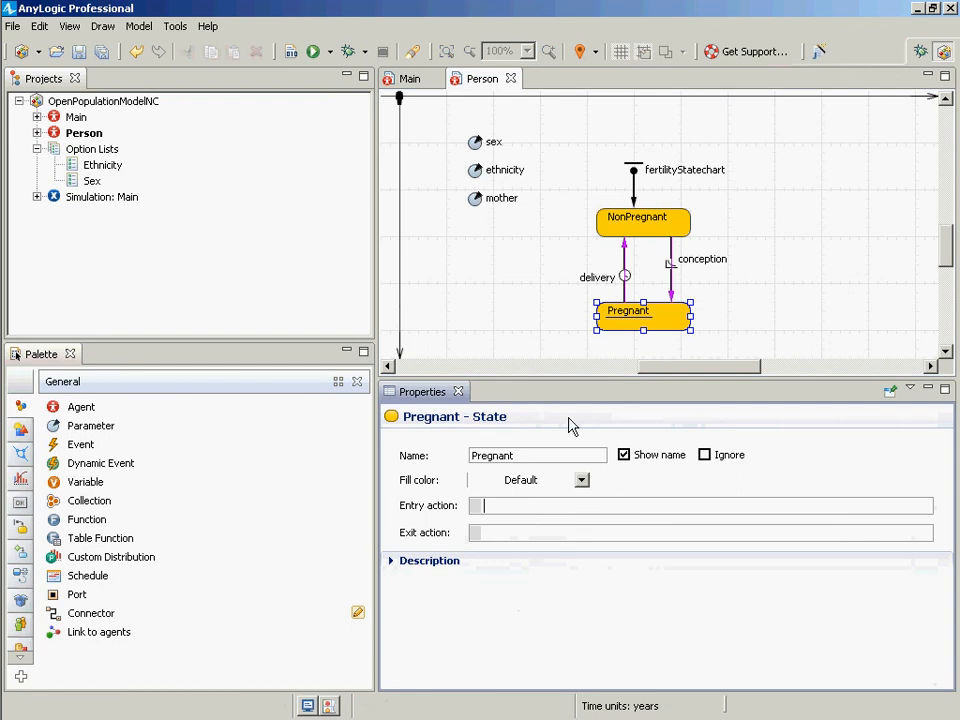
Step: Set the delivery transition's action to traceln(this + " has delivered a baby!");
{"action": "left_click", "coordinate": [625, 266]}
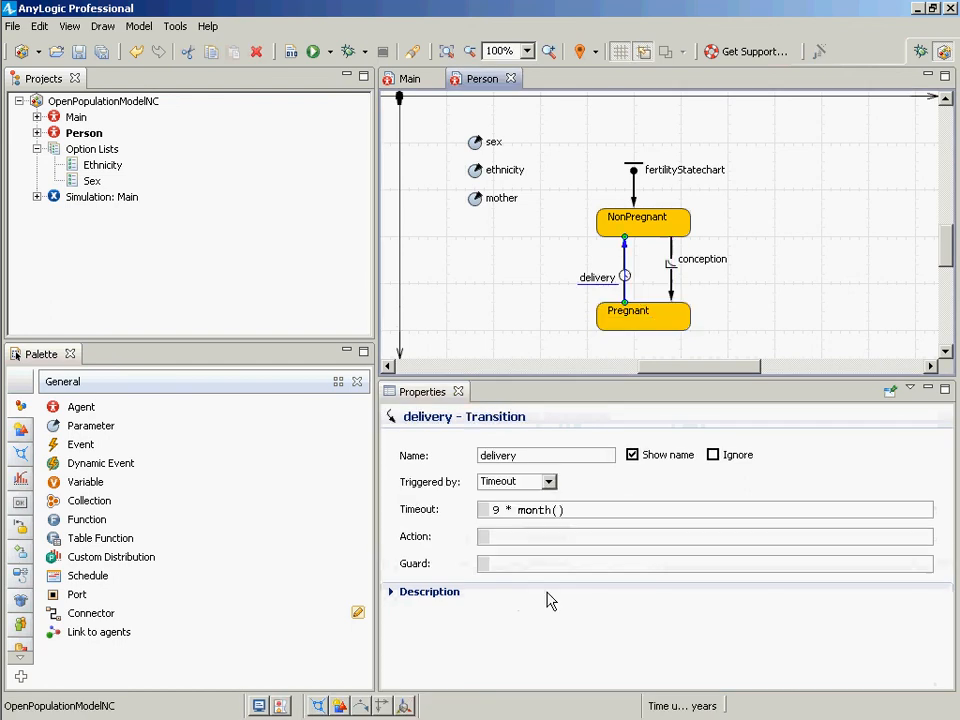
{"action": "left_click", "coordinate": [528, 537]}
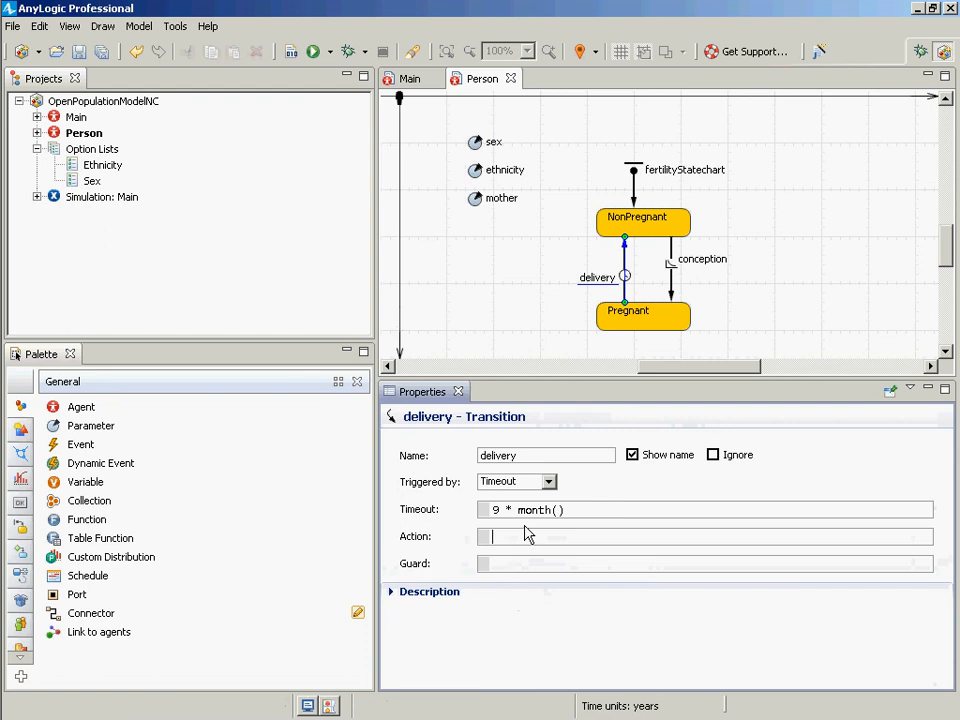
{"action": "type", "text": "tracel"}
{"action": "key", "text": "BackSpace"}
{"action": "key", "text": "BackSpace"}
{"action": "key", "text": "BackSpace"}
{"action": "key", "text": "BackSpace"}
{"action": "key", "text": "BackSpace"}
{"action": "key", "text": "BackSpace"}
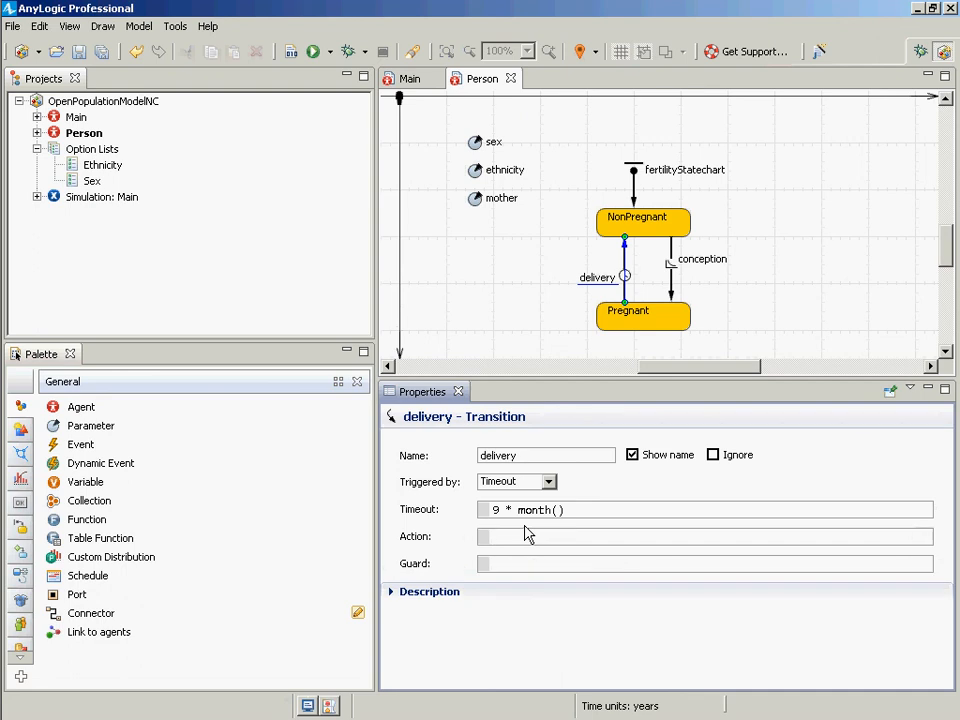
{"action": "type", "text": "traceln(\""}
{"action": "key", "text": "Right"}
{"action": "key", "text": "shift+Left"}
{"action": "key", "text": "shift+Left"}
{"action": "type", "text": "this + \""}
{"action": "type", "text": " has delivered a b"}
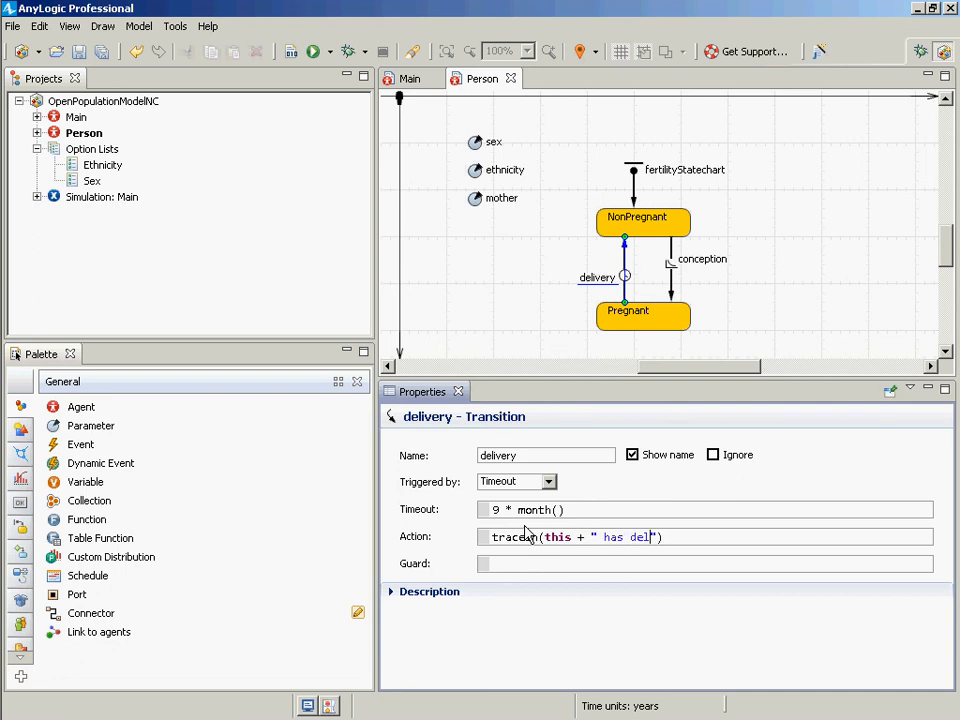
{"action": "type", "text": "aby!\");"}
{"action": "key", "text": "Left"}
{"action": "key", "text": "Left"}
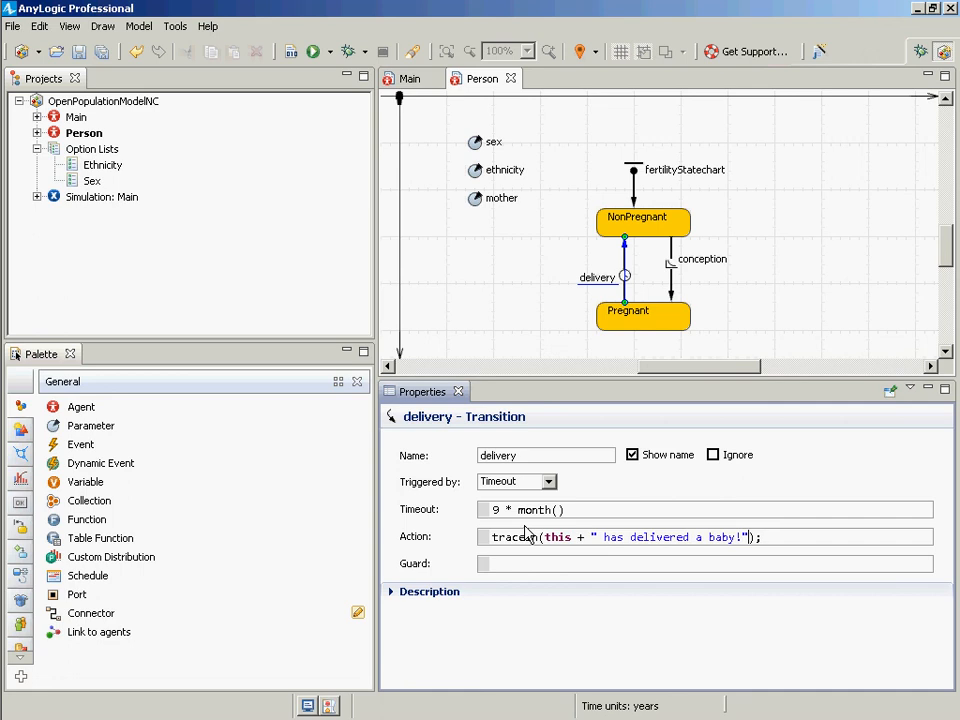
Step: Step back through the delivery action's code, highlight part of it for review, and save the model
{"action": "key", "text": "ctrl+Left"}
{"action": "key", "text": "ctrl+Left"}
{"action": "key", "text": "ctrl+Left"}
{"action": "key", "text": "ctrl+Left"}
{"action": "key", "text": "ctrl+Left"}
{"action": "key", "text": "ctrl+Left"}
{"action": "key", "text": "ctrl+Left"}
{"action": "key", "text": "ctrl+Left"}
{"action": "key", "text": "ctrl+shift+Left"}
{"action": "key", "text": "ctrl+s"}
Step: Copy the whole delivery action statement into Notepad in place of any existing text, and return to AnyLogic
{"action": "key", "text": "ctrl+a"}
{"action": "key", "text": "ctrl+c"}
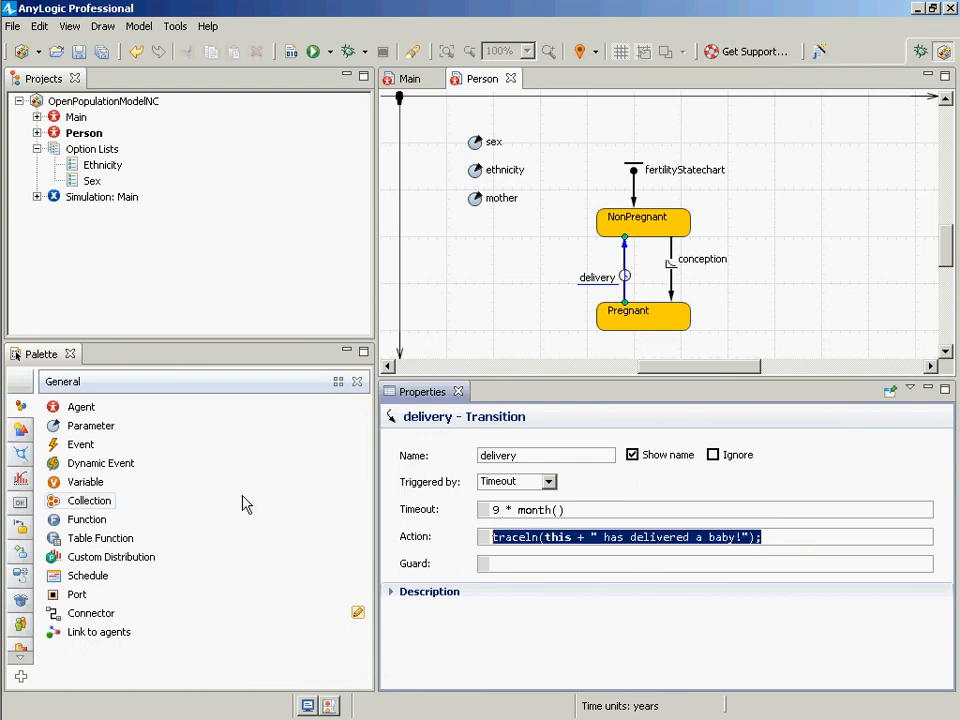
{"action": "key", "text": "alt+Tab"}
{"action": "key", "text": "ctrl+a"}
{"action": "key", "text": "ctrl+v"}
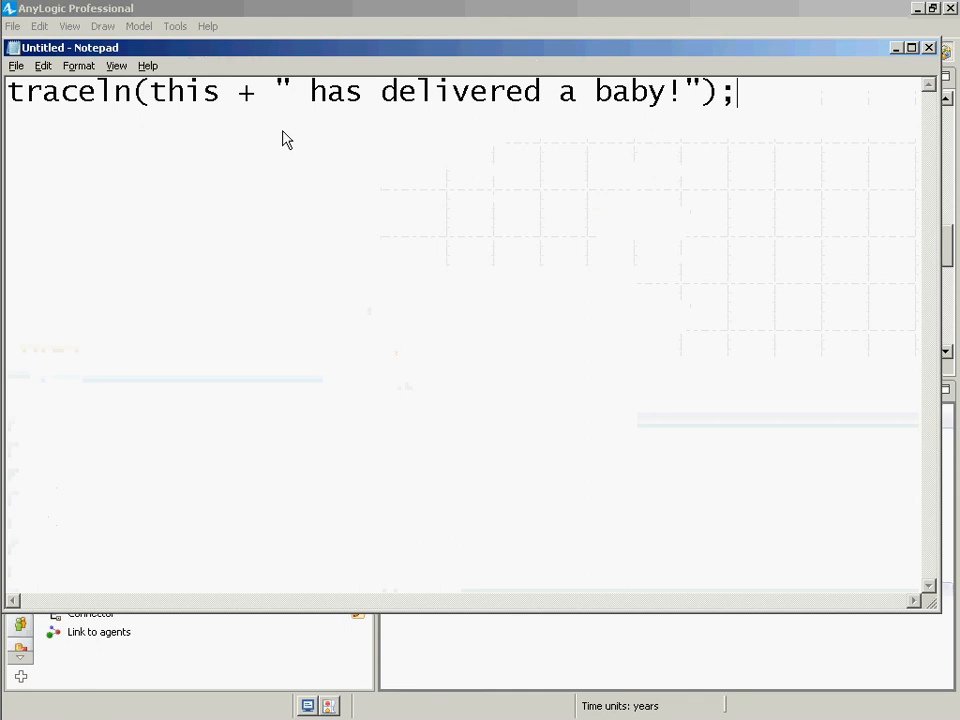
{"action": "key", "text": "alt"}
{"action": "key", "text": "alt+Tab"}
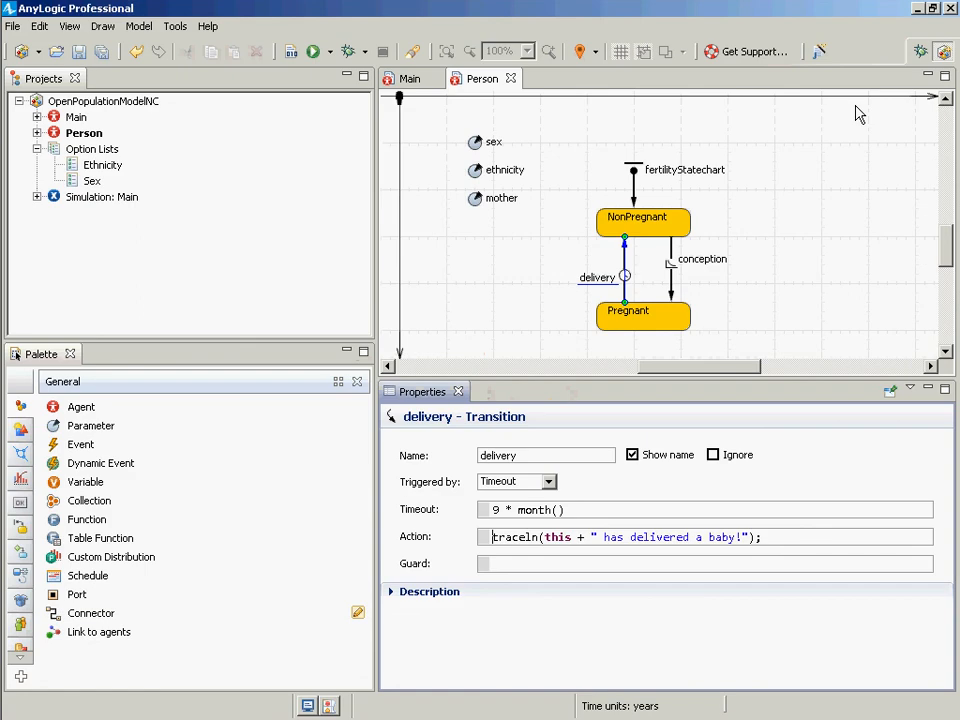
Step: Open the Pregnant state's exit action, and deselect the state without entering anything
{"action": "left_click", "coordinate": [632, 326]}
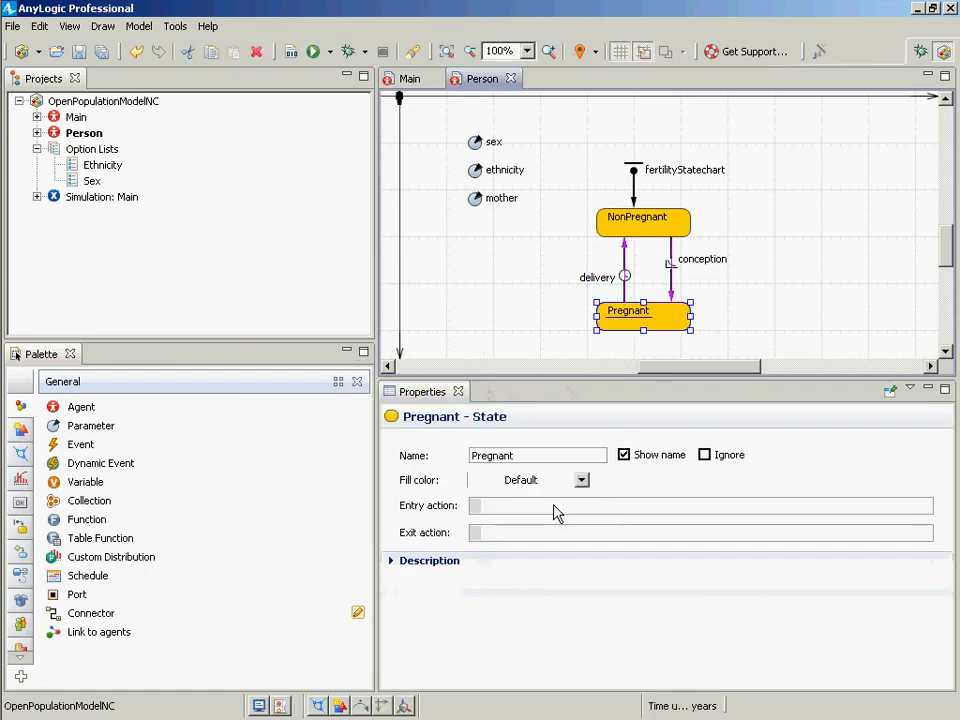
{"action": "left_click", "coordinate": [548, 535]}
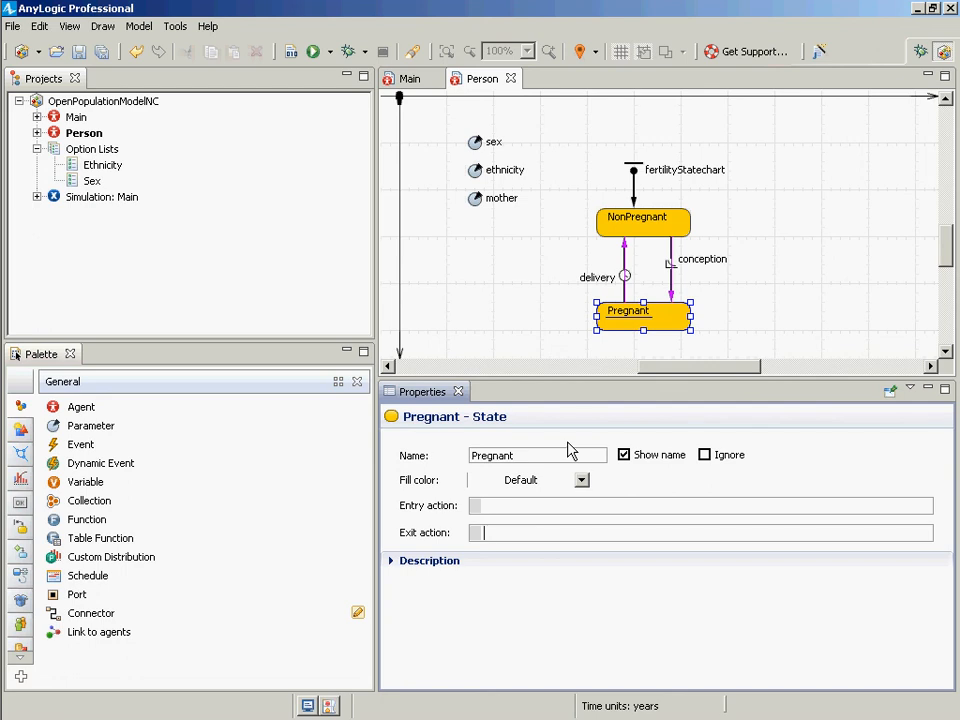
{"action": "left_click", "coordinate": [615, 280]}
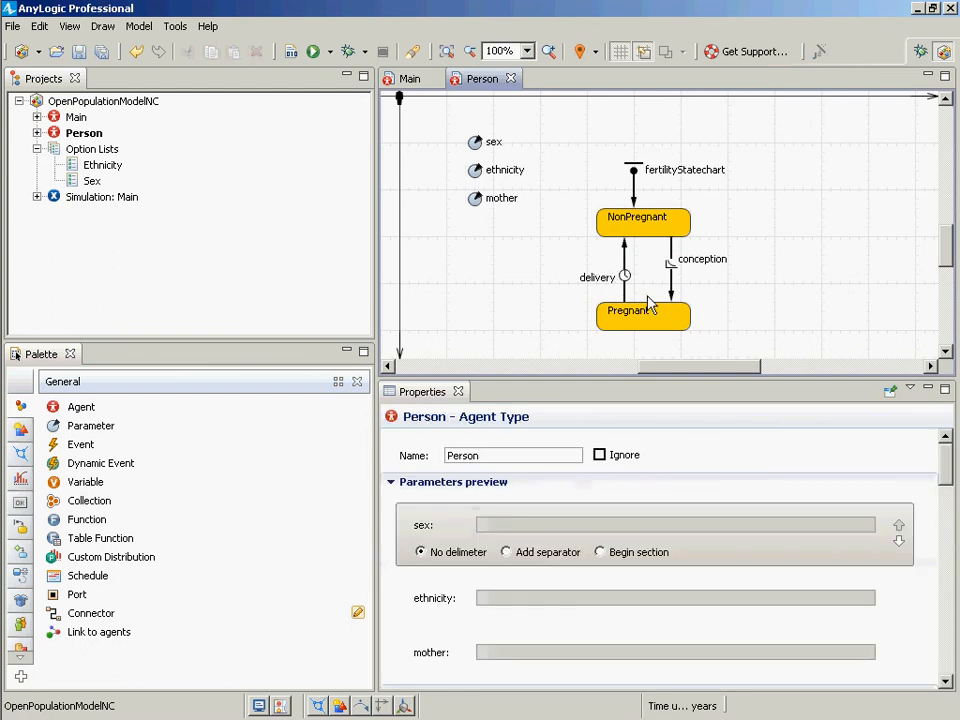
Step: Select the delivery transition and highlight the traceln(this + portion of its action for examination
{"action": "left_click", "coordinate": [625, 291]}
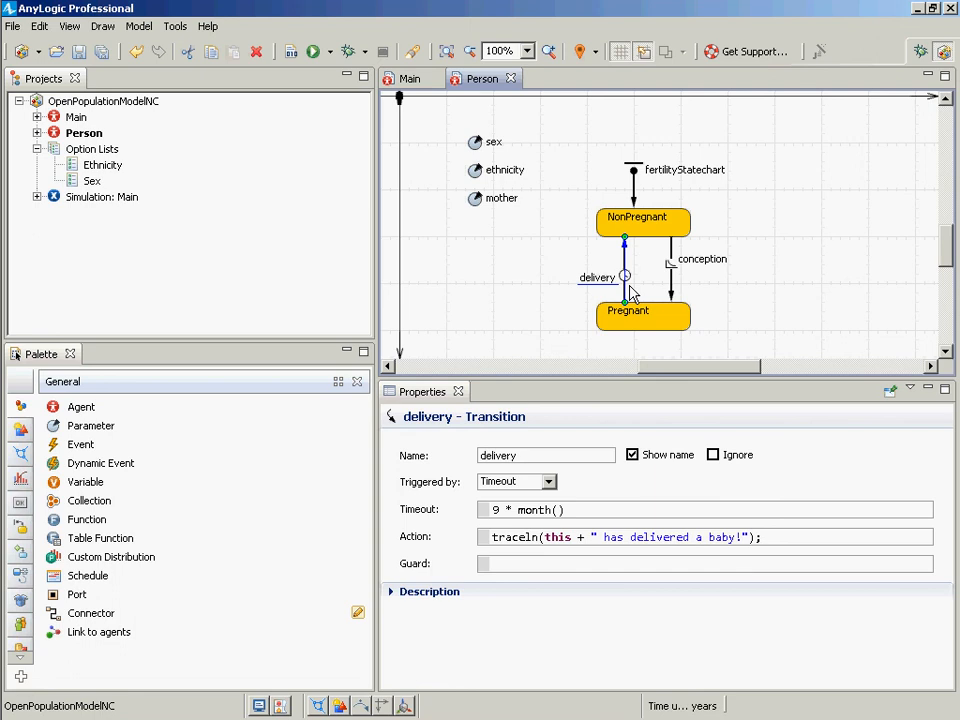
{"action": "left_click", "coordinate": [637, 541]}
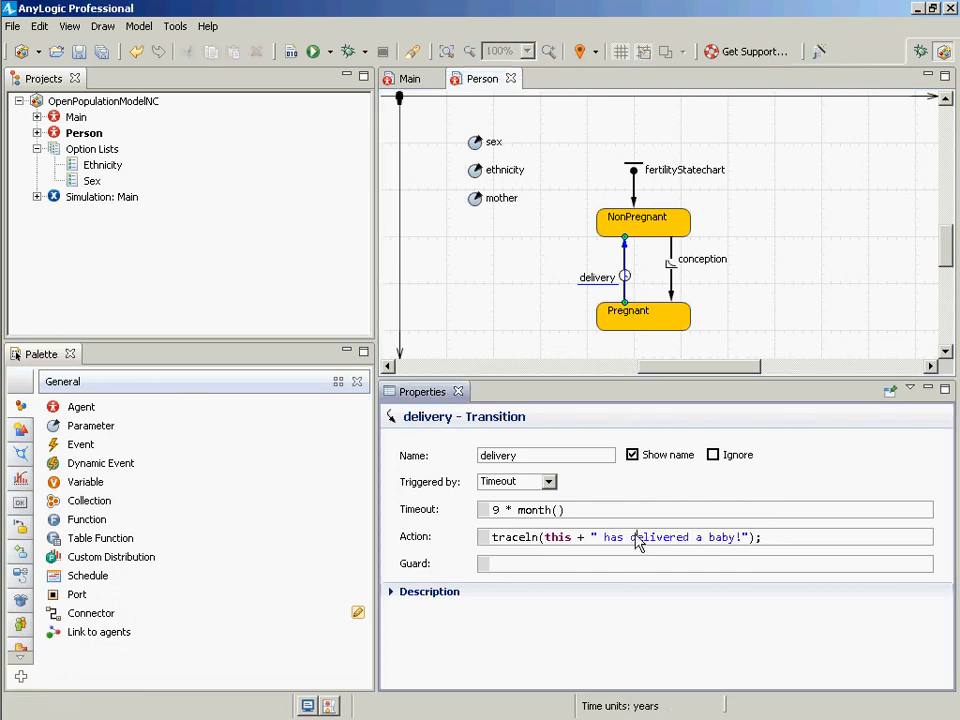
{"action": "key", "text": "Home"}
{"action": "key", "text": "ctrl+shift+Right"}
{"action": "key", "text": "ctrl+shift+Right"}
{"action": "key", "text": "ctrl+shift+Right"}
{"action": "key", "text": "ctrl+shift+Right"}
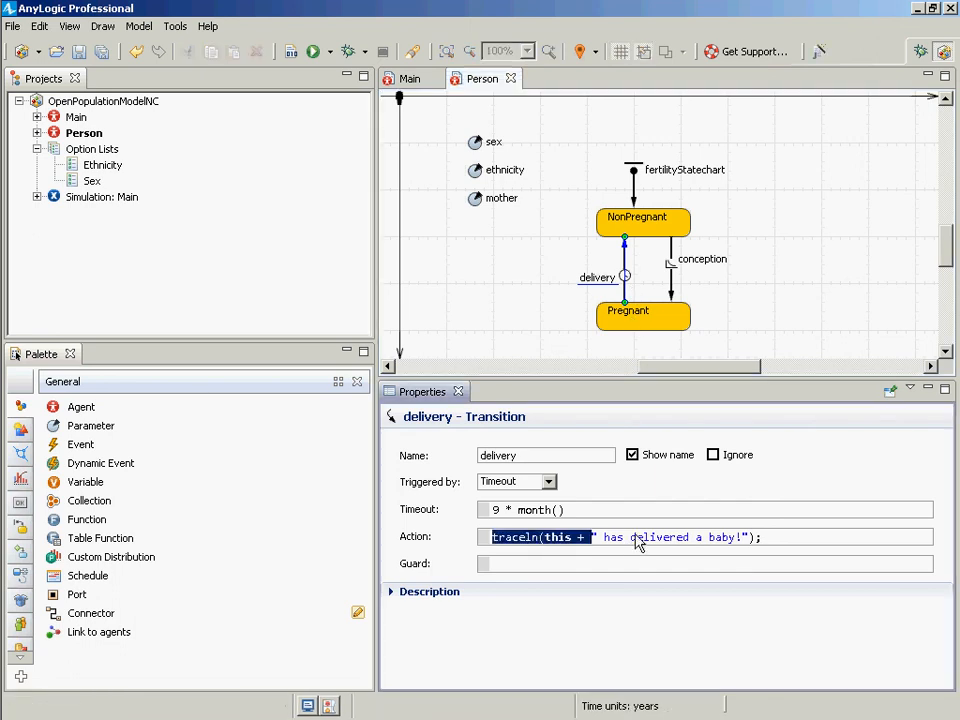
Step: Change the delivery action's message to " has delivered a baby at time " and append + time() inside the traceln call
{"action": "key", "text": "ctrl+shift+Left"}
{"action": "key", "text": "ctrl+shift+Left"}
{"action": "key", "text": "ctrl+shift+Left"}
{"action": "key", "text": "ctrl+shift+Right"}
{"action": "key", "text": "ctrl+shift+Right"}
{"action": "key", "text": "End"}
{"action": "key", "text": "Left"}
{"action": "key", "text": "Left"}
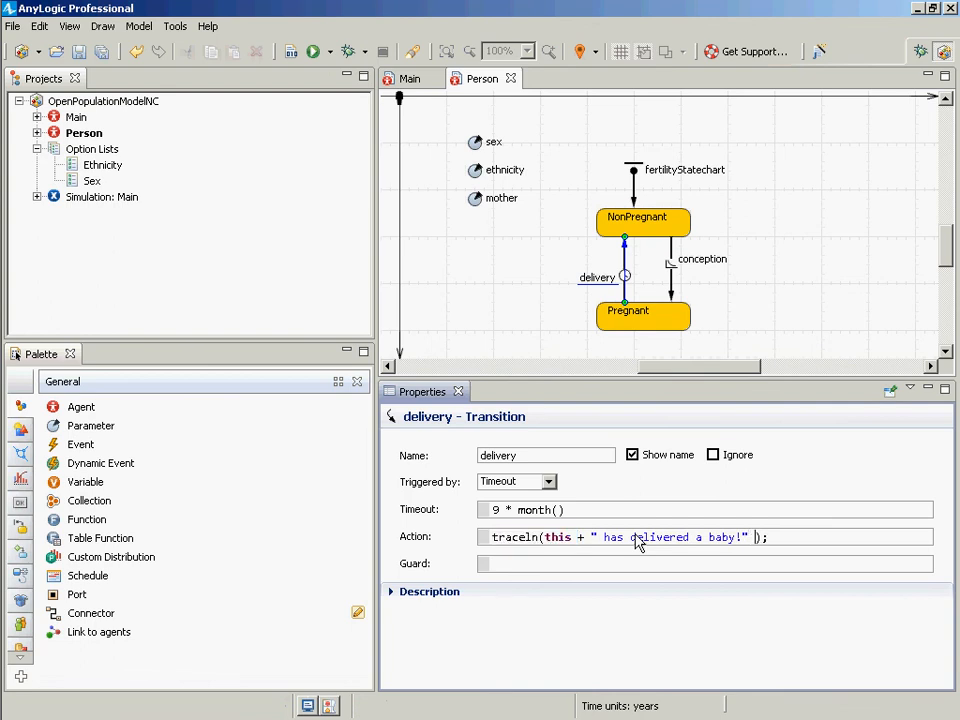
{"action": "key", "text": "BackSpace"}
{"action": "key", "text": "BackSpace"}
{"action": "key", "text": "BackSpace"}
{"action": "type", "text": "at time \" + time()"}
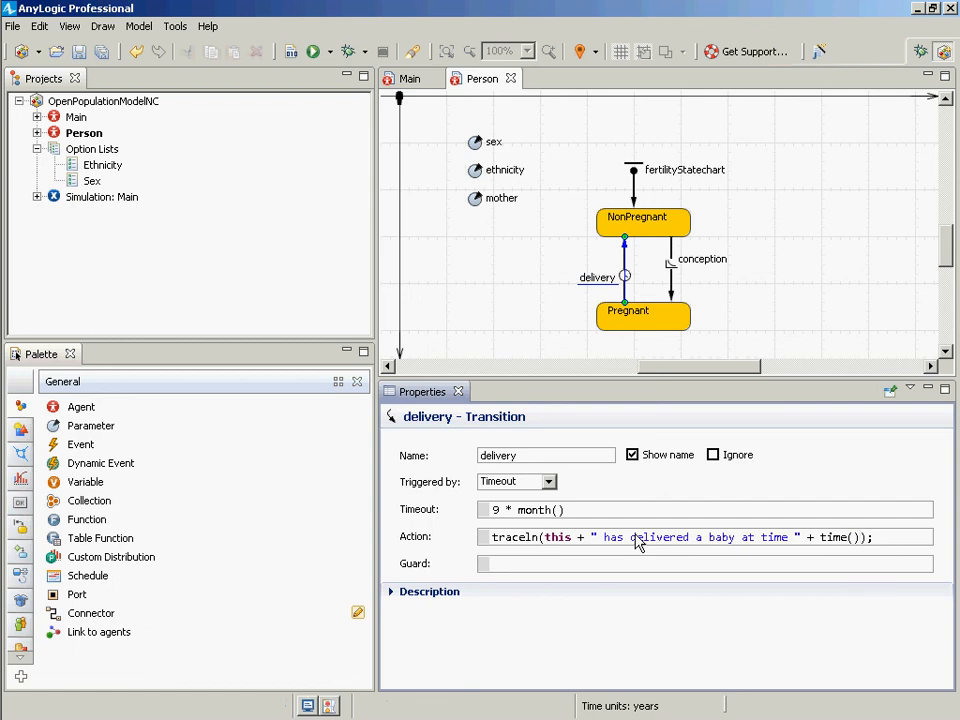
Step: Copy the whole updated delivery action statement into Notepad, replacing the existing text there
{"action": "key", "text": "shift+Left"}
{"action": "key", "text": "shift+Left"}
{"action": "key", "text": "shift+Left"}
{"action": "key", "text": "shift+Left"}
{"action": "key", "text": "shift+Left"}
{"action": "key", "text": "shift+Left"}
{"action": "key", "text": "End"}
{"action": "key", "text": "ctrl+shift+Left"}
{"action": "key", "text": "ctrl+shift+Left"}
{"action": "key", "text": "ctrl+shift+Left"}
{"action": "key", "text": "ctrl+shift+Left"}
{"action": "key", "text": "ctrl+shift+Left"}
{"action": "key", "text": "ctrl+shift+Left"}
{"action": "key", "text": "ctrl+shift+Left"}
{"action": "key", "text": "ctrl+shift+Left"}
{"action": "key", "text": "ctrl+shift+Left"}
{"action": "key", "text": "ctrl+shift+Left"}
{"action": "key", "text": "ctrl+shift+Left"}
{"action": "key", "text": "ctrl+shift+Left"}
{"action": "key", "text": "ctrl+shift+Left"}
{"action": "key", "text": "ctrl+shift+Left"}
{"action": "key", "text": "ctrl+shift+Left"}
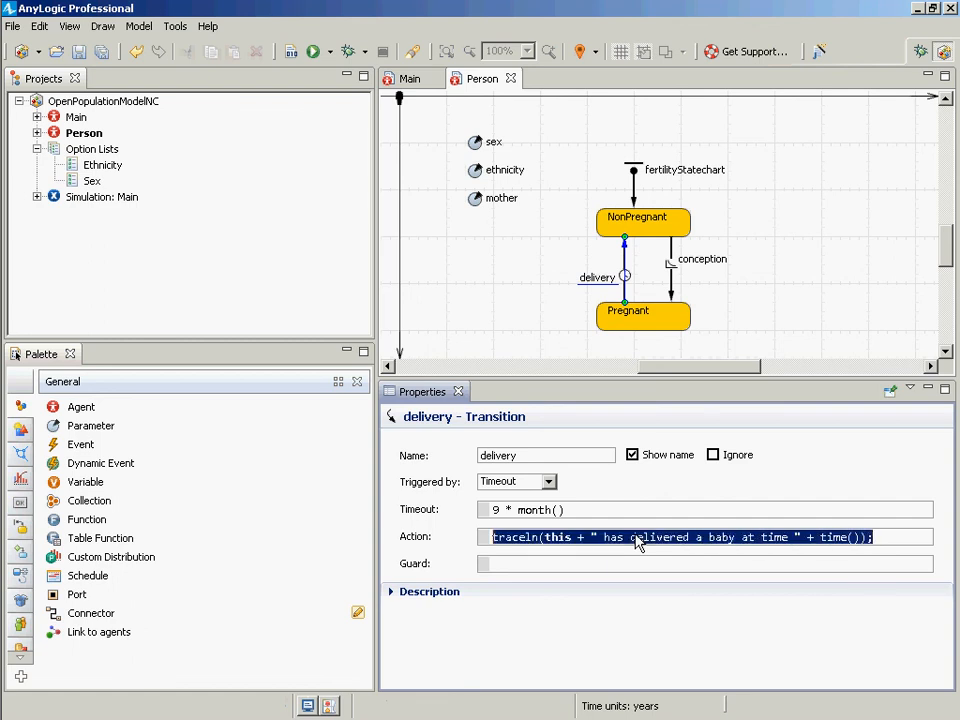
{"action": "key", "text": "alt+Tab"}
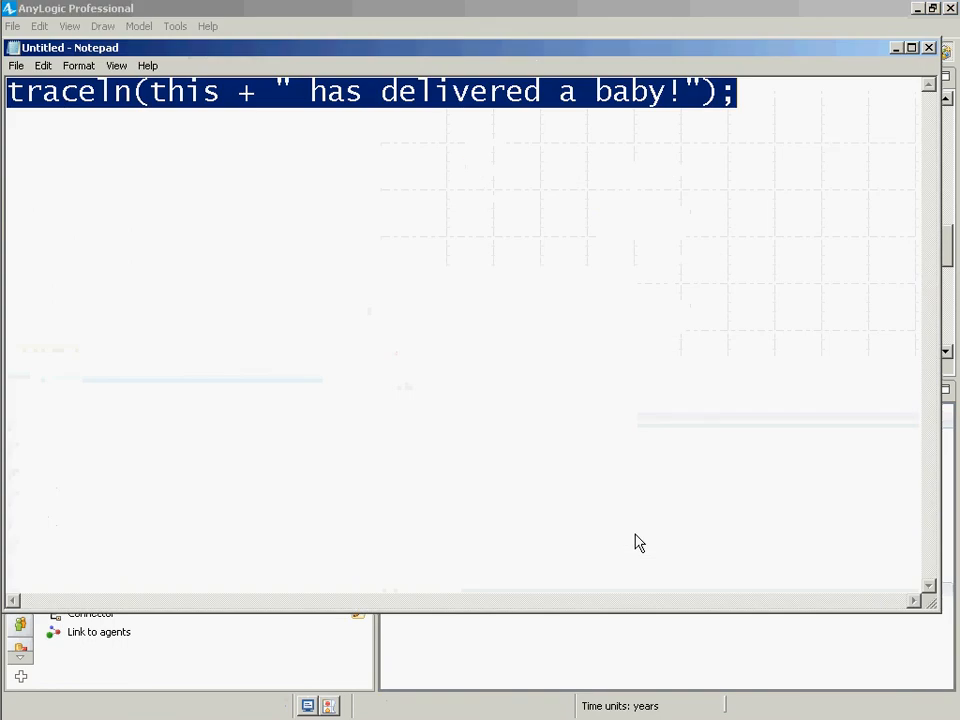
{"action": "key", "text": "ctrl+v"}
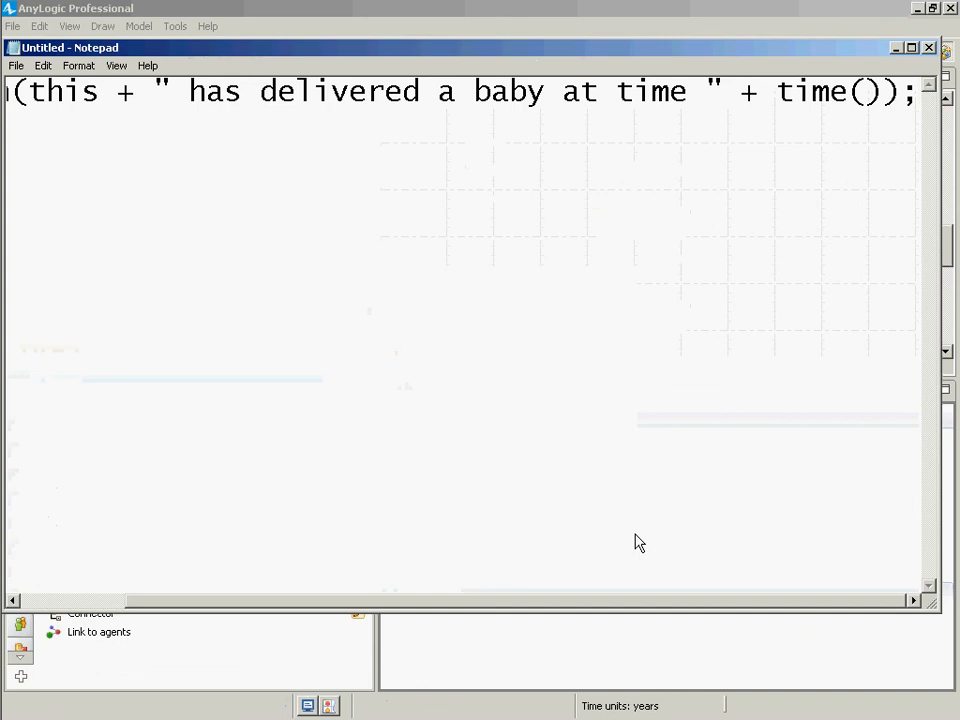
Step: Highlight the time() call in the Notepad copy for examination, and return to AnyLogic
{"action": "key", "text": "Left"}
{"action": "key", "text": "Left"}
{"action": "key", "text": "shift+Left"}
{"action": "key", "text": "shift+Left"}
{"action": "key", "text": "shift+Left"}
{"action": "key", "text": "shift+Left"}
{"action": "key", "text": "shift+Left"}
{"action": "key", "text": "shift+Left"}
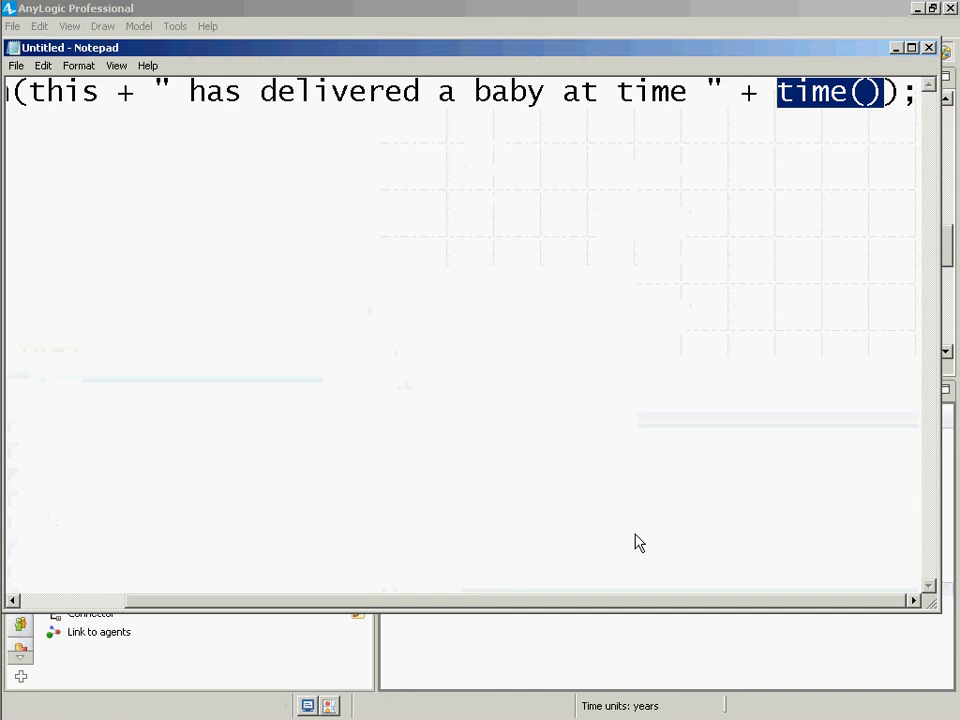
{"action": "left_click", "coordinate": [796, 104]}
{"action": "key", "text": "alt+Tab"}
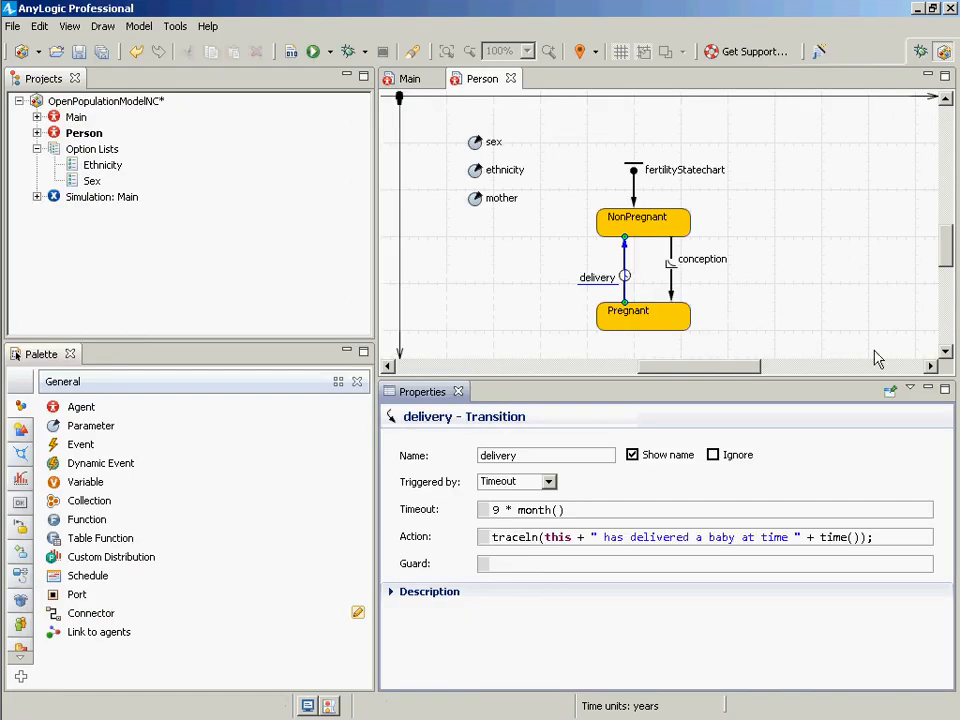
Step: Insert an extra space before time() in the delivery action and start a new line below the traceln statement
{"action": "left_click", "coordinate": [819, 537]}
{"action": "key", "text": "Left"}
{"action": "key", "text": "Right"}
{"action": "key", "text": "Left"}
{"action": "key", "text": "Right"}
{"action": "key", "text": "Right"}
{"action": "key", "text": "Right"}
{"action": "key", "text": "Right"}
{"action": "key", "text": "Right"}
{"action": "key", "text": "Right"}
{"action": "key", "text": "Right"}
{"action": "key", "text": "Right"}
{"action": "key", "text": "Right"}
{"action": "key", "text": "Return"}
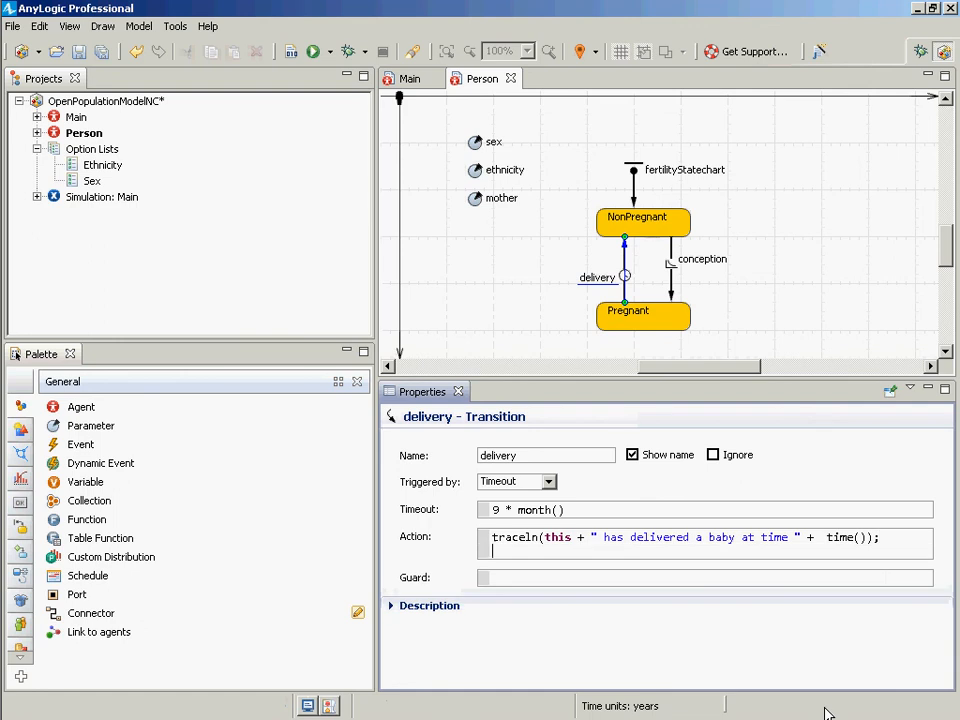
Step: Look up the code completions for Math.round on the action's new line, and shorten the entry to Math
{"action": "type", "text": "Math.round"}
{"action": "key", "text": "ctrl+space"}
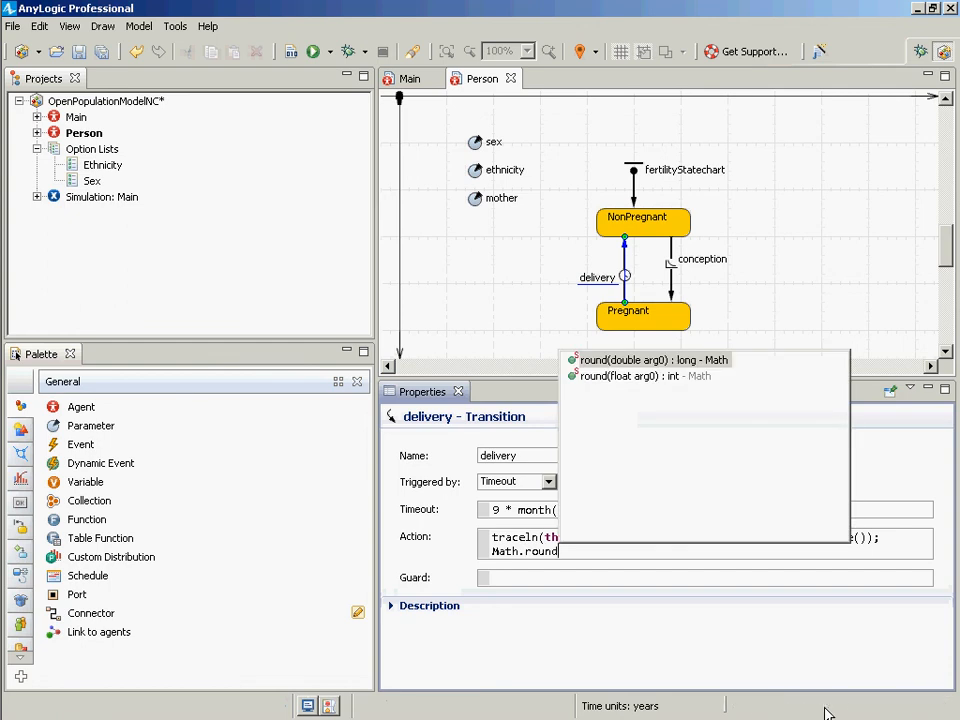
{"action": "key", "text": "BackSpace"}
{"action": "key", "text": "BackSpace"}
{"action": "key", "text": "BackSpace"}
{"action": "key", "text": "BackSpace"}
{"action": "key", "text": "BackSpace"}
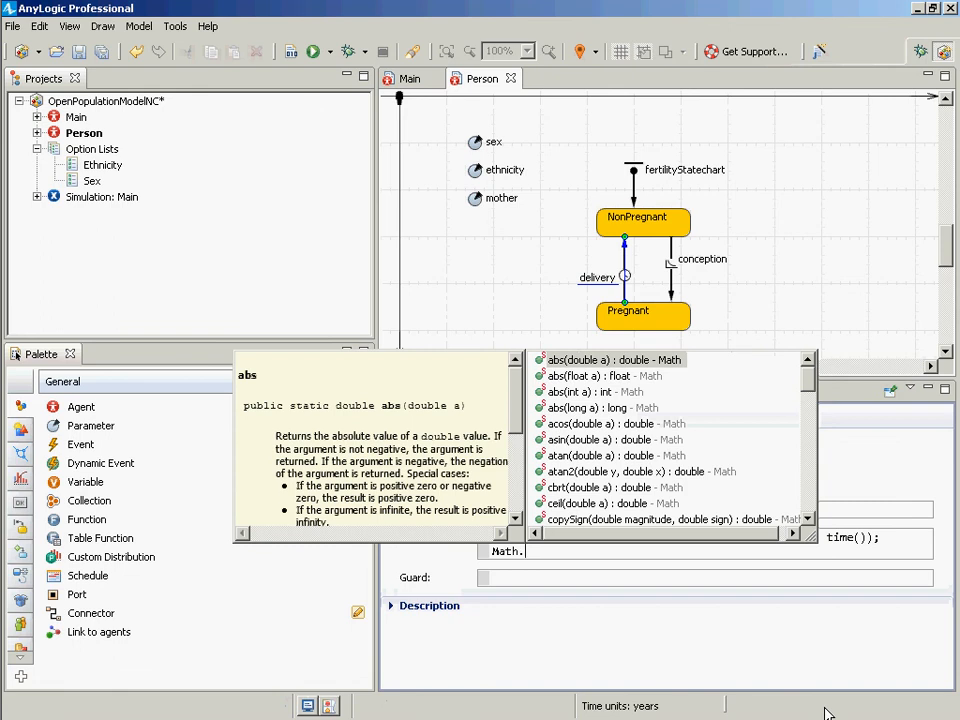
Step: Browse the Math class's code completions from abs through to the PI constant
{"action": "key", "text": "Down"}
{"action": "key", "text": "Down"}
{"action": "key", "text": "Down"}
{"action": "key", "text": "Down"}
{"action": "key", "text": "Down"}
{"action": "key", "text": "Down"}
{"action": "key", "text": "Down"}
{"action": "key", "text": "Down"}
{"action": "key", "text": "Down"}
{"action": "key", "text": "Down"}
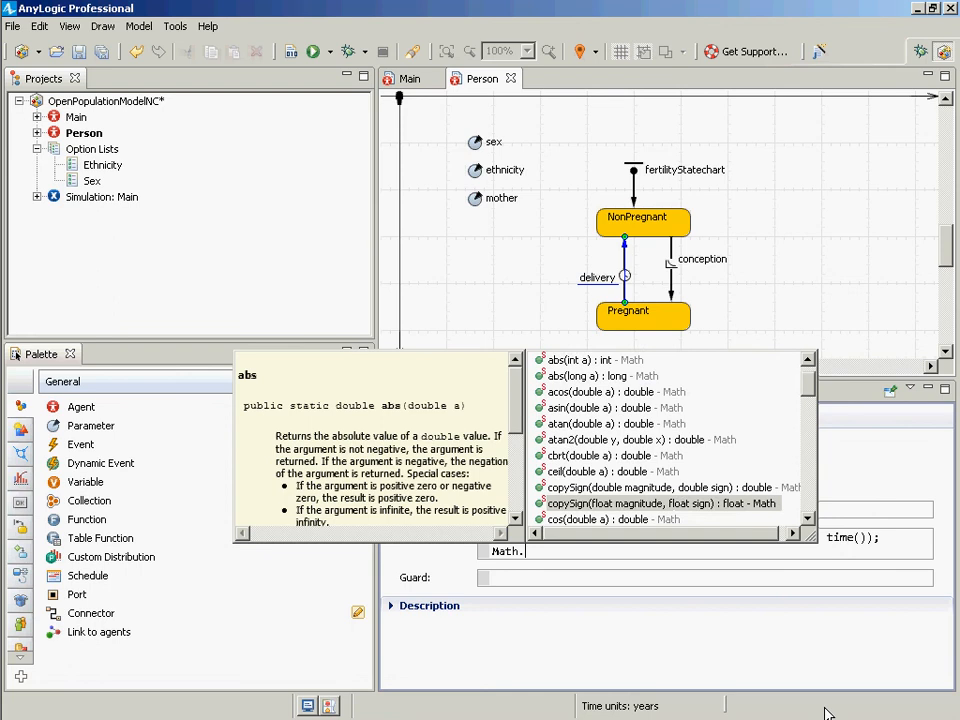
{"action": "key", "text": "Down"}
{"action": "key", "text": "Down"}
{"action": "key", "text": "Down"}
{"action": "key", "text": "Down"}
{"action": "key", "text": "Down"}
{"action": "key", "text": "Down"}
{"action": "key", "text": "Down"}
{"action": "key", "text": "Down"}
{"action": "key", "text": "Down"}
{"action": "key", "text": "Down"}
{"action": "key", "text": "Down"}
{"action": "key", "text": "Down"}
{"action": "key", "text": "Down"}
{"action": "key", "text": "Down"}
{"action": "key", "text": "Down"}
{"action": "key", "text": "Down"}
{"action": "key", "text": "Down"}
{"action": "key", "text": "Down"}
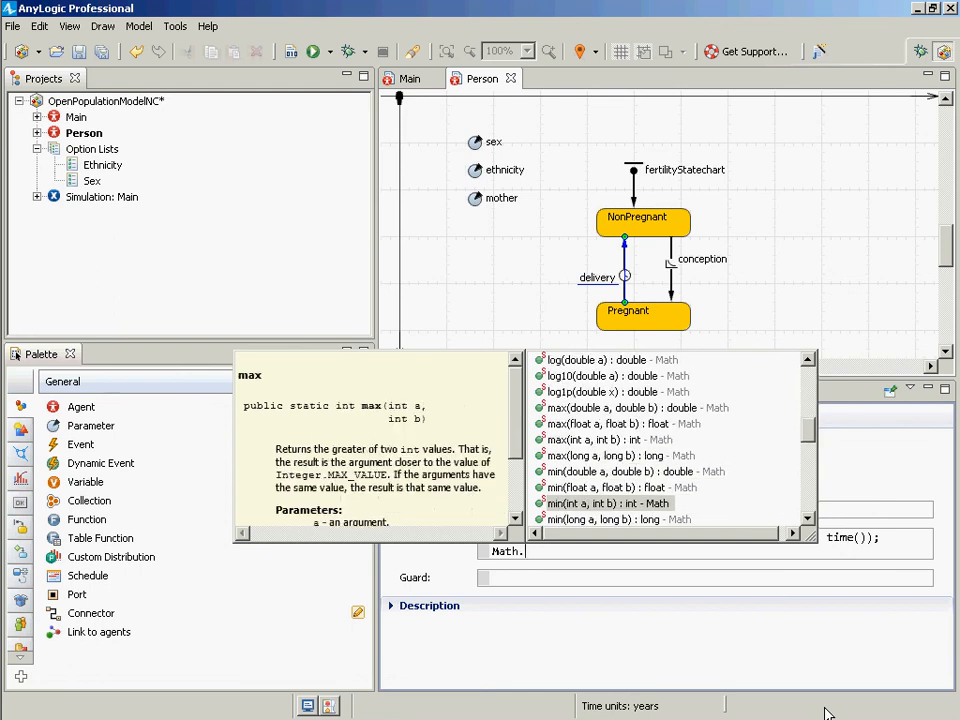
{"action": "key", "text": "Down"}
{"action": "key", "text": "Down"}
{"action": "key", "text": "Down"}
{"action": "key", "text": "Down"}
{"action": "key", "text": "Down"}
{"action": "key", "text": "Down"}
{"action": "key", "text": "Down"}
{"action": "key", "text": "Down"}
{"action": "key", "text": "Down"}
{"action": "key", "text": "Down"}
{"action": "key", "text": "Down"}
{"action": "key", "text": "Down"}
{"action": "key", "text": "Down"}
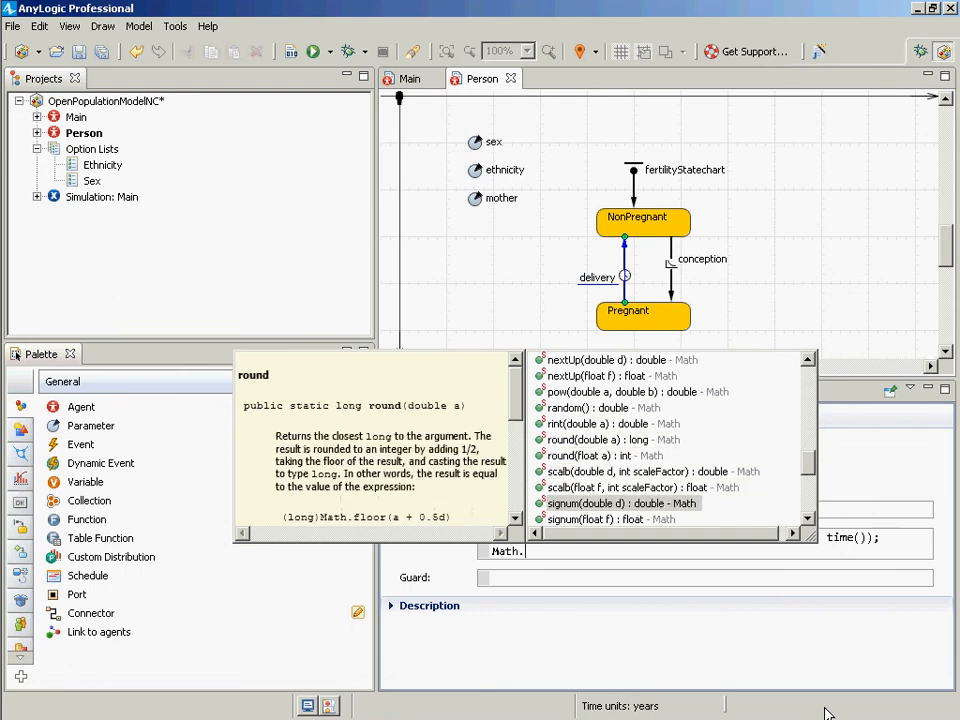
{"action": "key", "text": "Down"}
{"action": "key", "text": "Down"}
{"action": "key", "text": "Down"}
{"action": "key", "text": "Down"}
{"action": "key", "text": "Down"}
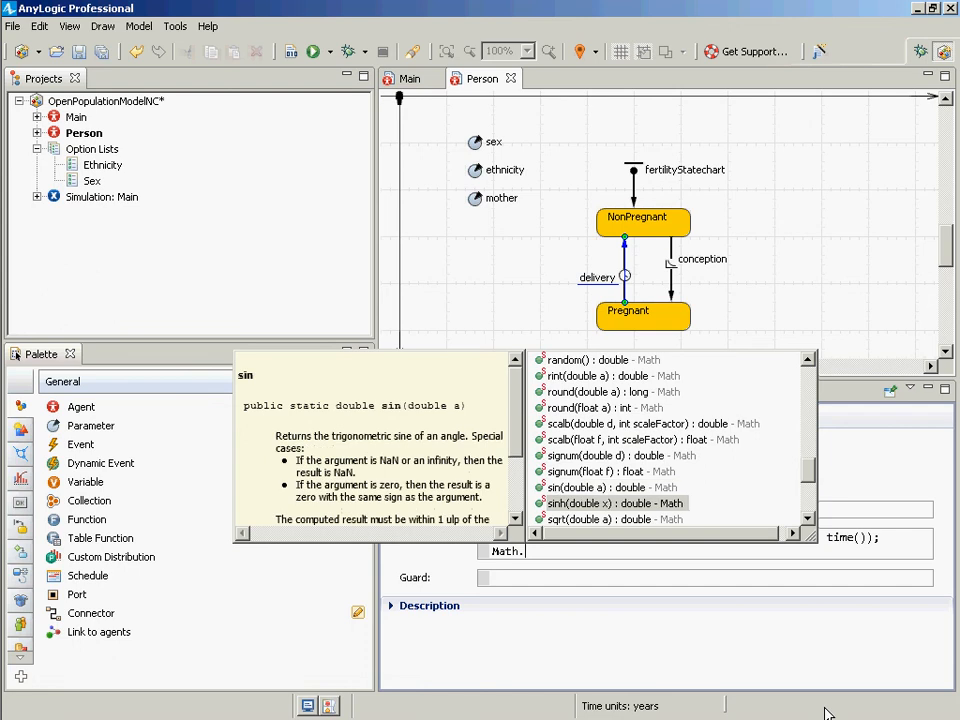
{"action": "key", "text": "Down"}
{"action": "key", "text": "Down"}
{"action": "key", "text": "Down"}
{"action": "key", "text": "Down"}
{"action": "key", "text": "Down"}
{"action": "key", "text": "Down"}
{"action": "key", "text": "Down"}
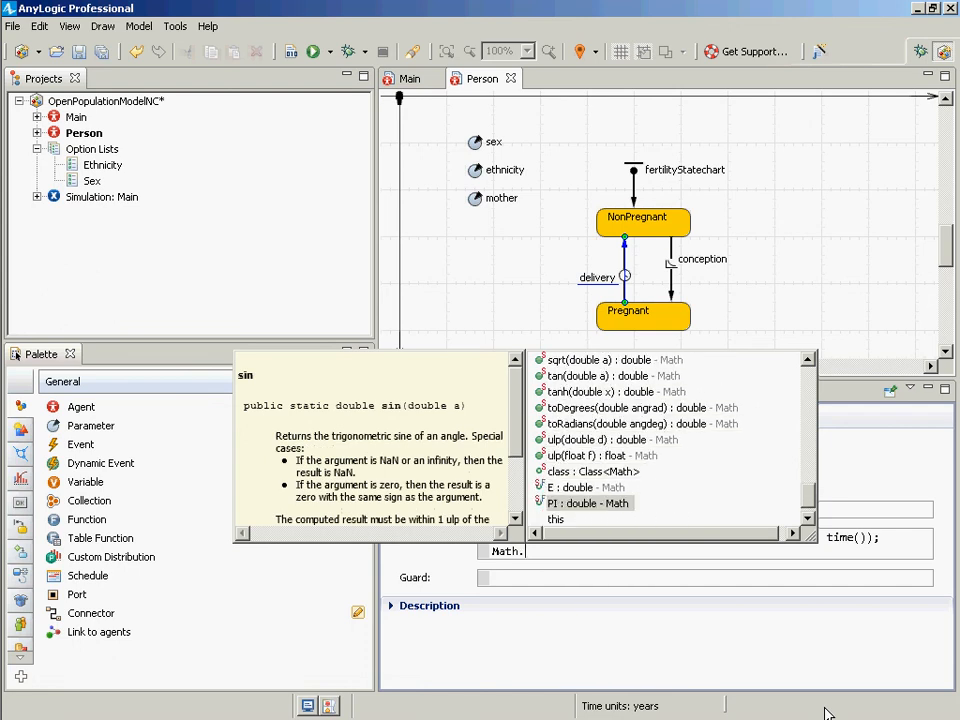
Step: Browse the Math class's code completions from PI back to exp, including scalb, round, min and log10, and close the list
{"action": "key", "text": "Up"}
{"action": "key", "text": "Up"}
{"action": "key", "text": "Up"}
{"action": "key", "text": "Up"}
{"action": "key", "text": "Up"}
{"action": "key", "text": "Up"}
{"action": "key", "text": "Up"}
{"action": "key", "text": "Up"}
{"action": "key", "text": "Up"}
{"action": "key", "text": "Up"}
{"action": "key", "text": "Up"}
{"action": "key", "text": "Up"}
{"action": "key", "text": "Up"}
{"action": "key", "text": "Up"}
{"action": "key", "text": "Up"}
{"action": "key", "text": "Up"}
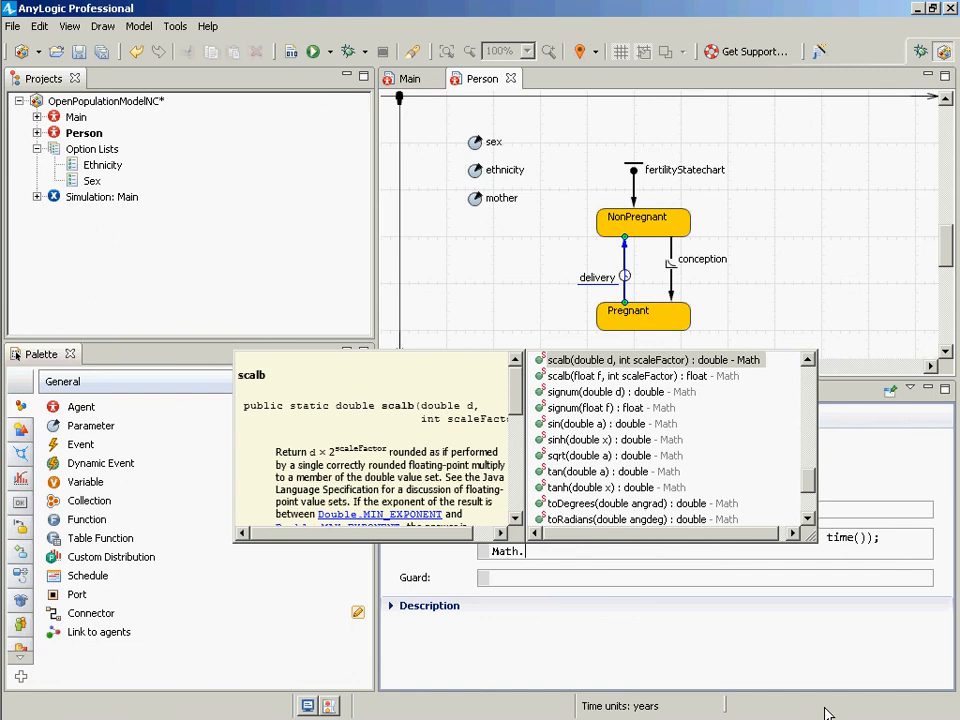
{"action": "key", "text": "Home"}
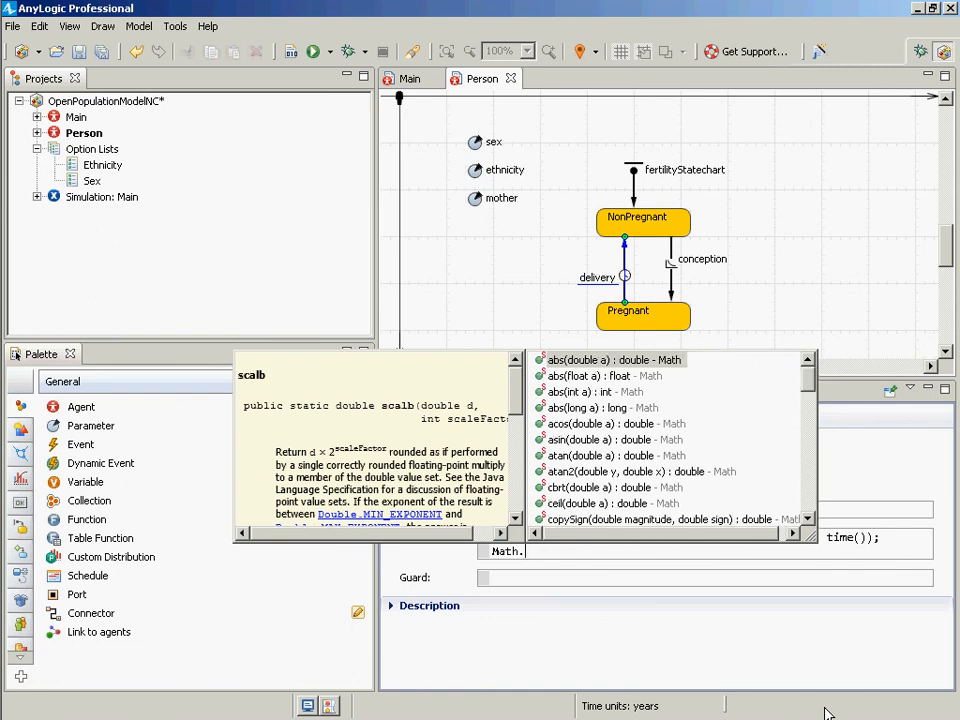
{"action": "key", "text": "Up"}
{"action": "key", "text": "Up"}
{"action": "key", "text": "Up"}
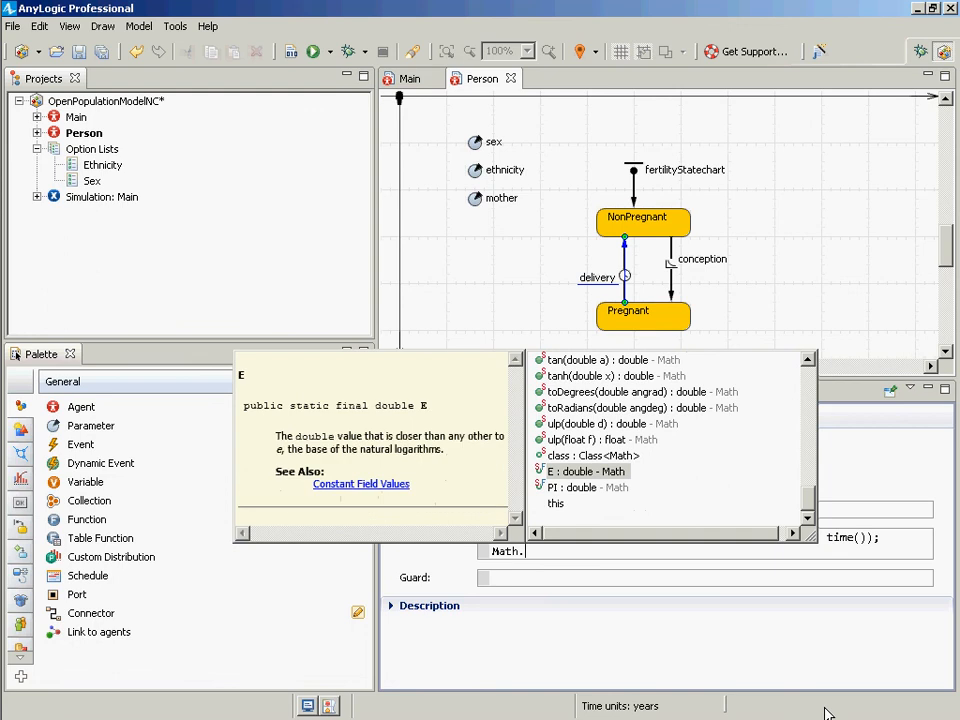
{"action": "key", "text": "Up"}
{"action": "key", "text": "Up"}
{"action": "key", "text": "Up"}
{"action": "key", "text": "Up"}
{"action": "key", "text": "Up"}
{"action": "key", "text": "Up"}
{"action": "key", "text": "Up"}
{"action": "key", "text": "Up"}
{"action": "key", "text": "Up"}
{"action": "key", "text": "Up"}
{"action": "key", "text": "Up"}
{"action": "key", "text": "Up"}
{"action": "key", "text": "Up"}
{"action": "key", "text": "Up"}
{"action": "key", "text": "Up"}
{"action": "key", "text": "Up"}
{"action": "key", "text": "Up"}
{"action": "key", "text": "Up"}
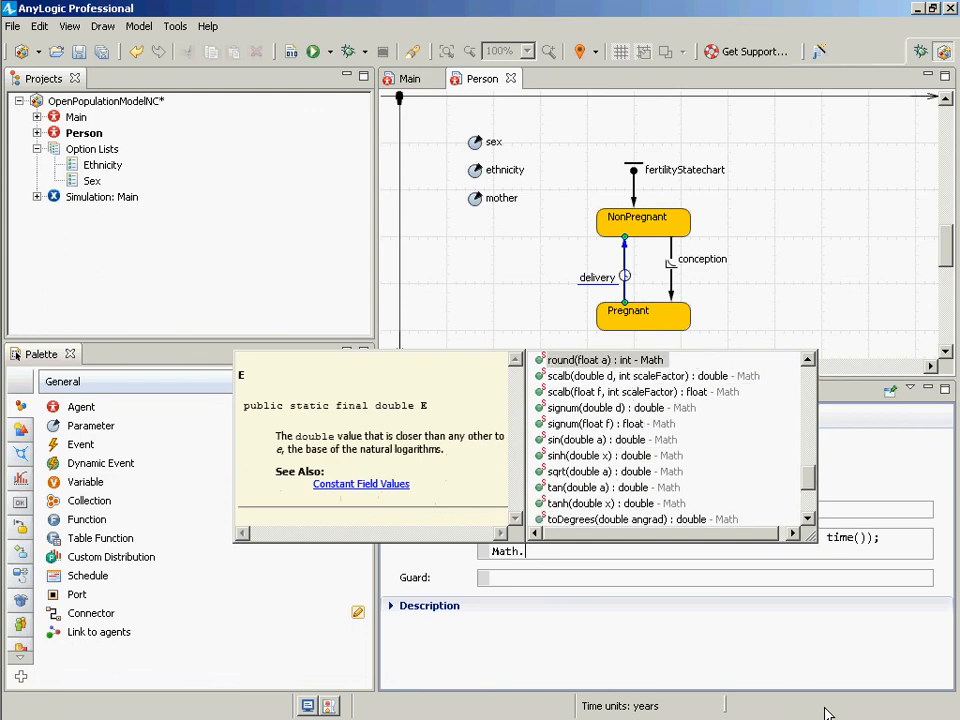
{"action": "key", "text": "Up"}
{"action": "key", "text": "Up"}
{"action": "key", "text": "Up"}
{"action": "key", "text": "Up"}
{"action": "key", "text": "Up"}
{"action": "key", "text": "Up"}
{"action": "key", "text": "Up"}
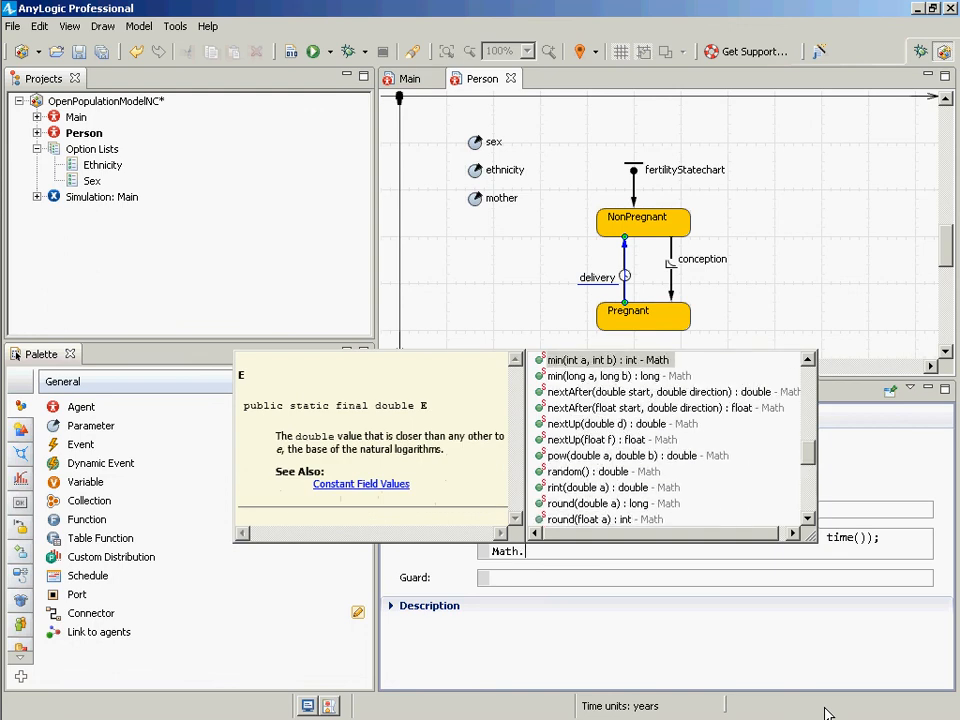
{"action": "key", "text": "Up"}
{"action": "key", "text": "Up"}
{"action": "key", "text": "Up"}
{"action": "key", "text": "Up"}
{"action": "key", "text": "Up"}
{"action": "key", "text": "Up"}
{"action": "key", "text": "Up"}
{"action": "key", "text": "Up"}
{"action": "key", "text": "Up"}
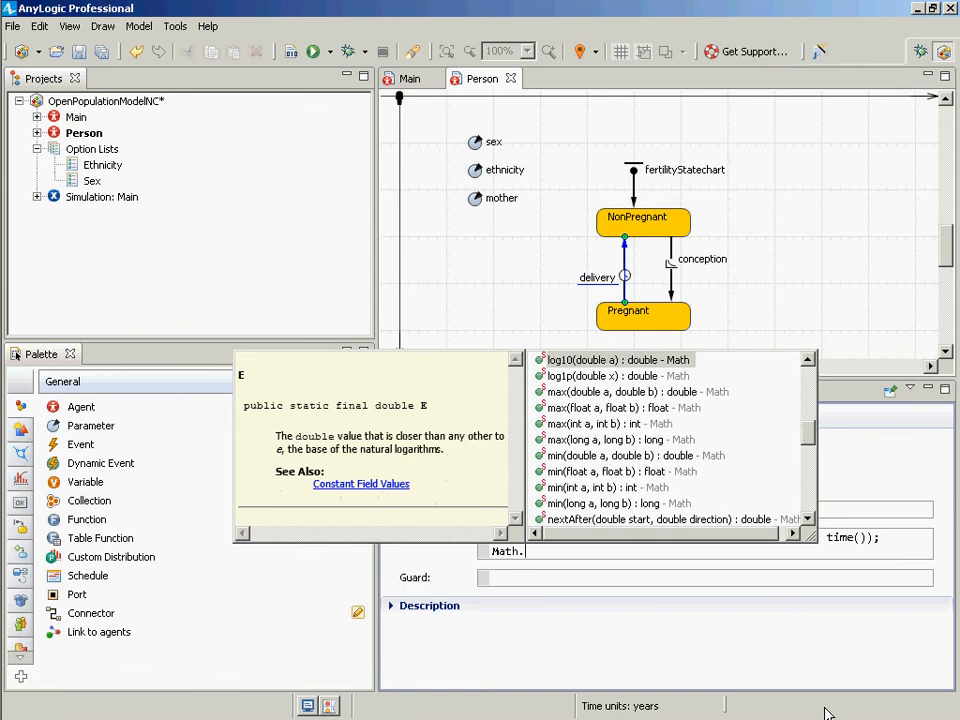
{"action": "key", "text": "Up"}
{"action": "key", "text": "Up"}
{"action": "key", "text": "Up"}
{"action": "key", "text": "Up"}
{"action": "key", "text": "Up"}
{"action": "key", "text": "Up"}
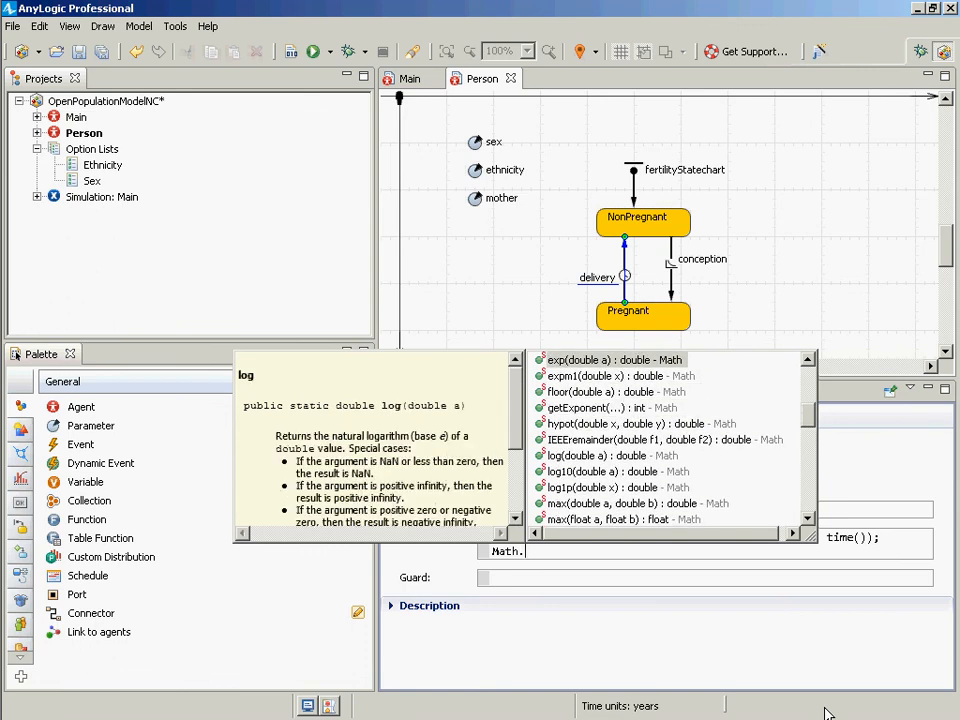
{"action": "key", "text": "Escape"}
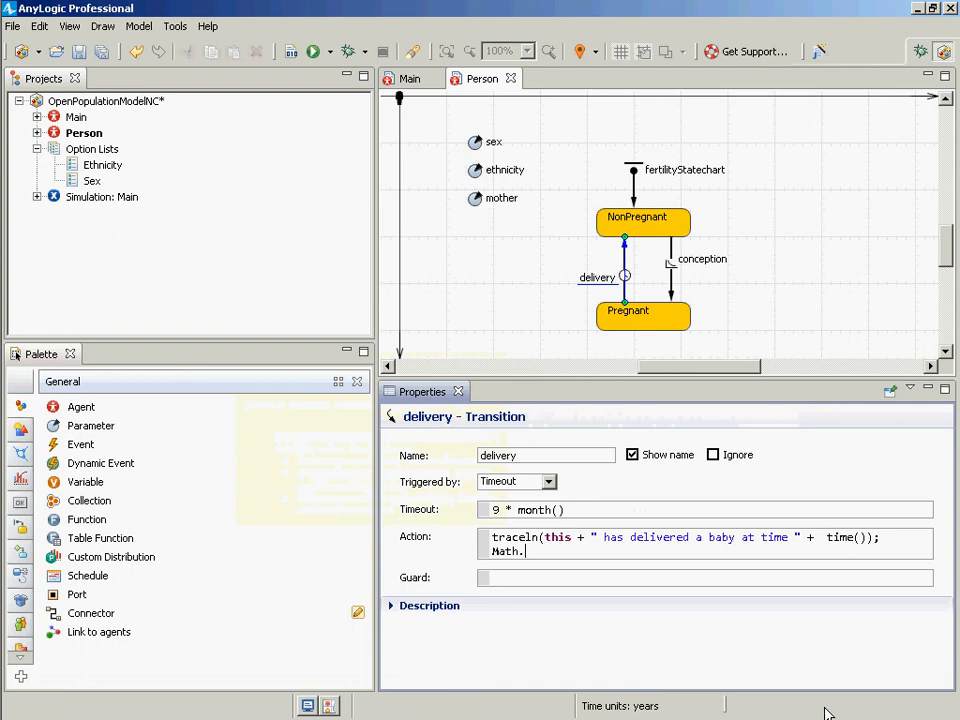
Step: Delete the unfinished Math. entry from the delivery action, and highlight the time() call in the traceln statement for examination
{"action": "key", "text": "shift+Home"}
{"action": "key", "text": "BackSpace"}
{"action": "key", "text": "BackSpace"}
{"action": "key", "text": "Left"}
{"action": "key", "text": "Left"}
{"action": "key", "text": "shift+Left"}
{"action": "key", "text": "shift+Left"}
{"action": "key", "text": "shift+Left"}
{"action": "key", "text": "shift+Left"}
{"action": "key", "text": "shift+Left"}
{"action": "key", "text": "shift+Left"}
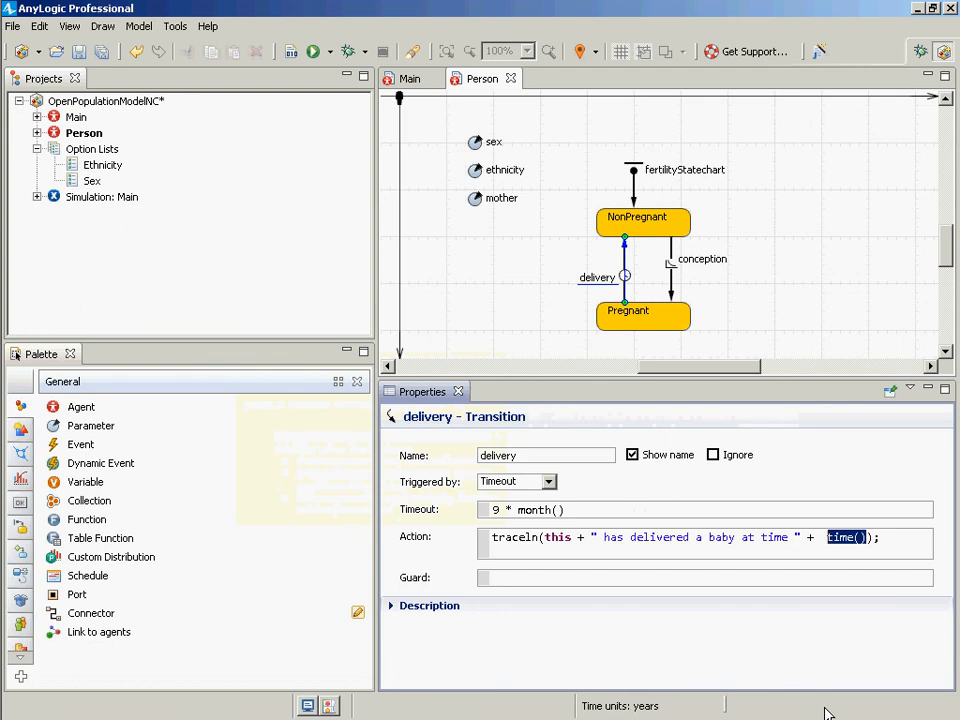
{"action": "key", "text": "Down"}
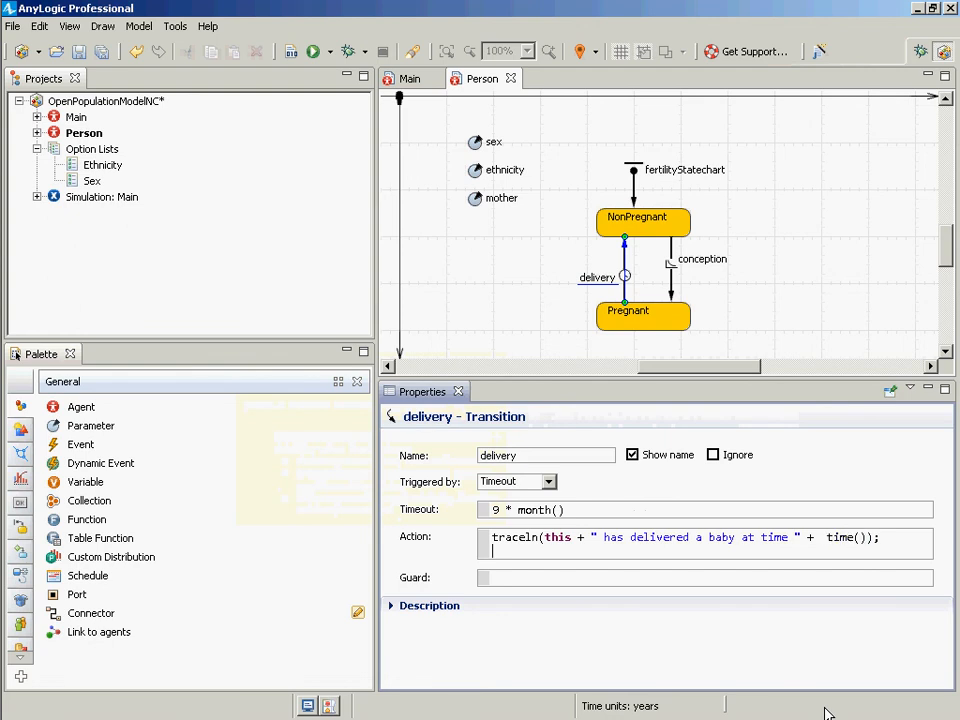
Step: Look up the code completions for prin below the traceln statement, and remove the entry together with its line
{"action": "type", "text": "prin"}
{"action": "key", "text": "ctrl+space"}
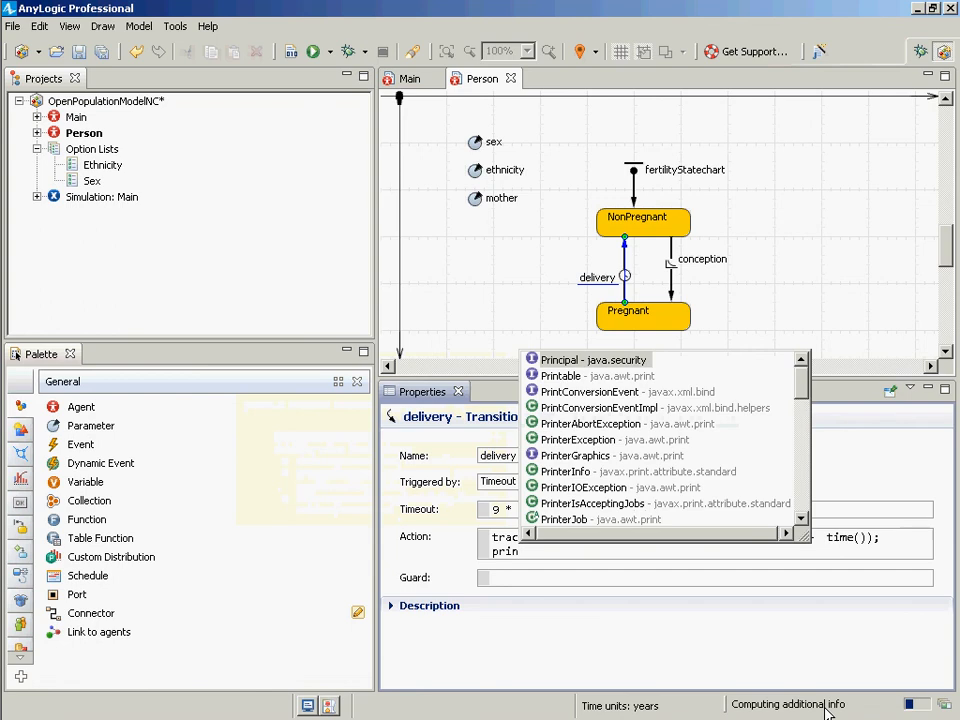
{"action": "key", "text": "BackSpace"}
{"action": "key", "text": "BackSpace"}
{"action": "key", "text": "BackSpace"}
{"action": "key", "text": "BackSpace"}
{"action": "key", "text": "BackSpace"}
Step: Highlight the + time() part of the traceln statement for examination, and start a new line below the statement
{"action": "key", "text": "Left"}
{"action": "key", "text": "Left"}
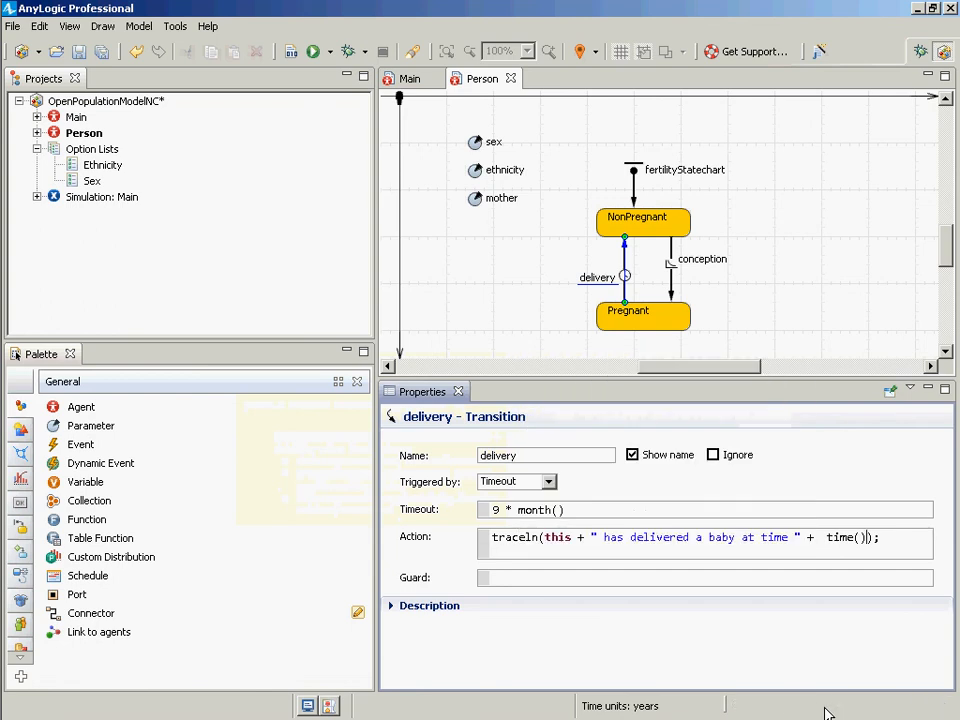
{"action": "key", "text": "shift+Left"}
{"action": "key", "text": "shift+Left"}
{"action": "key", "text": "shift+Left"}
{"action": "key", "text": "shift+Left"}
{"action": "key", "text": "shift+Left"}
{"action": "key", "text": "shift+Left"}
{"action": "key", "text": "shift+Left"}
{"action": "key", "text": "shift+Left"}
{"action": "key", "text": "shift+Left"}
{"action": "key", "text": "shift+Left"}
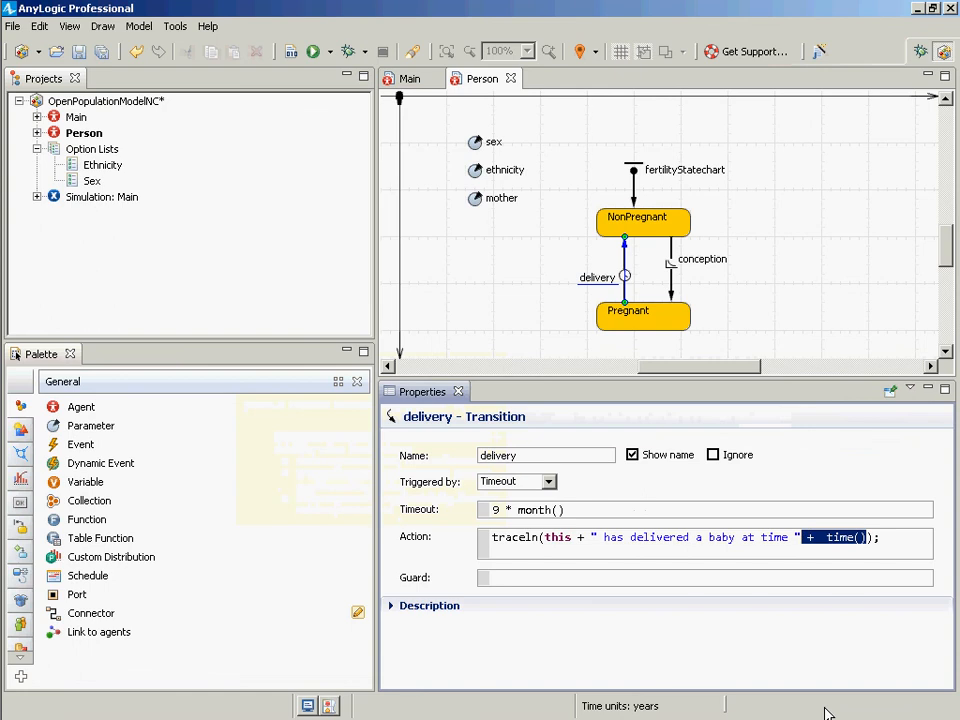
{"action": "key", "text": "Left"}
{"action": "key", "text": "End"}
{"action": "key", "text": "Return"}
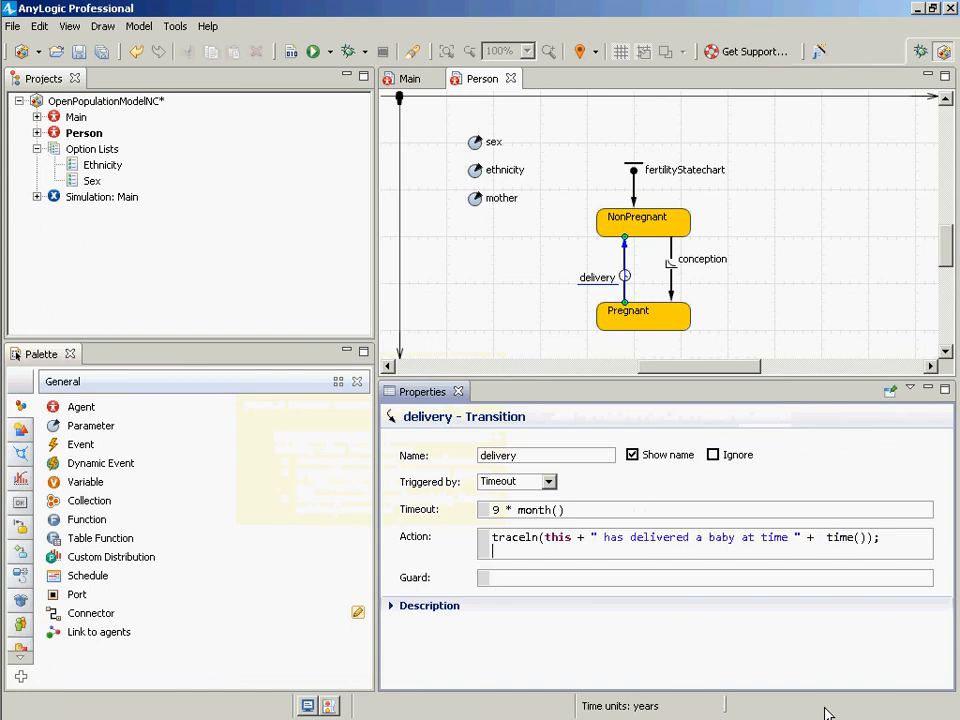
Step: Save and build the model, and run the Simulation: Main experiment in debug mode
{"action": "key", "text": "ctrl+s"}
{"action": "left_click", "coordinate": [293, 54]}
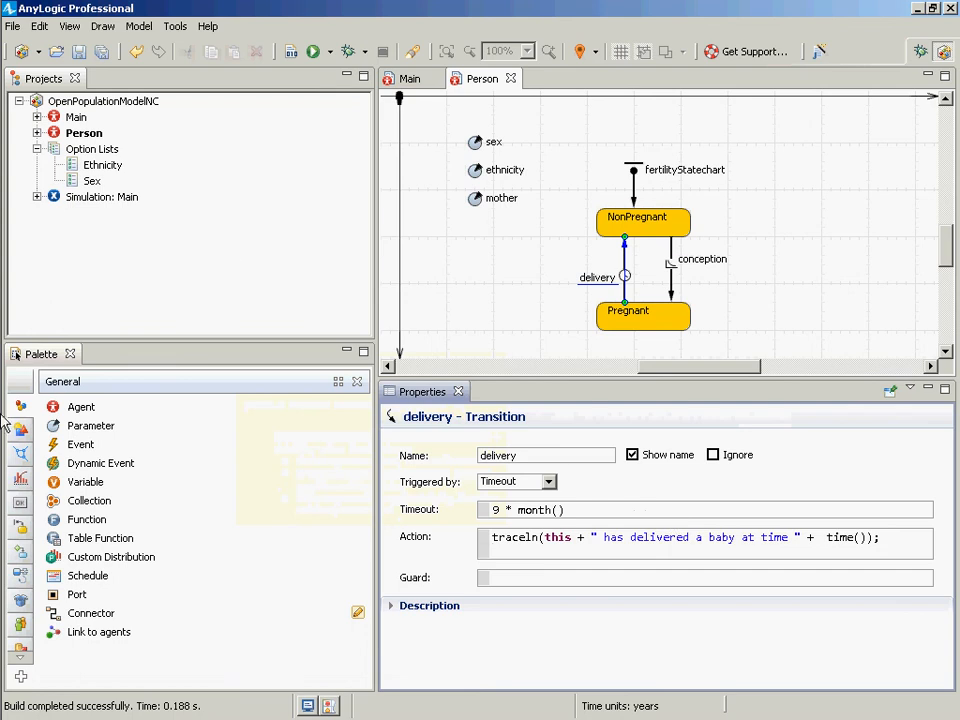
{"action": "right_click", "coordinate": [66, 196]}
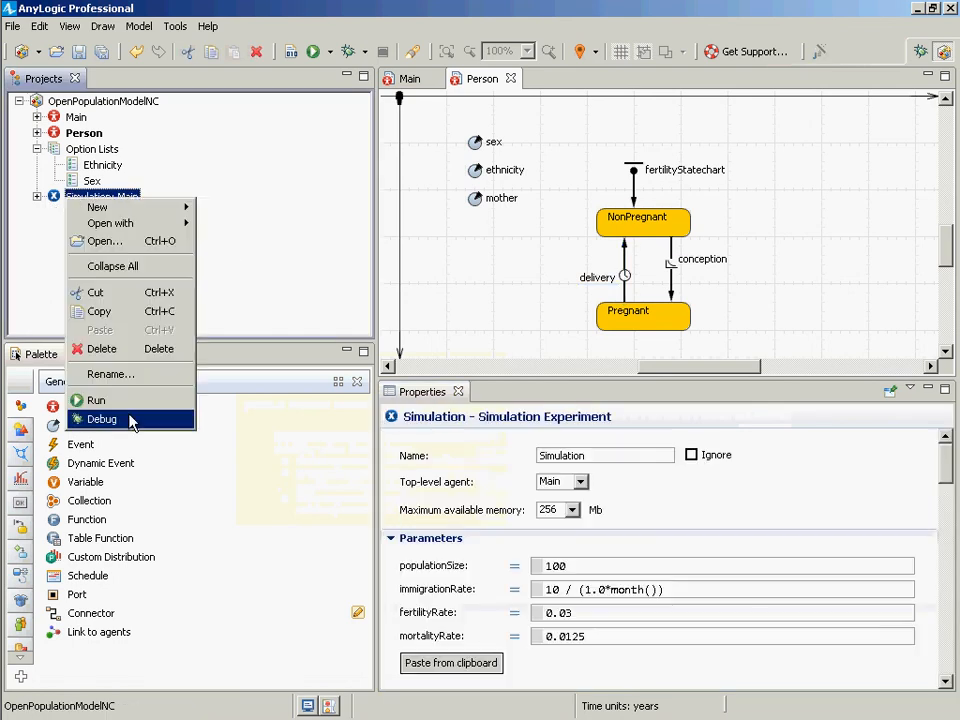
{"action": "left_click", "coordinate": [131, 420]}
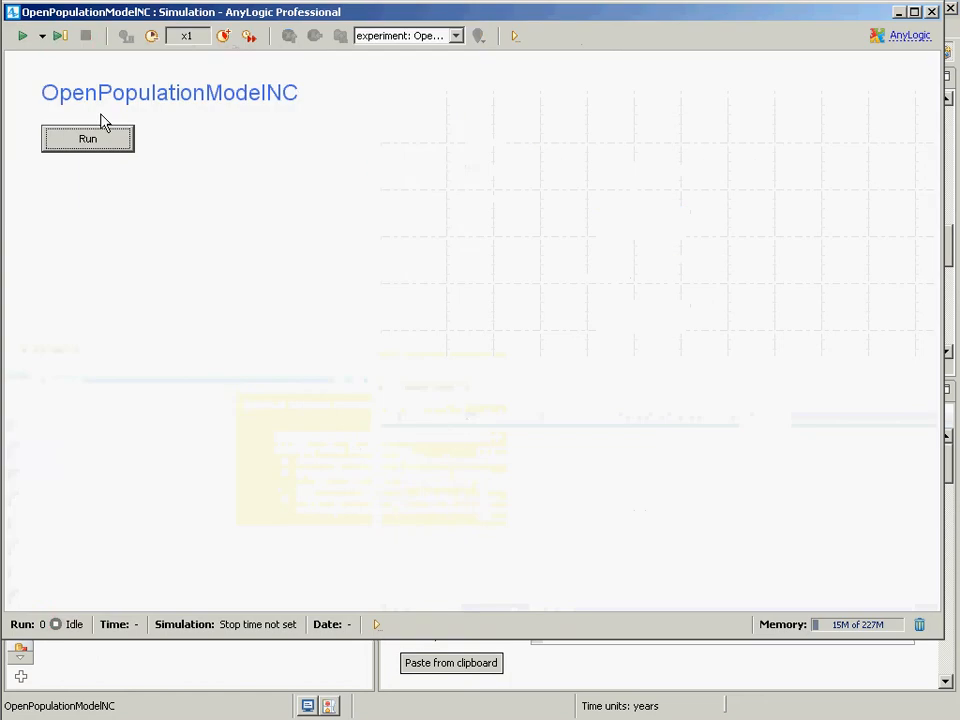
{"action": "left_click", "coordinate": [89, 140]}
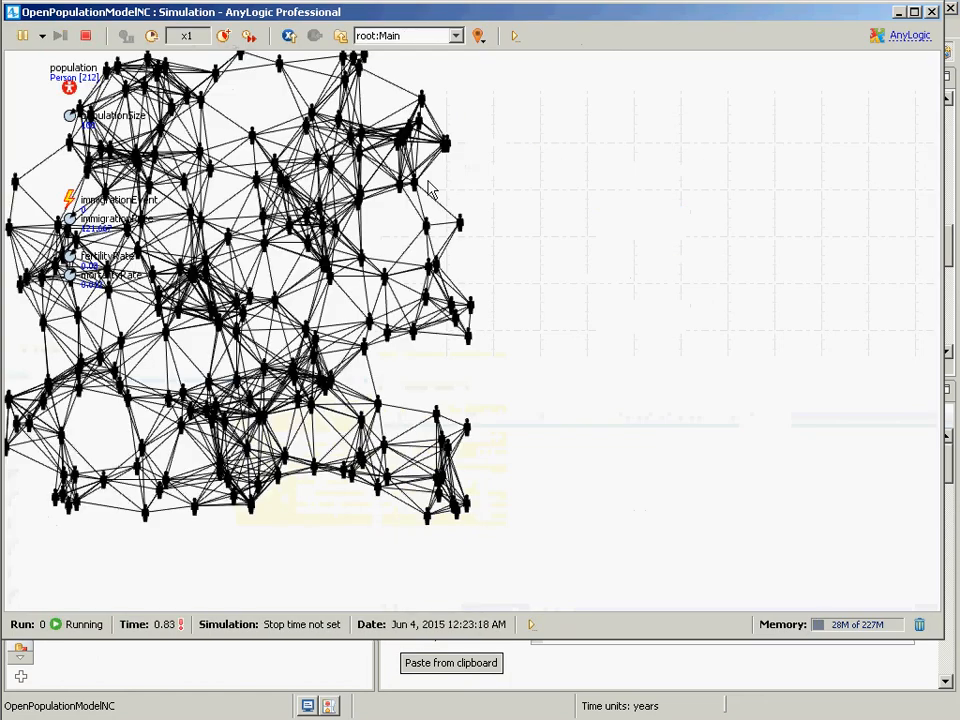
Step: Examine the delivery trace messages in the console, and terminate the running simulation
{"action": "left_click", "coordinate": [647, 708]}
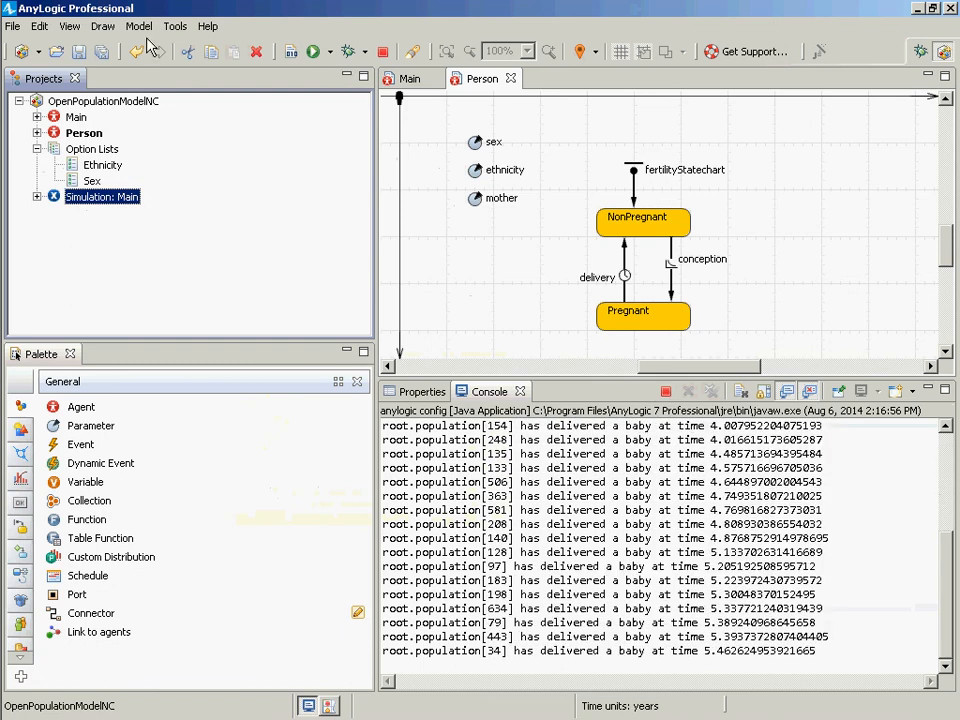
{"action": "left_click", "coordinate": [76, 28]}
{"action": "left_click", "coordinate": [77, 30]}
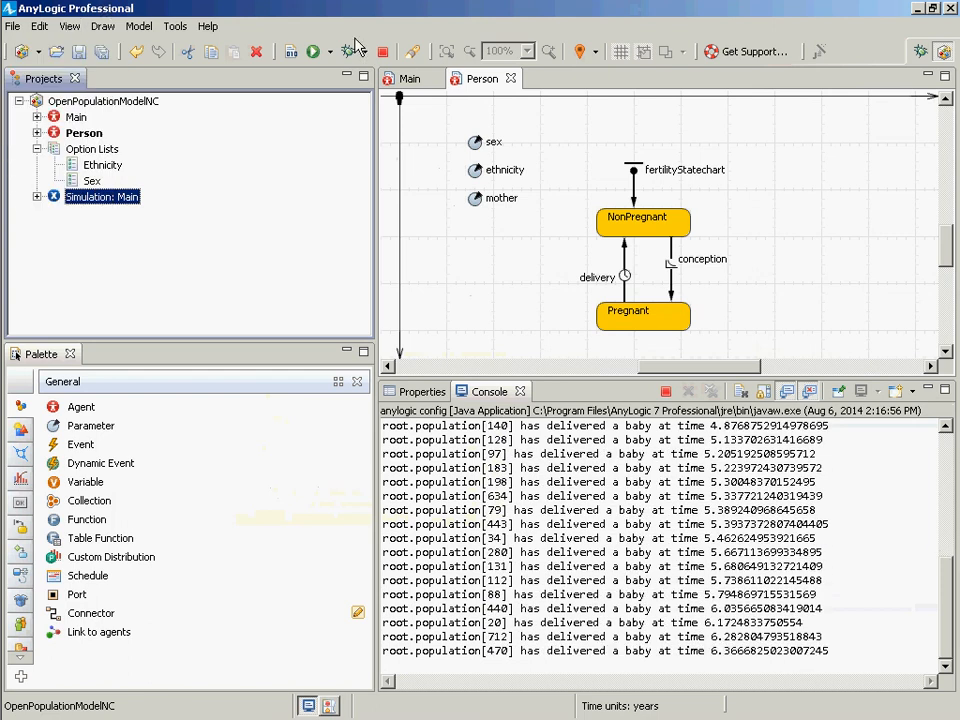
{"action": "left_click", "coordinate": [382, 51]}
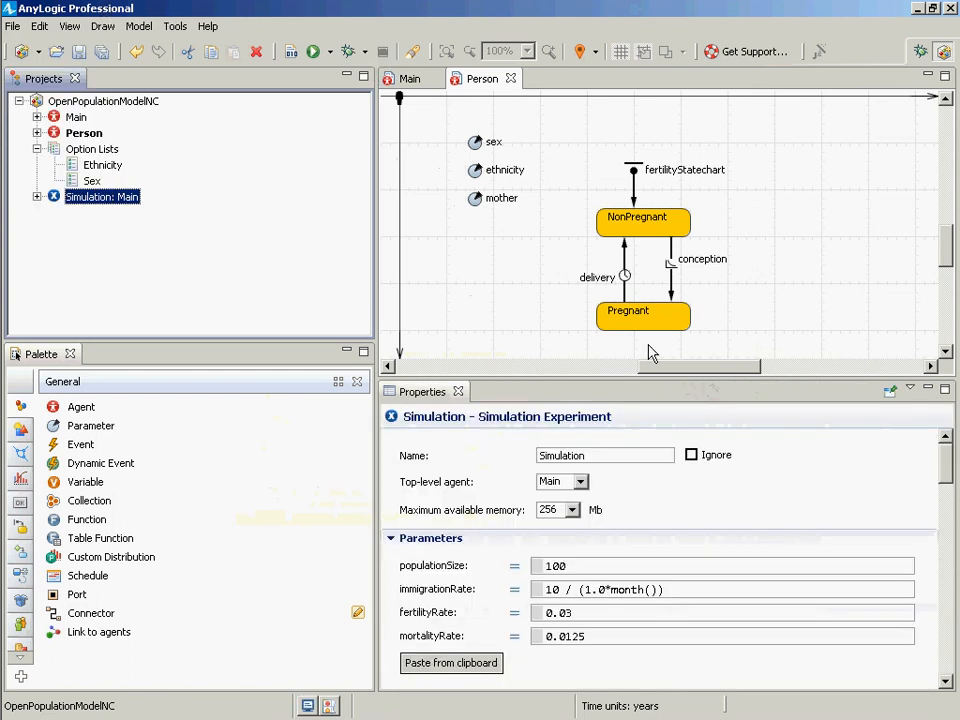
Step: Begin a main.add_population call on the second line of the delivery transition's action, comparing its overload without arguments and the one taking sex, ethnicity and mother
{"action": "left_click", "coordinate": [626, 276]}
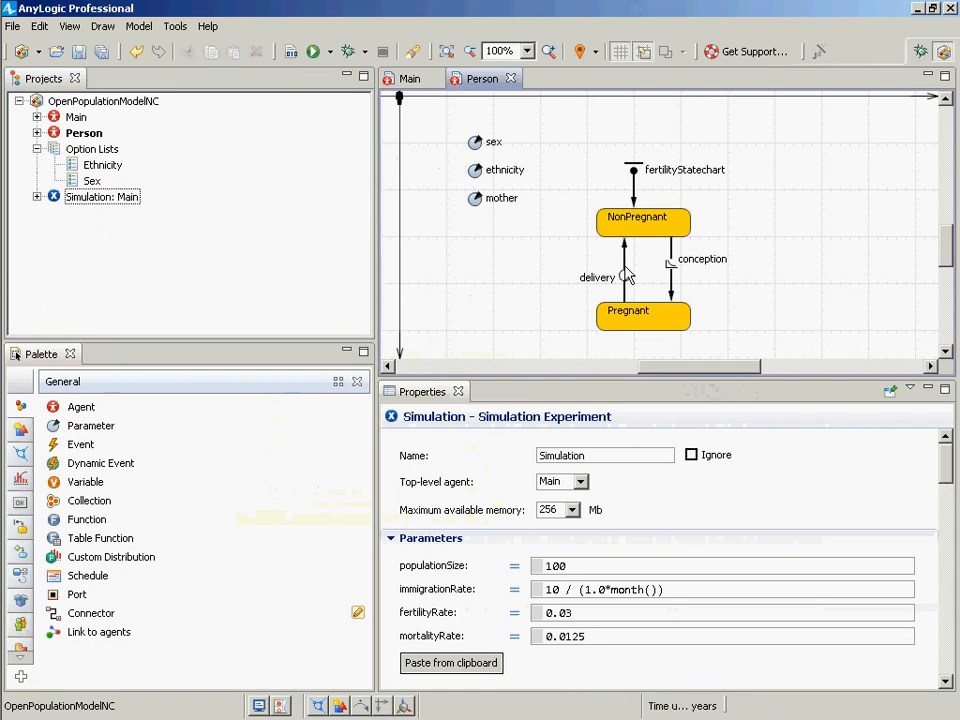
{"action": "left_click", "coordinate": [625, 276]}
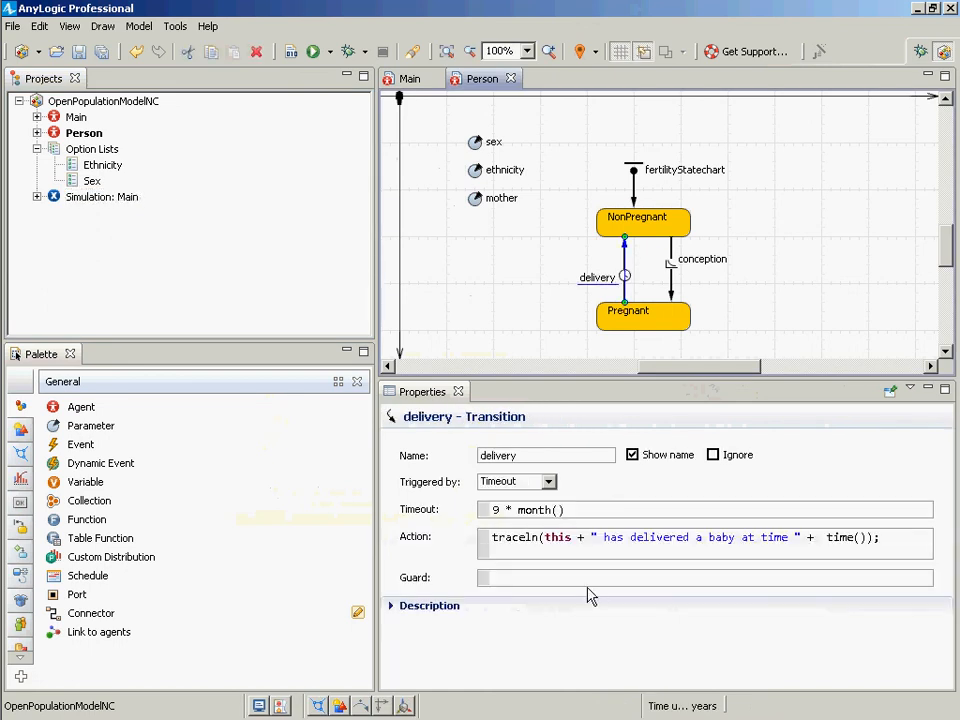
{"action": "left_click", "coordinate": [586, 549]}
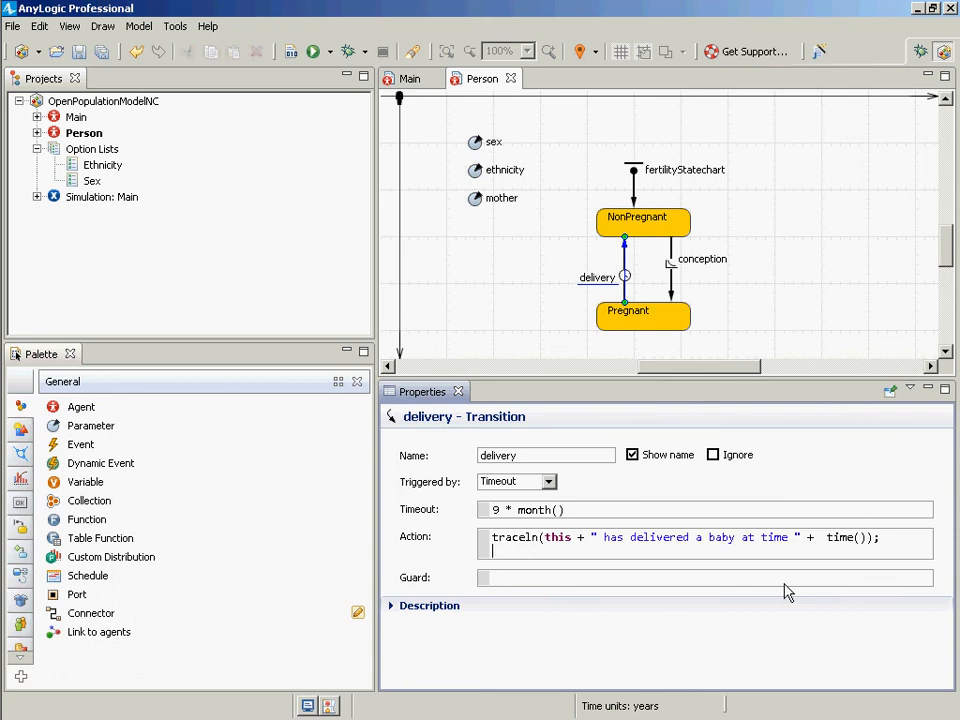
{"action": "type", "text": "m"}
{"action": "key", "text": "BackSpace"}
{"action": "type", "text": "main.add_"}
{"action": "key", "text": "ctrl+space"}
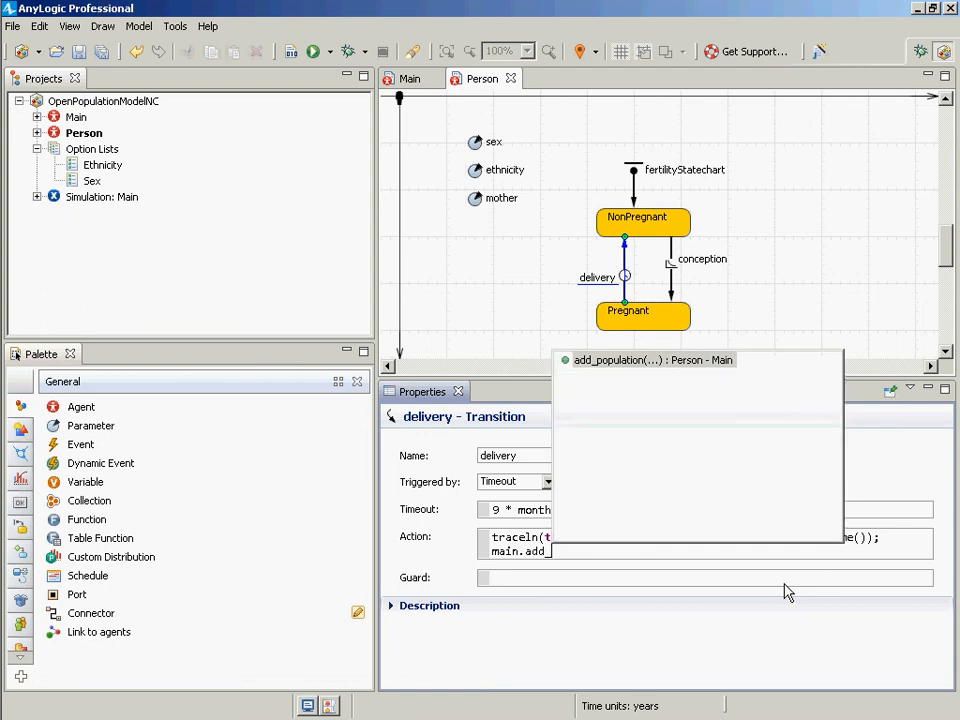
{"action": "key", "text": "Down"}
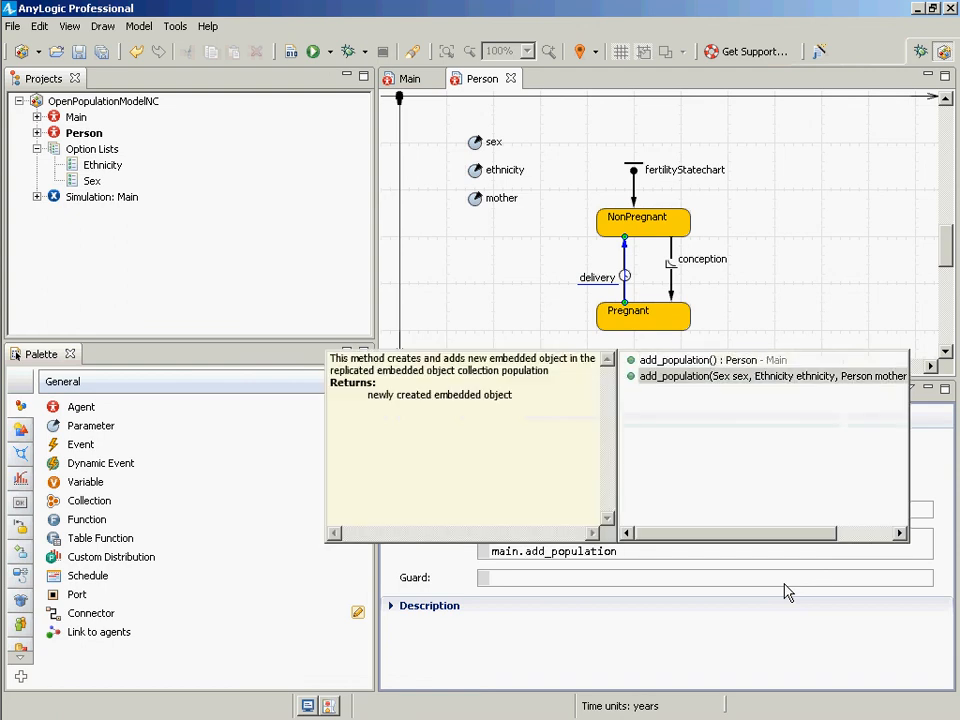
{"action": "key", "text": "Up"}
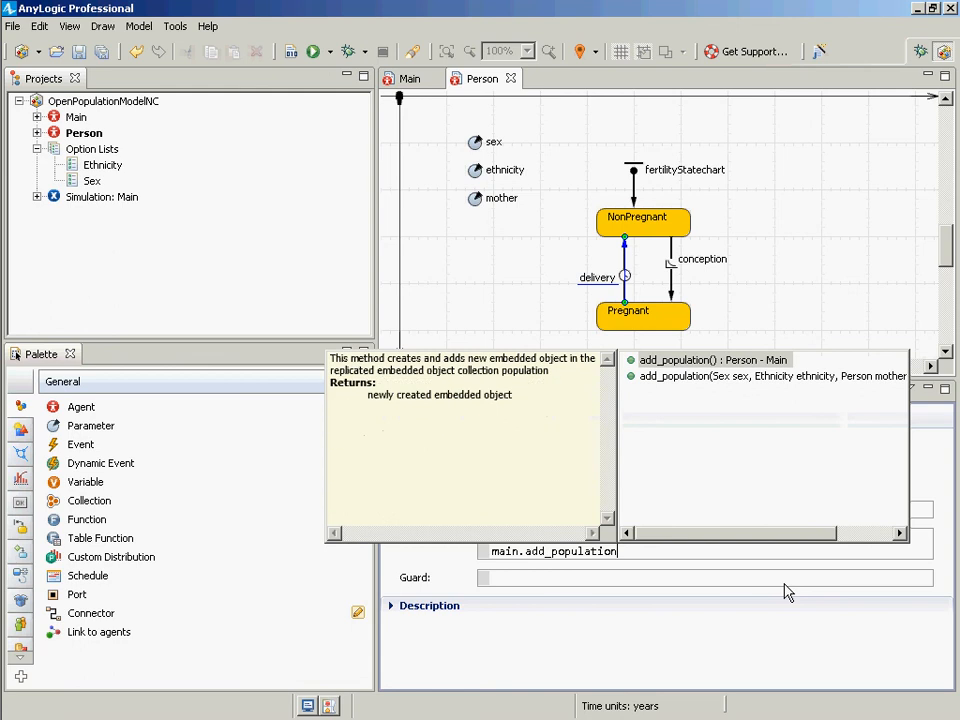
{"action": "key", "text": "Down"}
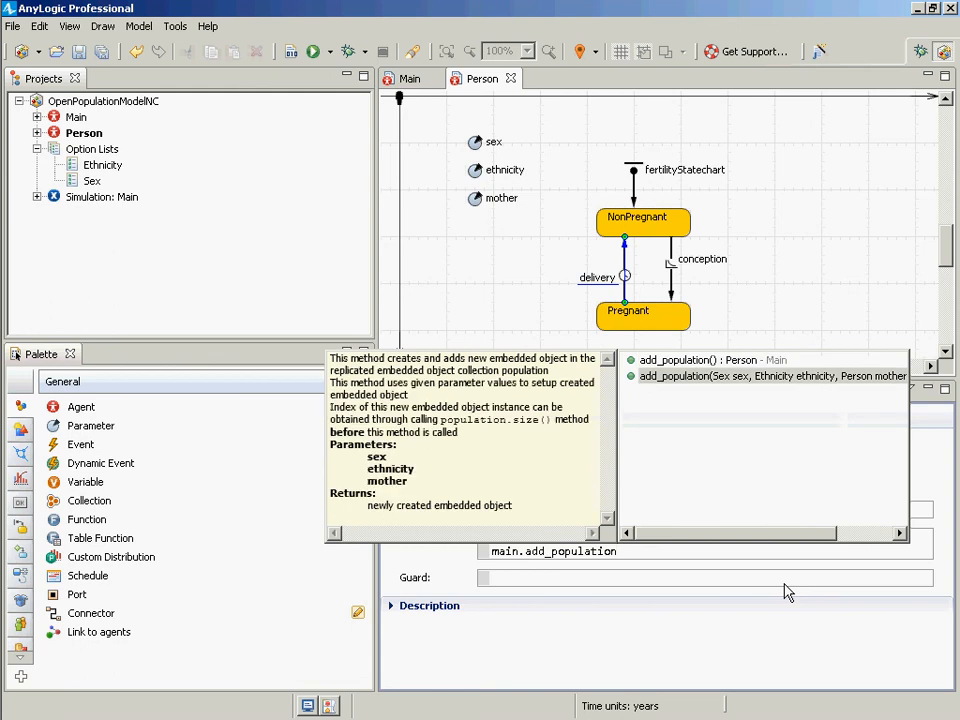
{"action": "key", "text": "Escape"}
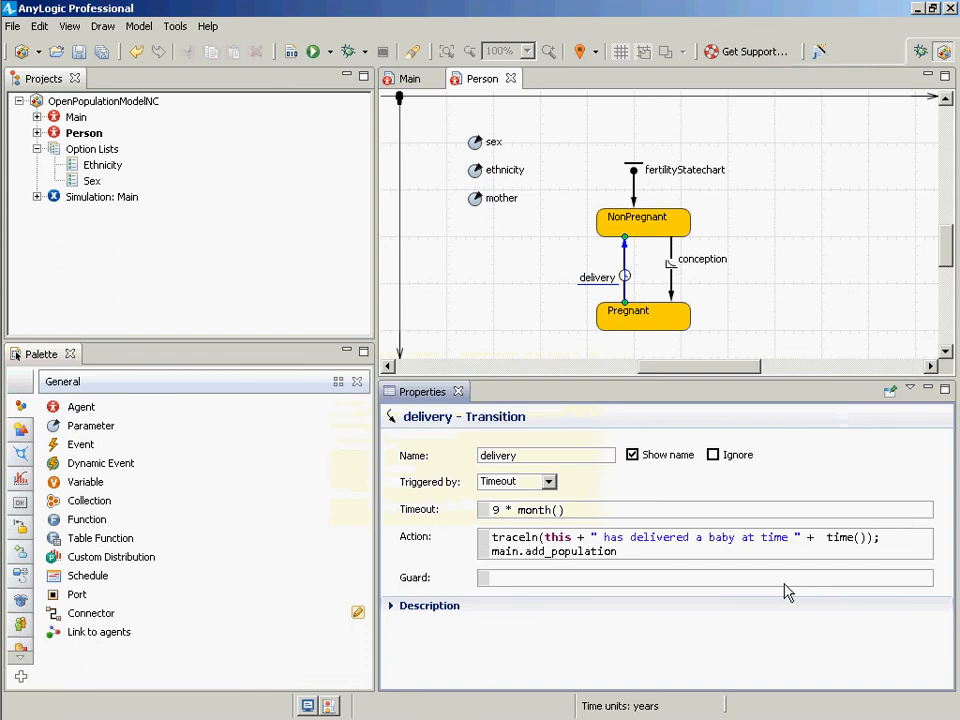
Step: Give the add_population call randomFrom(Sex.values()) as its first argument, and indent a new line beneath that argument
{"action": "type", "text": "(randomFrom(Sex.values()),"}
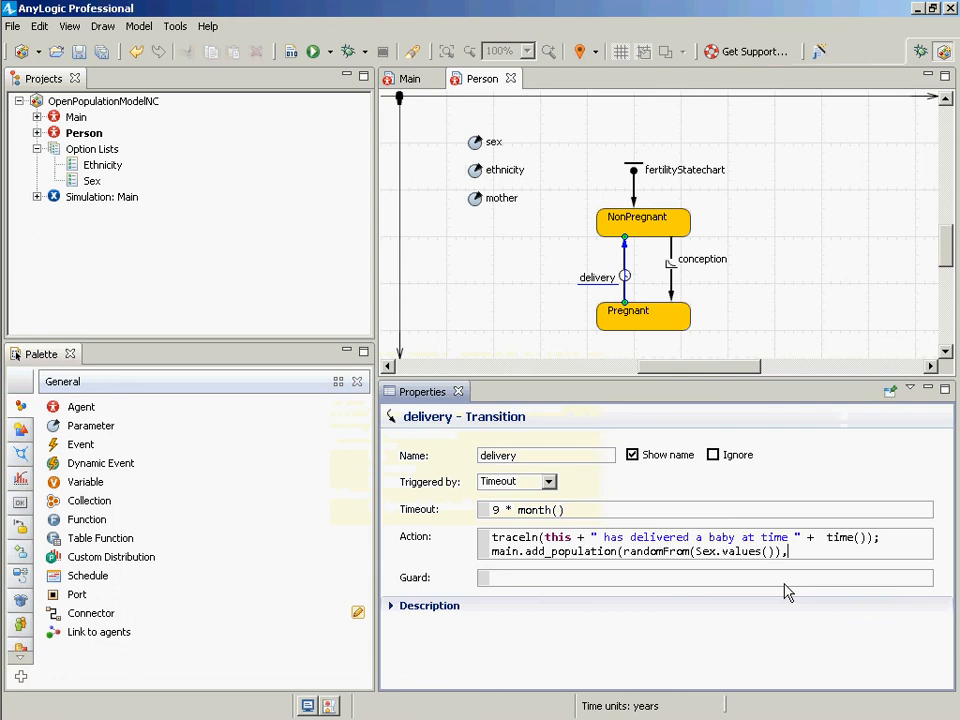
{"action": "key", "text": "Return"}
{"action": "key", "text": "Tab"}
{"action": "key", "text": "Tab"}
{"action": "key", "text": "Tab"}
{"action": "key", "text": "Tab"}
{"action": "key", "text": "Tab"}
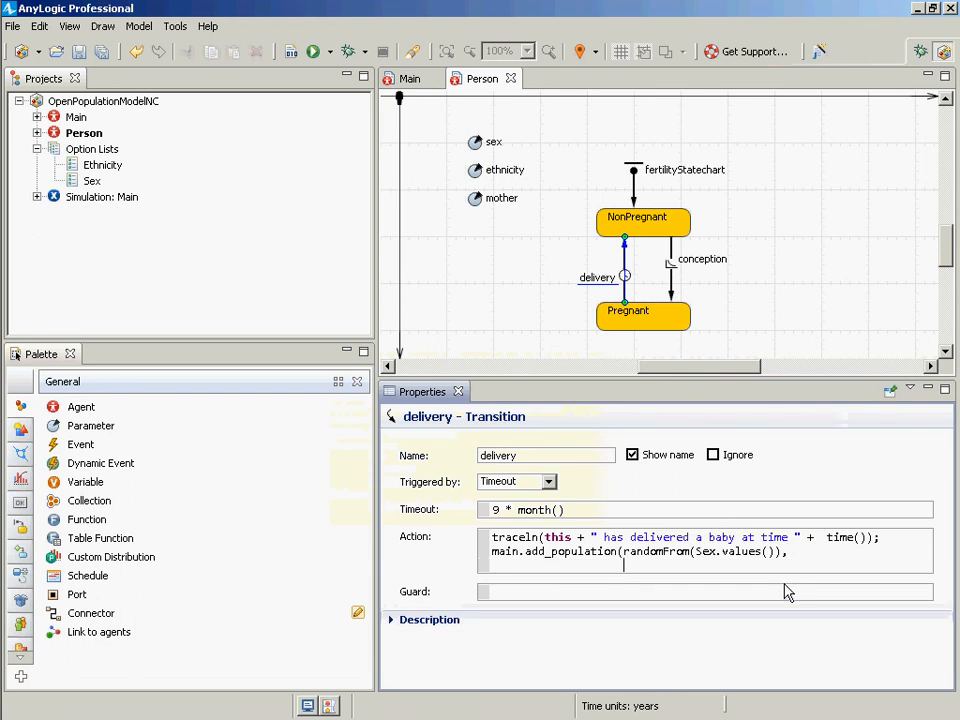
Step: Switch to Notepad, undo the last edit to the traceln copy, and return to AnyLogic
{"action": "key", "text": "alt+Tab"}
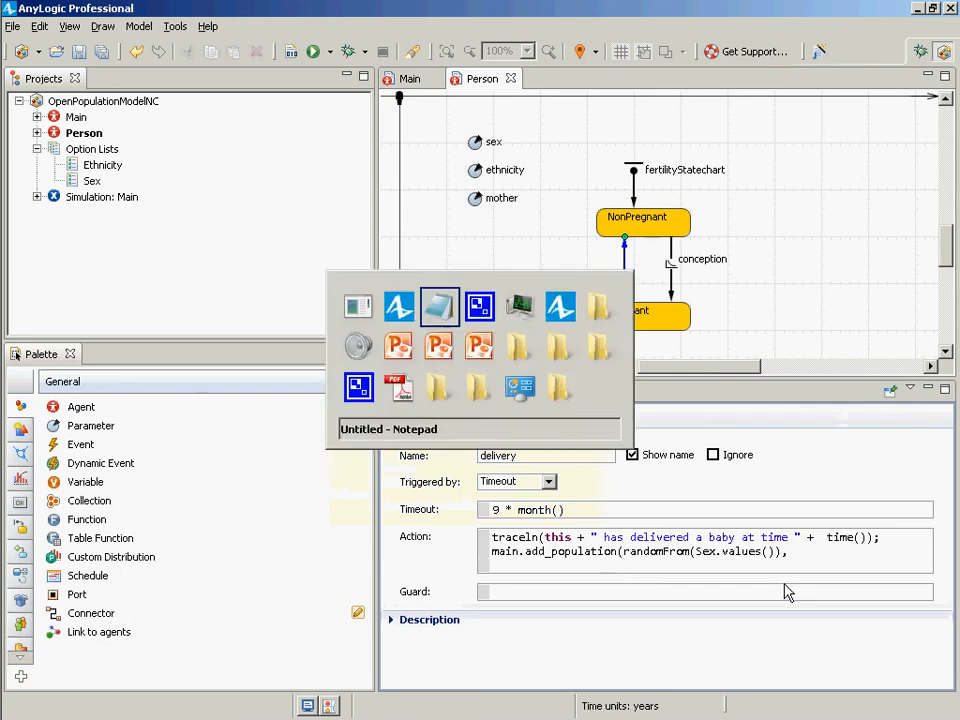
{"action": "key", "text": "ctrl+z"}
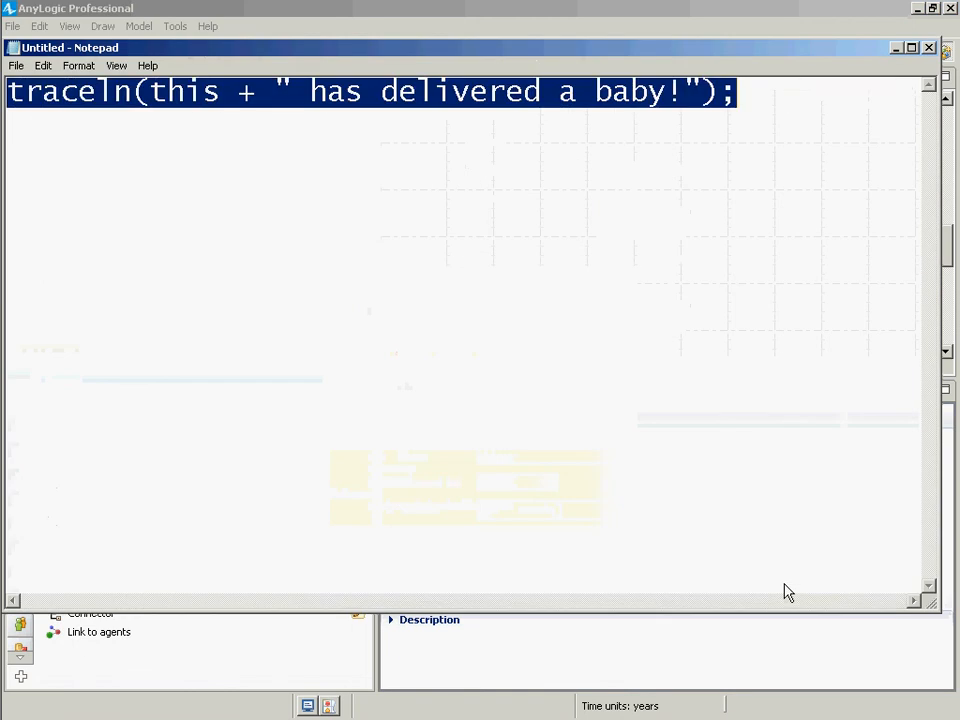
{"action": "key", "text": "ctrl+z"}
{"action": "key", "text": "alt+Tab"}
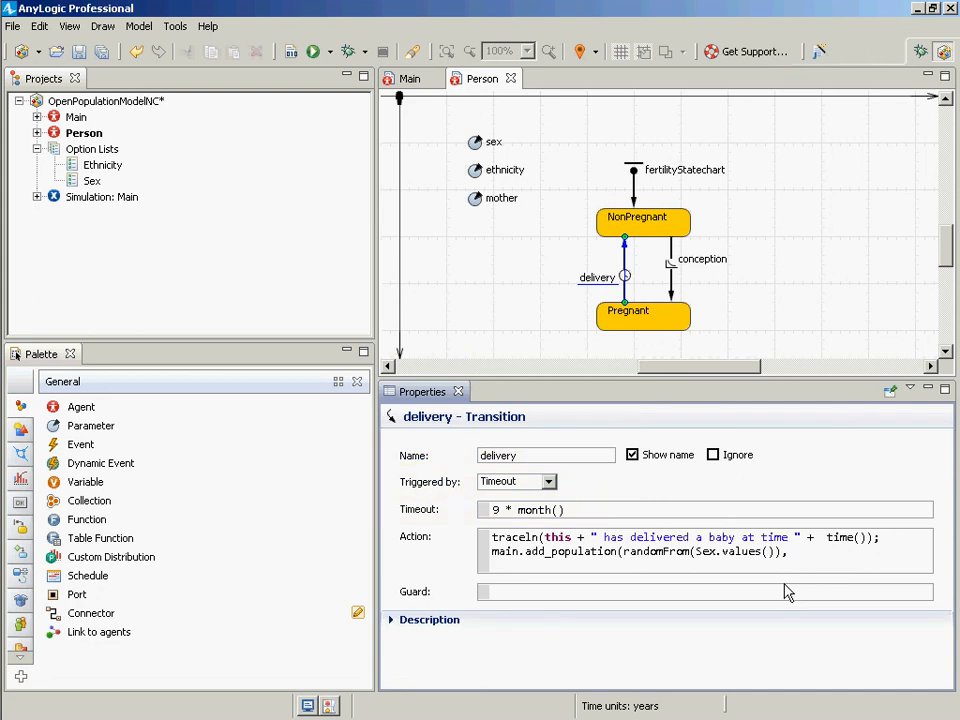
Step: Finish the add_population call with ethnicity and this as its second and third arguments, and clear the indentation of the line below
{"action": "type", "text": "ethnicity,"}
{"action": "key", "text": "Return"}
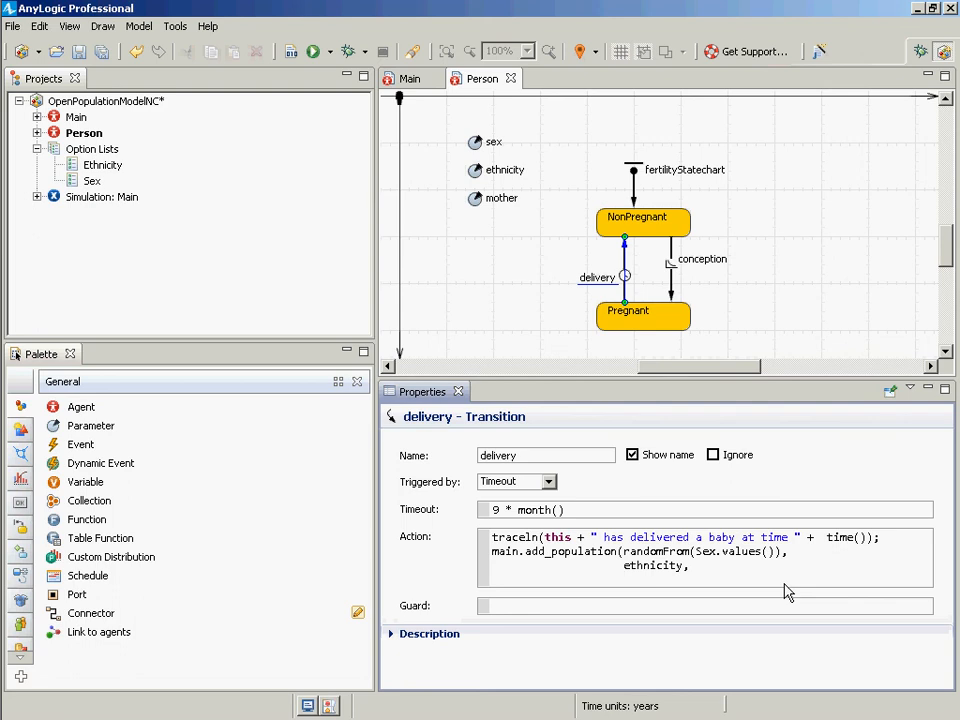
{"action": "type", "text": "f"}
{"action": "key", "text": "BackSpace"}
{"action": "type", "text": "this);"}
{"action": "key", "text": "Return"}
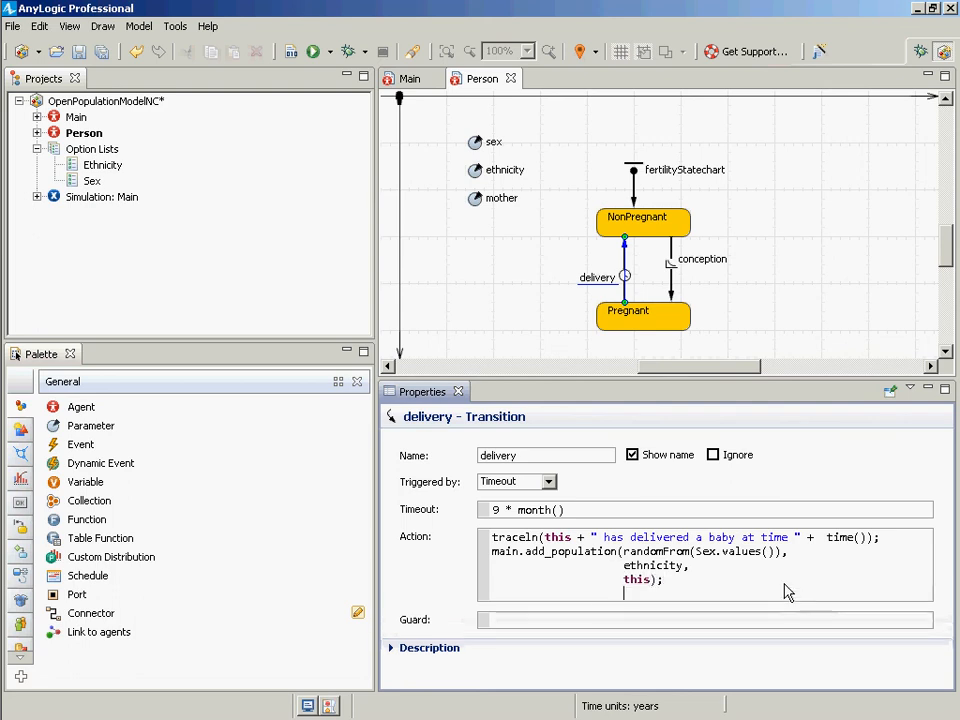
{"action": "key", "text": "BackSpace"}
{"action": "key", "text": "BackSpace"}
{"action": "key", "text": "BackSpace"}
{"action": "key", "text": "BackSpace"}
{"action": "key", "text": "BackSpace"}
{"action": "key", "text": "BackSpace"}
{"action": "key", "text": "BackSpace"}
{"action": "key", "text": "BackSpace"}
{"action": "key", "text": "BackSpace"}
{"action": "key", "text": "BackSpace"}
{"action": "key", "text": "BackSpace"}
{"action": "key", "text": "BackSpace"}
{"action": "key", "text": "BackSpace"}
{"action": "key", "text": "BackSpace"}
{"action": "key", "text": "BackSpace"}
{"action": "key", "text": "BackSpace"}
Step: Qualify the ethnicity argument as this.ethnicity, save the model and build it
{"action": "key", "text": "Up"}
{"action": "key", "text": "Home"}
{"action": "type", "text": "this."}
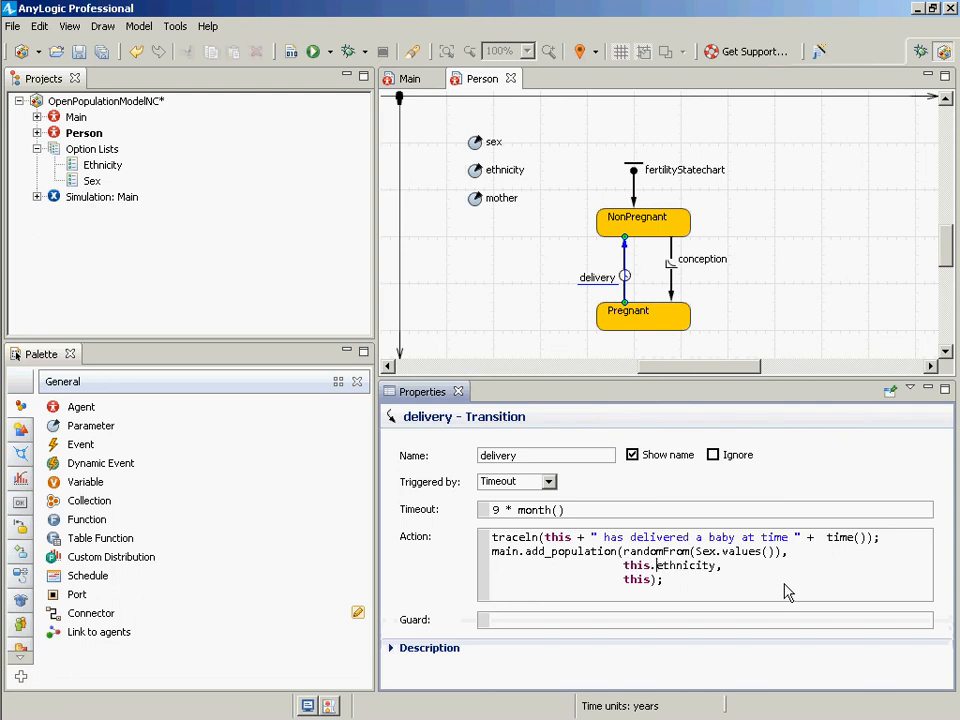
{"action": "key", "text": "ctrl+s"}
{"action": "left_click", "coordinate": [289, 52]}
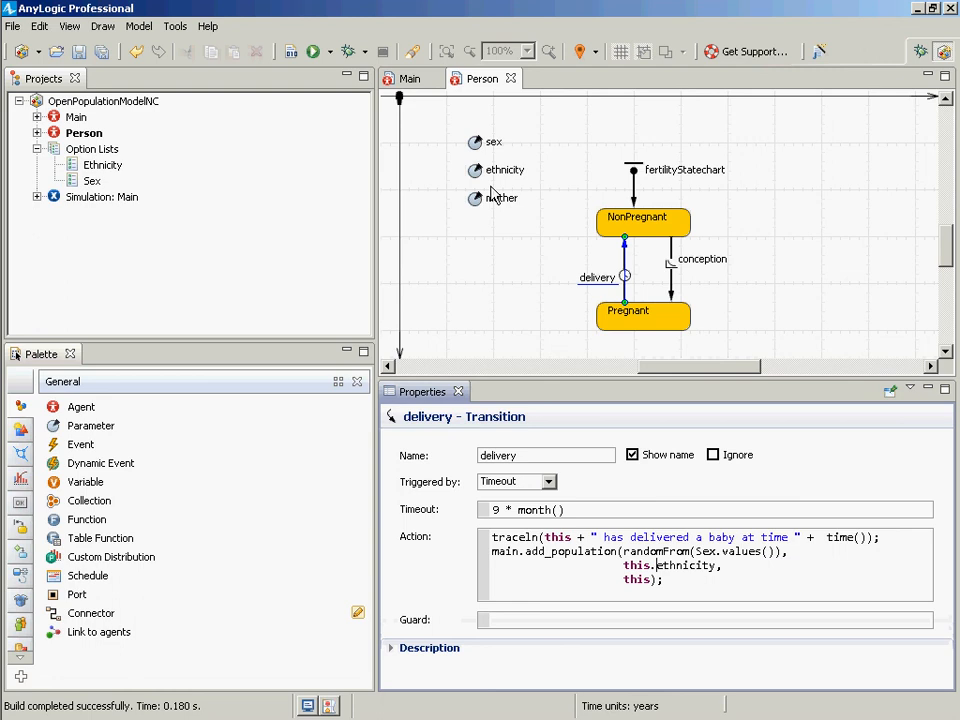
Step: Copy the whole three-line add_population call from the delivery action, and paste it over the text in Notepad
{"action": "key", "text": "Down"}
{"action": "key", "text": "Down"}
{"action": "key", "text": "shift+Up"}
{"action": "key", "text": "shift+Up"}
{"action": "key", "text": "shift+Up"}
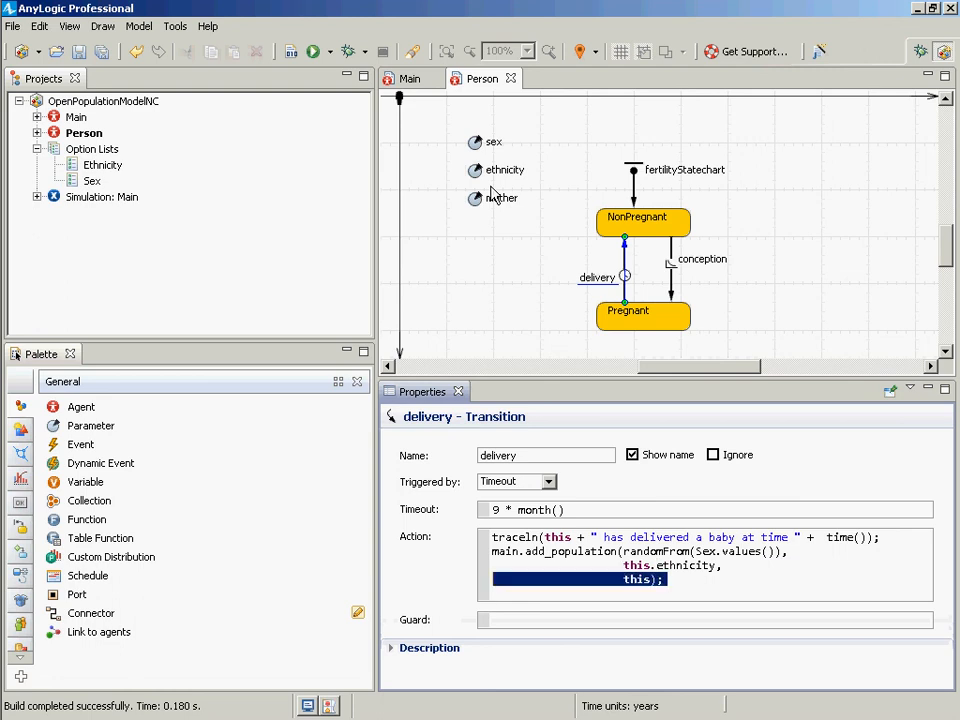
{"action": "key", "text": "ctrl+c"}
{"action": "key", "text": "alt+Tab"}
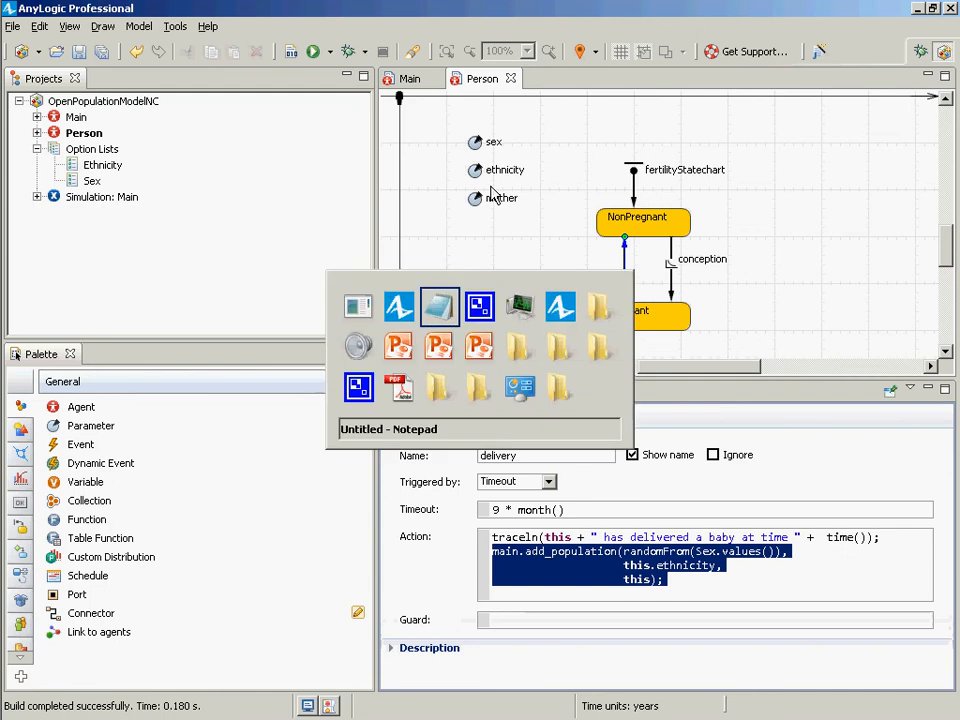
{"action": "key", "text": "ctrl+v"}
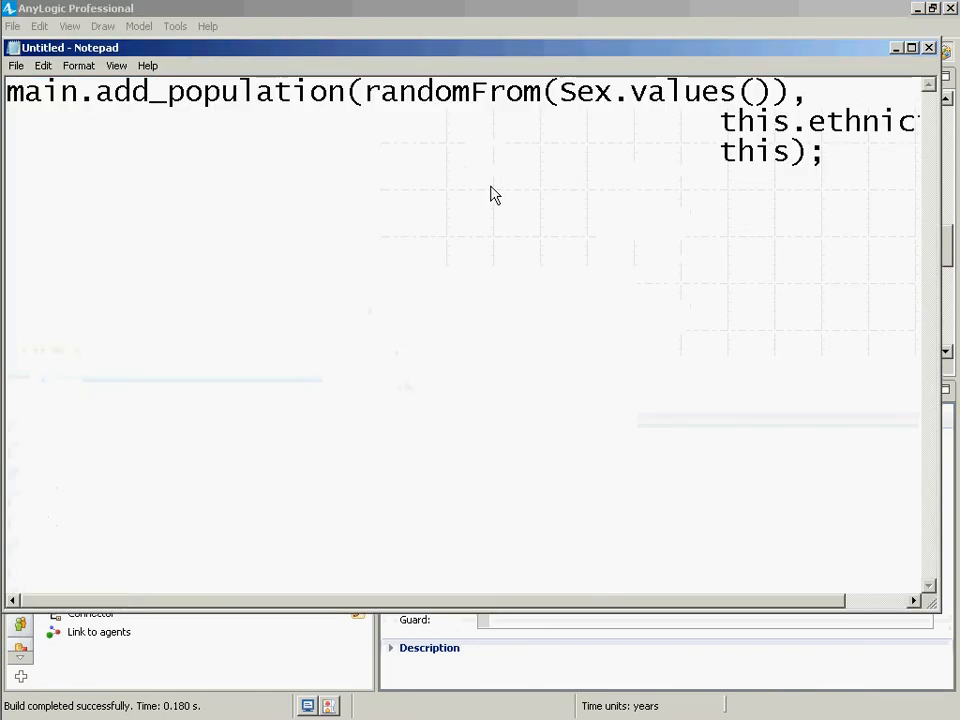
Step: Align the this.ethnicity and this arguments beneath randomFrom in the Notepad copy, and return to AnyLogic without saving the file
{"action": "key", "text": "BackSpace"}
{"action": "key", "text": "Left"}
{"action": "key", "text": "Left"}
{"action": "key", "text": "Left"}
{"action": "key", "text": "Left"}
{"action": "key", "text": "Left"}
{"action": "key", "text": "Left"}
{"action": "key", "text": "Up"}
{"action": "key", "text": "BackSpace"}
{"action": "key", "text": "BackSpace"}
{"action": "key", "text": "BackSpace"}
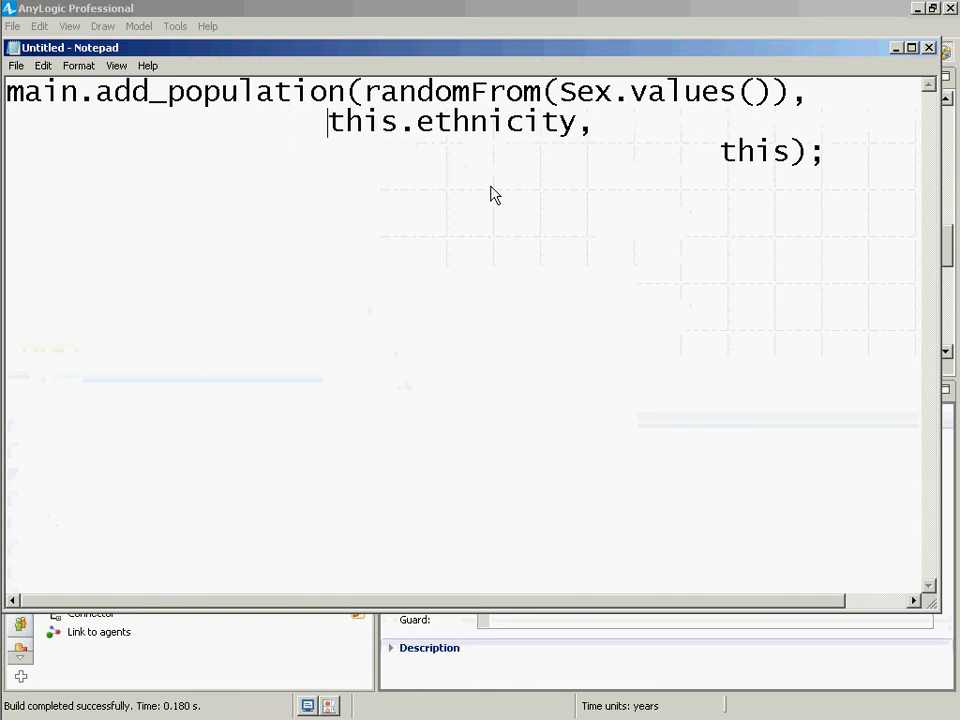
{"action": "key", "text": "Down"}
{"action": "key", "text": "ctrl+shift+Right"}
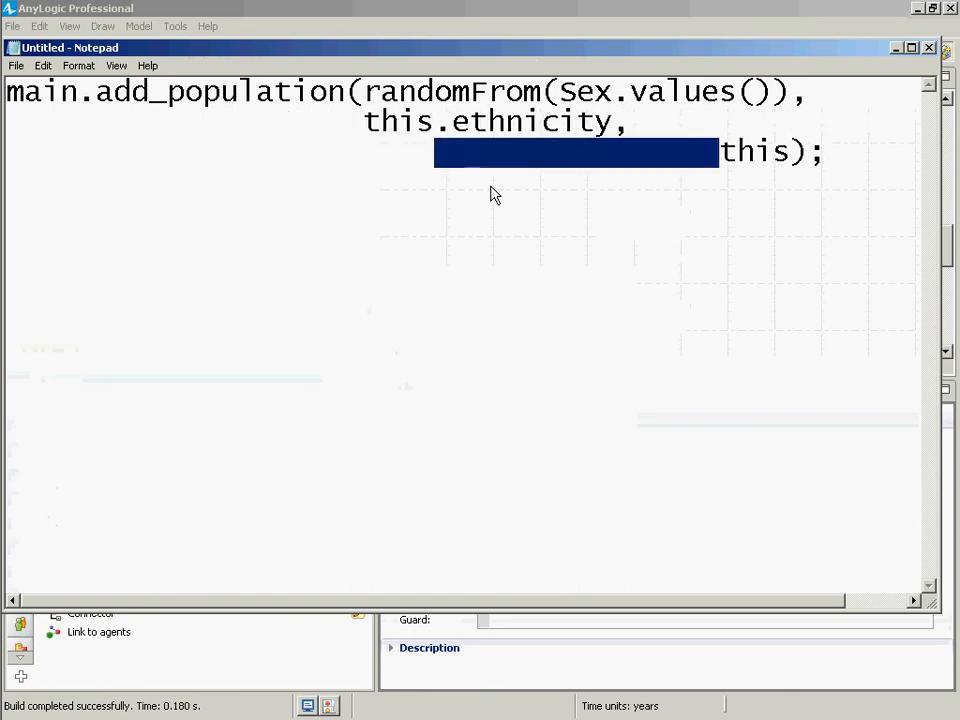
{"action": "key", "text": "BackSpace"}
{"action": "key", "text": "BackSpace"}
{"action": "key", "text": "BackSpace"}
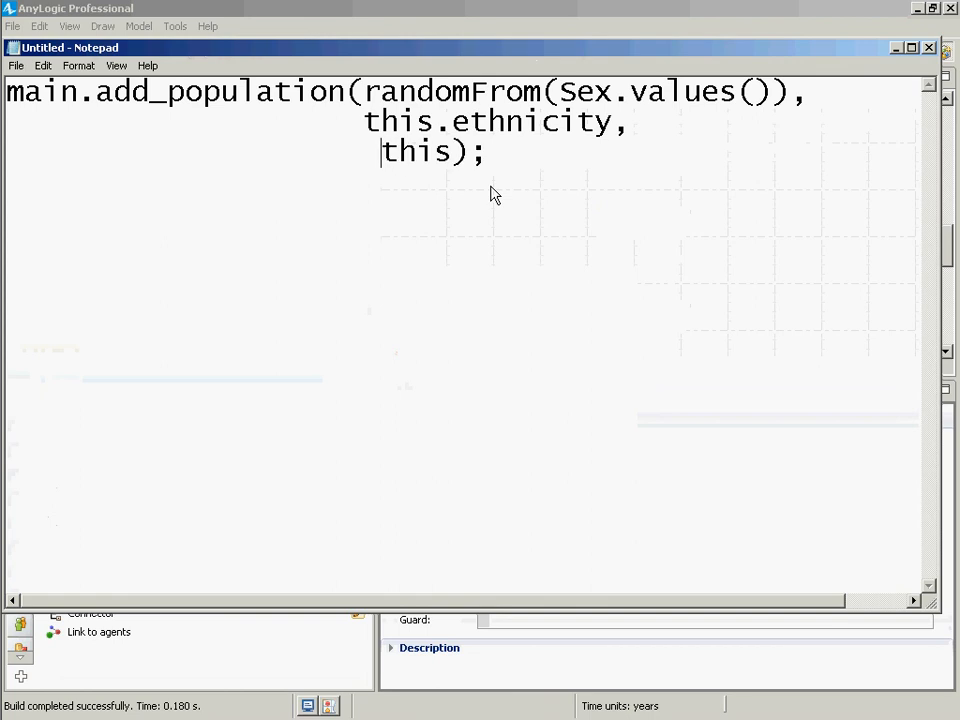
{"action": "key", "text": "ctrl+s"}
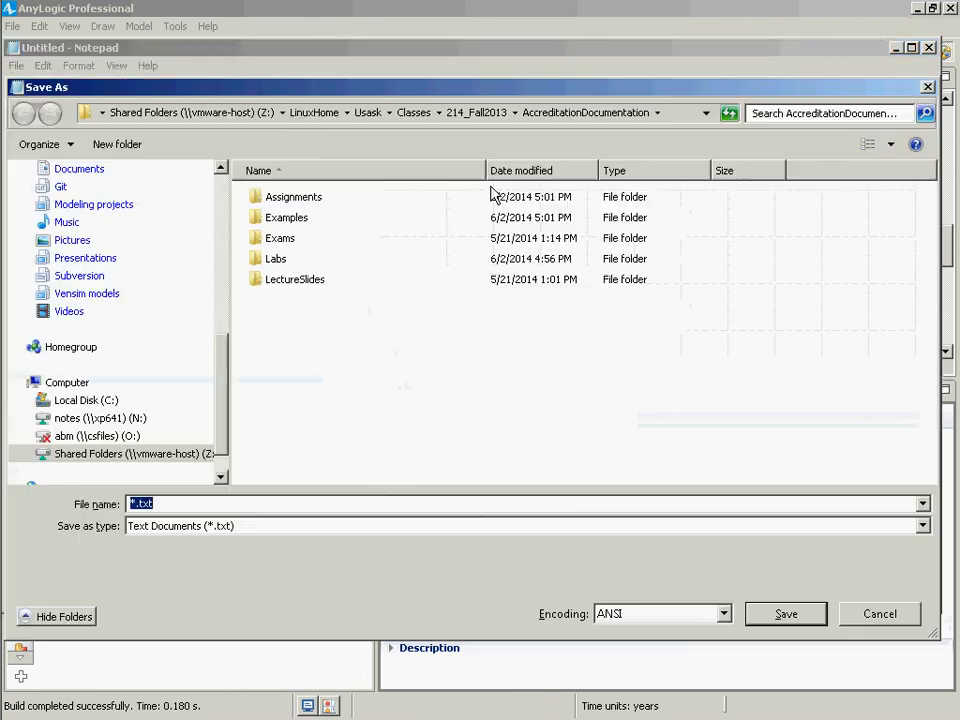
{"action": "key", "text": "Escape"}
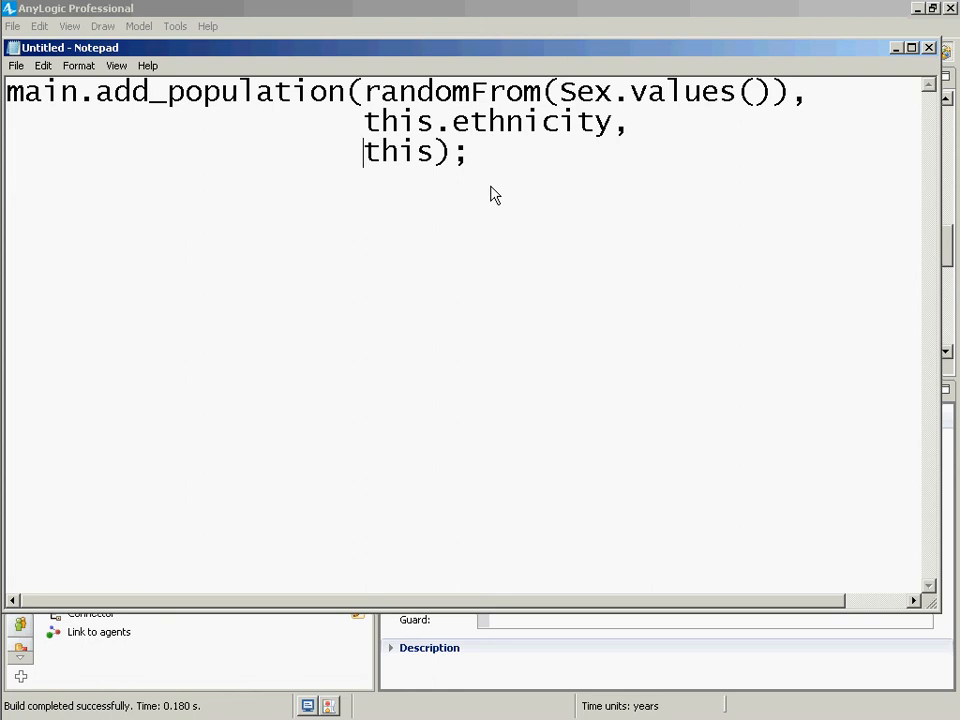
{"action": "key", "text": "alt+Tab"}
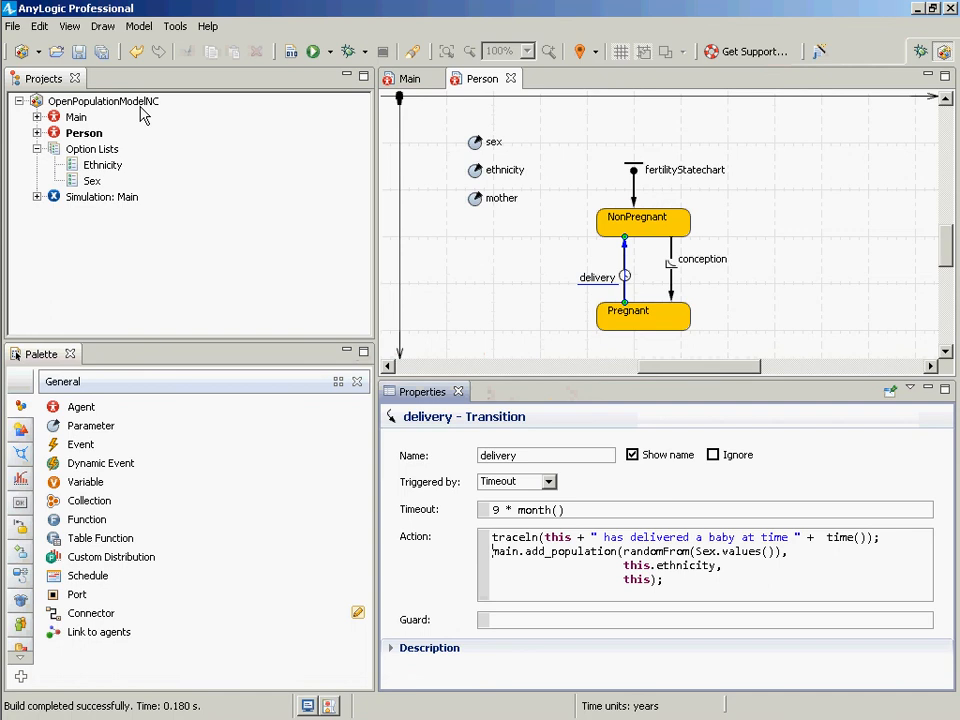
Step: Create a new Simulation experiment named NoImmigration in OpenPopulationModelNC, with Main as its root
{"action": "left_click", "coordinate": [145, 105]}
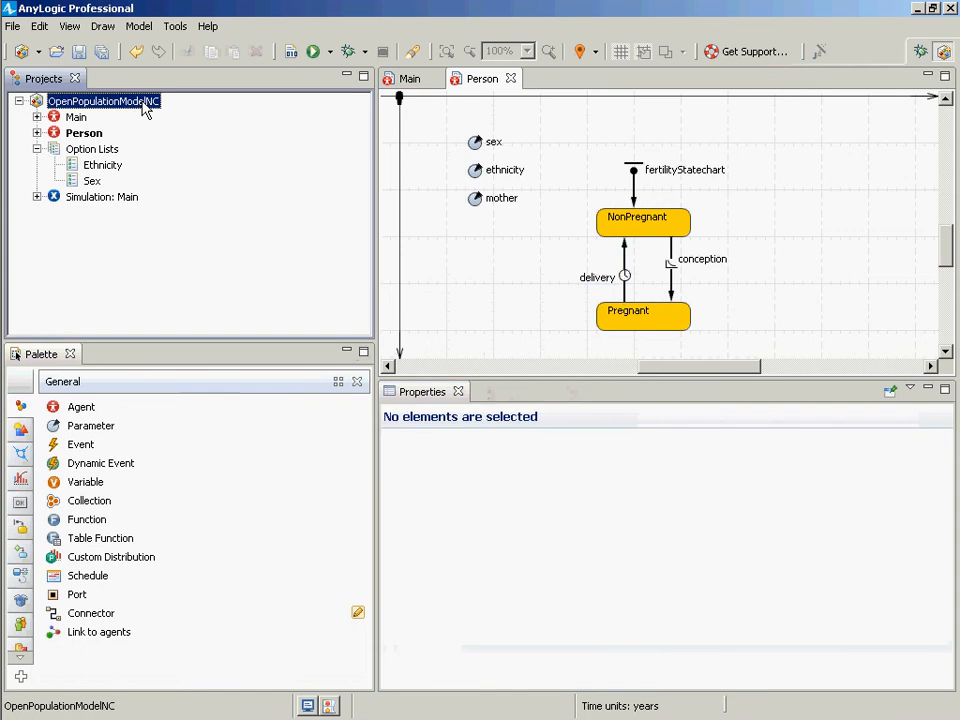
{"action": "right_click", "coordinate": [143, 104]}
{"action": "mouse_move", "coordinate": [140, 111]}
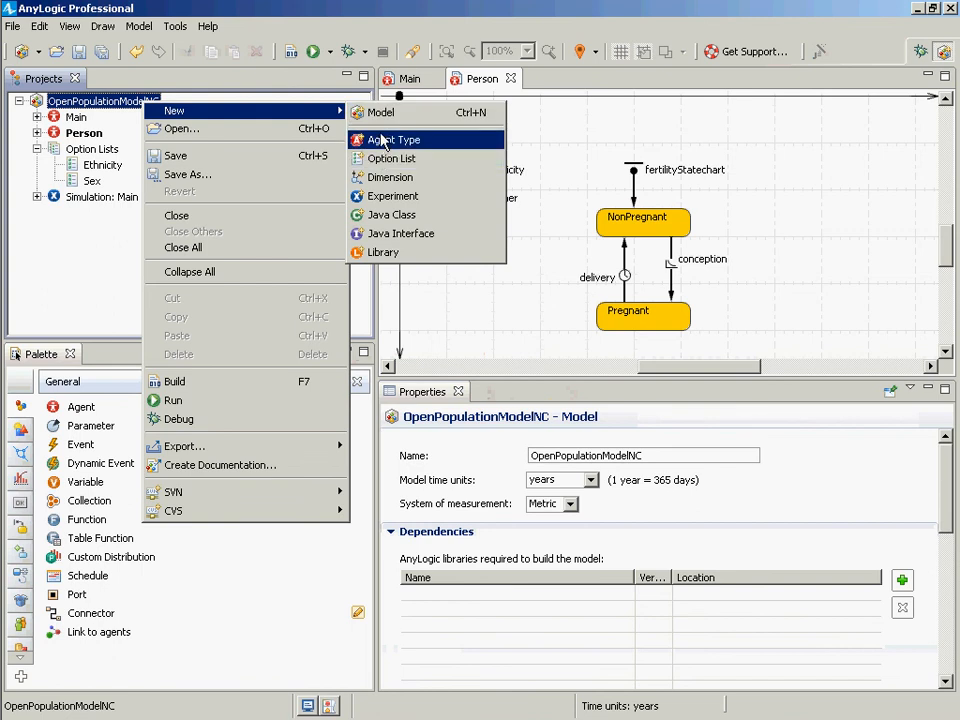
{"action": "left_click", "coordinate": [372, 196]}
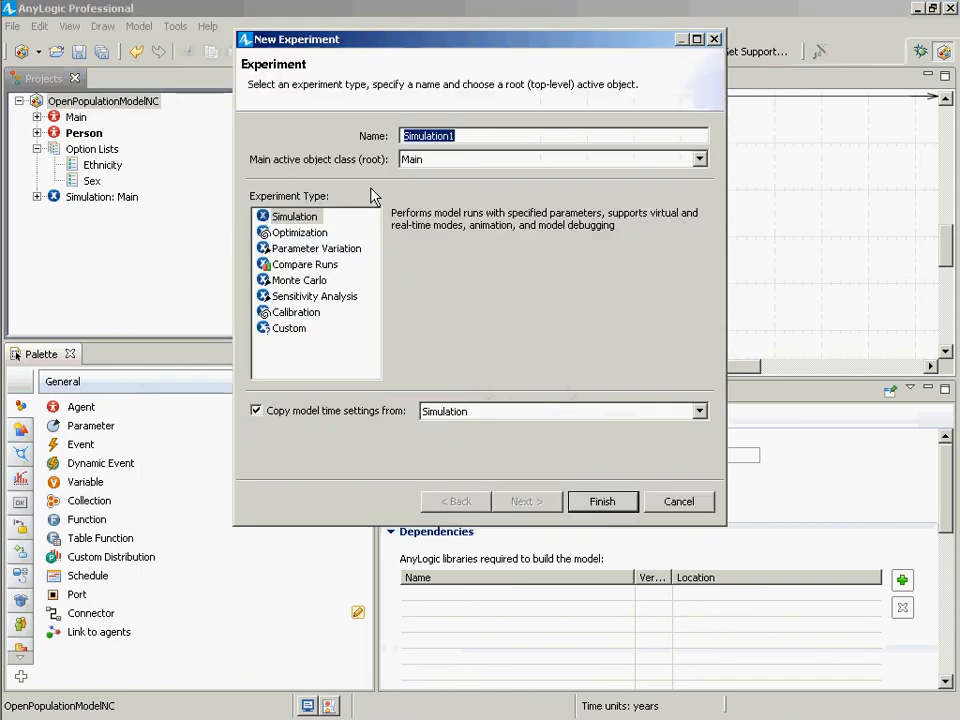
{"action": "type", "text": "NoIm"}
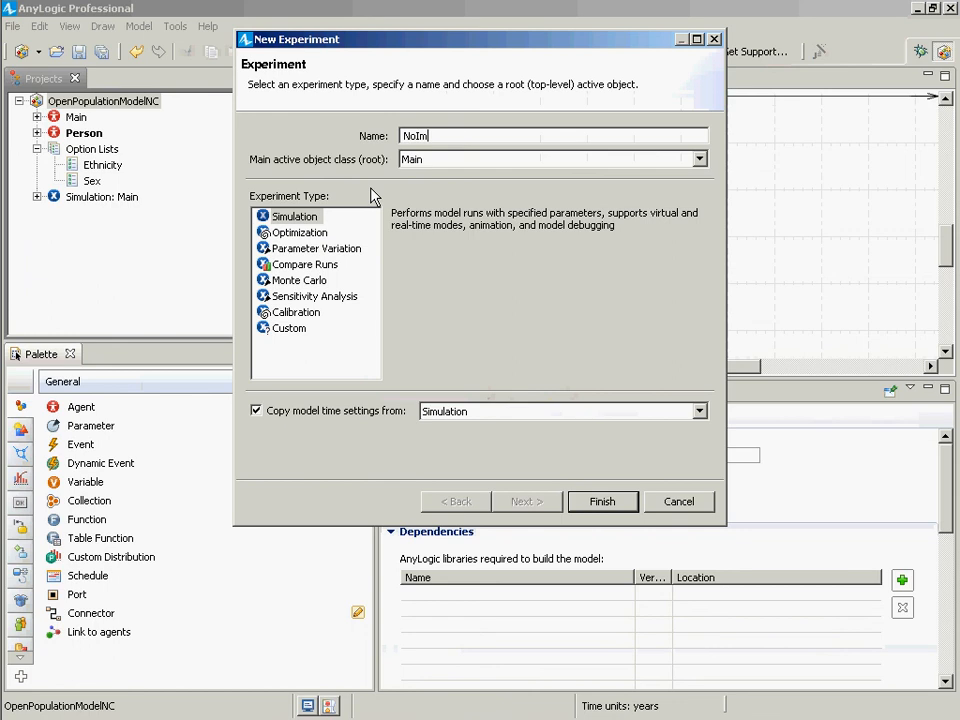
{"action": "type", "text": "migration"}
{"action": "key", "text": "Return"}
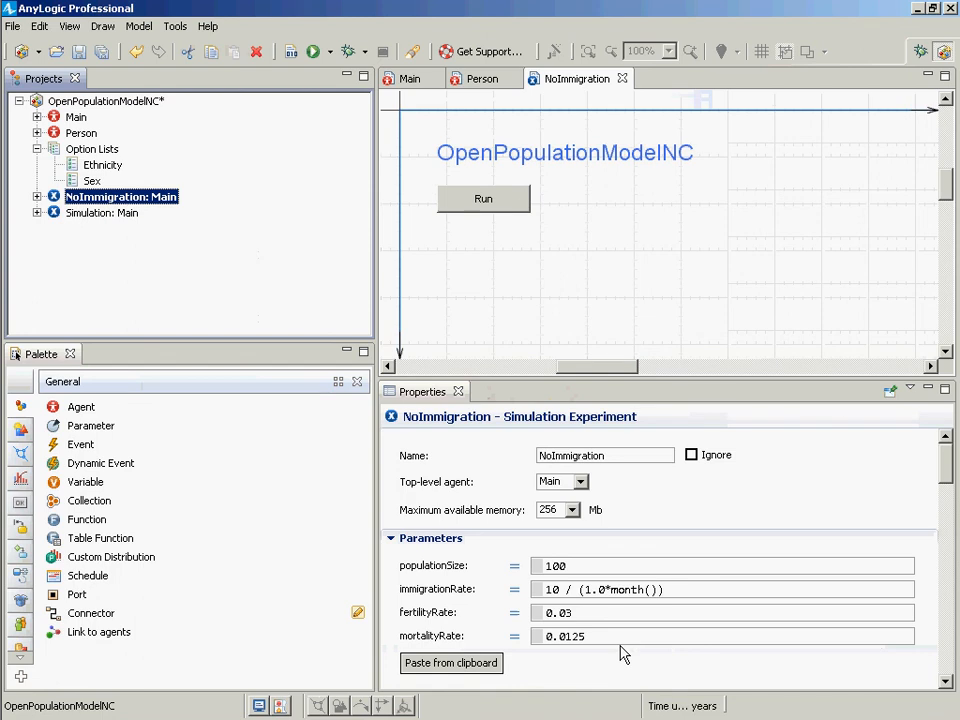
Step: Set the NoImmigration experiment's immigrationRate to 0, save the model and build it
{"action": "left_click", "coordinate": [681, 590]}
{"action": "left_click_drag", "start_coordinate": [681, 590], "coordinate": [449, 577]}
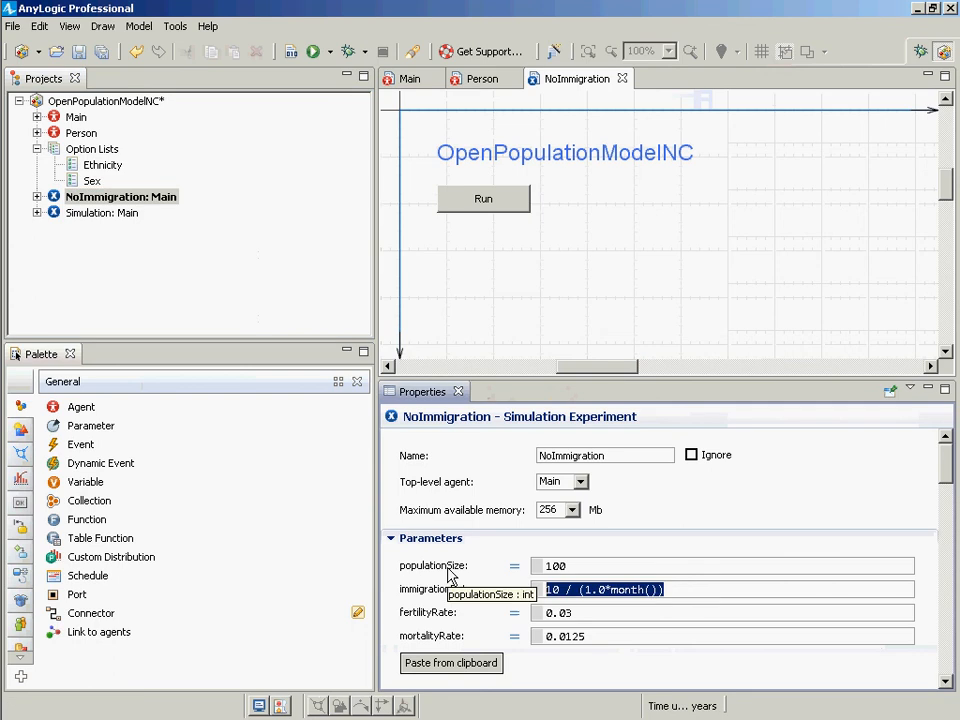
{"action": "type", "text": "0"}
{"action": "key", "text": "ctrl+s"}
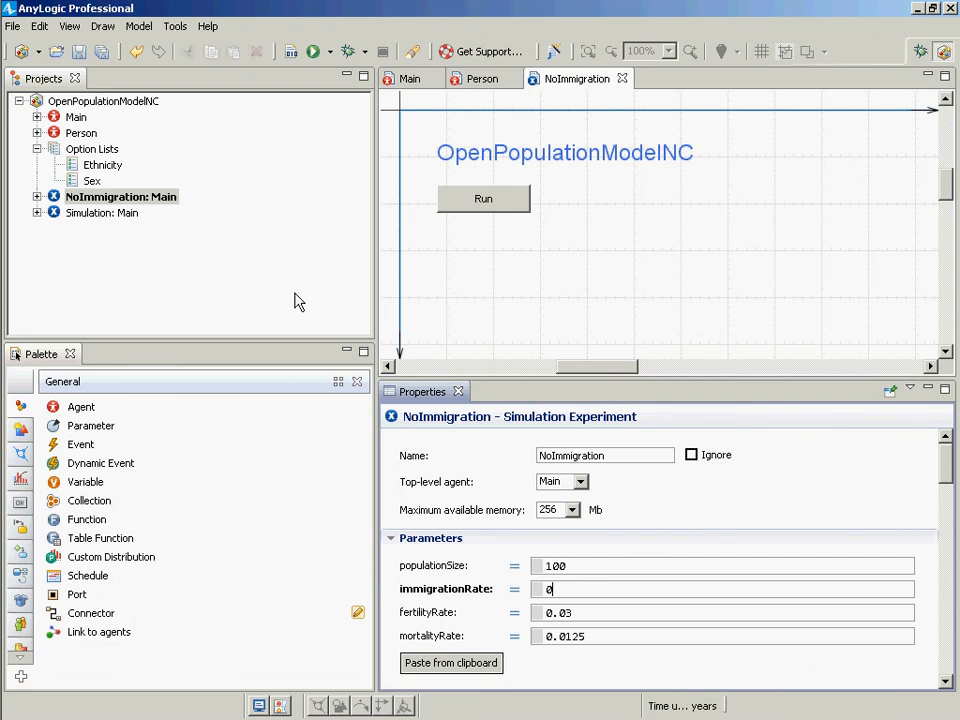
{"action": "left_click", "coordinate": [290, 58]}
Step: Run the NoImmigration experiment at x5 speed to observe the births among the population, and close the simulation window
{"action": "left_click", "coordinate": [163, 204]}
{"action": "right_click", "coordinate": [152, 197]}
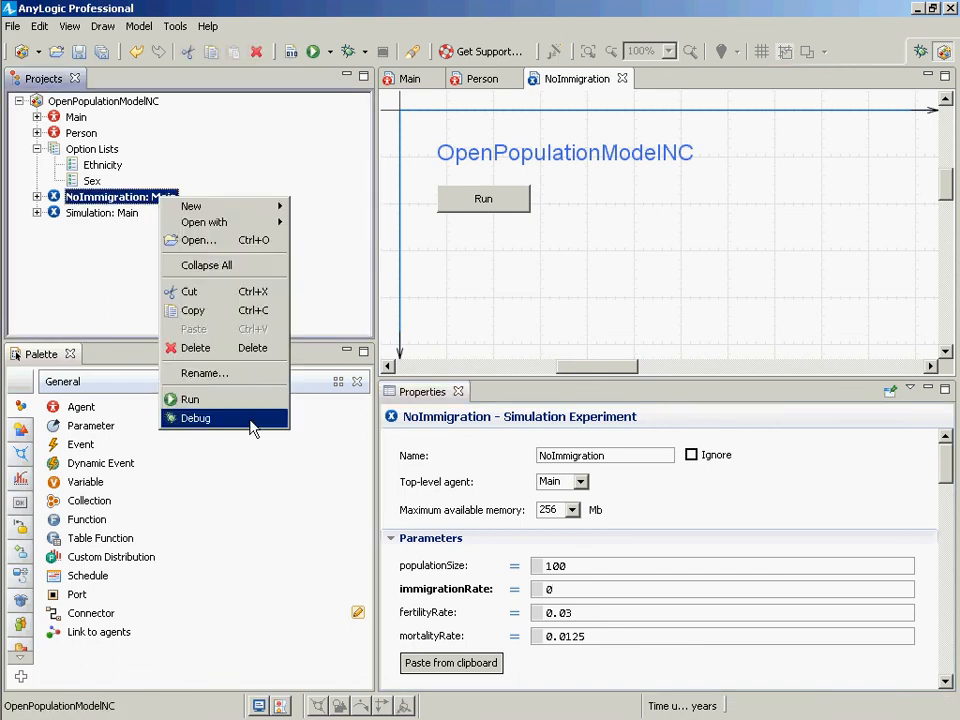
{"action": "left_click", "coordinate": [236, 399]}
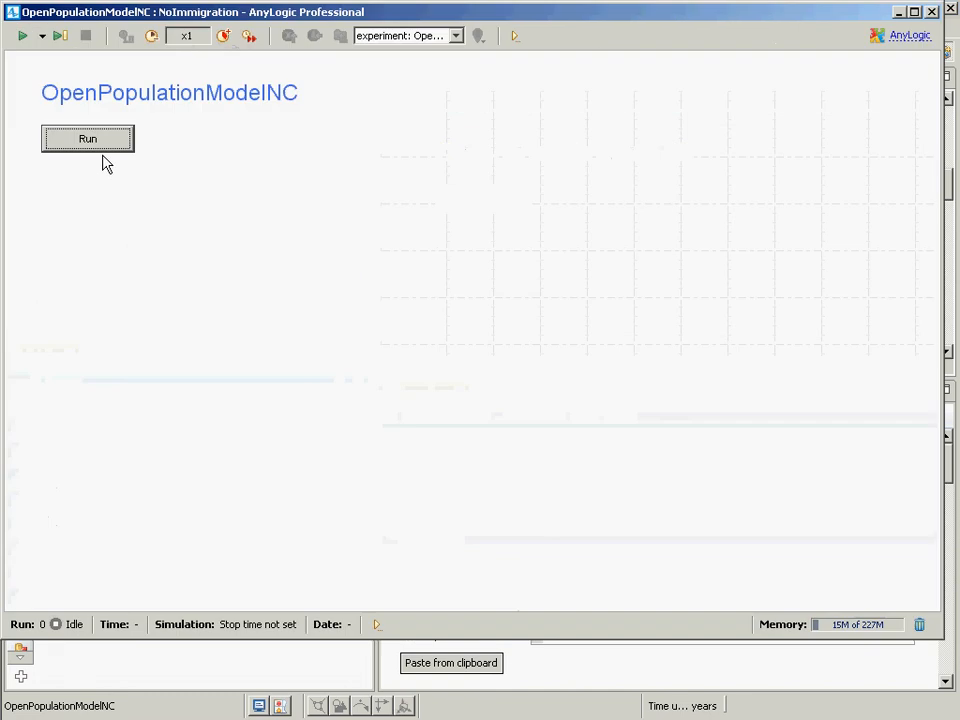
{"action": "left_click", "coordinate": [103, 146]}
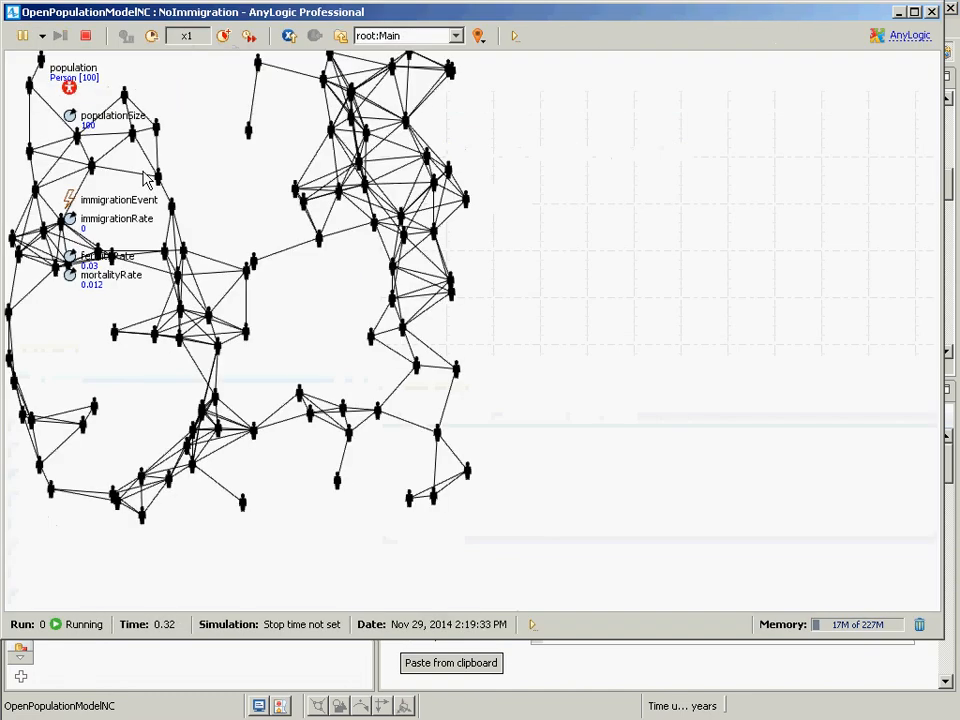
{"action": "left_click", "coordinate": [224, 40]}
{"action": "left_click", "coordinate": [224, 40]}
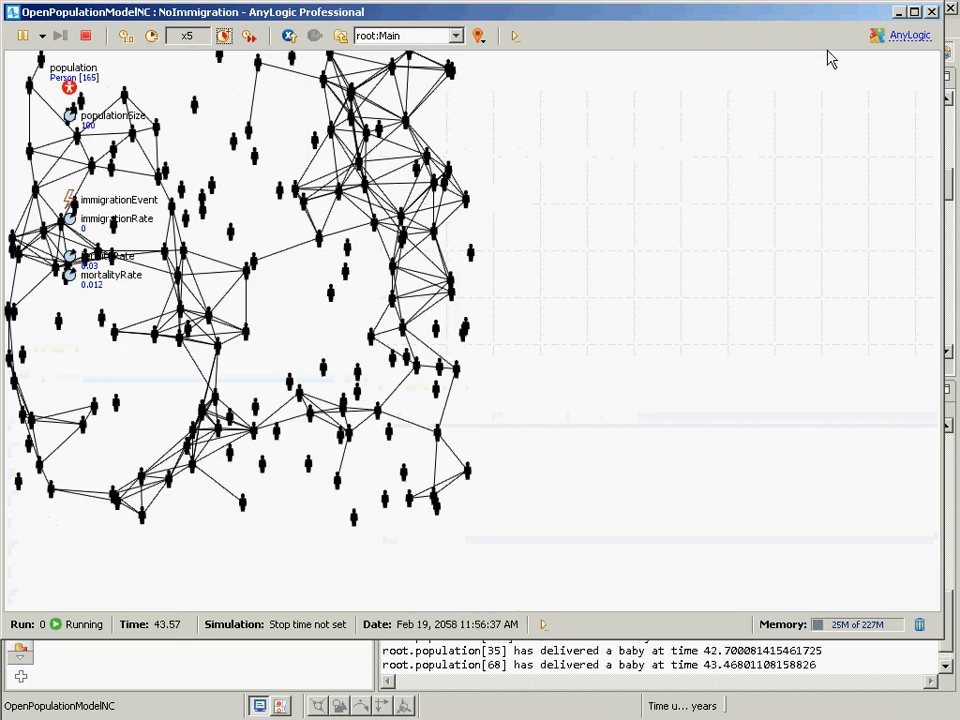
{"action": "left_click", "coordinate": [932, 13]}
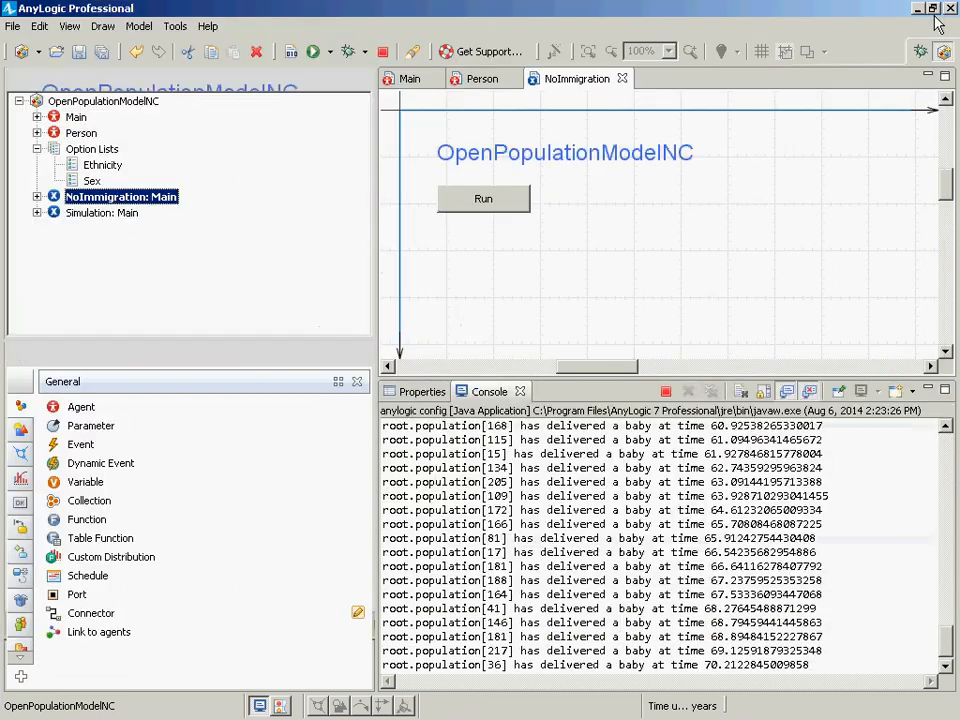
Step: Open the Person agent's delivery transition for editing, at the empty line below the add_population call in its action
{"action": "left_click", "coordinate": [95, 137]}
{"action": "double_click", "coordinate": [97, 142]}
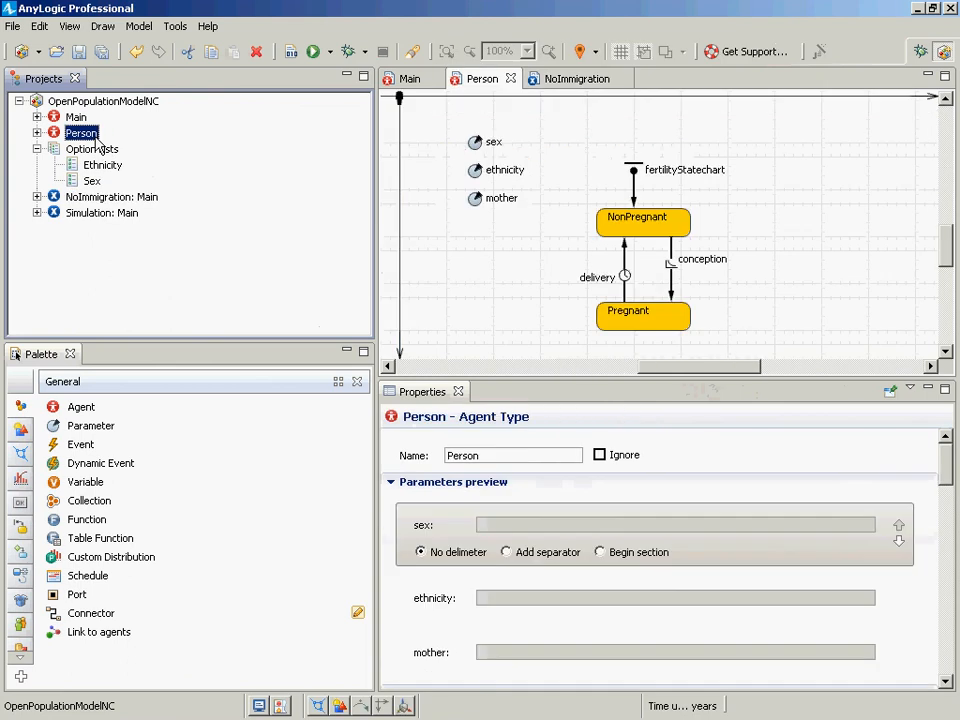
{"action": "left_click", "coordinate": [623, 244]}
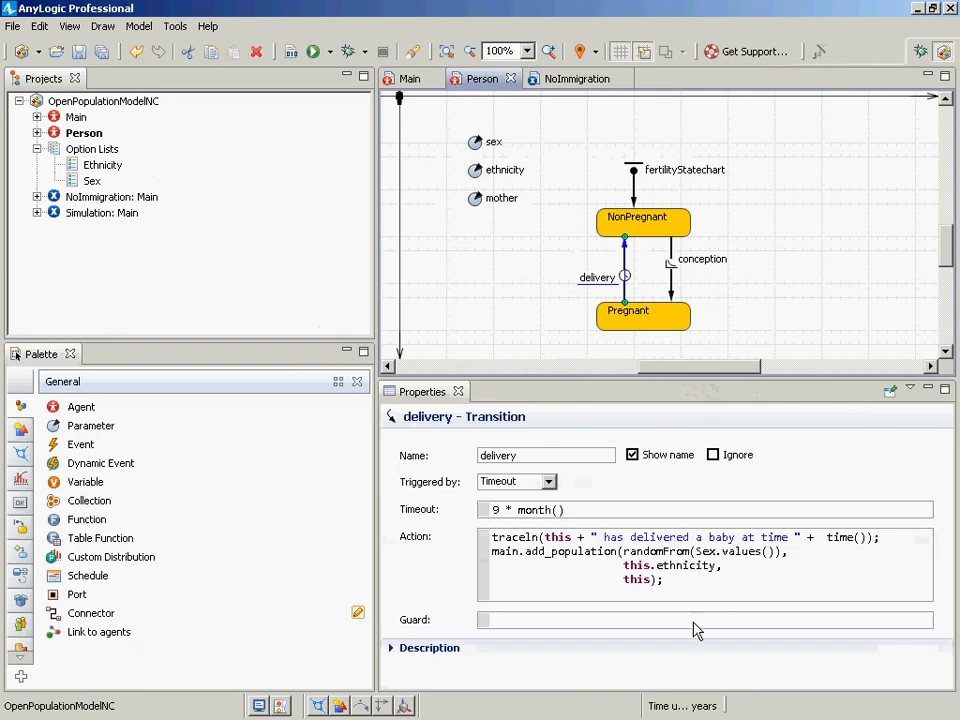
{"action": "left_click", "coordinate": [660, 594]}
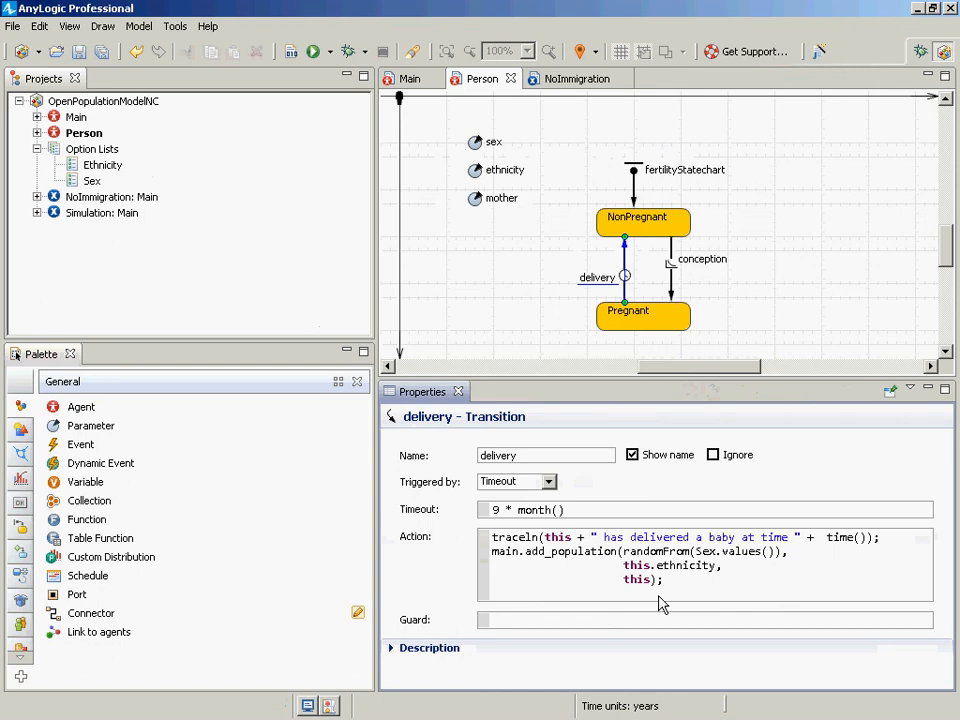
Step: Try a main.applyNetwork() call on the last line of the delivery action, and erase it
{"action": "type", "text": "main.app"}
{"action": "key", "text": "ctrl+space"}
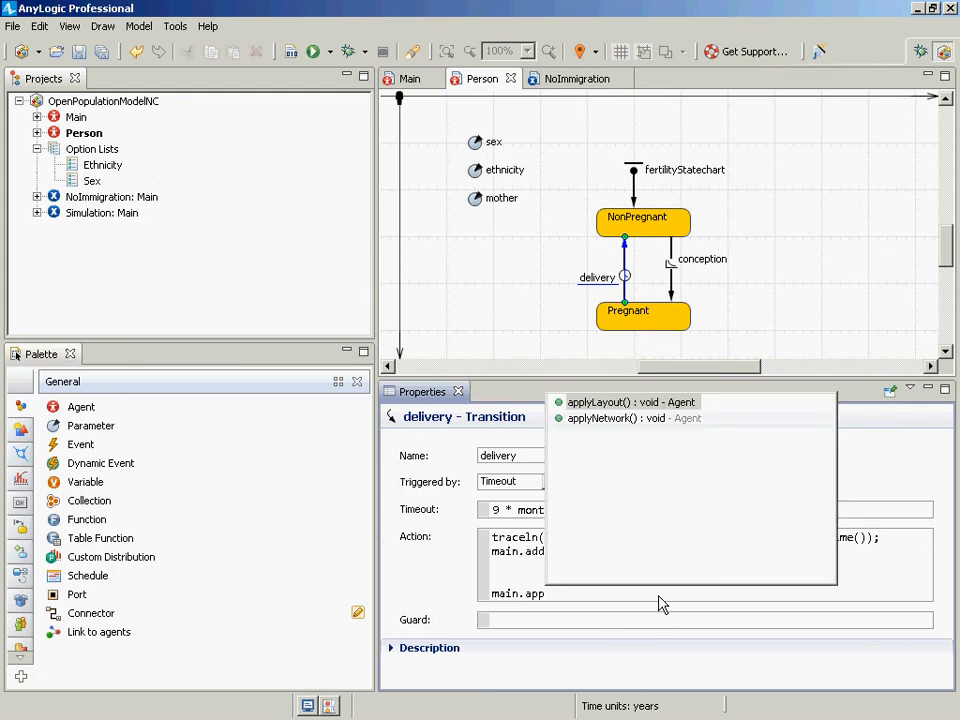
{"action": "key", "text": "Down"}
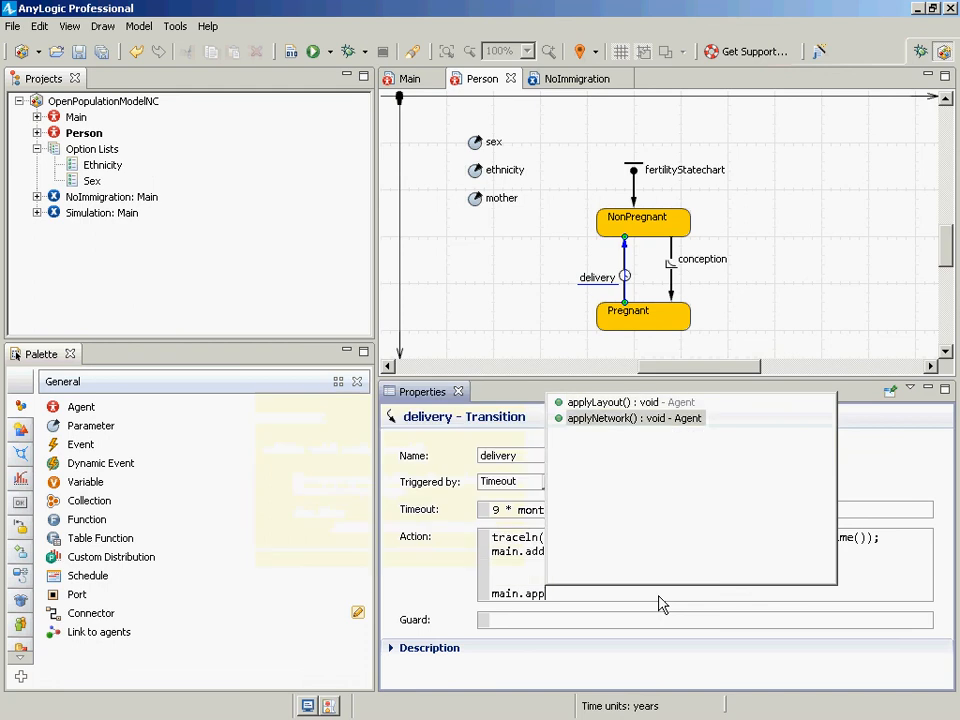
{"action": "key", "text": "Return"}
{"action": "type", "text": ";"}
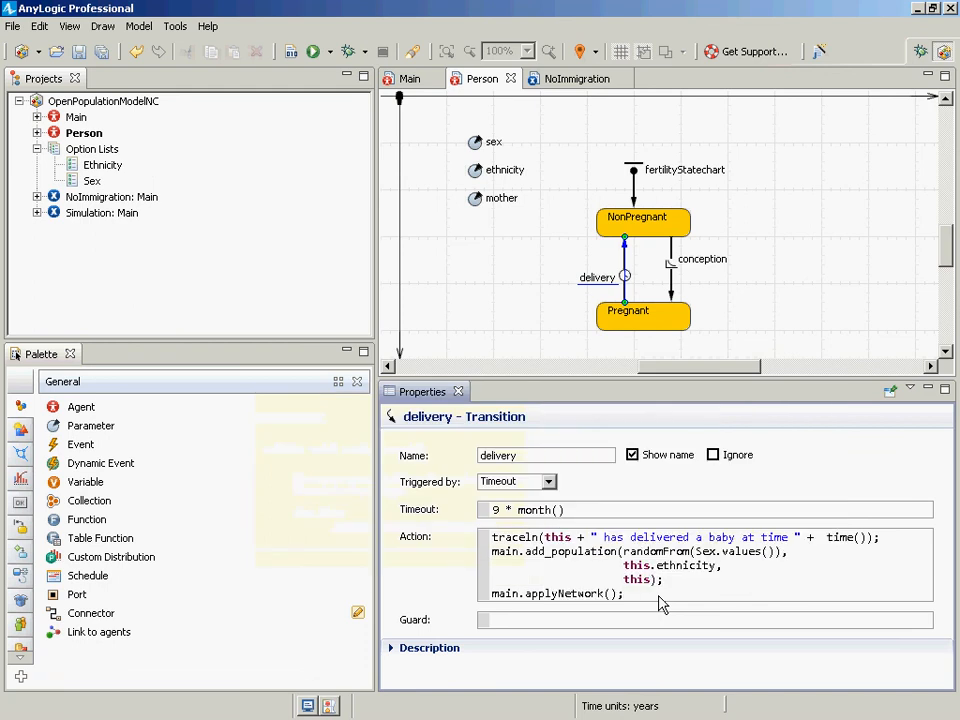
{"action": "key", "text": "BackSpace"}
{"action": "key", "text": "BackSpace"}
{"action": "key", "text": "BackSpace"}
{"action": "key", "text": "BackSpace"}
{"action": "key", "text": "BackSpace"}
{"action": "key", "text": "BackSpace"}
{"action": "key", "text": "BackSpace"}
{"action": "key", "text": "BackSpace"}
{"action": "key", "text": "BackSpace"}
{"action": "key", "text": "BackSpace"}
{"action": "key", "text": "BackSpace"}
{"action": "key", "text": "BackSpace"}
{"action": "key", "text": "BackSpace"}
{"action": "key", "text": "BackSpace"}
{"action": "key", "text": "BackSpace"}
{"action": "type", "text": "a"}
{"action": "key", "text": "BackSpace"}
{"action": "key", "text": "BackSpace"}
{"action": "key", "text": "BackSpace"}
{"action": "key", "text": "BackSpace"}
{"action": "key", "text": "BackSpace"}
{"action": "key", "text": "BackSpace"}
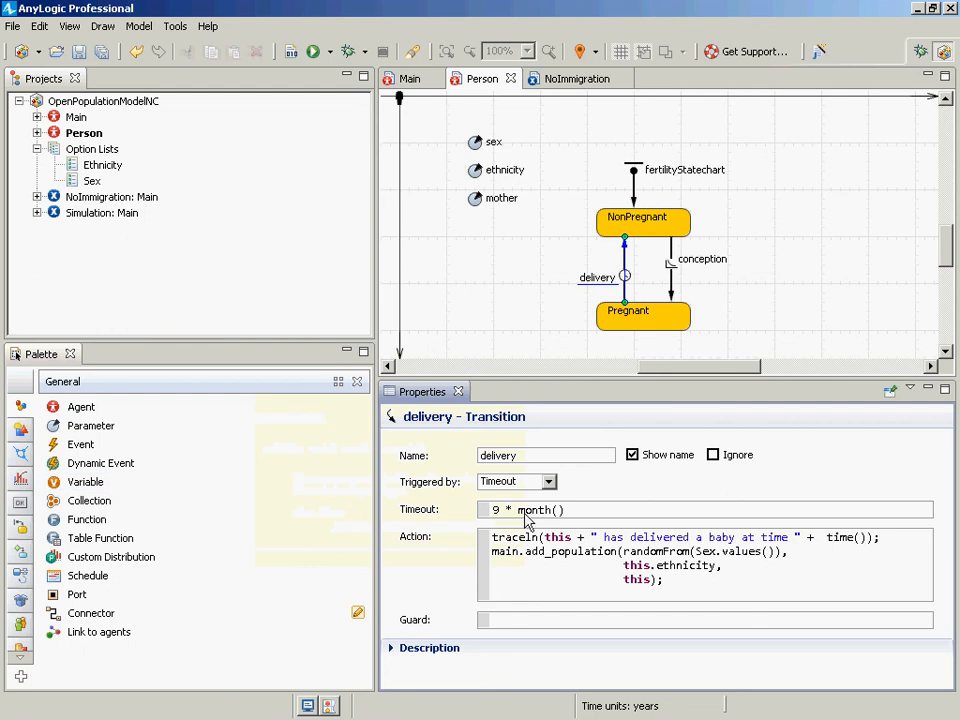
Step: Add main.applyNetwork(); as the last line of the delivery transition's action and save the model
{"action": "type", "text": "appl"}
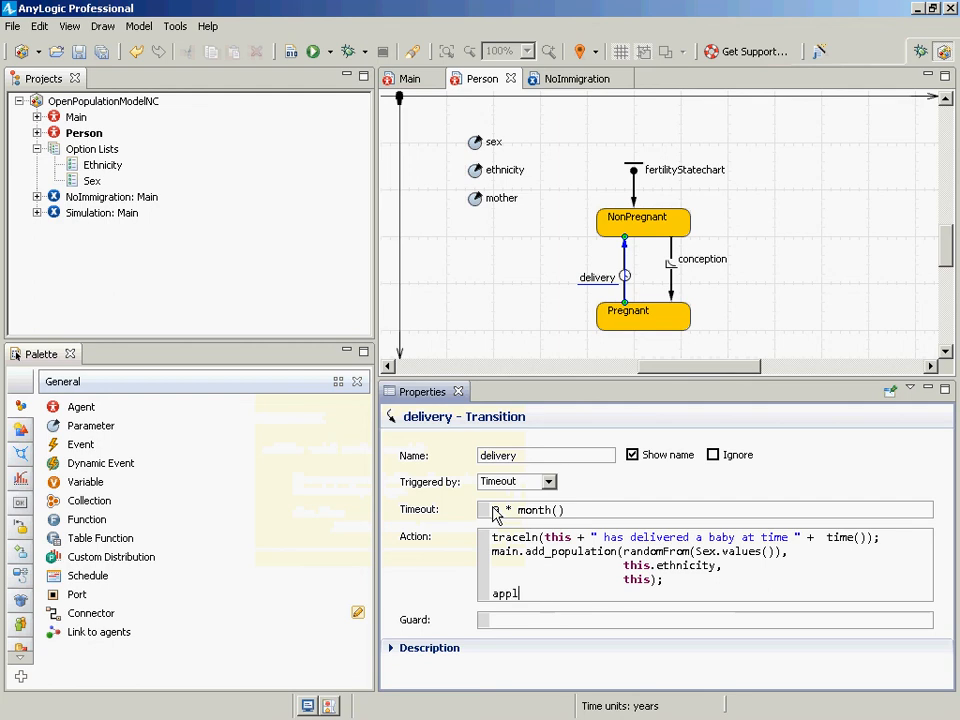
{"action": "key", "text": "BackSpace"}
{"action": "key", "text": "BackSpace"}
{"action": "type", "text": "main.apply"}
{"action": "key", "text": "ctrl+space"}
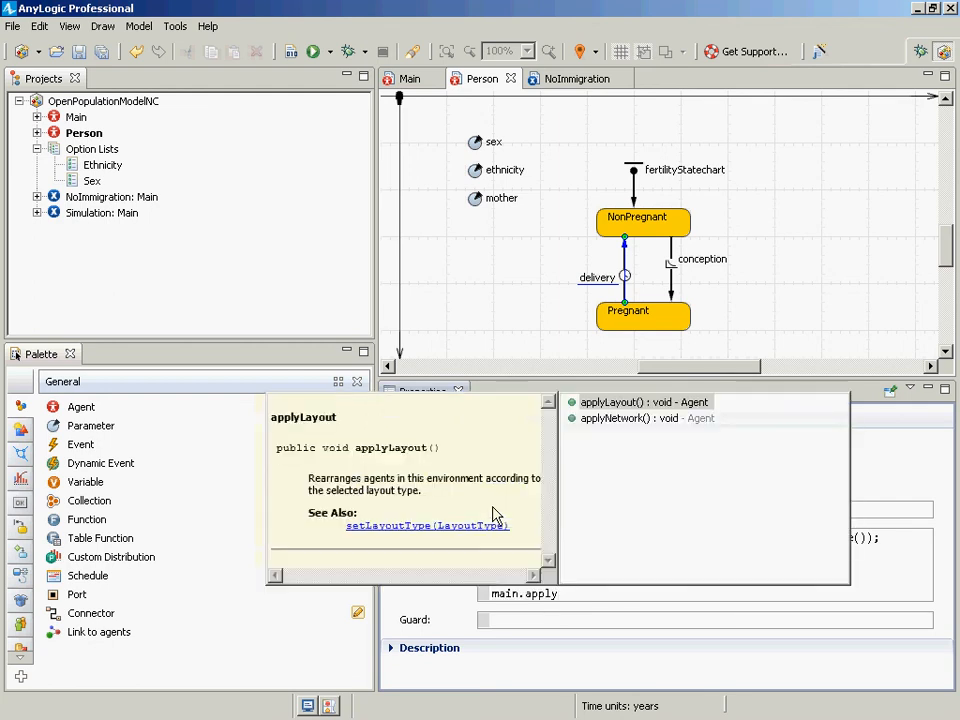
{"action": "key", "text": "Return"}
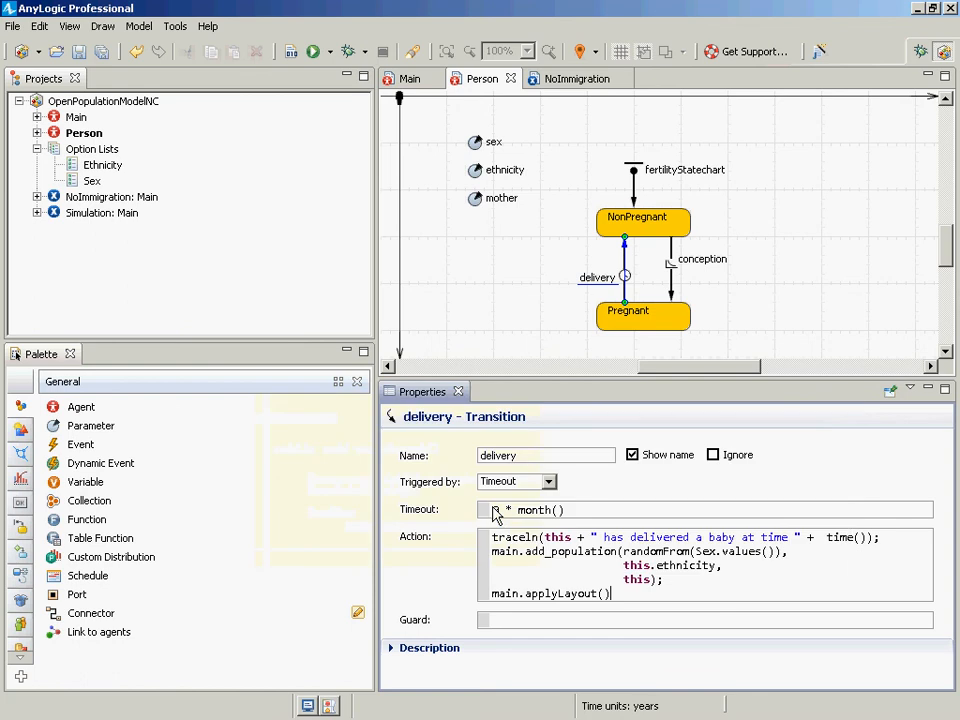
{"action": "key", "text": "BackSpace"}
{"action": "key", "text": "BackSpace"}
{"action": "key", "text": "BackSpace"}
{"action": "key", "text": "BackSpace"}
{"action": "key", "text": "BackSpace"}
{"action": "key", "text": "BackSpace"}
{"action": "key", "text": "BackSpace"}
{"action": "key", "text": "BackSpace"}
{"action": "key", "text": "BackSpace"}
{"action": "key", "text": "BackSpace"}
{"action": "key", "text": "BackSpace"}
{"action": "key", "text": "BackSpace"}
{"action": "key", "text": "BackSpace"}
{"action": "type", "text": "apply"}
{"action": "key", "text": "ctrl+space"}
{"action": "key", "text": "Down"}
{"action": "key", "text": "Return"}
{"action": "type", "text": ";"}
{"action": "key", "text": "shift+Left"}
{"action": "key", "text": "shift+Left"}
{"action": "key", "text": "shift+Left"}
{"action": "key", "text": "shift+Left"}
{"action": "key", "text": "shift+Left"}
{"action": "key", "text": "shift+Left"}
{"action": "key", "text": "shift+Left"}
{"action": "key", "text": "shift+Left"}
{"action": "key", "text": "shift+Left"}
{"action": "key", "text": "shift+Left"}
{"action": "key", "text": "shift+Left"}
{"action": "key", "text": "shift+Left"}
{"action": "key", "text": "shift+Left"}
{"action": "key", "text": "shift+Left"}
{"action": "key", "text": "shift+Left"}
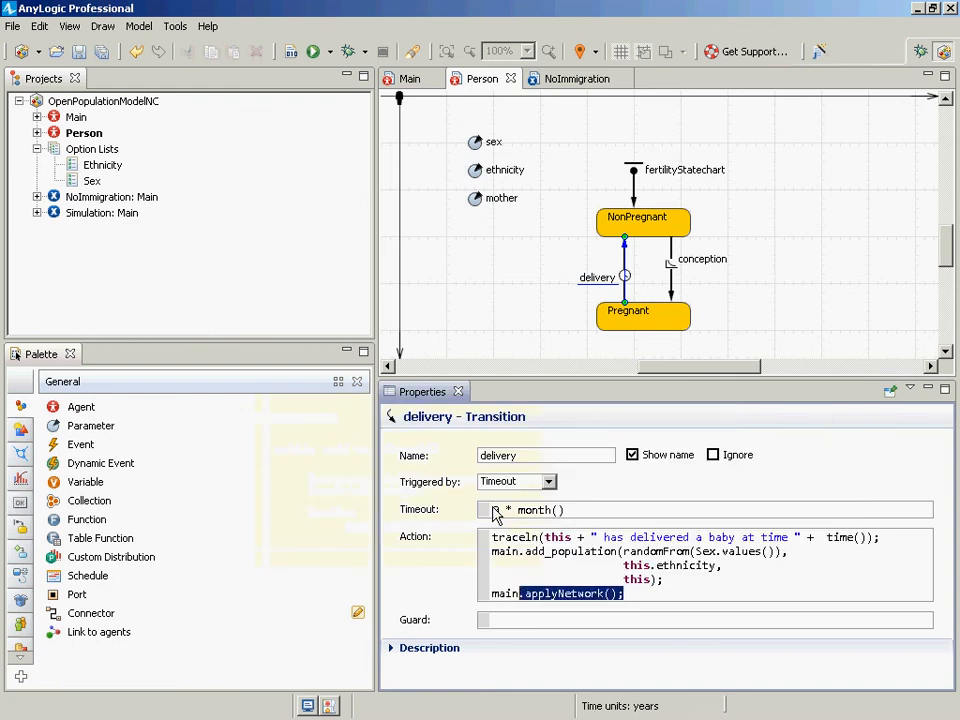
{"action": "key", "text": "shift+Left"}
{"action": "key", "text": "shift+Left"}
{"action": "key", "text": "shift+Left"}
{"action": "key", "text": "shift+Left"}
{"action": "key", "text": "Left"}
{"action": "key", "text": "ctrl+s"}
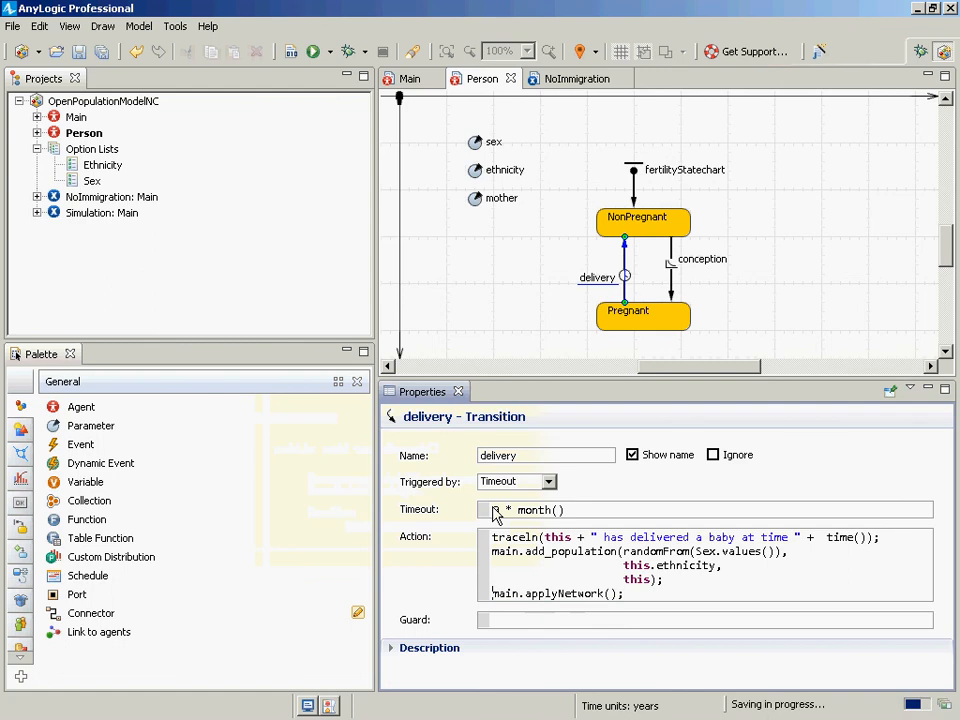
{"action": "key", "text": "shift+Right"}
{"action": "key", "text": "shift+Right"}
{"action": "key", "text": "shift+Right"}
{"action": "key", "text": "shift+Right"}
{"action": "key", "text": "shift+Right"}
{"action": "key", "text": "shift+Right"}
{"action": "key", "text": "shift+Right"}
{"action": "key", "text": "shift+Right"}
{"action": "key", "text": "shift+Right"}
{"action": "key", "text": "shift+Right"}
{"action": "key", "text": "shift+Right"}
{"action": "key", "text": "shift+Right"}
{"action": "key", "text": "shift+Right"}
{"action": "key", "text": "shift+Right"}
{"action": "key", "text": "shift+Right"}
{"action": "key", "text": "shift+Right"}
{"action": "key", "text": "shift+Right"}
{"action": "key", "text": "shift+Right"}
{"action": "key", "text": "shift+Right"}
{"action": "key", "text": "shift+Right"}
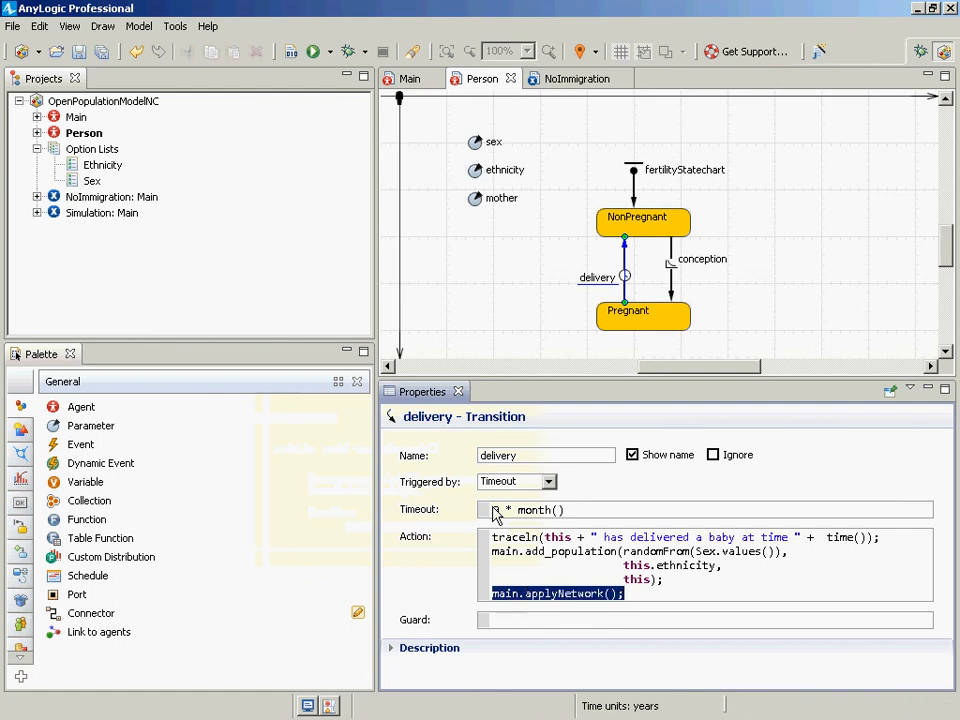
{"action": "key", "text": "ctrl+s"}
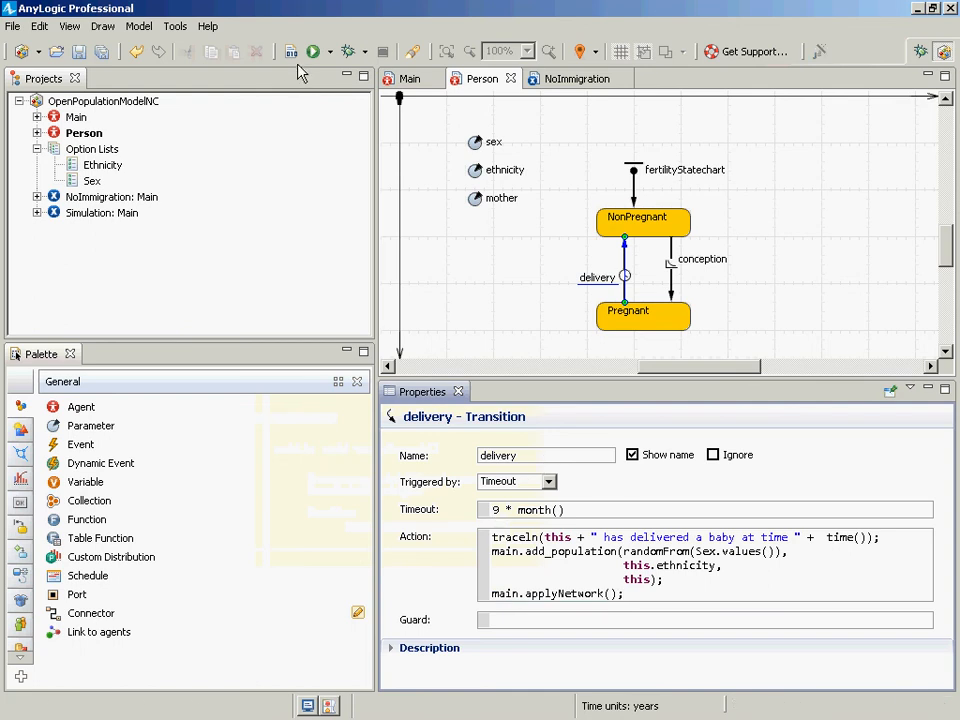
Step: Run the NoImmigration experiment and speed the simulation up to x5
{"action": "left_click", "coordinate": [93, 199]}
{"action": "right_click", "coordinate": [93, 199]}
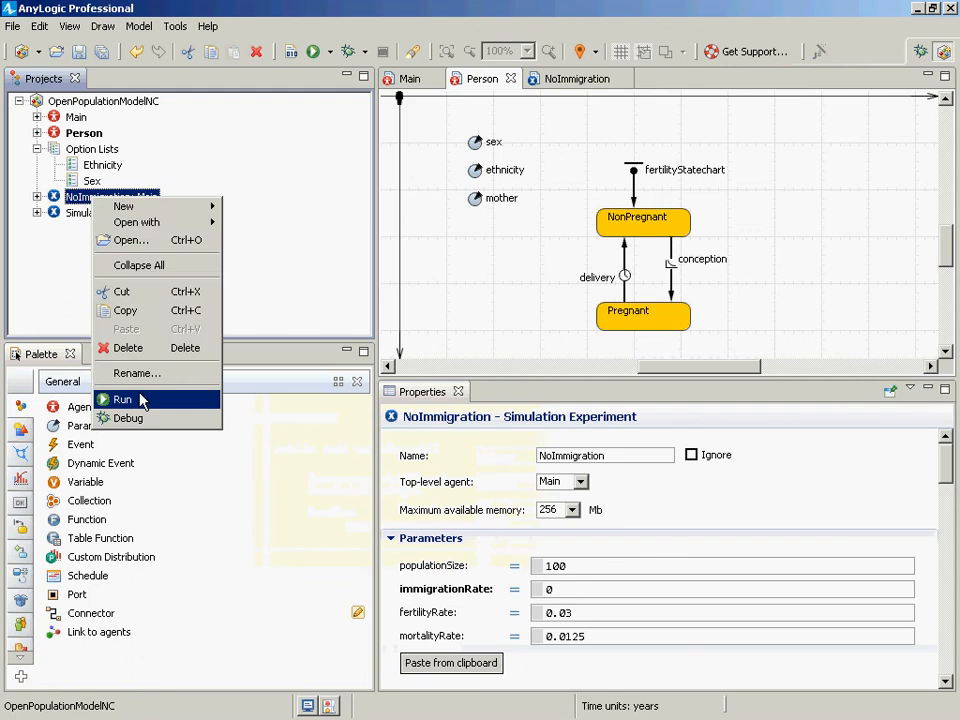
{"action": "left_click", "coordinate": [140, 396]}
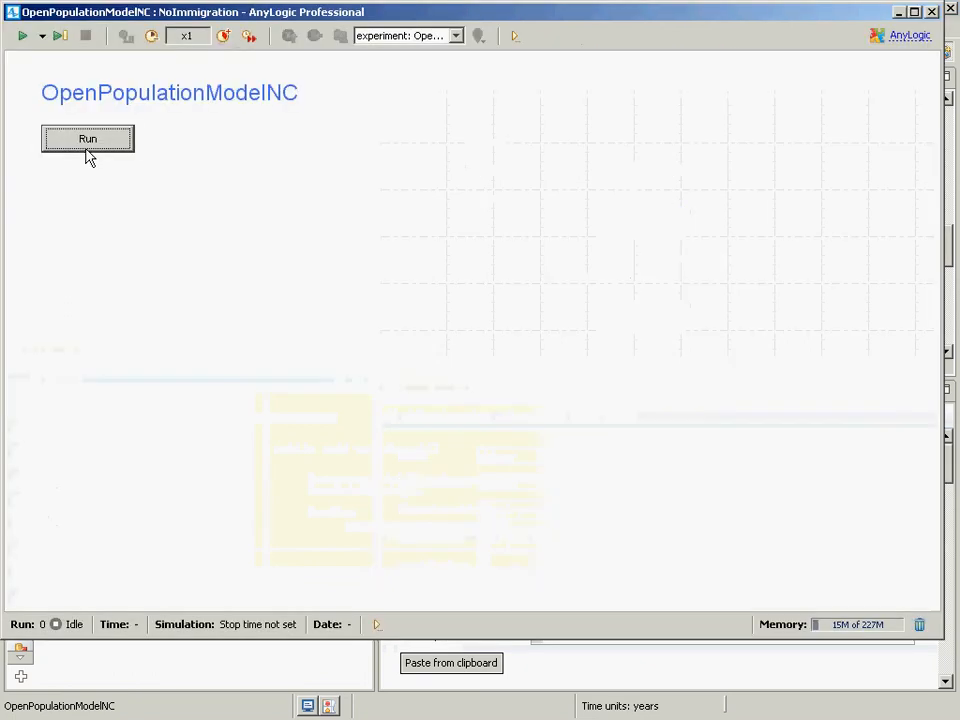
{"action": "left_click", "coordinate": [86, 146]}
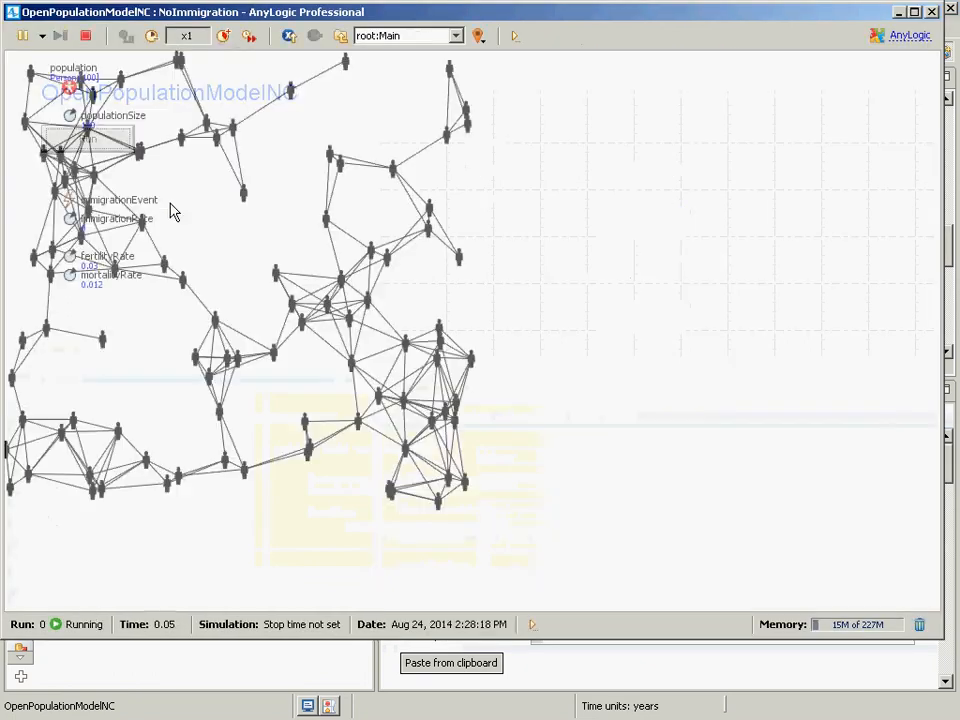
{"action": "left_click", "coordinate": [223, 35]}
{"action": "left_click", "coordinate": [223, 35]}
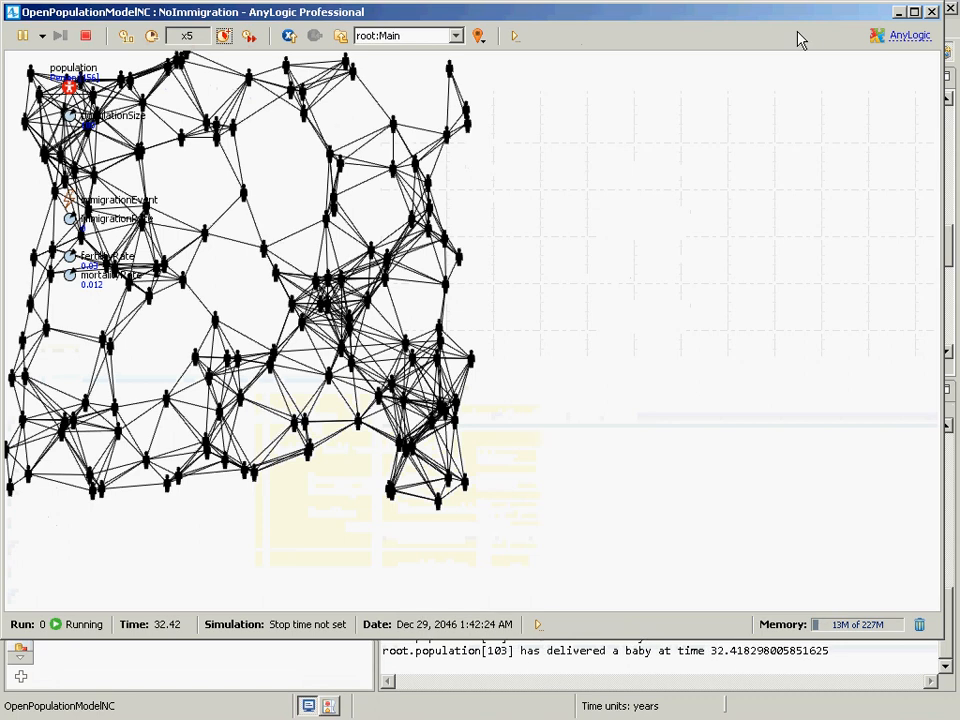
Step: Inspect the mother parameter of person 292 in the running population, and close the simulation window
{"action": "left_click", "coordinate": [455, 35]}
{"action": "left_click", "coordinate": [436, 68]}
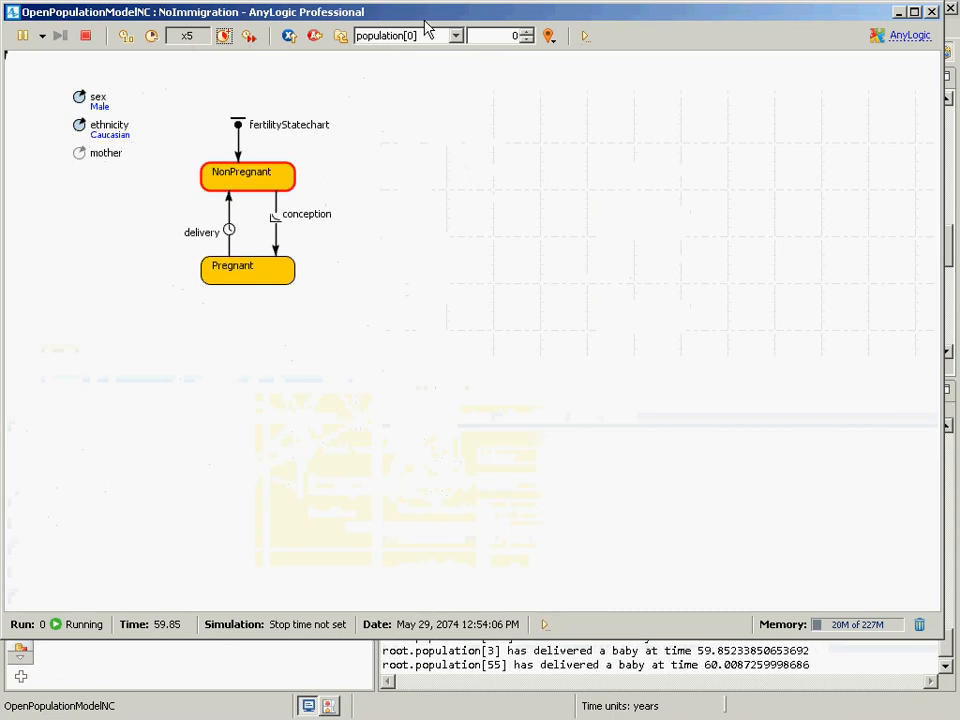
{"action": "left_click", "coordinate": [340, 36]}
{"action": "left_click", "coordinate": [457, 38]}
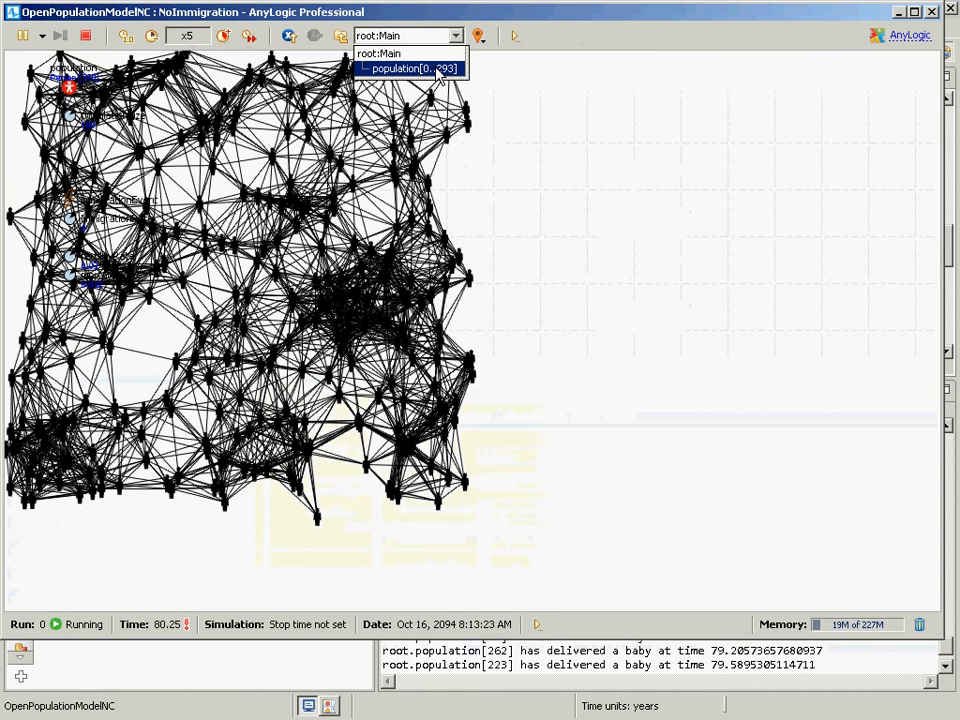
{"action": "left_click", "coordinate": [420, 68]}
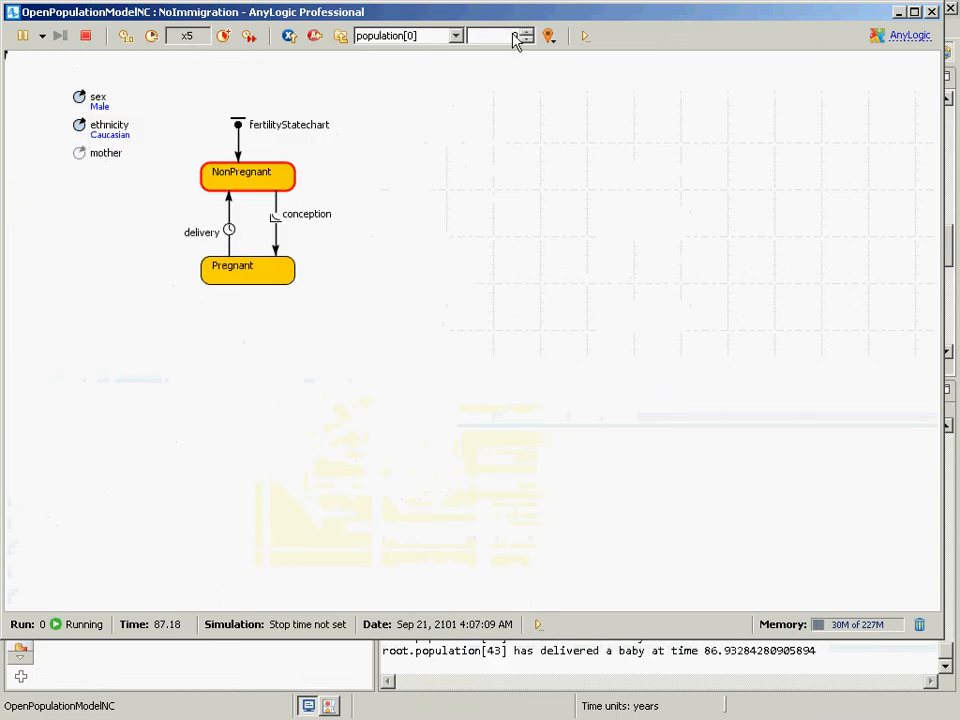
{"action": "left_click_drag", "start_coordinate": [512, 34], "coordinate": [550, 32]}
{"action": "type", "text": "292"}
{"action": "left_click", "coordinate": [553, 34]}
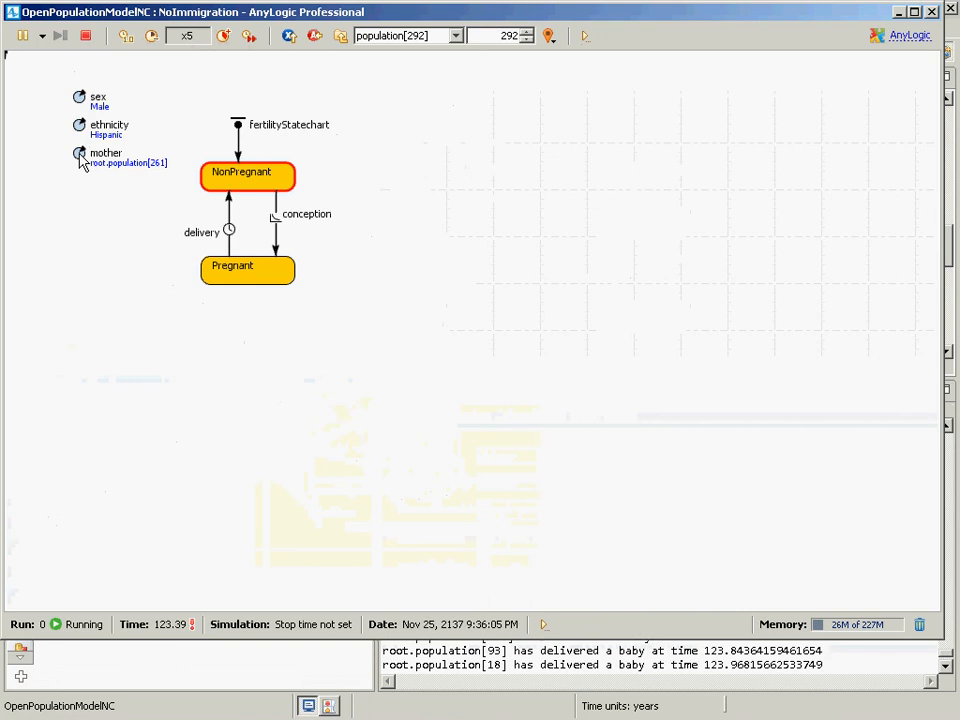
{"action": "left_click", "coordinate": [931, 11]}
Step: Reopen the Person agent's delivery transition, add an empty line below main.applyNetwork(); in its action and save the model
{"action": "left_click", "coordinate": [100, 197]}
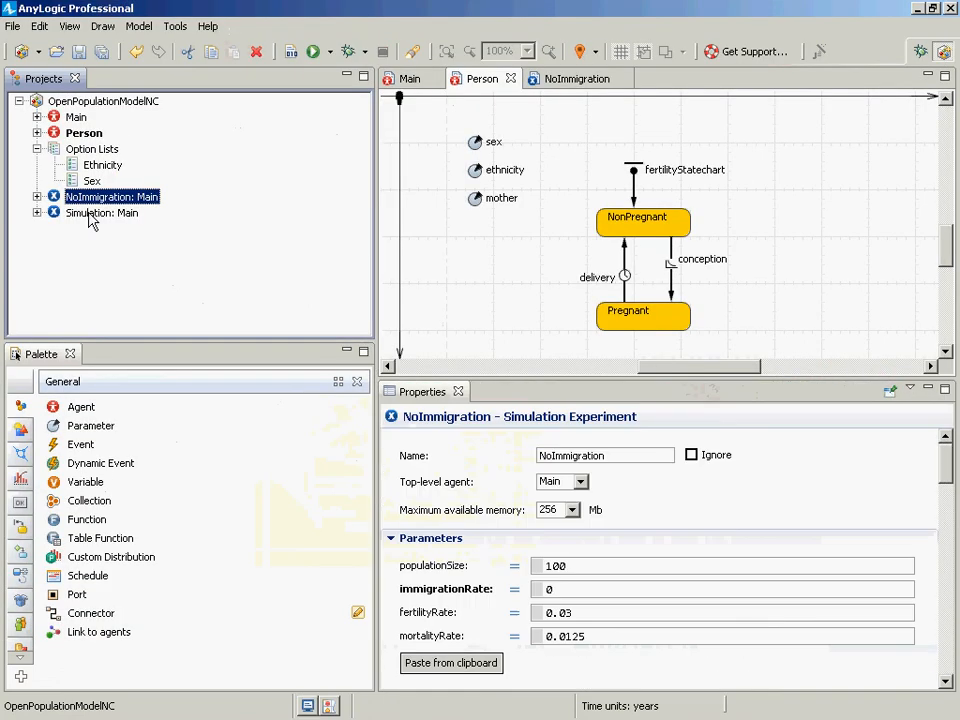
{"action": "left_click", "coordinate": [84, 133]}
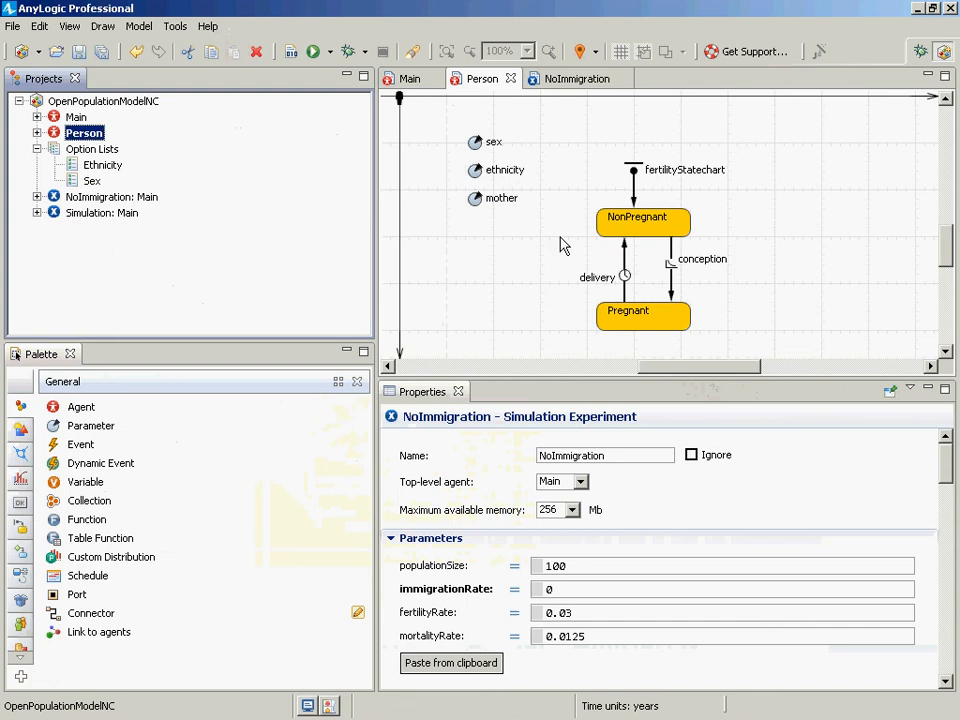
{"action": "left_click", "coordinate": [625, 277]}
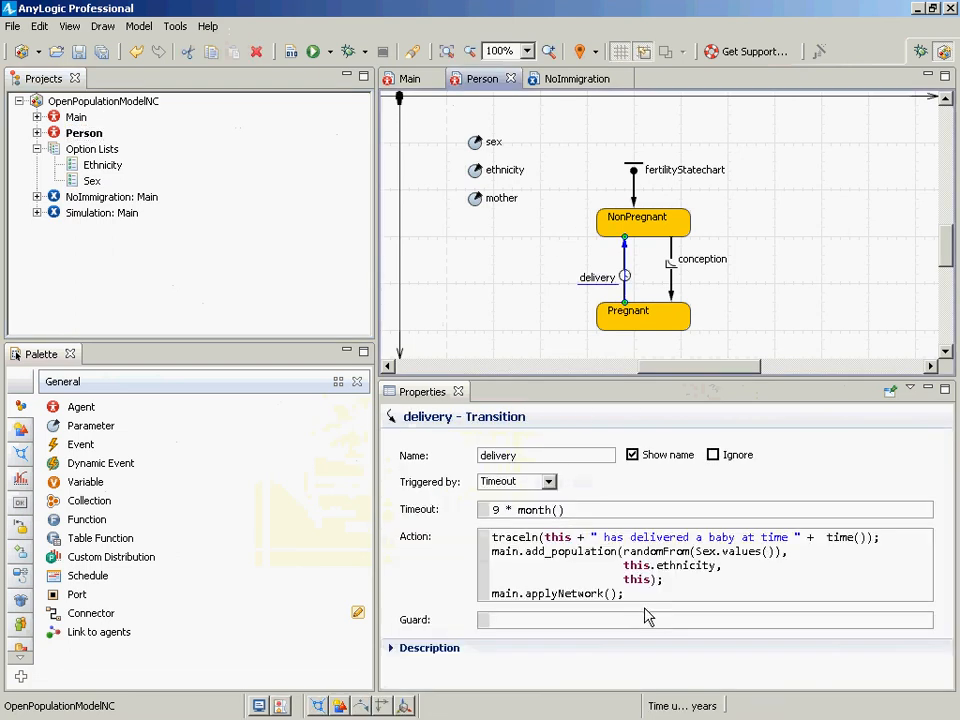
{"action": "double_click", "coordinate": [642, 580]}
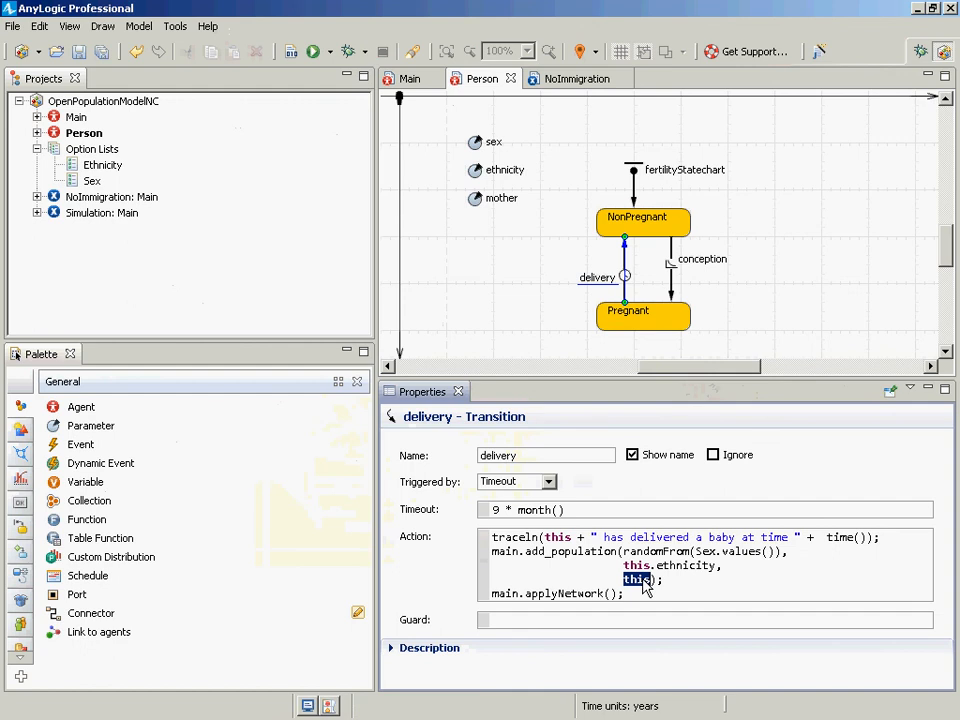
{"action": "key", "text": "ctrl+s"}
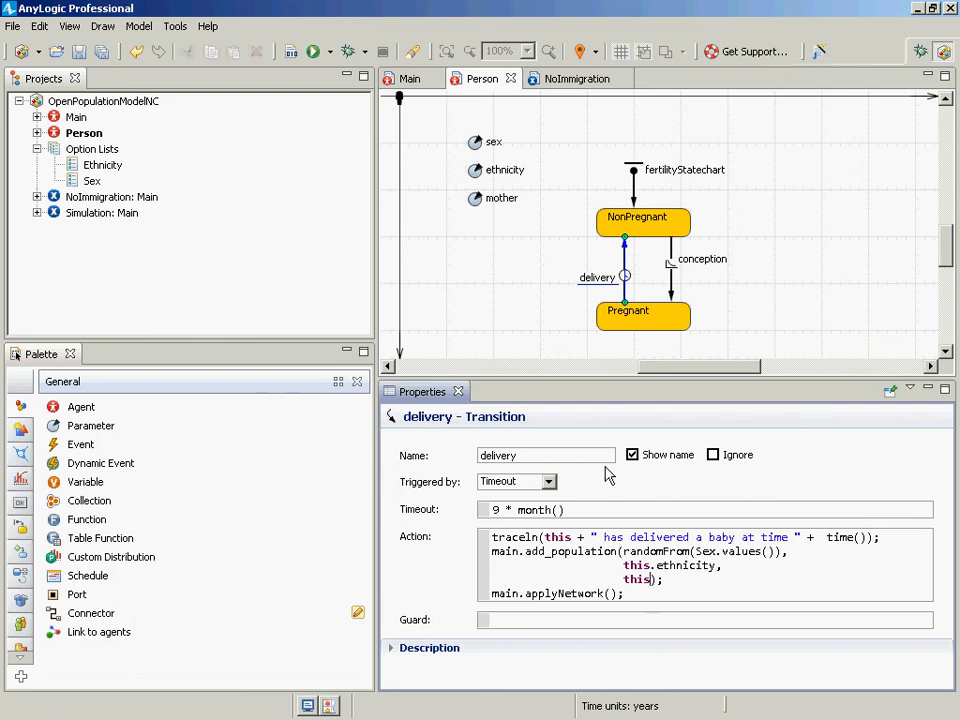
{"action": "left_click", "coordinate": [639, 603]}
{"action": "key", "text": "Return"}
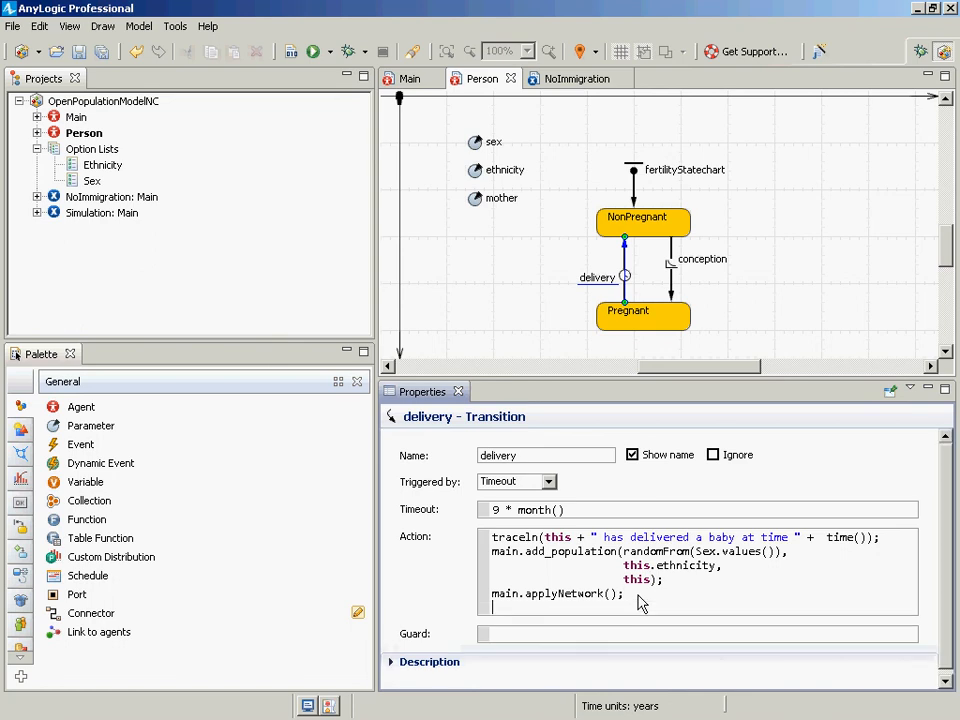
{"action": "key", "text": "ctrl+s"}
Step: Look up the code-completion help for the add_population variant taking sex, ethnicity and mother, to check what it returns
{"action": "key", "text": "Right"}
{"action": "key", "text": "Right"}
{"action": "key", "text": "Right"}
{"action": "key", "text": "Right"}
{"action": "key", "text": "Right"}
{"action": "key", "text": "Right"}
{"action": "key", "text": "Right"}
{"action": "key", "text": "Right"}
{"action": "key", "text": "Right"}
{"action": "key", "text": "Right"}
{"action": "key", "text": "Right"}
{"action": "key", "text": "Right"}
{"action": "key", "text": "Right"}
{"action": "key", "text": "Right"}
{"action": "key", "text": "Right"}
{"action": "key", "text": "Right"}
{"action": "key", "text": "Right"}
{"action": "key", "text": "Right"}
{"action": "key", "text": "Right"}
{"action": "key", "text": "ctrl+space"}
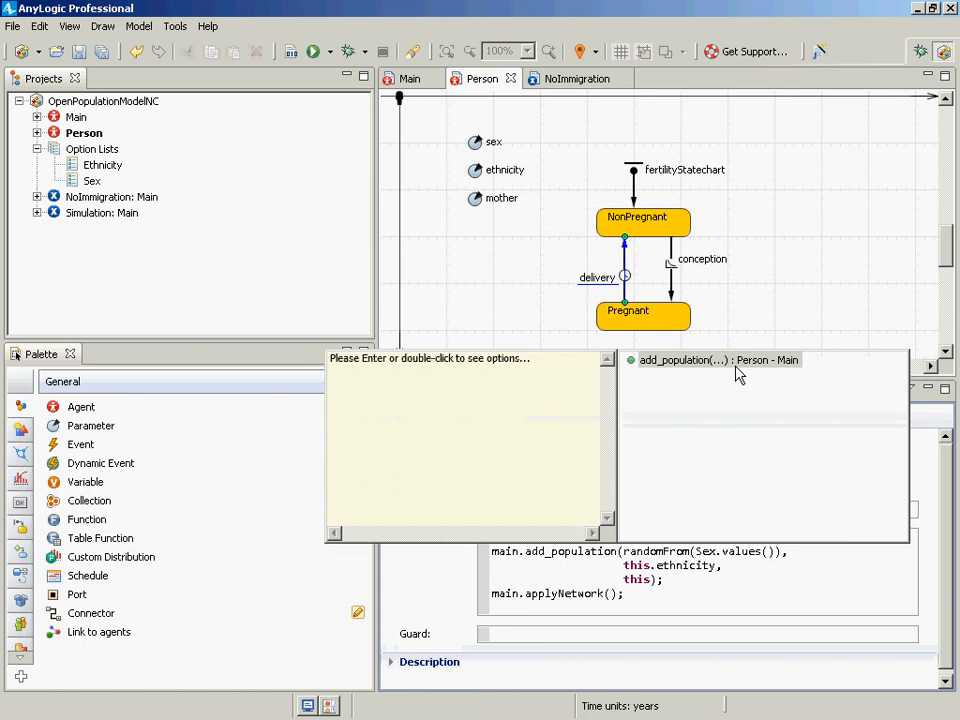
{"action": "left_click", "coordinate": [738, 364]}
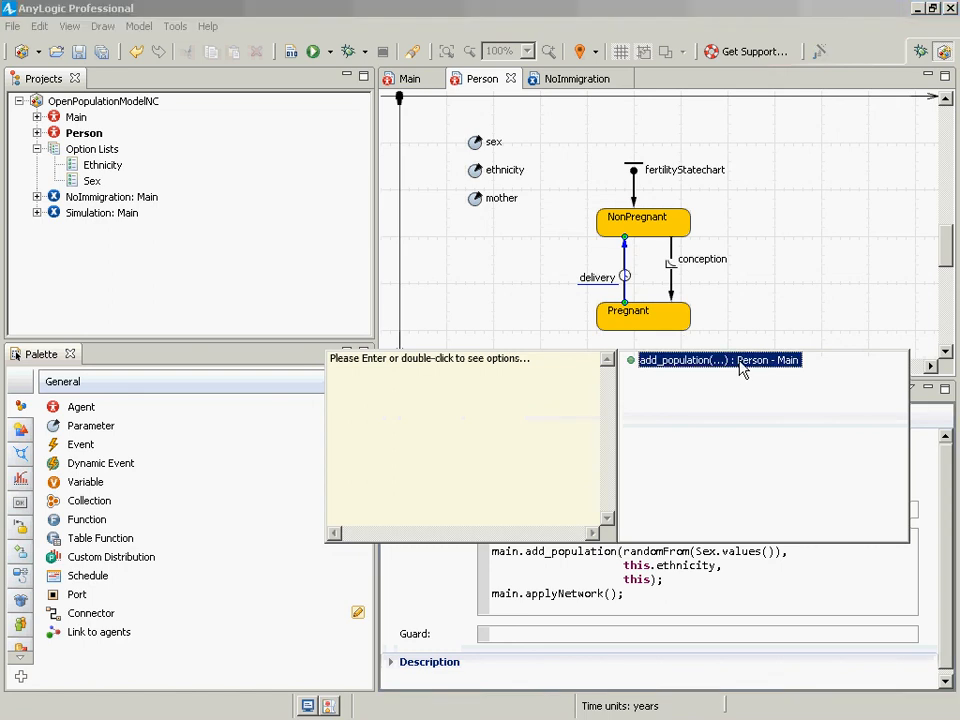
{"action": "double_click", "coordinate": [740, 361]}
{"action": "left_click", "coordinate": [740, 376]}
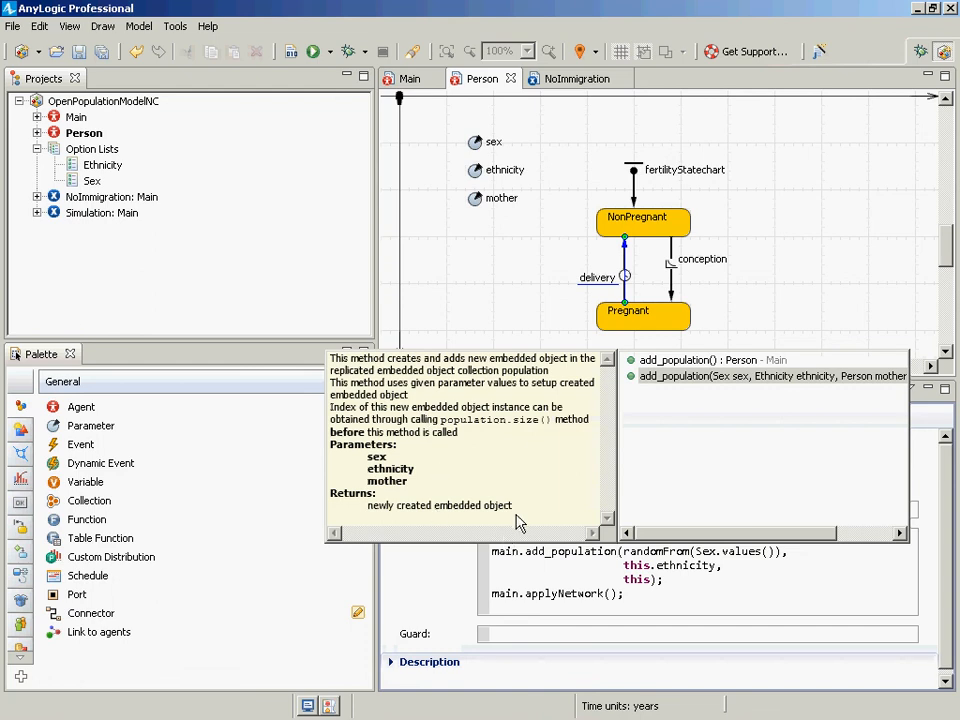
{"action": "left_click_drag", "start_coordinate": [514, 508], "coordinate": [382, 513]}
{"action": "key", "text": "Escape"}
{"action": "key", "text": "Escape"}
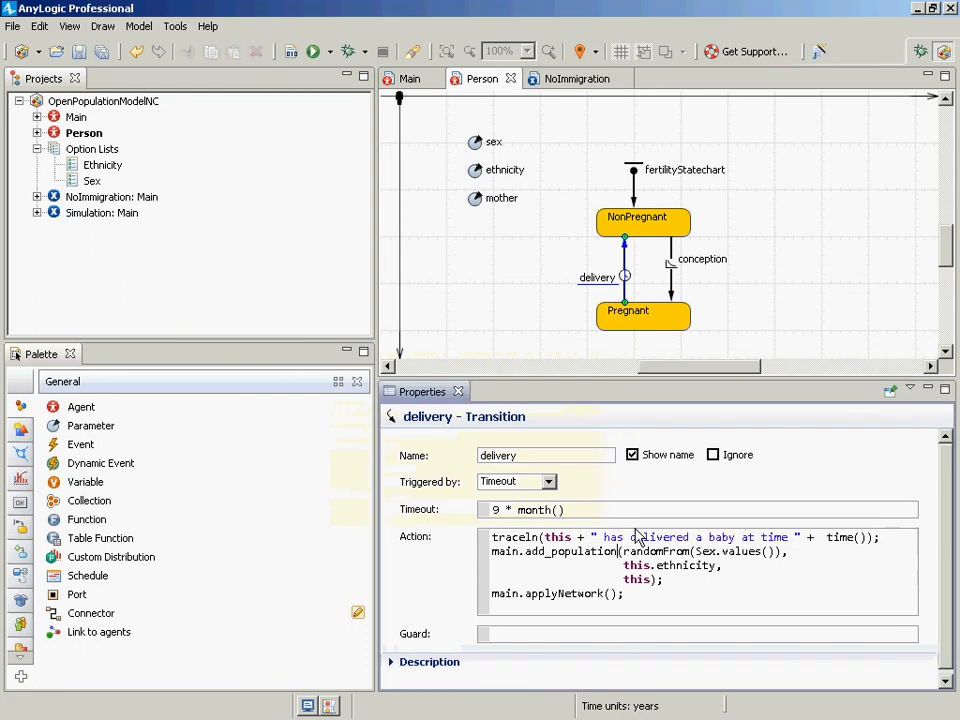
Step: Store the result of the add_population call in a local variable by prefixing it with "Person baby ="
{"action": "left_click", "coordinate": [656, 580]}
{"action": "key", "text": "End"}
{"action": "key", "text": "Up"}
{"action": "key", "text": "Up"}
{"action": "key", "text": "Home"}
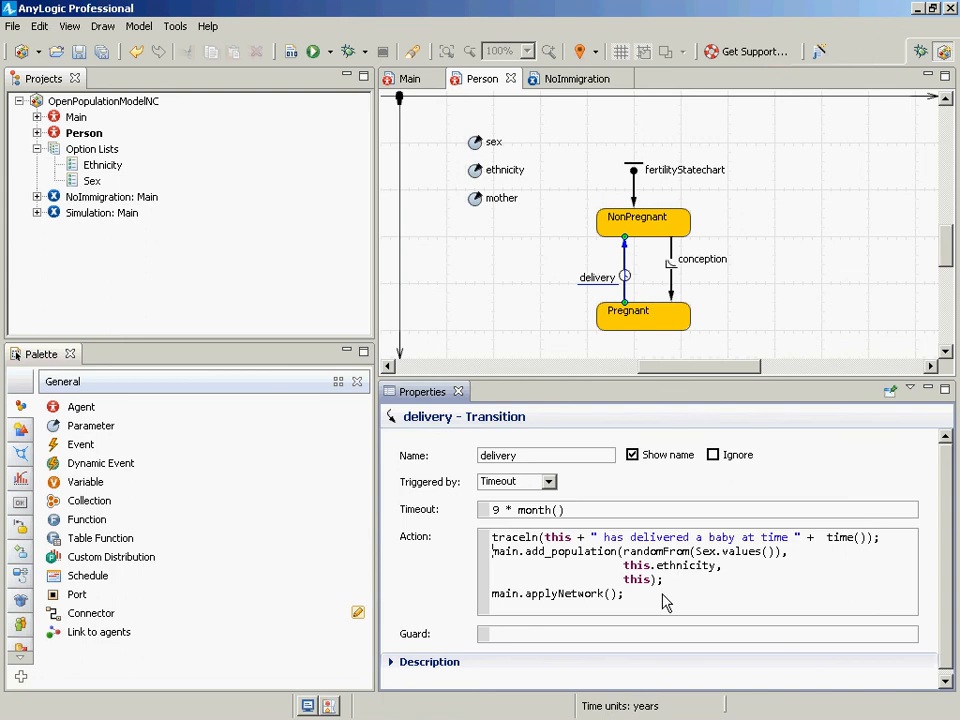
{"action": "type", "text": "Person"}
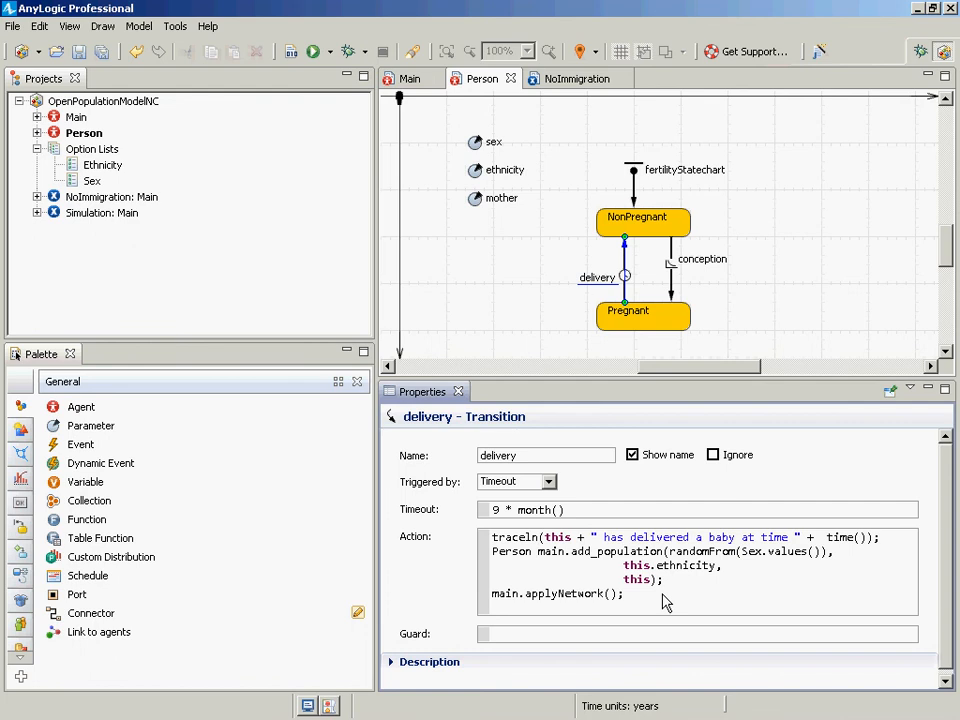
{"action": "type", "text": " baby ="}
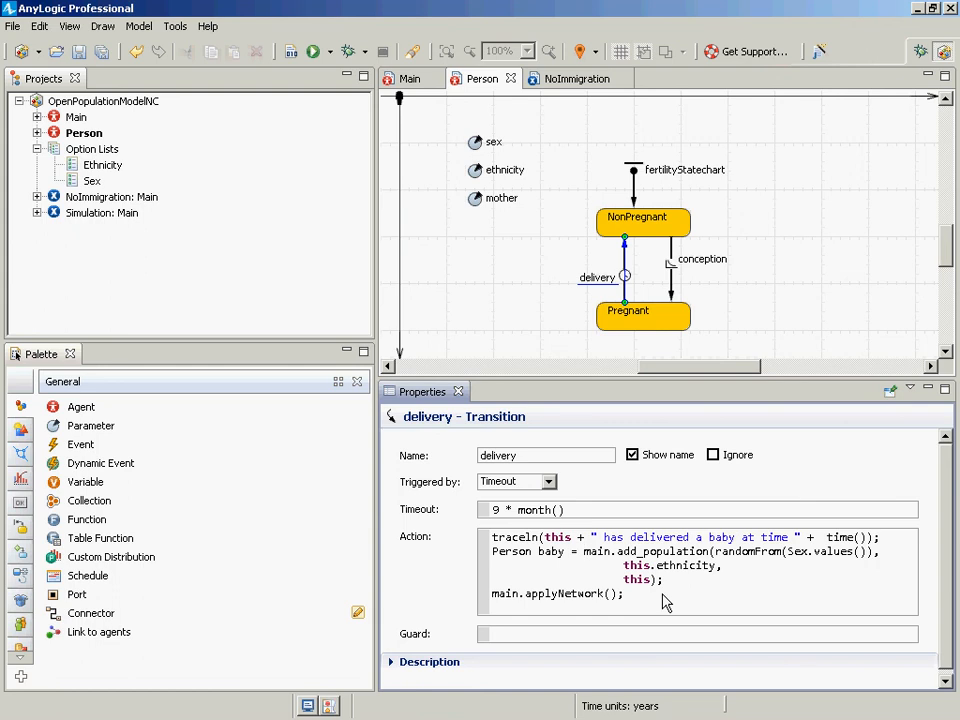
Step: Realign the this.ethnicity and this arguments beneath randomFrom in the add_population call
{"action": "key", "text": "Down"}
{"action": "key", "text": "Right"}
{"action": "key", "text": "Right"}
{"action": "key", "text": "Right"}
{"action": "key", "text": "Right"}
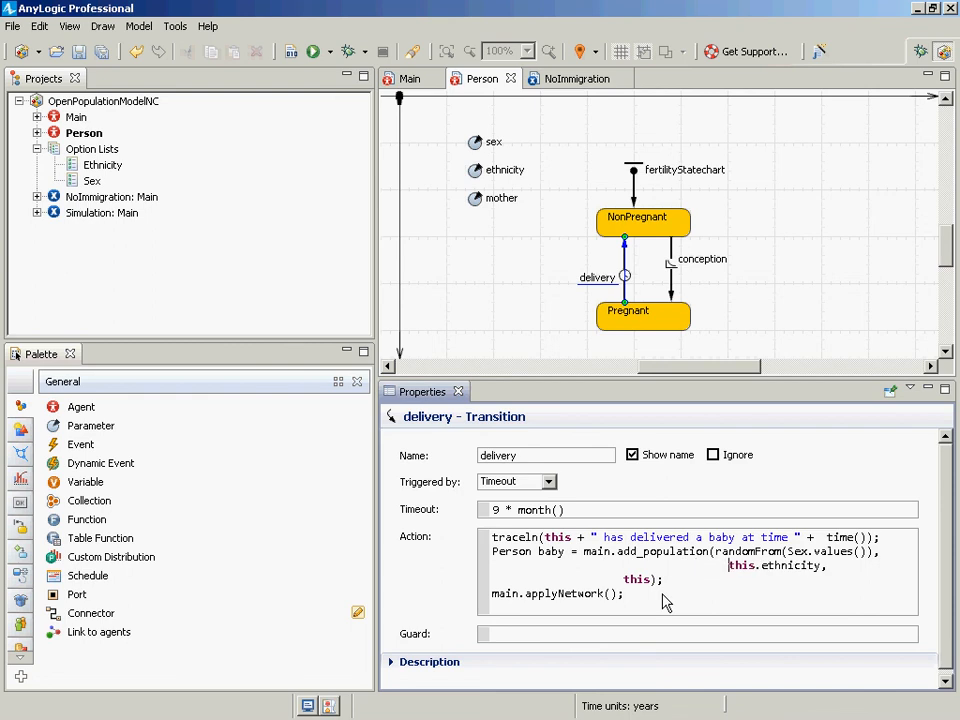
{"action": "key", "text": "BackSpace"}
{"action": "key", "text": "BackSpace"}
{"action": "key", "text": "Down"}
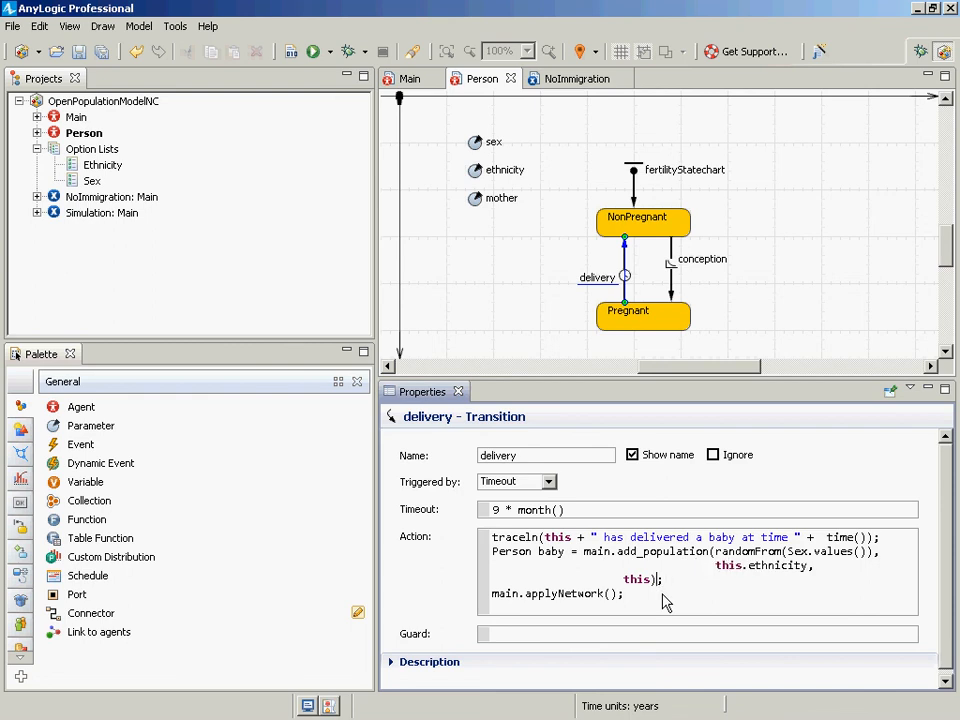
{"action": "key", "text": "Home"}
{"action": "key", "text": "BackSpace"}
{"action": "key", "text": "BackSpace"}
{"action": "key", "text": "BackSpace"}
Step: Copy the three-line Person baby = main.add_population statement and paste it into the untitled Notepad document
{"action": "key", "text": "Down"}
{"action": "key", "text": "Return"}
{"action": "key", "text": "Up"}
{"action": "key", "text": "shift+Up"}
{"action": "key", "text": "shift+Up"}
{"action": "key", "text": "shift+Up"}
{"action": "key", "text": "ctrl+c"}
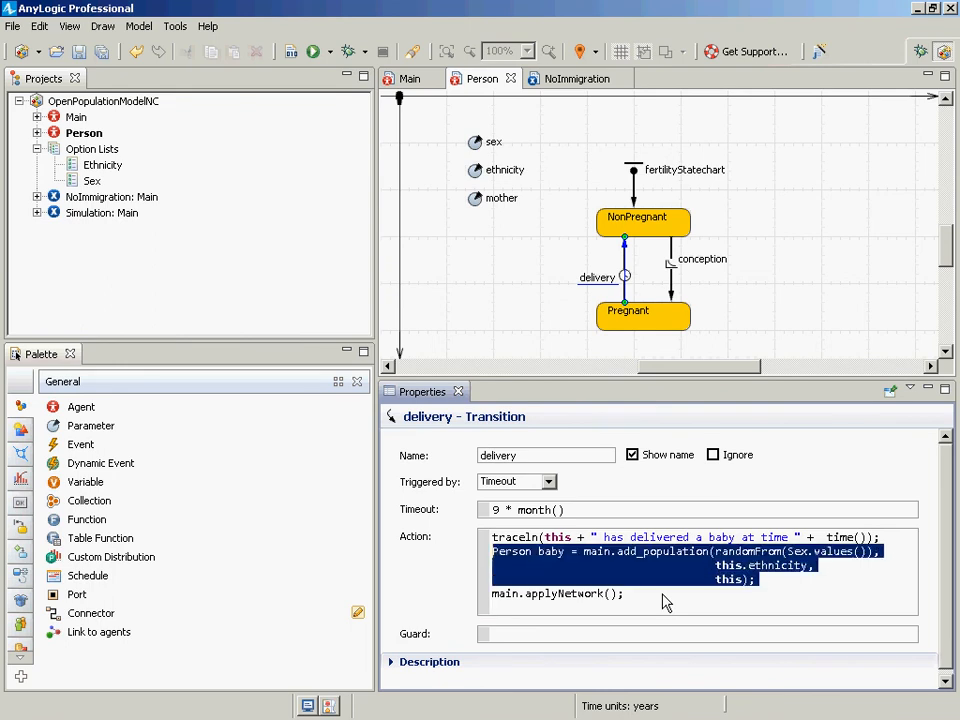
{"action": "key", "text": "alt+Tab"}
{"action": "key", "text": "alt+Tab"}
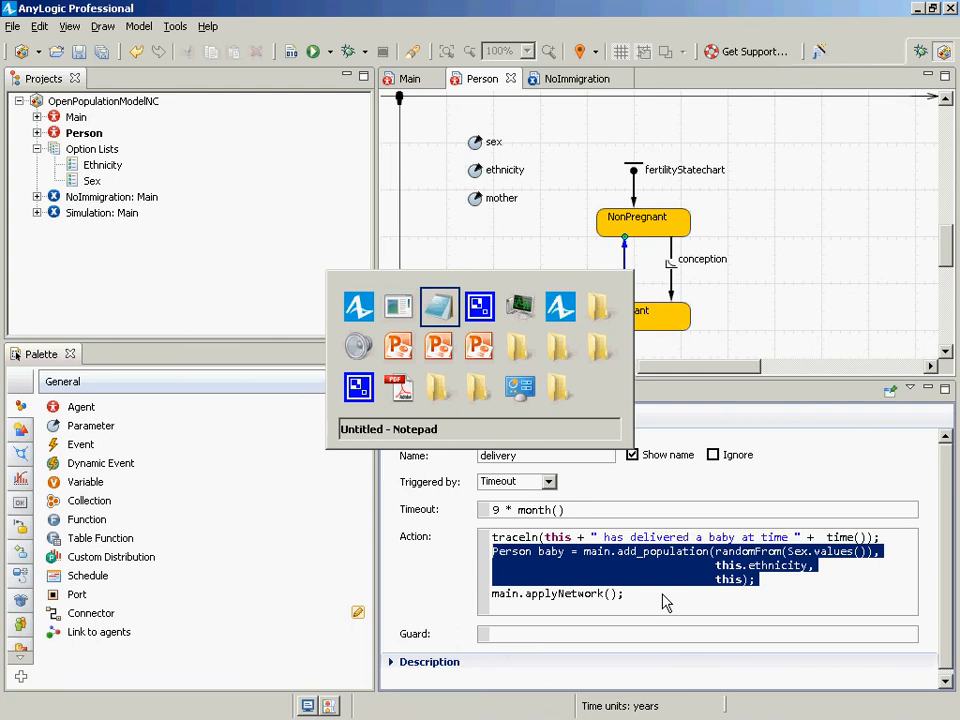
{"action": "key", "text": "ctrl+v"}
Step: Replace the indentation in front of this.ethnicity in the pasted statement with five tabs
{"action": "key", "text": "Up"}
{"action": "key", "text": "Up"}
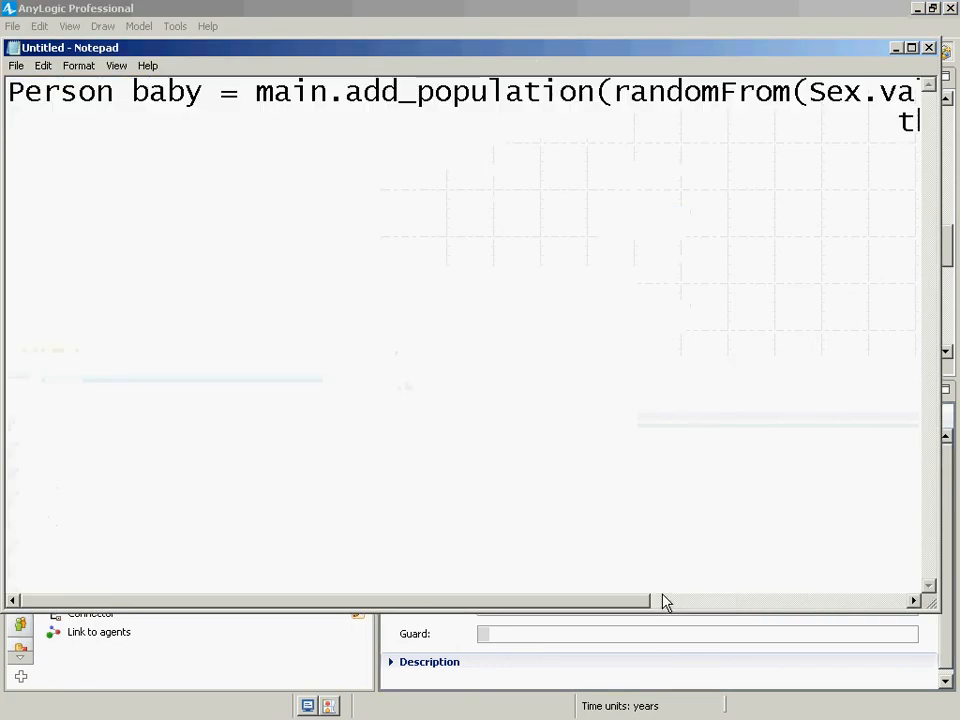
{"action": "key", "text": "shift+End"}
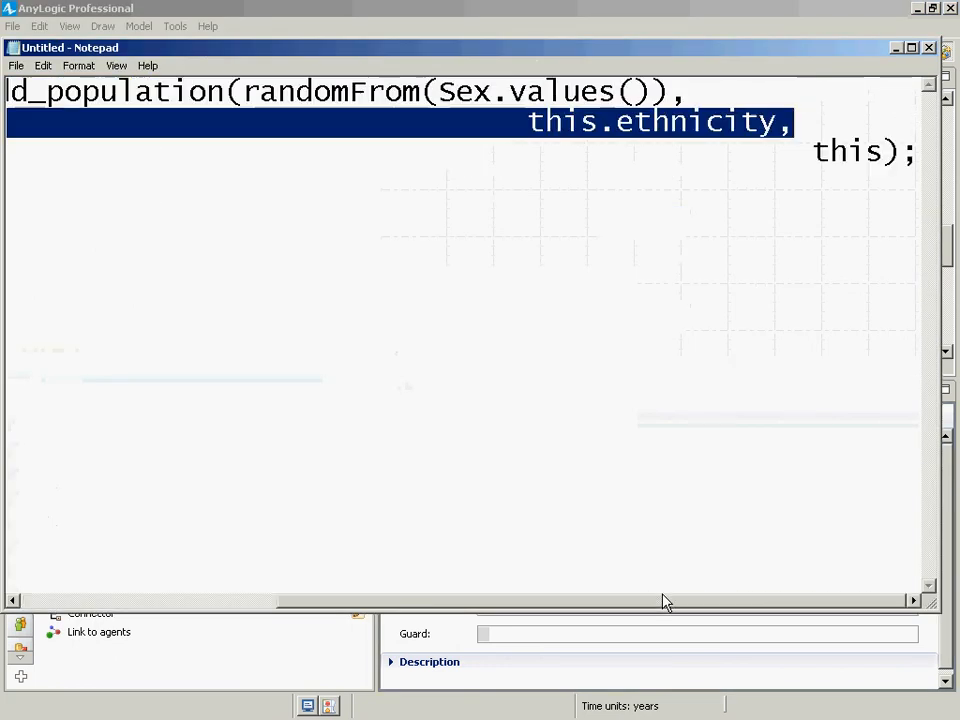
{"action": "key", "text": "ctrl+shift+Left"}
{"action": "key", "text": "Delete"}
{"action": "key", "text": "Tab"}
{"action": "key", "text": "Tab"}
{"action": "key", "text": "Tab"}
{"action": "key", "text": "Tab"}
{"action": "key", "text": "Tab"}
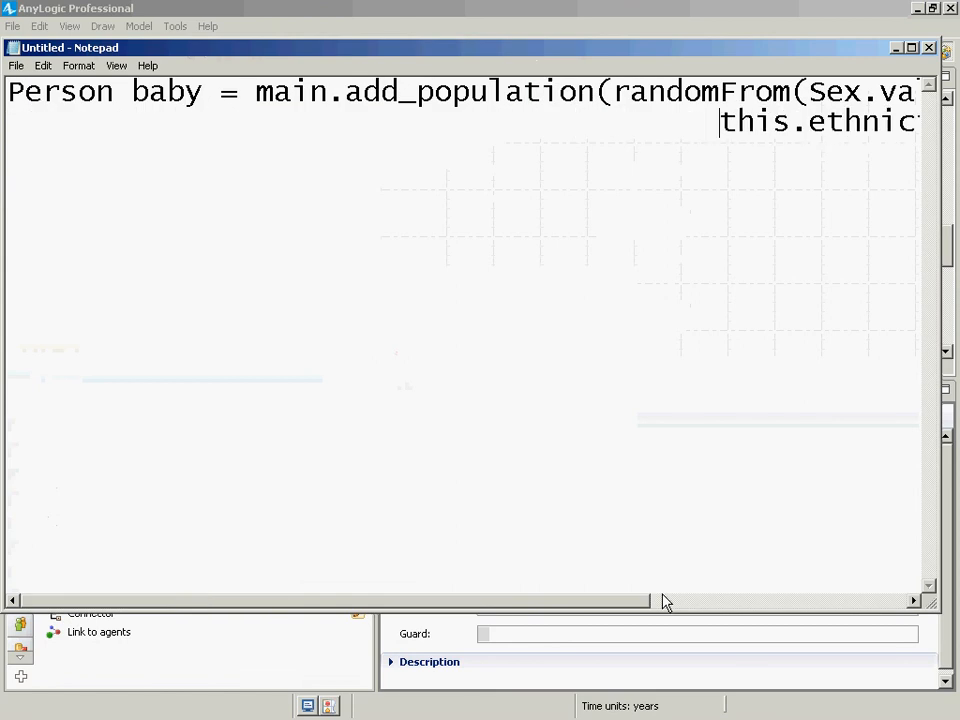
Step: Trim the indentation of this.ethnicity and this so both align beneath randomFrom
{"action": "key", "text": "BackSpace"}
{"action": "key", "text": "Down"}
{"action": "key", "text": "shift+End"}
{"action": "key", "text": "ctrl+shift+Left"}
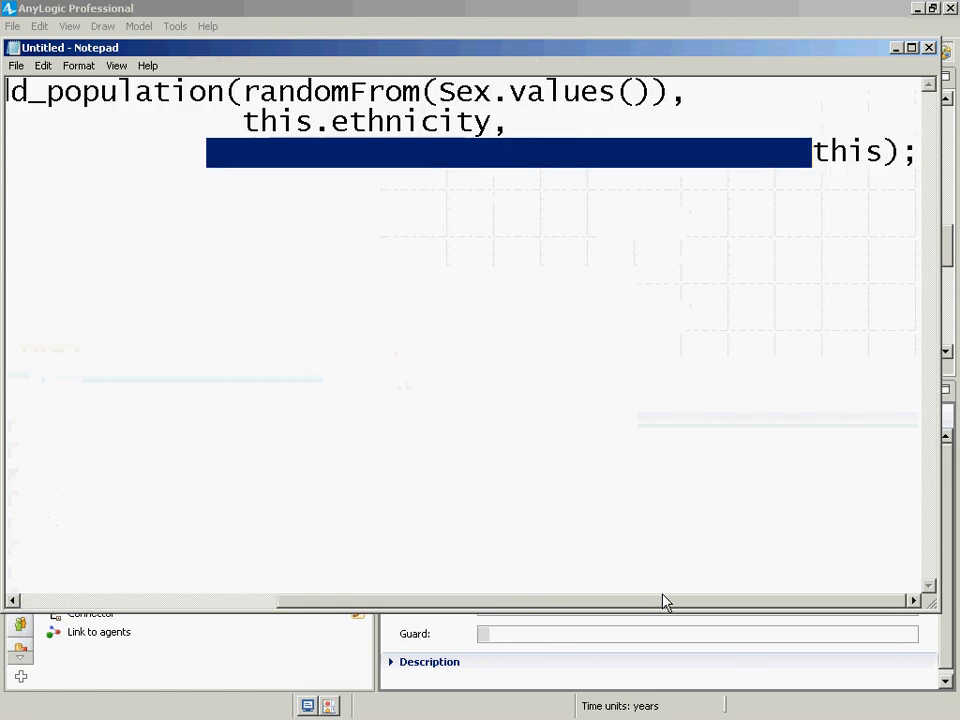
{"action": "key", "text": "Delete"}
{"action": "key", "text": "Down"}
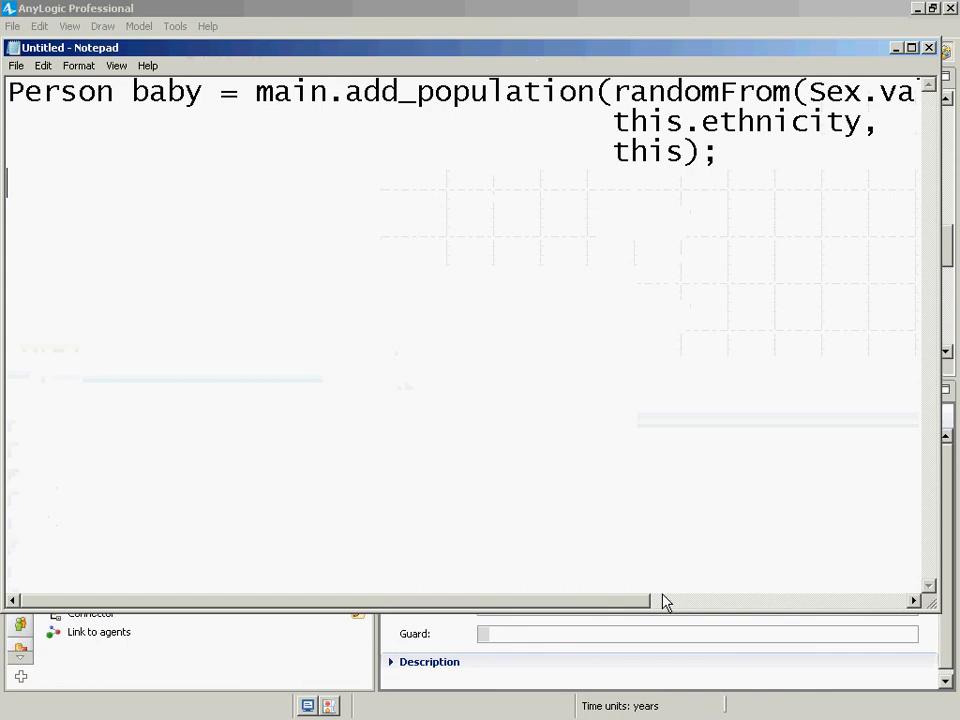
Step: Switch back to AnyLogic and examine the baby declaration and the statements that follow it in the delivery action
{"action": "key", "text": "alt+Tab"}
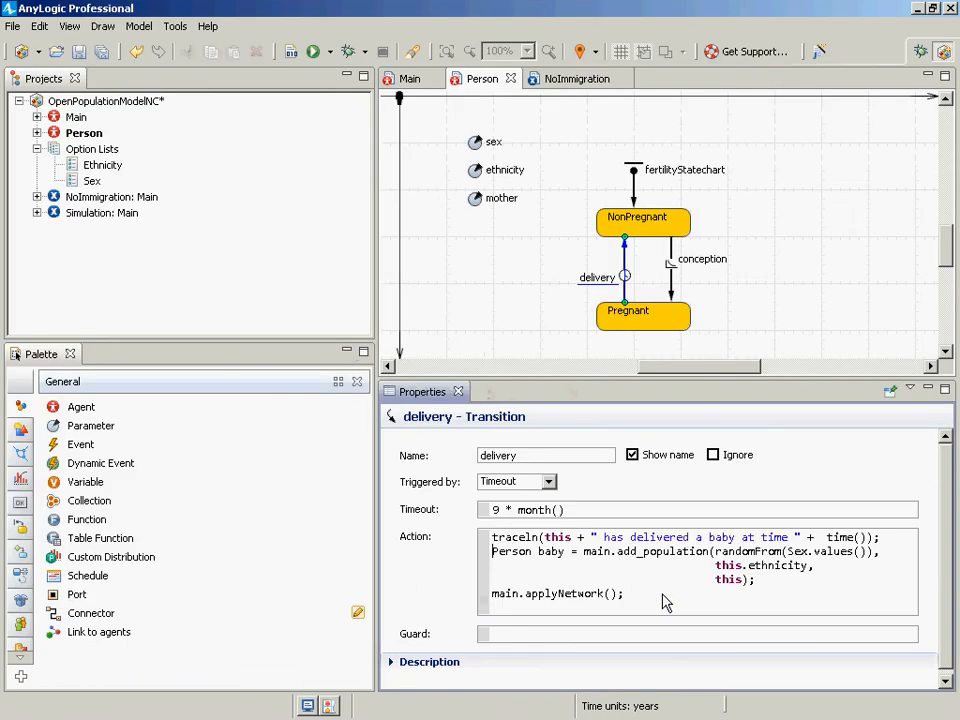
{"action": "key", "text": "ctrl+shift+Right"}
{"action": "key", "text": "ctrl+shift+Right"}
{"action": "key", "text": "ctrl+shift+Right"}
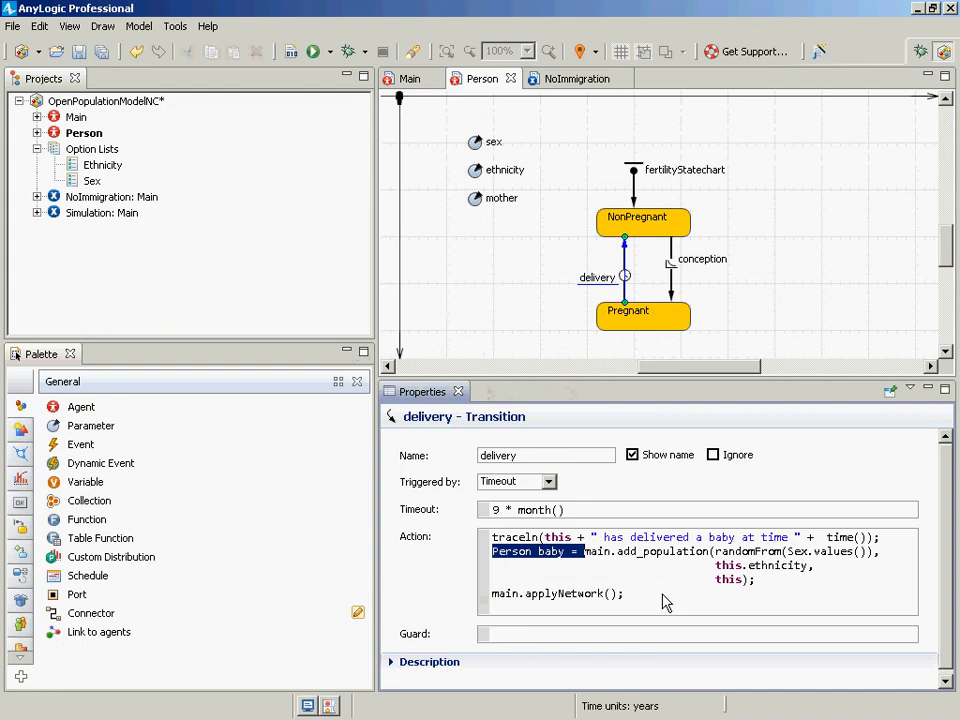
{"action": "key", "text": "Right"}
{"action": "key", "text": "ctrl+shift+Right"}
{"action": "key", "text": "ctrl+shift+Right"}
{"action": "key", "text": "ctrl+shift+Right"}
{"action": "key", "text": "ctrl+Left"}
{"action": "key", "text": "ctrl+Left"}
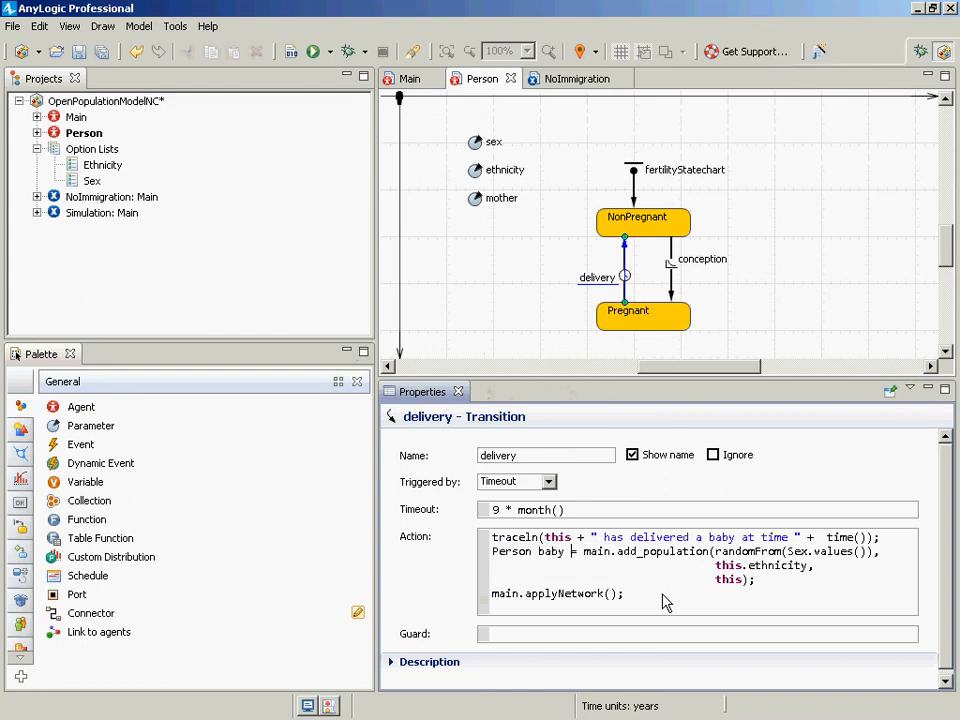
{"action": "key", "text": "ctrl+Left"}
{"action": "key", "text": "ctrl+Left"}
{"action": "key", "text": "ctrl+Left"}
{"action": "key", "text": "ctrl+Right"}
{"action": "key", "text": "ctrl+Right"}
{"action": "key", "text": "ctrl+Right"}
{"action": "key", "text": "Down"}
{"action": "key", "text": "Down"}
{"action": "key", "text": "Down"}
{"action": "key", "text": "Down"}
Step: Move the traceln statement from the start of the delivery action to its end, after main.applyNetwork();
{"action": "key", "text": "Up"}
{"action": "key", "text": "Up"}
{"action": "key", "text": "Up"}
{"action": "key", "text": "Up"}
{"action": "key", "text": "Home"}
{"action": "key", "text": "shift+End"}
{"action": "key", "text": "ctrl+x"}
{"action": "key", "text": "ctrl+End"}
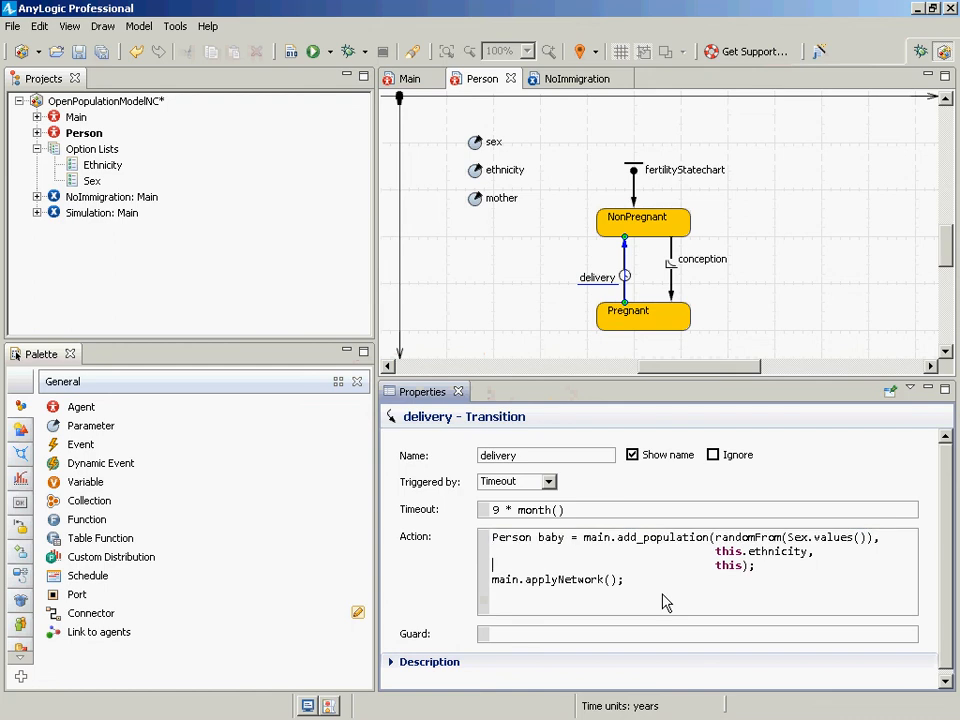
{"action": "key", "text": "ctrl+v"}
Step: Close the traceln message string after "has delivered a baby" and remove the article "a"
{"action": "key", "text": "ctrl+Left"}
{"action": "key", "text": "ctrl+Left"}
{"action": "key", "text": "ctrl+Left"}
{"action": "key", "text": "ctrl+Left"}
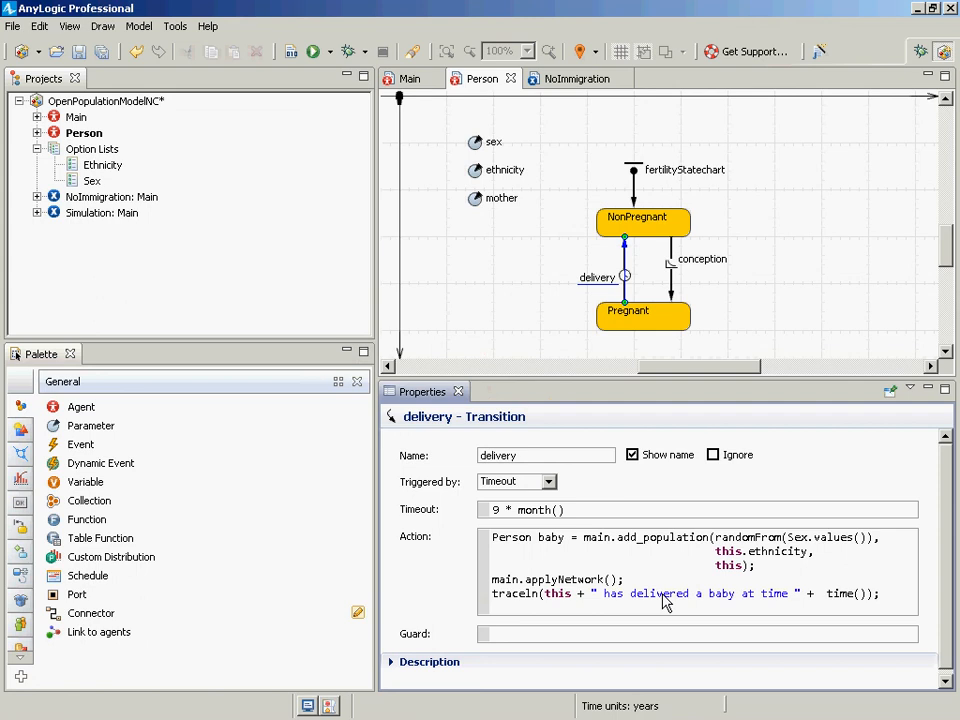
{"action": "type", "text": "\""}
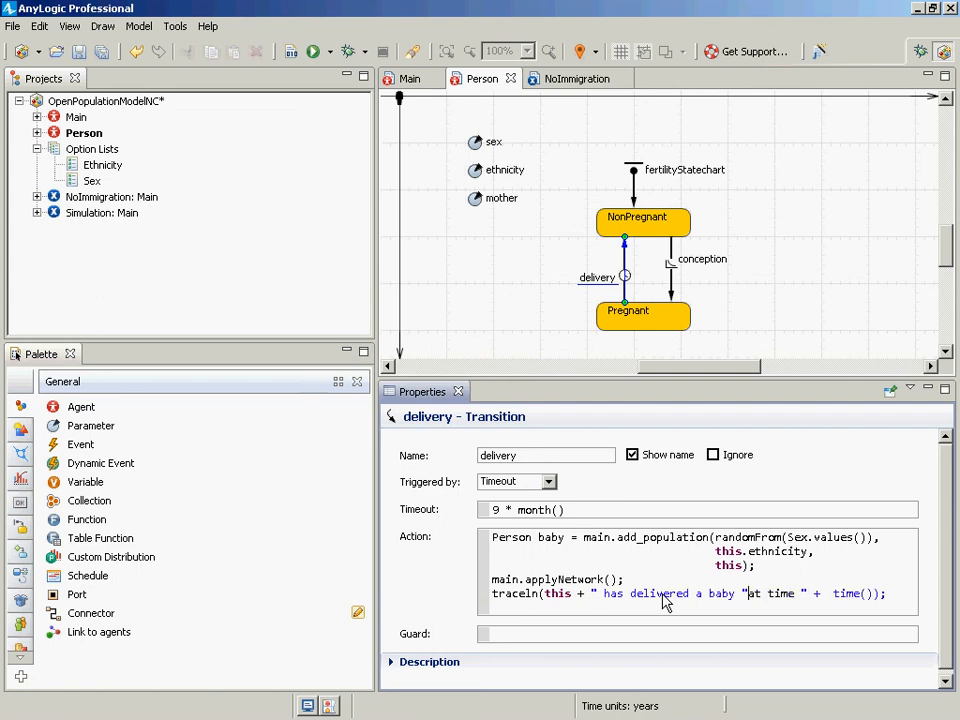
{"action": "key", "text": "Left"}
{"action": "key", "text": "Left"}
{"action": "key", "text": "Left"}
{"action": "key", "text": "Left"}
{"action": "key", "text": "Left"}
{"action": "key", "text": "Left"}
{"action": "key", "text": "Left"}
{"action": "key", "text": "BackSpace"}
{"action": "key", "text": "BackSpace"}
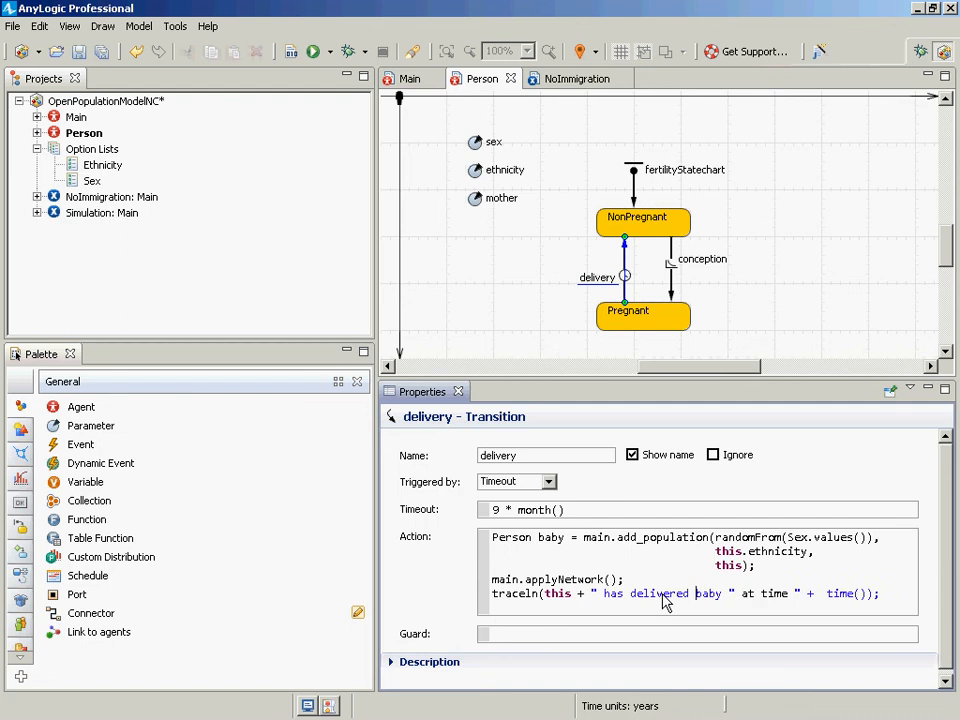
Step: Concatenate the baby variable into the traceln message by inserting + baby + " ahead of "at time"
{"action": "key", "text": "Right"}
{"action": "key", "text": "Right"}
{"action": "key", "text": "Right"}
{"action": "key", "text": "Right"}
{"action": "key", "text": "Right"}
{"action": "key", "text": "Right"}
{"action": "key", "text": "Right"}
{"action": "type", "text": "b"}
{"action": "key", "text": "BackSpace"}
{"action": "key", "text": "BackSpace"}
{"action": "type", "text": "+ baby + \""}
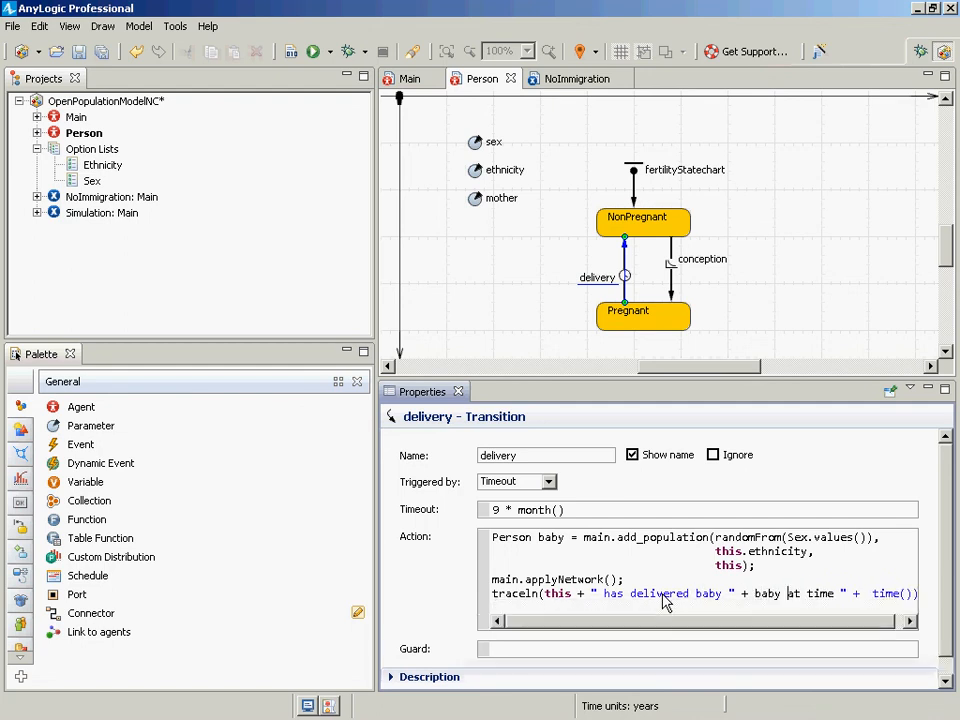
Step: Copy the whole traceln statement and paste it over the contents of the untitled Notepad document
{"action": "key", "text": "Up"}
{"action": "key", "text": "Right"}
{"action": "key", "text": "shift+Down"}
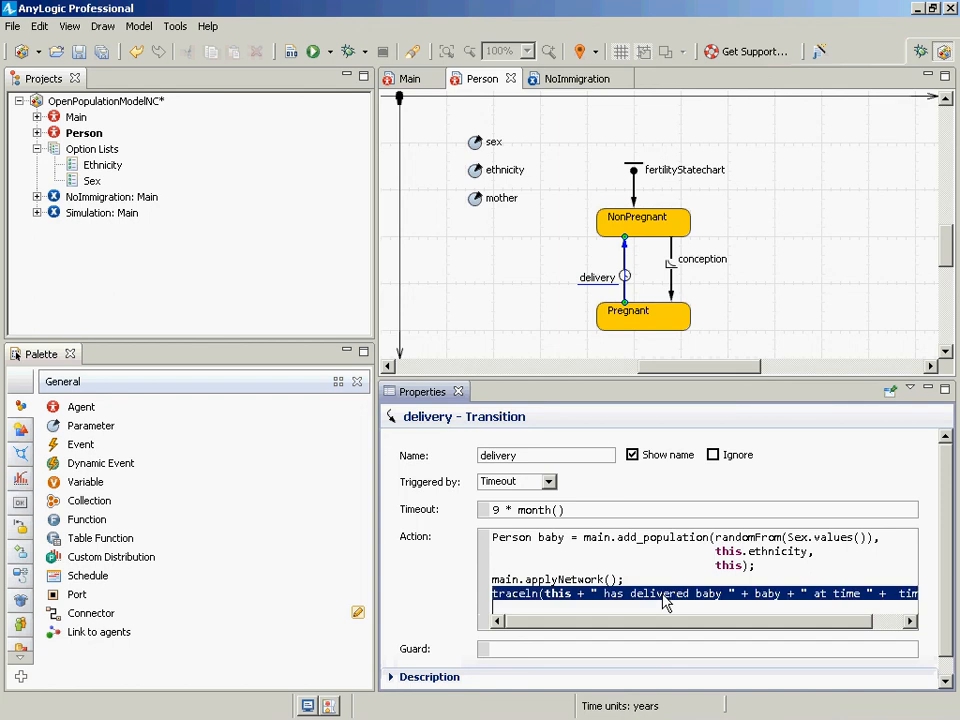
{"action": "key", "text": "Down"}
{"action": "key", "text": "alt+Tab"}
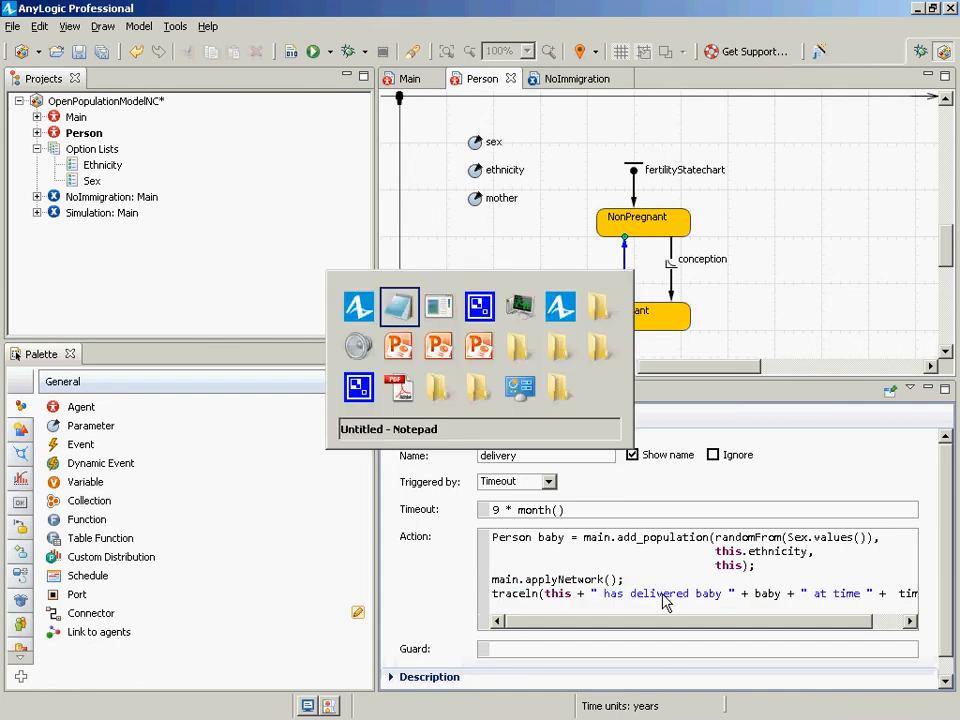
{"action": "key", "text": "ctrl+v"}
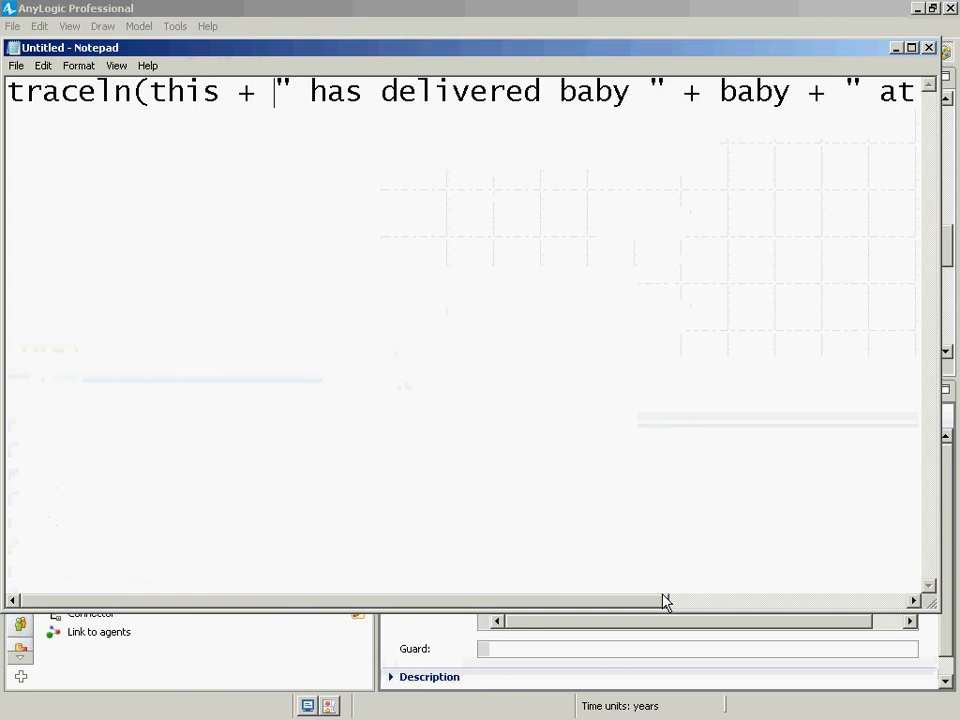
Step: Break the traceln statement before + baby and indent the new line with one tab
{"action": "key", "text": "ctrl+Right"}
{"action": "key", "text": "ctrl+Right"}
{"action": "key", "text": "ctrl+Right"}
{"action": "key", "text": "ctrl+Right"}
{"action": "key", "text": "ctrl+Right"}
{"action": "key", "text": "Return"}
{"action": "key", "text": "Tab"}
{"action": "key", "text": "Tab"}
{"action": "key", "text": "BackSpace"}
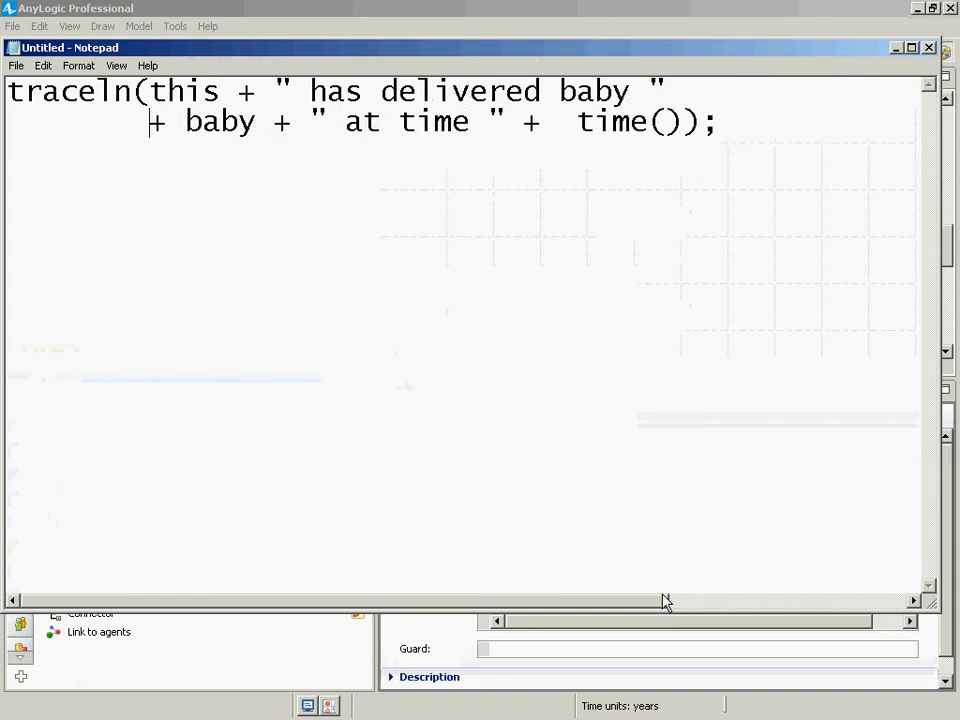
Step: Put + time() on its own indented line and remove the extra space after its plus sign
{"action": "key", "text": "ctrl+Right"}
{"action": "key", "text": "ctrl+Right"}
{"action": "key", "text": "ctrl+Right"}
{"action": "key", "text": "ctrl+Right"}
{"action": "key", "text": "ctrl+Right"}
{"action": "key", "text": "ctrl+Right"}
{"action": "key", "text": "ctrl+Right"}
{"action": "key", "text": "Return"}
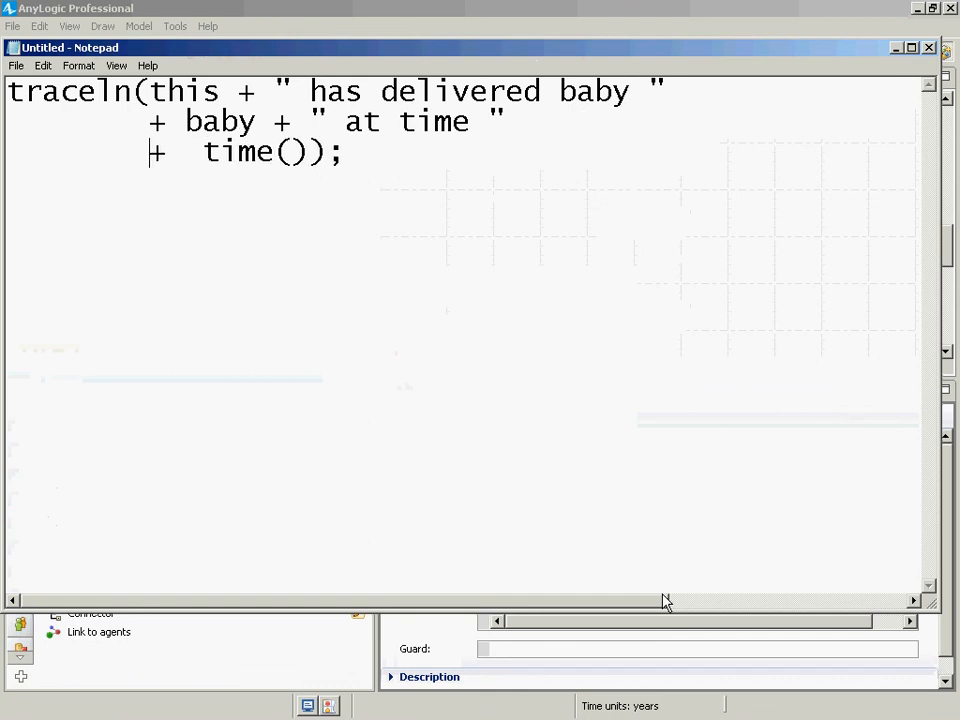
{"action": "key", "text": "Right"}
{"action": "key", "text": "Right"}
{"action": "key", "text": "BackSpace"}
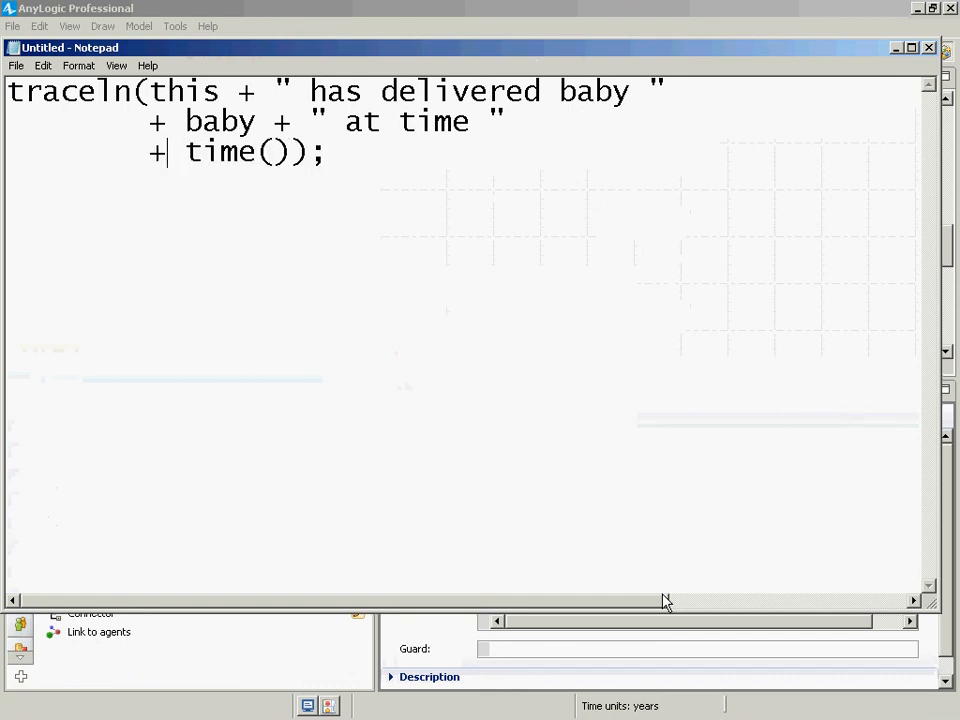
Step: Examine the parts of the traceln expression one by one: this, the message strings and the baby variable
{"action": "key", "text": "Up"}
{"action": "key", "text": "Up"}
{"action": "key", "text": "ctrl+Left"}
{"action": "key", "text": "ctrl+shift+Right"}
{"action": "key", "text": "Right"}
{"action": "key", "text": "ctrl+shift+Left"}
{"action": "key", "text": "shift+Right"}
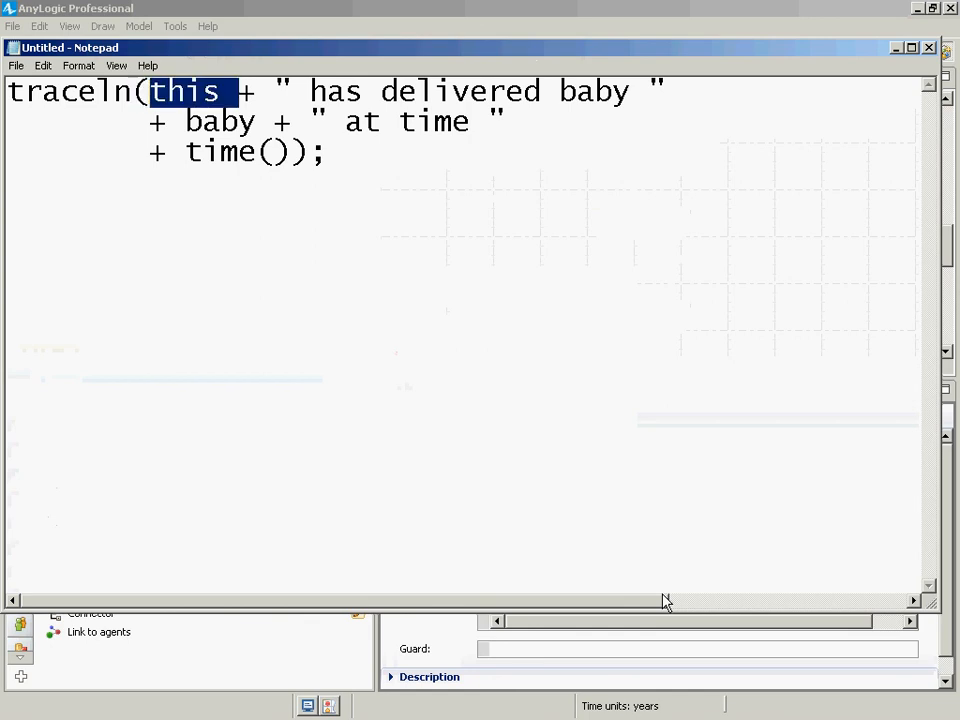
{"action": "key", "text": "Right"}
{"action": "key", "text": "ctrl+Right"}
{"action": "key", "text": "ctrl+Right"}
{"action": "key", "text": "ctrl+Left"}
{"action": "key", "text": "ctrl+shift+Right"}
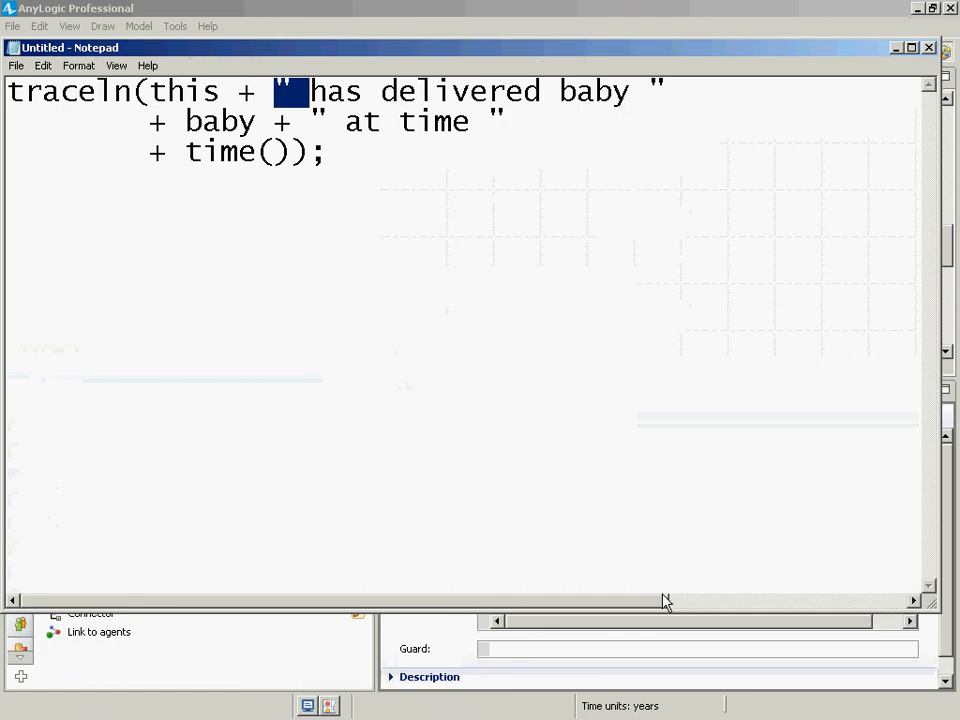
{"action": "key", "text": "shift+End"}
{"action": "key", "text": "Right"}
{"action": "key", "text": "Down"}
{"action": "key", "text": "Left"}
{"action": "key", "text": "ctrl+Left"}
{"action": "key", "text": "ctrl+Left"}
{"action": "key", "text": "ctrl+Left"}
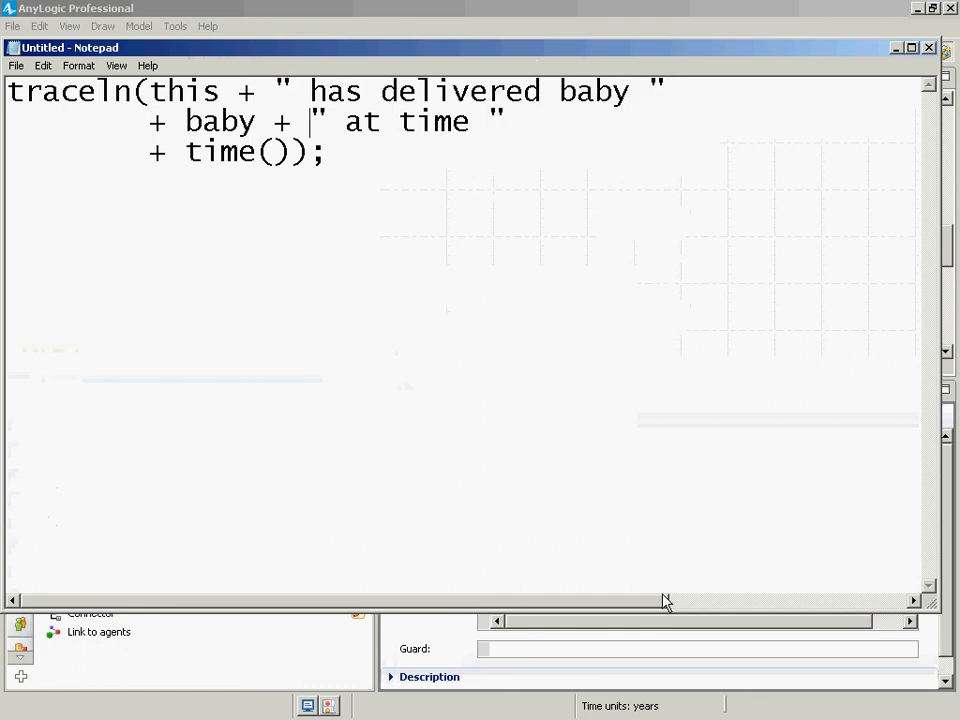
{"action": "key", "text": "ctrl+Left"}
{"action": "key", "text": "ctrl+shift+Left"}
{"action": "key", "text": "ctrl+shift+Left"}
{"action": "key", "text": "ctrl+Right"}
{"action": "key", "text": "ctrl+Right"}
{"action": "key", "text": "ctrl+Right"}
Step: Start a new indented line at " has delivered baby " and join the + baby line onto it
{"action": "key", "text": "Up"}
{"action": "key", "text": "ctrl+Left"}
{"action": "key", "text": "Return"}
{"action": "key", "text": "Tab"}
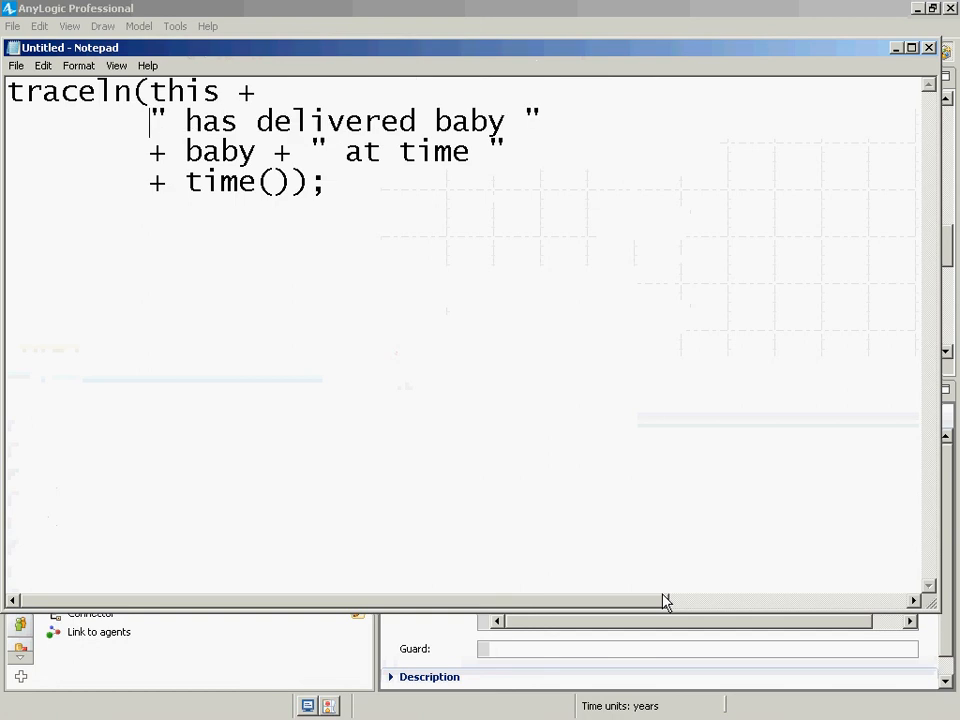
{"action": "key", "text": "Tab"}
{"action": "key", "text": "BackSpace"}
{"action": "key", "text": "Down"}
{"action": "key", "text": "BackSpace"}
{"action": "key", "text": "BackSpace"}
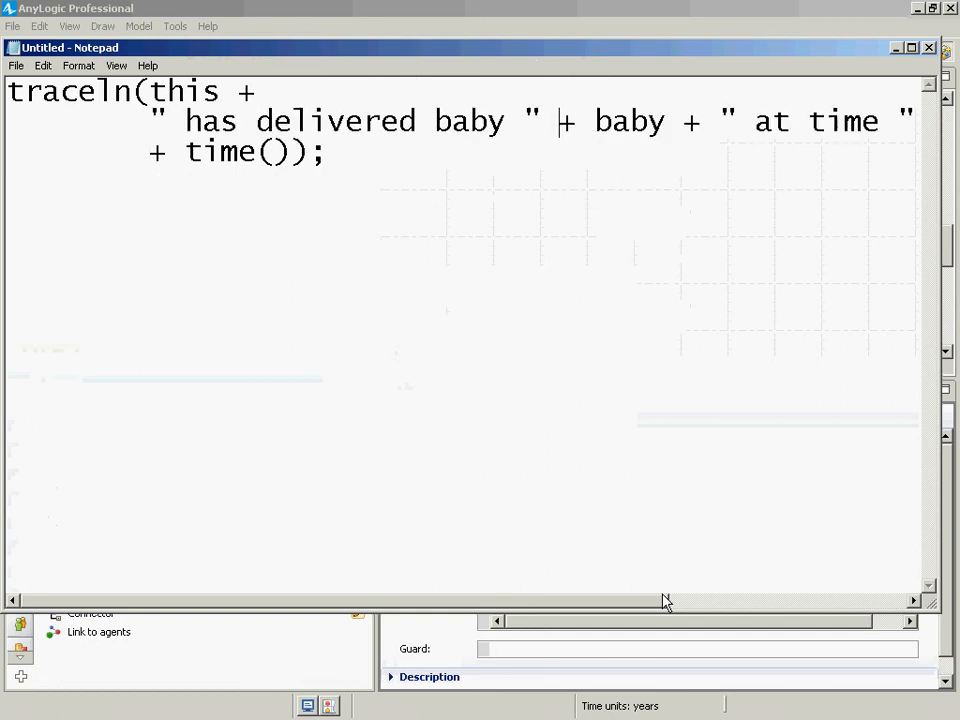
Step: Break the line before + " at time ", indent it with one tab and join + time()); onto it
{"action": "key", "text": "ctrl+Right"}
{"action": "key", "text": "ctrl+Right"}
{"action": "key", "text": "Return"}
{"action": "key", "text": "Tab"}
{"action": "key", "text": "Tab"}
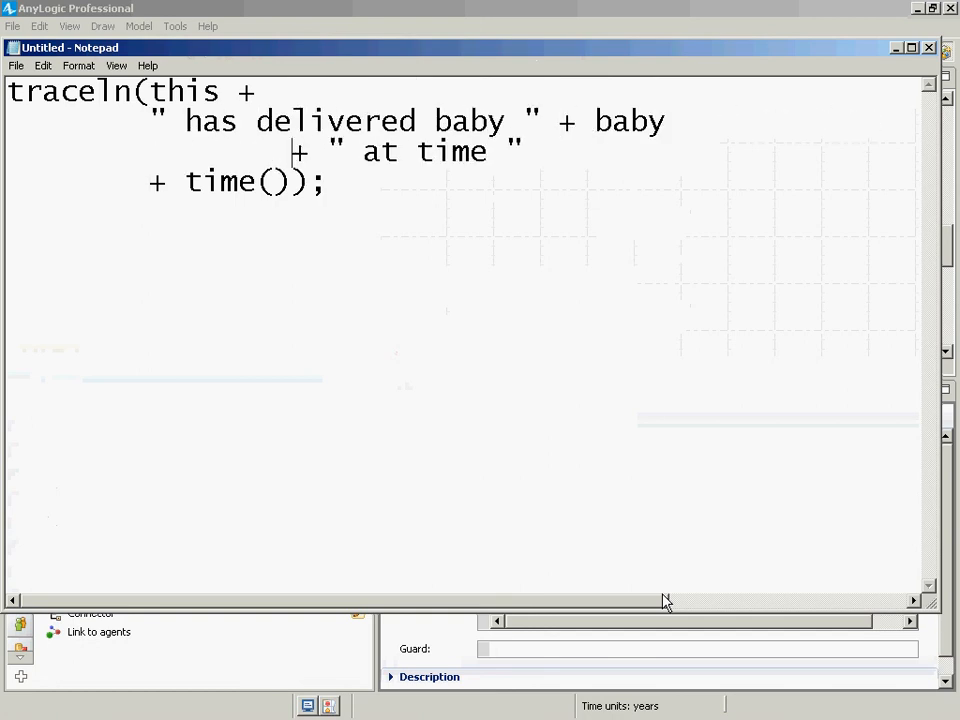
{"action": "key", "text": "BackSpace"}
{"action": "key", "text": "Down"}
{"action": "key", "text": "BackSpace"}
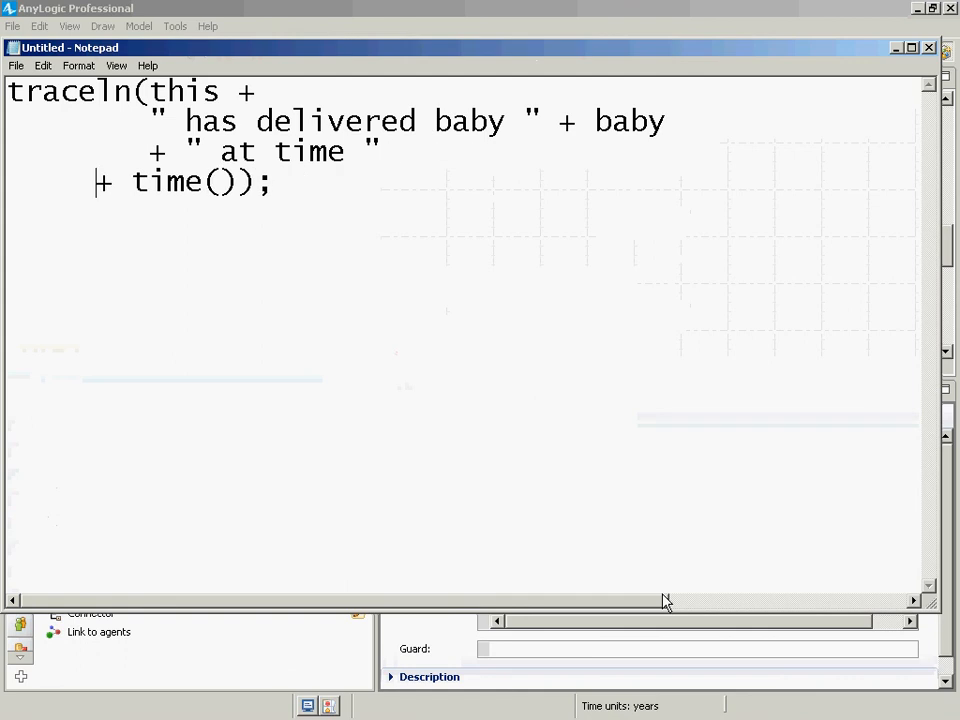
{"action": "key", "text": "BackSpace"}
{"action": "key", "text": "BackSpace"}
{"action": "key", "text": "BackSpace"}
{"action": "key", "text": "BackSpace"}
{"action": "key", "text": "BackSpace"}
{"action": "key", "text": "BackSpace"}
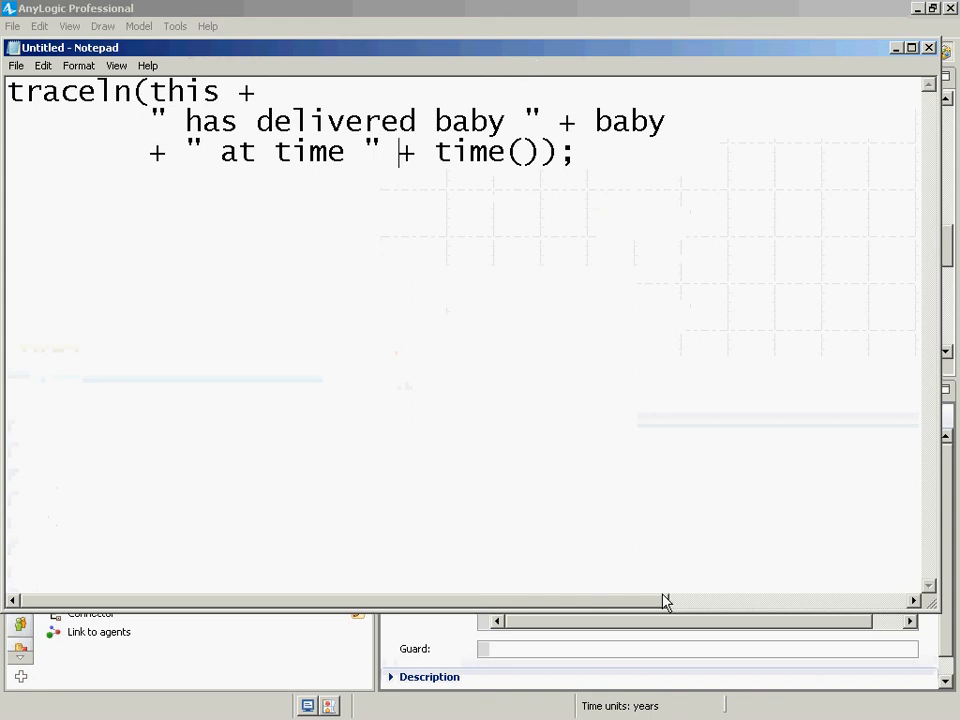
Step: Switch to AnyLogic, save and build the model, and run the NoImmigration experiment
{"action": "key", "text": "alt+Tab"}
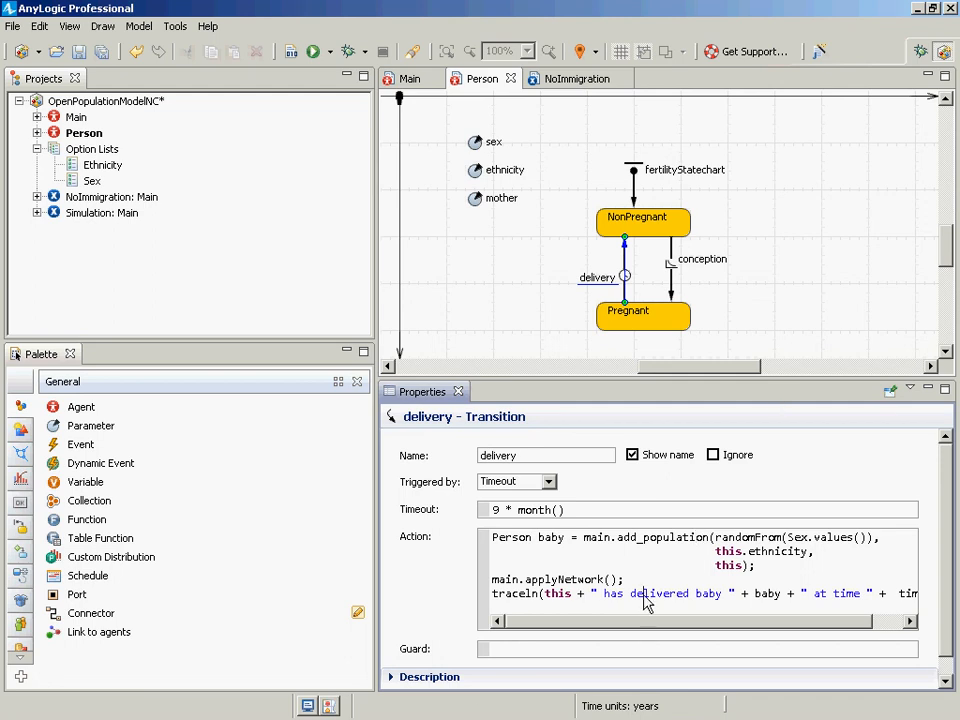
{"action": "key", "text": "ctrl+s"}
{"action": "left_click", "coordinate": [290, 51]}
{"action": "left_click", "coordinate": [82, 199]}
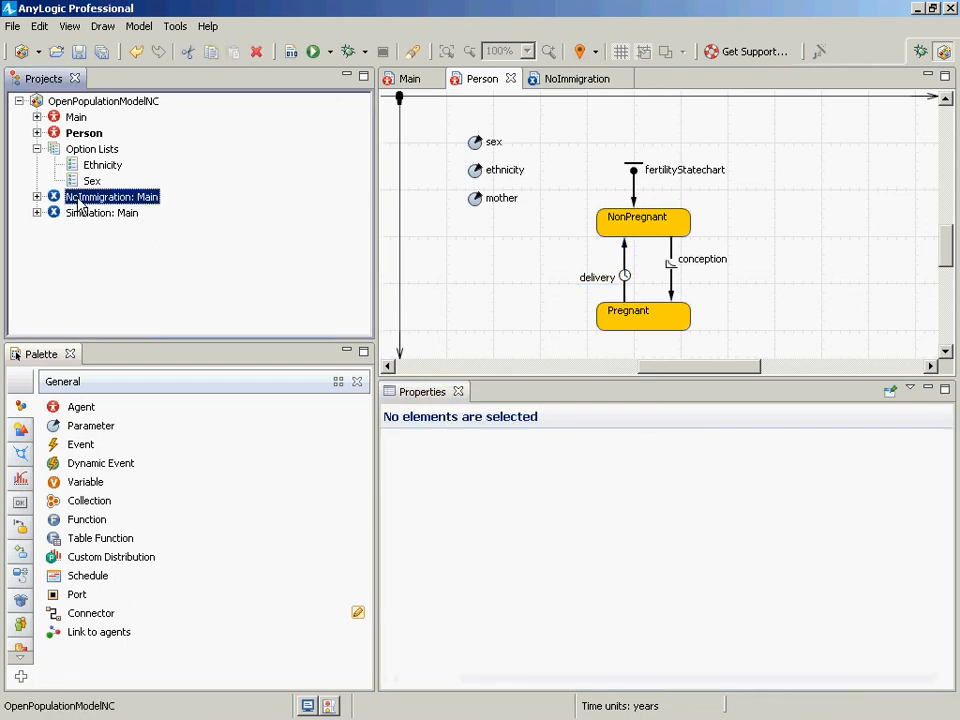
{"action": "right_click", "coordinate": [82, 205]}
{"action": "left_click", "coordinate": [115, 398]}
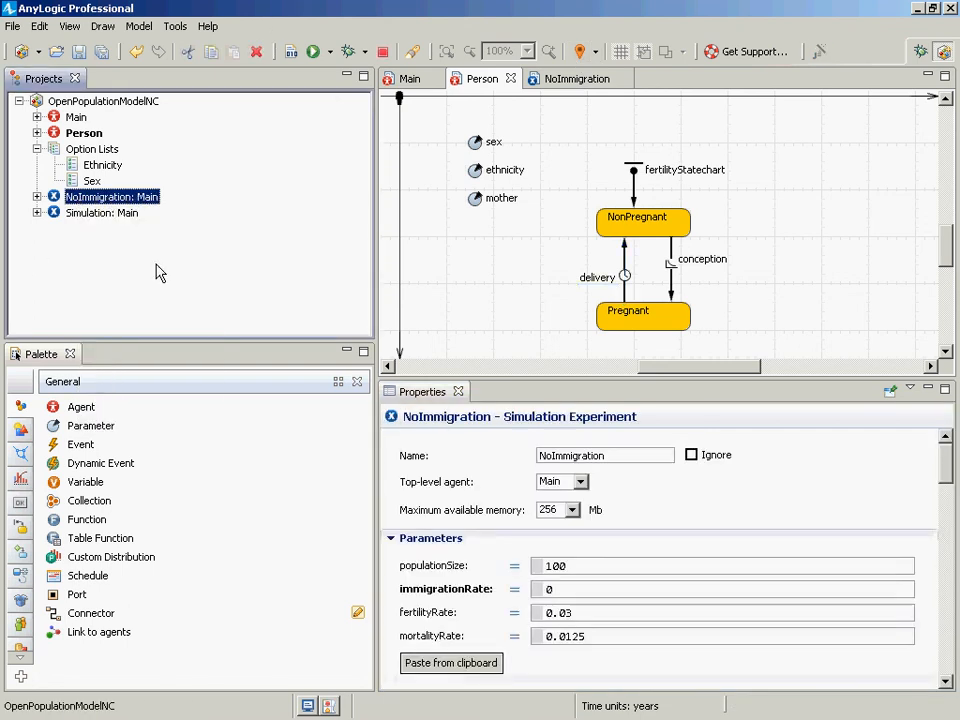
{"action": "left_click", "coordinate": [115, 141]}
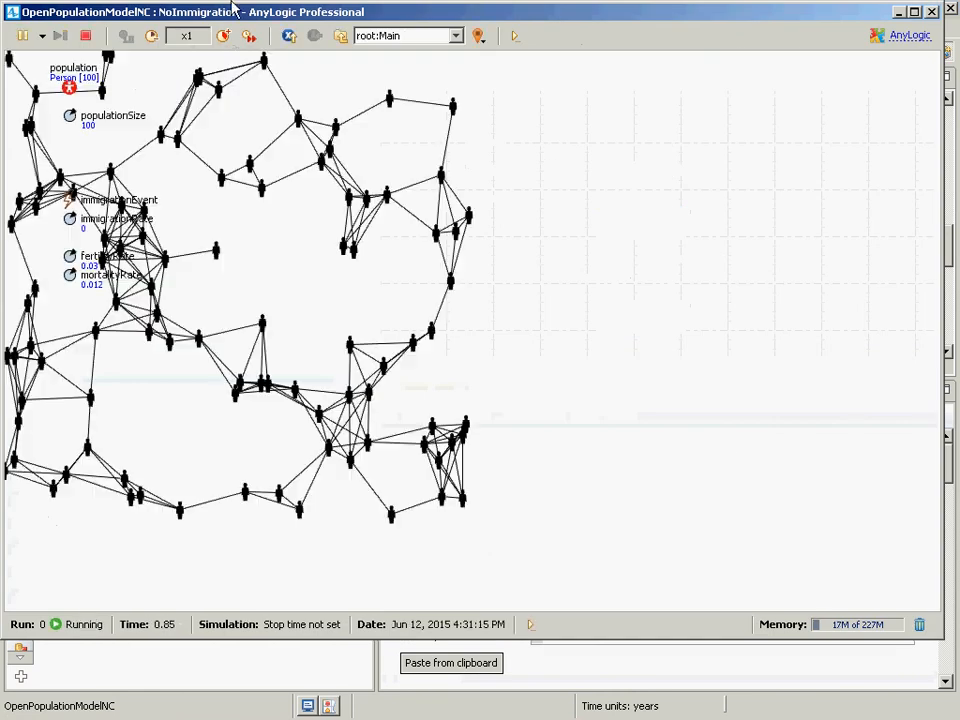
Step: Speed the simulation up to x5 and examine the delivery messages in the console and the population network
{"action": "left_click", "coordinate": [225, 36]}
{"action": "left_click", "coordinate": [225, 36]}
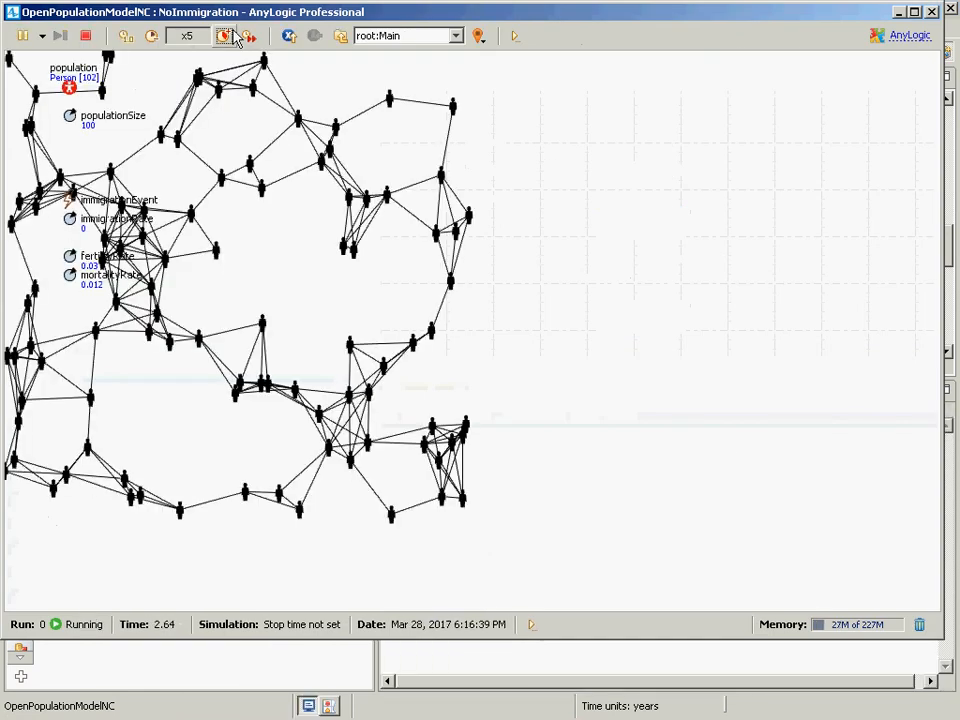
{"action": "left_click", "coordinate": [525, 668]}
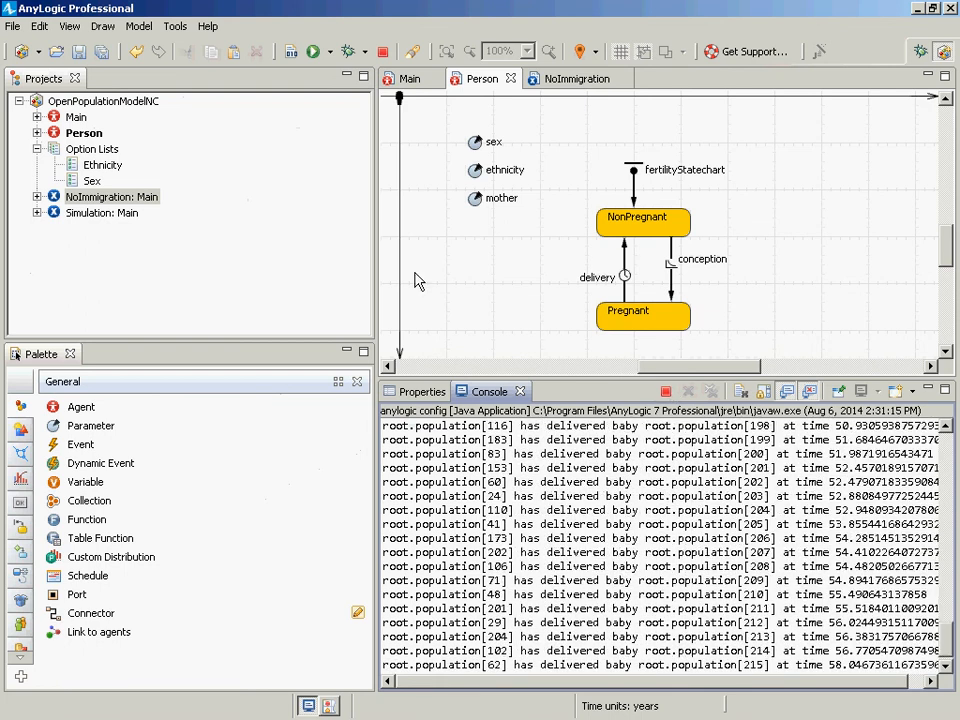
{"action": "key", "text": "alt+Tab"}
{"action": "key", "text": "alt+Tab"}
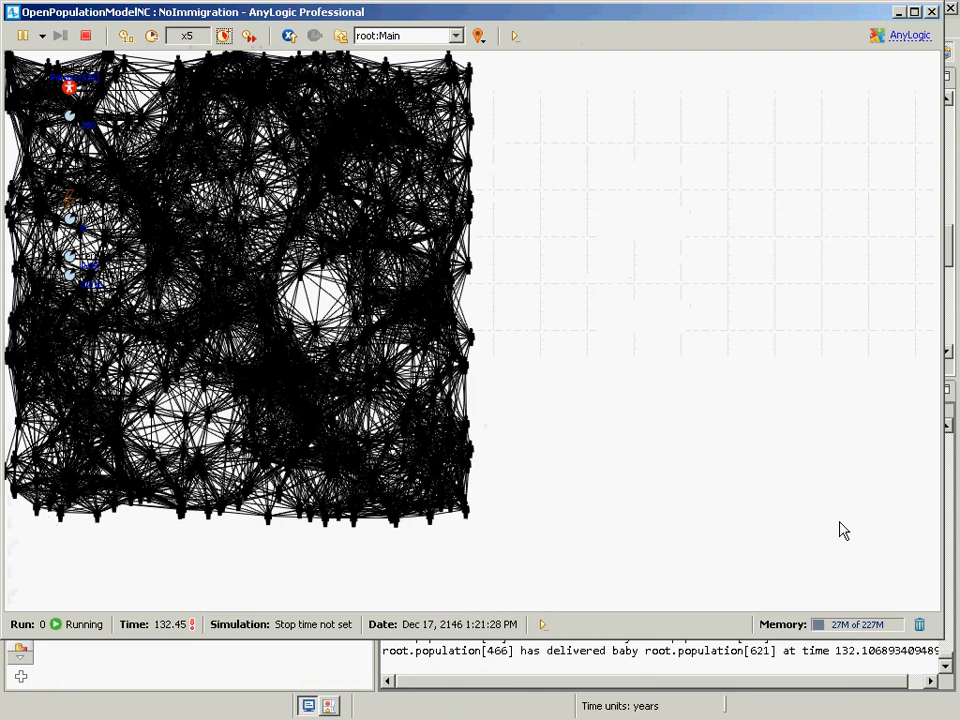
{"action": "key", "text": "alt+Tab"}
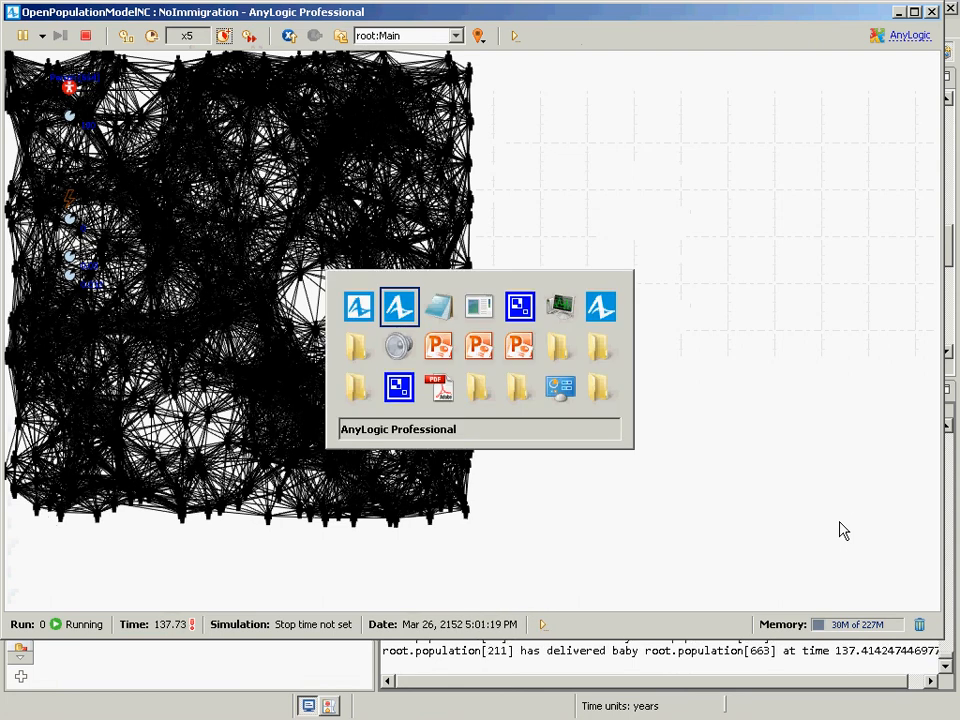
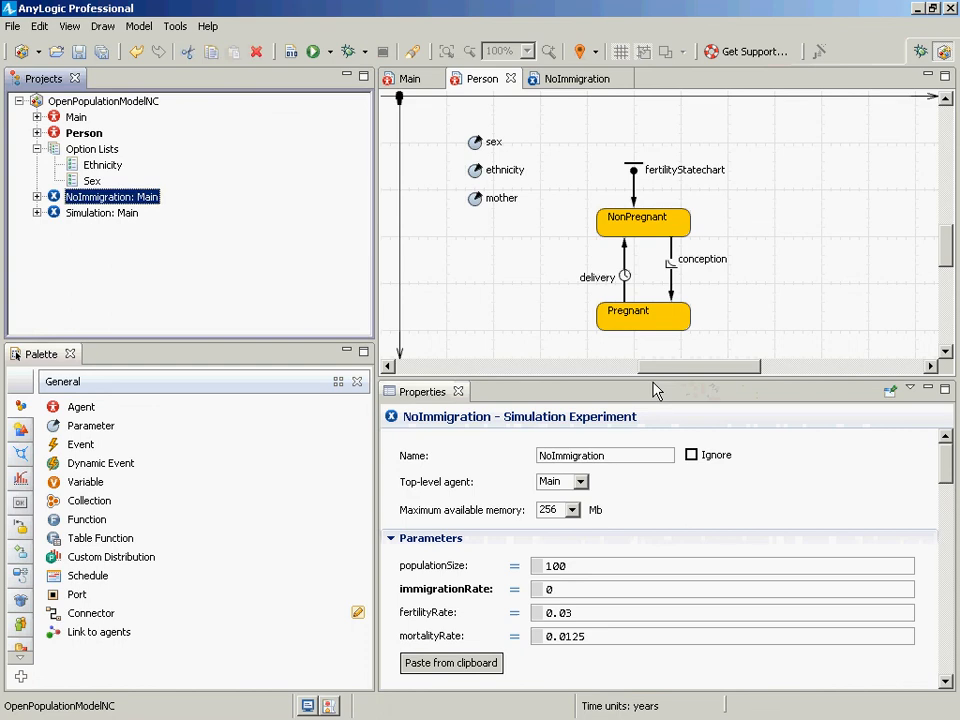
Step: Insert int countNeonates = customDistributionBirthCount(); and a blank line at the start of the delivery transition's action
{"action": "left_click", "coordinate": [626, 272]}
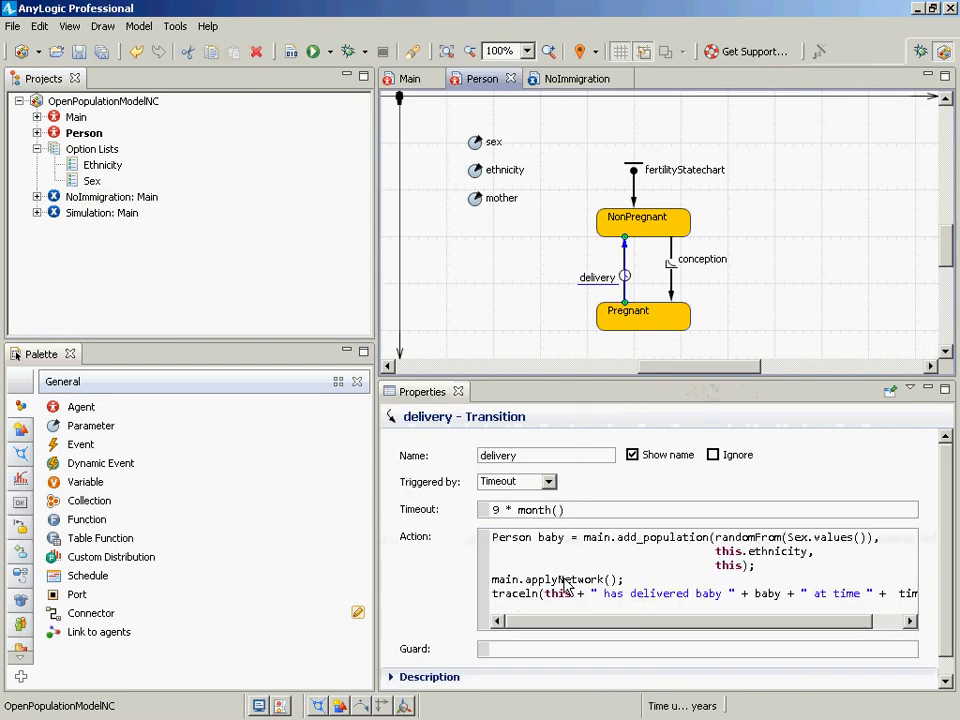
{"action": "left_click", "coordinate": [563, 570]}
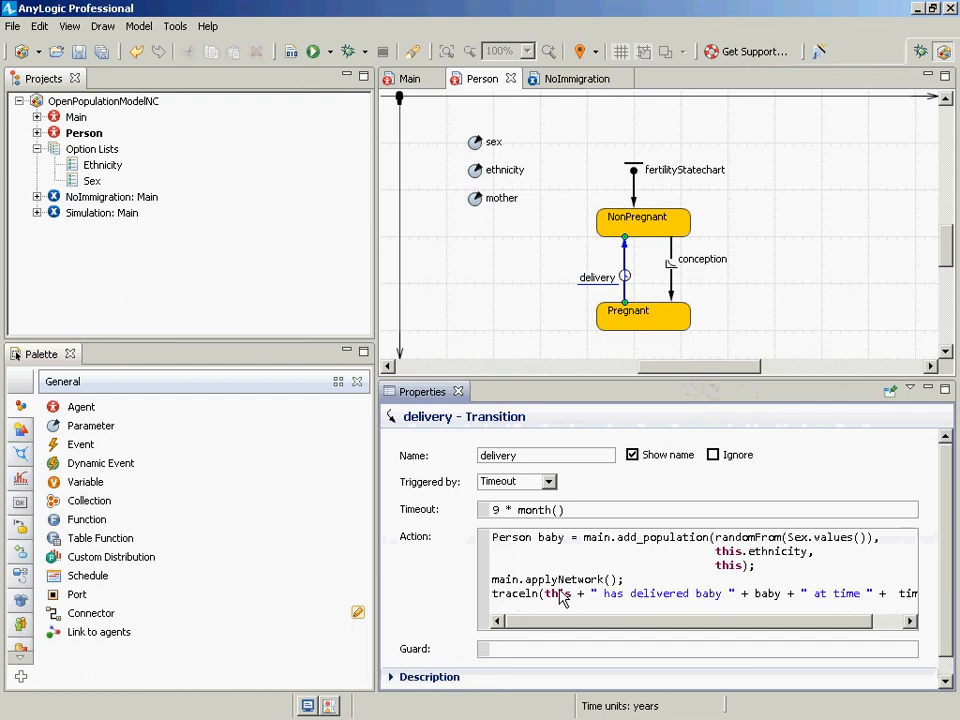
{"action": "key", "text": "shift+Right"}
{"action": "key", "text": "shift+Right"}
{"action": "key", "text": "shift+Right"}
{"action": "key", "text": "shift+Right"}
{"action": "key", "text": "Down"}
{"action": "key", "text": "Down"}
{"action": "key", "text": "Down"}
{"action": "key", "text": "Down"}
{"action": "key", "text": "Up"}
{"action": "key", "text": "Up"}
{"action": "key", "text": "Up"}
{"action": "key", "text": "Up"}
{"action": "key", "text": "Home"}
{"action": "key", "text": "Return"}
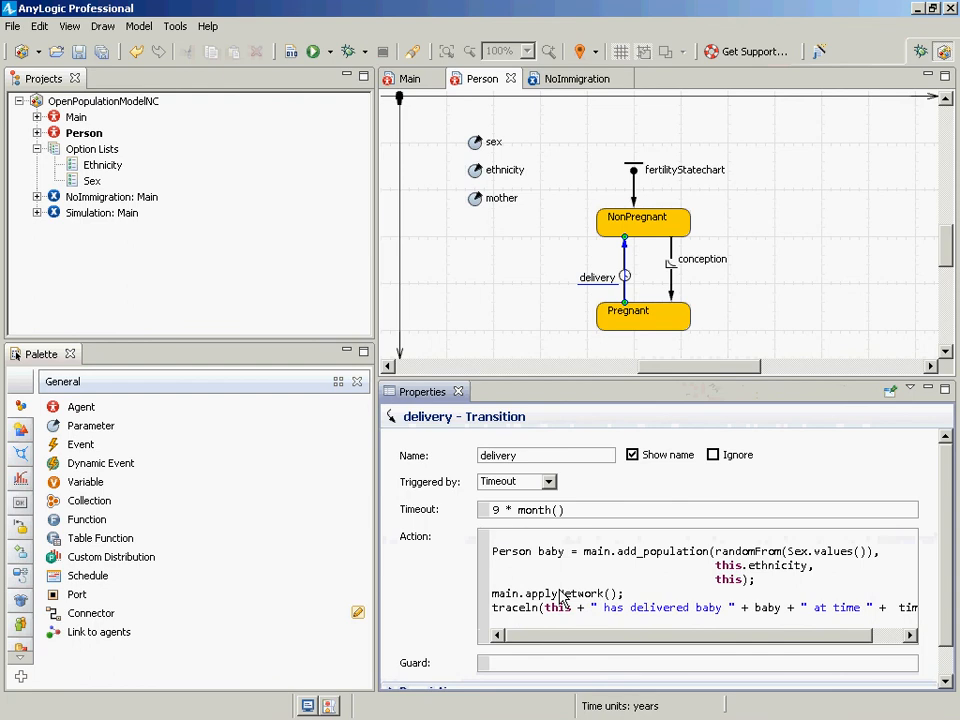
{"action": "type", "text": "int countNeonates = "}
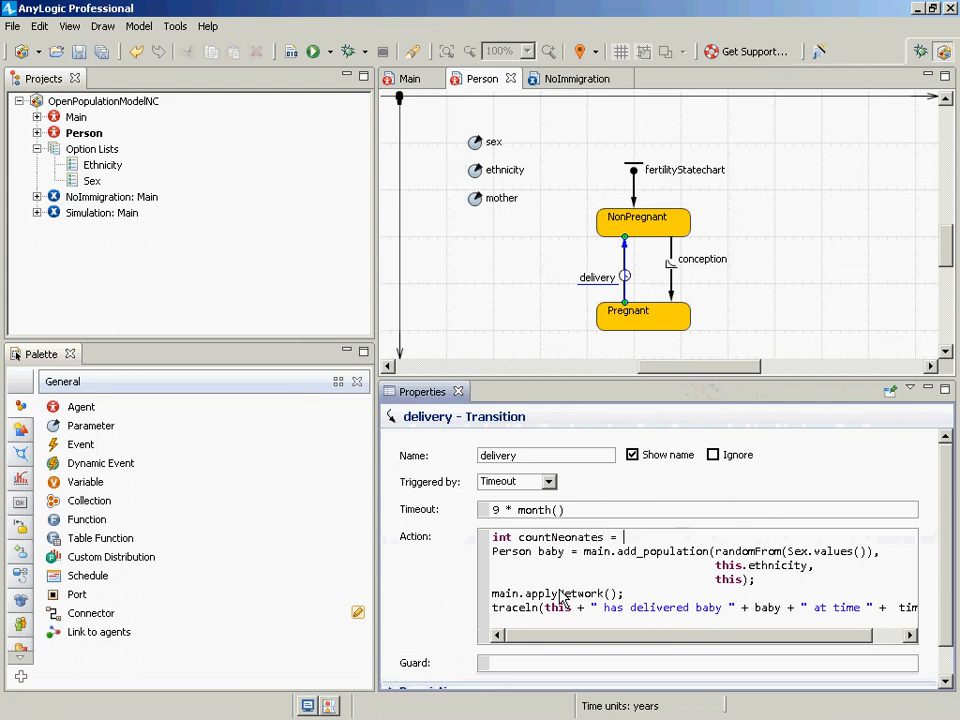
{"action": "type", "text": "customDistribution"}
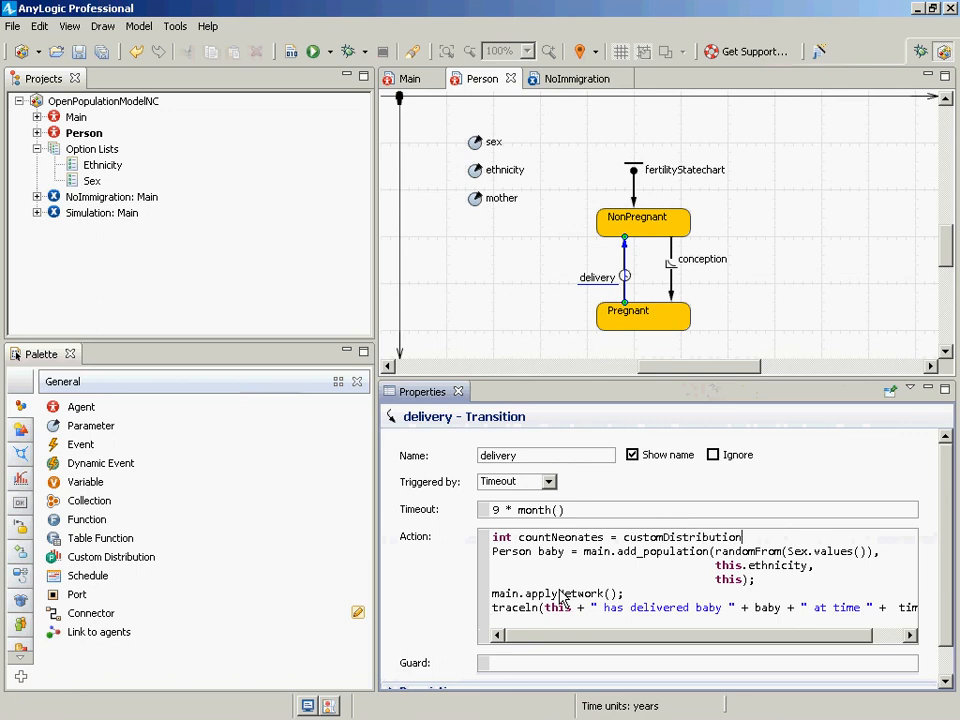
{"action": "type", "text": "BirthCount();"}
{"action": "key", "text": "Return"}
{"action": "key", "text": "Down"}
{"action": "key", "text": "Up"}
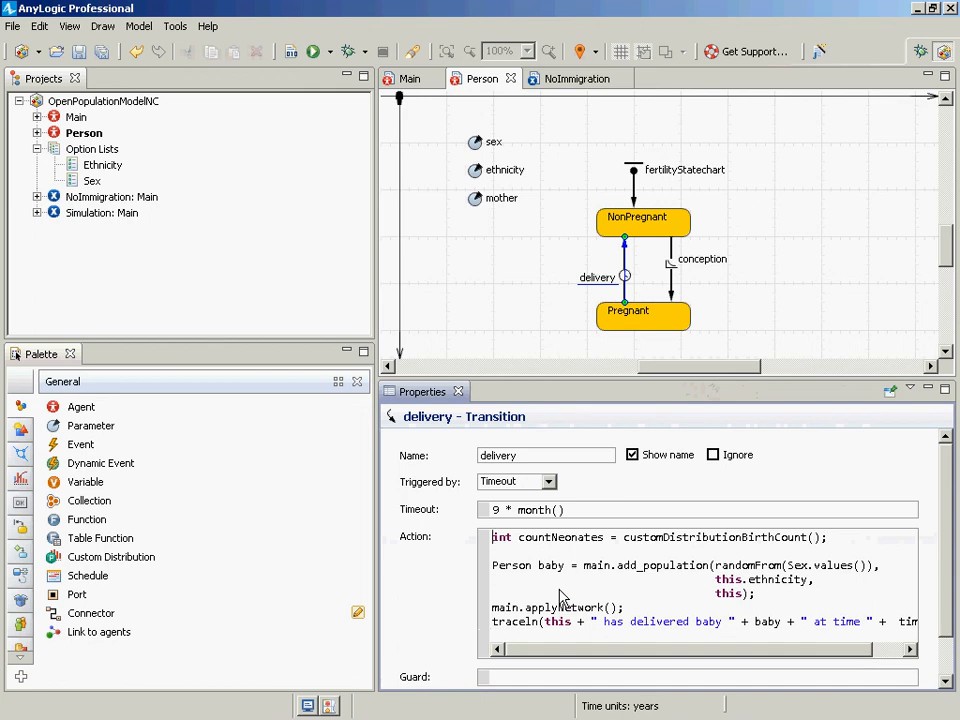
Step: Remove the countNeonates declaration and the blank line below it from delivery's action
{"action": "key", "text": "ctrl+Right"}
{"action": "key", "text": "ctrl+shift+Right"}
{"action": "key", "text": "Down"}
{"action": "key", "text": "shift+Down"}
{"action": "key", "text": "shift+Down"}
{"action": "key", "text": "shift+Down"}
{"action": "key", "text": "shift+Down"}
{"action": "key", "text": "shift+Down"}
{"action": "key", "text": "shift+Down"}
{"action": "key", "text": "Left"}
{"action": "key", "text": "shift+Up"}
{"action": "key", "text": "Delete"}
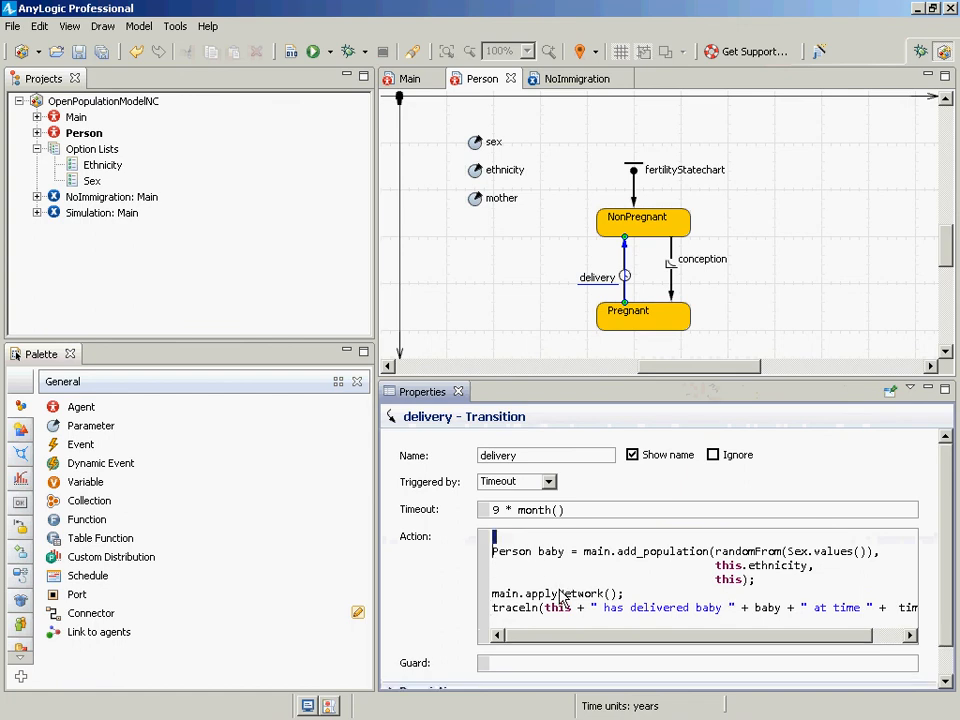
{"action": "key", "text": "Delete"}
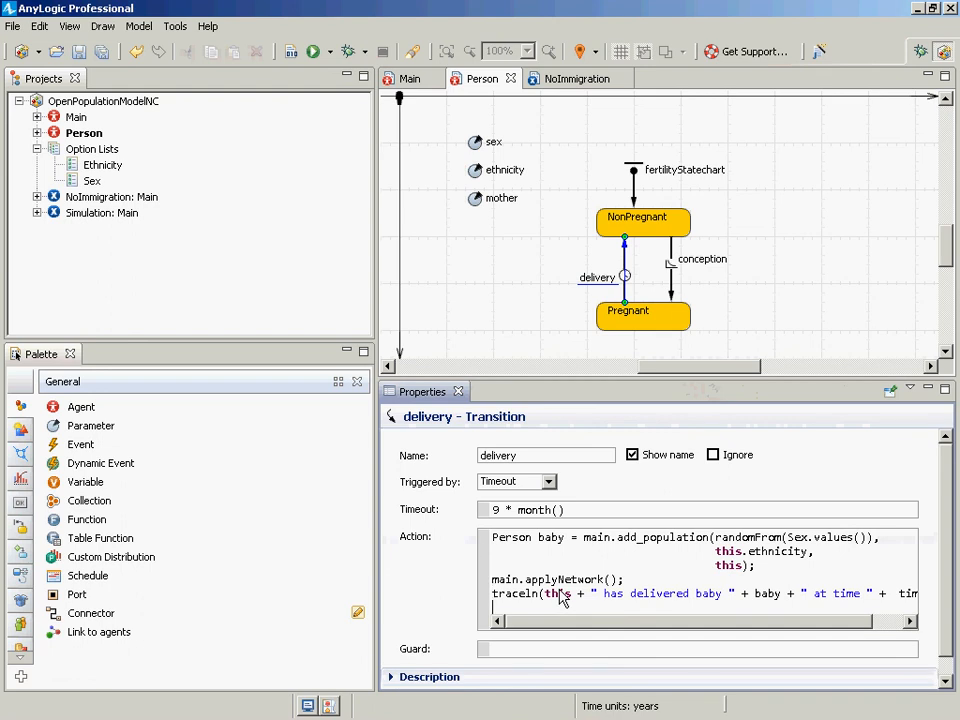
Step: Move the traceln line to the start of delivery's action, above the Person baby declaration, and build the model
{"action": "triple_click", "coordinate": [561, 597]}
{"action": "key", "text": "Up"}
{"action": "key", "text": "Up"}
{"action": "key", "text": "Right"}
{"action": "key", "text": "Right"}
{"action": "key", "text": "Right"}
{"action": "key", "text": "Up"}
{"action": "key", "text": "Up"}
{"action": "key", "text": "Up"}
{"action": "key", "text": "ctrl+Right"}
{"action": "key", "text": "ctrl+shift+Right"}
{"action": "key", "text": "Down"}
{"action": "triple_click", "coordinate": [561, 597]}
{"action": "key", "text": "ctrl+c"}
{"action": "key", "text": "Delete"}
{"action": "key", "text": "Up"}
{"action": "key", "text": "Up"}
{"action": "key", "text": "ctrl+v"}
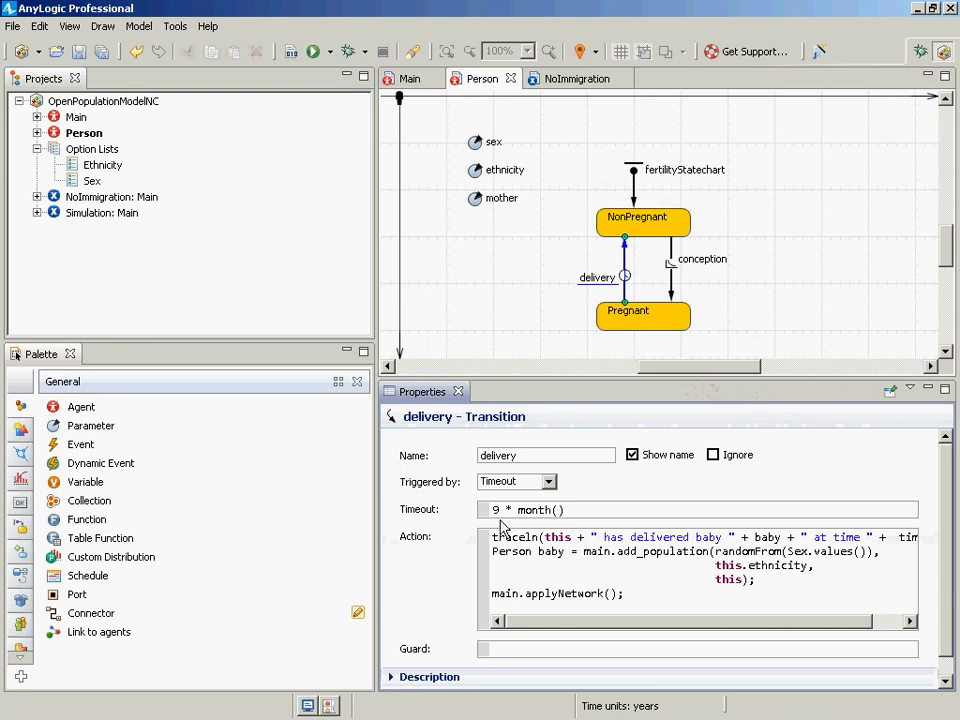
{"action": "left_click", "coordinate": [291, 51]}
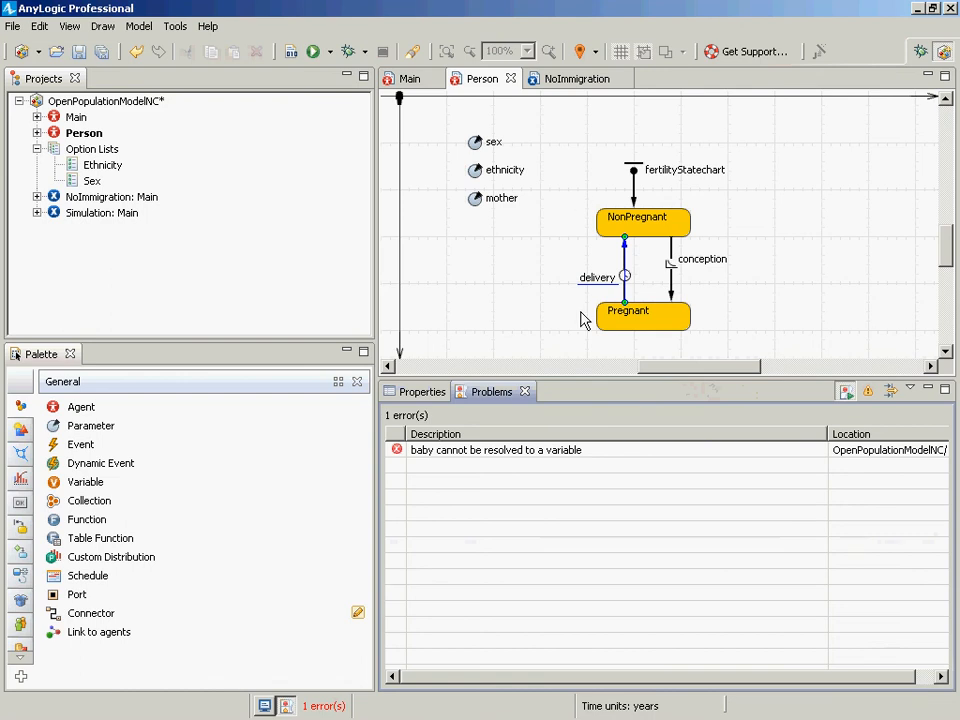
Step: Return to delivery's properties and move the traceln line from the start of the action to just above main.applyNetwork();
{"action": "left_click", "coordinate": [621, 279]}
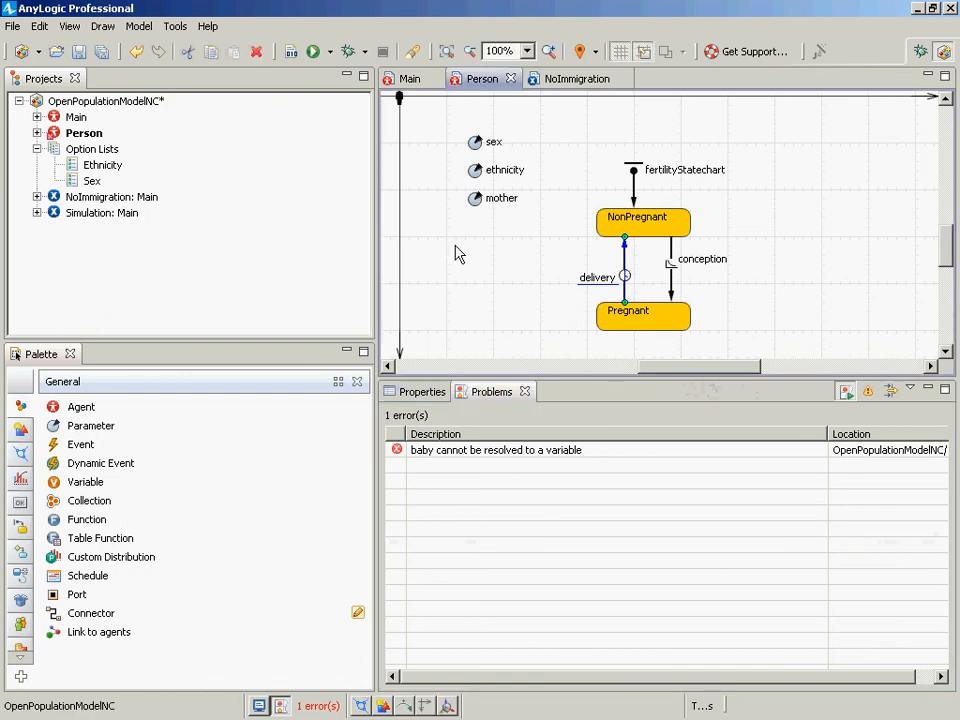
{"action": "left_click", "coordinate": [420, 392]}
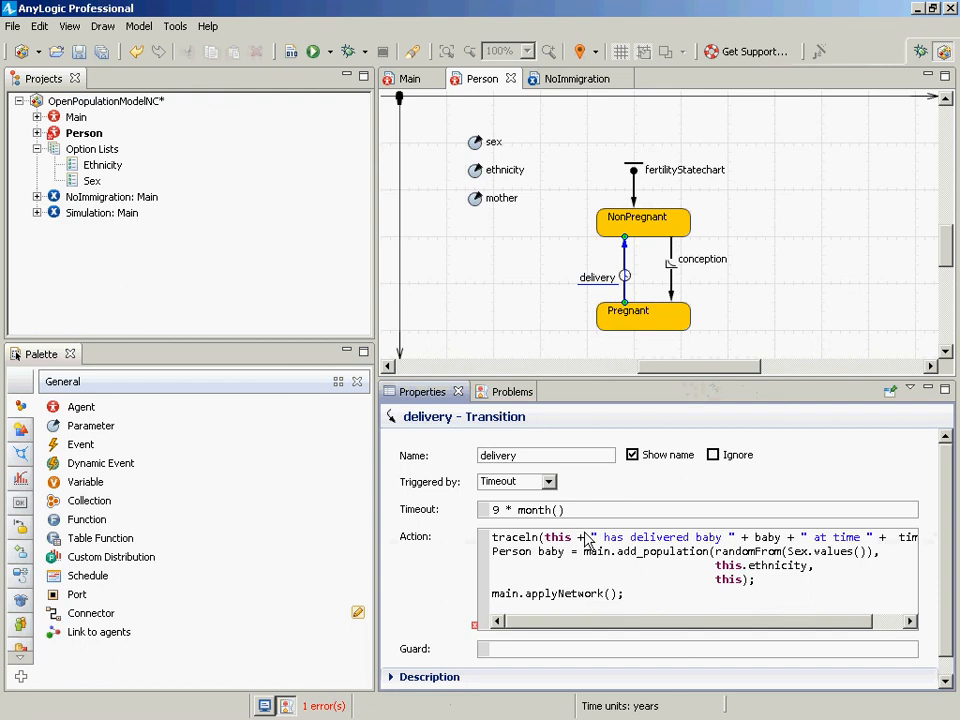
{"action": "key", "text": "Left"}
{"action": "key", "text": "Home"}
{"action": "key", "text": "shift+Down"}
{"action": "key", "text": "ctrl+x"}
{"action": "key", "text": "Down"}
{"action": "key", "text": "Down"}
{"action": "key", "text": "Down"}
{"action": "key", "text": "ctrl+v"}
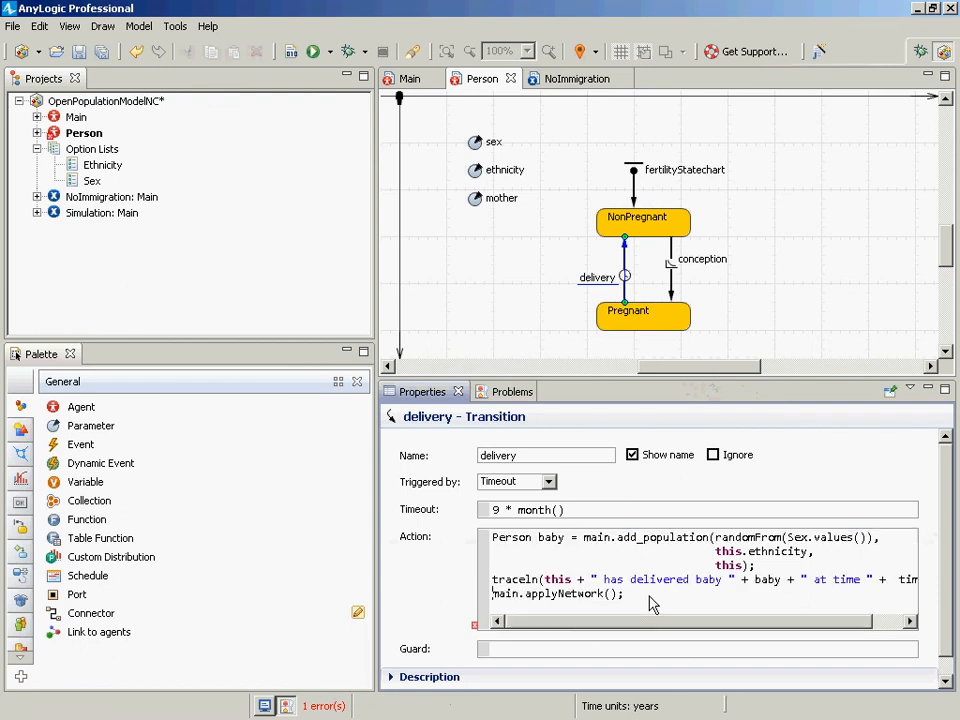
Step: Move the traceln line below main.applyNetwork(); in delivery's action and save the model
{"action": "key", "text": "Up"}
{"action": "key", "text": "Up"}
{"action": "key", "text": "Up"}
{"action": "key", "text": "Up"}
{"action": "key", "text": "shift+Down"}
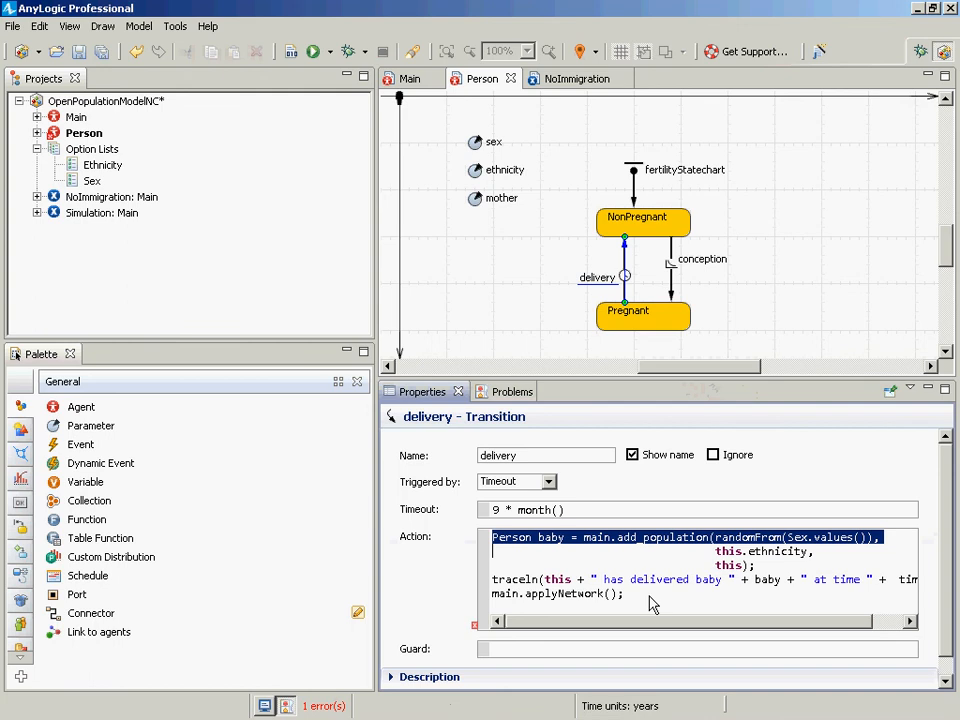
{"action": "key", "text": "Down"}
{"action": "key", "text": "Down"}
{"action": "key", "text": "shift+Down"}
{"action": "key", "text": "ctrl+x"}
{"action": "key", "text": "Down"}
{"action": "key", "text": "ctrl+v"}
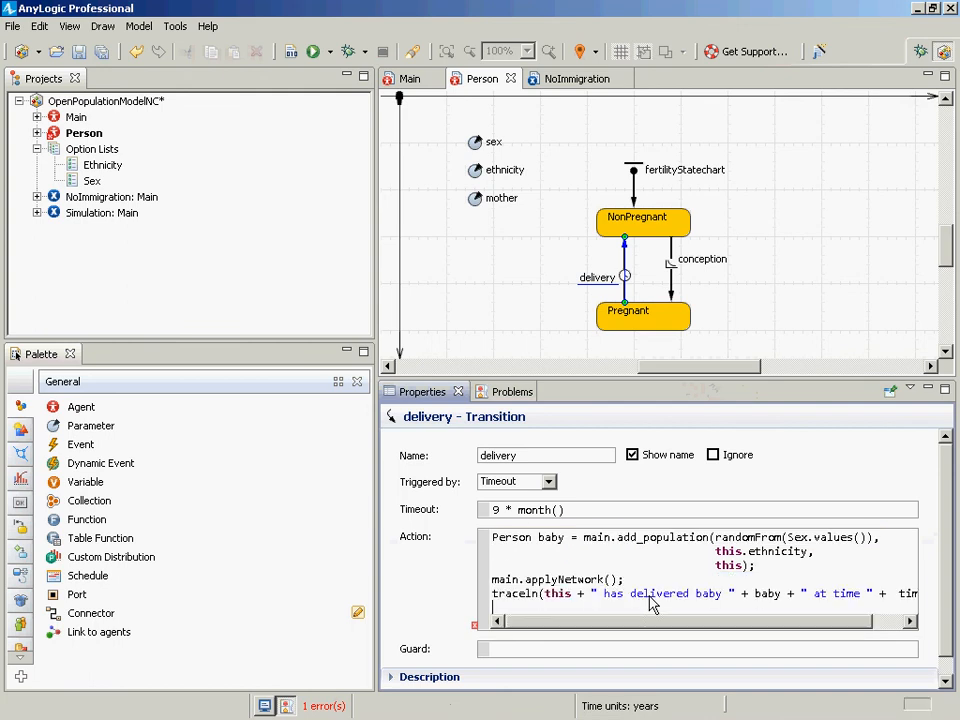
{"action": "key", "text": "ctrl+s"}
{"action": "key", "text": "ctrl+s"}
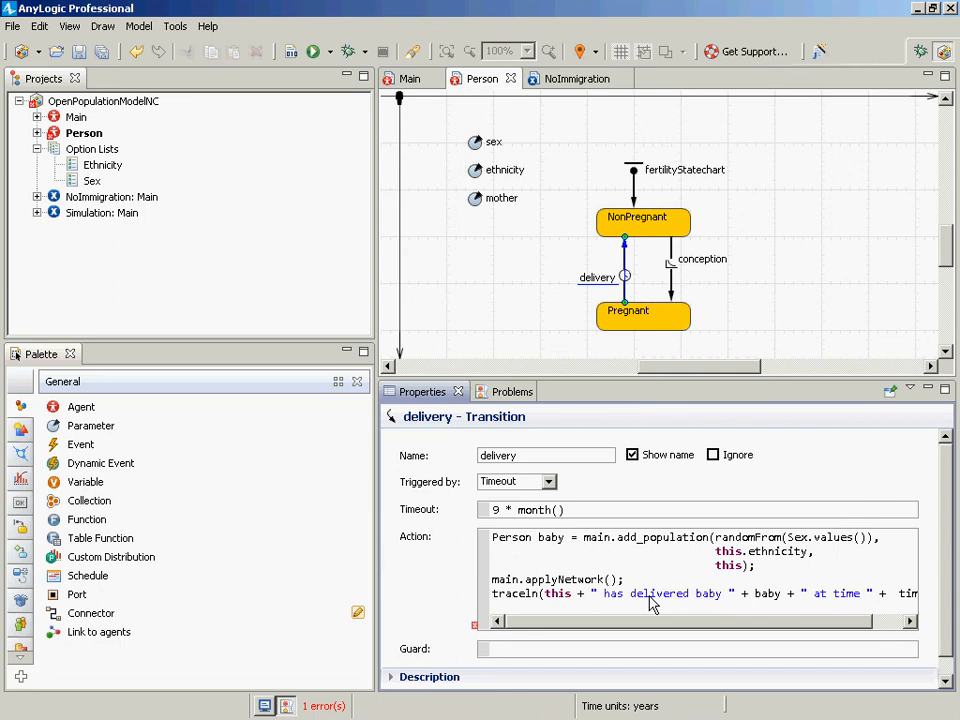
{"action": "key", "text": "ctrl+s"}
Step: Add a baby.setXY(x, y) call below the traceln line and break it before the x, y) arguments
{"action": "type", "text": "baby.setXY"}
{"action": "key", "text": "ctrl+space"}
{"action": "key", "text": "Return"}
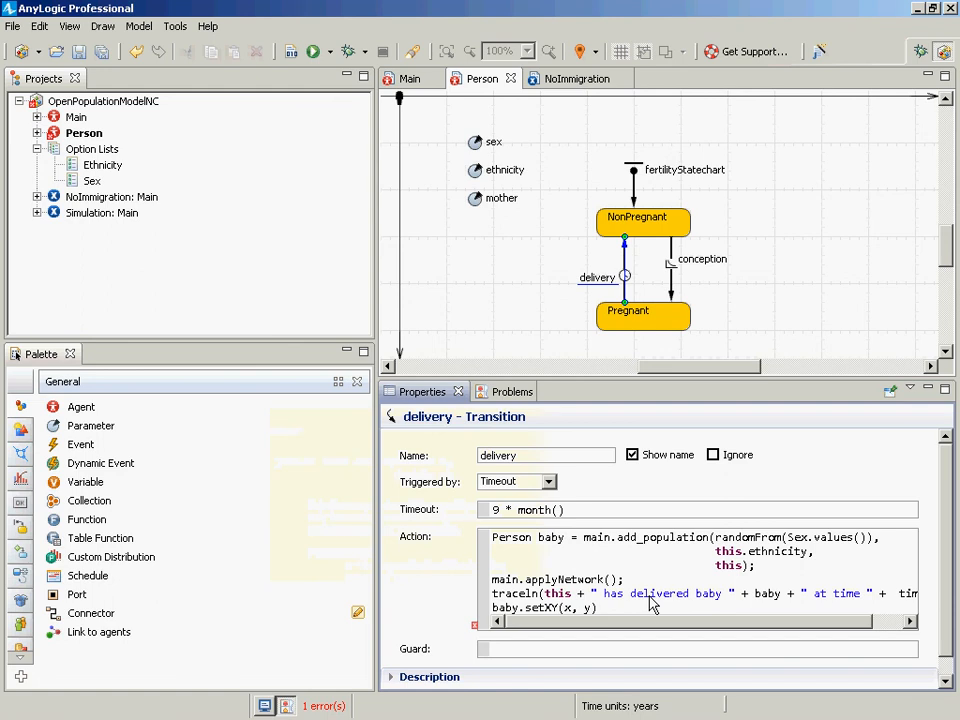
{"action": "key", "text": "shift+Right"}
{"action": "key", "text": "End"}
{"action": "key", "text": "Return"}
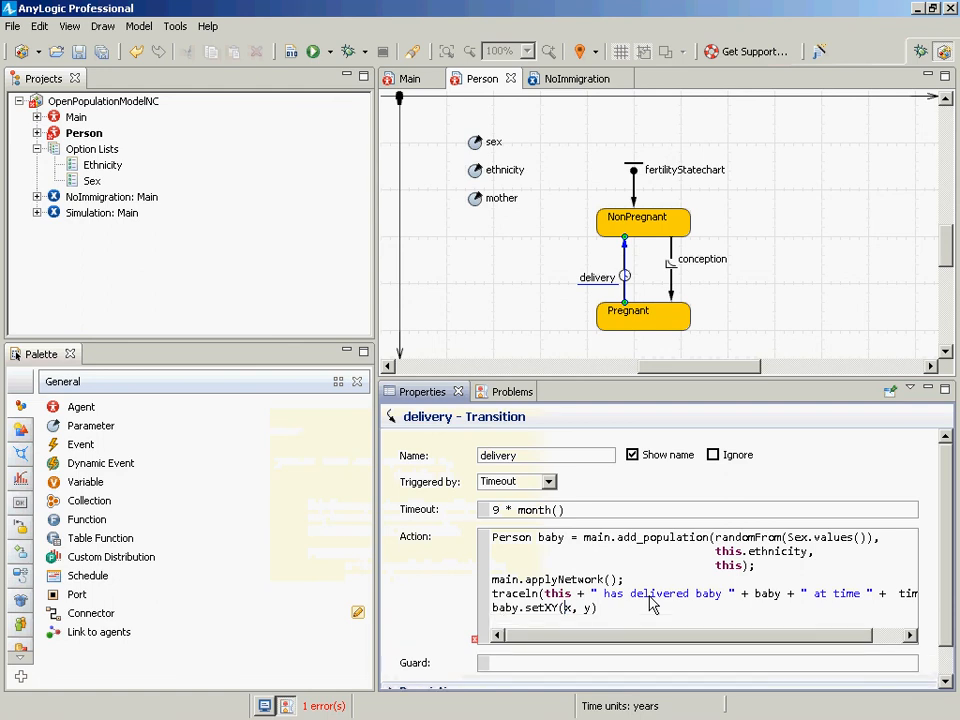
{"action": "key", "text": "Return"}
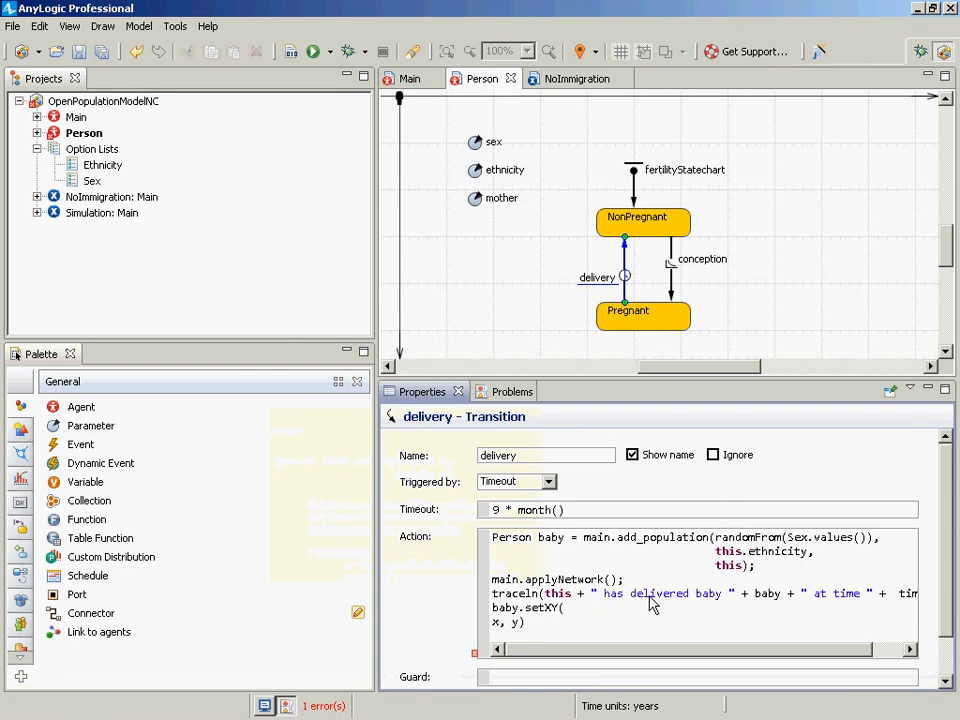
Step: Enter normal(10, this.getX()), as the first argument of baby.setXY, checking the normal(double sigma, double mean) signature, and start a new line
{"action": "key", "text": "Left"}
{"action": "type", "text": "normal(10,"}
{"action": "key", "text": "Delete"}
{"action": "key", "text": "ctrl+space"}
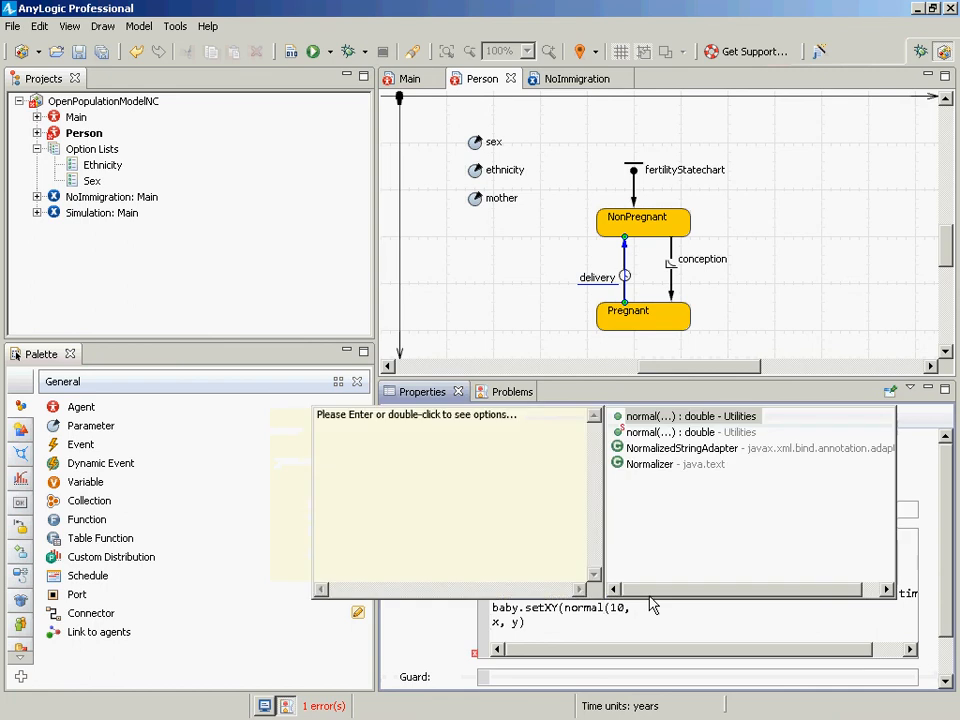
{"action": "double_click", "coordinate": [634, 417]}
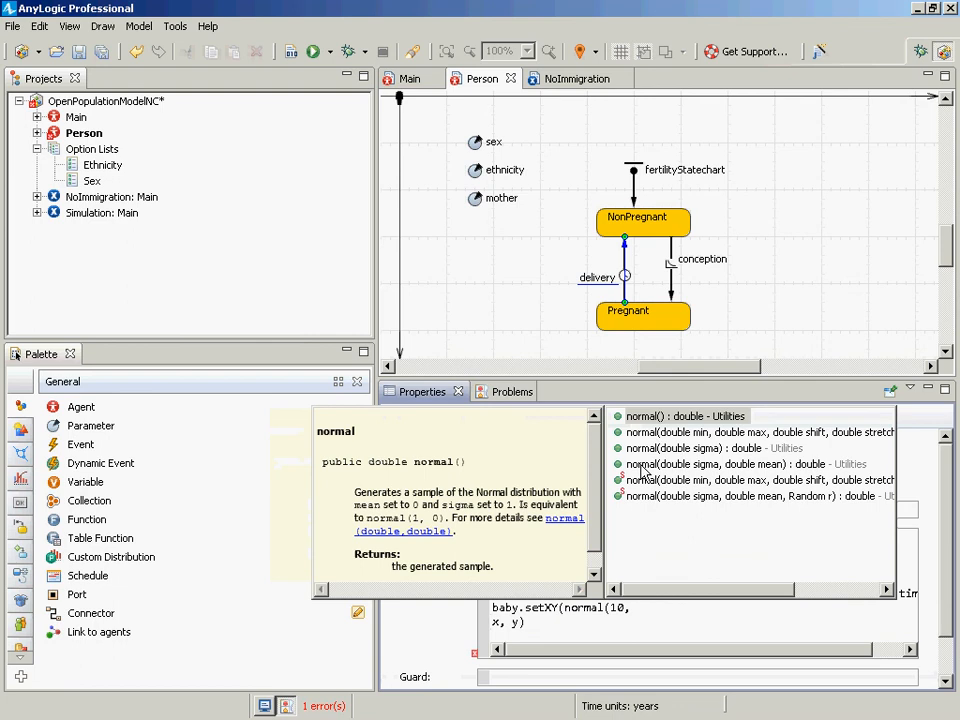
{"action": "left_click", "coordinate": [655, 463]}
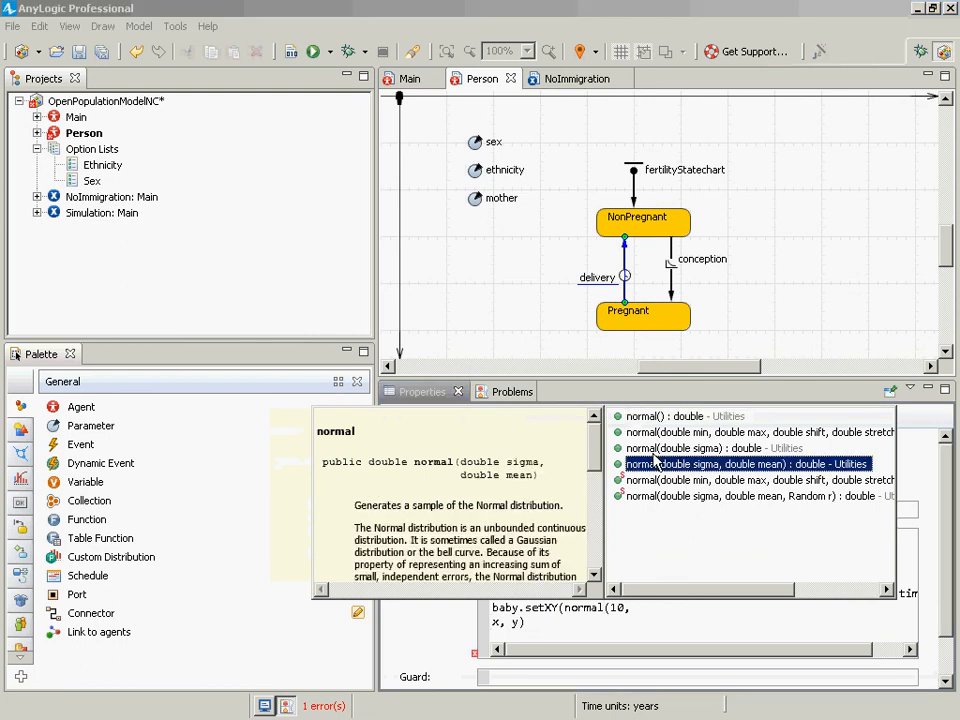
{"action": "key", "text": "Escape"}
{"action": "key", "text": "Right"}
{"action": "key", "text": "Right"}
{"action": "key", "text": "Right"}
{"action": "key", "text": "Right"}
{"action": "key", "text": "Right"}
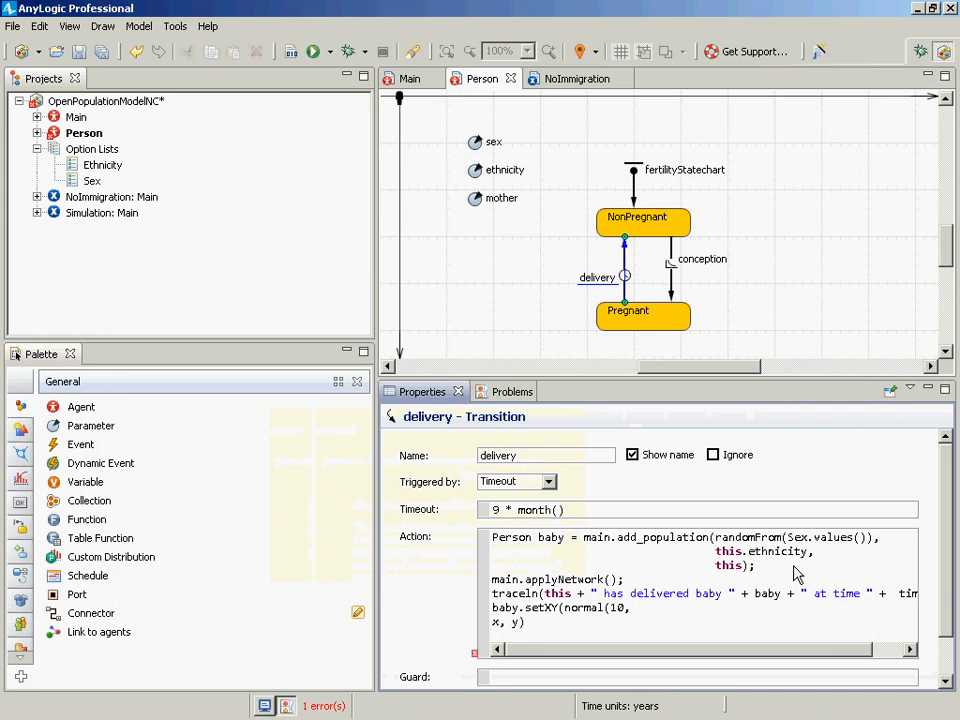
{"action": "type", "text": "this.getX()),"}
{"action": "key", "text": "Return"}
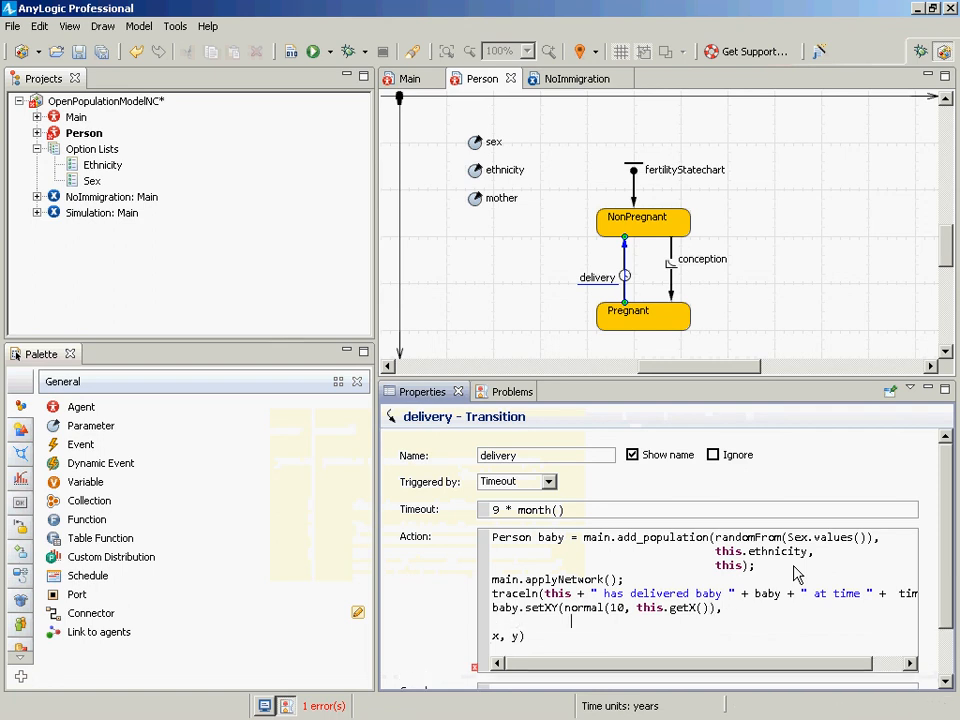
Step: Put a space before normal in baby.setXY and copy normal(10, this.getX()) onto the next line as the second argument
{"action": "key", "text": "Up"}
{"action": "key", "text": "Left"}
{"action": "key", "text": "ctrl+shift+Right"}
{"action": "key", "text": "ctrl+shift+Right"}
{"action": "key", "text": "ctrl+shift+Right"}
{"action": "key", "text": "ctrl+shift+Right"}
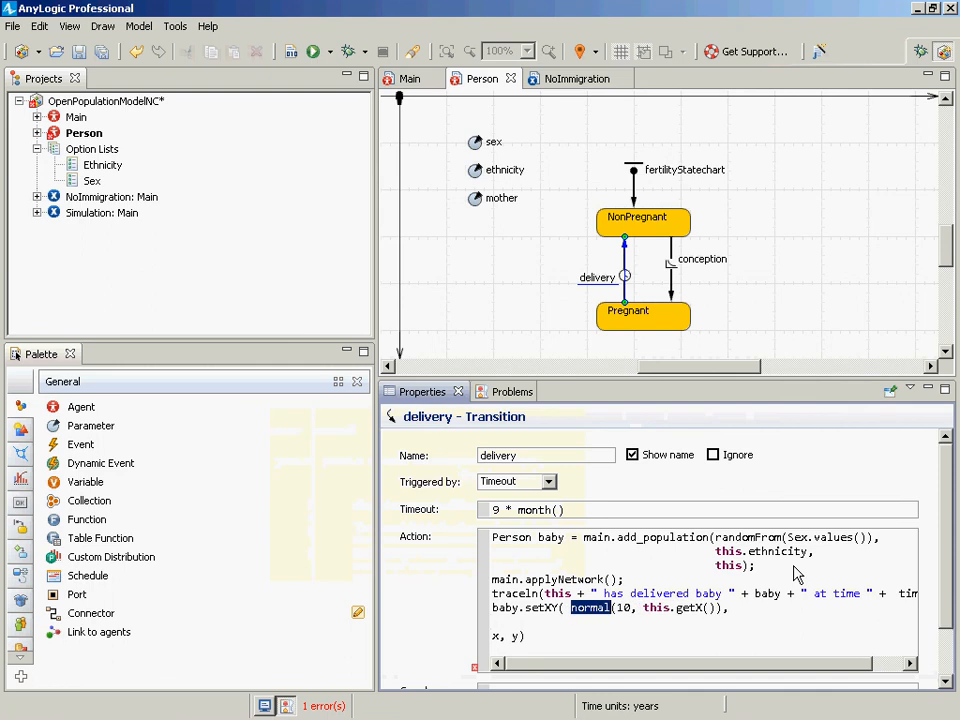
{"action": "key", "text": "ctrl+shift+Right"}
{"action": "key", "text": "ctrl+shift+Right"}
{"action": "key", "text": "ctrl+shift+Right"}
{"action": "key", "text": "ctrl+shift+Right"}
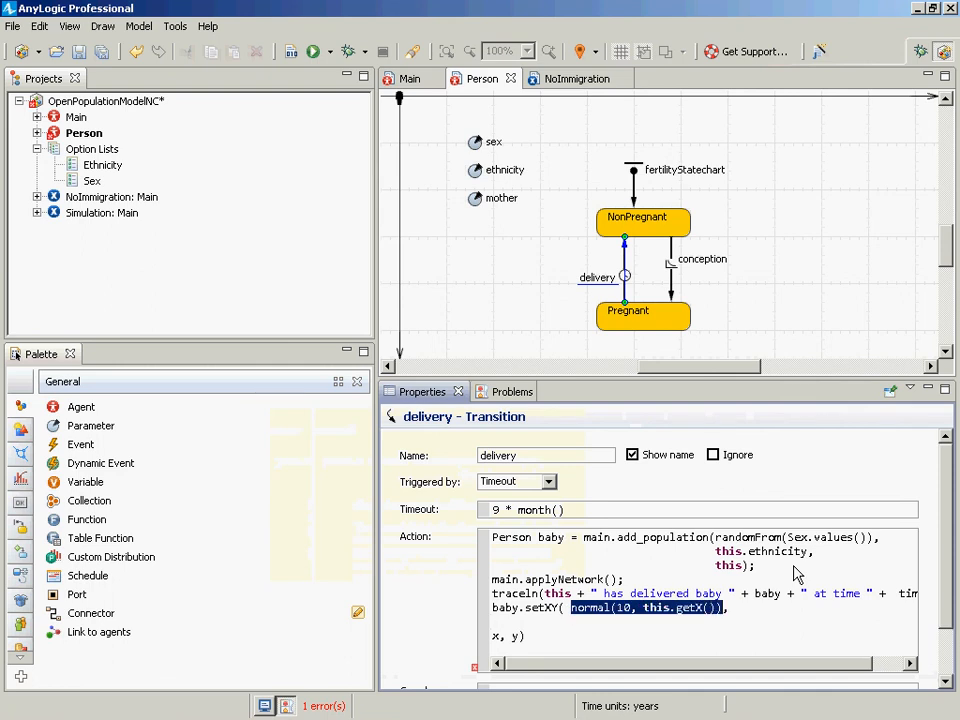
{"action": "key", "text": "Down"}
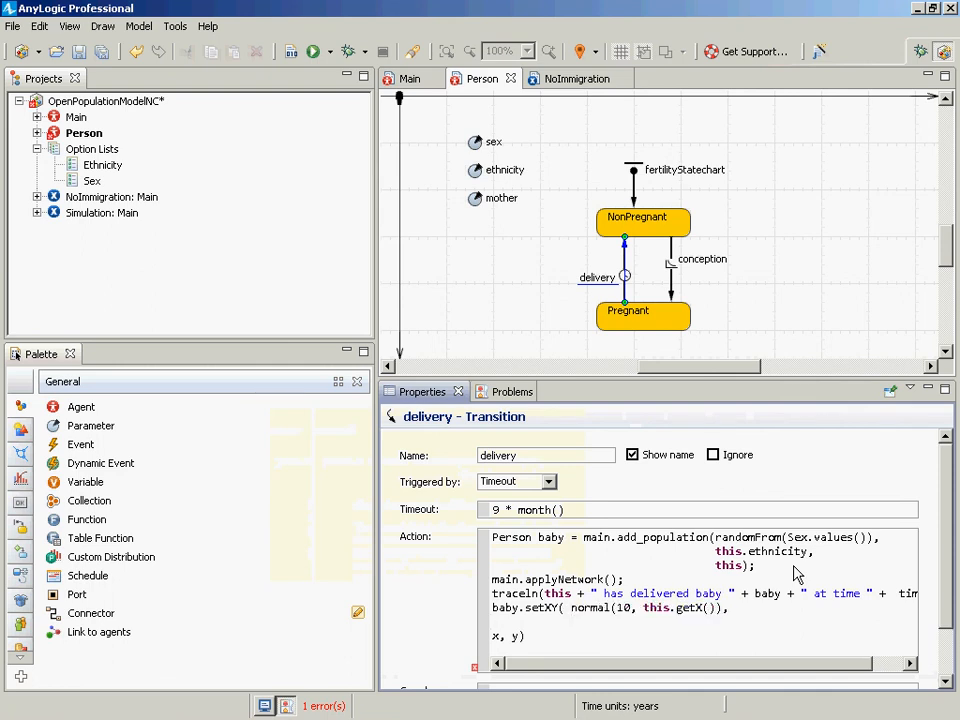
{"action": "key", "text": "ctrl+v"}
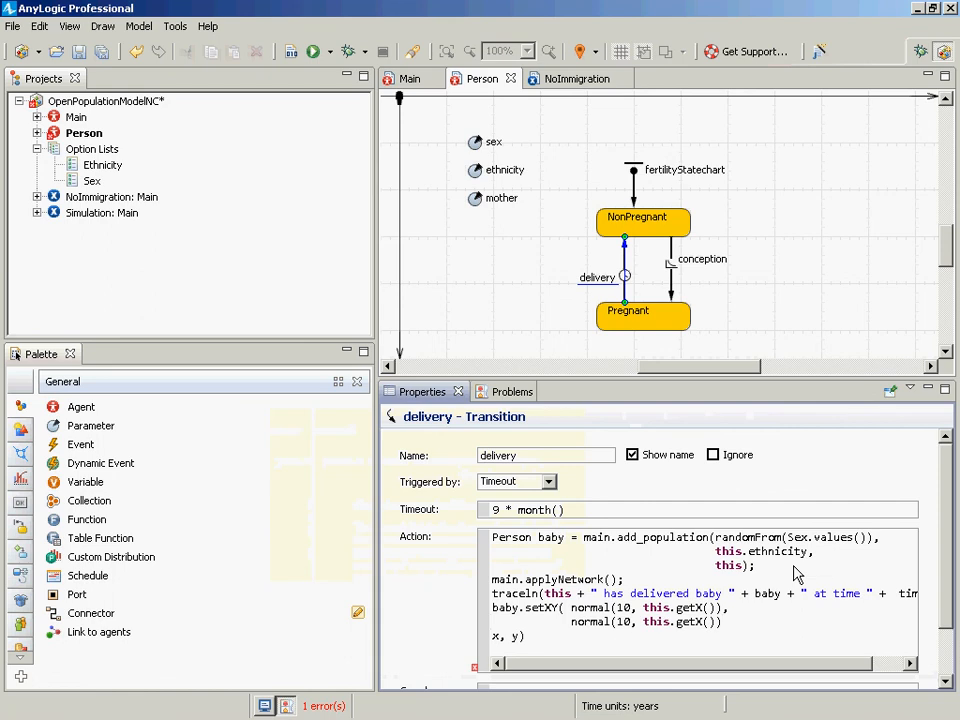
Step: Change getX to getY in the second normal(10, ...) argument of baby.setXY
{"action": "key", "text": "Up"}
{"action": "key", "text": "ctrl+Left"}
{"action": "key", "text": "ctrl+Left"}
{"action": "key", "text": "ctrl+Left"}
{"action": "key", "text": "ctrl+Left"}
{"action": "key", "text": "ctrl+Left"}
{"action": "key", "text": "ctrl+Left"}
{"action": "key", "text": "ctrl+Left"}
{"action": "key", "text": "ctrl+Right"}
{"action": "key", "text": "ctrl+Right"}
{"action": "key", "text": "ctrl+Right"}
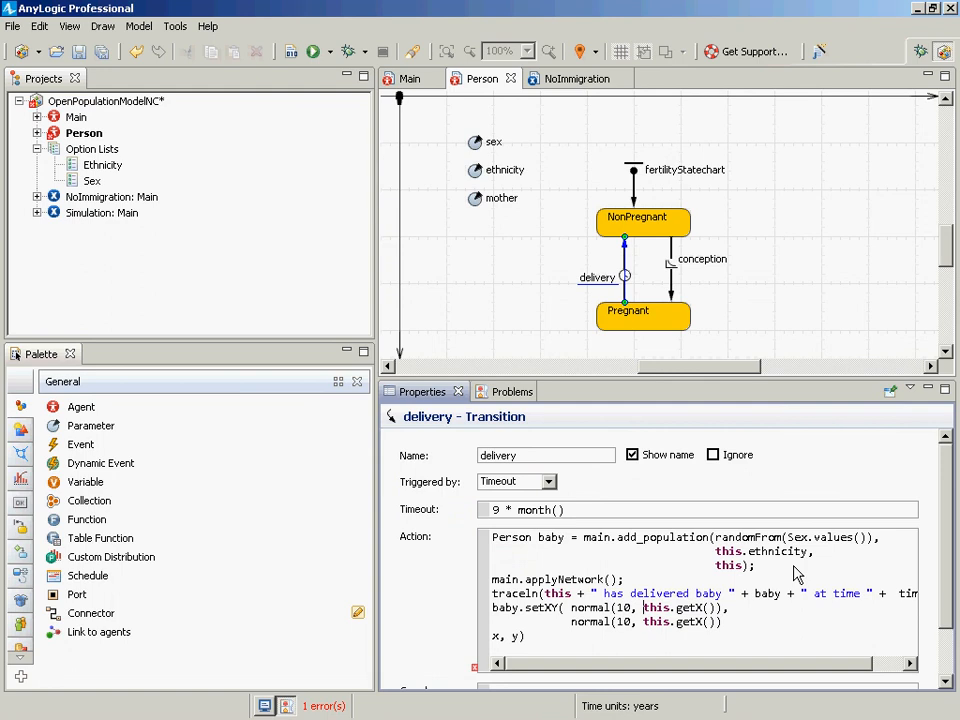
{"action": "key", "text": "ctrl+shift+Right"}
{"action": "key", "text": "ctrl+shift+Right"}
{"action": "key", "text": "ctrl+shift+Right"}
{"action": "key", "text": "ctrl+shift+Right"}
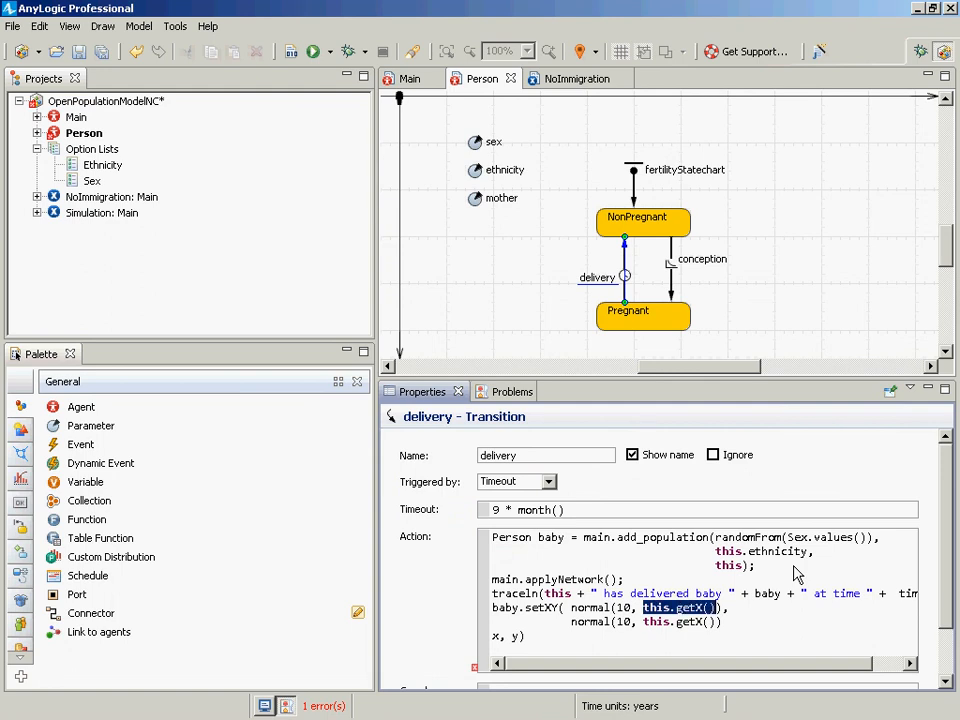
{"action": "key", "text": "ctrl+Left"}
{"action": "key", "text": "ctrl+Left"}
{"action": "key", "text": "ctrl+Left"}
{"action": "key", "text": "ctrl+shift+Right"}
{"action": "key", "text": "Down"}
{"action": "key", "text": "ctrl+Right"}
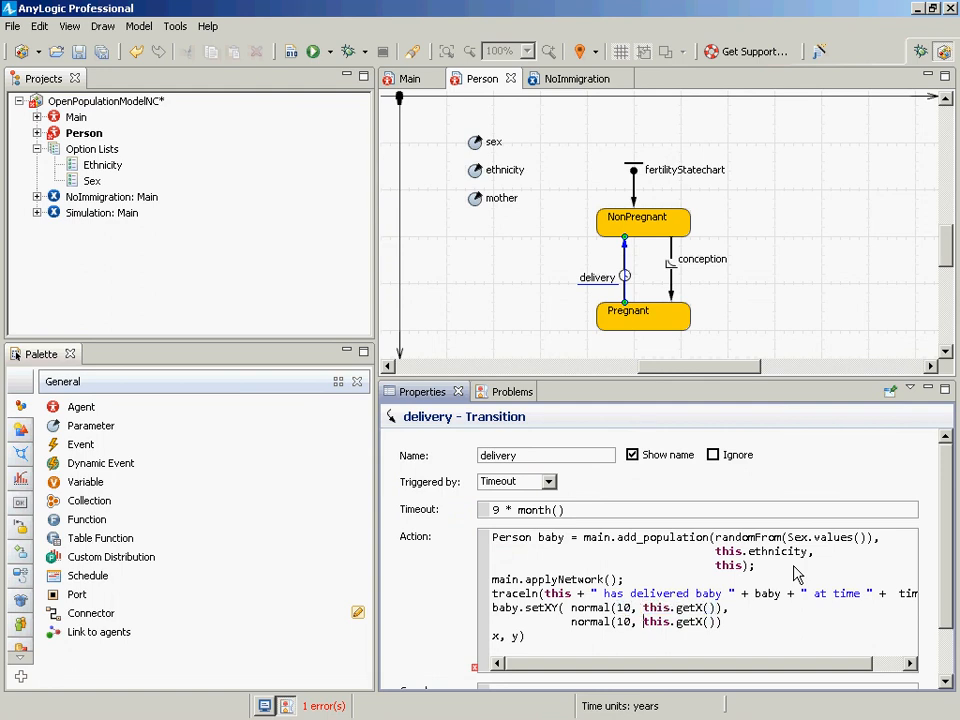
{"action": "key", "text": "ctrl+Right"}
{"action": "key", "text": "ctrl+Right"}
{"action": "key", "text": "ctrl+Right"}
{"action": "type", "text": "Y"}
Step: Remove the leftover x, y) placeholder line and close the baby.setXY call with ); followed by a new line
{"action": "key", "text": "Down"}
{"action": "key", "text": "Home"}
{"action": "key", "text": "Left"}
{"action": "key", "text": "shift+Down"}
{"action": "key", "text": "shift+Down"}
{"action": "type", "text": ")"}
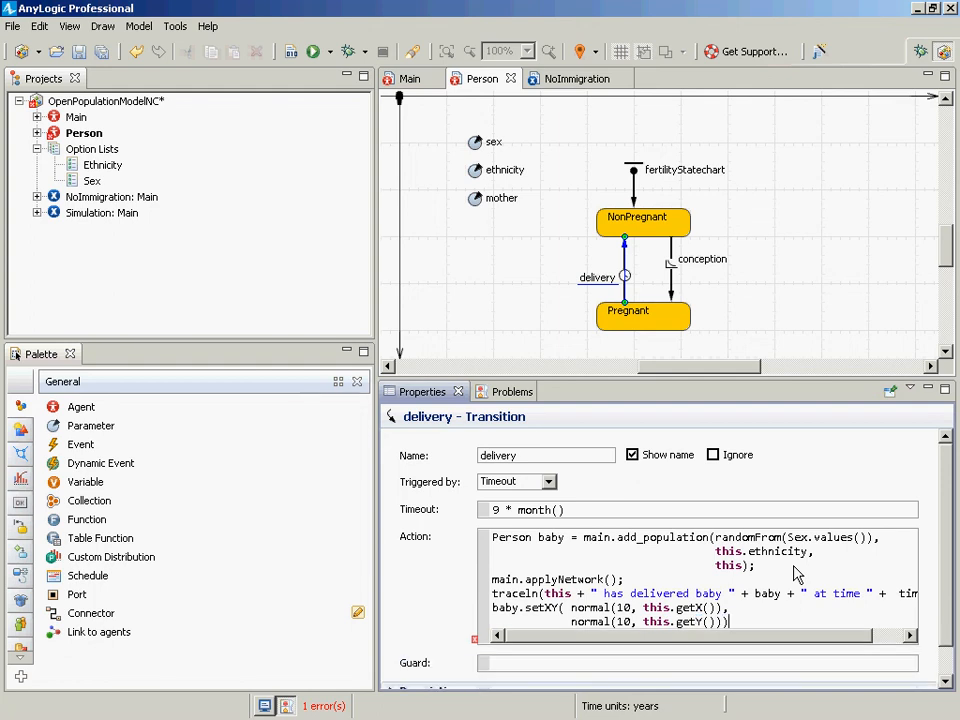
{"action": "type", "text": ";"}
{"action": "key", "text": "Return"}
Step: Copy the two-line baby.setXY call from the delivery action and replace the whole Notepad content with it
{"action": "key", "text": "shift+Up"}
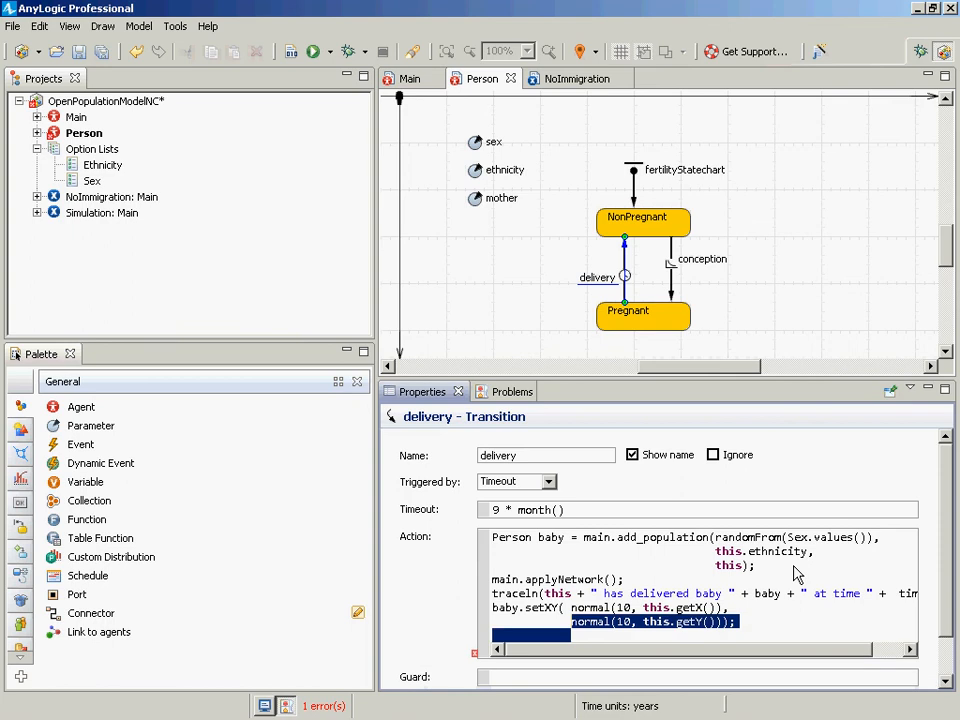
{"action": "key", "text": "shift+Up"}
{"action": "key", "text": "shift+Left"}
{"action": "key", "text": "shift+Left"}
{"action": "key", "text": "shift+Left"}
{"action": "key", "text": "shift+Left"}
{"action": "key", "text": "shift+Left"}
{"action": "key", "text": "shift+Left"}
{"action": "key", "text": "shift+Left"}
{"action": "key", "text": "shift+Left"}
{"action": "key", "text": "shift+Left"}
{"action": "key", "text": "shift+Left"}
{"action": "key", "text": "shift+Left"}
{"action": "key", "text": "shift+Left"}
{"action": "key", "text": "ctrl+c"}
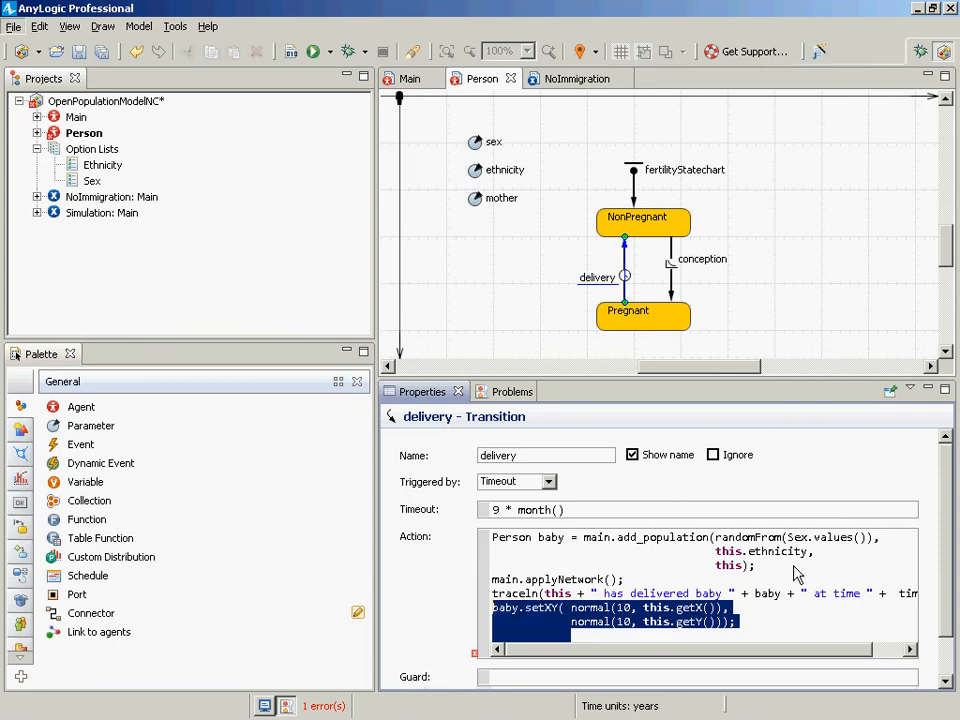
{"action": "key", "text": "alt+Tab"}
{"action": "key", "text": "ctrl+a"}
{"action": "key", "text": "ctrl+v"}
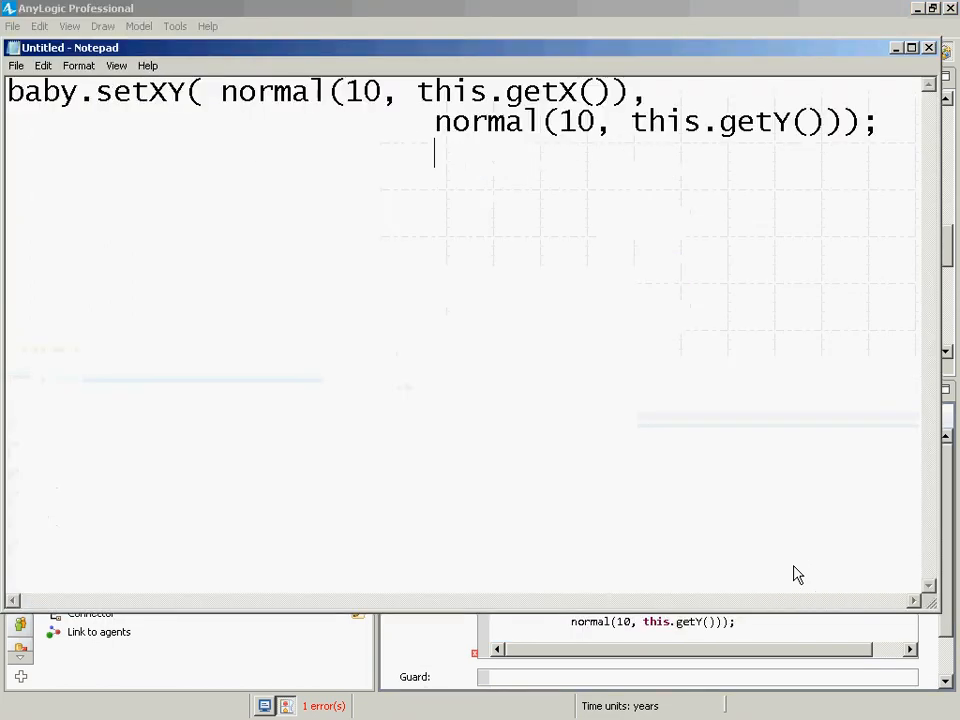
Step: Fix the indentation in Notepad so the second normal(10, this.getY()) argument aligns under the first, dropping the empty line
{"action": "key", "text": "Up"}
{"action": "key", "text": "BackSpace"}
{"action": "key", "text": "BackSpace"}
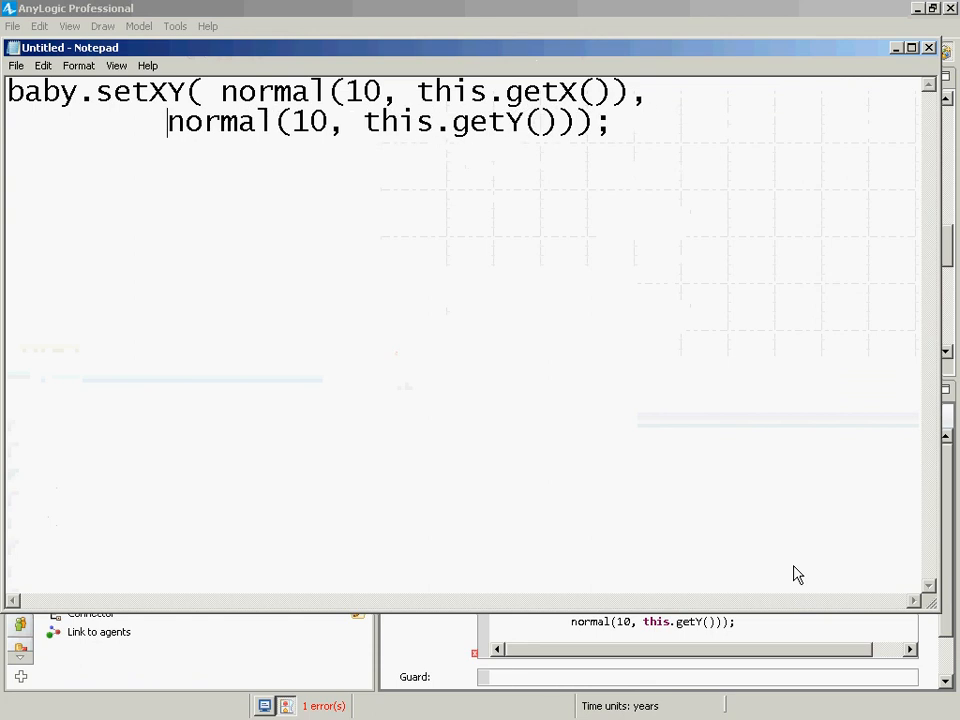
{"action": "key", "text": "BackSpace"}
{"action": "key", "text": "BackSpace"}
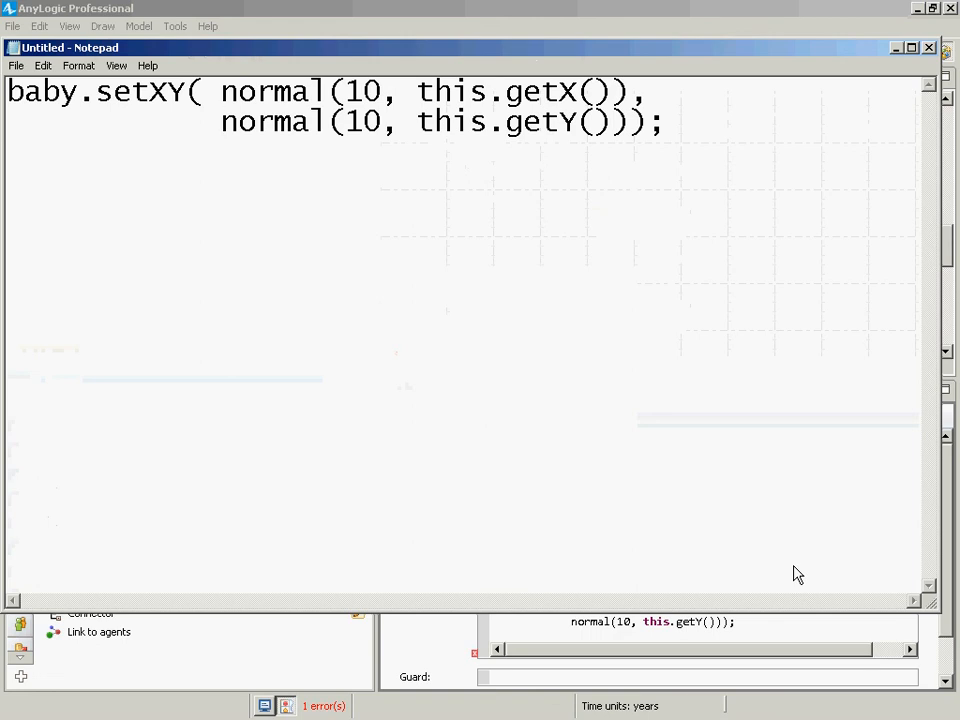
Step: Back in AnyLogic, move main.applyNetwork(); below the baby.setXY call in the delivery action, then save and build the model
{"action": "key", "text": "alt+Tab"}
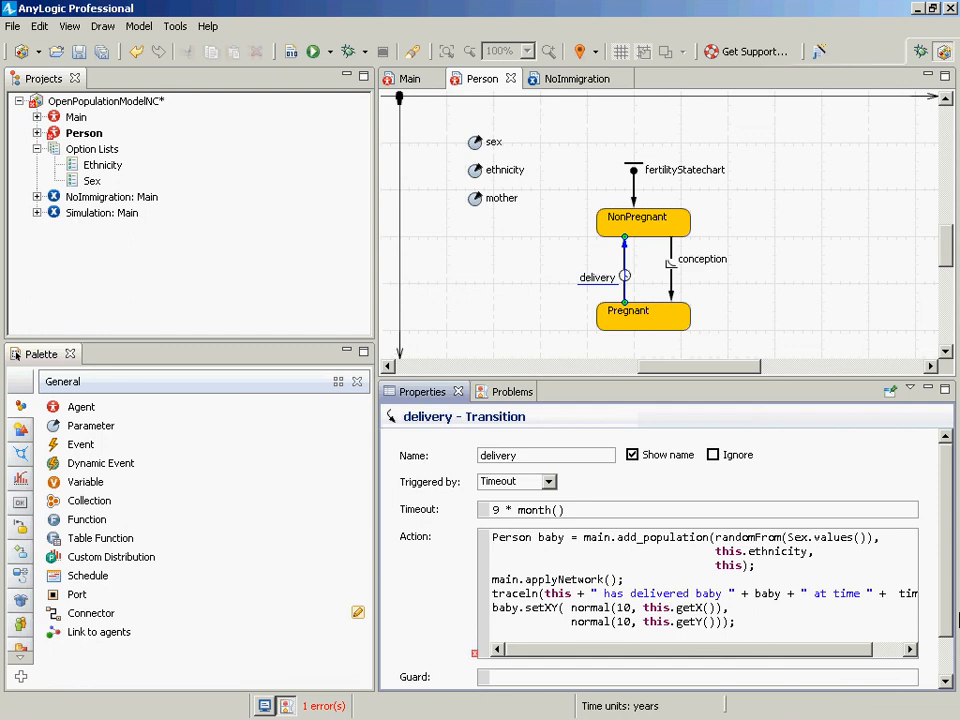
{"action": "key", "text": "Up"}
{"action": "key", "text": "Up"}
{"action": "key", "text": "Up"}
{"action": "key", "text": "shift+Down"}
{"action": "key", "text": "ctrl+c"}
{"action": "key", "text": "Delete"}
{"action": "key", "text": "Down"}
{"action": "key", "text": "Down"}
{"action": "key", "text": "ctrl+v"}
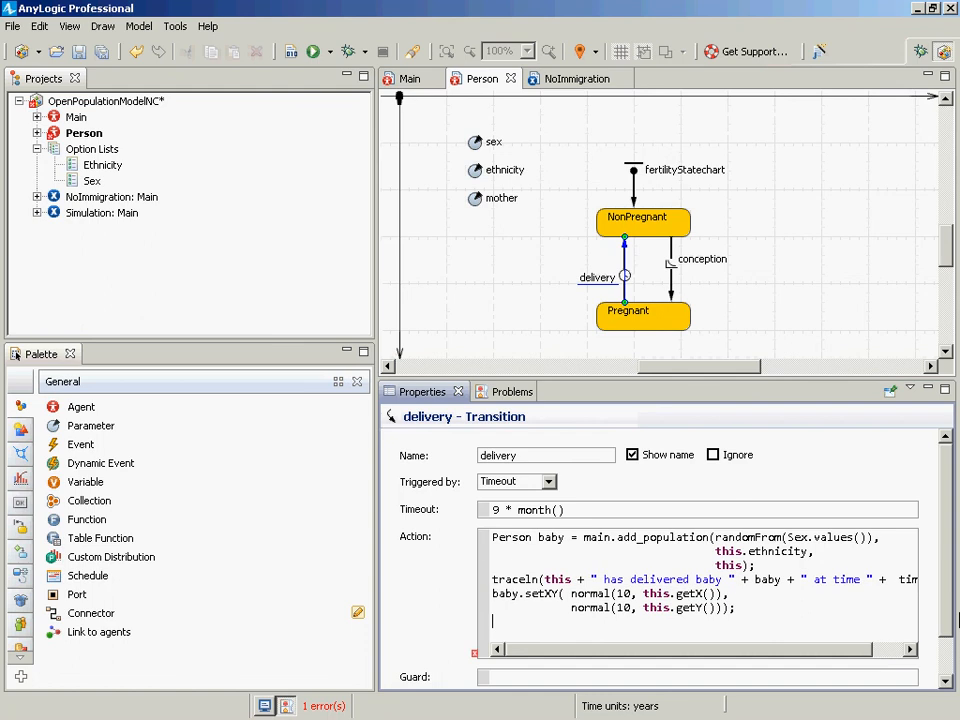
{"action": "key", "text": "ctrl+s"}
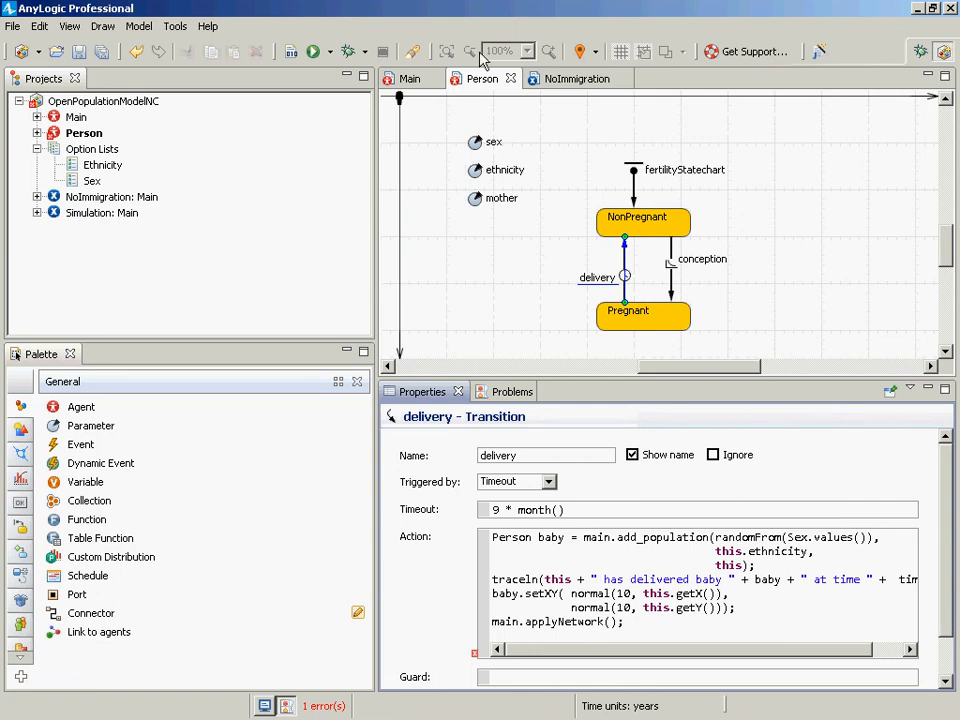
{"action": "left_click", "coordinate": [291, 51]}
{"action": "key", "text": "Up"}
{"action": "key", "text": "Up"}
{"action": "key", "text": "Up"}
{"action": "key", "text": "shift+Down"}
{"action": "key", "text": "shift+Down"}
{"action": "key", "text": "shift+Down"}
{"action": "key", "text": "shift+Down"}
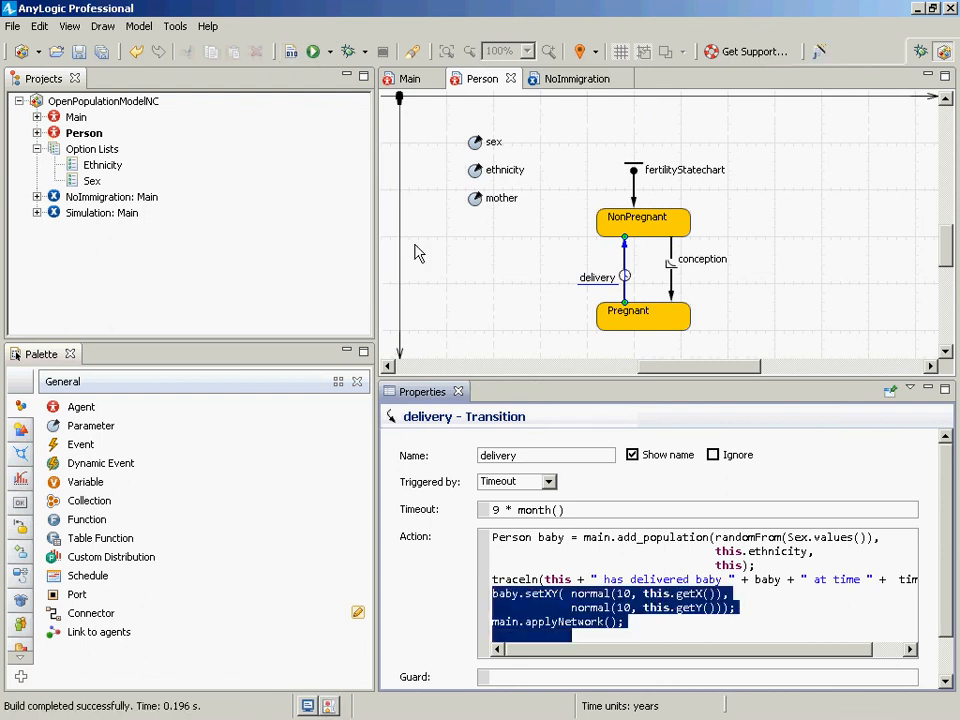
{"action": "key", "text": "shift+Up"}
{"action": "key", "text": "shift+Down"}
{"action": "key", "text": "Right"}
{"action": "key", "text": "shift+Up"}
{"action": "key", "text": "shift+Up"}
{"action": "key", "text": "shift+Up"}
{"action": "key", "text": "shift+Up"}
{"action": "key", "text": "shift+Down"}
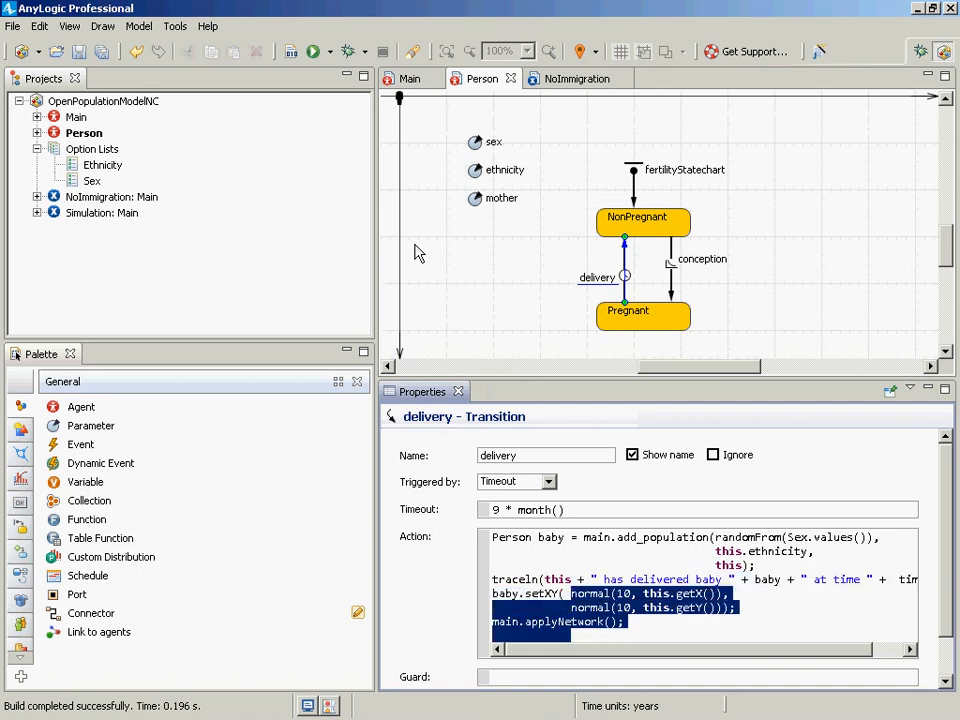
Step: Move the traceln line of the delivery action to the end, below main.applyNetwork();
{"action": "key", "text": "Up"}
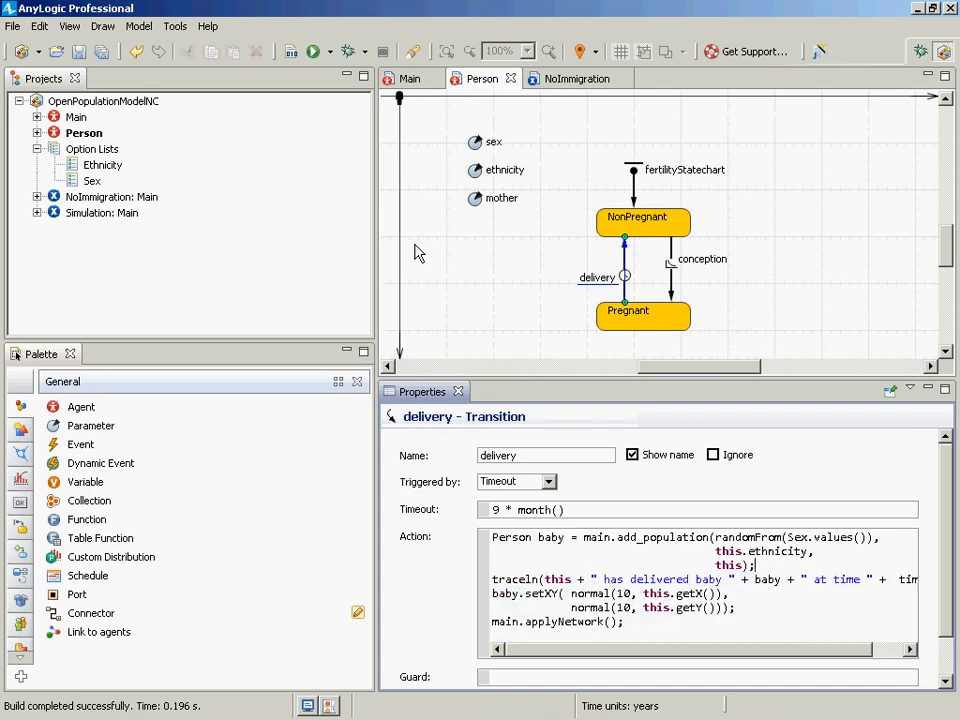
{"action": "key", "text": "Home"}
{"action": "key", "text": "shift+Down"}
{"action": "key", "text": "ctrl+x"}
{"action": "key", "text": "ctrl+End"}
{"action": "key", "text": "ctrl+v"}
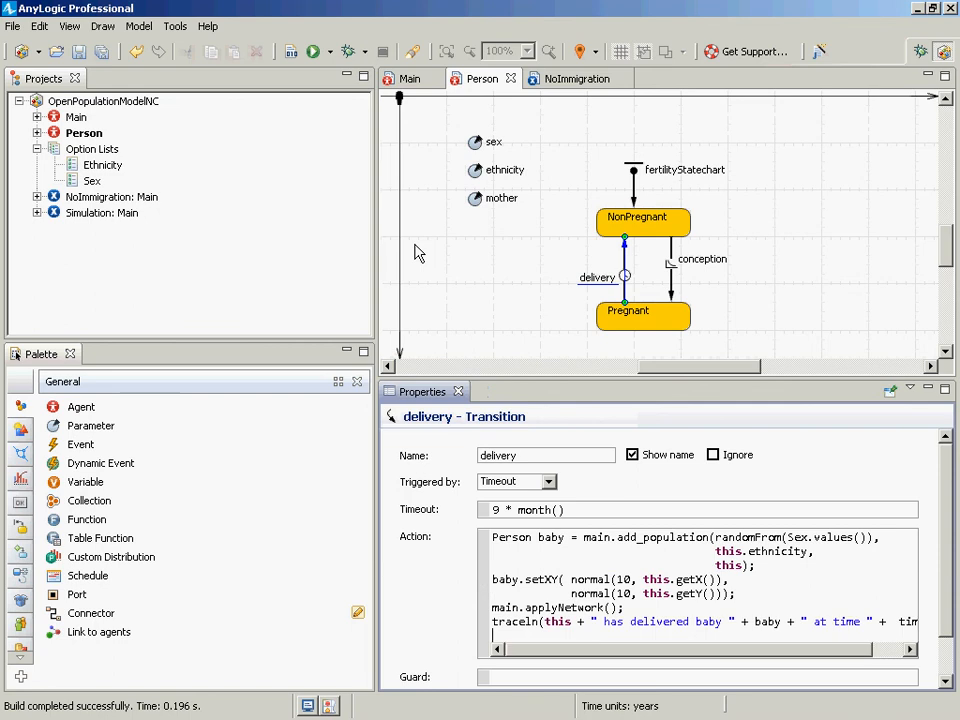
{"action": "key", "text": "Up"}
{"action": "key", "text": "shift+Up"}
{"action": "key", "text": "shift+Up"}
{"action": "key", "text": "shift+Up"}
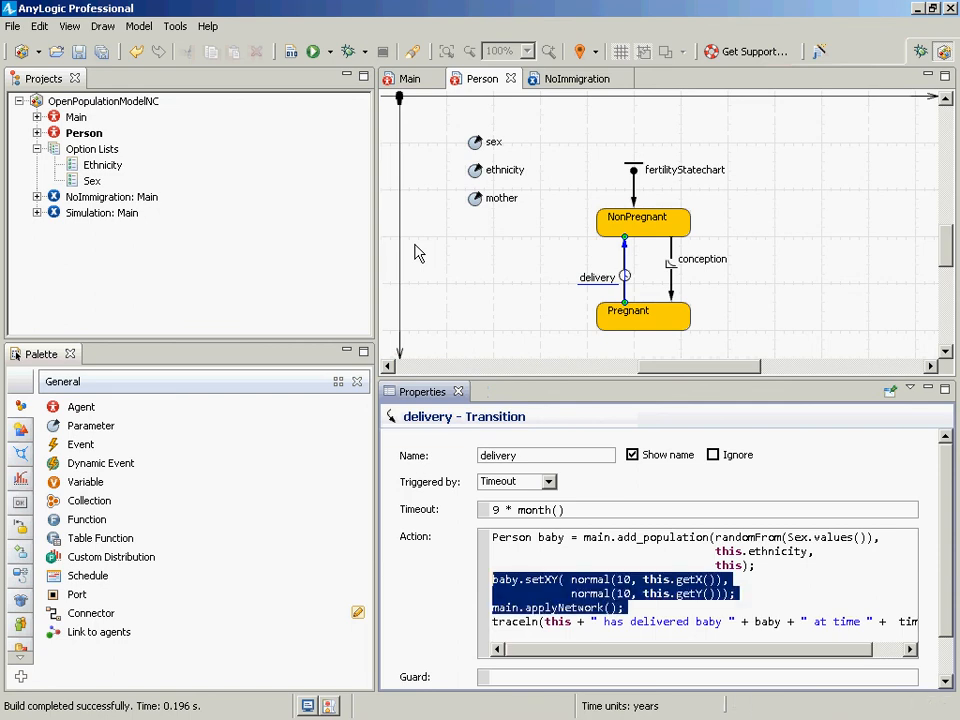
{"action": "key", "text": "shift+Home"}
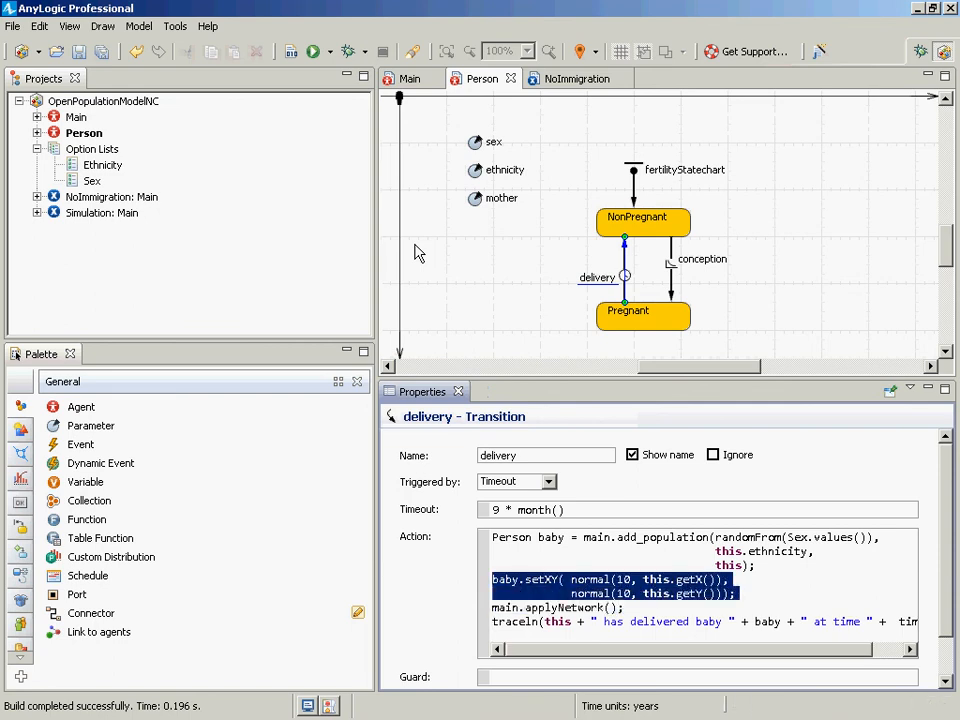
{"action": "key", "text": "Down"}
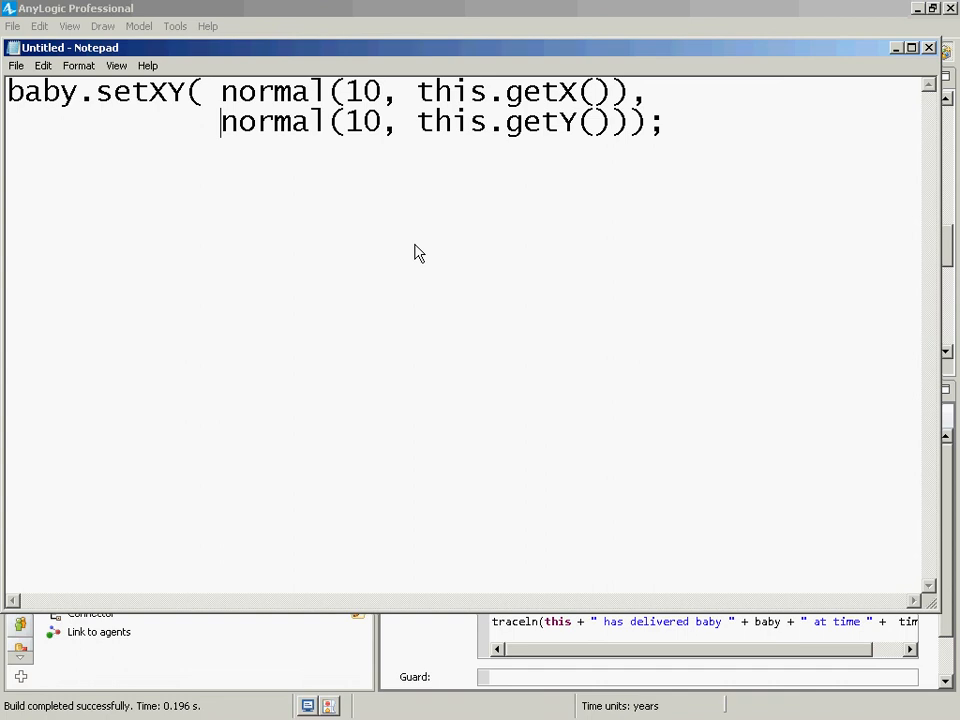
Step: Return from Notepad to AnyLogic, build the model and run the NoImmigration experiment
{"action": "left_click", "coordinate": [253, 25]}
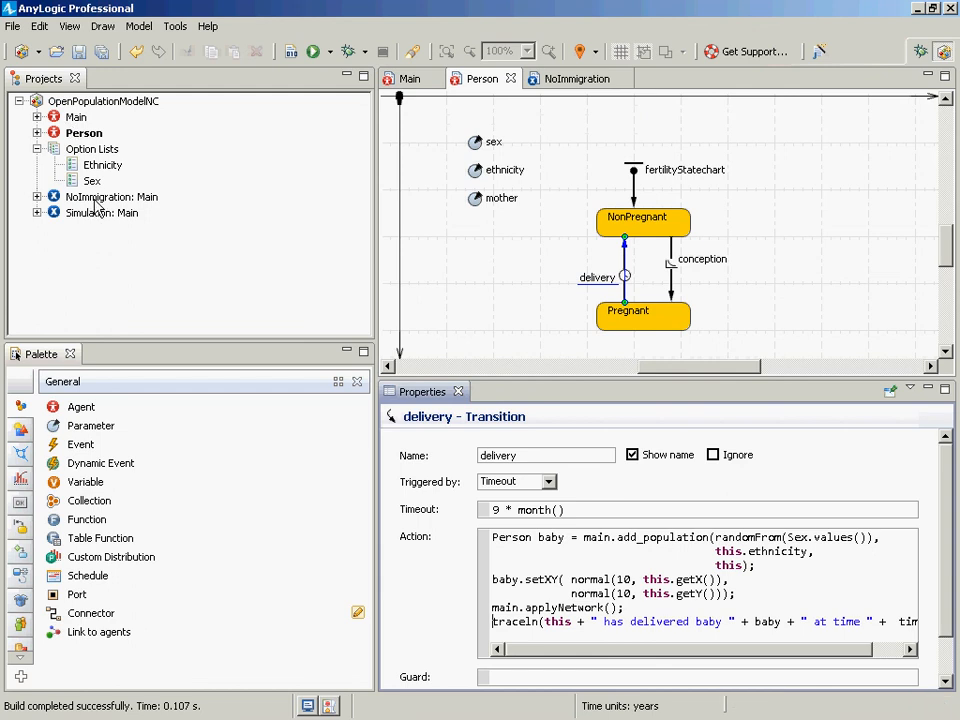
{"action": "left_click", "coordinate": [290, 51]}
{"action": "left_click", "coordinate": [115, 196]}
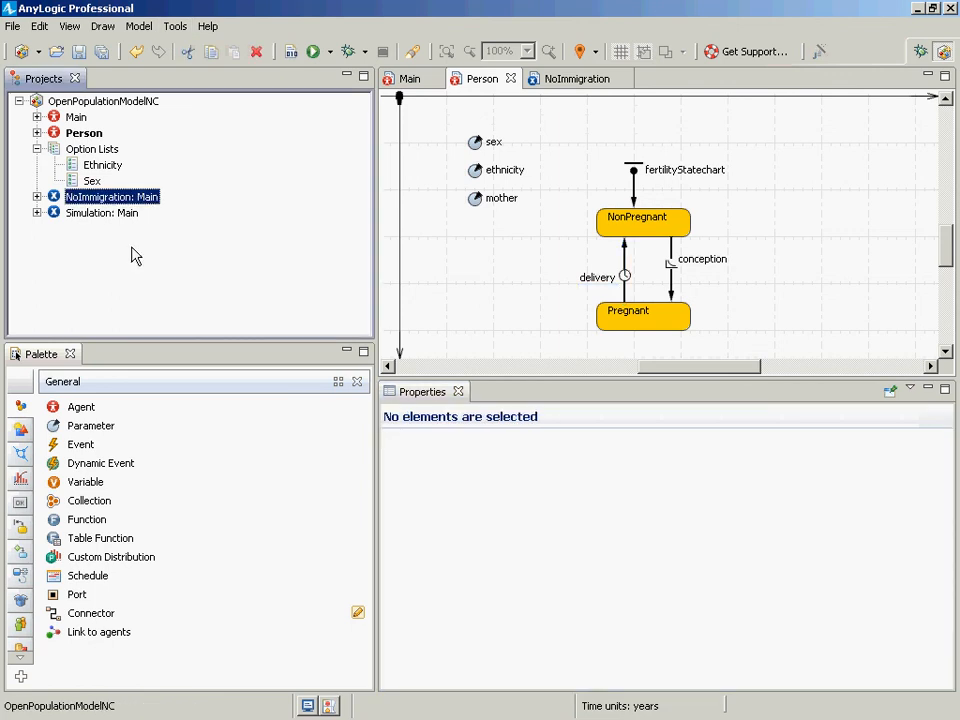
{"action": "right_click", "coordinate": [86, 198]}
{"action": "left_click", "coordinate": [140, 401]}
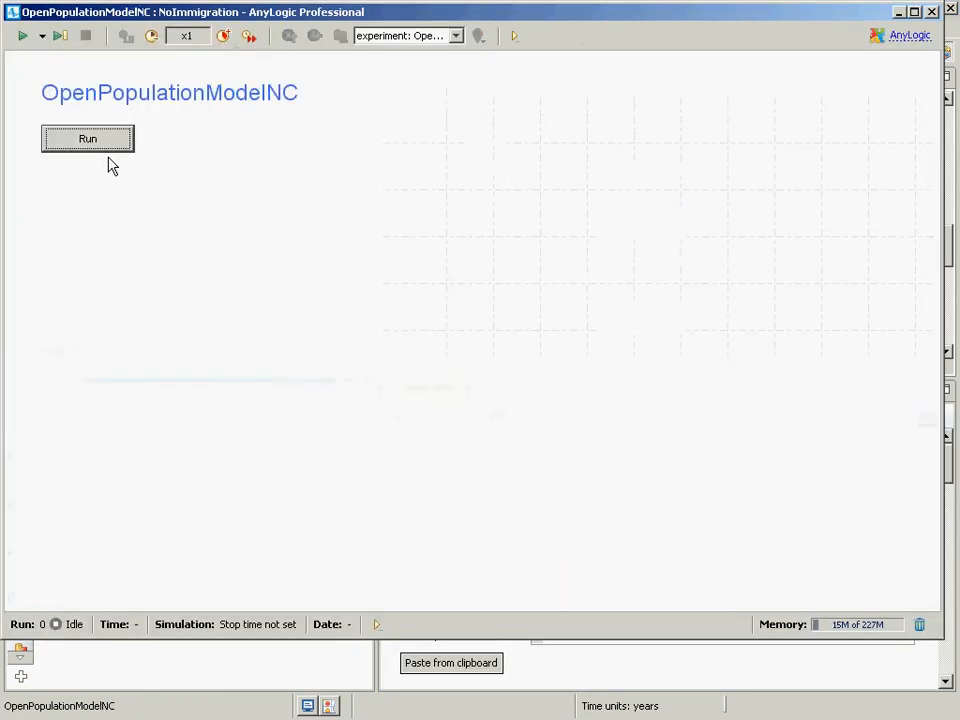
{"action": "left_click", "coordinate": [105, 142]}
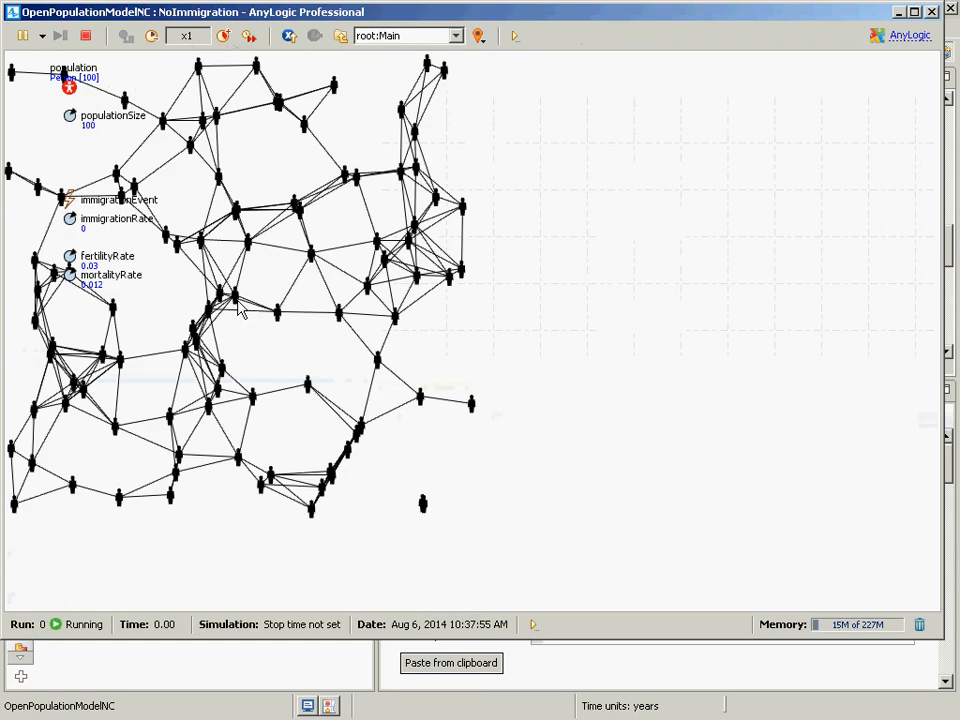
Step: Speed up the running simulation to x50
{"action": "left_click", "coordinate": [224, 36]}
{"action": "left_click", "coordinate": [224, 36]}
{"action": "left_click", "coordinate": [224, 36]}
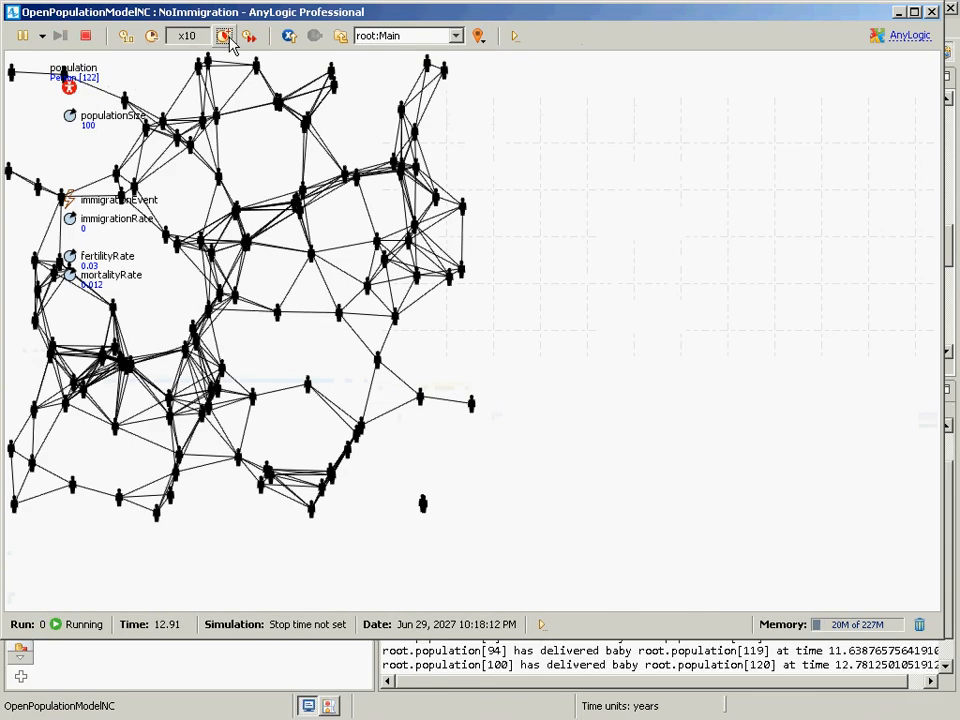
{"action": "left_click", "coordinate": [224, 36]}
{"action": "left_click", "coordinate": [224, 36]}
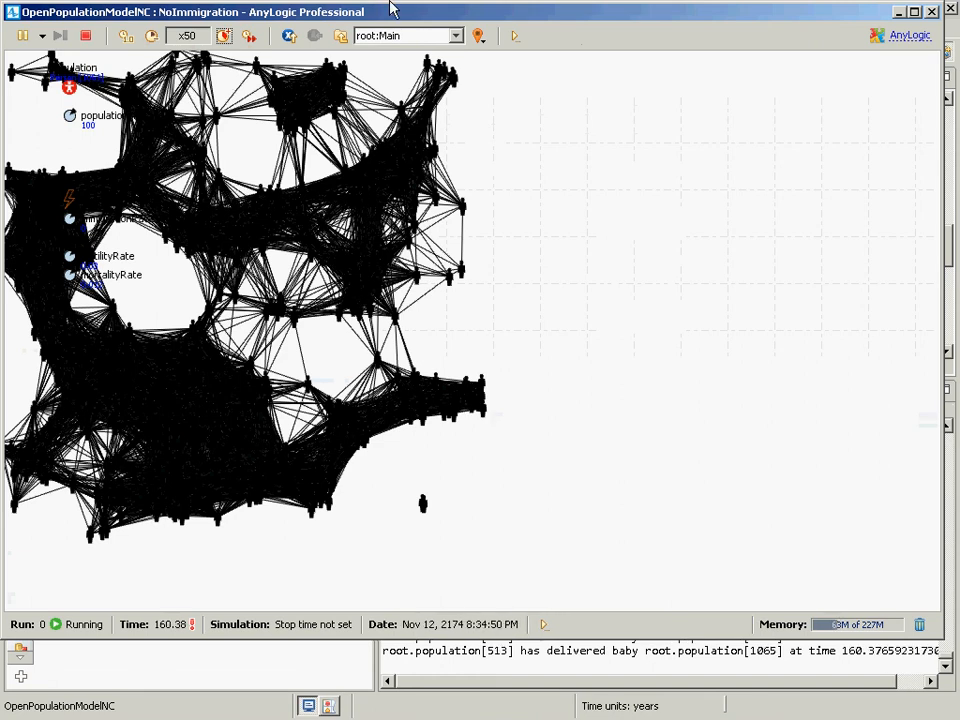
Step: Open the population[0] agent's view in the running model and pause the simulation
{"action": "left_click", "coordinate": [422, 38]}
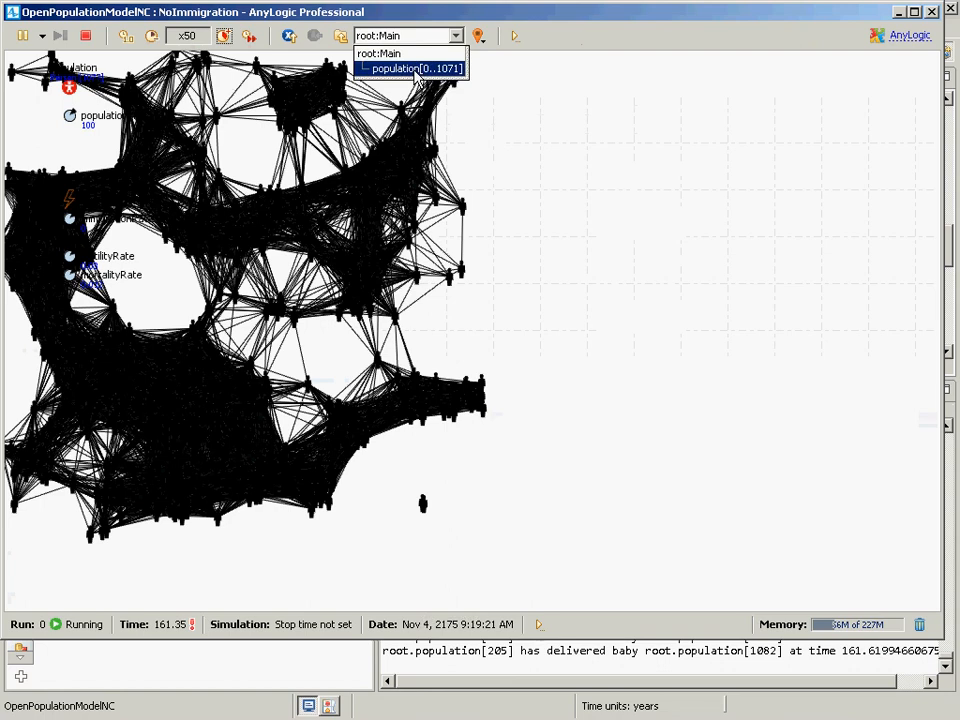
{"action": "left_click", "coordinate": [415, 69]}
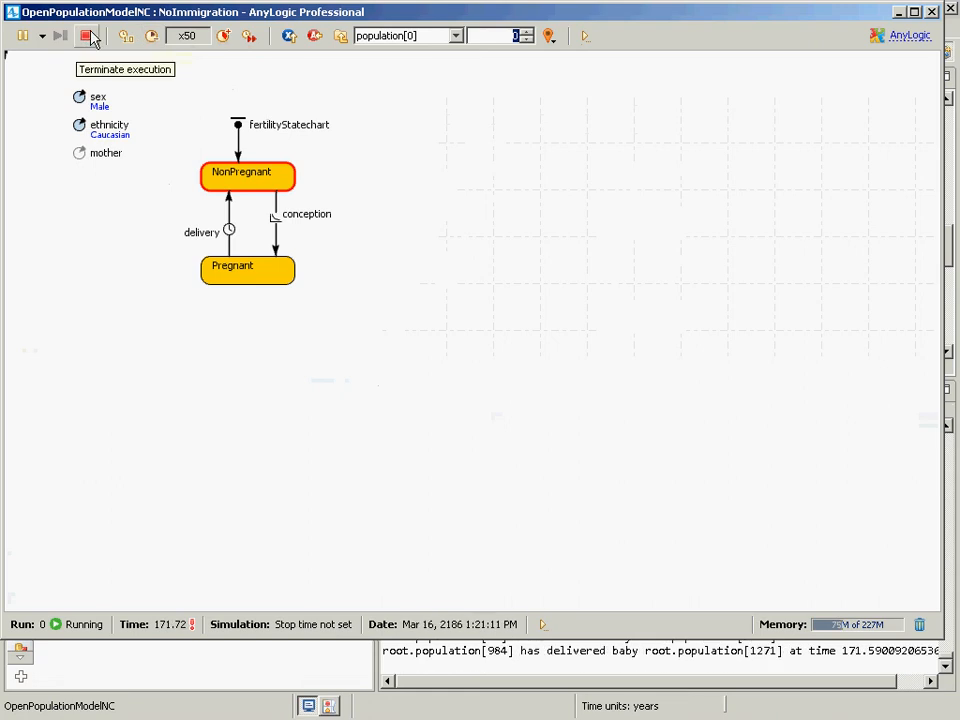
{"action": "left_click", "coordinate": [24, 36]}
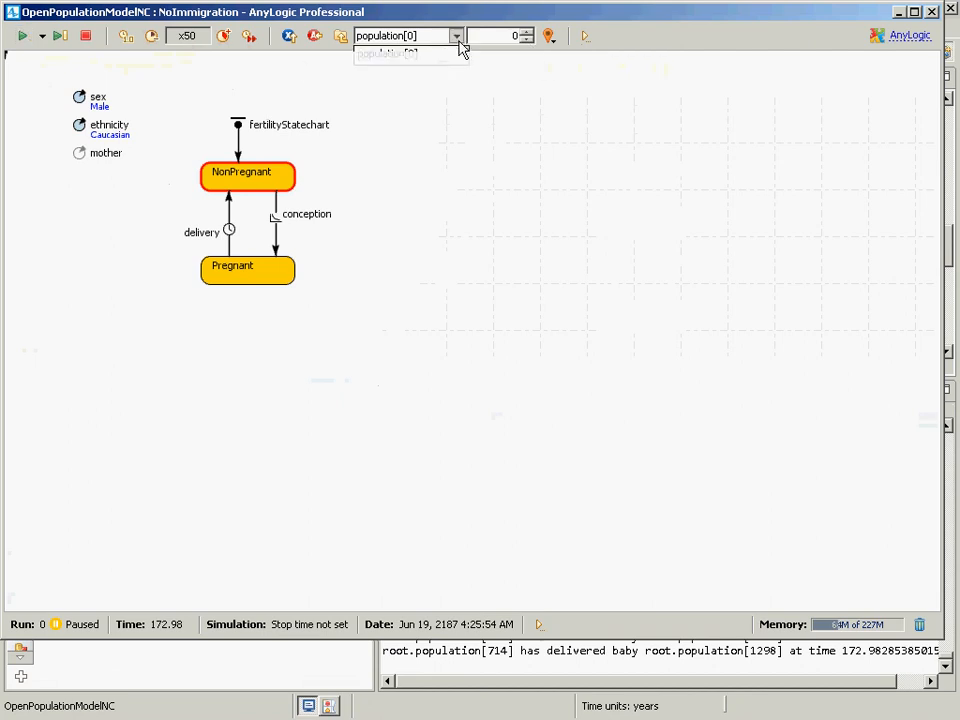
Step: Go back up to root:Main and open the view of agent 1297 in the population
{"action": "left_click", "coordinate": [456, 36]}
{"action": "left_click", "coordinate": [360, 54]}
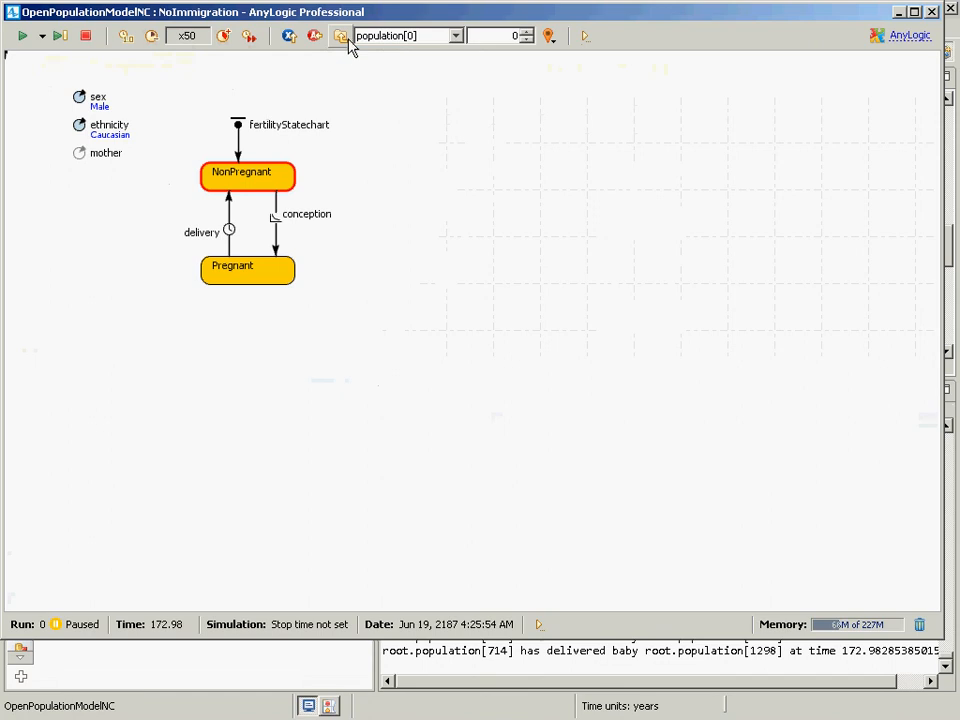
{"action": "left_click", "coordinate": [340, 36]}
{"action": "left_click", "coordinate": [455, 36]}
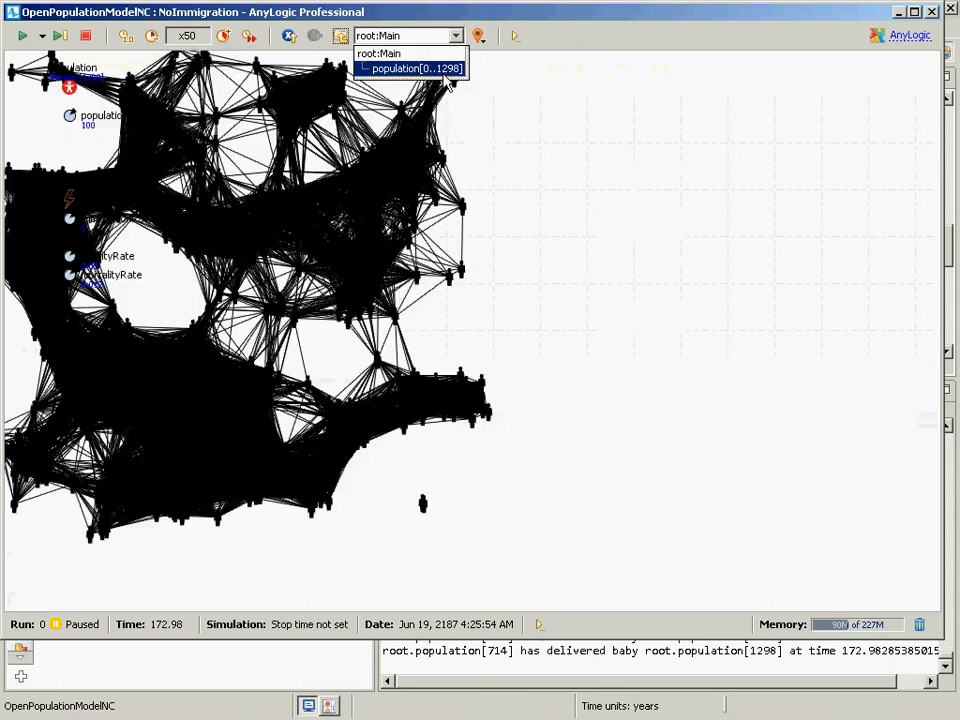
{"action": "left_click", "coordinate": [443, 69]}
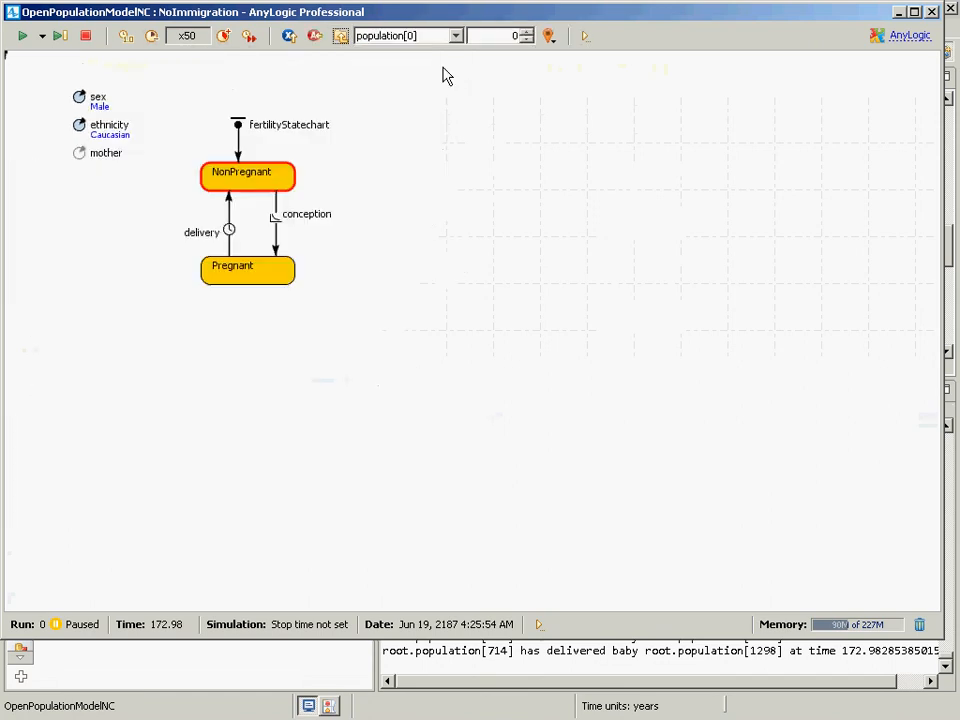
{"action": "double_click", "coordinate": [514, 35]}
{"action": "type", "text": "1297"}
{"action": "key", "text": "Return"}
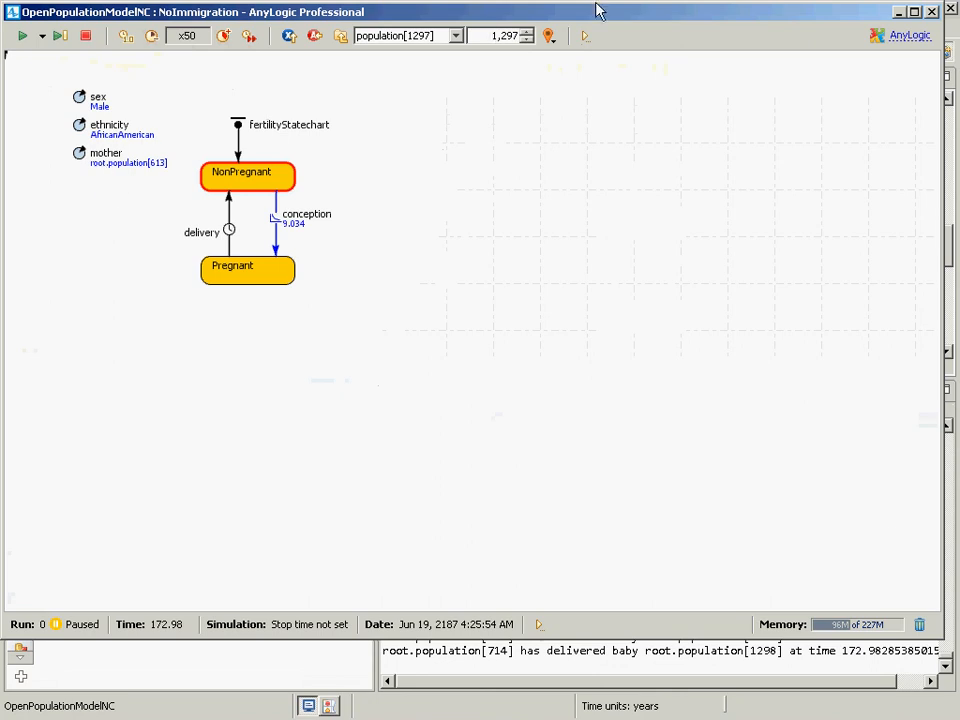
Step: Open the mother of population[1297], agent 613, to inspect its parameters
{"action": "double_click", "coordinate": [503, 36]}
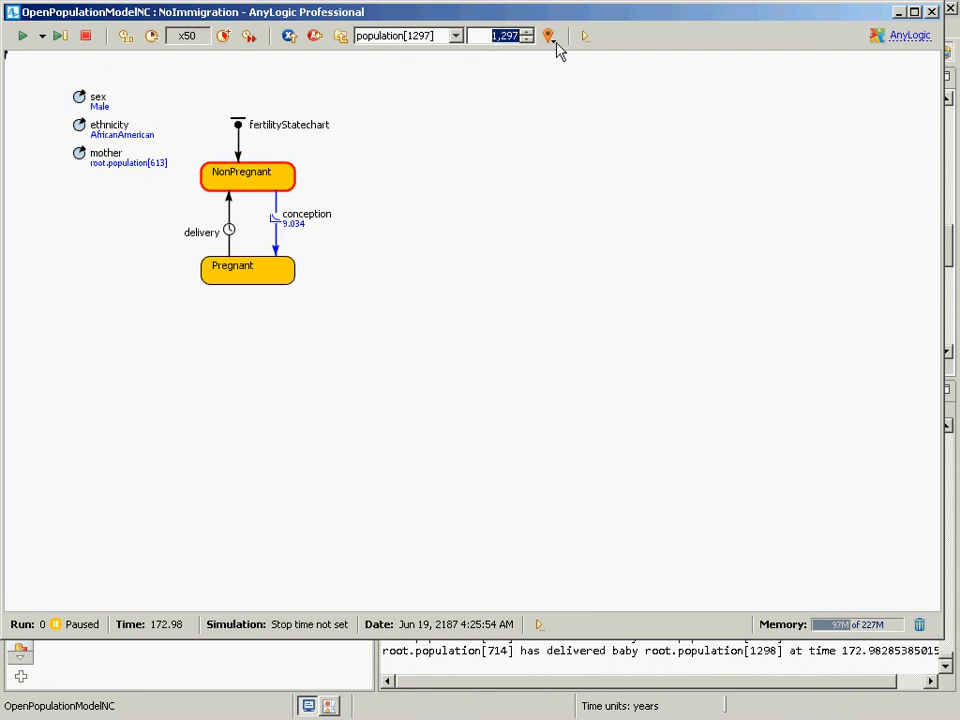
{"action": "type", "text": "21"}
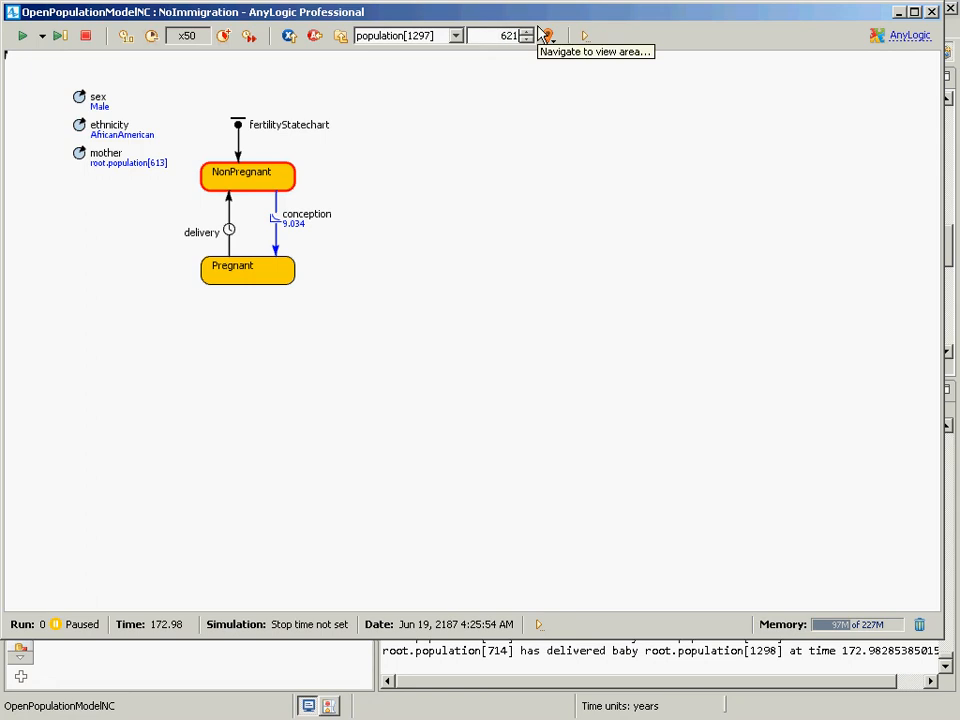
{"action": "key", "text": "BackSpace"}
{"action": "key", "text": "BackSpace"}
{"action": "type", "text": "13"}
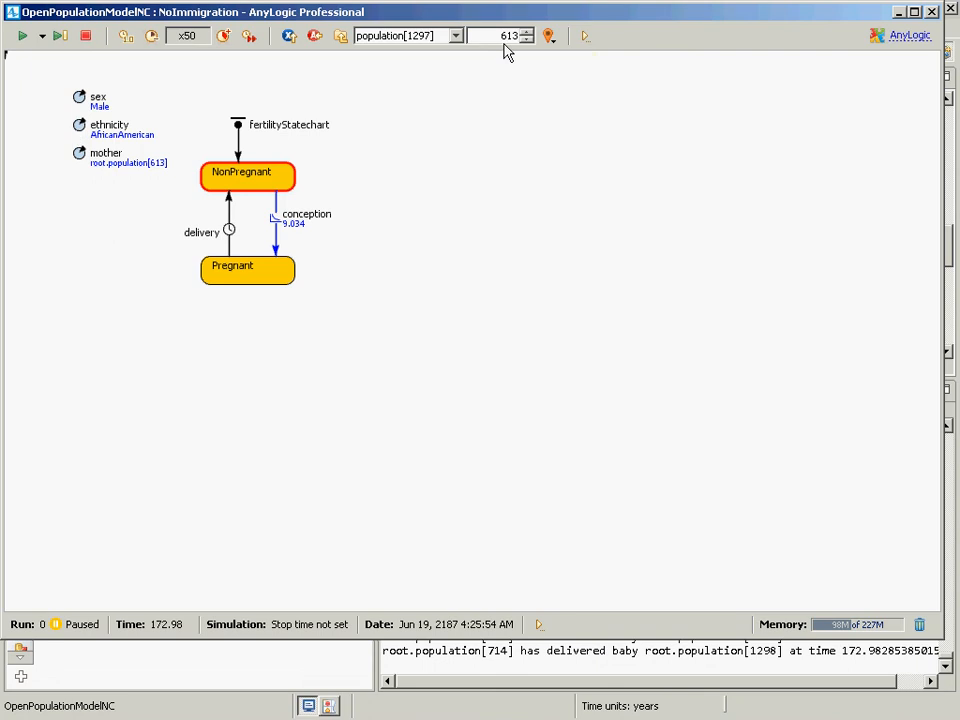
{"action": "left_click", "coordinate": [137, 160]}
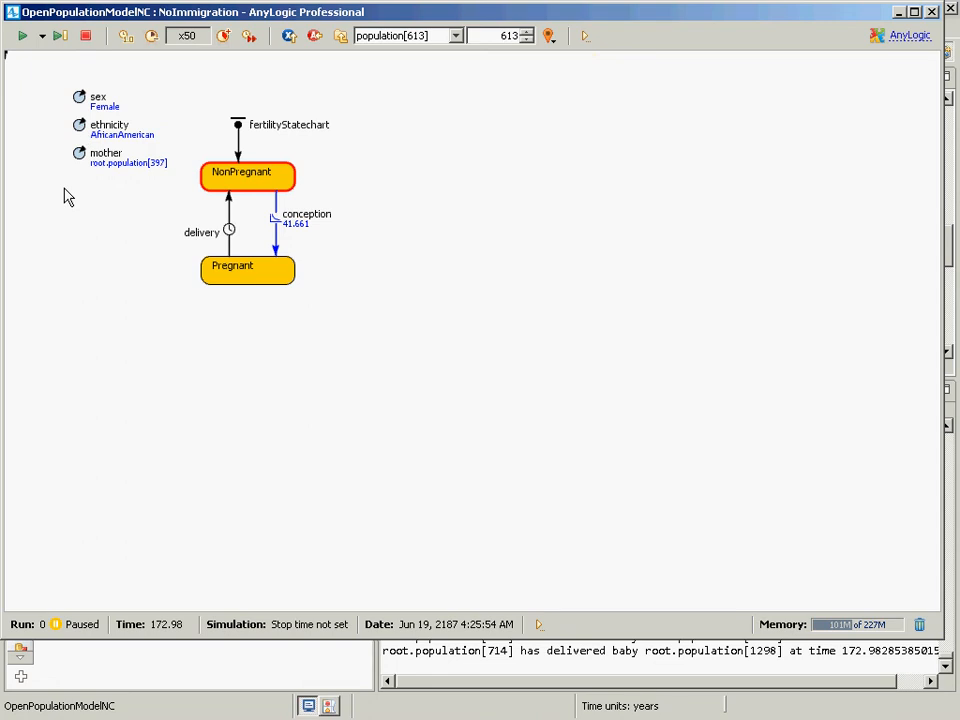
Step: Follow the maternal line from population[613] to agent 397 and on to agent 295
{"action": "double_click", "coordinate": [505, 37]}
{"action": "type", "text": "397"}
{"action": "key", "text": "Return"}
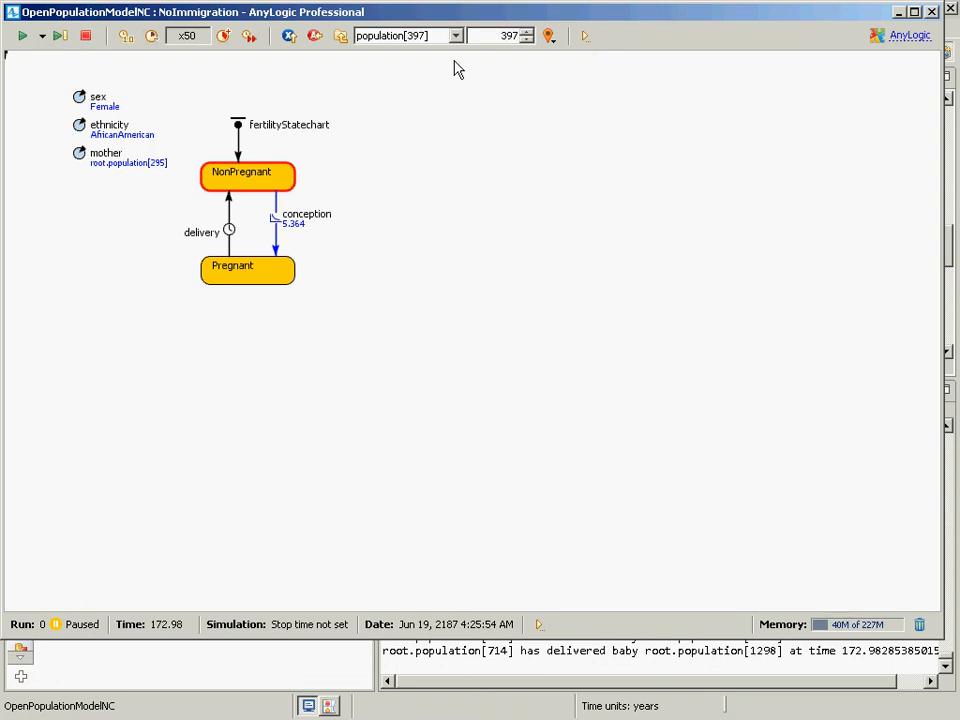
{"action": "double_click", "coordinate": [505, 40]}
{"action": "type", "text": "295"}
{"action": "key", "text": "Return"}
Step: Open the mother of population[295], agent 147
{"action": "double_click", "coordinate": [497, 37]}
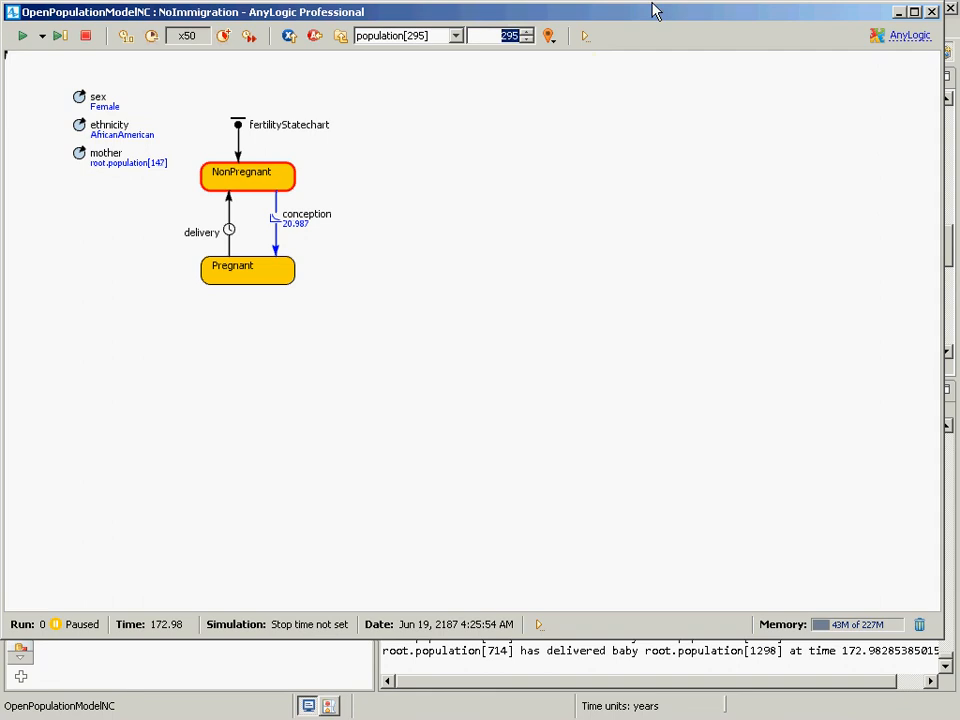
{"action": "type", "text": "147"}
{"action": "key", "text": "Return"}
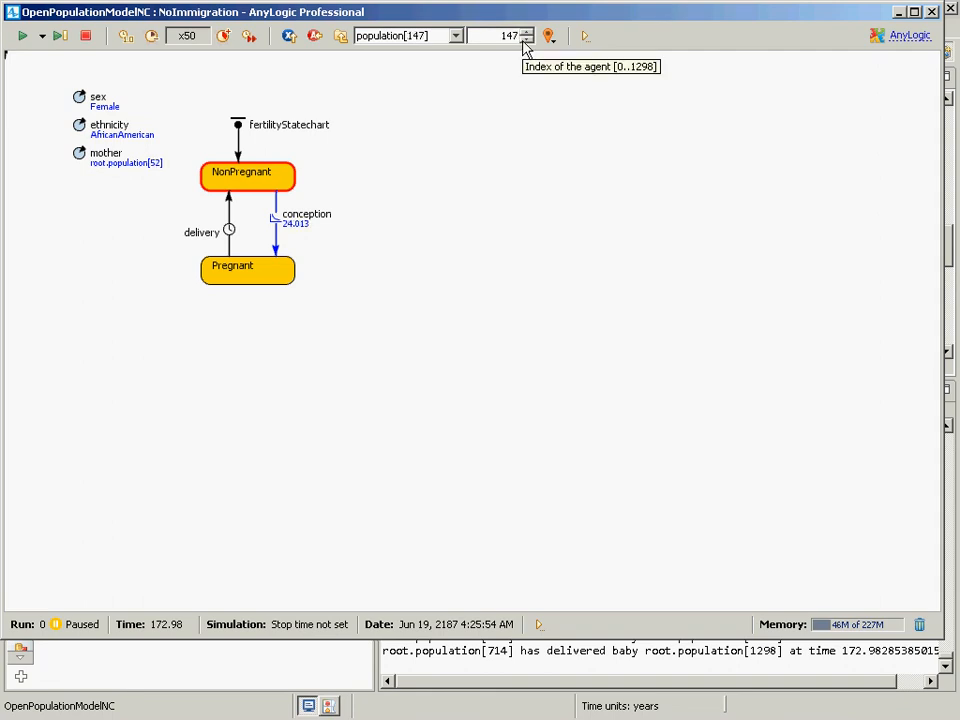
Step: Open the mother of population[147], agent 52, to inspect its parameters
{"action": "left_click_drag", "start_coordinate": [498, 35], "coordinate": [556, 41]}
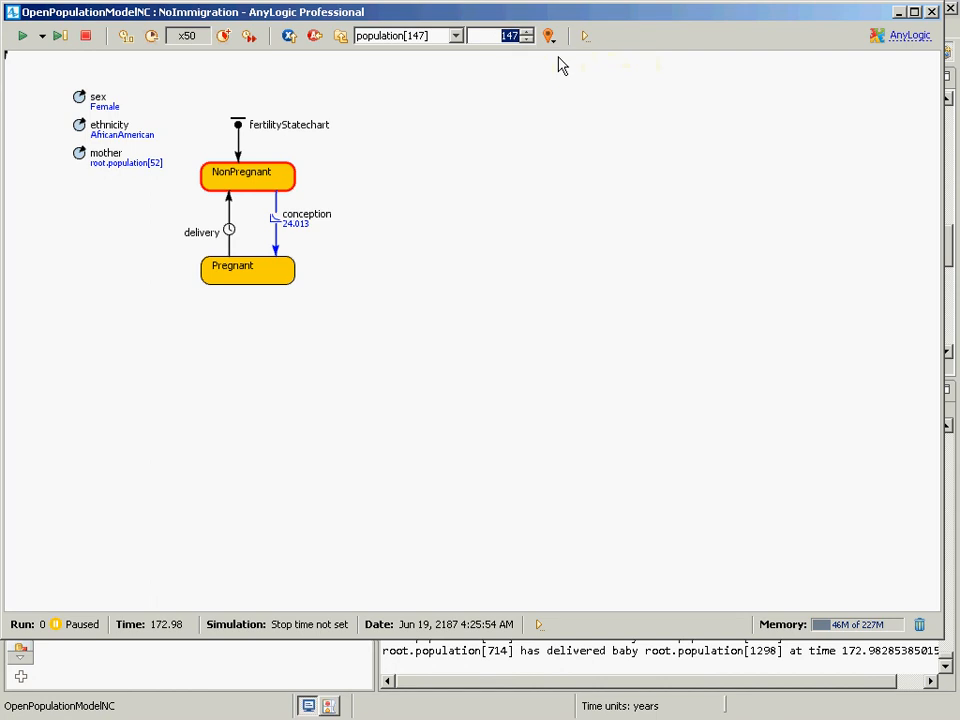
{"action": "type", "text": "52"}
{"action": "key", "text": "Return"}
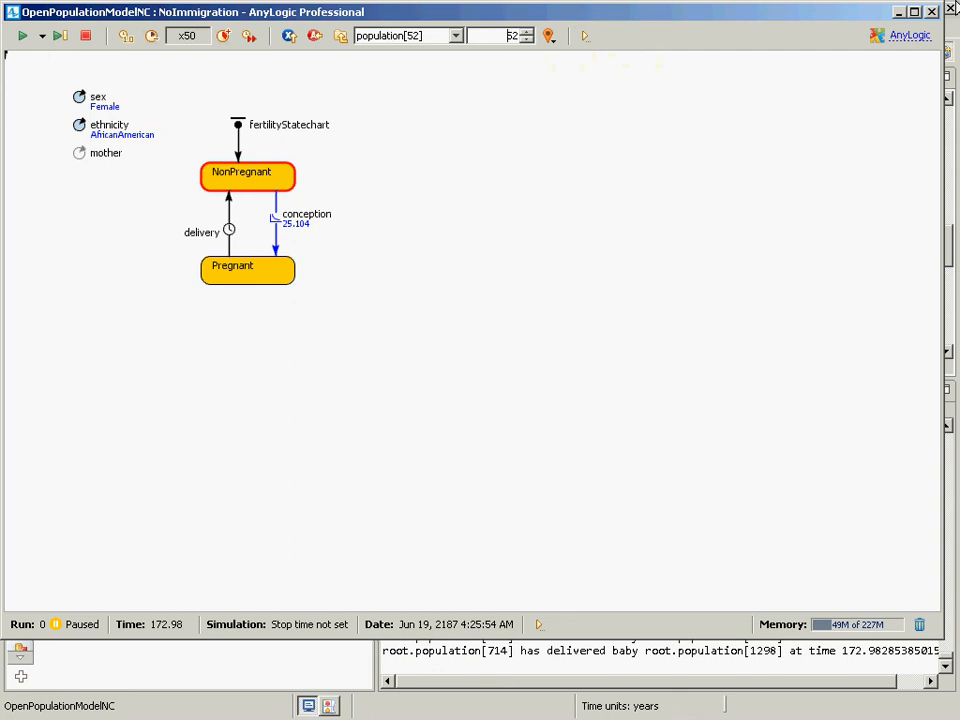
Step: Save the model after closing the simulation run, and show the delivery transition's properties in Person
{"action": "left_click", "coordinate": [934, 17]}
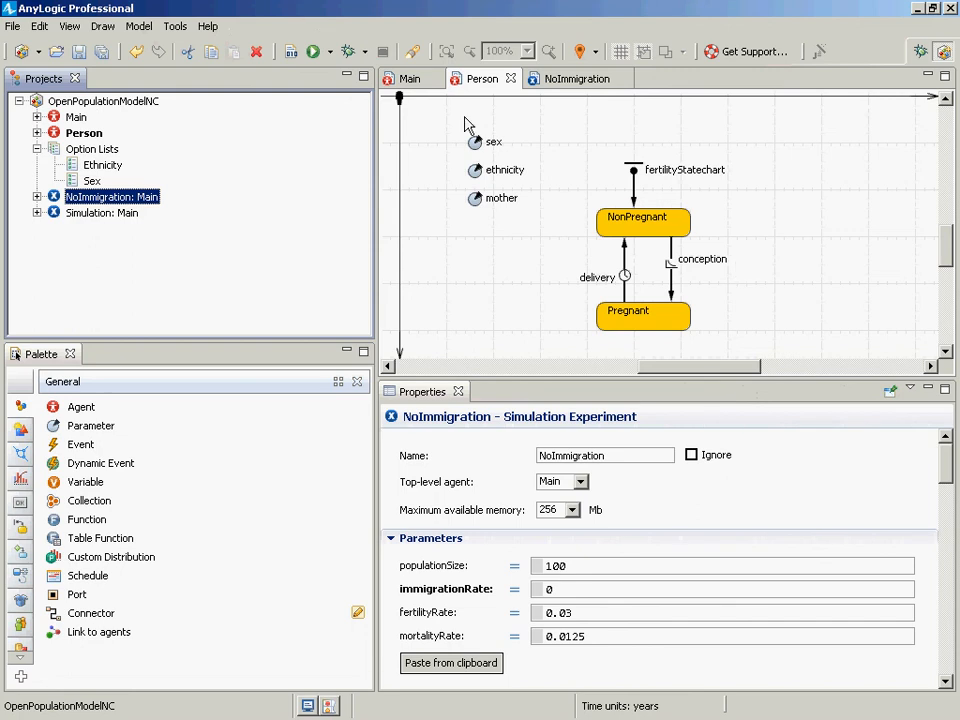
{"action": "key", "text": "ctrl+s"}
{"action": "left_click", "coordinate": [625, 275]}
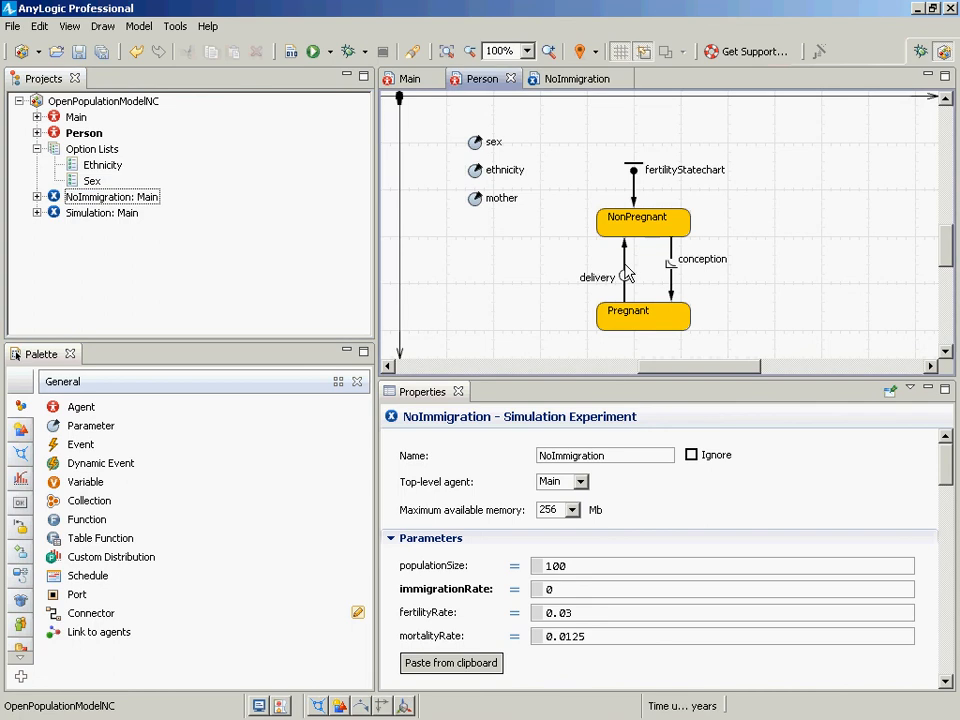
{"action": "left_click", "coordinate": [625, 275]}
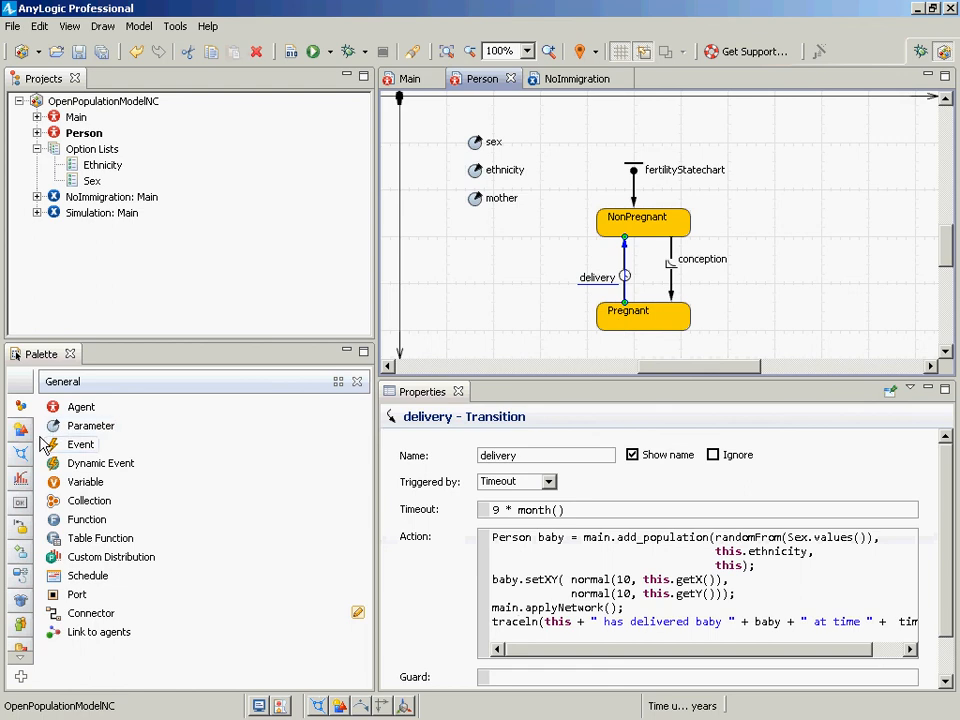
Step: Place a final state beside the conception transition in Person's fertility statechart and name it death
{"action": "left_click", "coordinate": [22, 530]}
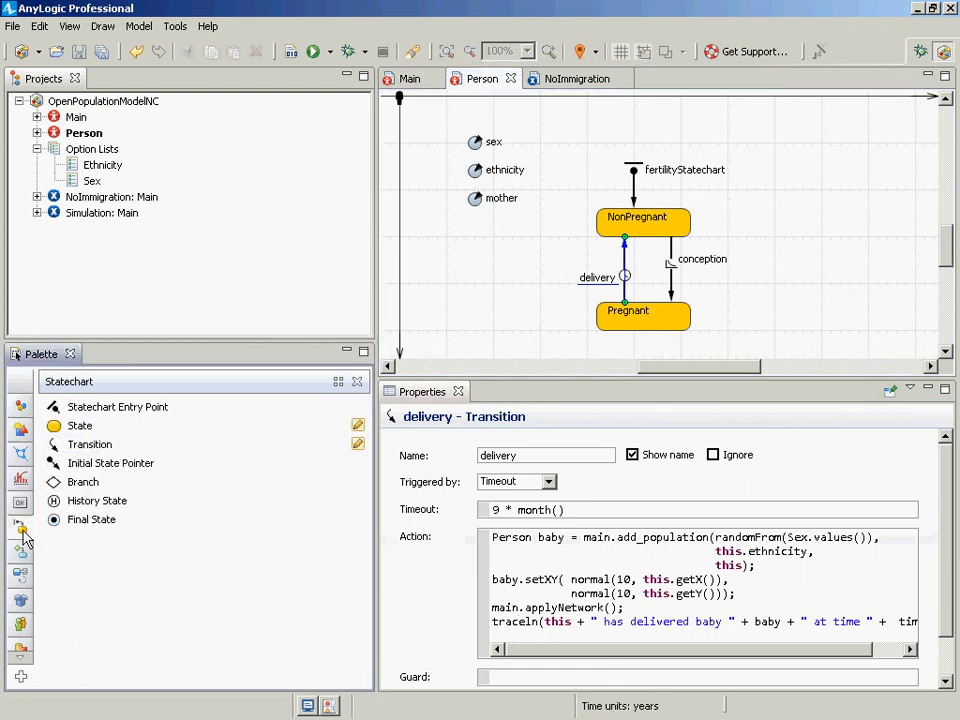
{"action": "left_click", "coordinate": [62, 521]}
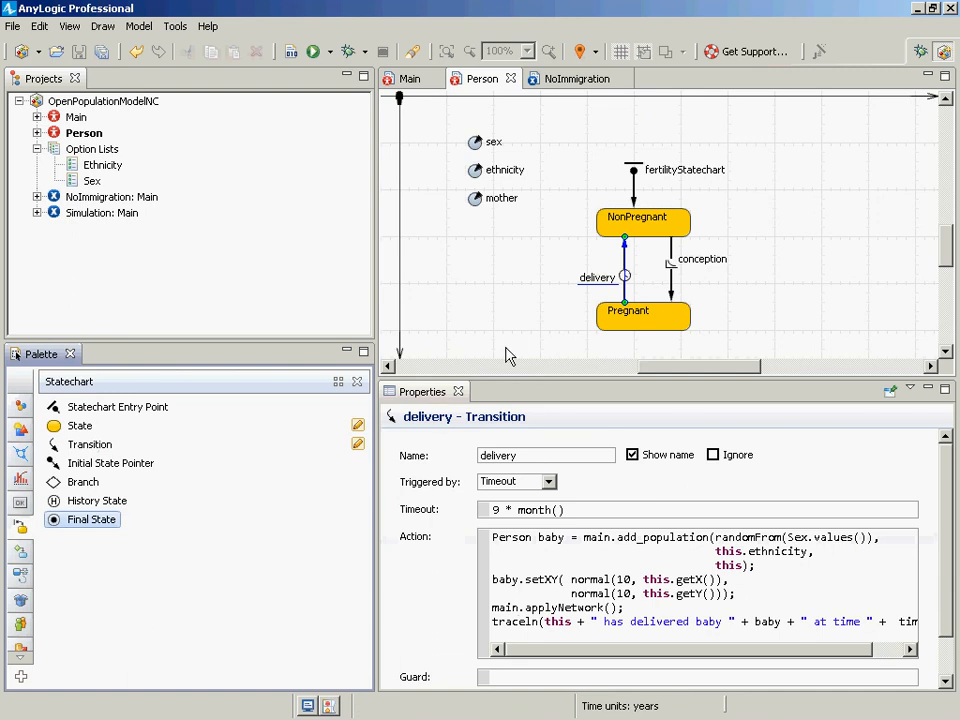
{"action": "left_click", "coordinate": [774, 265]}
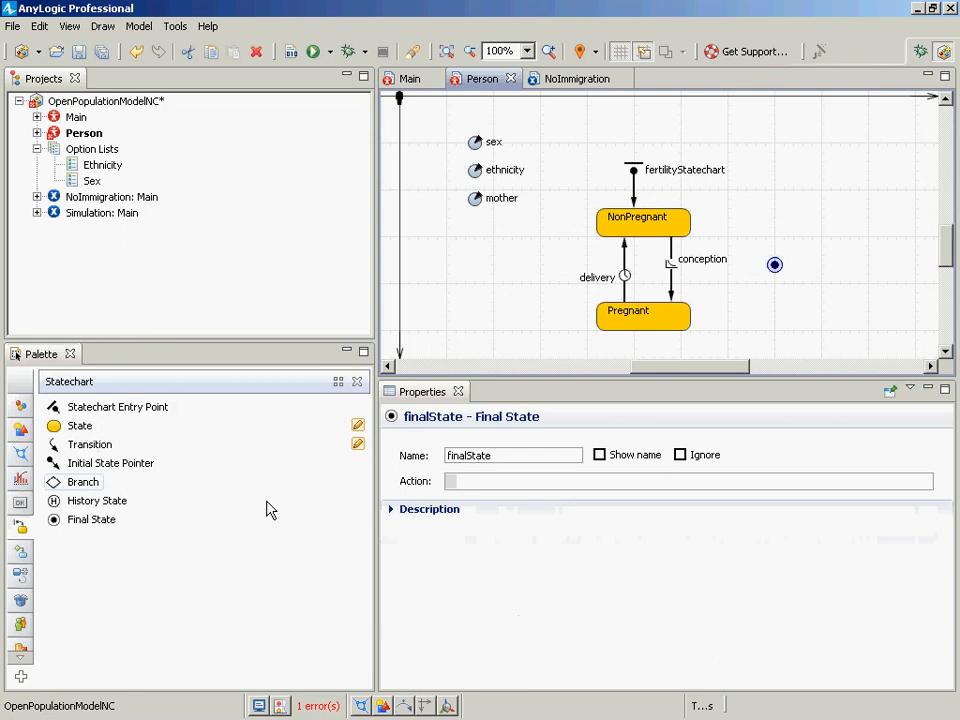
{"action": "double_click", "coordinate": [500, 459]}
{"action": "type", "text": "death"}
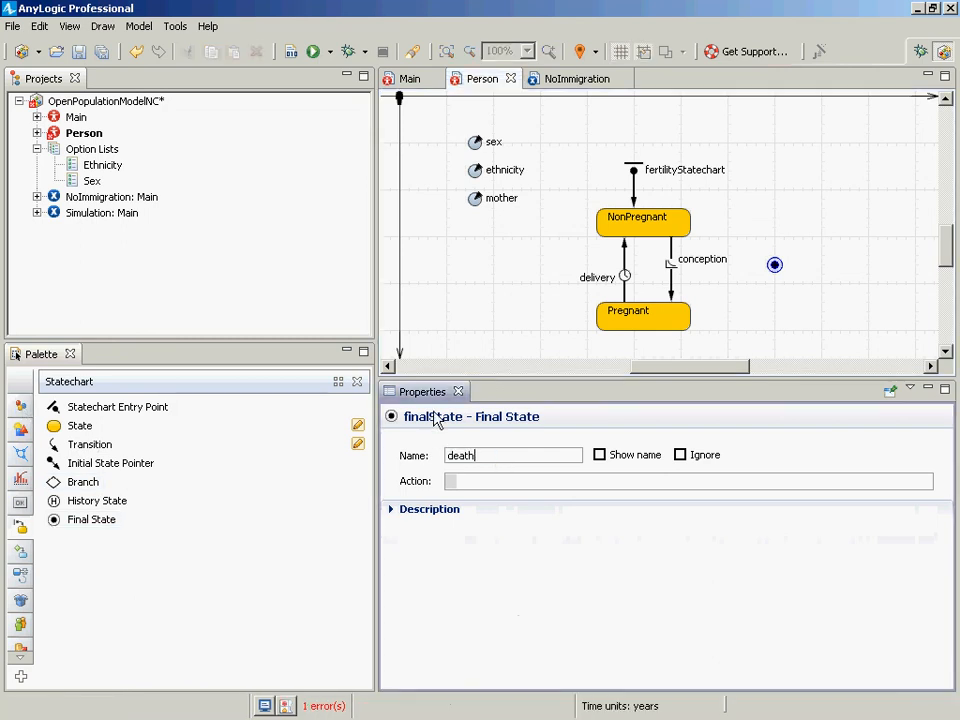
{"action": "key", "text": "Return"}
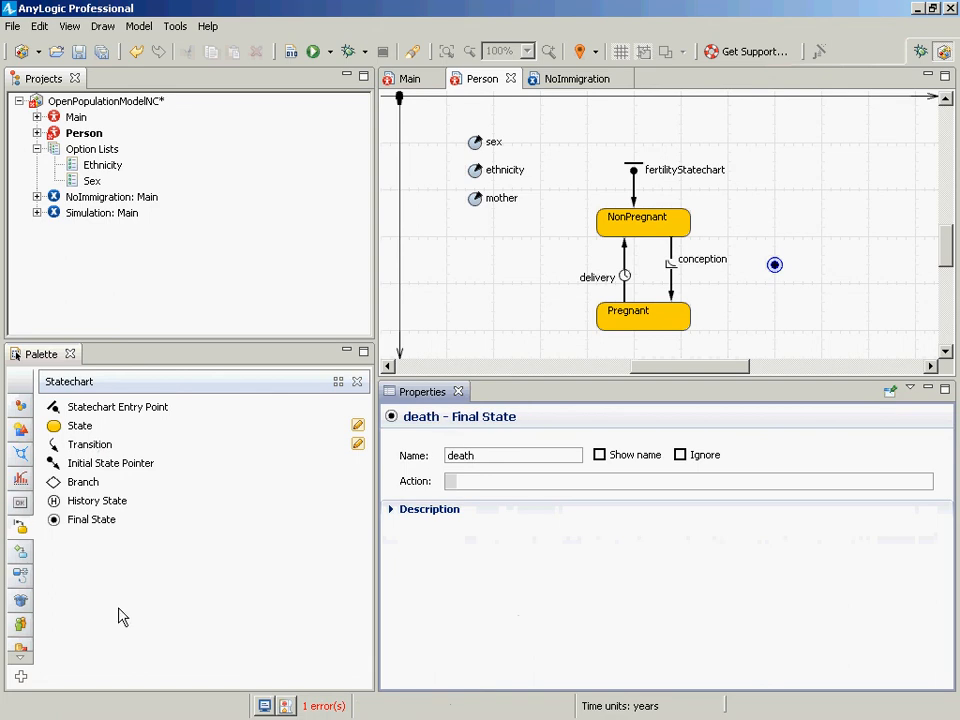
Step: Draw one transition from NonPregnant and another from Pregnant, both ending at the death final state
{"action": "left_click_drag", "start_coordinate": [62, 441], "coordinate": [775, 265]}
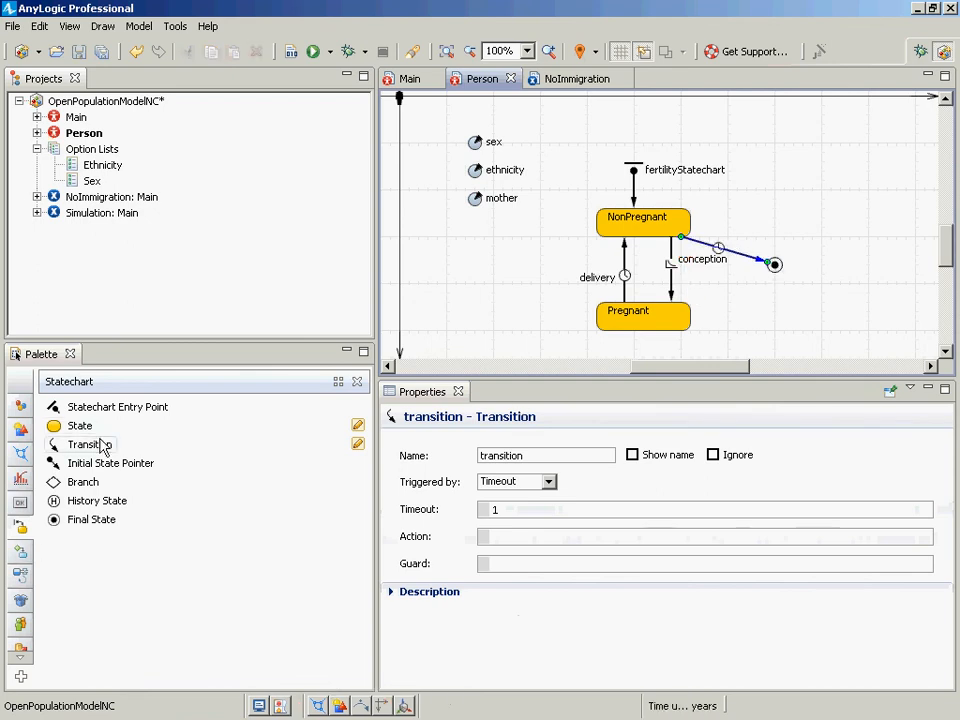
{"action": "left_click_drag", "start_coordinate": [100, 441], "coordinate": [769, 207]}
{"action": "scroll", "coordinate": [692, 471], "scroll_direction": "down", "scroll_amount": 3}
Step: Rename the transition from NonPregnant to the final state as deathNonPregnant
{"action": "left_click", "coordinate": [758, 200]}
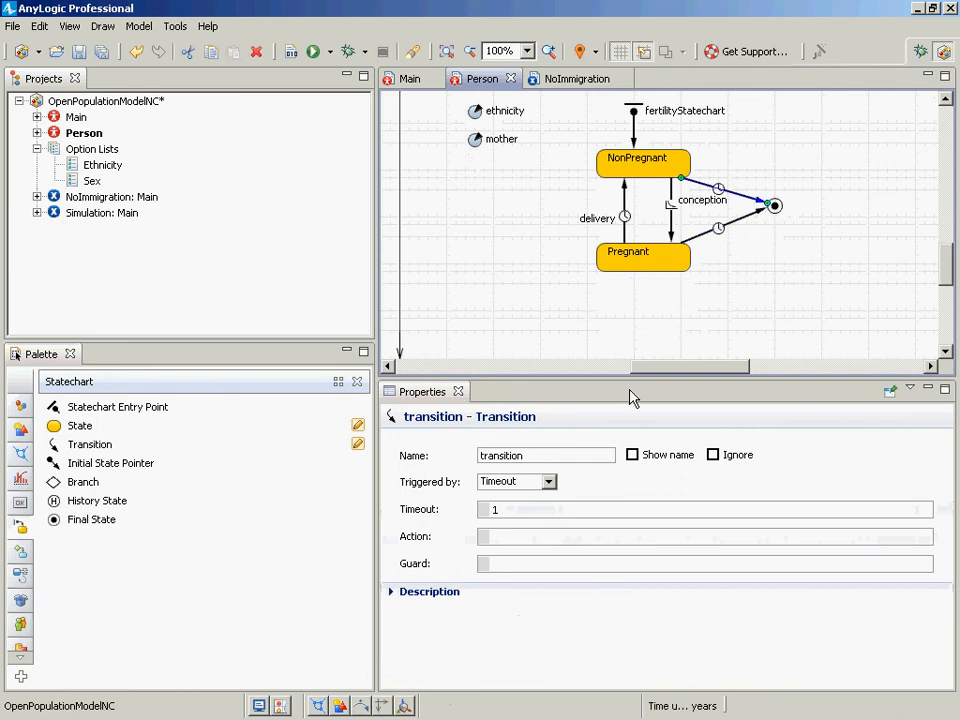
{"action": "double_click", "coordinate": [531, 458]}
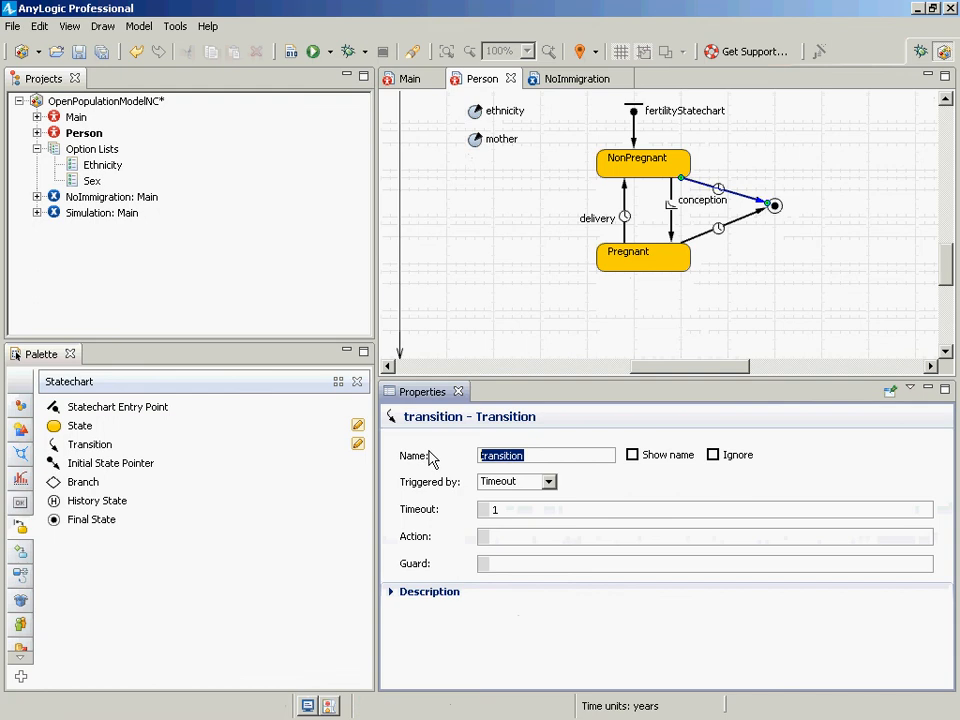
{"action": "type", "text": "deathNonG"}
{"action": "key", "text": "BackSpace"}
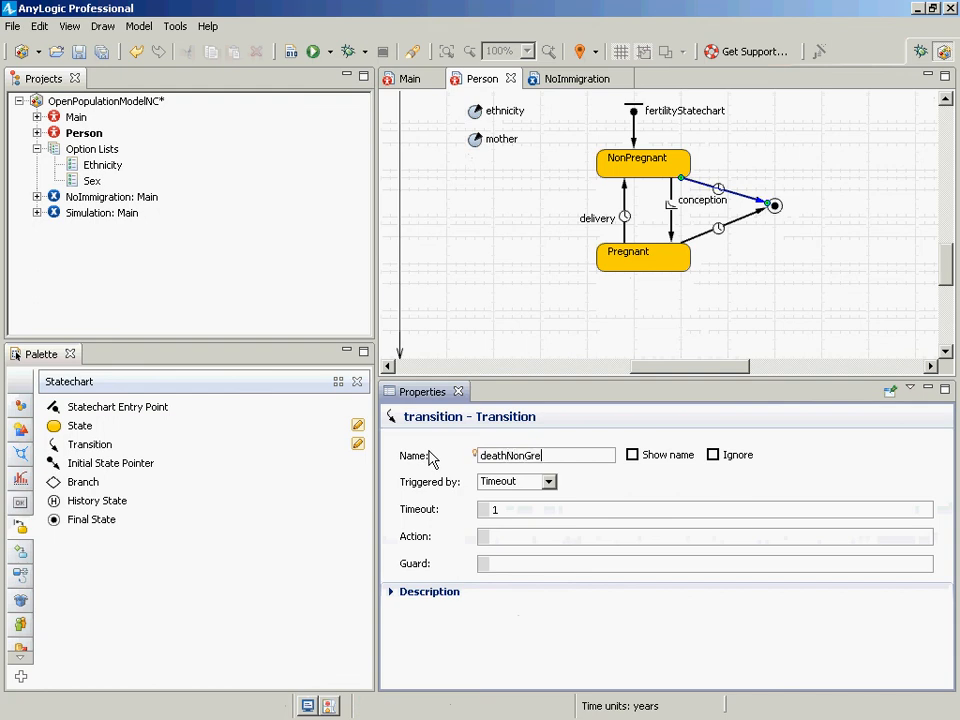
{"action": "type", "text": "Pregnant"}
{"action": "key", "text": "Return"}
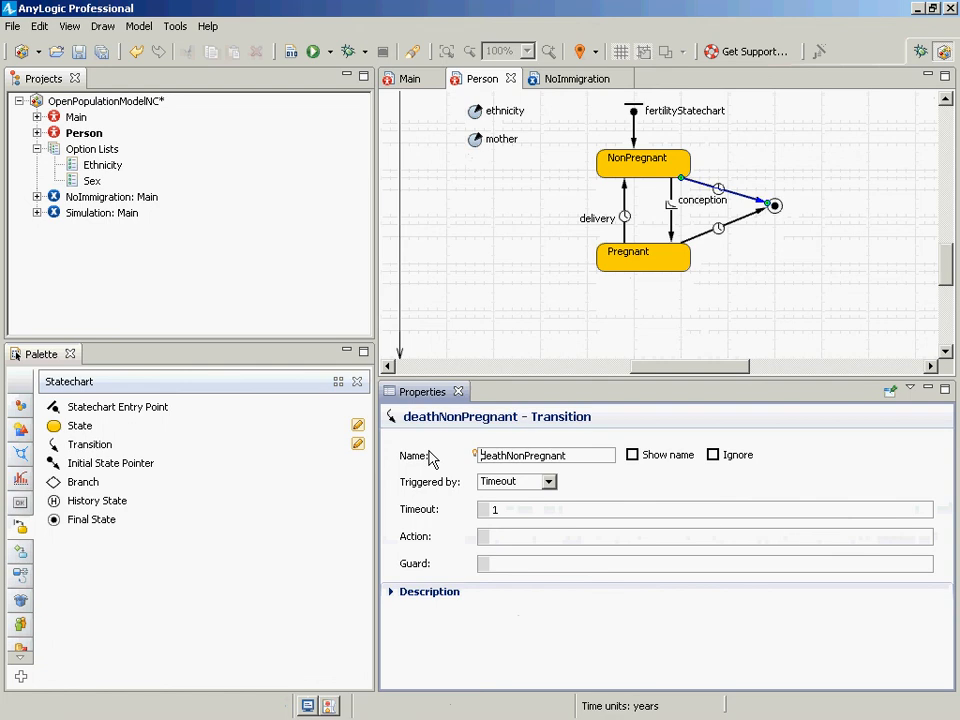
Step: Rename the transition from Pregnant to the final state as deathPregnant and show its name on the diagram
{"action": "left_click", "coordinate": [741, 222]}
{"action": "left_click", "coordinate": [742, 222]}
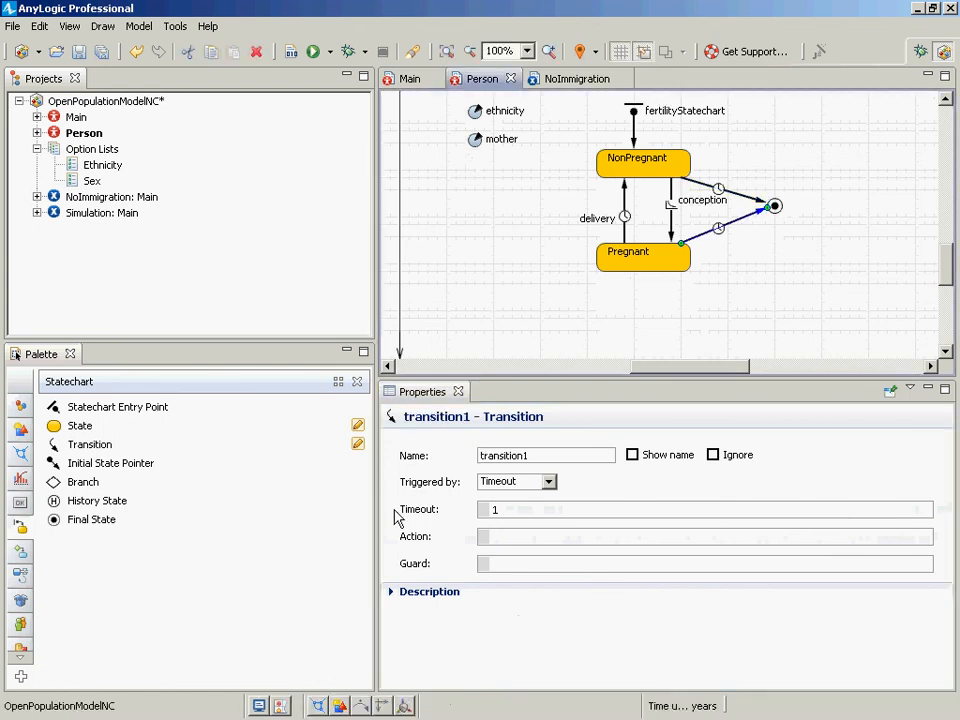
{"action": "left_click_drag", "start_coordinate": [538, 455], "coordinate": [343, 456]}
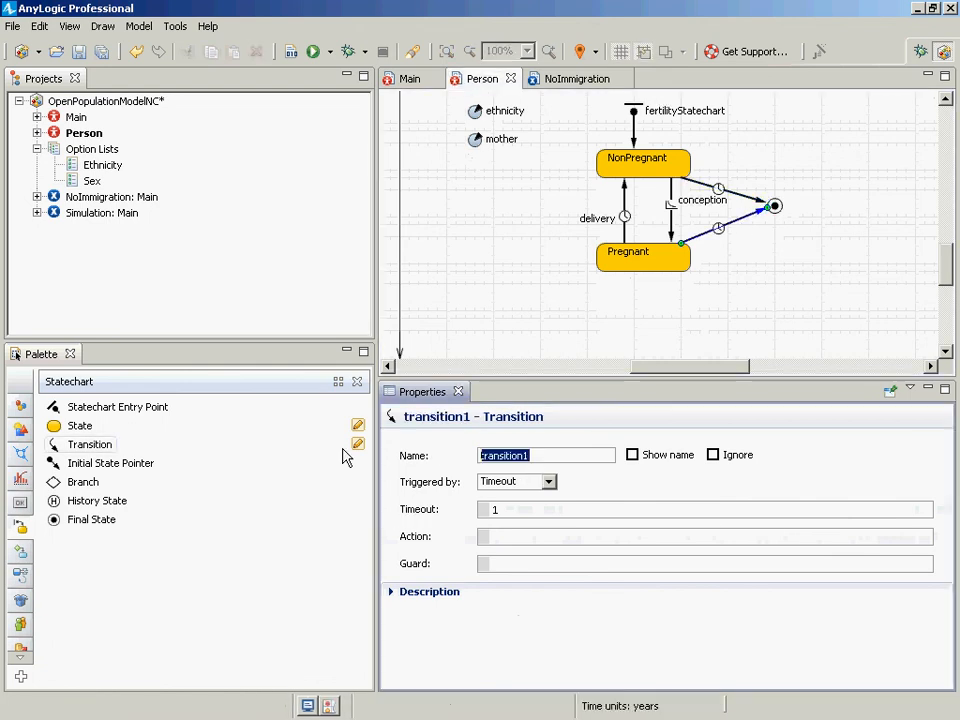
{"action": "type", "text": "deathPregnant"}
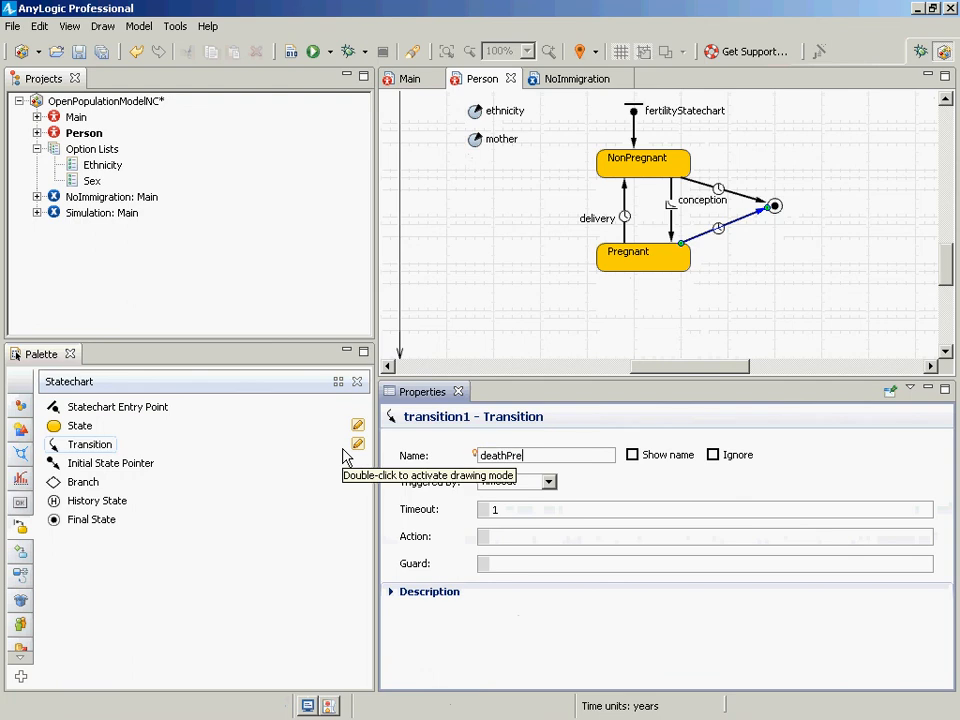
{"action": "key", "text": "Return"}
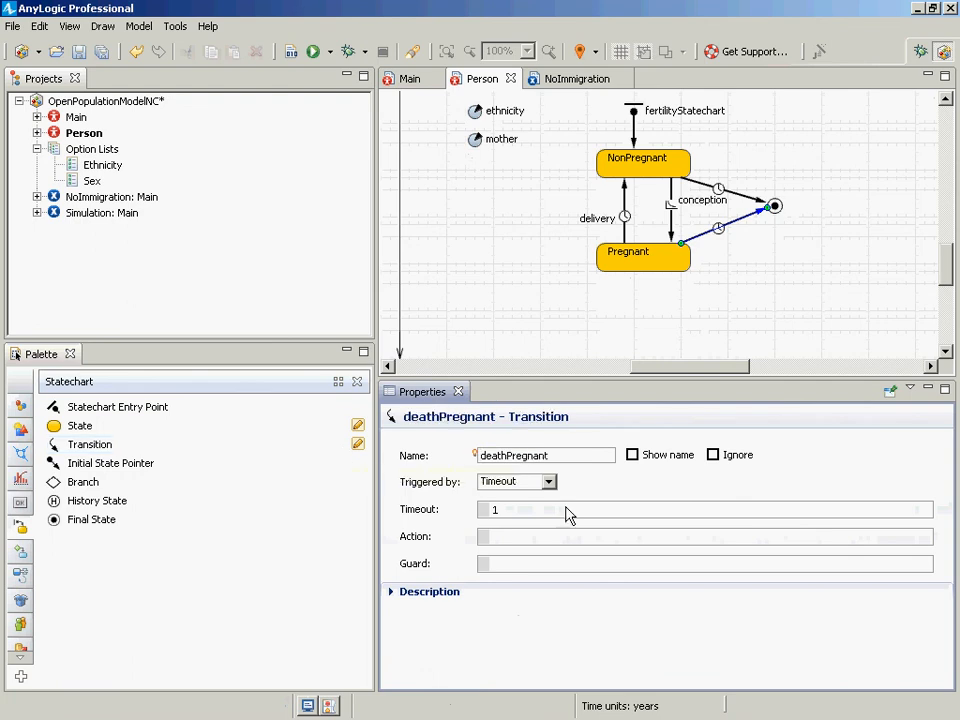
{"action": "left_click", "coordinate": [678, 458]}
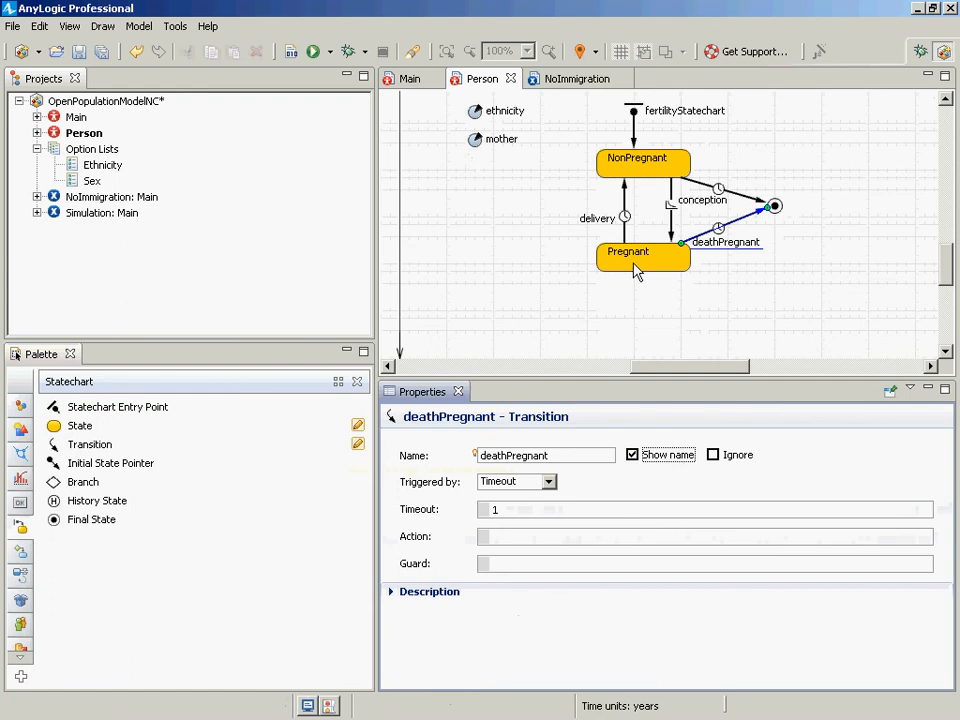
Step: Show the deathNonPregnant transition's name on the diagram, keeping its Timeout trigger
{"action": "left_click", "coordinate": [720, 188]}
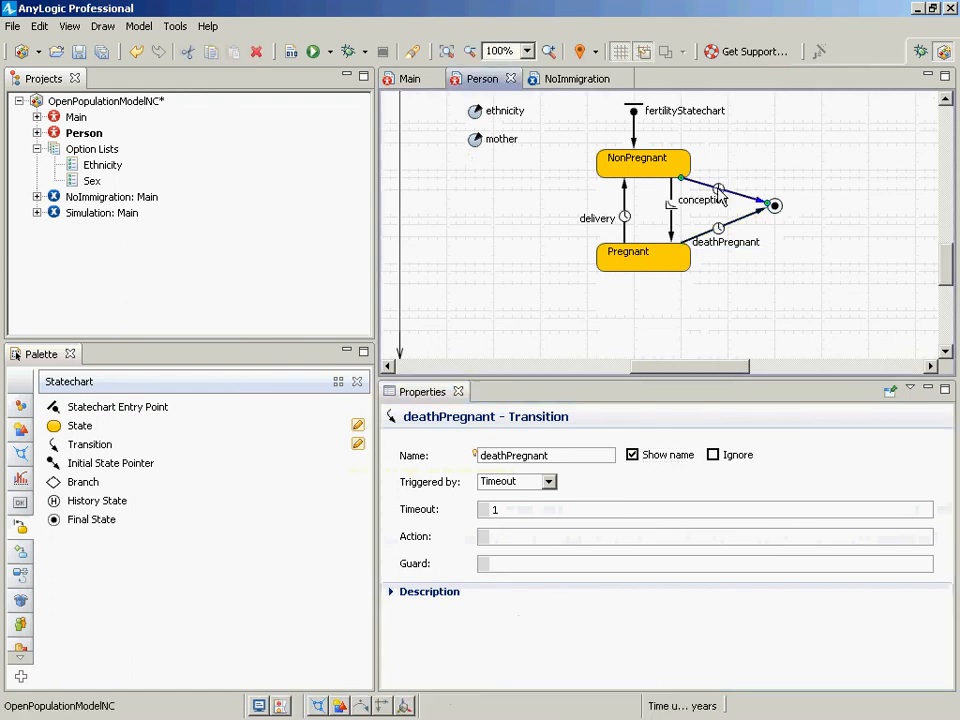
{"action": "left_click", "coordinate": [557, 483]}
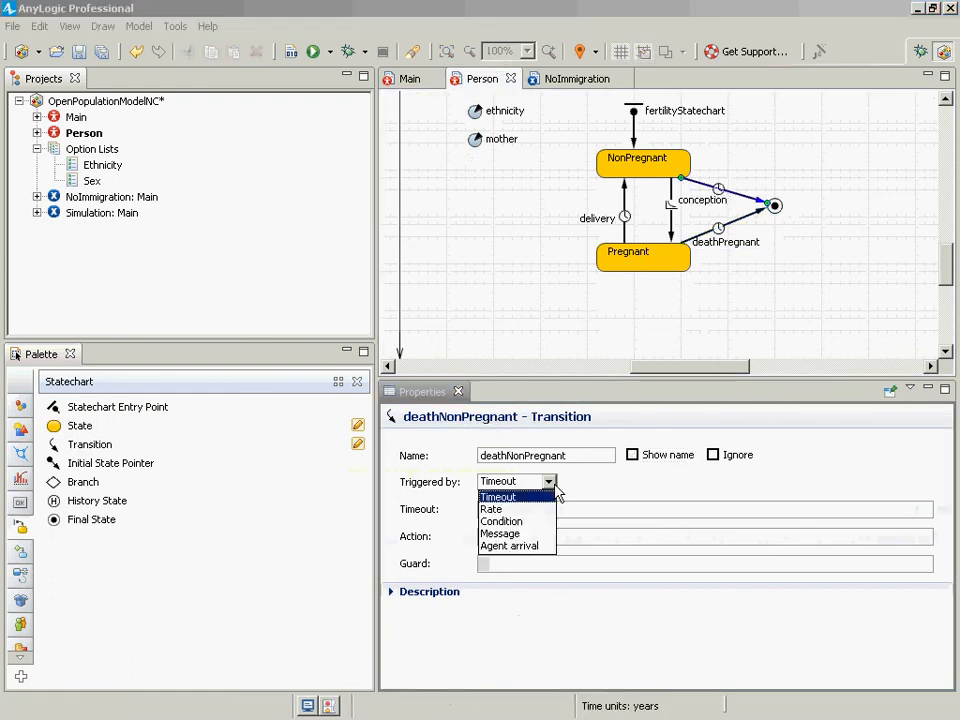
{"action": "left_click", "coordinate": [557, 490]}
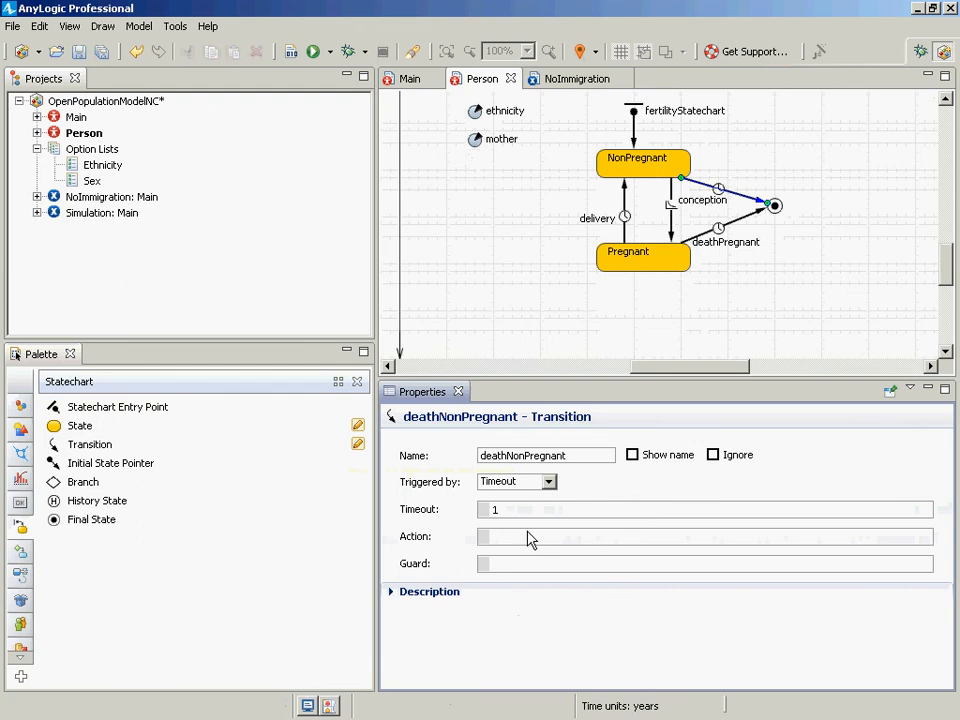
{"action": "left_click", "coordinate": [664, 458]}
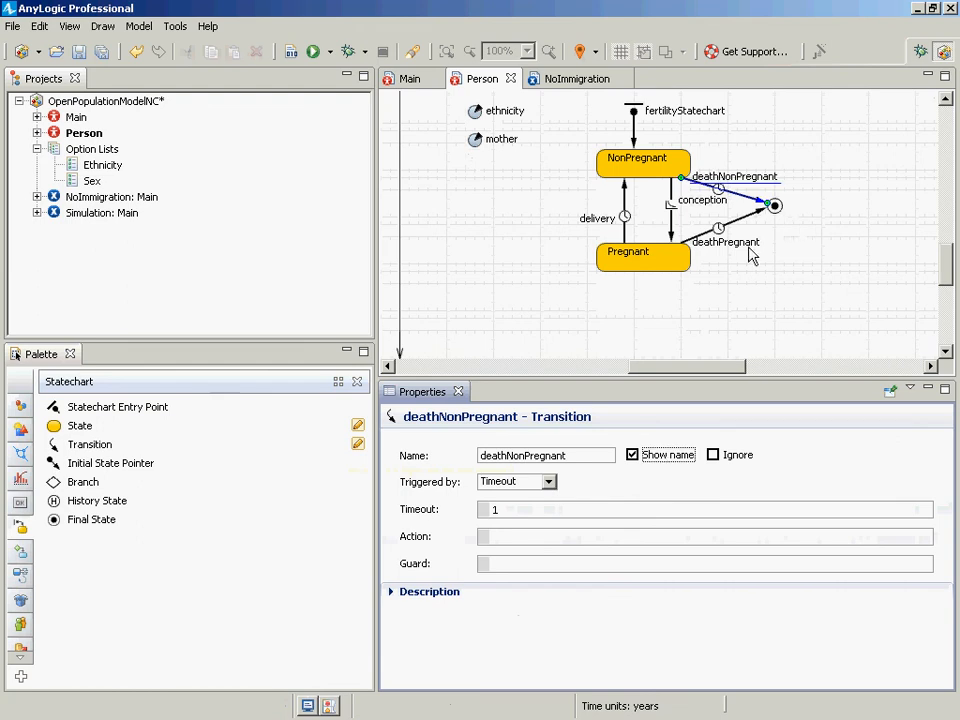
Step: Shift the deathNonPregnant and deathPregnant labels outward so they sit clear of their transition lines
{"action": "left_click_drag", "start_coordinate": [748, 238], "coordinate": [795, 246]}
{"action": "left_click", "coordinate": [722, 191]}
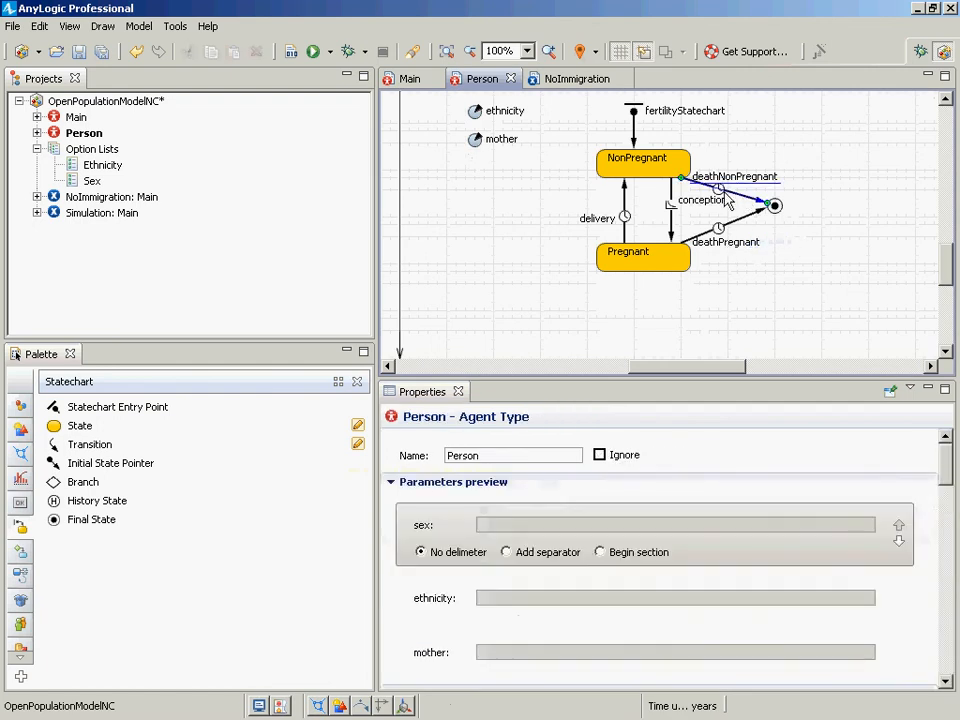
{"action": "left_click_drag", "start_coordinate": [731, 180], "coordinate": [769, 177]}
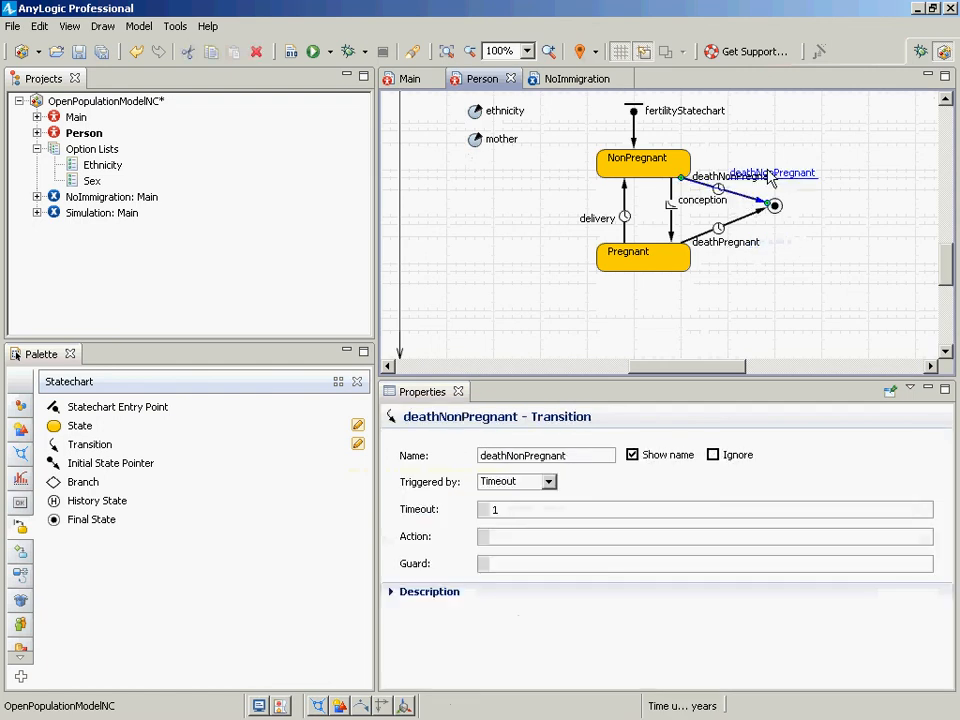
{"action": "left_click", "coordinate": [722, 228]}
{"action": "left_click_drag", "start_coordinate": [729, 244], "coordinate": [760, 239]}
Step: Change the deathNonPregnant transition's trigger to Rate and select its default rate value for replacement
{"action": "left_click", "coordinate": [750, 202]}
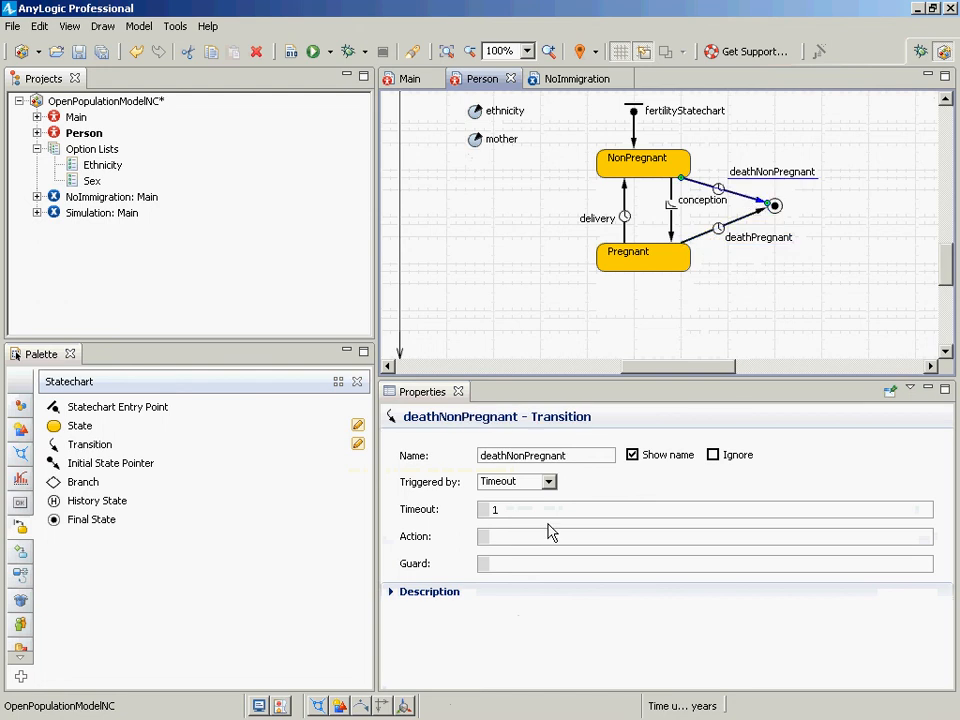
{"action": "left_click", "coordinate": [517, 516]}
{"action": "double_click", "coordinate": [517, 516]}
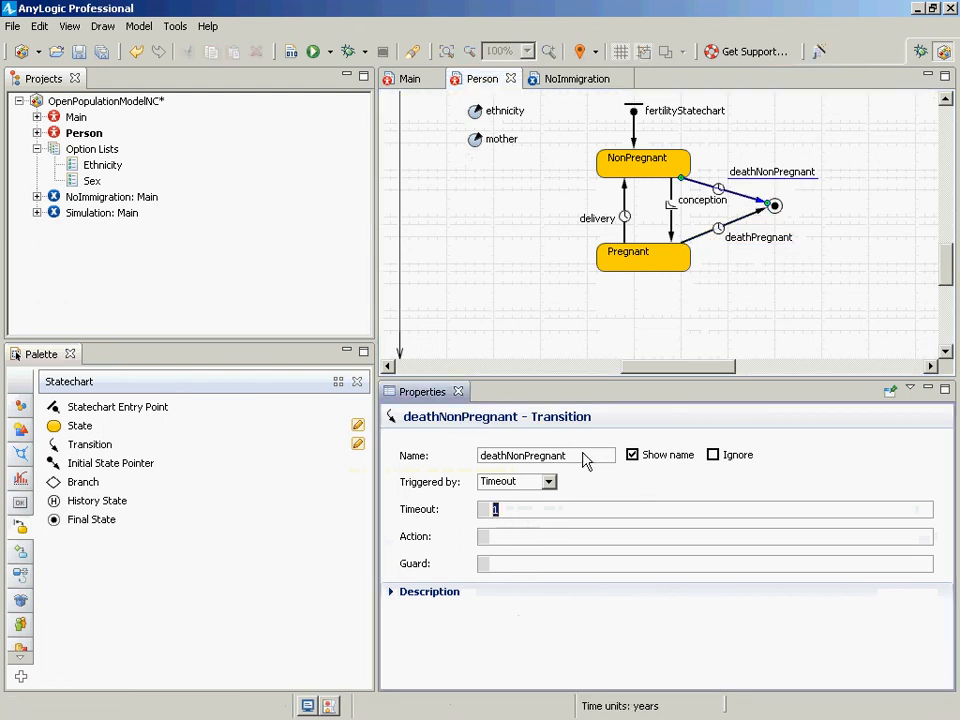
{"action": "left_click", "coordinate": [549, 482]}
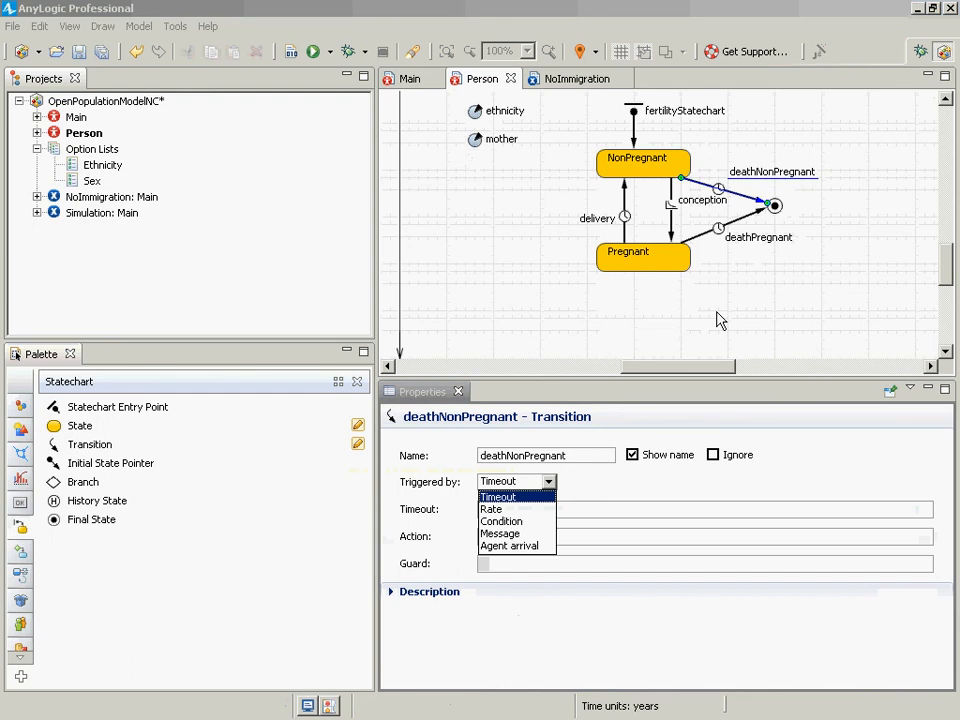
{"action": "left_click", "coordinate": [505, 509]}
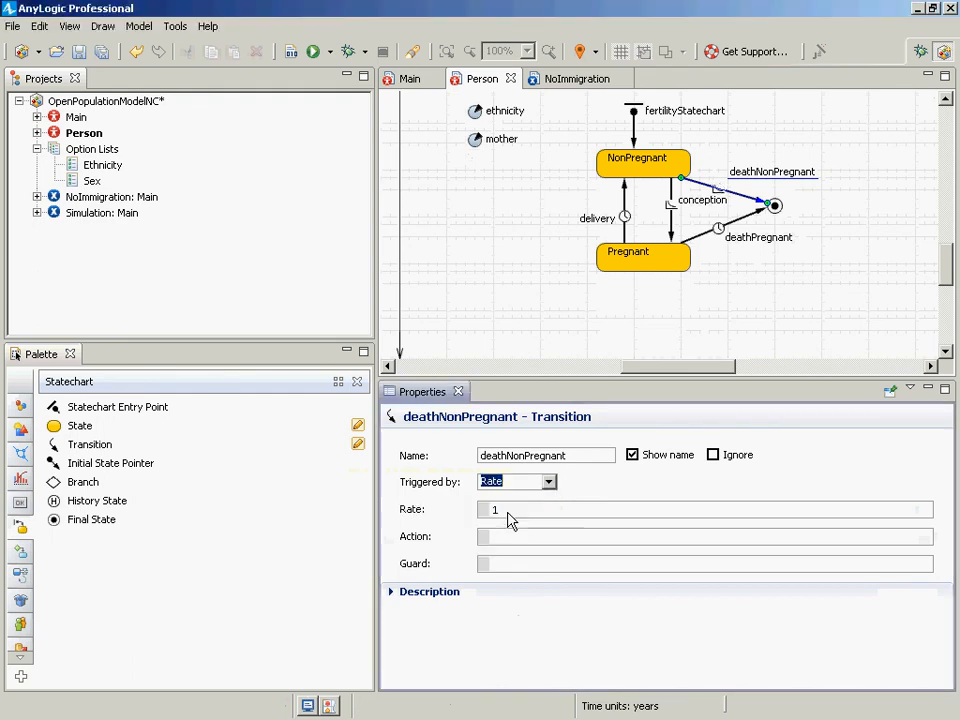
{"action": "left_click_drag", "start_coordinate": [511, 509], "coordinate": [430, 520]}
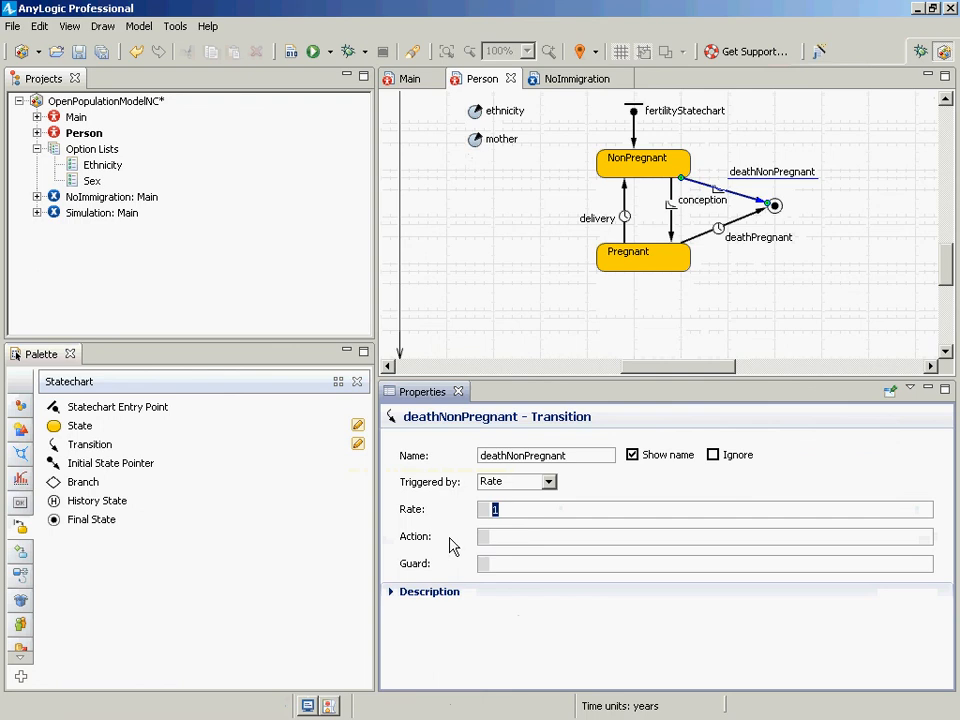
{"action": "type", "text": "mortality"}
{"action": "key", "text": "BackSpace"}
{"action": "key", "text": "BackSpace"}
{"action": "key", "text": "BackSpace"}
{"action": "key", "text": "BackSpace"}
{"action": "key", "text": "BackSpace"}
{"action": "key", "text": "BackSpace"}
{"action": "key", "text": "BackSpace"}
{"action": "key", "text": "BackSpace"}
{"action": "key", "text": "BackSpace"}
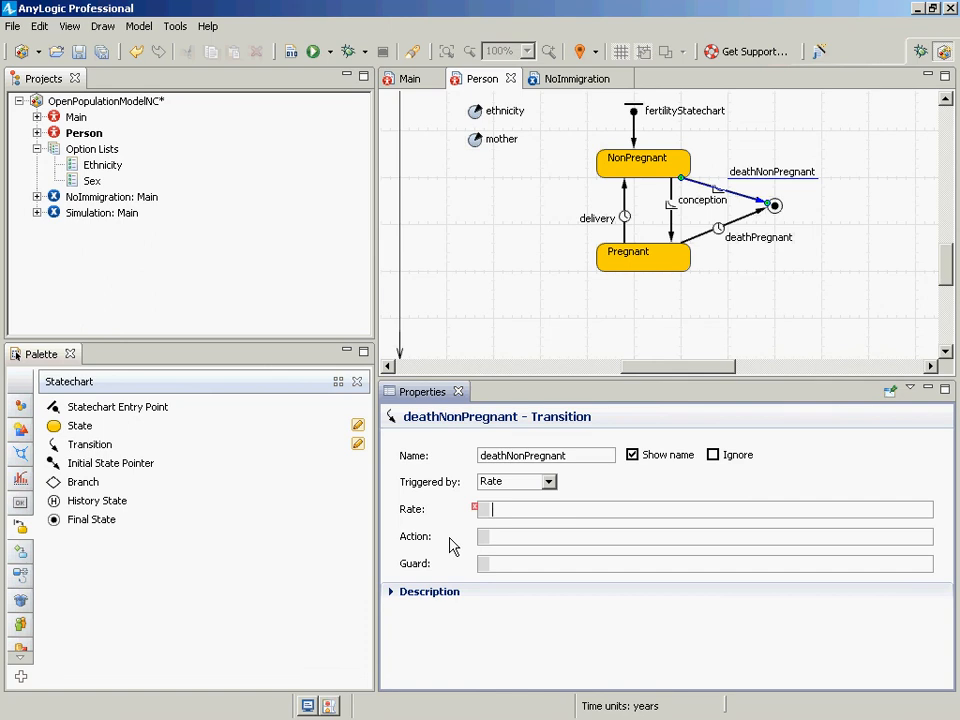
Step: Set the deathNonPregnant transition's rate to main.mortalityRate using code completion
{"action": "type", "text": "main.mora"}
{"action": "key", "text": "BackSpace"}
{"action": "type", "text": "t"}
{"action": "key", "text": "ctrl+space"}
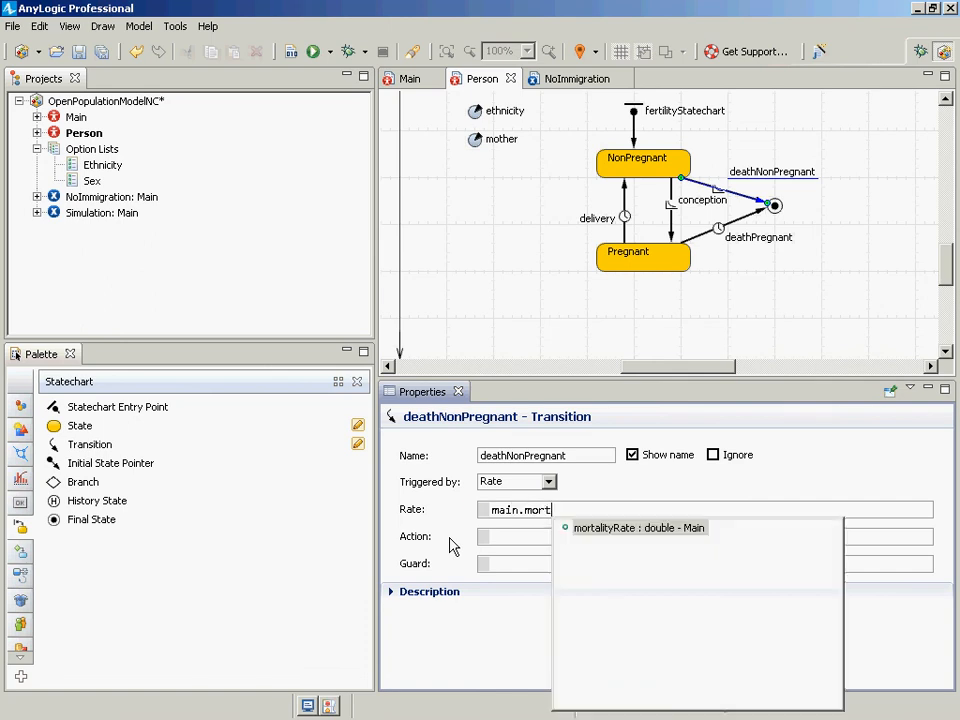
{"action": "key", "text": "Return"}
Step: Trigger the deathPregnant transition by Rate using main.mortalityRate copied from deathNonPregnant, building and saving the model
{"action": "key", "text": "ctrl+shift+Left"}
{"action": "key", "text": "shift+Home"}
{"action": "key", "text": "ctrl+c"}
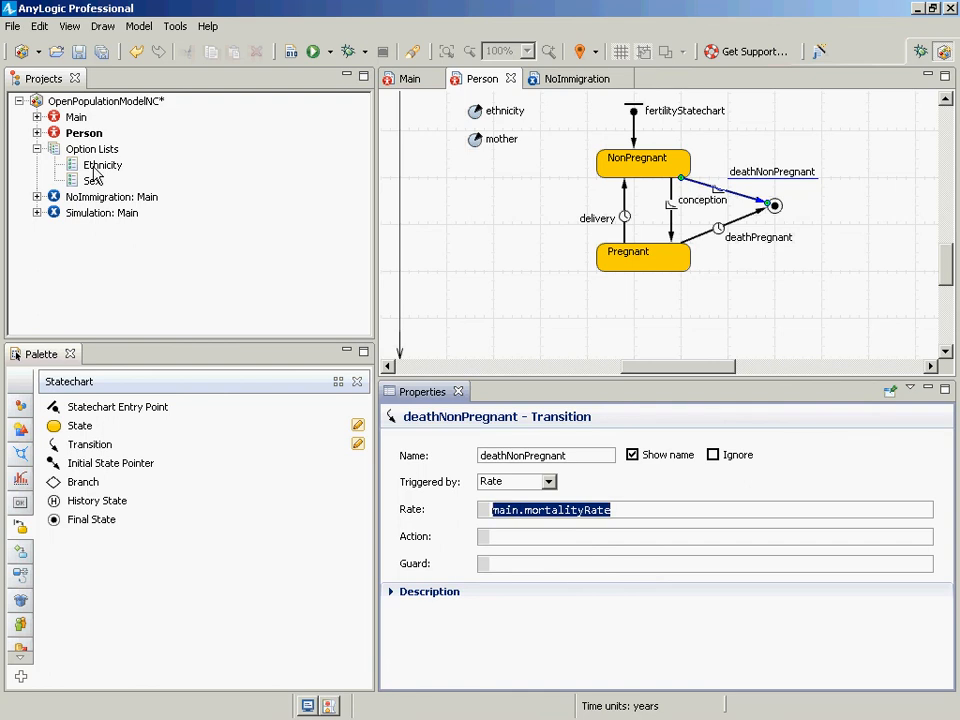
{"action": "left_click", "coordinate": [728, 231]}
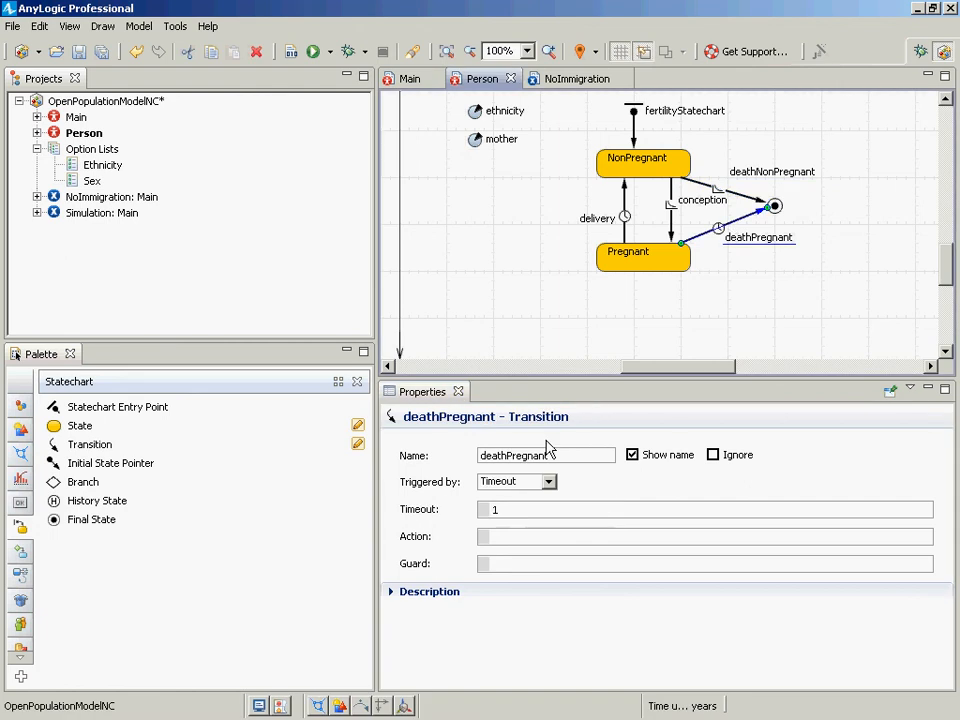
{"action": "left_click", "coordinate": [548, 482]}
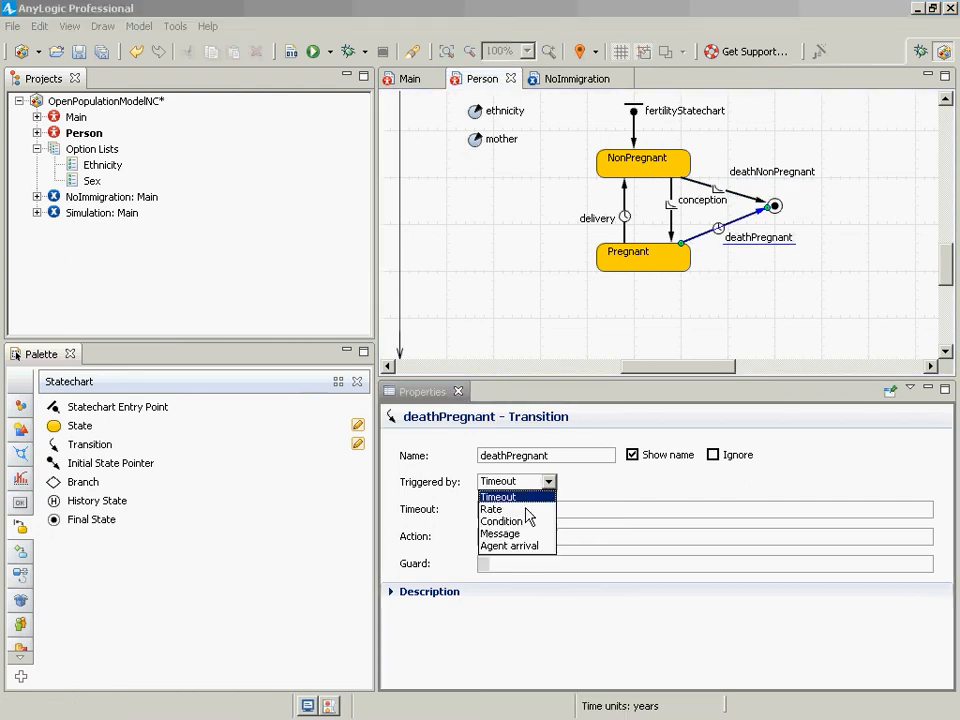
{"action": "left_click", "coordinate": [512, 509]}
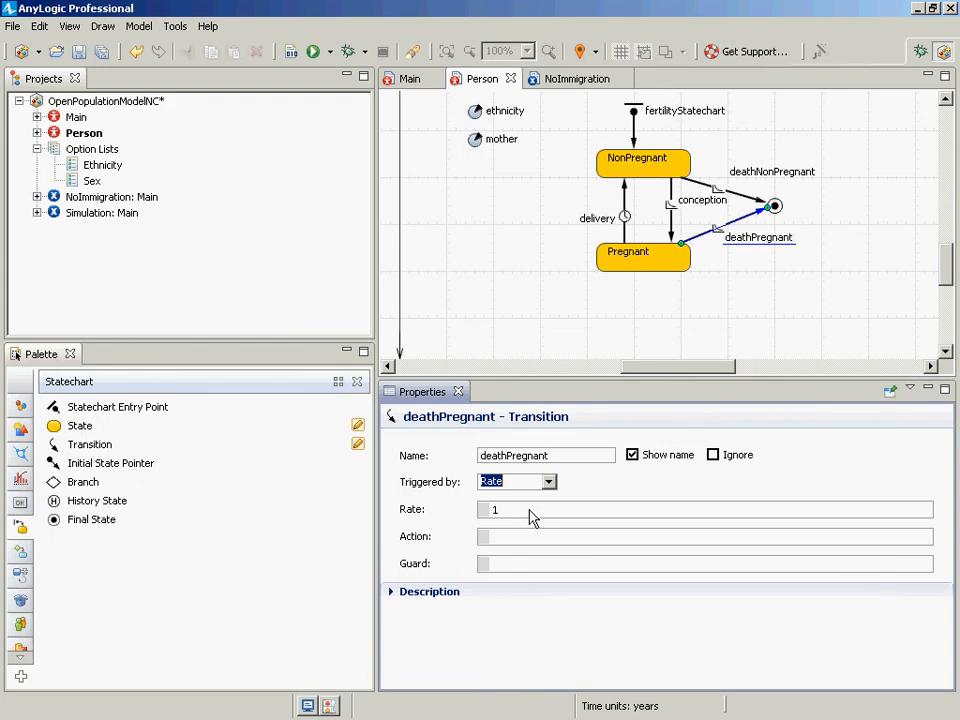
{"action": "key", "text": "ctrl+v"}
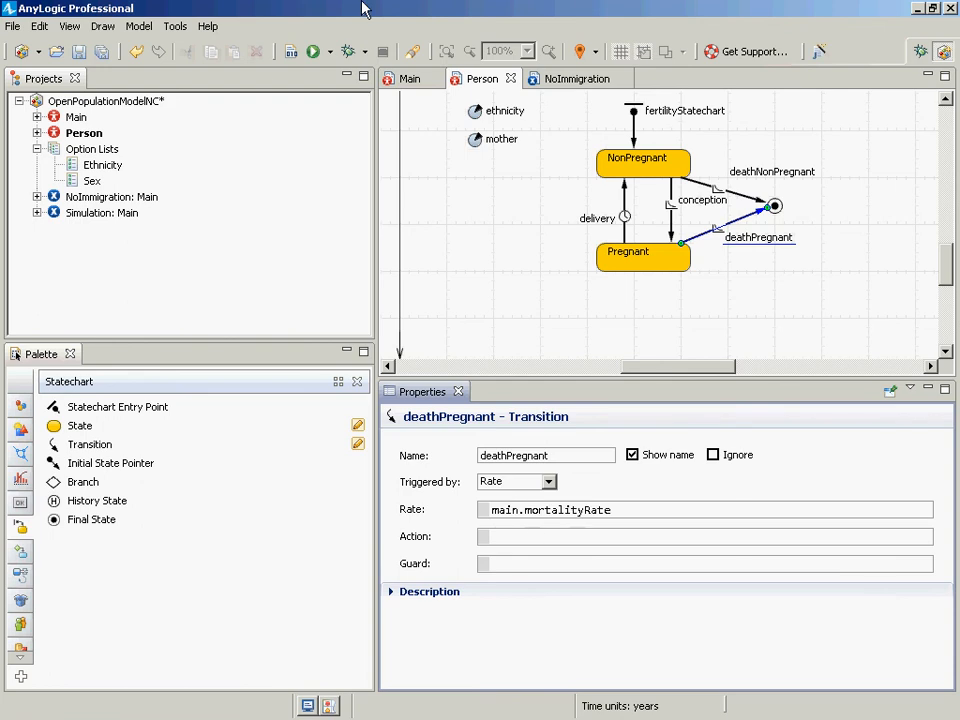
{"action": "left_click", "coordinate": [290, 53]}
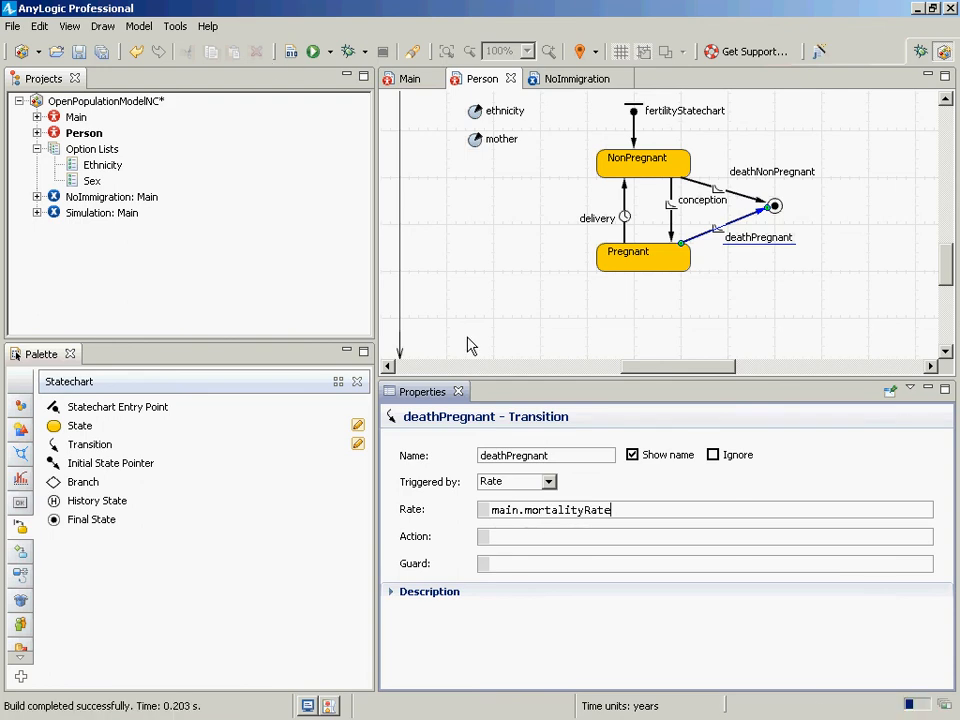
{"action": "key", "text": "ctrl+s"}
Step: Review the death final state's properties and the rate expression on the deathNonPregnant transition
{"action": "left_click", "coordinate": [779, 212]}
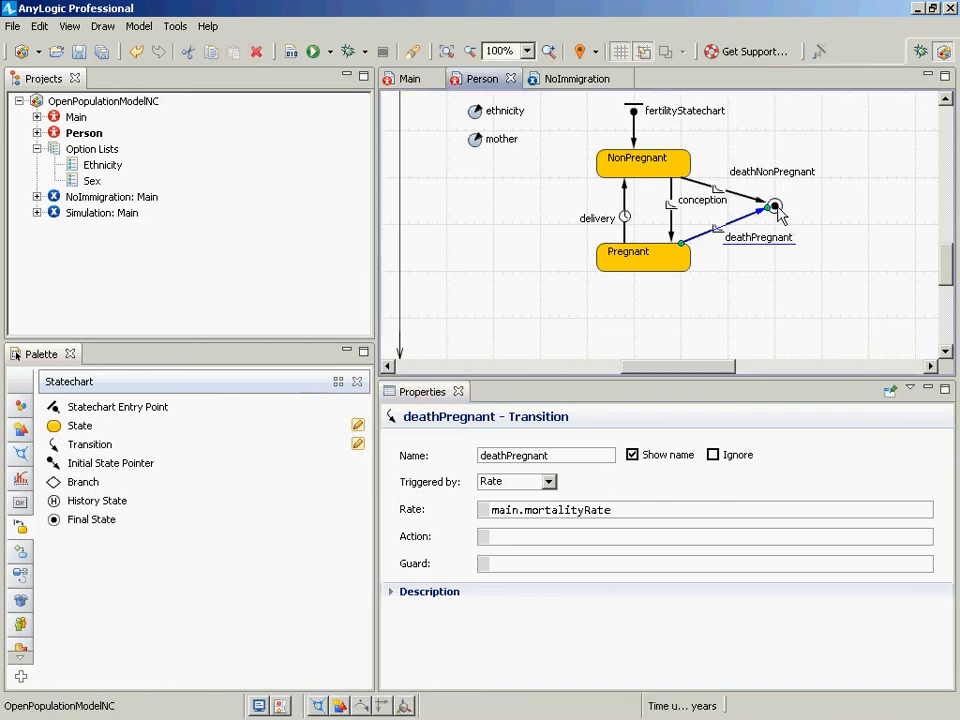
{"action": "left_click", "coordinate": [778, 210]}
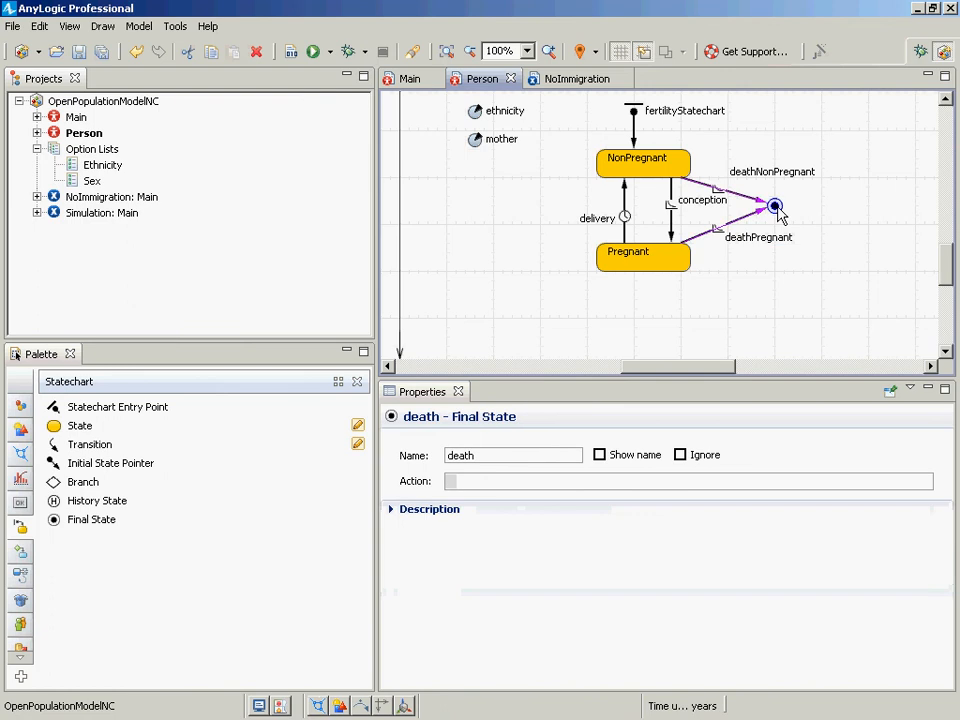
{"action": "left_click", "coordinate": [482, 486]}
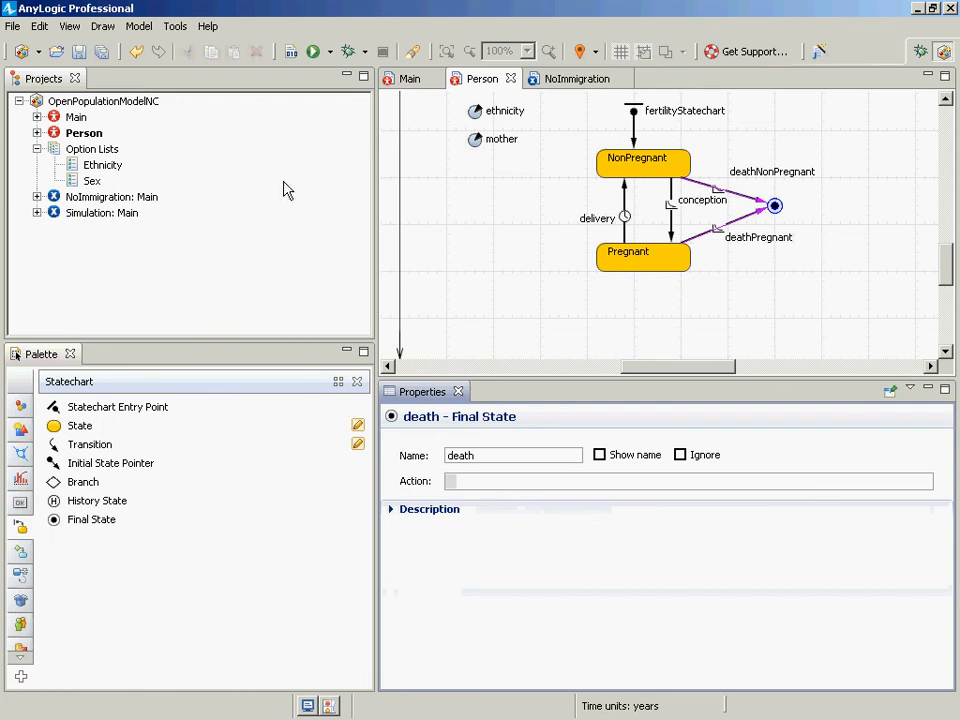
{"action": "left_click", "coordinate": [735, 194]}
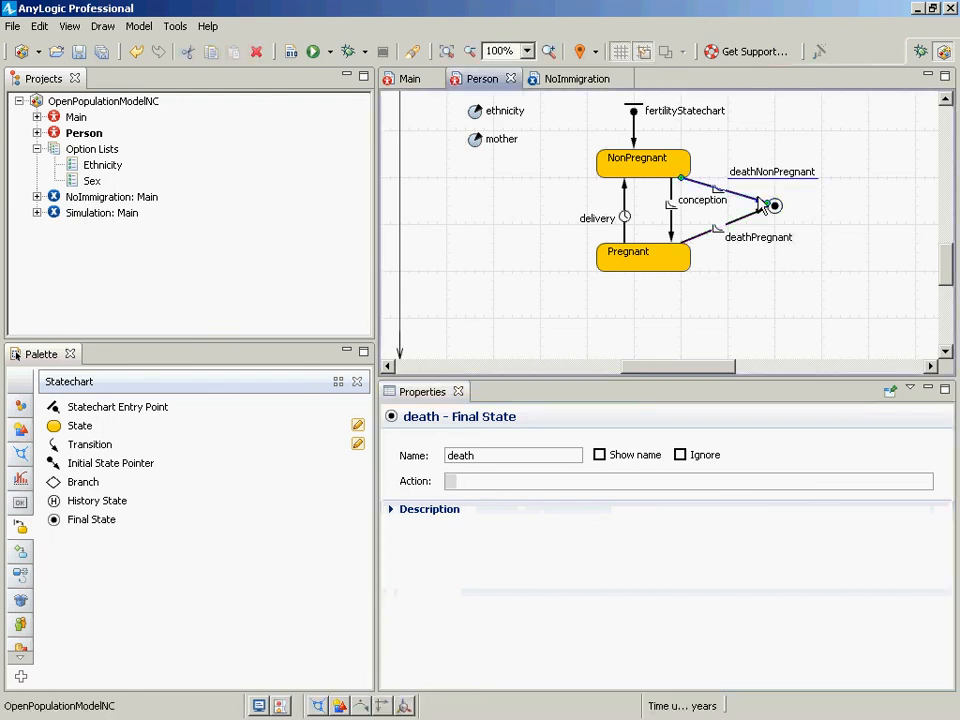
{"action": "left_click", "coordinate": [521, 493]}
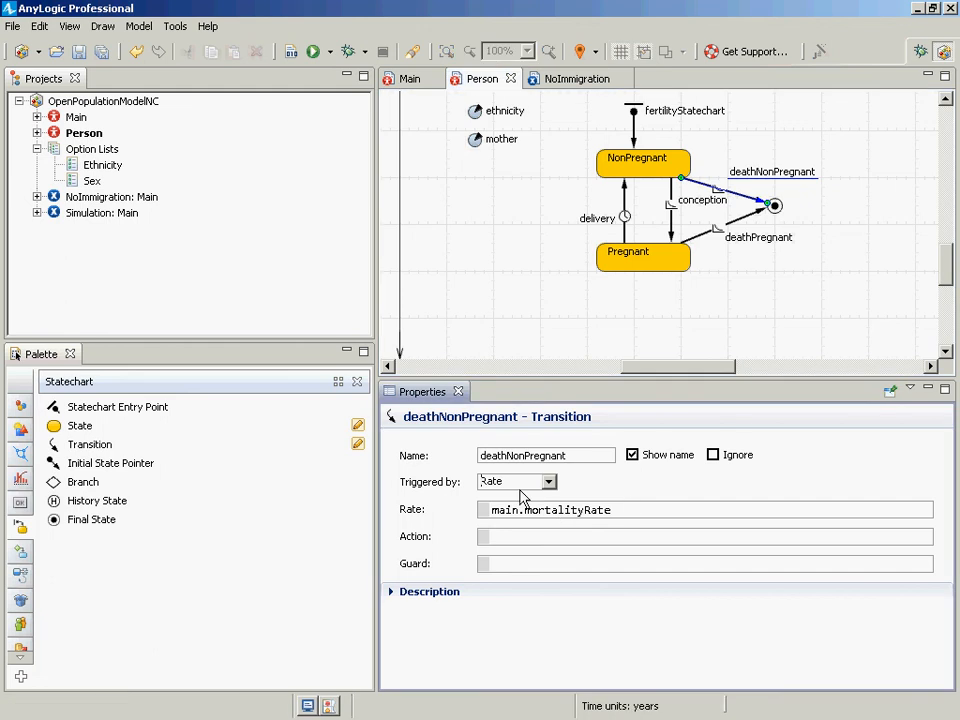
{"action": "left_click_drag", "start_coordinate": [621, 512], "coordinate": [386, 531]}
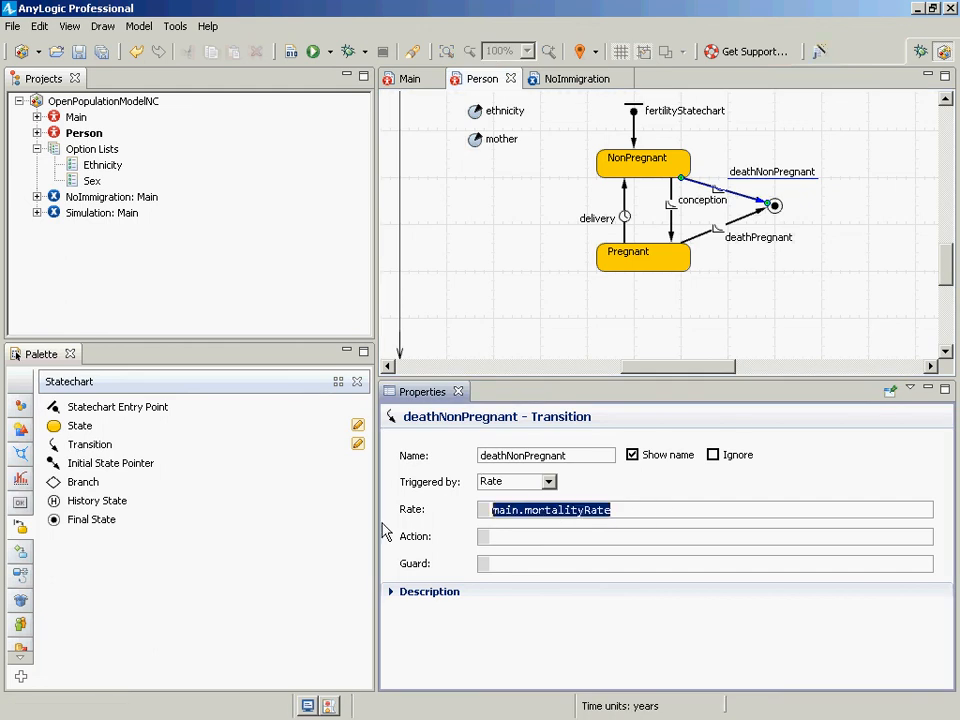
Step: Set the death final state's action to main.remove_population(this); using code completion and save the model
{"action": "left_click", "coordinate": [777, 207]}
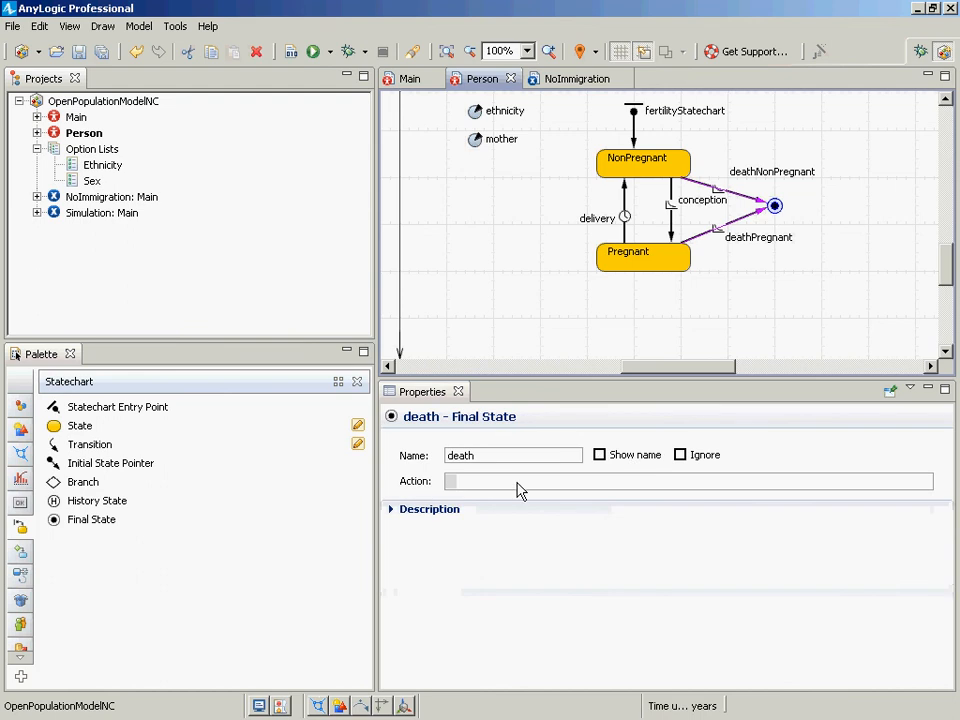
{"action": "left_click", "coordinate": [517, 484]}
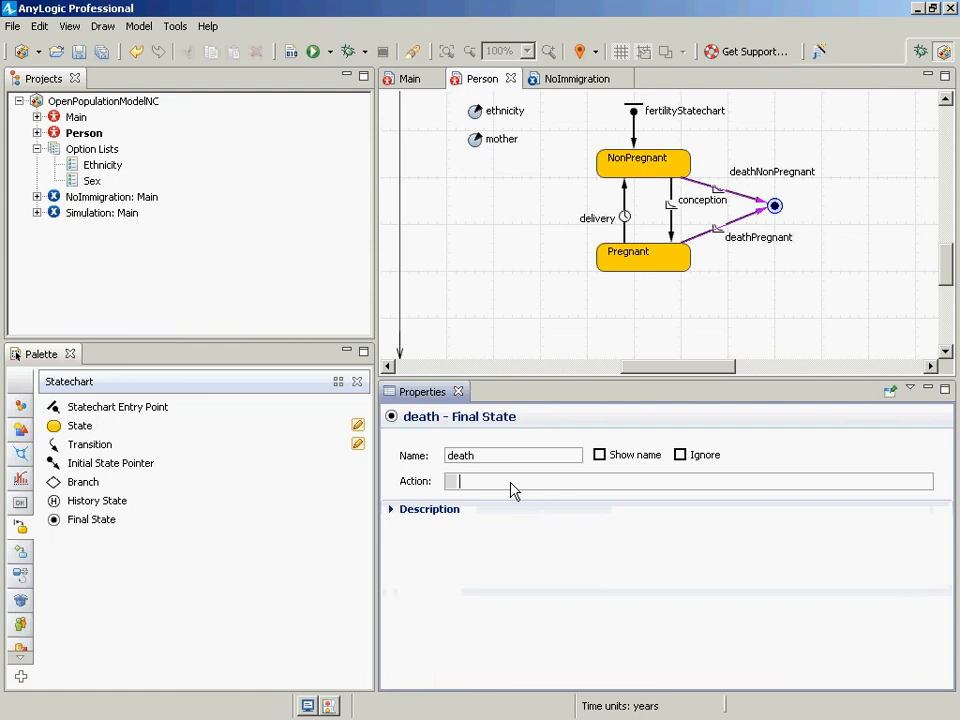
{"action": "type", "text": "main.rem"}
{"action": "key", "text": "ctrl+space"}
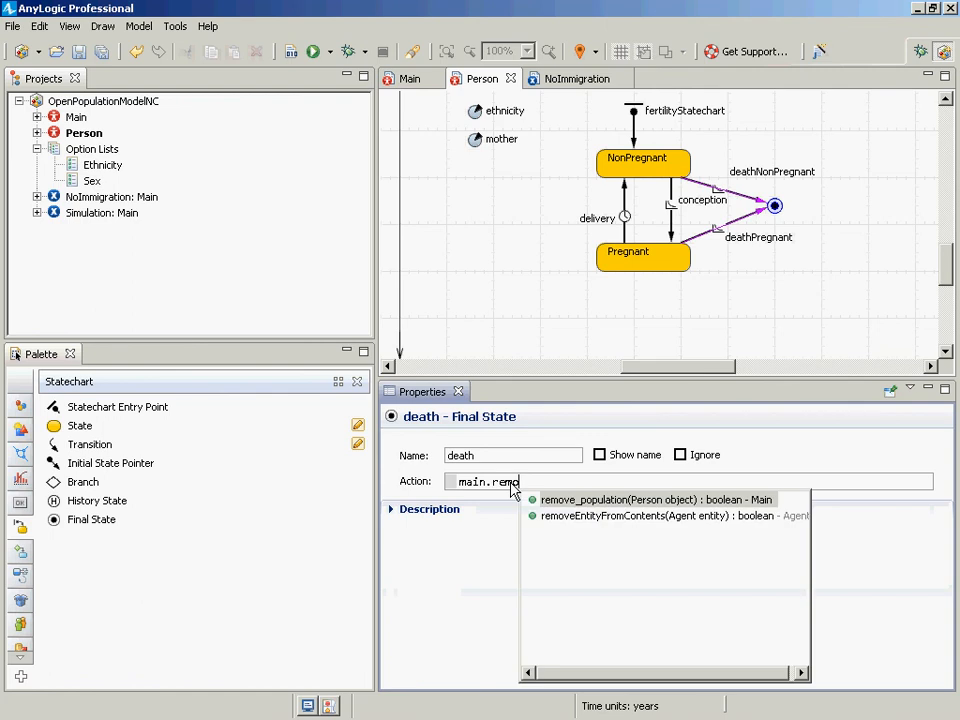
{"action": "key", "text": "Return"}
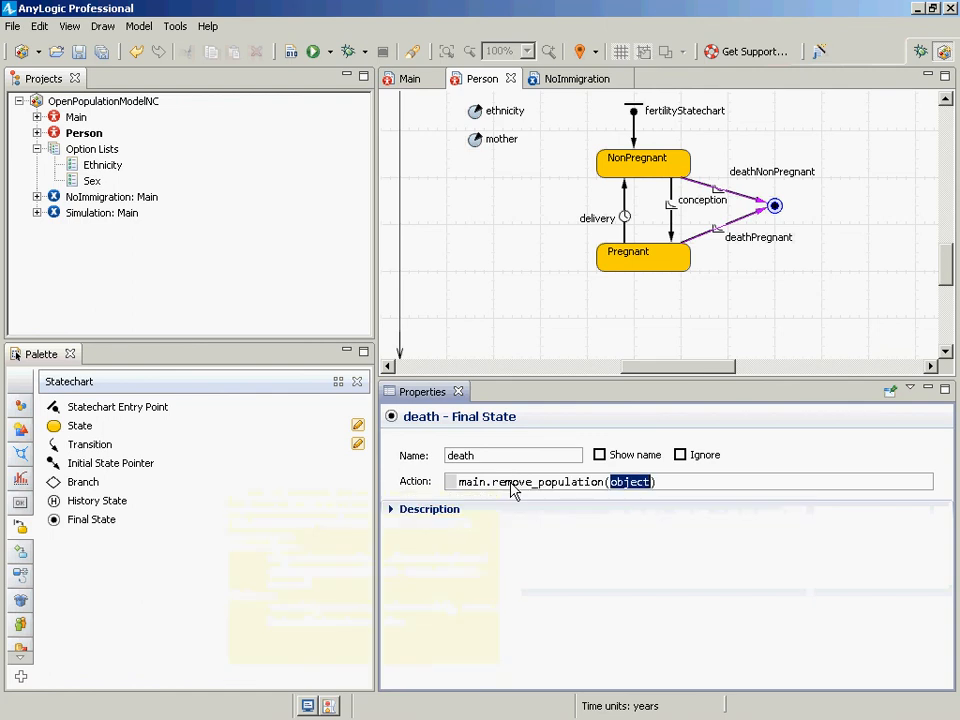
{"action": "type", "text": "this)"}
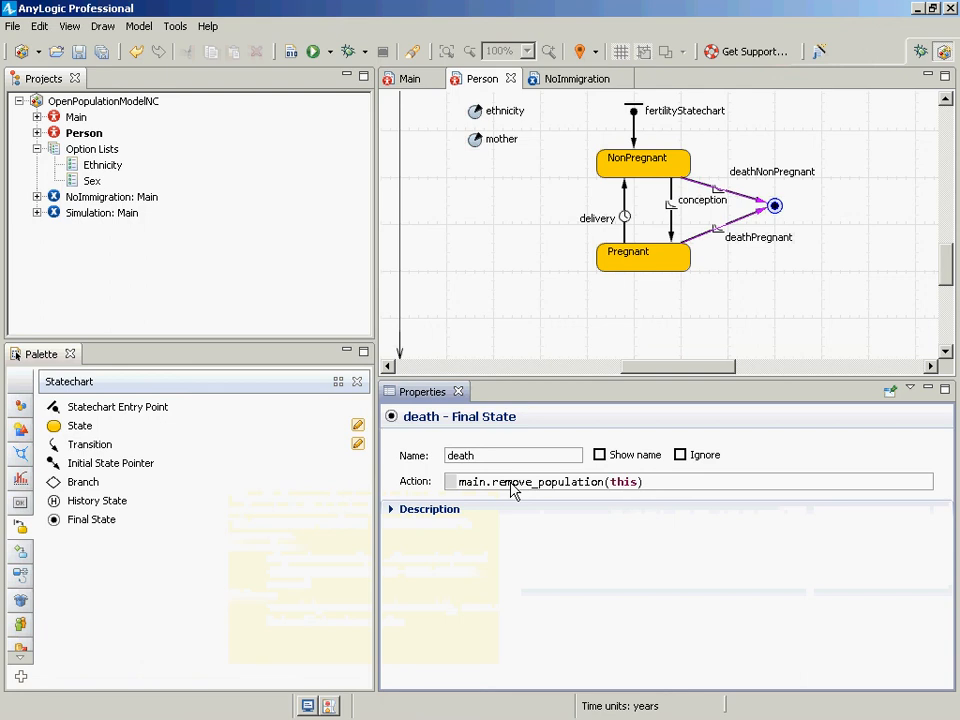
{"action": "type", "text": ";"}
{"action": "key", "text": "ctrl+a"}
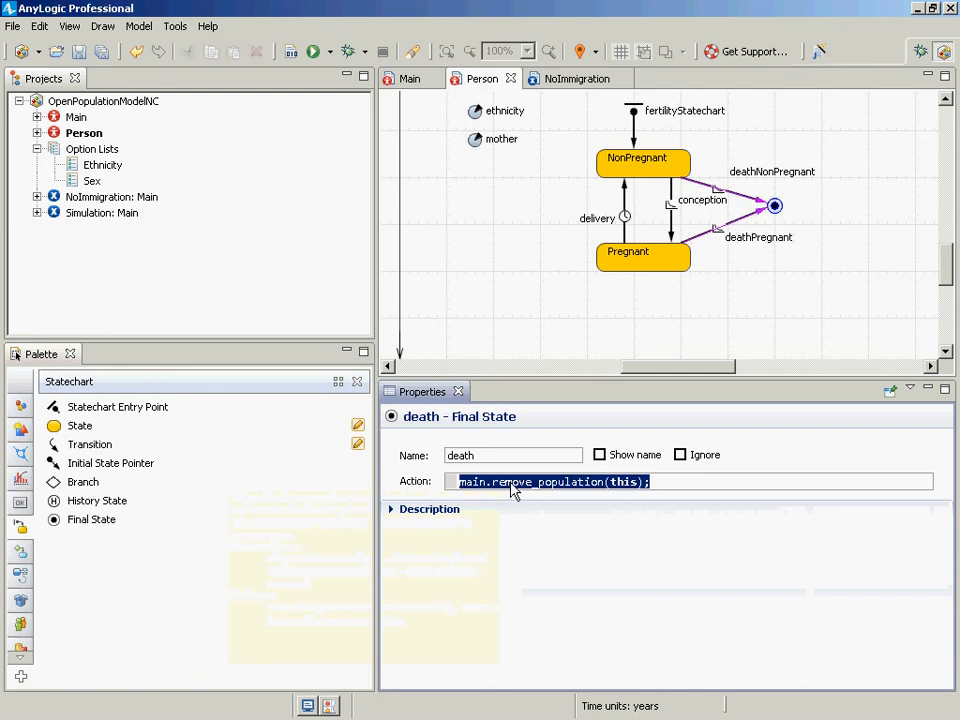
{"action": "key", "text": "ctrl+s"}
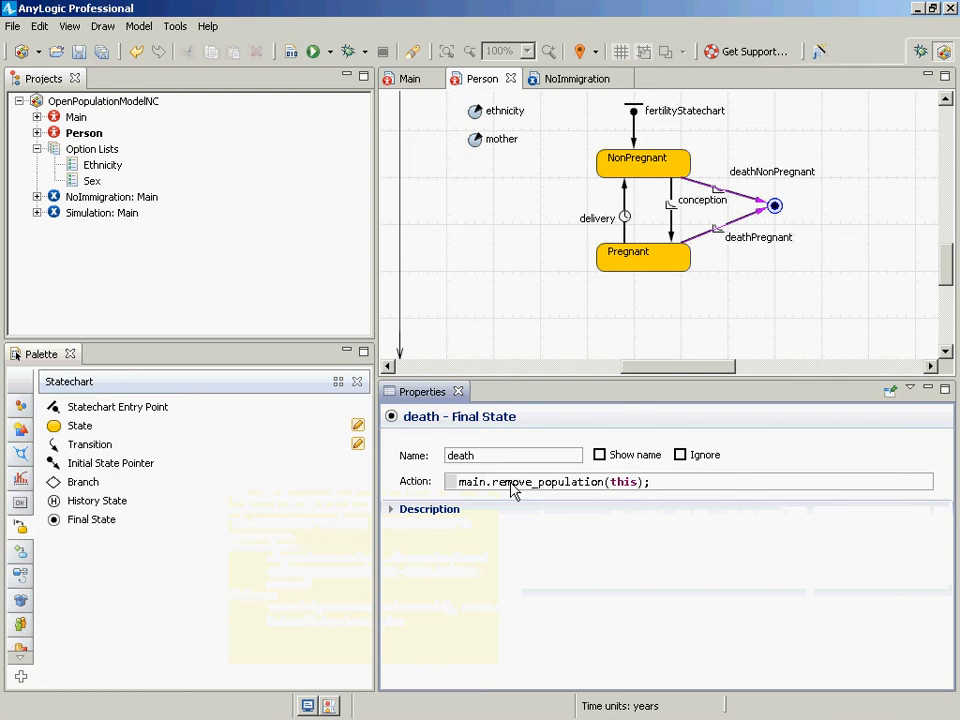
Step: Copy the death state's action code into the untitled Notepad document and highlight the whole statement without saving a file
{"action": "key", "text": "ctrl+a"}
{"action": "key", "text": "ctrl+c"}
{"action": "key", "text": "alt+Tab"}
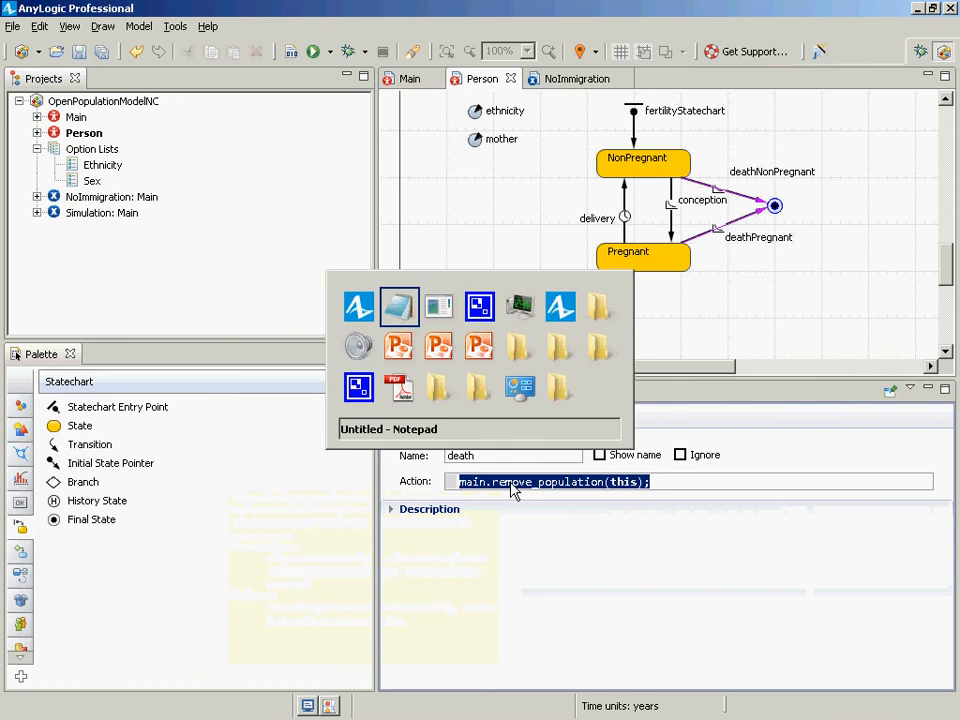
{"action": "key", "text": "ctrl+v"}
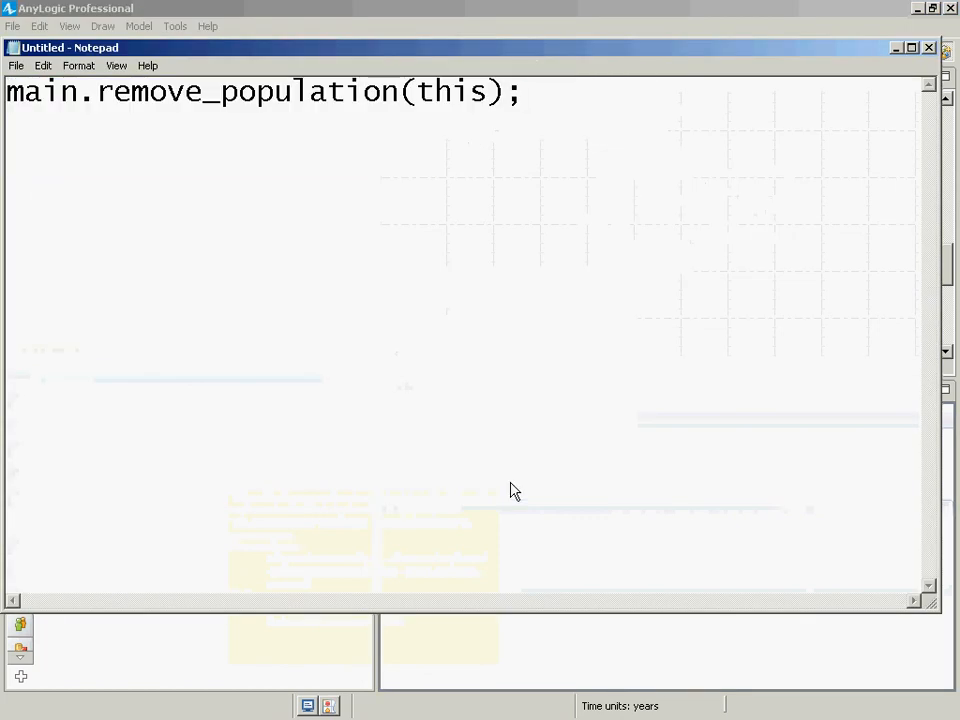
{"action": "key", "text": "shift+Left"}
{"action": "key", "text": "shift+Left"}
{"action": "key", "text": "shift+Left"}
{"action": "key", "text": "shift+Left"}
{"action": "key", "text": "shift+Left"}
{"action": "key", "text": "shift+Left"}
{"action": "key", "text": "shift+Left"}
{"action": "key", "text": "shift+Left"}
{"action": "key", "text": "shift+Left"}
{"action": "key", "text": "shift+Left"}
{"action": "key", "text": "shift+Left"}
{"action": "key", "text": "shift+Left"}
{"action": "key", "text": "shift+Left"}
{"action": "key", "text": "shift+Left"}
{"action": "key", "text": "shift+Left"}
{"action": "key", "text": "shift+Left"}
{"action": "key", "text": "shift+Left"}
{"action": "key", "text": "shift+Left"}
{"action": "key", "text": "shift+Left"}
{"action": "key", "text": "shift+Left"}
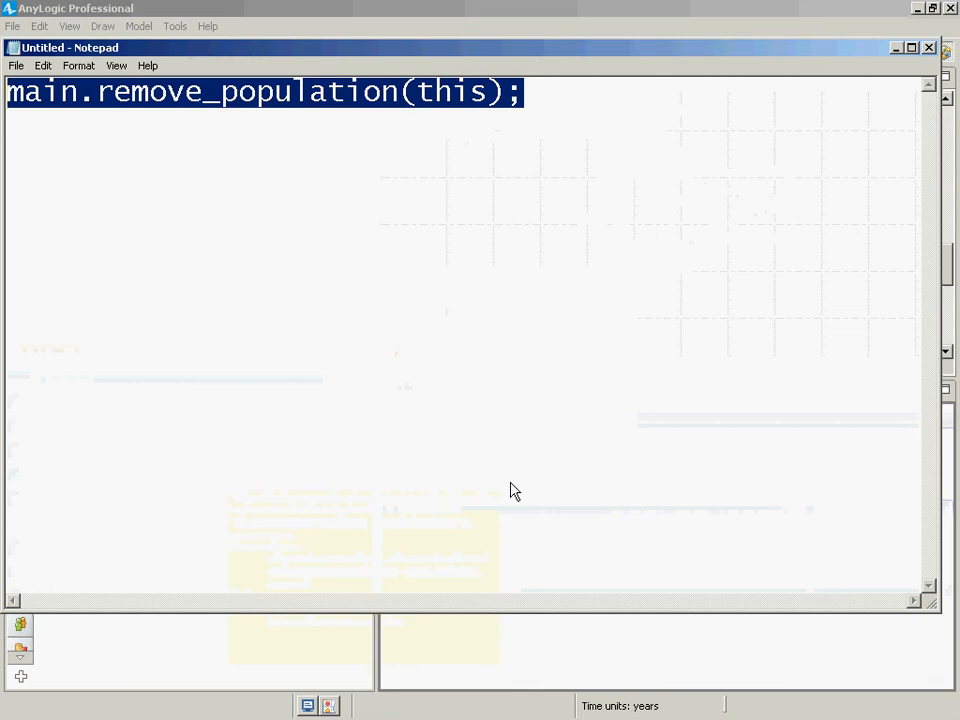
{"action": "key", "text": "ctrl+s"}
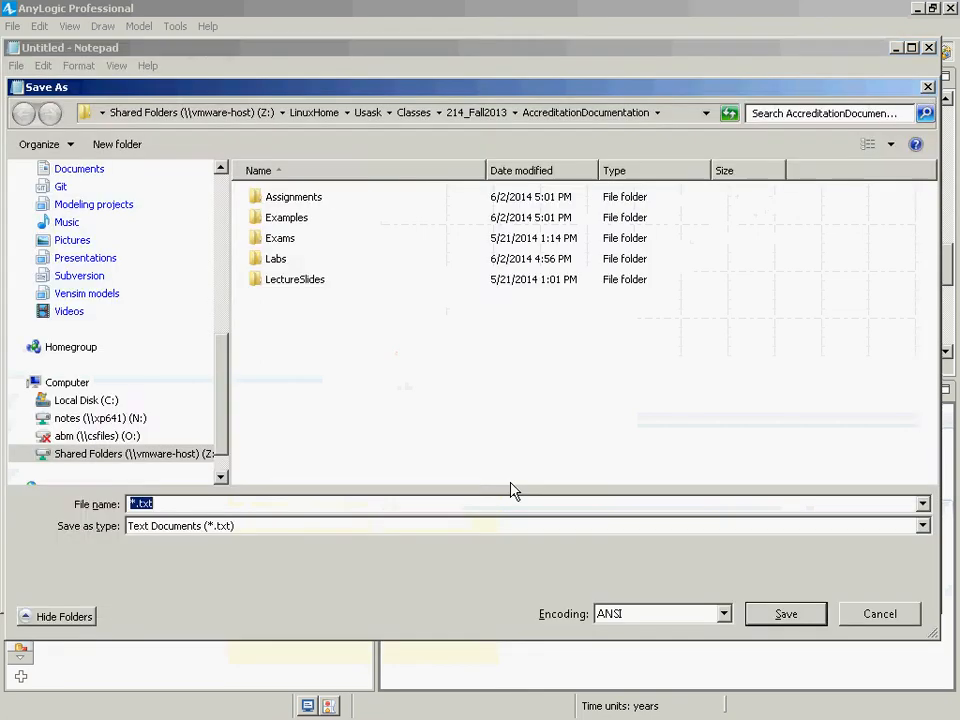
{"action": "key", "text": "Escape"}
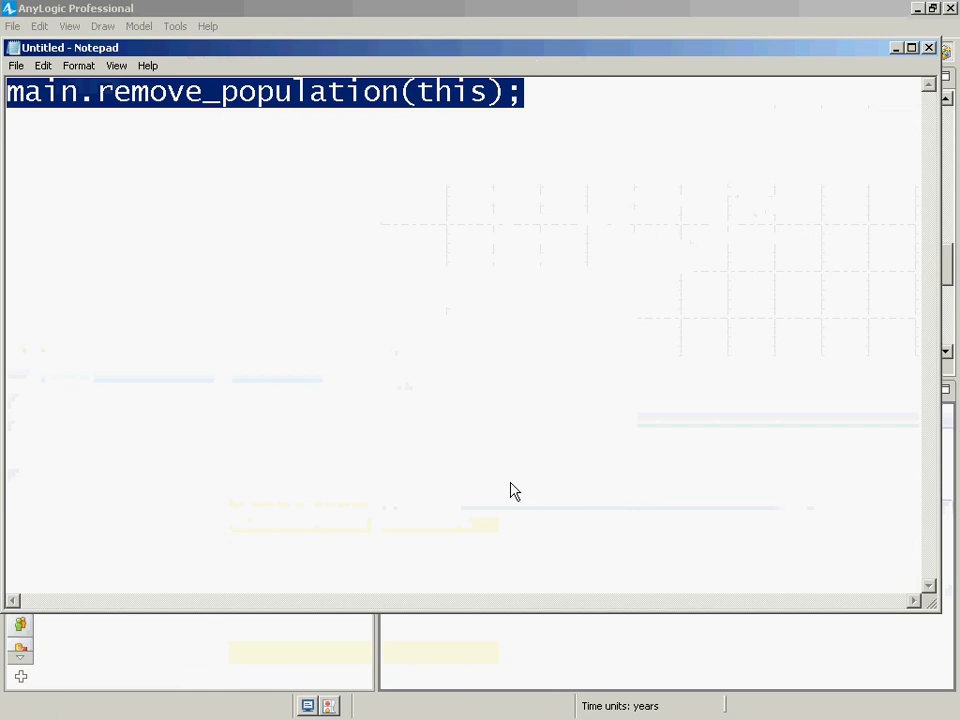
Step: Switch back to AnyLogic and view the completion help for remove_population in the death action, restoring the full statement
{"action": "key", "text": "alt+Tab"}
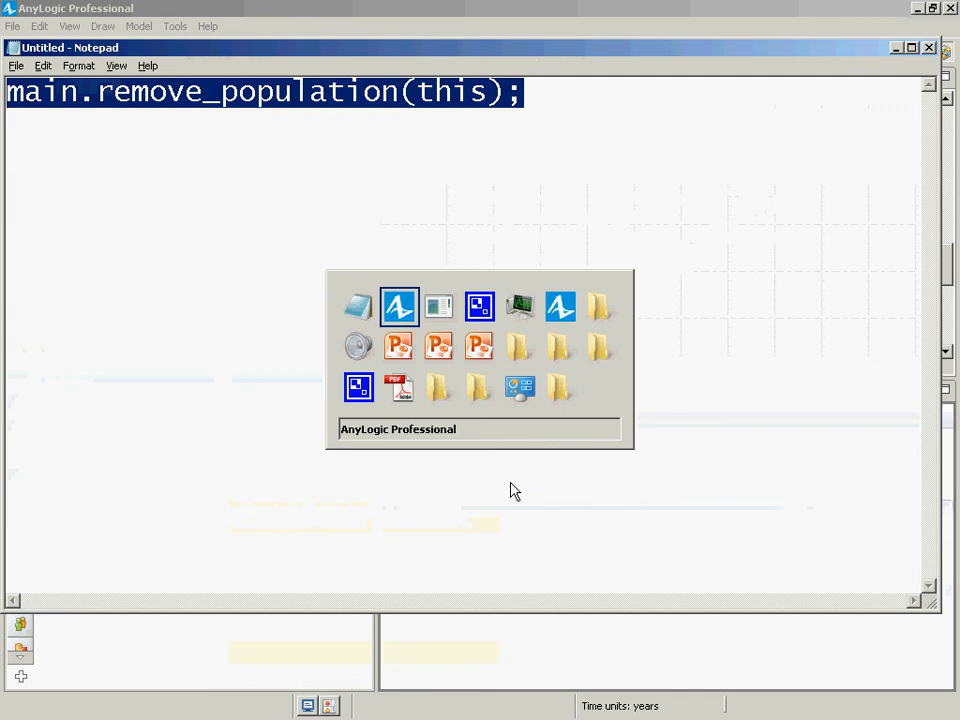
{"action": "key", "text": "alt+shift+Tab"}
{"action": "key", "text": "alt+Tab"}
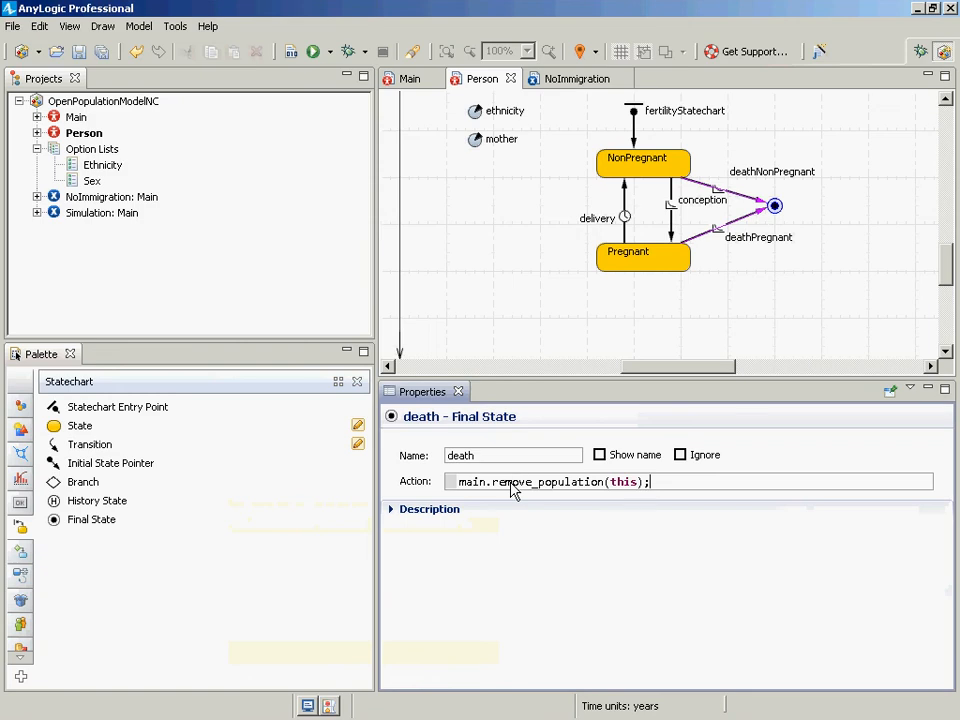
{"action": "left_click", "coordinate": [511, 483]}
{"action": "key", "text": "shift+End"}
{"action": "key", "text": "Delete"}
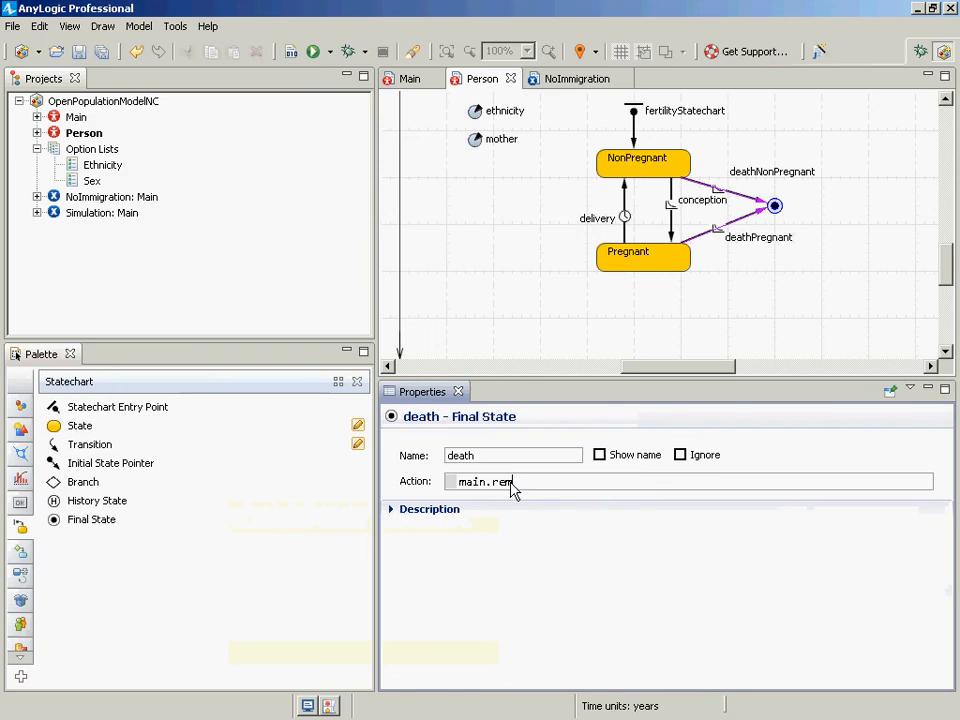
{"action": "key", "text": "ctrl+space"}
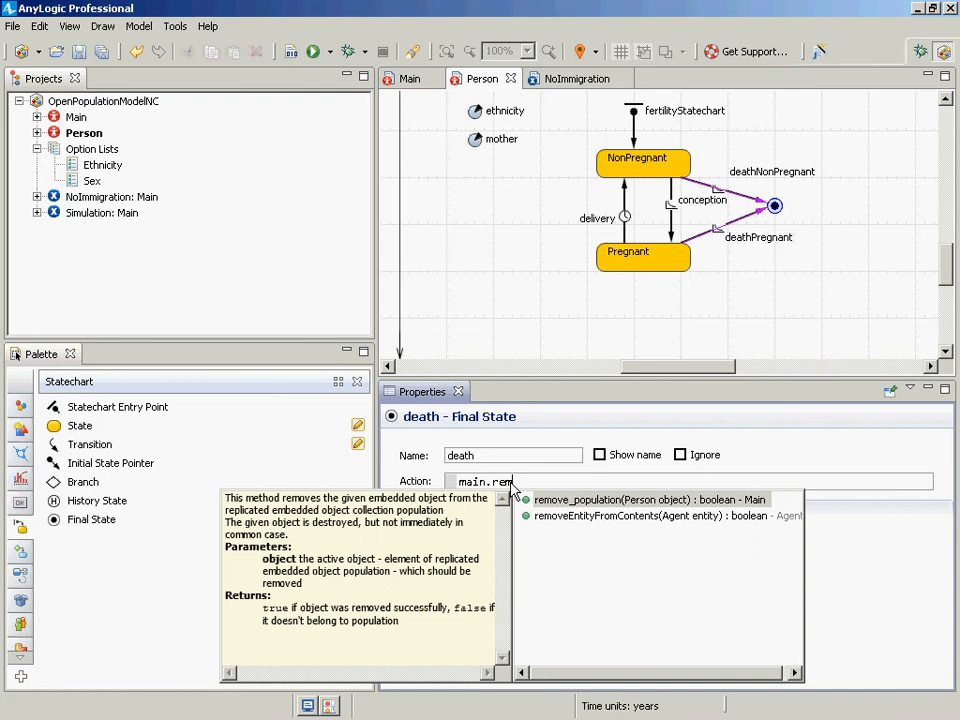
{"action": "key", "text": "Escape"}
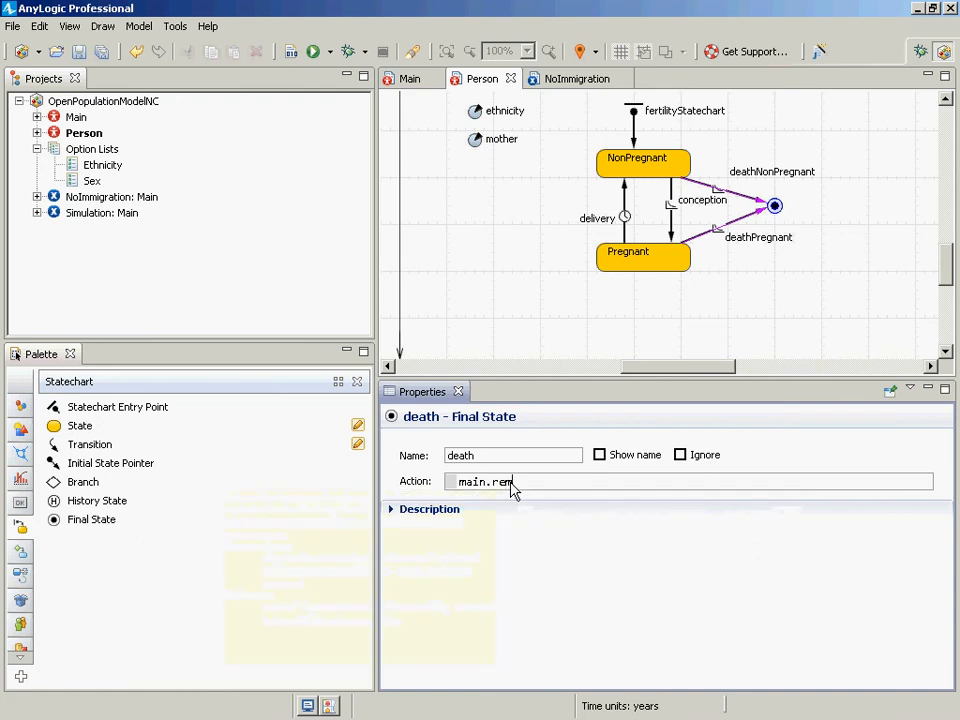
{"action": "key", "text": "ctrl+z"}
Step: Save the model with the death action in place and build it
{"action": "key", "text": "ctrl+s"}
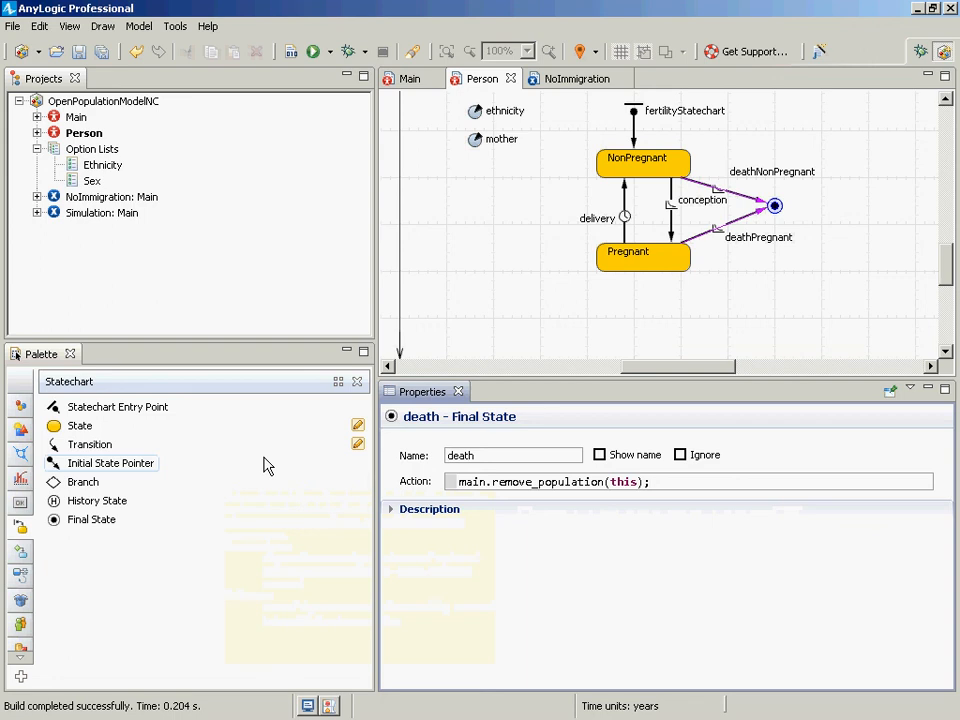
{"action": "key", "text": "ctrl+s"}
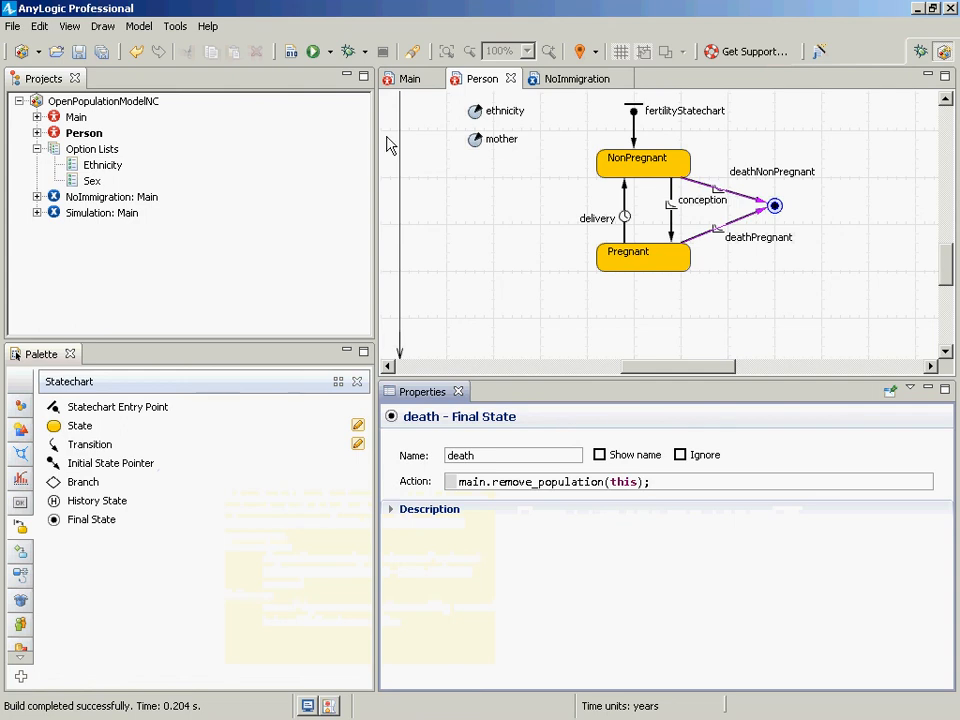
{"action": "left_click", "coordinate": [291, 56]}
Step: Add main.applyNetwork(); as a second line in the death final state's action after main.remove_population(this); and save the model
{"action": "left_click", "coordinate": [776, 206]}
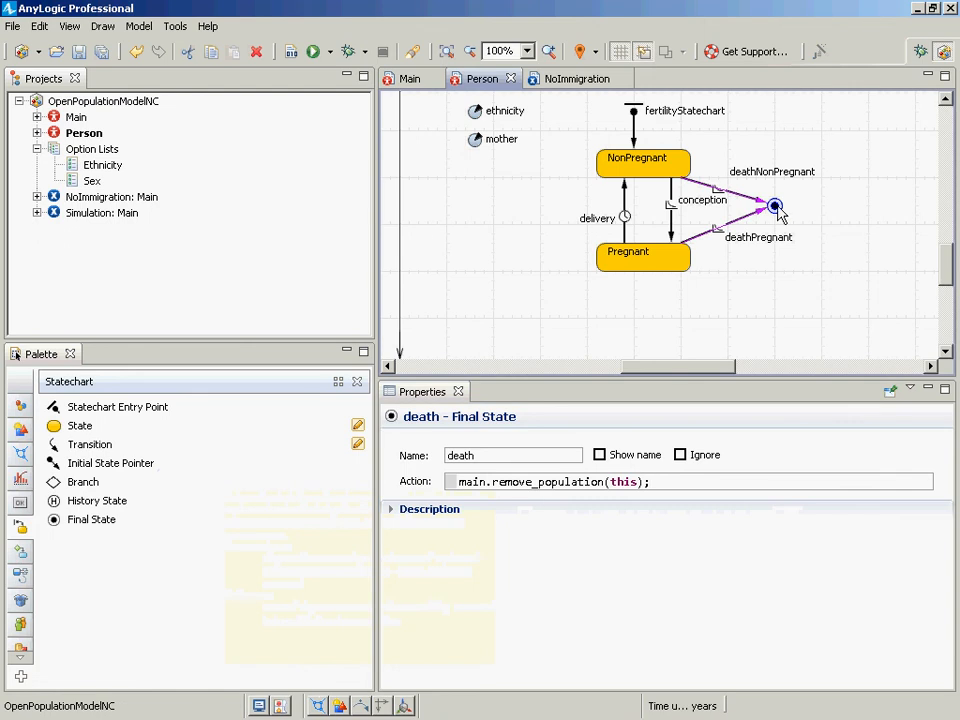
{"action": "left_click", "coordinate": [705, 484]}
{"action": "key", "text": "BackSpace"}
{"action": "key", "text": "BackSpace"}
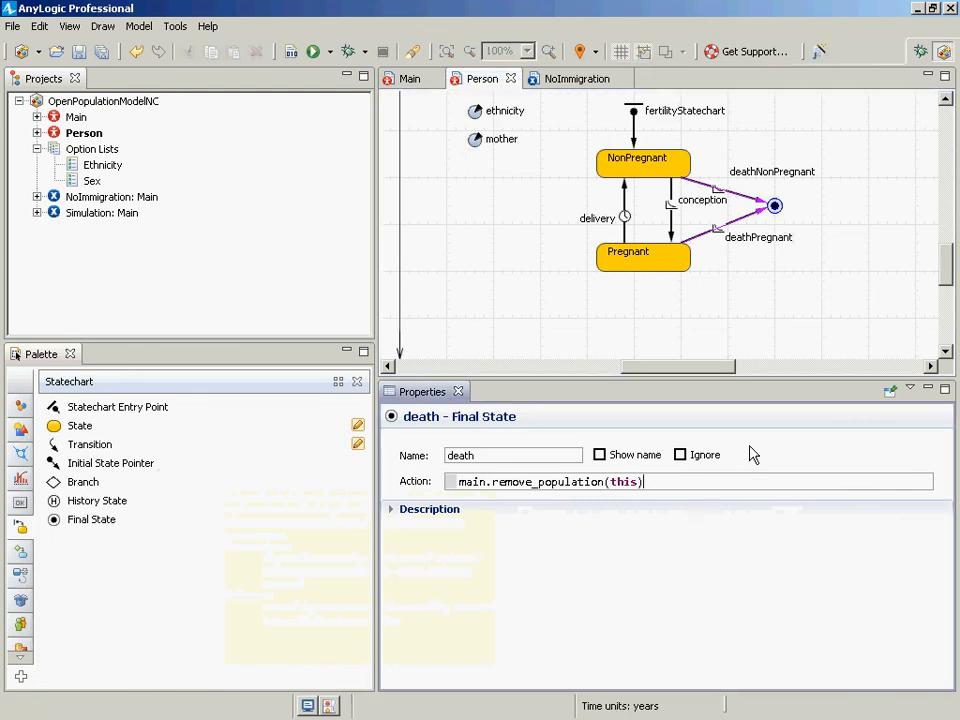
{"action": "type", "text": ");"}
{"action": "key", "text": "Return"}
{"action": "type", "text": "main.apply"}
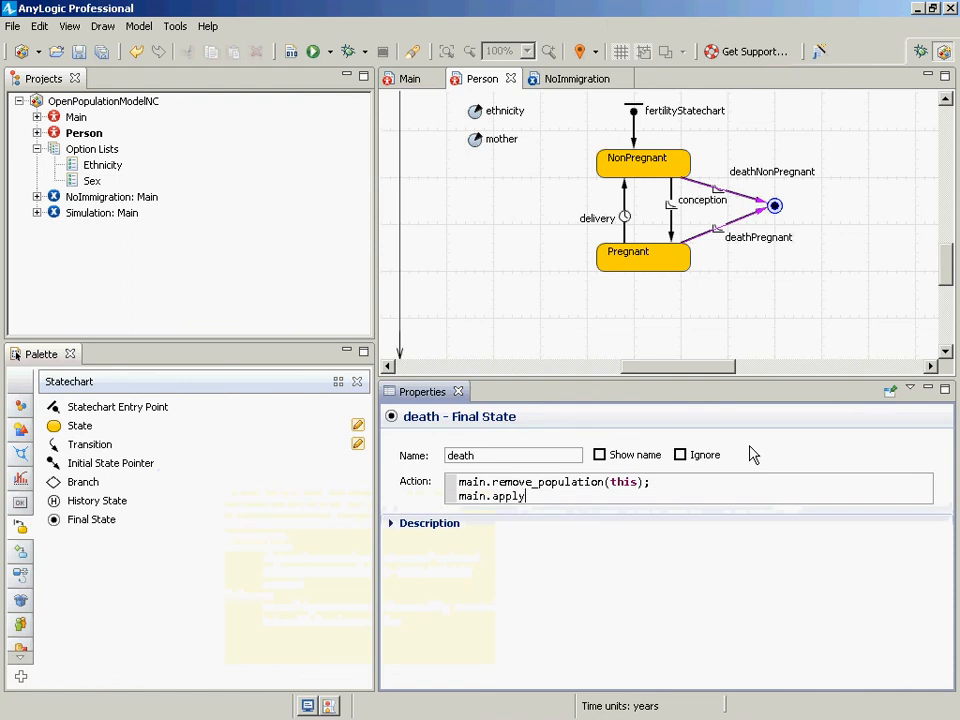
{"action": "key", "text": "ctrl+space"}
{"action": "key", "text": "Down"}
{"action": "key", "text": "Return"}
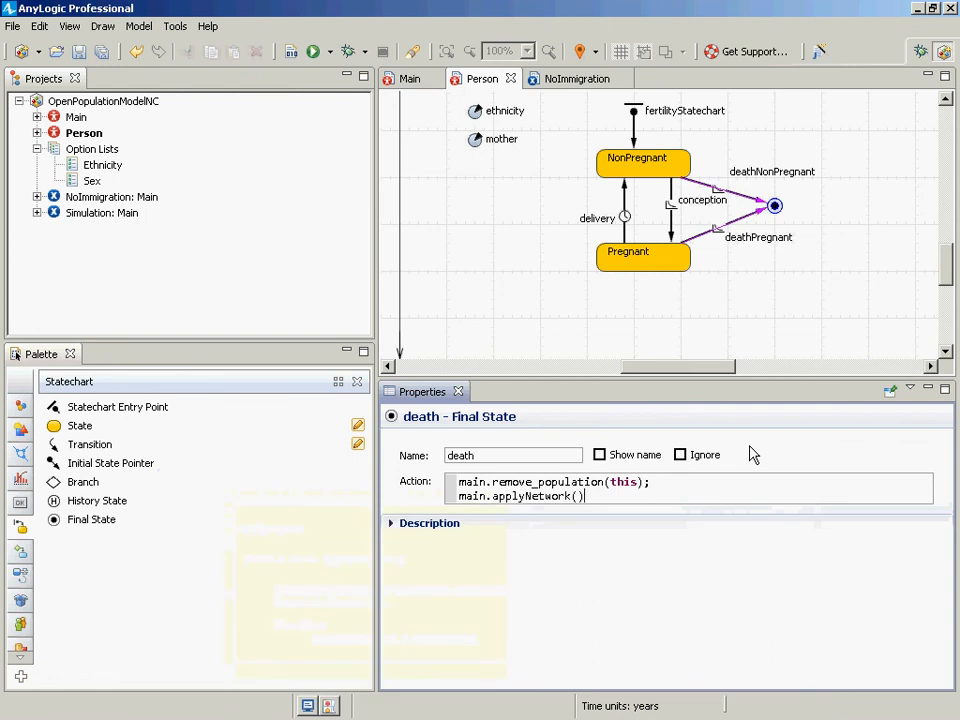
{"action": "type", "text": ";"}
{"action": "key", "text": "ctrl+s"}
Step: Replace the text in the untitled Notepad document with a copy of both death action lines, and return to AnyLogic to save the model
{"action": "key", "text": "shift+Up"}
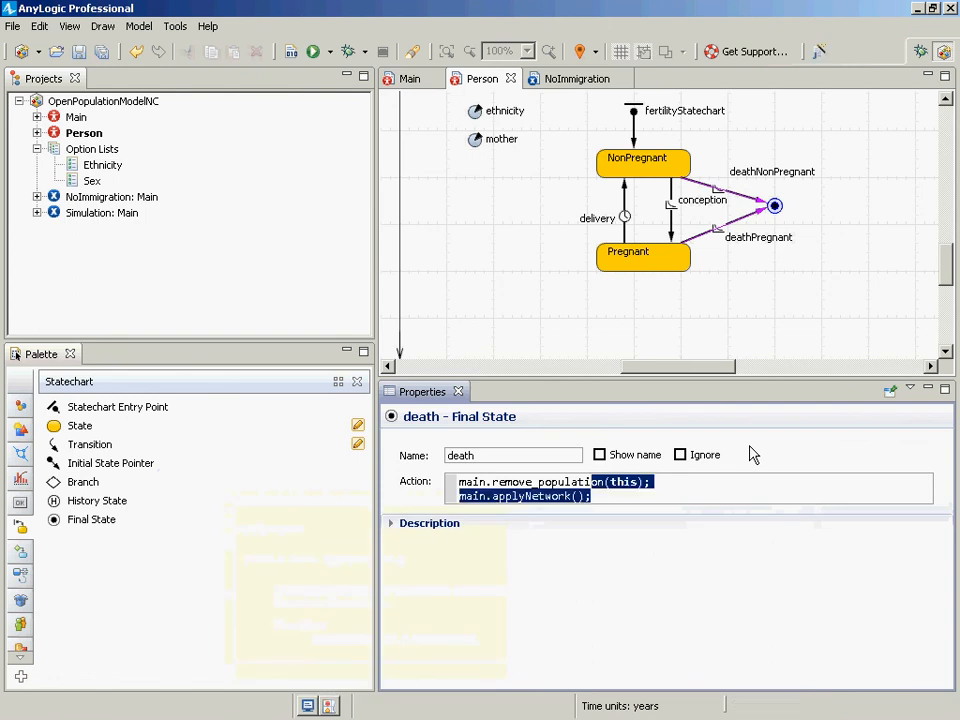
{"action": "key", "text": "shift+Home"}
{"action": "key", "text": "ctrl+c"}
{"action": "key", "text": "alt+Tab"}
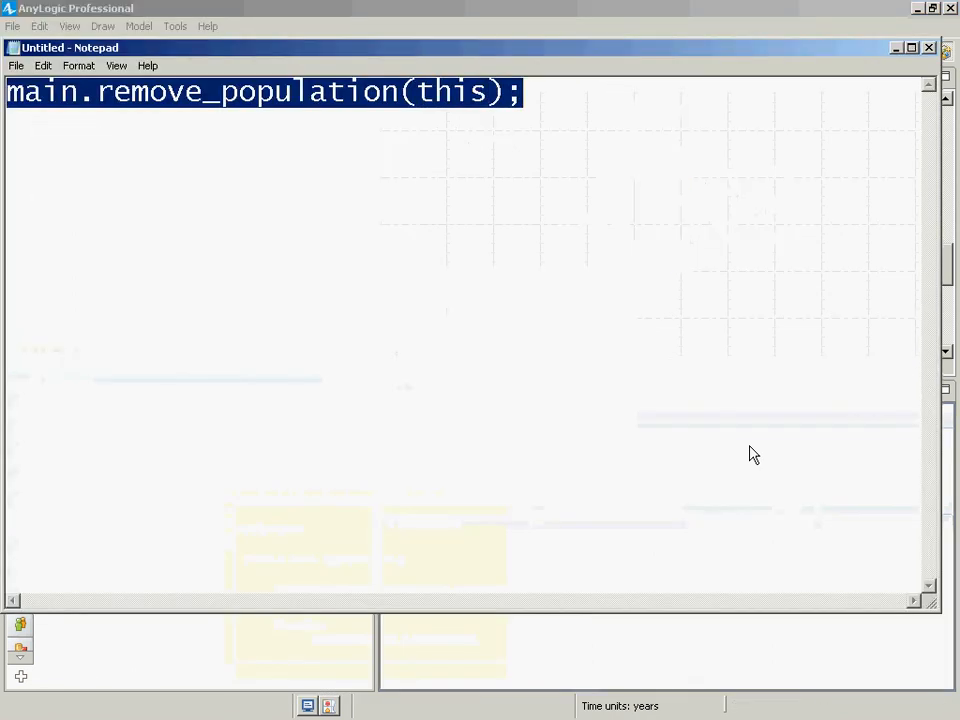
{"action": "key", "text": "ctrl+v"}
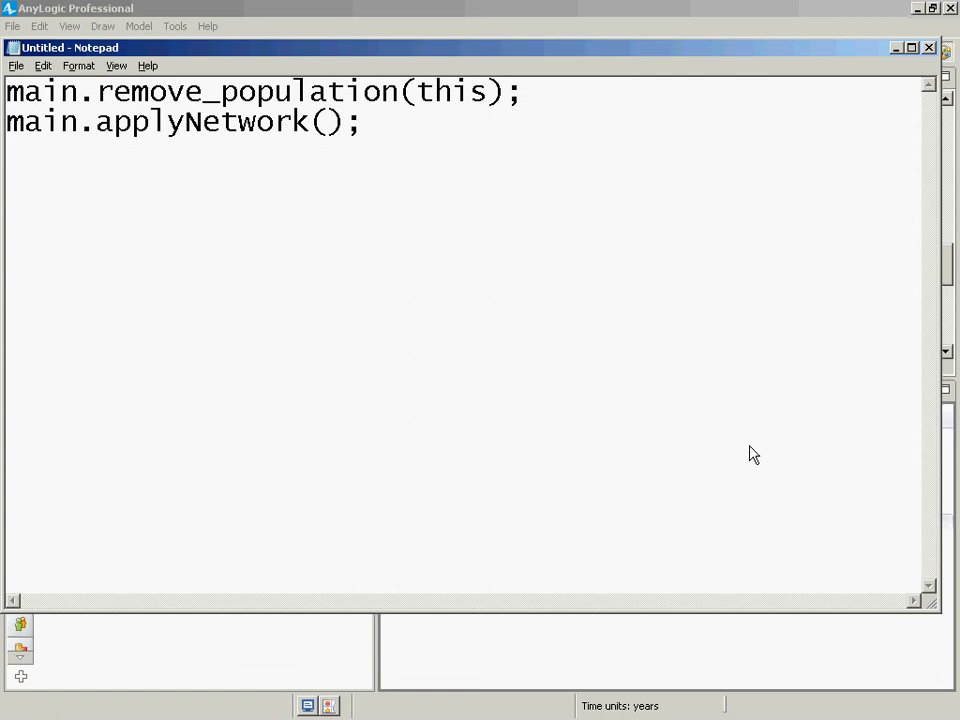
{"action": "key", "text": "alt+Tab"}
{"action": "key", "text": "ctrl+s"}
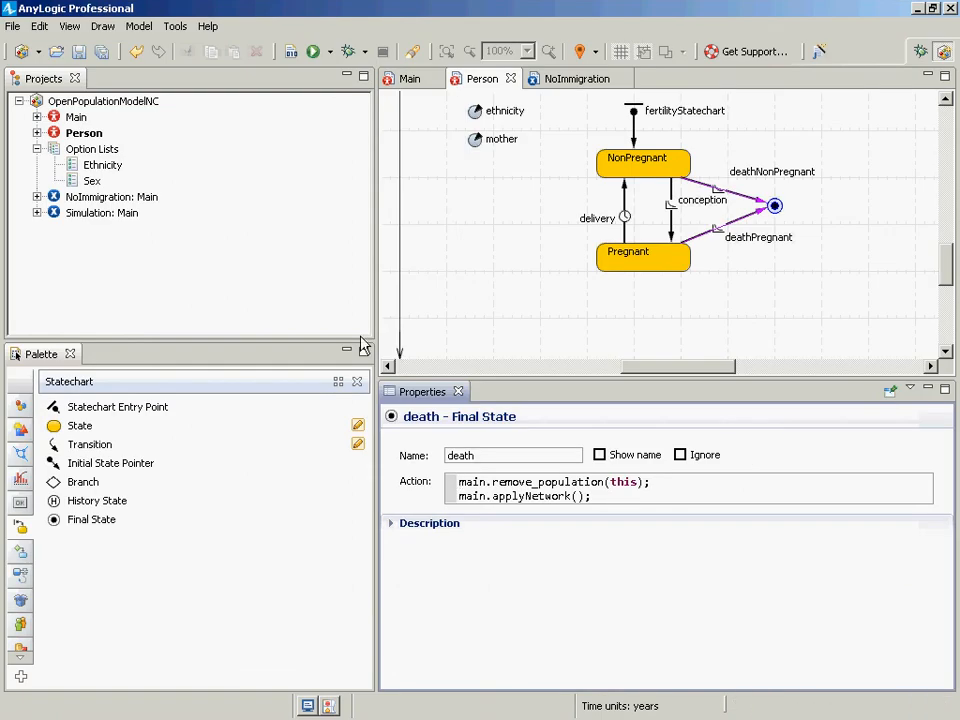
Step: Run the NoImmigration experiment and raise the simulation speed in stages to x250
{"action": "right_click", "coordinate": [103, 198]}
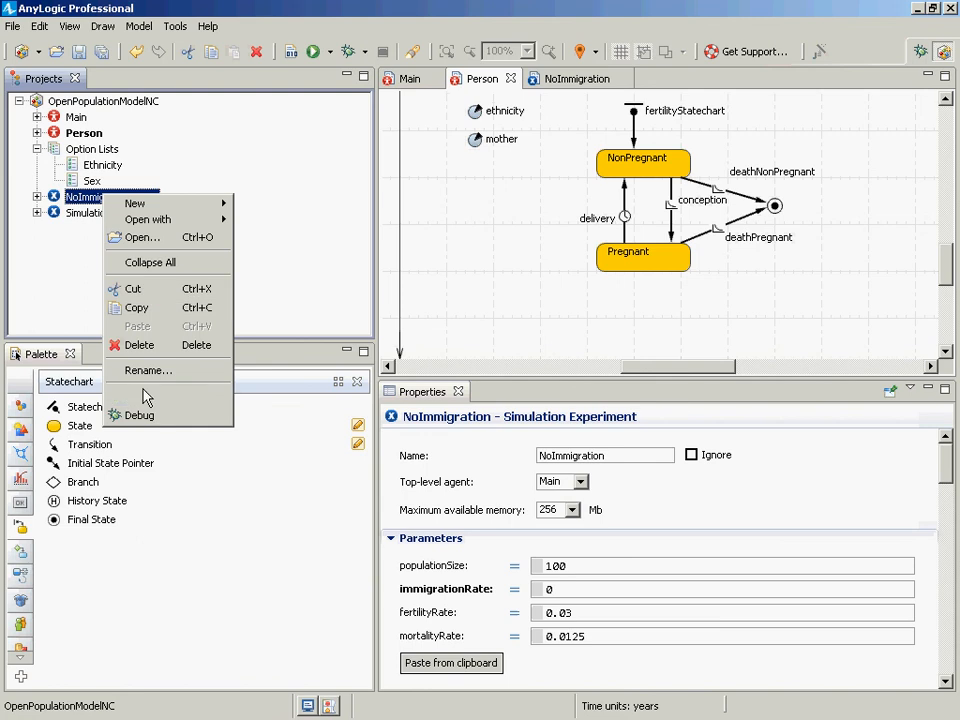
{"action": "left_click", "coordinate": [150, 143]}
{"action": "left_click", "coordinate": [122, 141]}
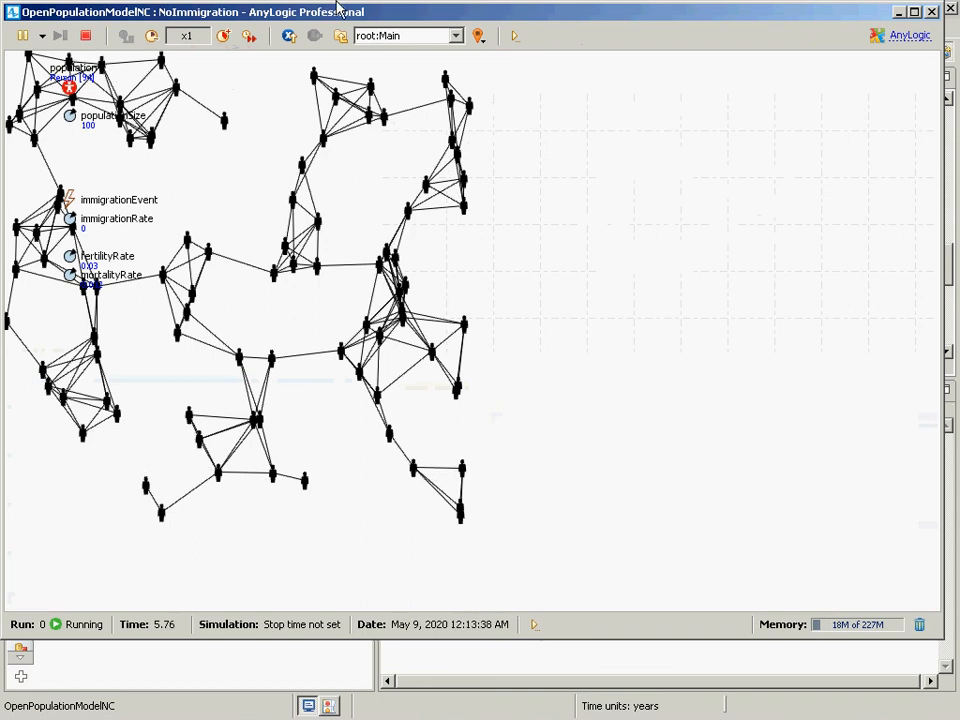
{"action": "left_click", "coordinate": [225, 38]}
{"action": "left_click", "coordinate": [225, 38]}
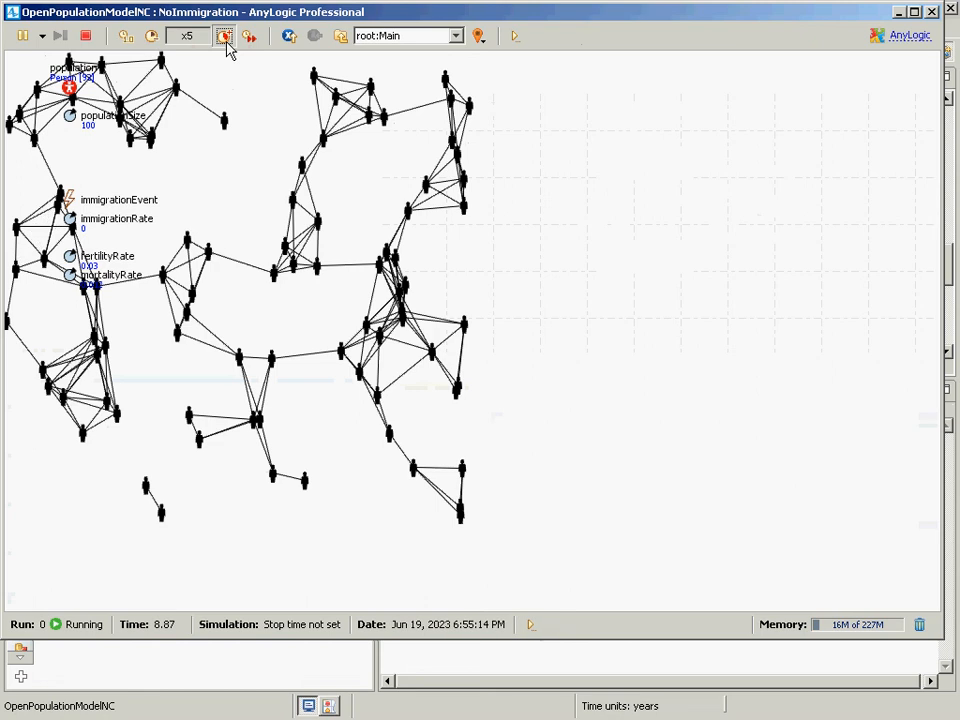
{"action": "left_click", "coordinate": [225, 38]}
{"action": "left_click", "coordinate": [225, 38]}
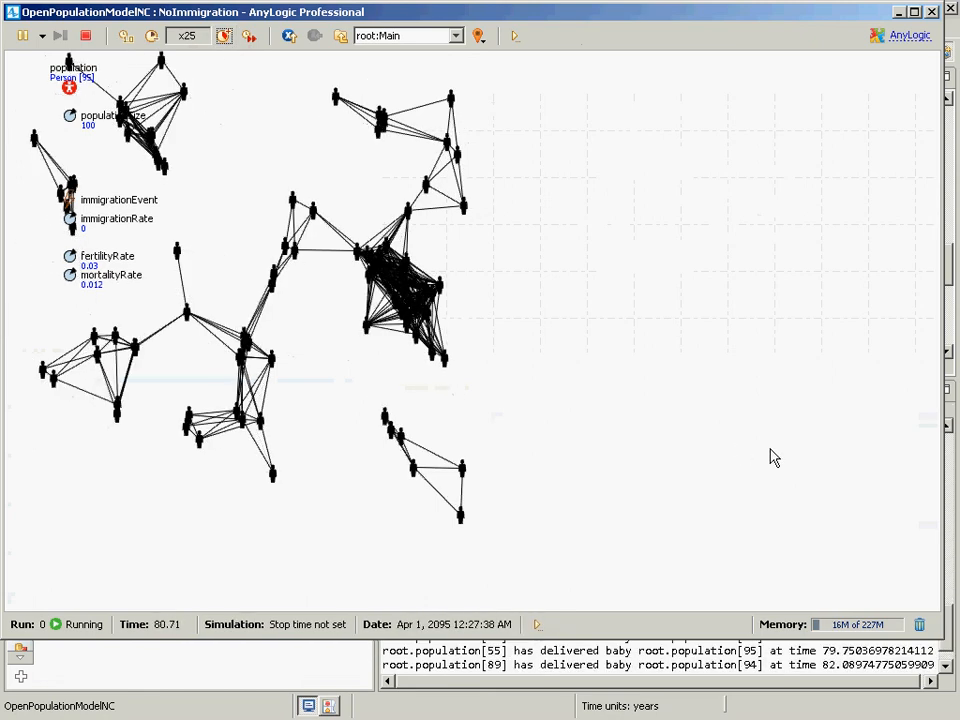
{"action": "left_click", "coordinate": [228, 36]}
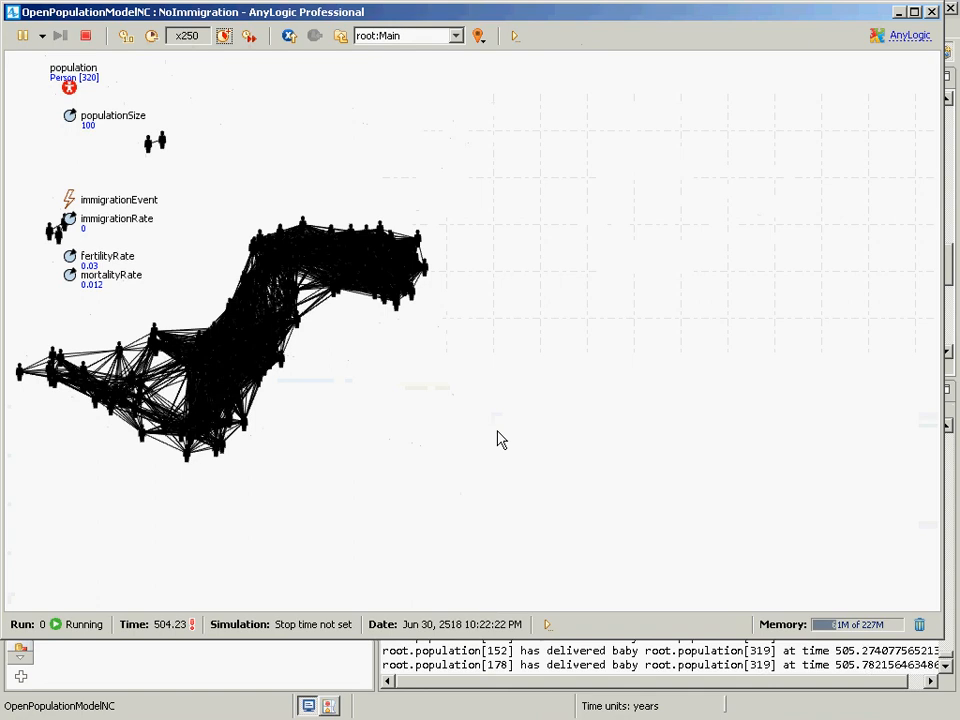
Step: Stop the NoImmigration run, restart it and raise the simulation speed to x500
{"action": "left_click", "coordinate": [95, 33]}
{"action": "left_click", "coordinate": [90, 141]}
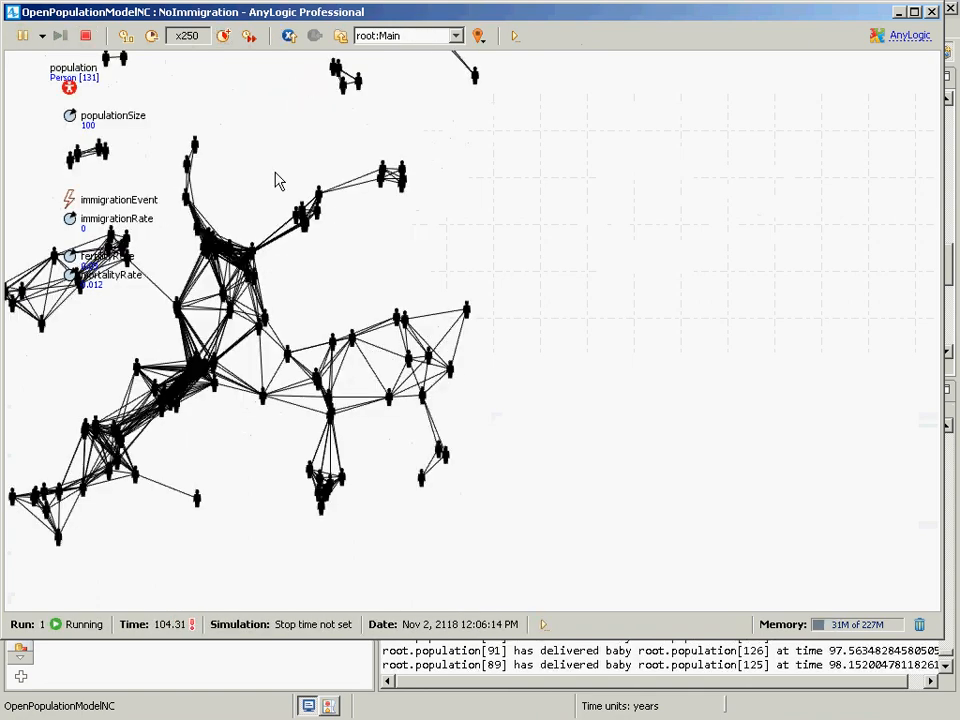
{"action": "left_click", "coordinate": [223, 35]}
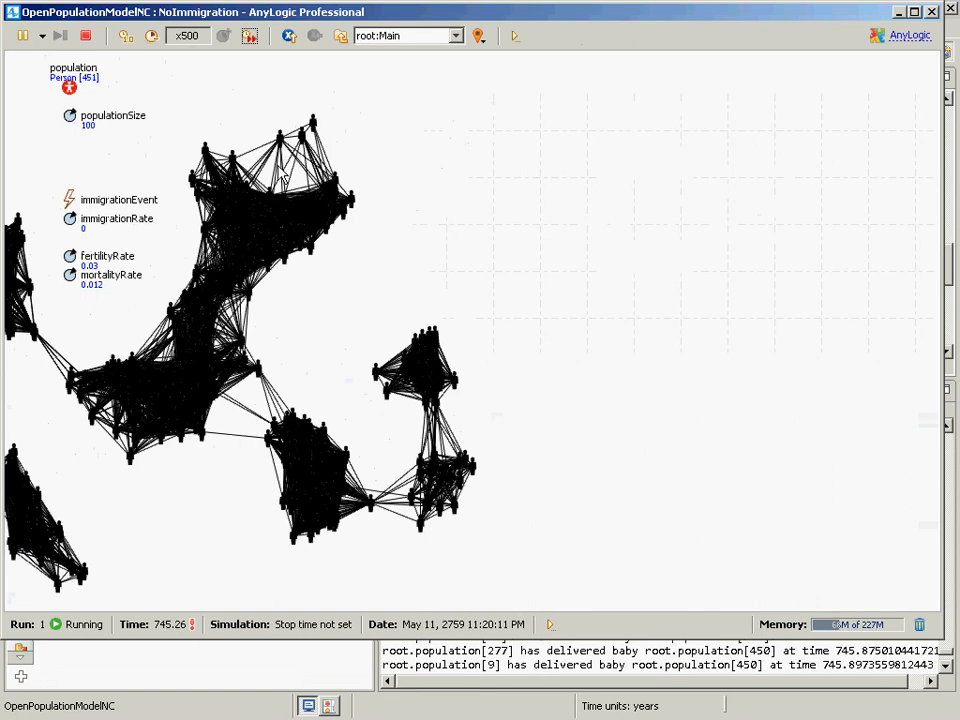
Step: Pause the simulation and open the view of the individual agent population[0]
{"action": "left_click", "coordinate": [22, 36]}
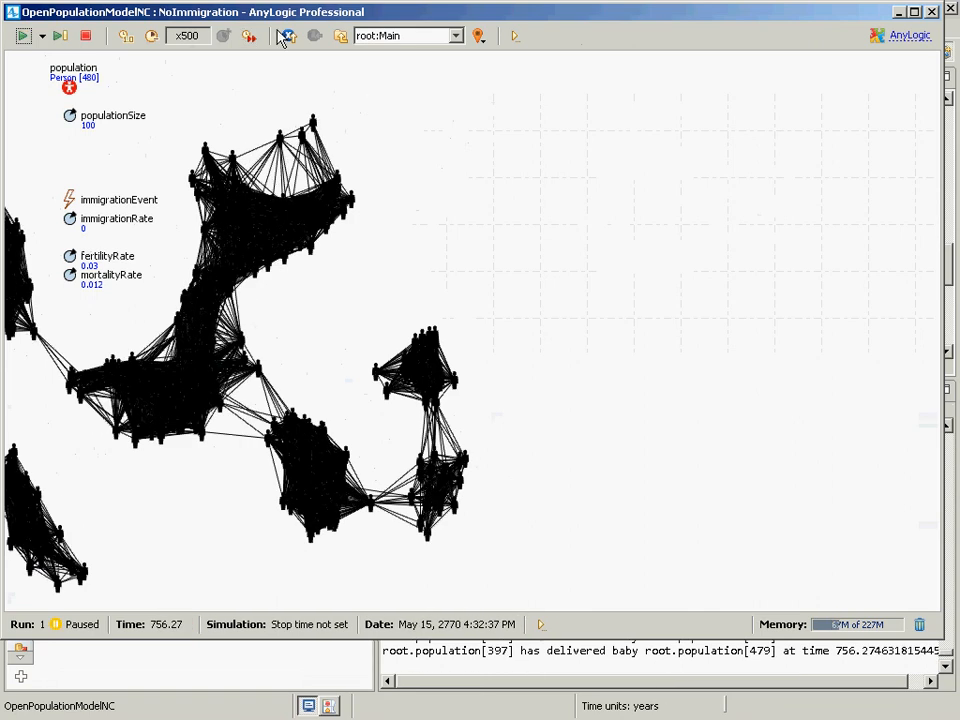
{"action": "left_click", "coordinate": [398, 41]}
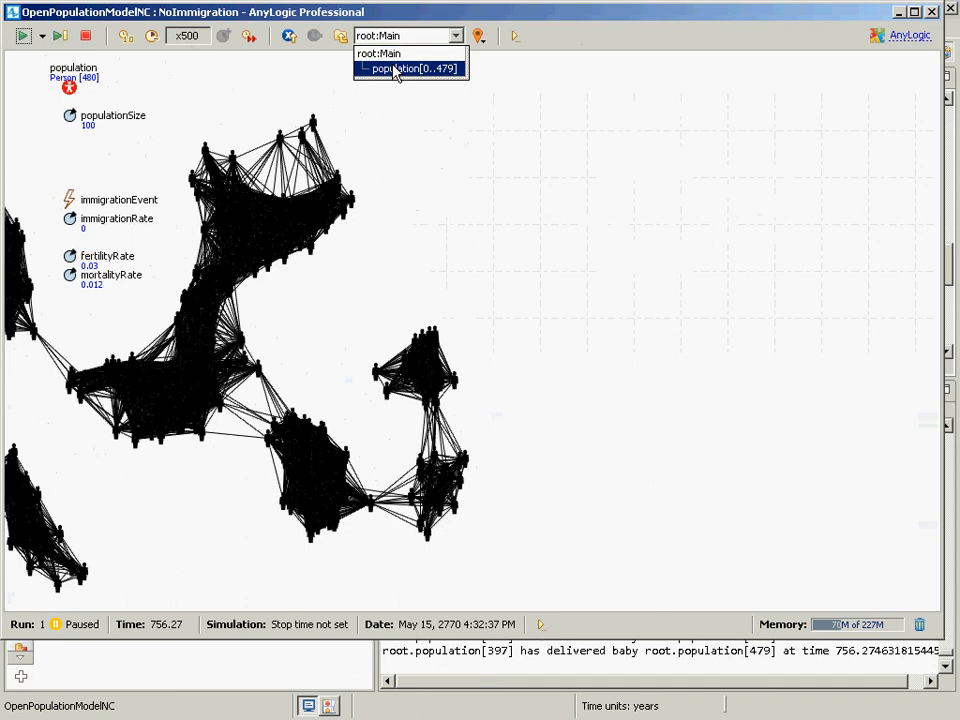
{"action": "left_click", "coordinate": [396, 69]}
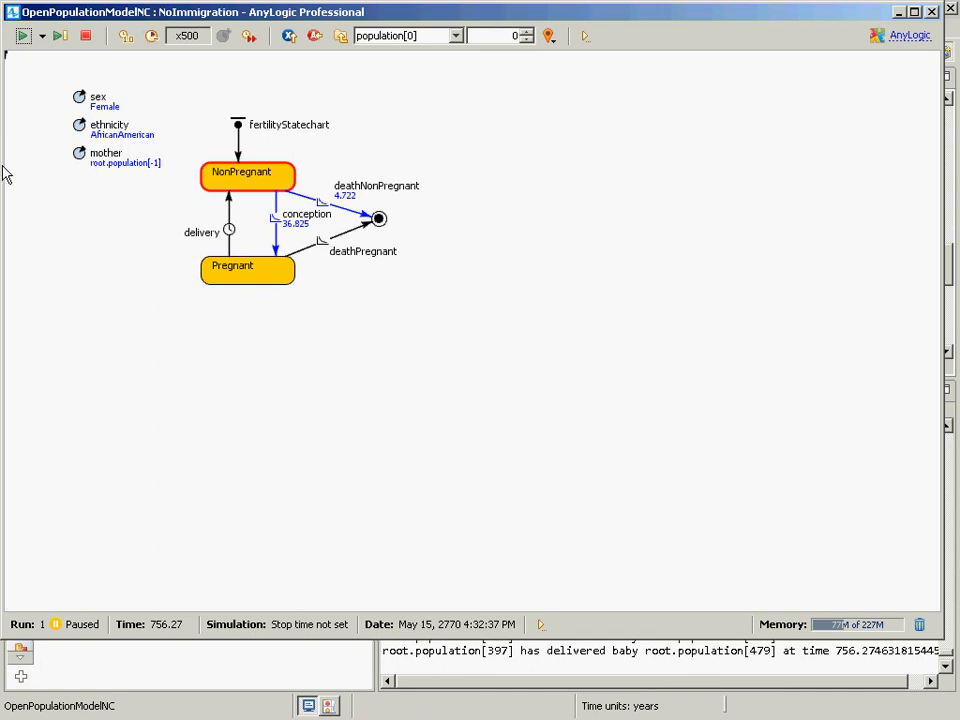
Step: Compare the Person diagram in the editor with the paused population[0] view, examining the connections link and the mother parameter
{"action": "key", "text": "alt+Tab"}
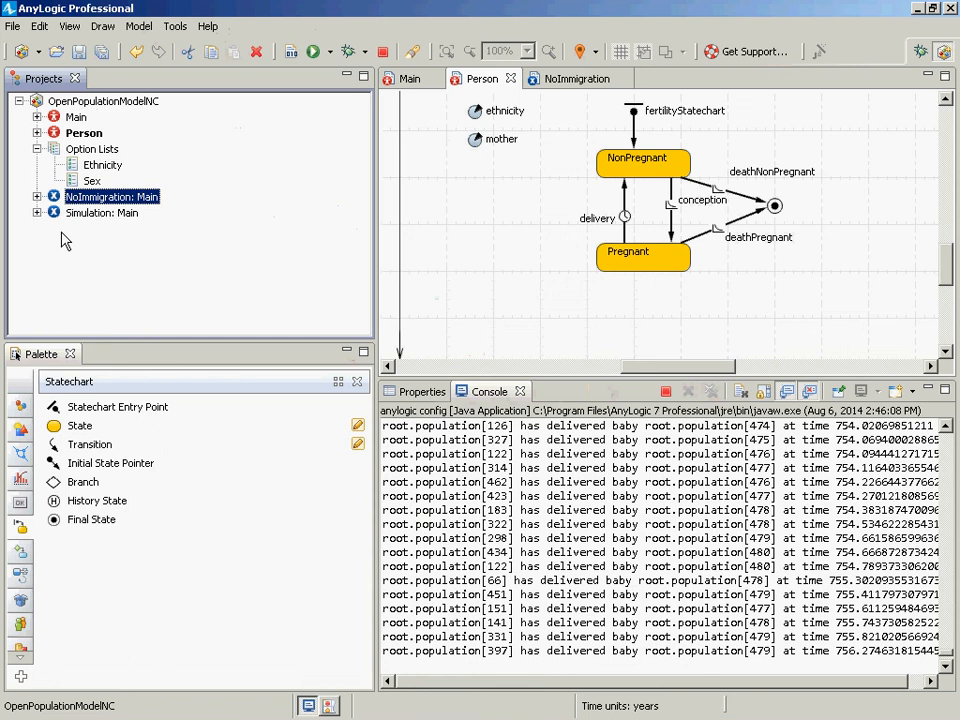
{"action": "left_click", "coordinate": [941, 99]}
{"action": "scroll", "coordinate": [853, 111], "scroll_direction": "up", "scroll_amount": 5}
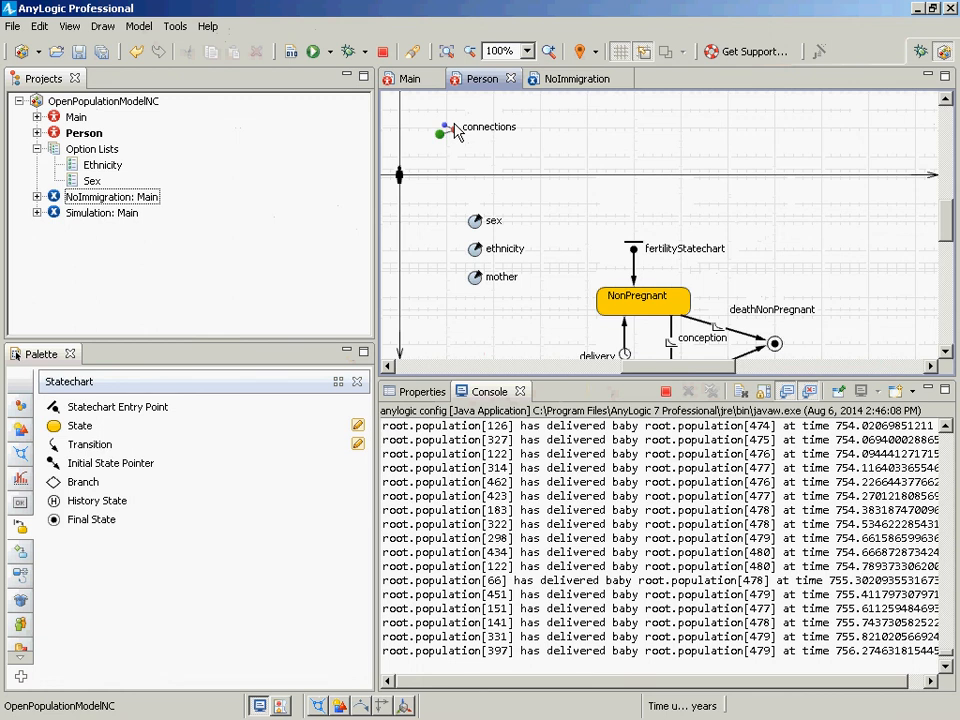
{"action": "key", "text": "alt+Tab"}
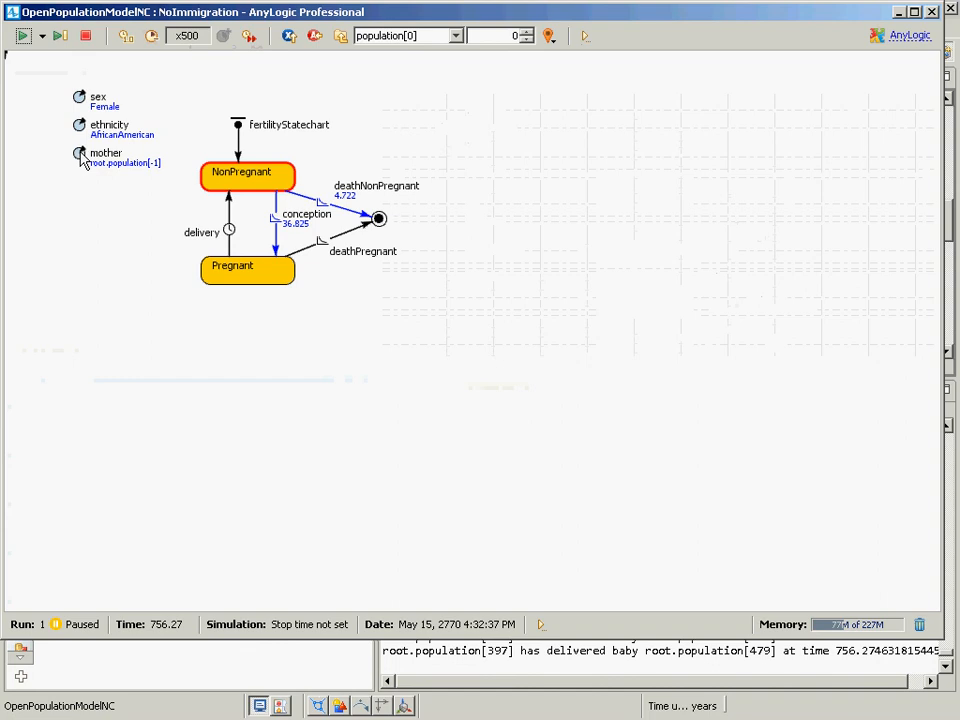
{"action": "key", "text": "alt+Tab"}
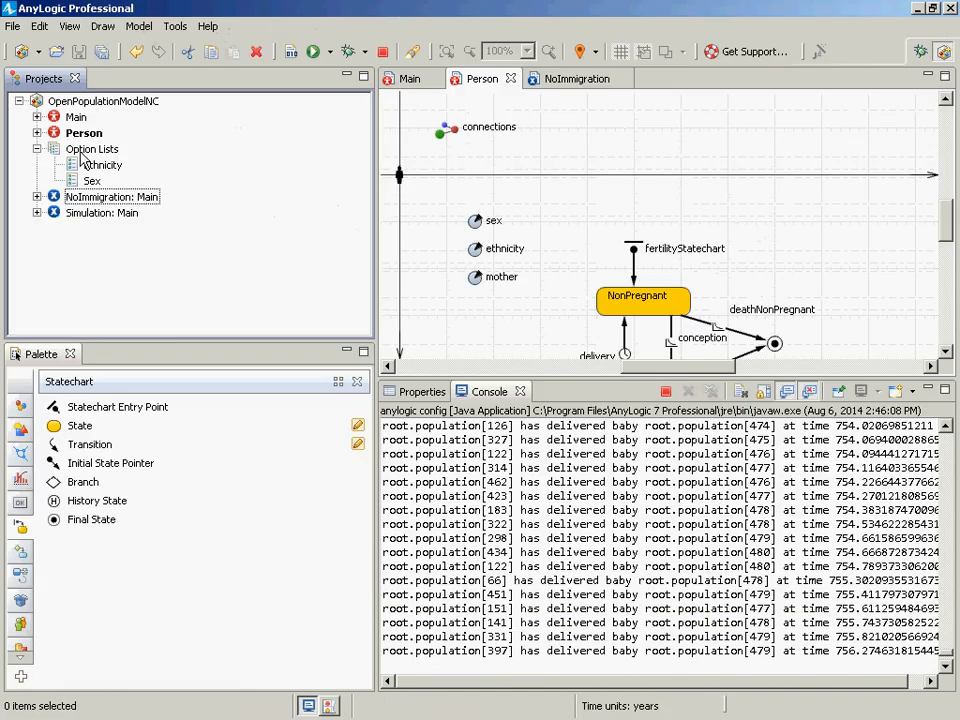
{"action": "left_click", "coordinate": [443, 132]}
Step: Try to add a Link to agents element beside connections in the Person diagram
{"action": "left_click", "coordinate": [20, 406]}
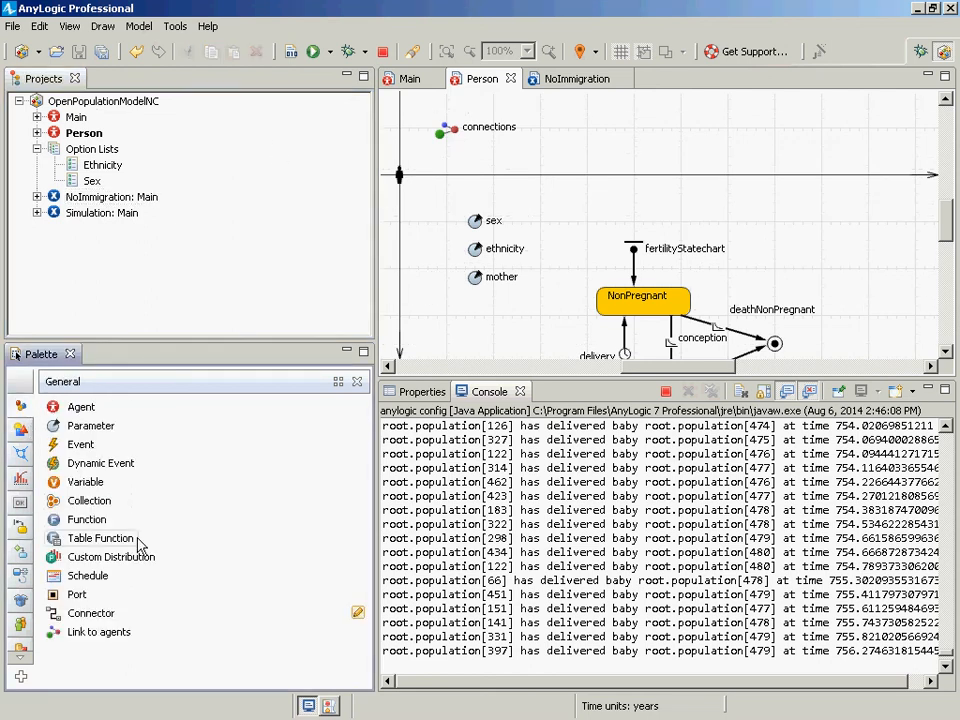
{"action": "left_click_drag", "start_coordinate": [90, 638], "coordinate": [594, 137]}
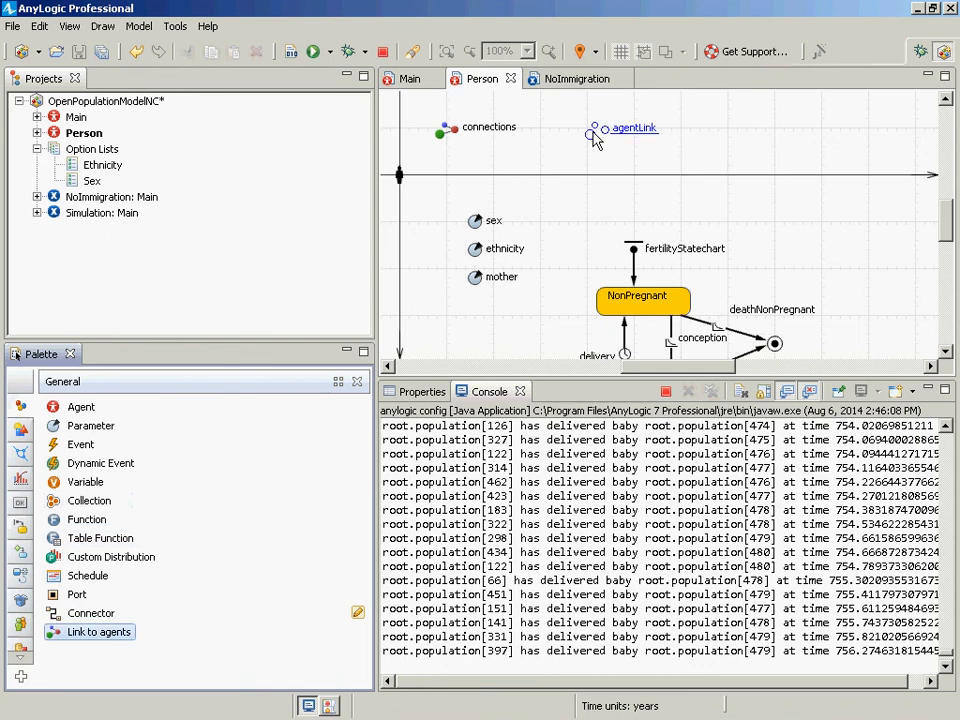
{"action": "left_click_drag", "start_coordinate": [593, 133], "coordinate": [262, 521]}
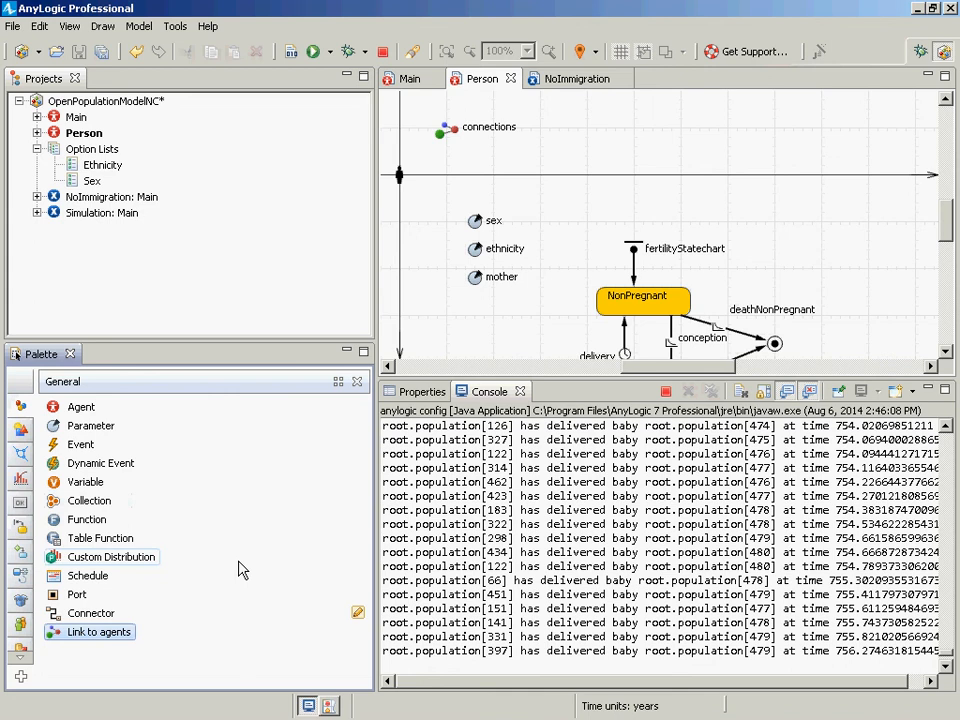
Step: Examine the properties of the connections link and the mother parameter in Person
{"action": "left_click", "coordinate": [446, 140]}
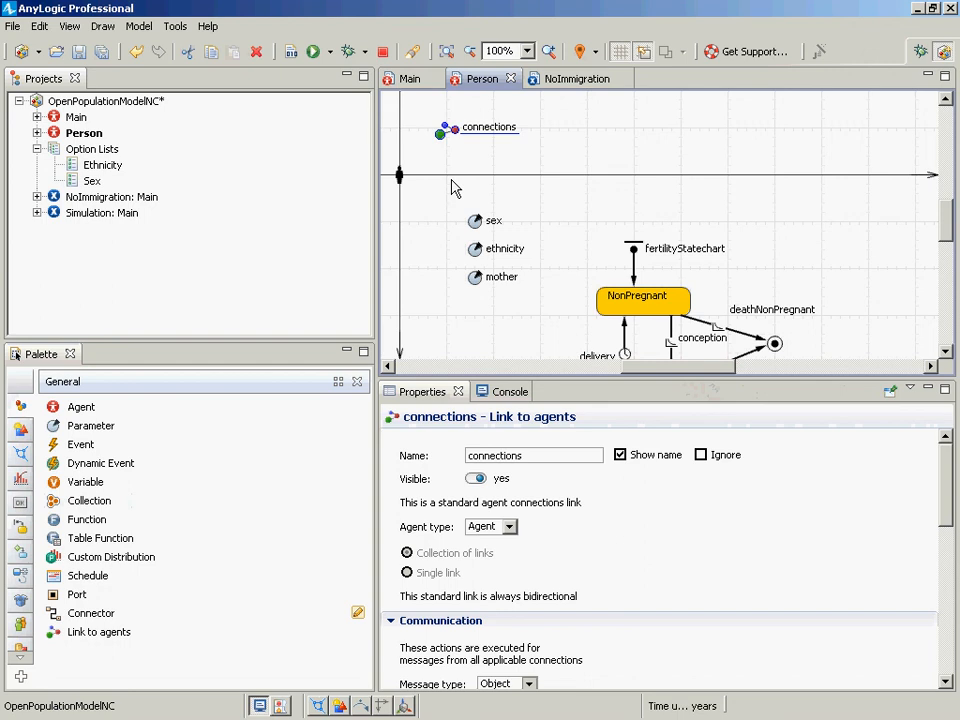
{"action": "left_click", "coordinate": [476, 279]}
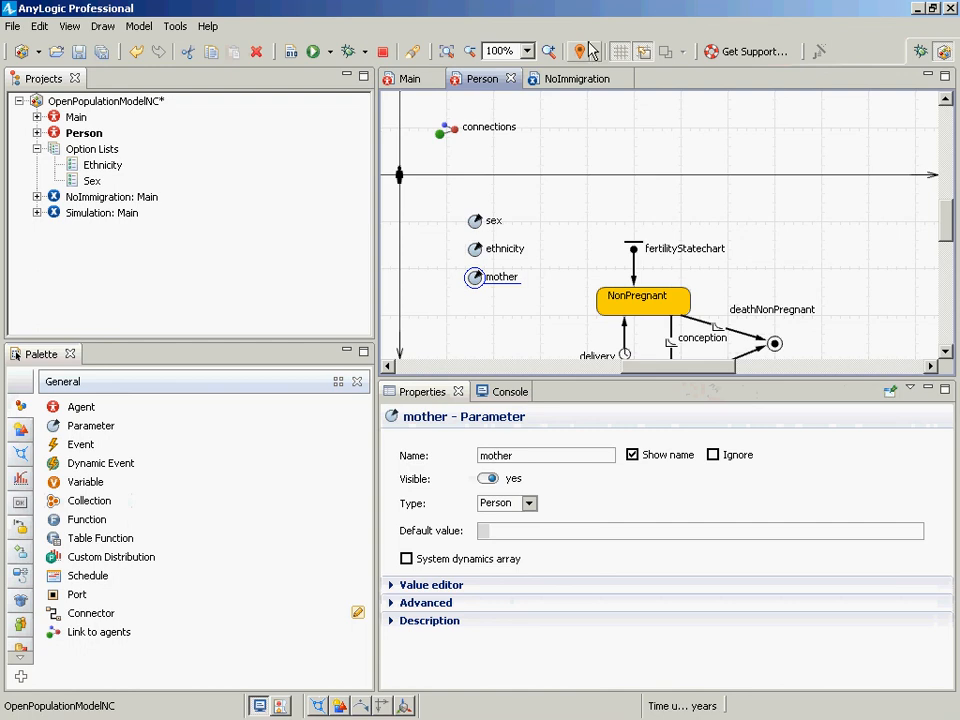
Step: Return to the paused simulation, go back to its top-level Main view and close the run window
{"action": "left_click", "coordinate": [343, 46]}
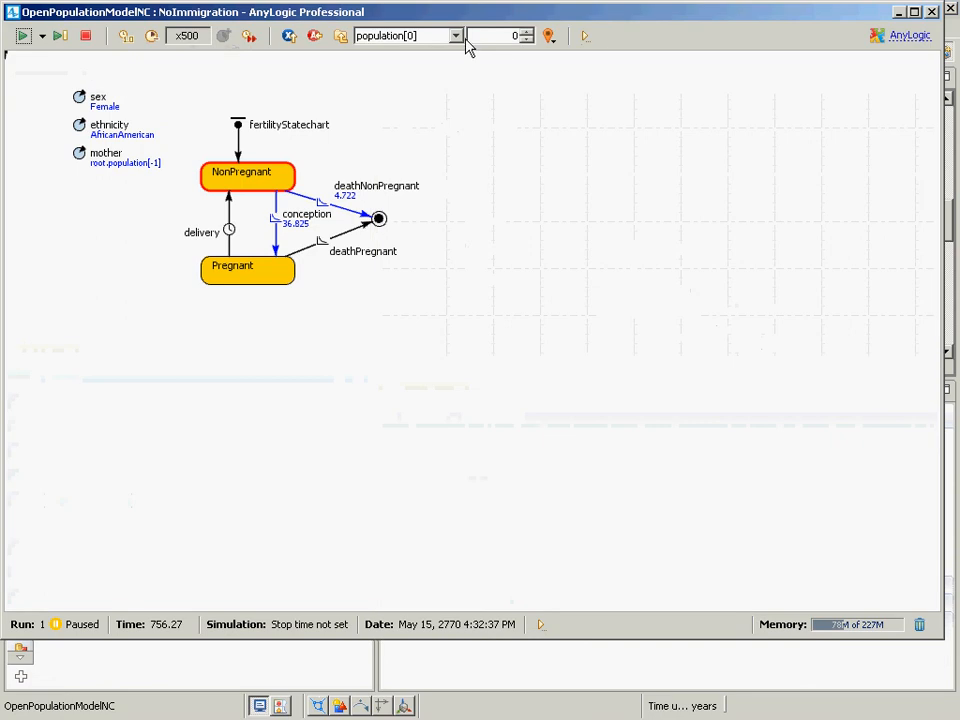
{"action": "left_click", "coordinate": [342, 38]}
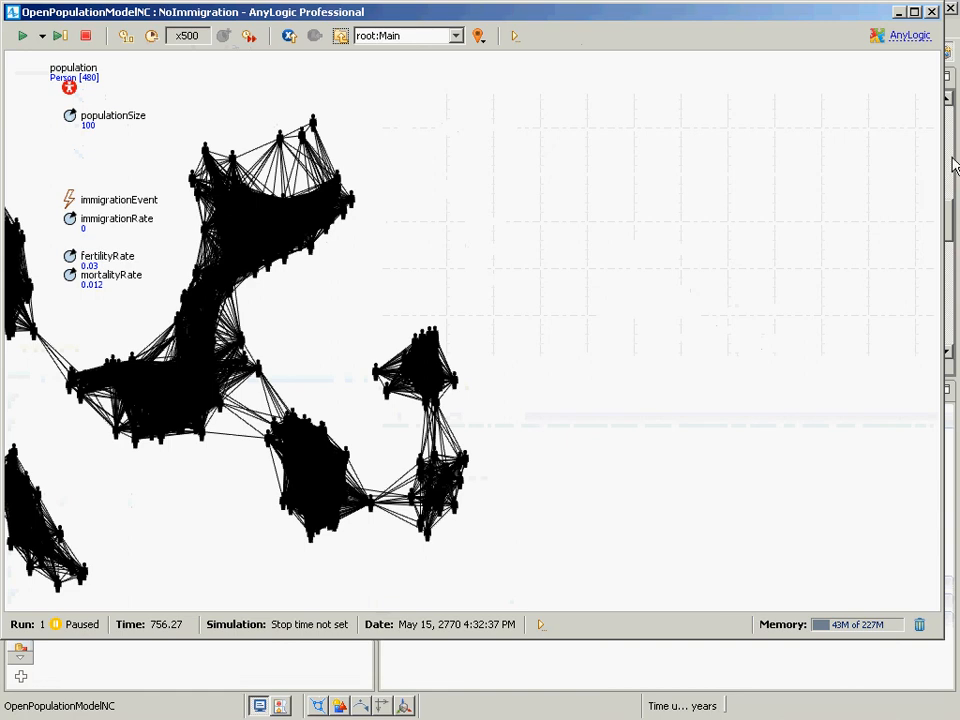
{"action": "left_click", "coordinate": [930, 13]}
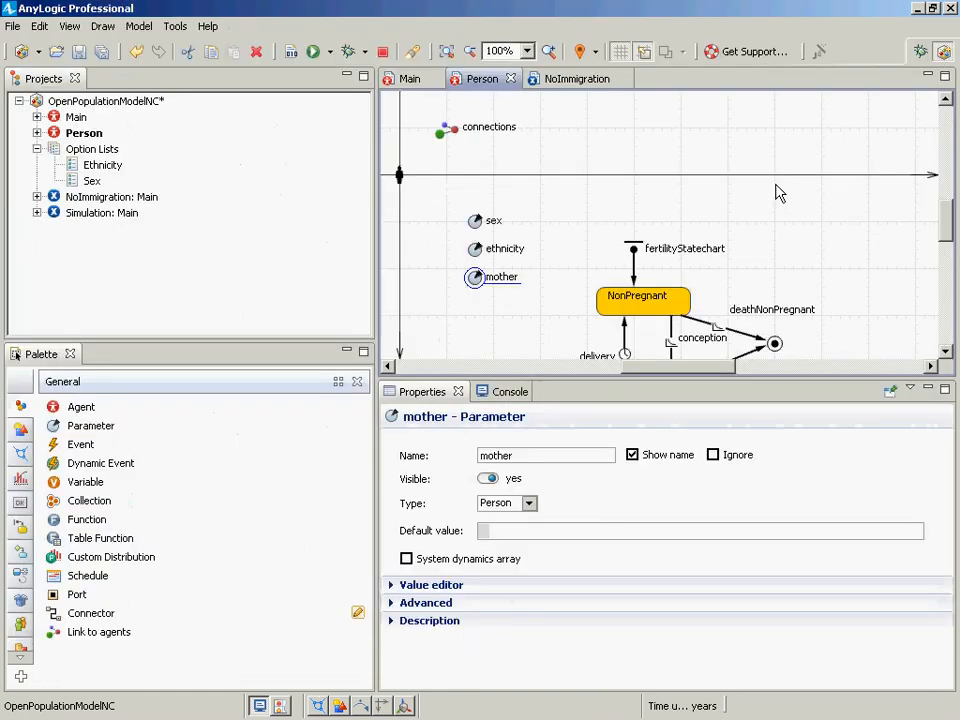
{"action": "key", "text": "alt+Tab"}
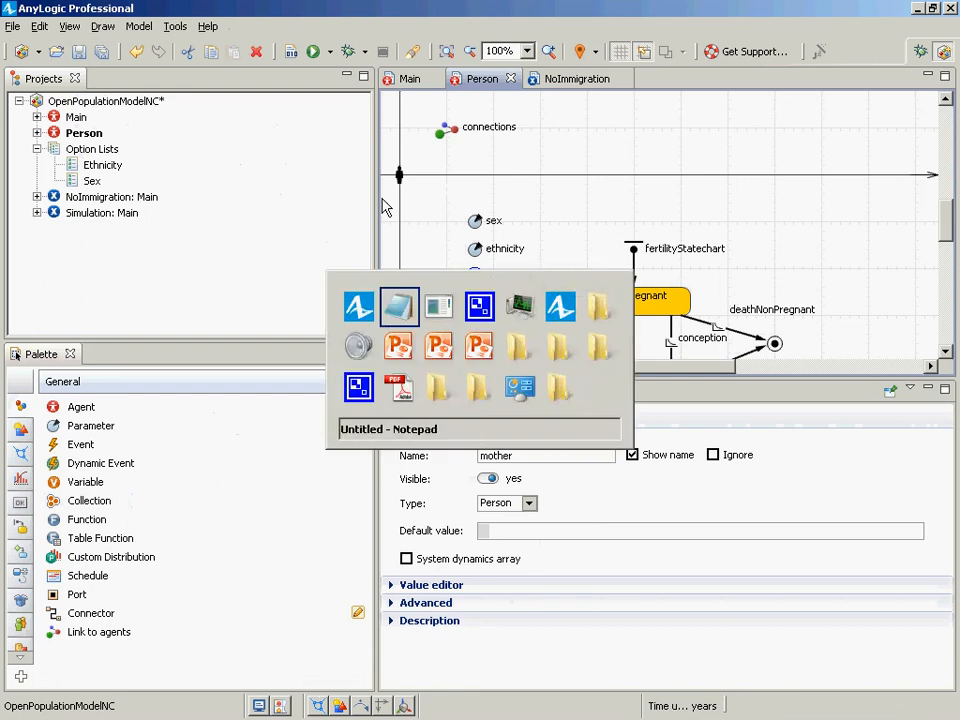
{"action": "key", "text": "alt+Tab"}
{"action": "key", "text": "alt+Tab"}
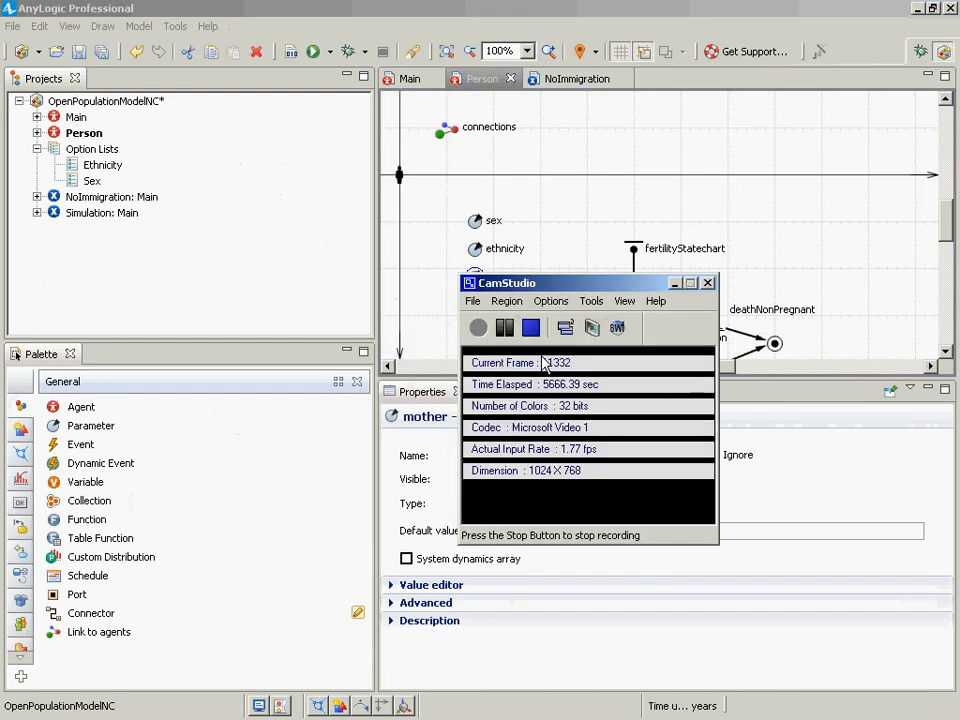